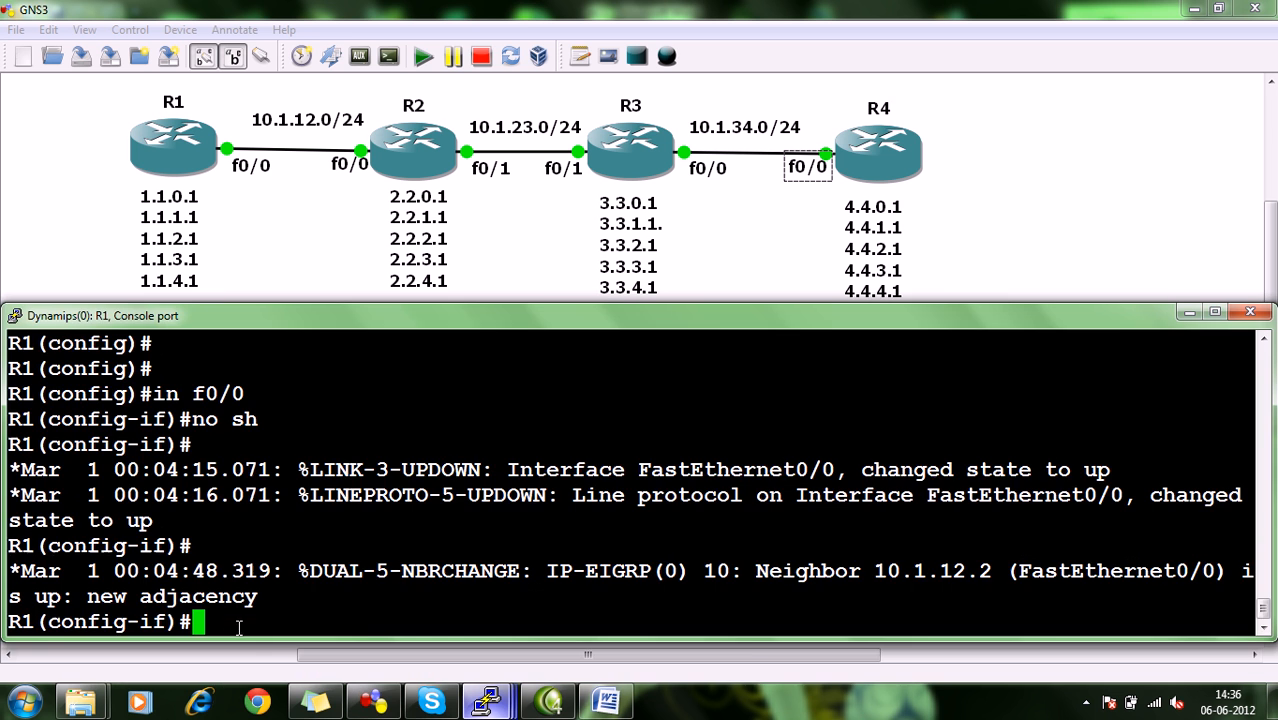
Leave interface configuration mode on R1 and display its complete IP routing table.
key("ctrl+z")
type("sh")
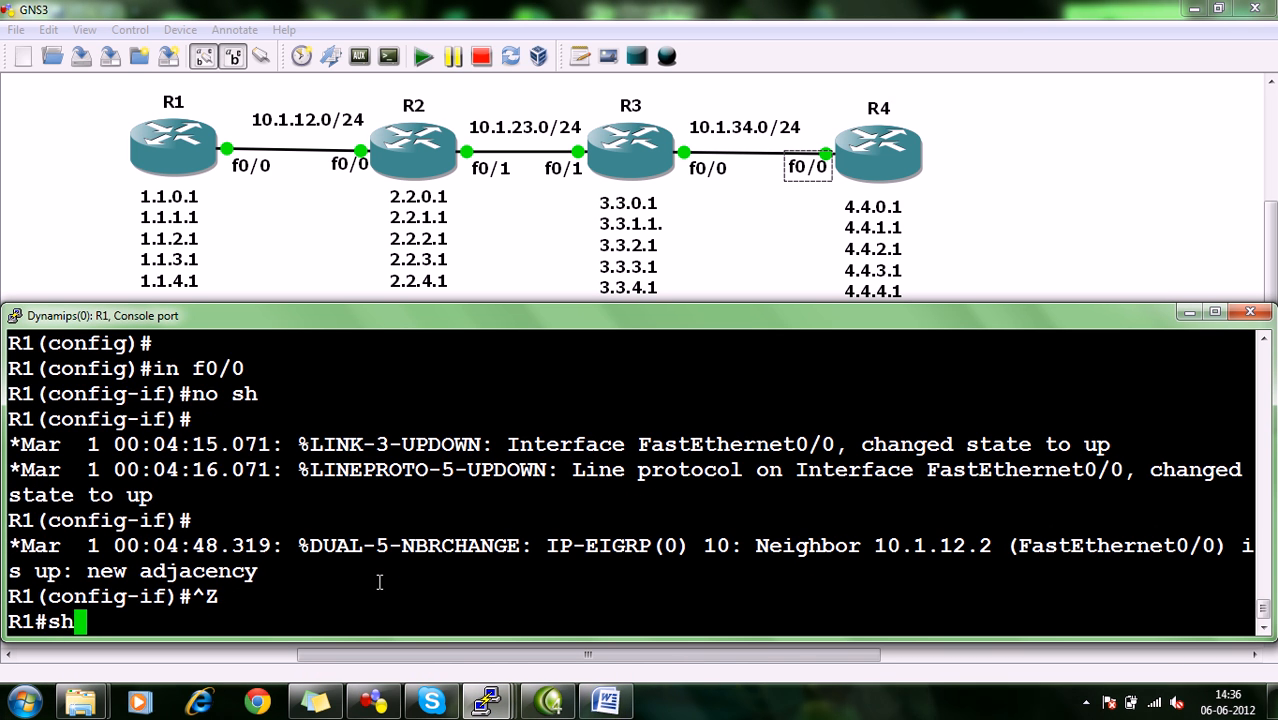
type(" ip route")
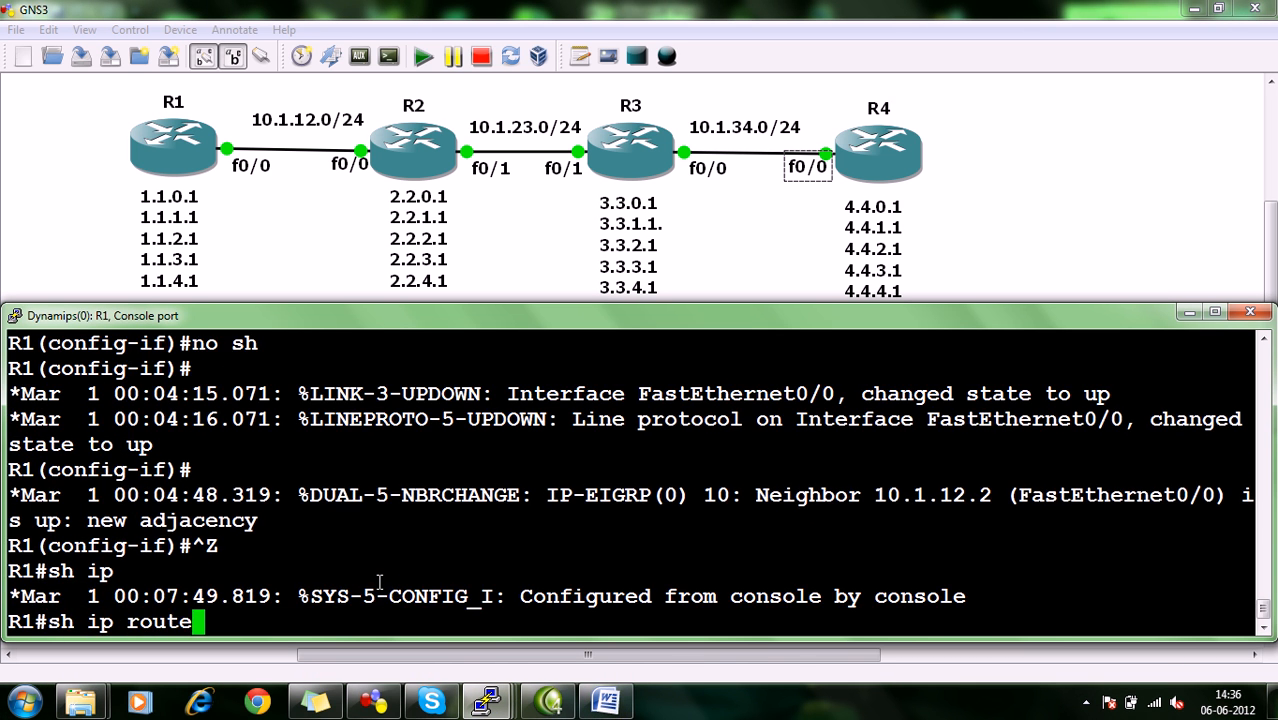
key("Return")
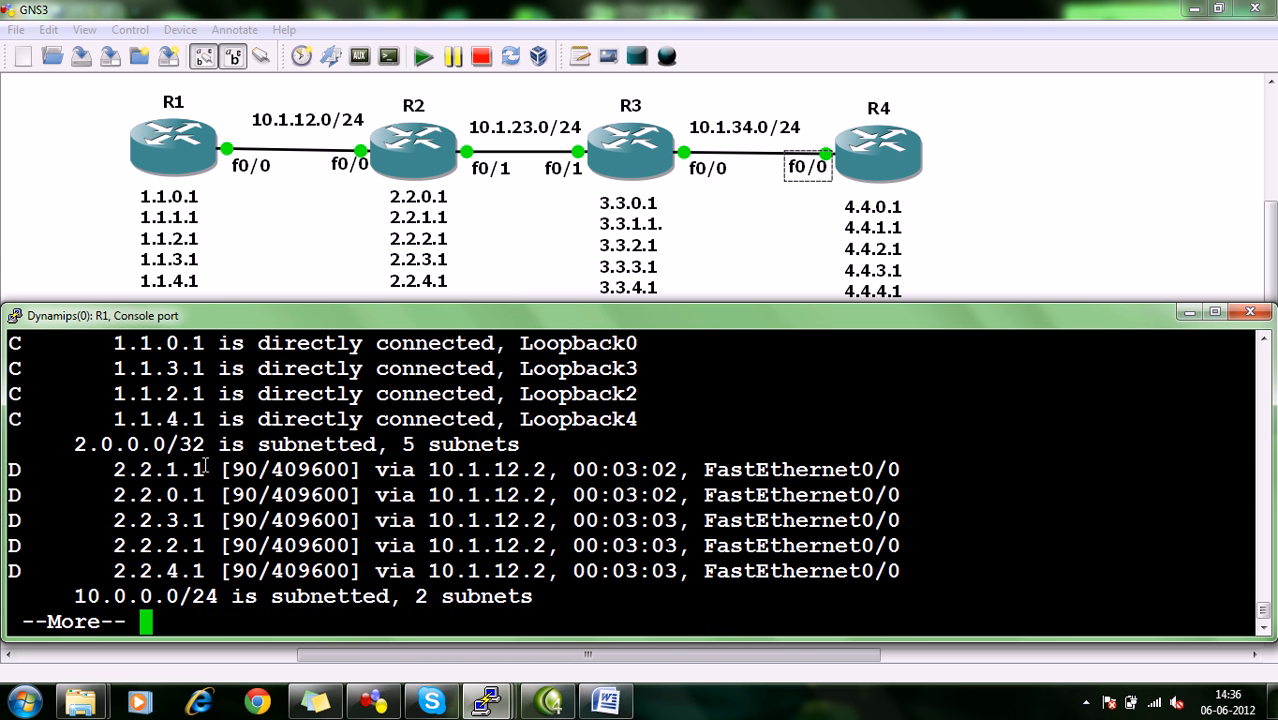
key("space")
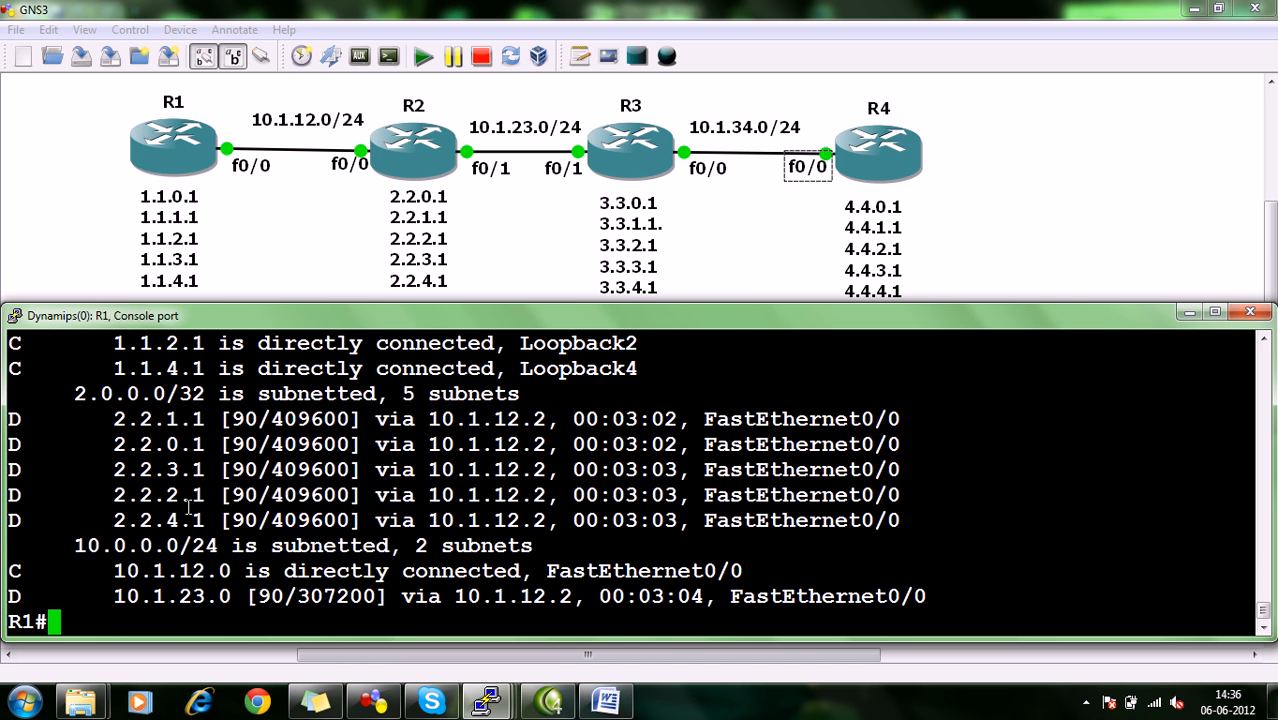
In R3's console, display the running configuration through to its end and inspect the shutdown line under FastEthernet0/1.
mouse_move(487, 702)
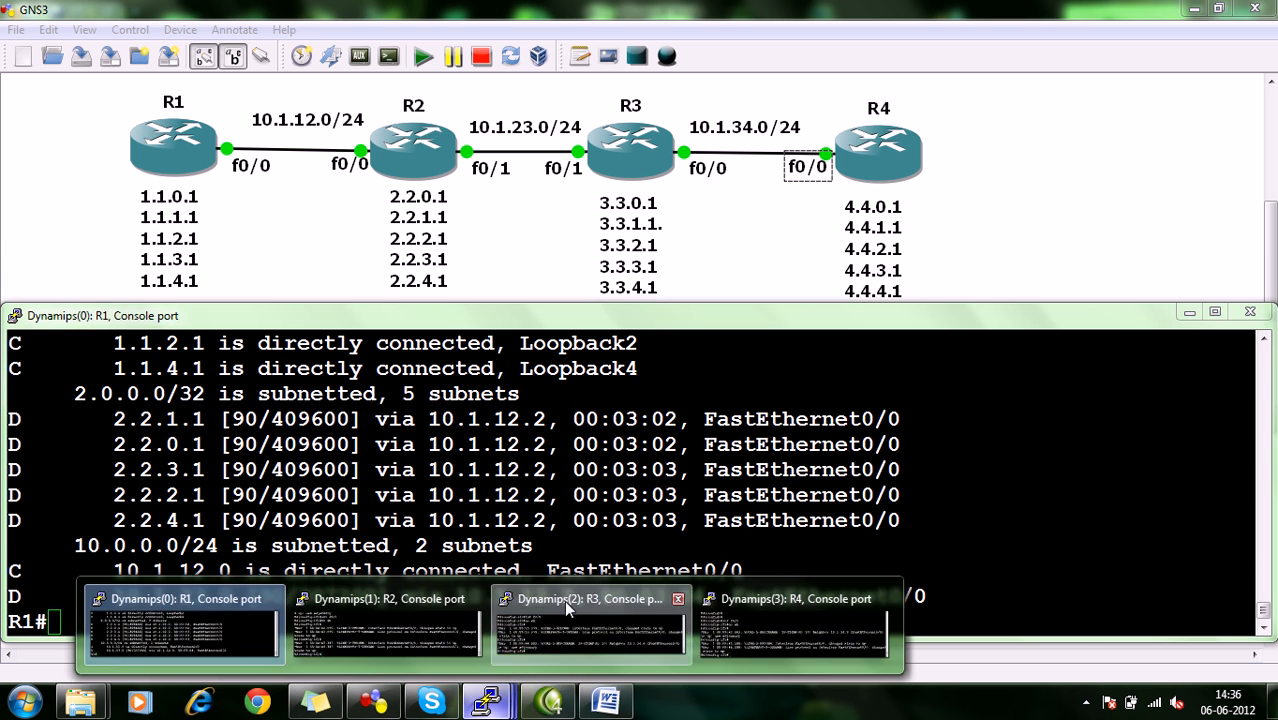
left_click(566, 610)
key("Return")
key("ctrl+z")
type("sh run")
key("Return")
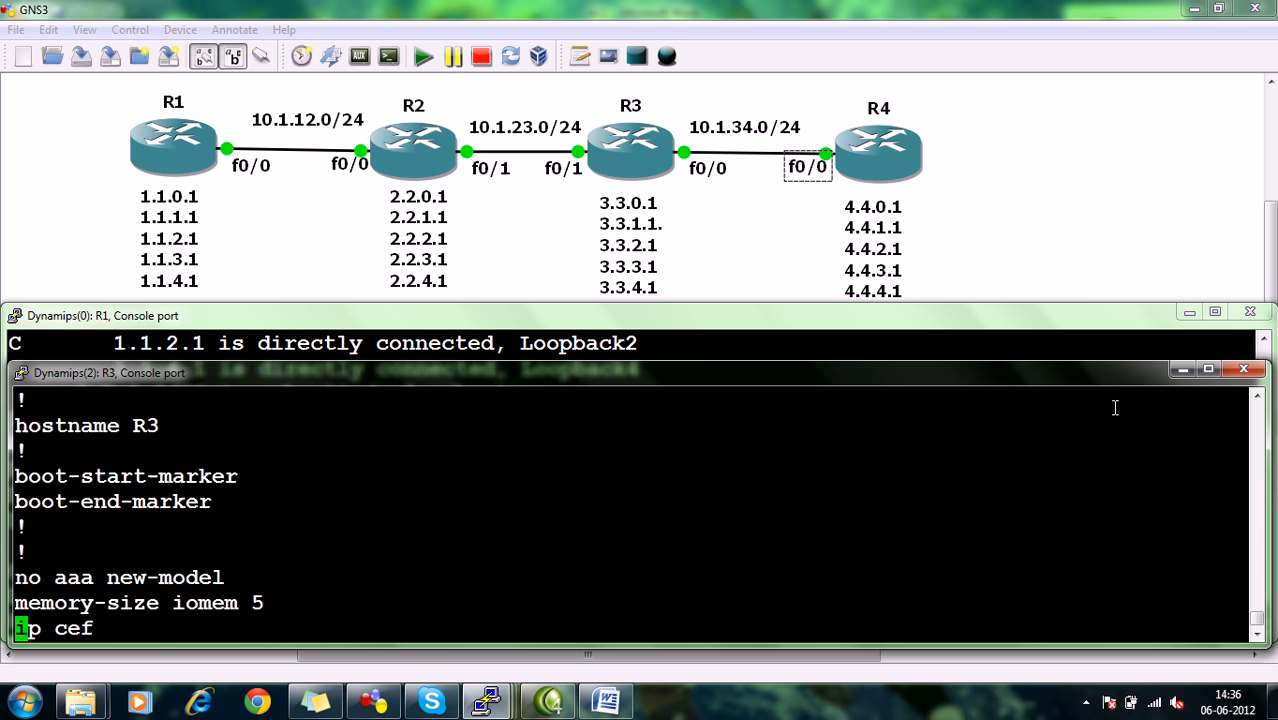
key("space")
key("space")
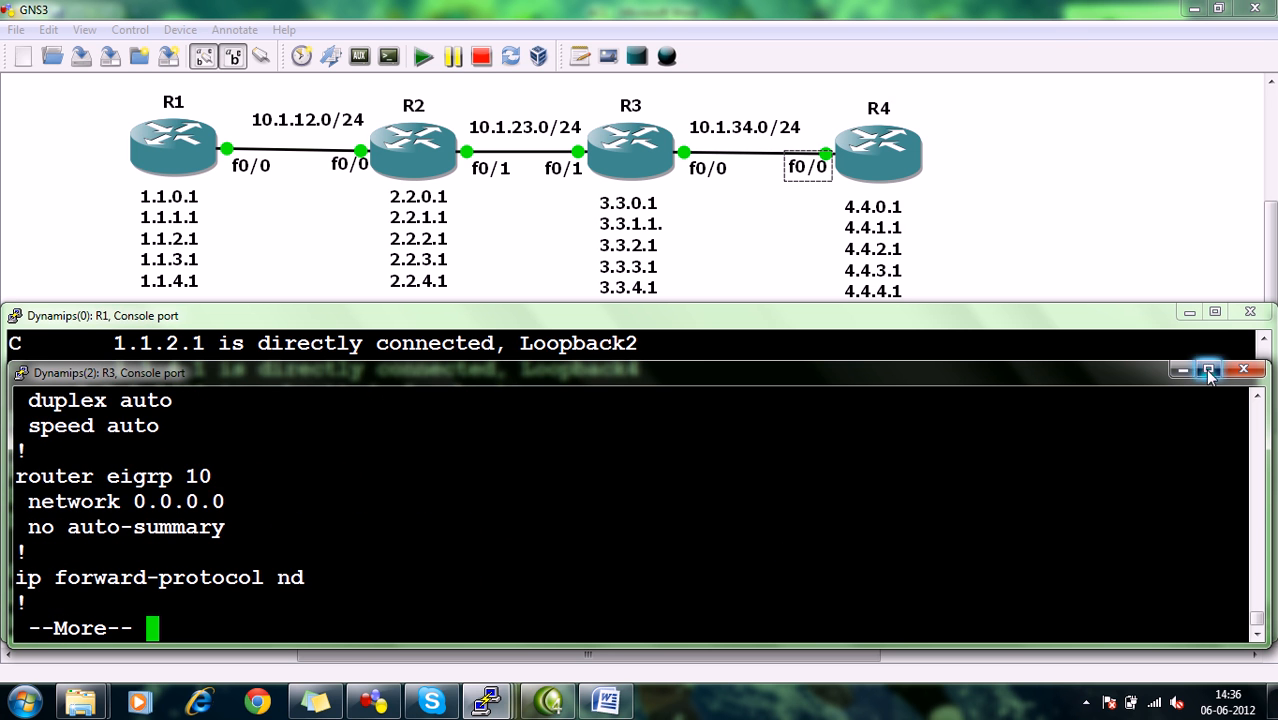
left_click(1208, 369)
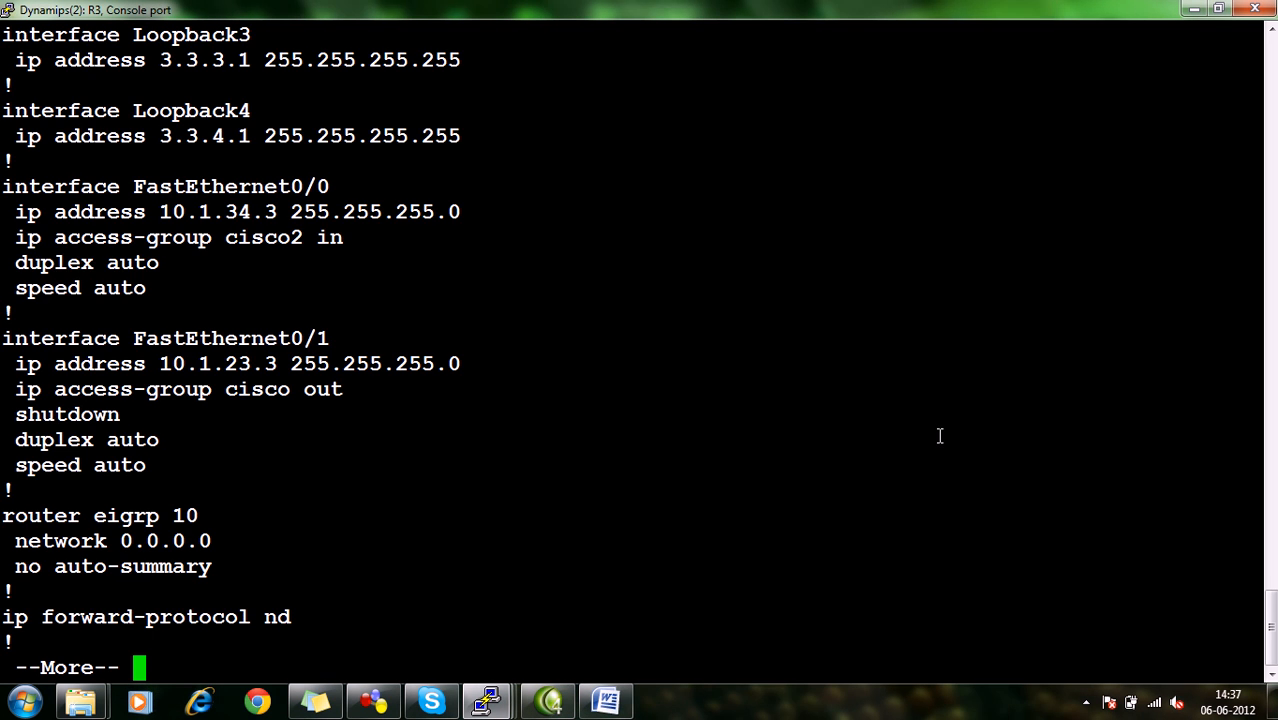
left_click_drag(14, 432, 55, 440)
left_click(188, 442)
key("space")
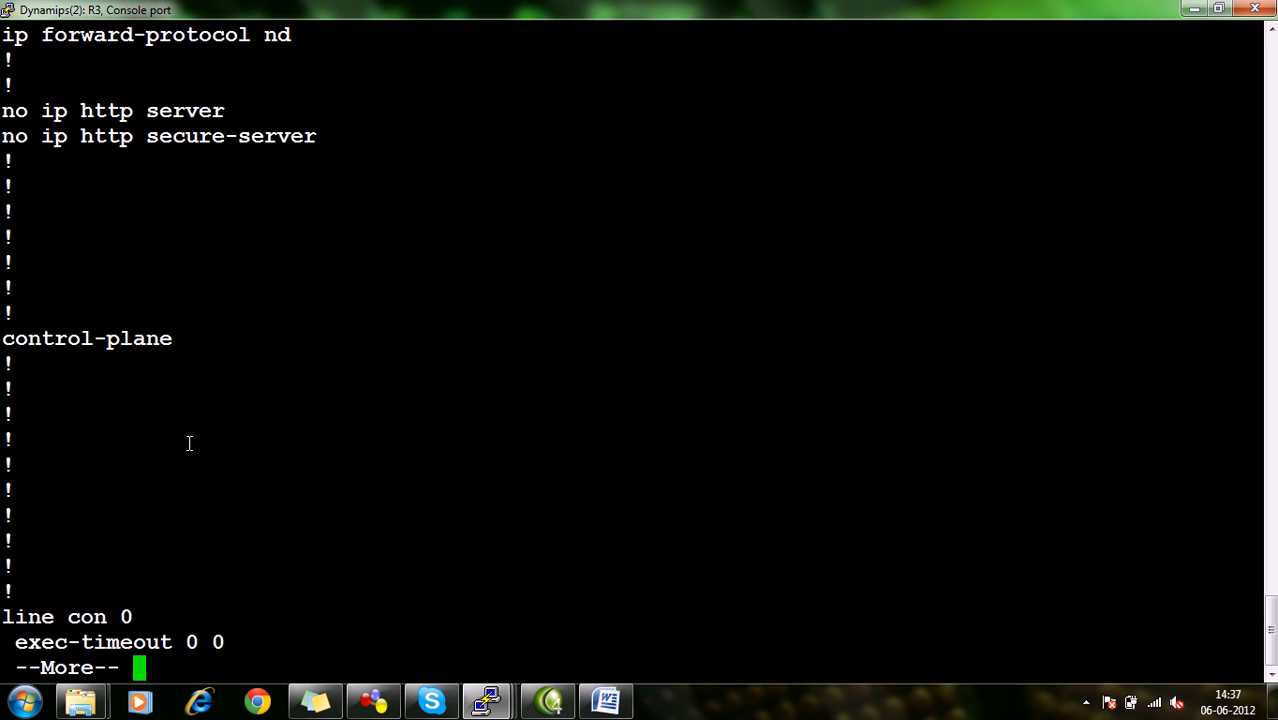
key("space")
Enable interface f0/1 on R3 with no shutdown, leave configuration mode and check for the new EIGRP adjacency.
type("config")
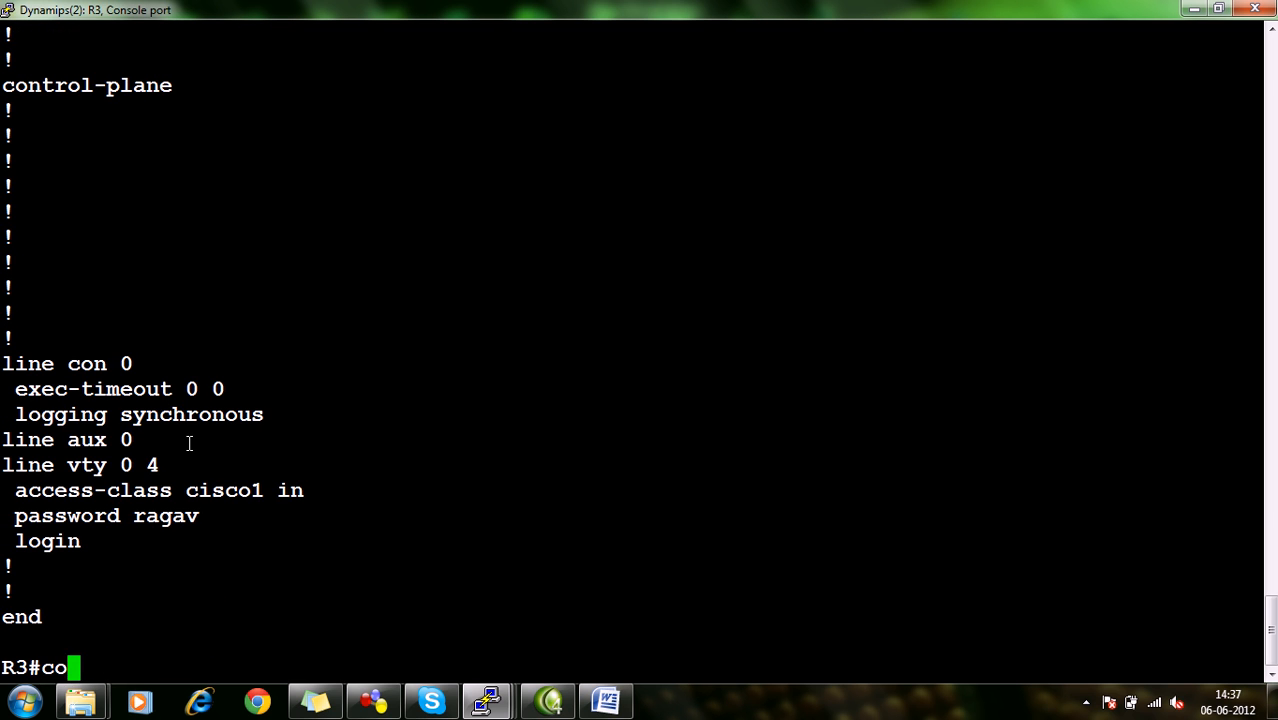
key("Return")
key("Return")
key("Return")
type("int f0/1")
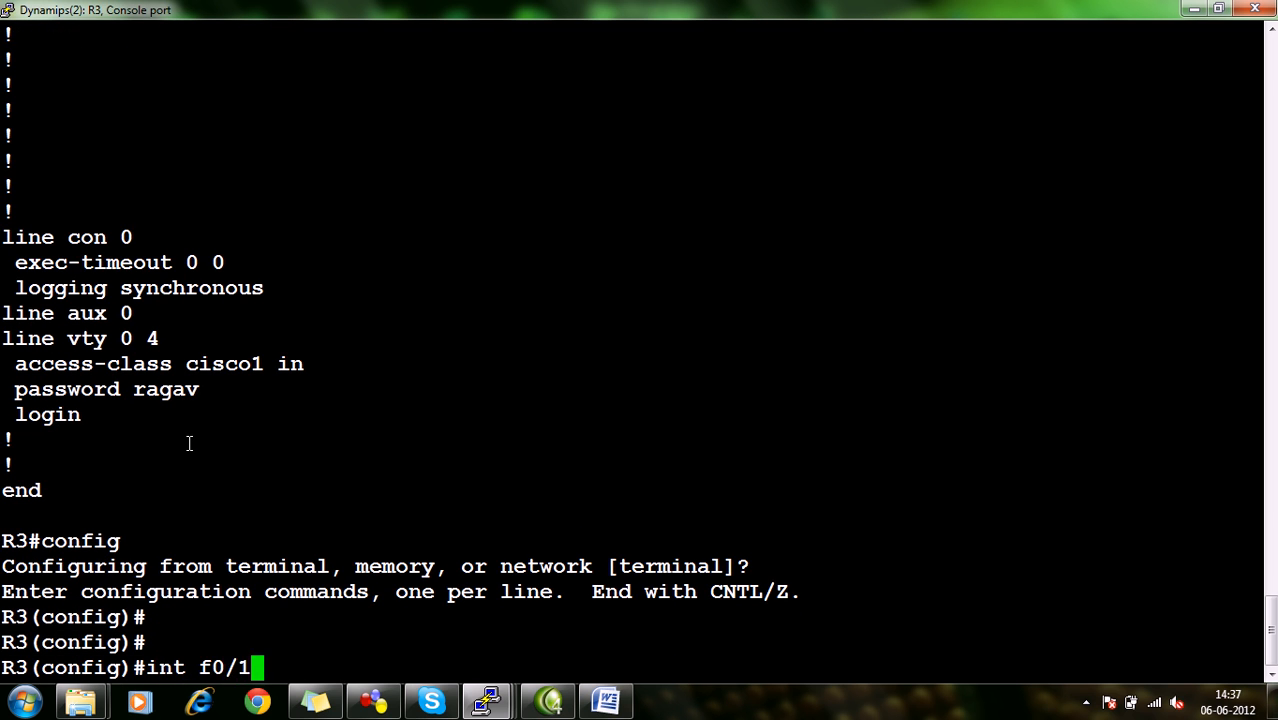
key("Return")
type("no sh")
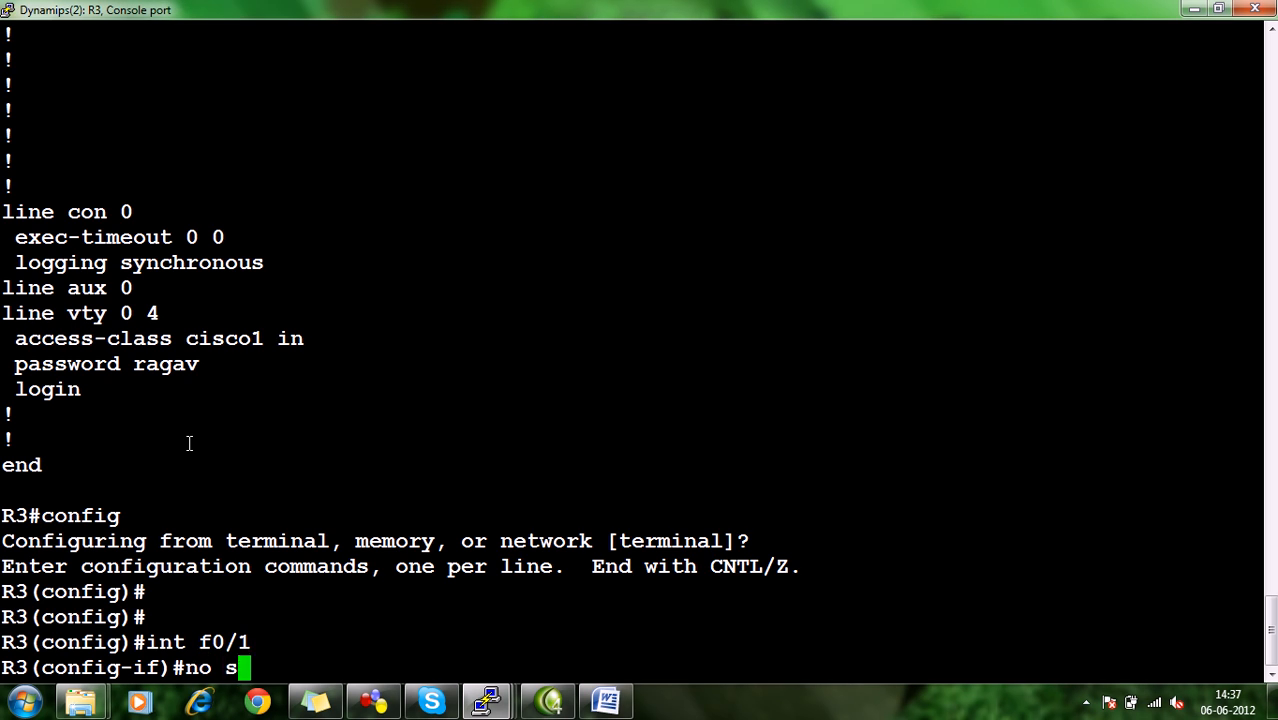
key("Return")
key("ctrl+z")
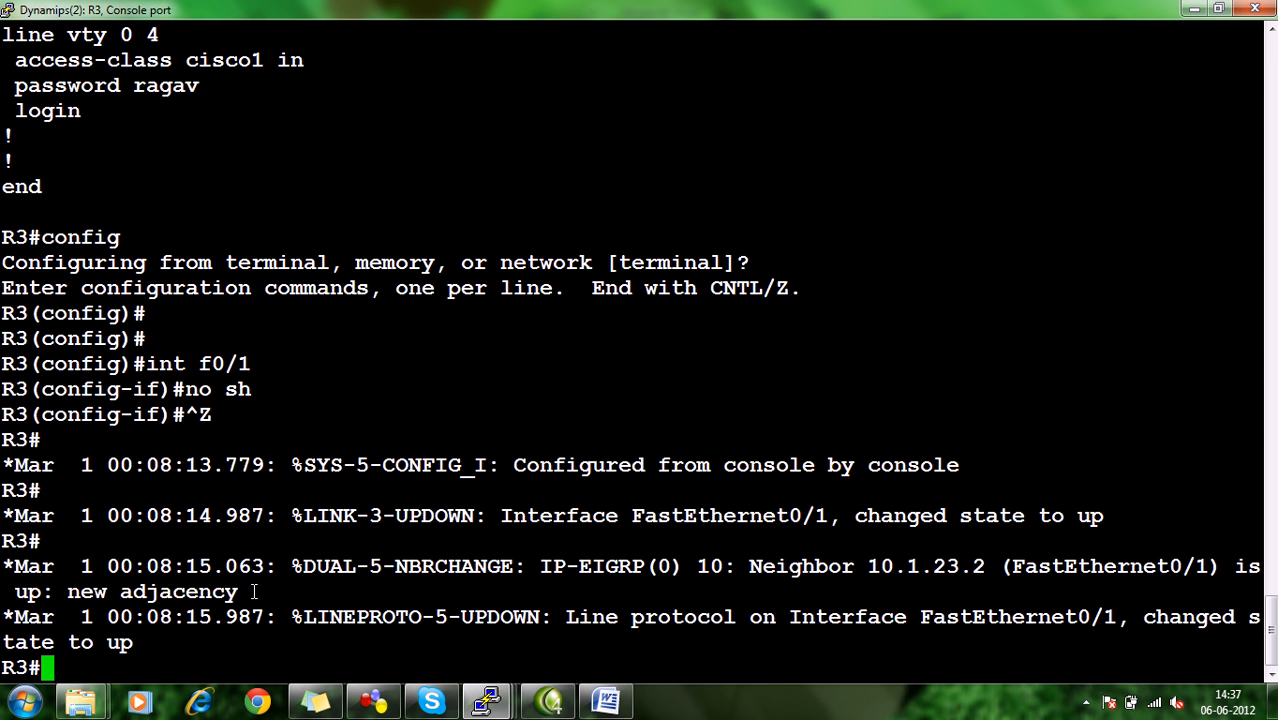
left_click_drag(254, 592, 110, 597)
Switch to R1's console and display the first page of its running configuration.
mouse_move(487, 700)
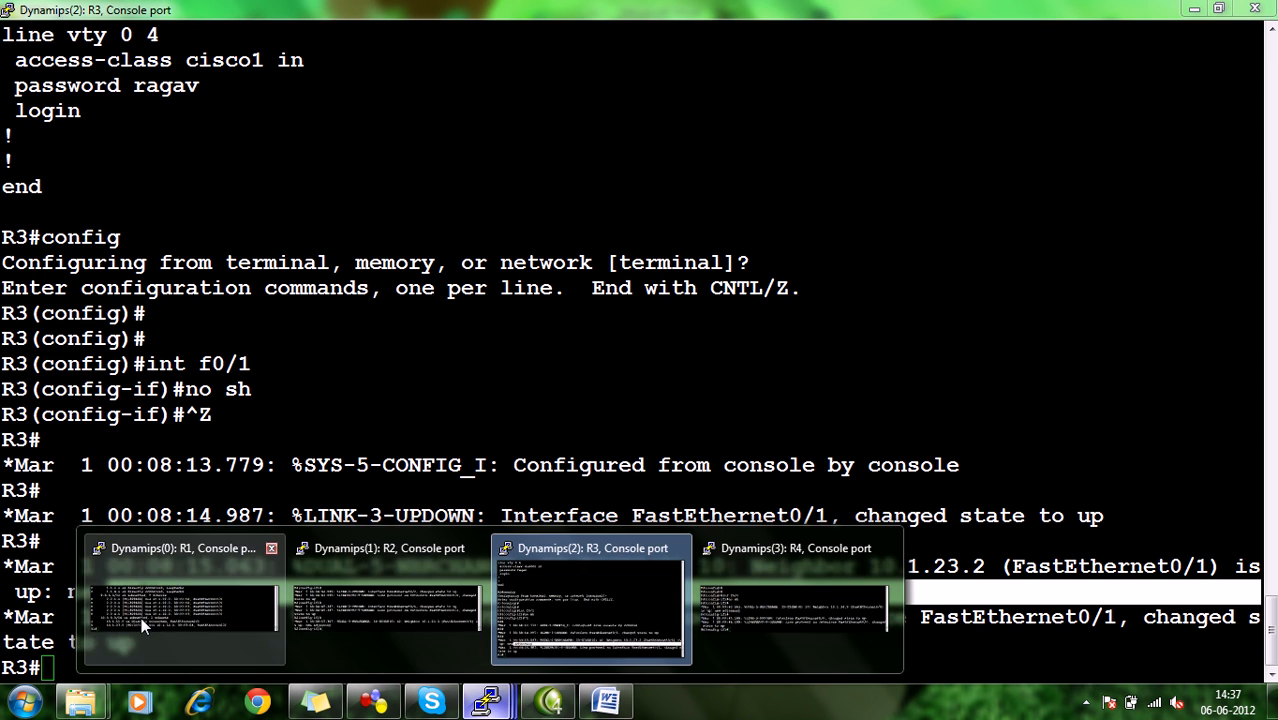
left_click(420, 571)
type("sh run")
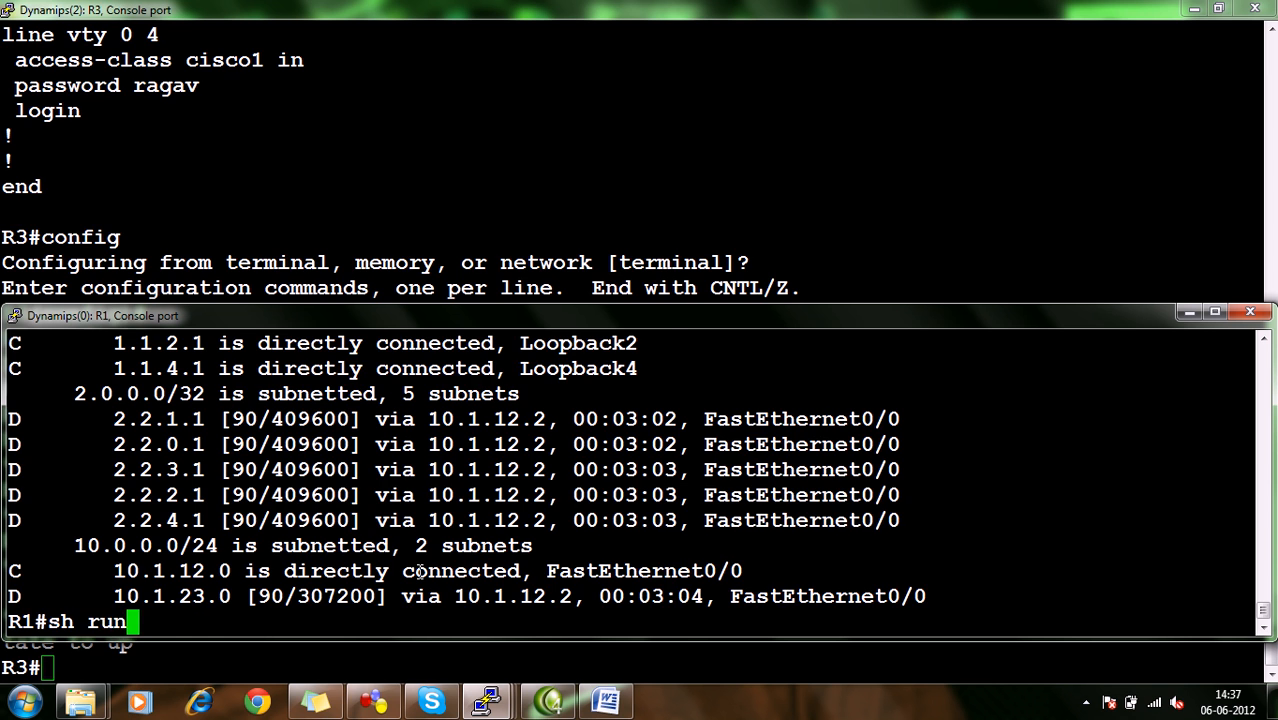
key("Return")
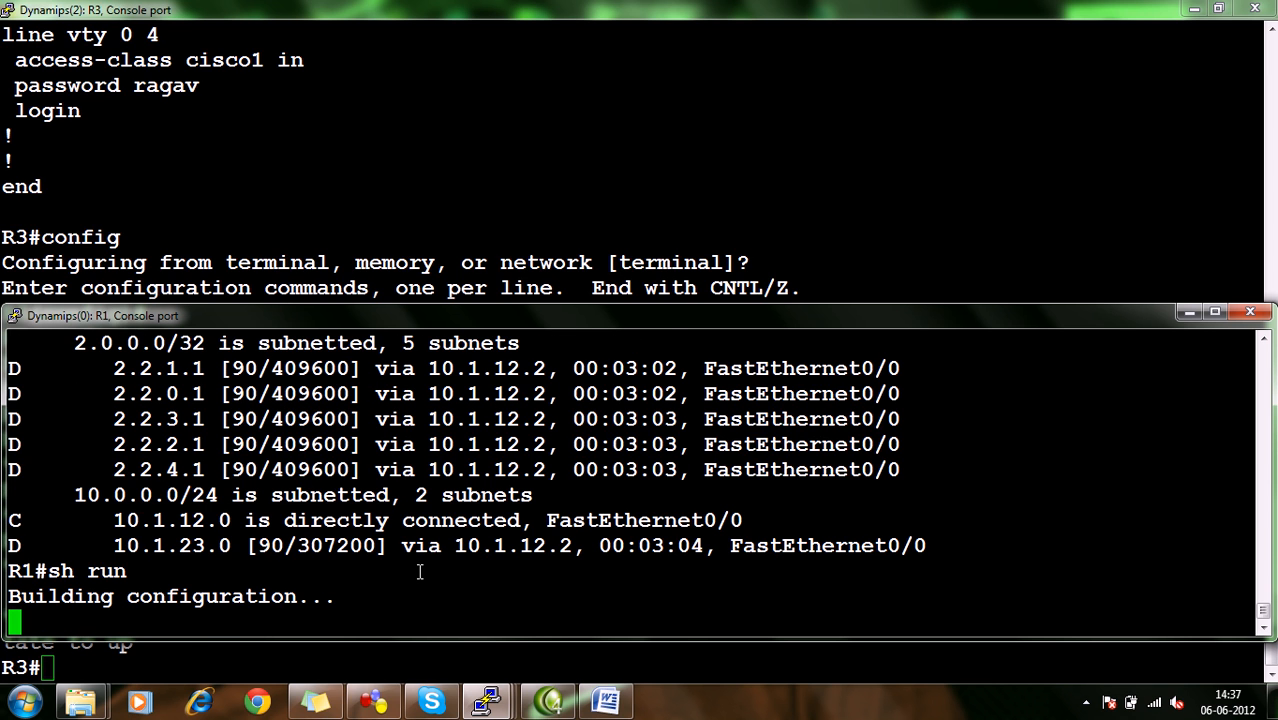
type("q")
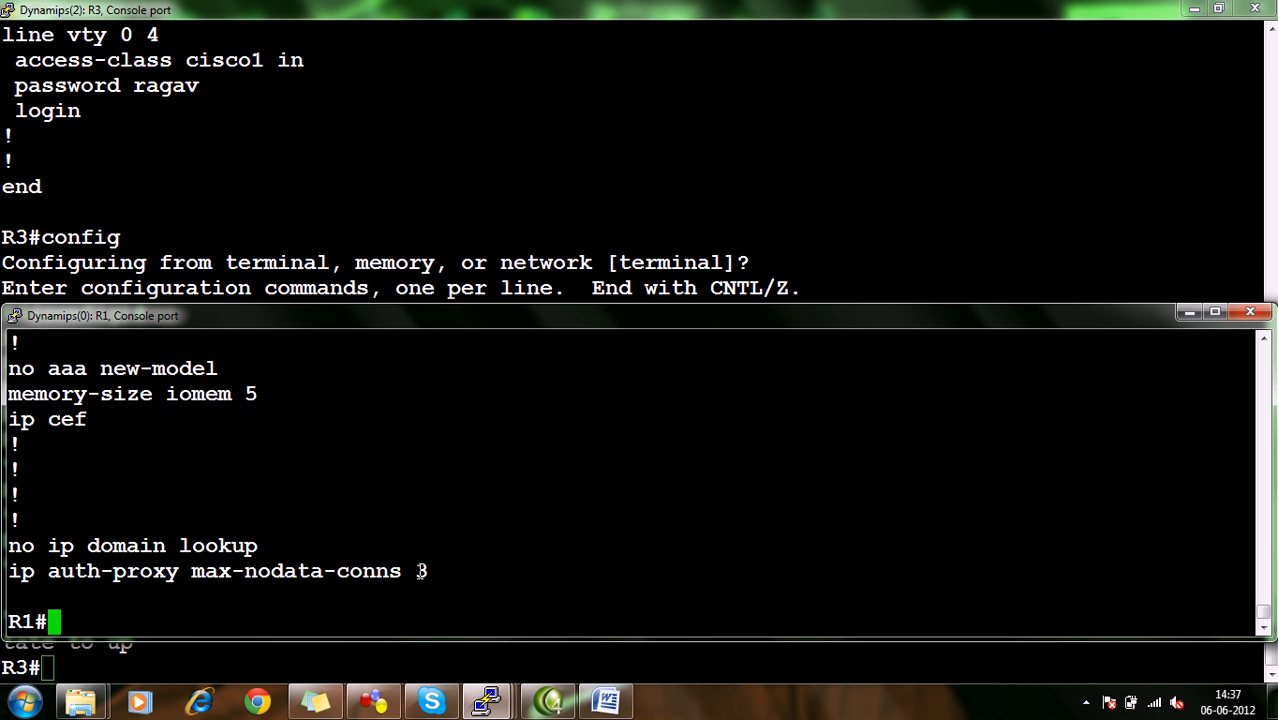
type("sh ")
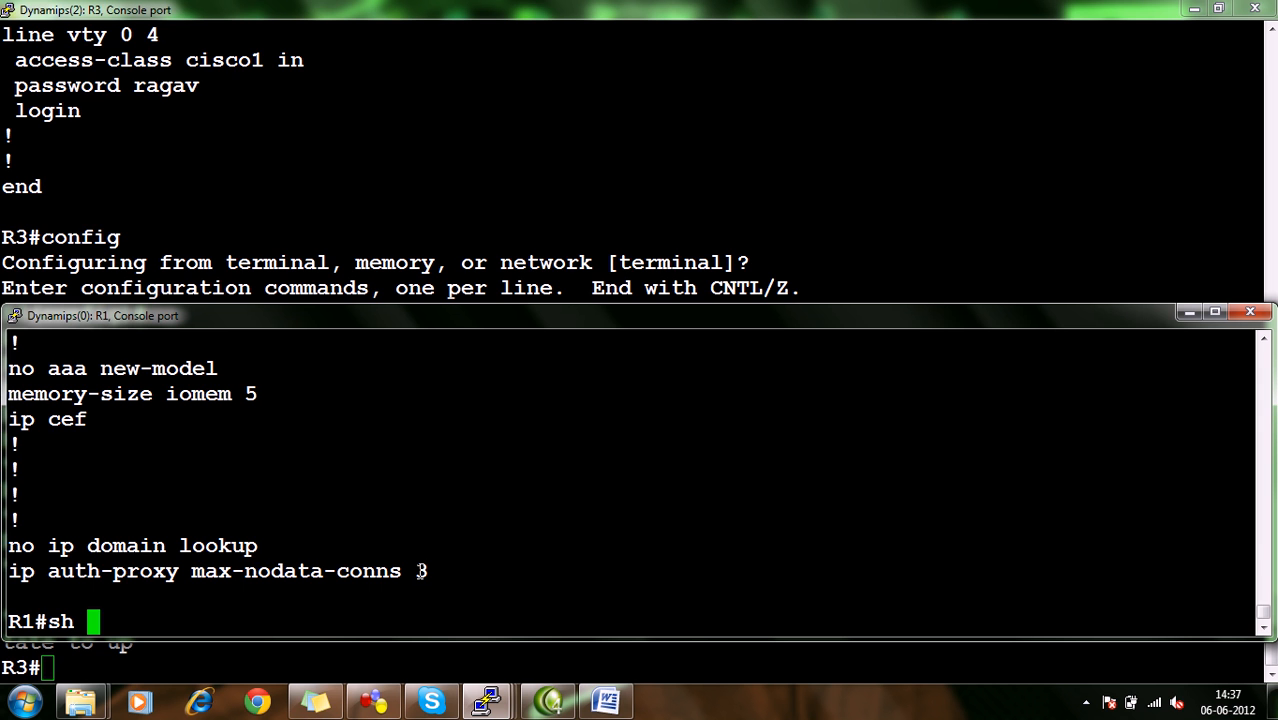
type("ip route")
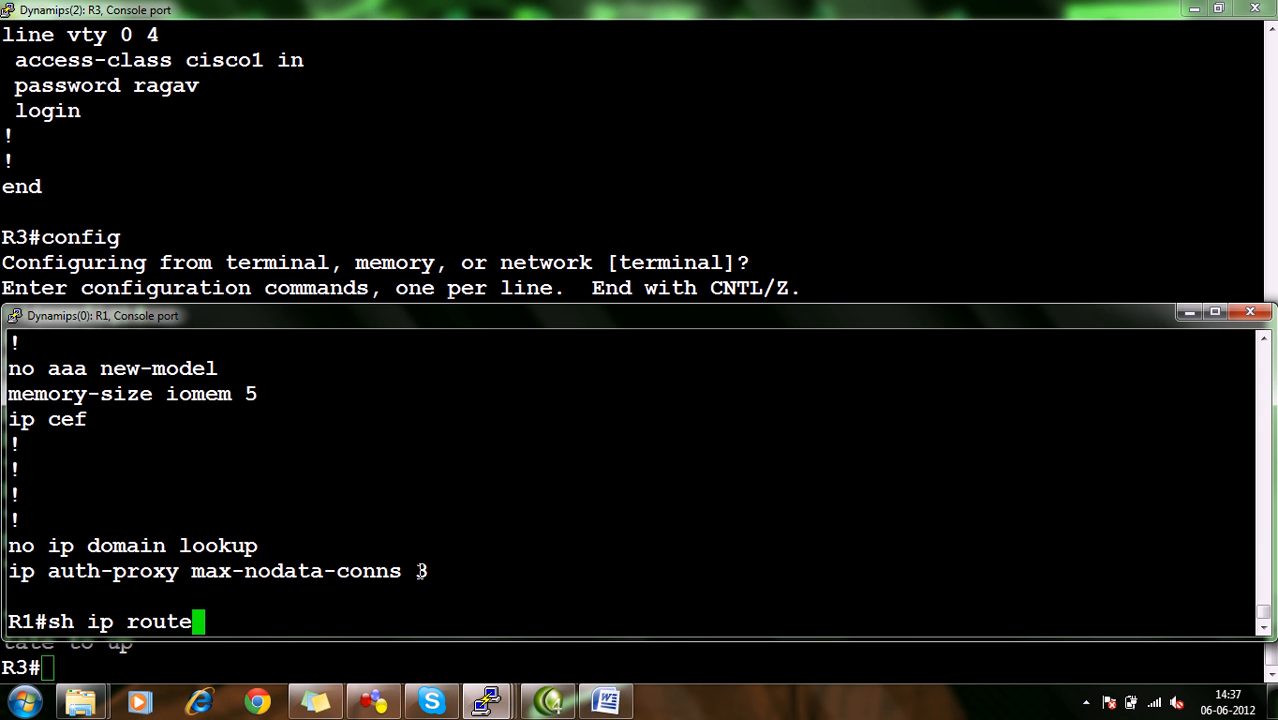
Display R1's full IP routing table in a maximized console and examine the EIGRP routes to the other routers' loopbacks.
key("Return")
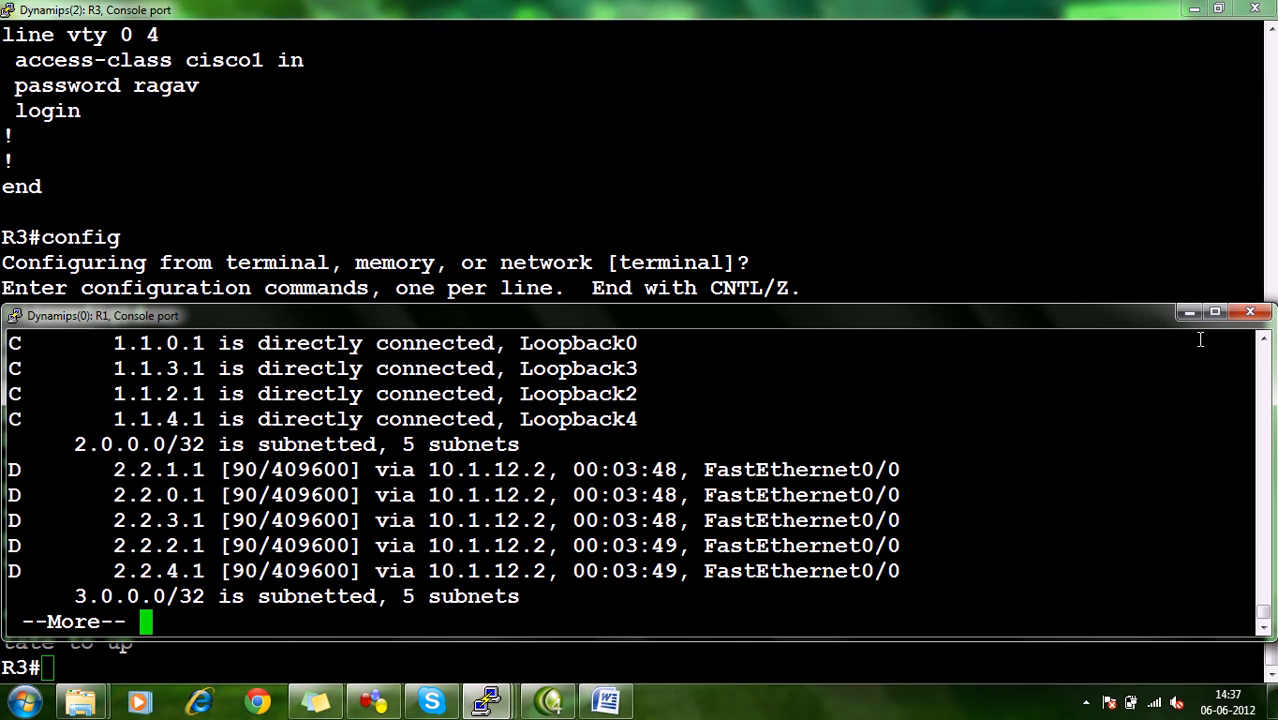
left_click(1214, 314)
key("space")
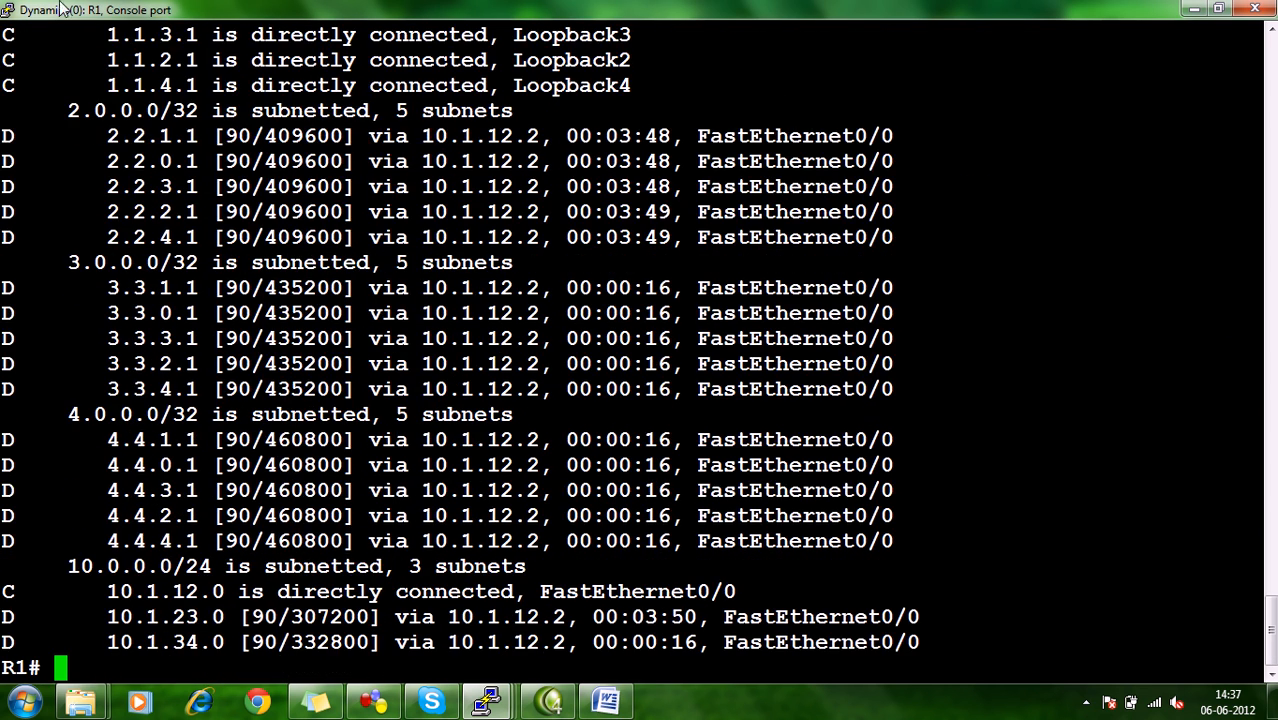
left_click_drag(108, 36, 187, 174)
left_click_drag(113, 187, 205, 238)
left_click_drag(113, 313, 193, 364)
left_click_drag(139, 439, 166, 464)
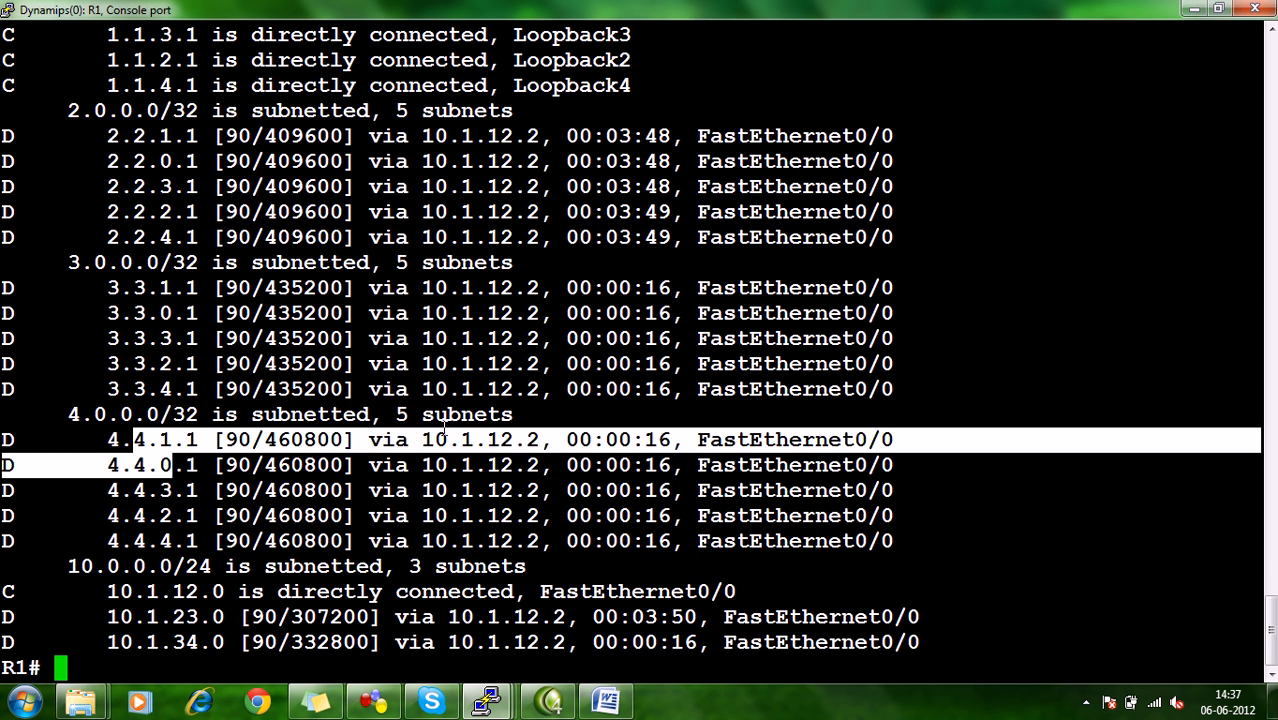
Switch to the ACL document in Word to read task 2 about enabling telnet, and return to the GNS3 topology.
left_click(605, 701)
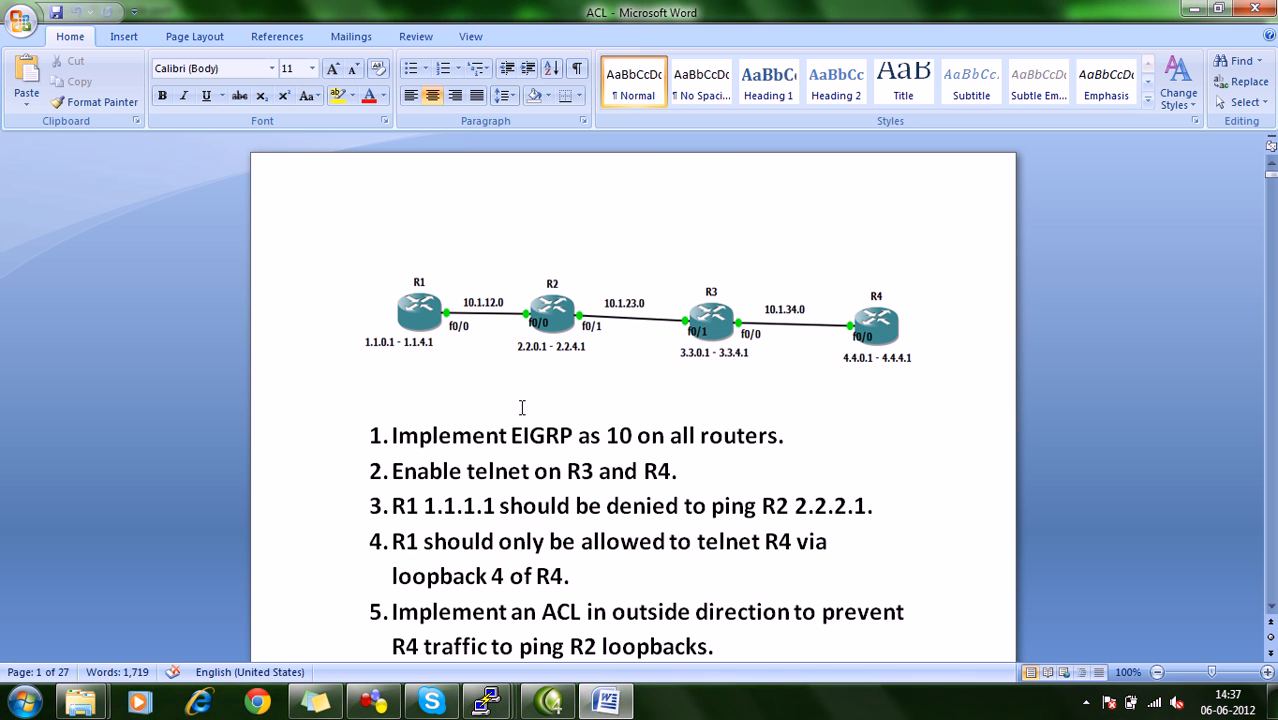
left_click(380, 470)
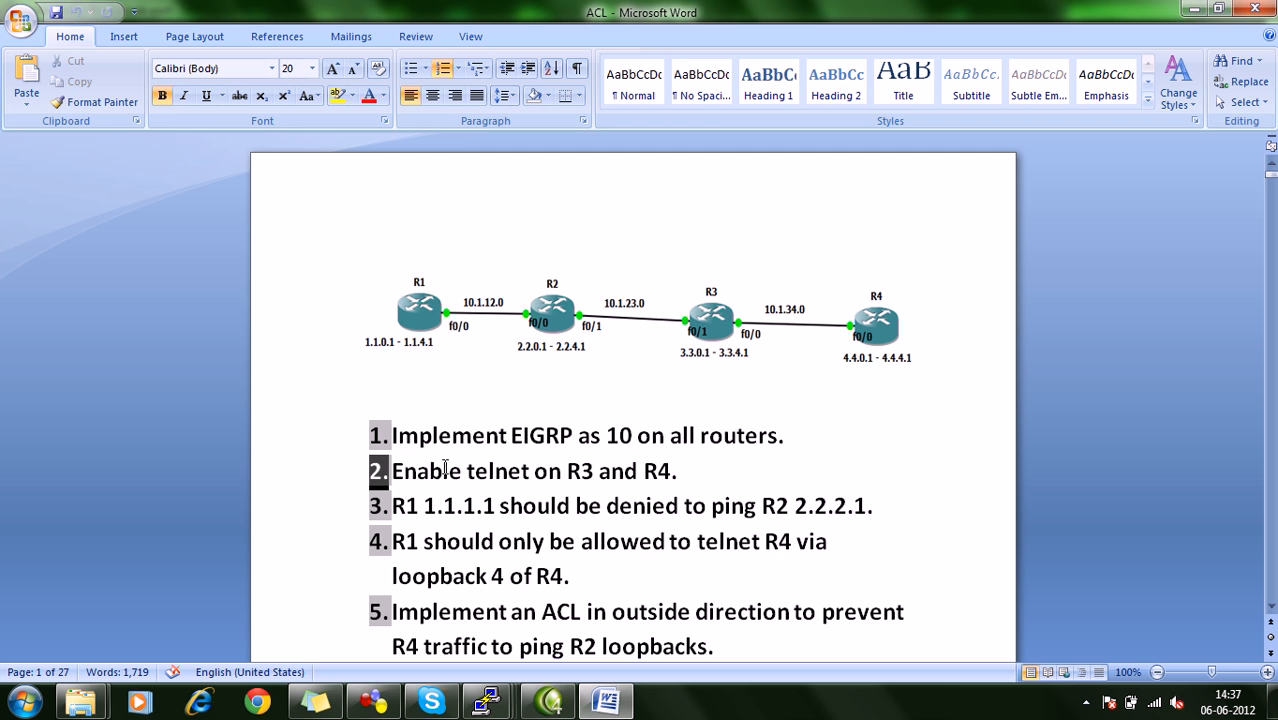
left_click(467, 470)
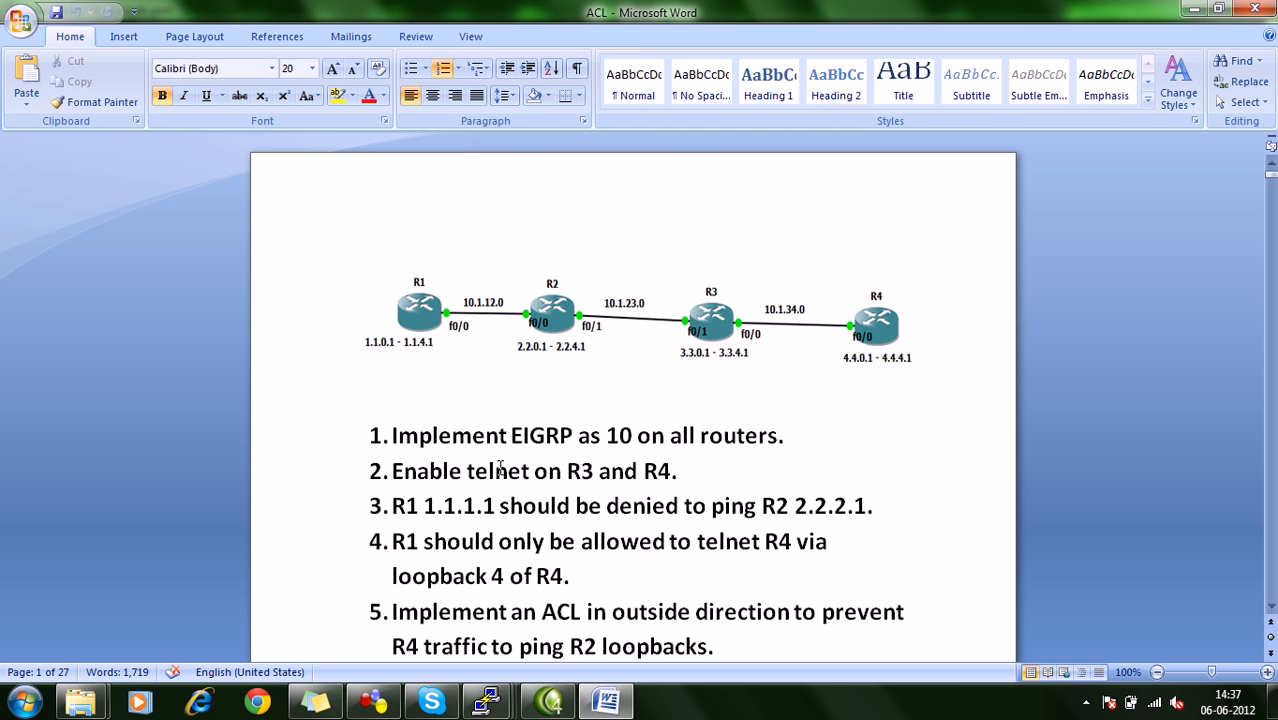
left_click(388, 708)
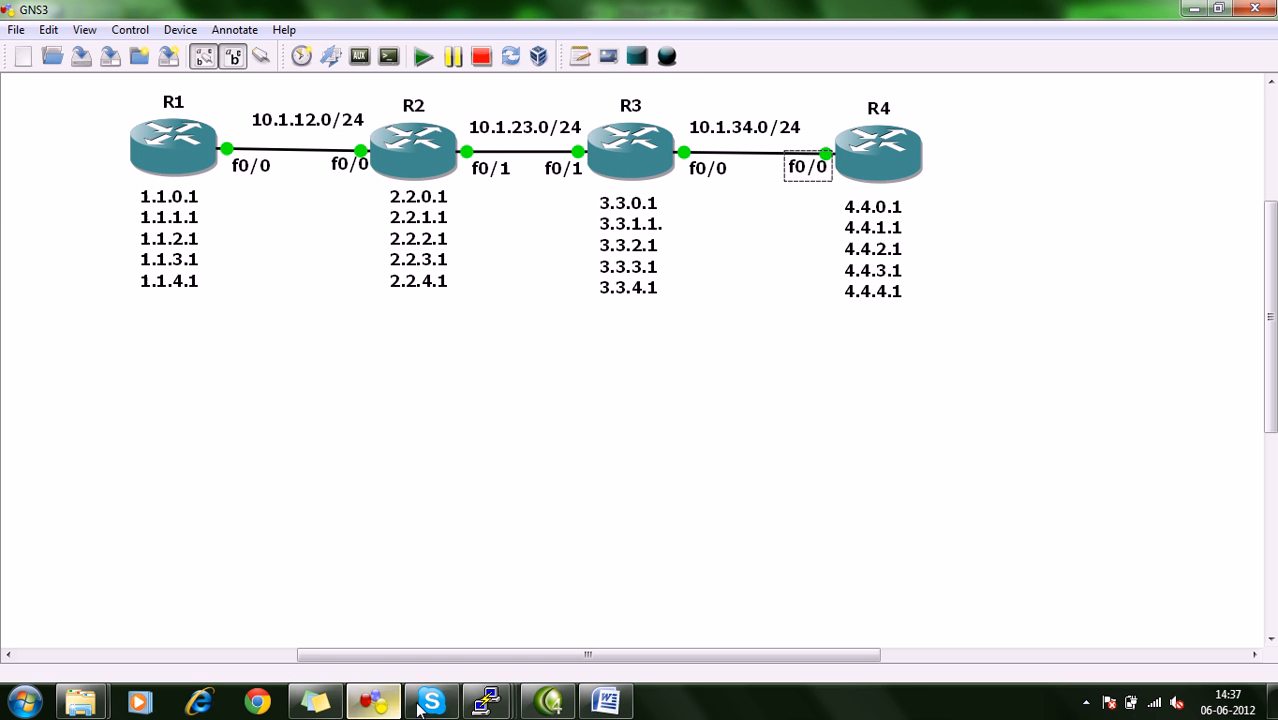
In R3's console, try to set a login password on line vty 0 4, and leave configuration mode.
mouse_move(487, 703)
left_click(514, 640)
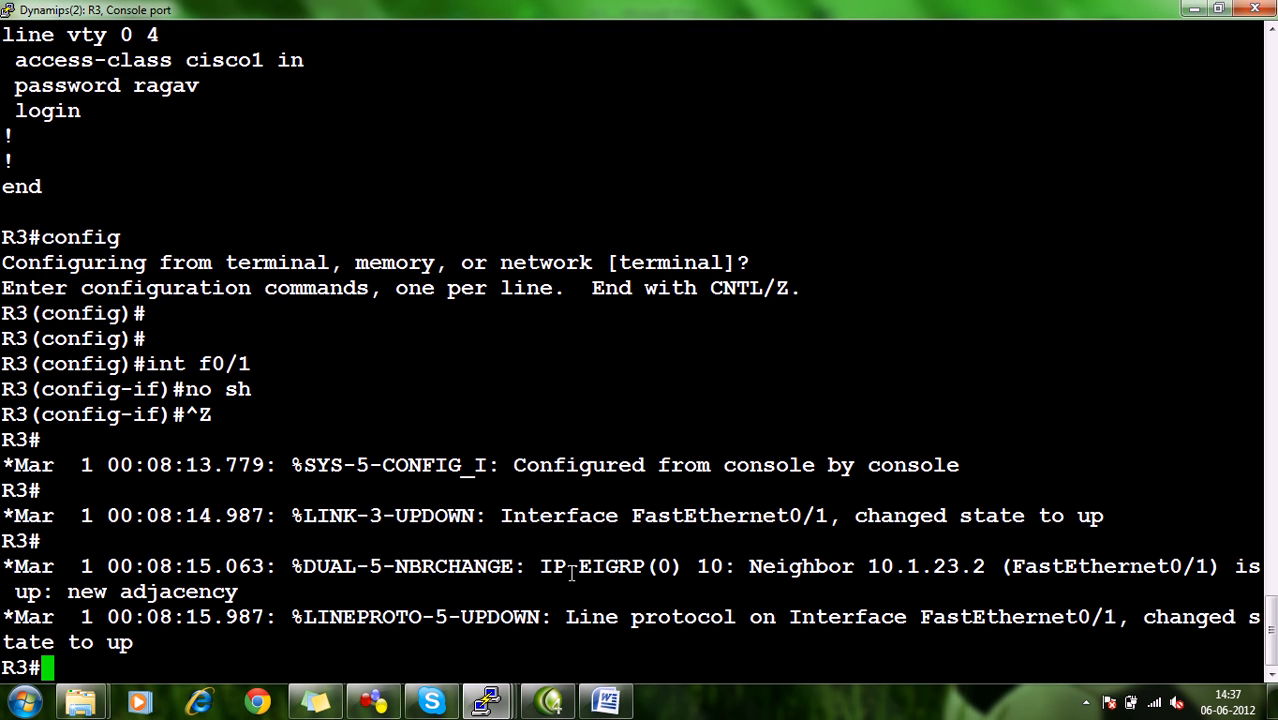
type("config")
key("Return")
key("Return")
key("Return")
key("Return")
key("Return")
key("Return")
key("Return")
key("Return")
key("Return")
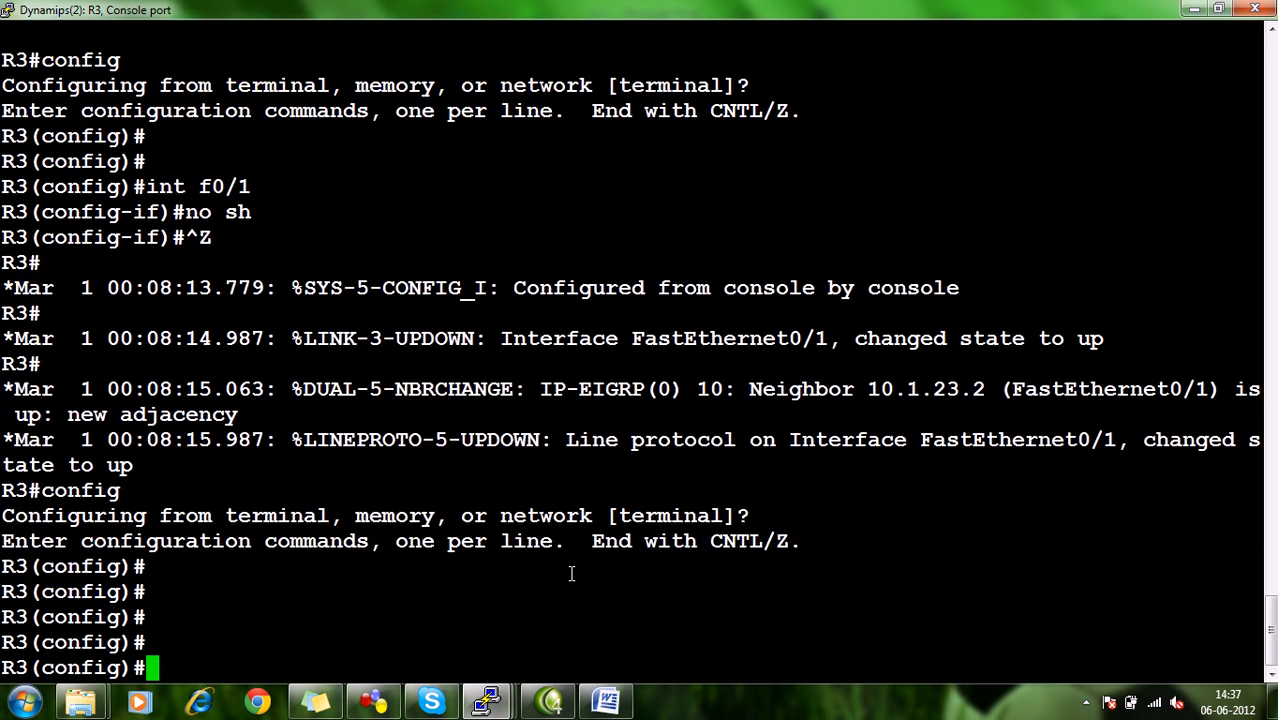
type("line v")
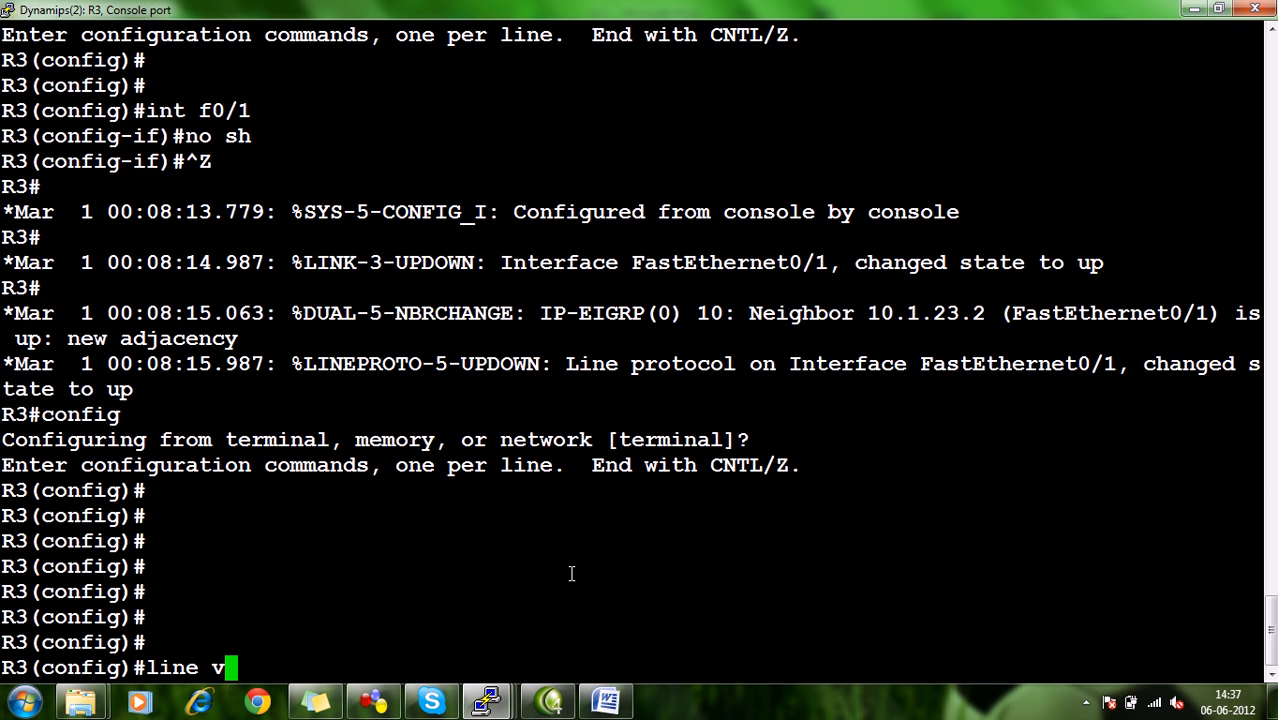
type("ty 0 4")
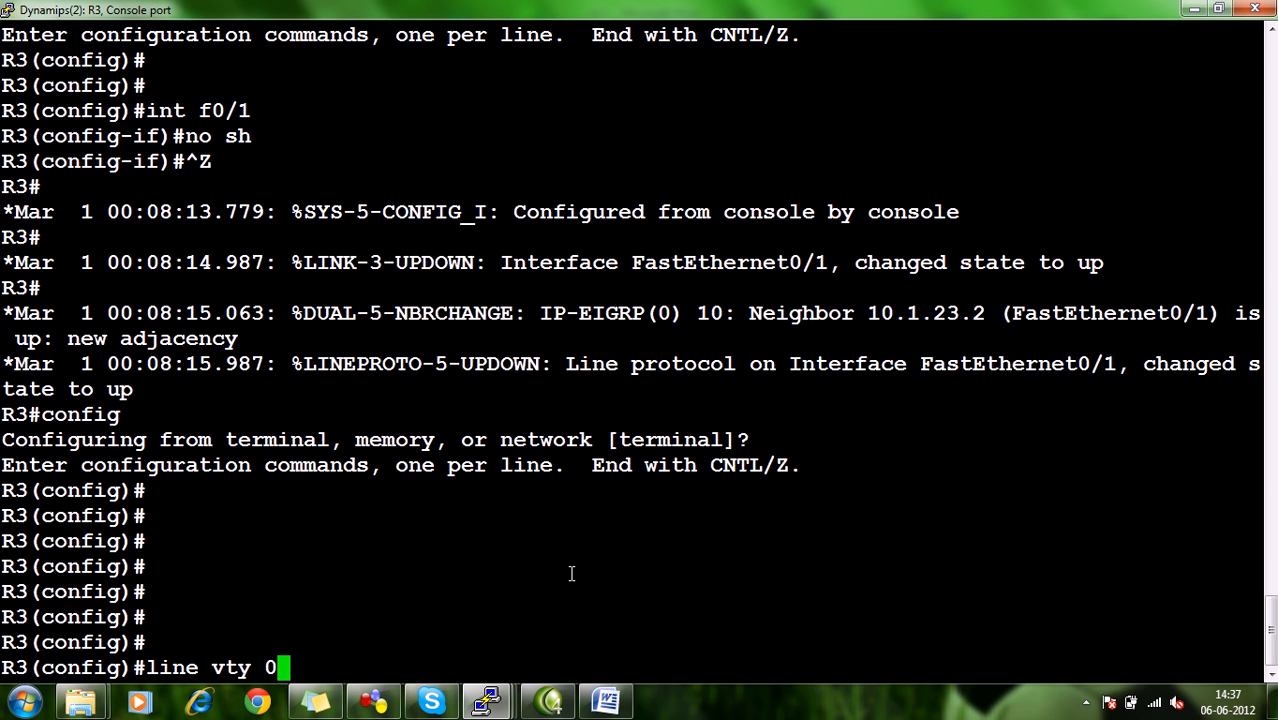
key("Return")
type("pass")
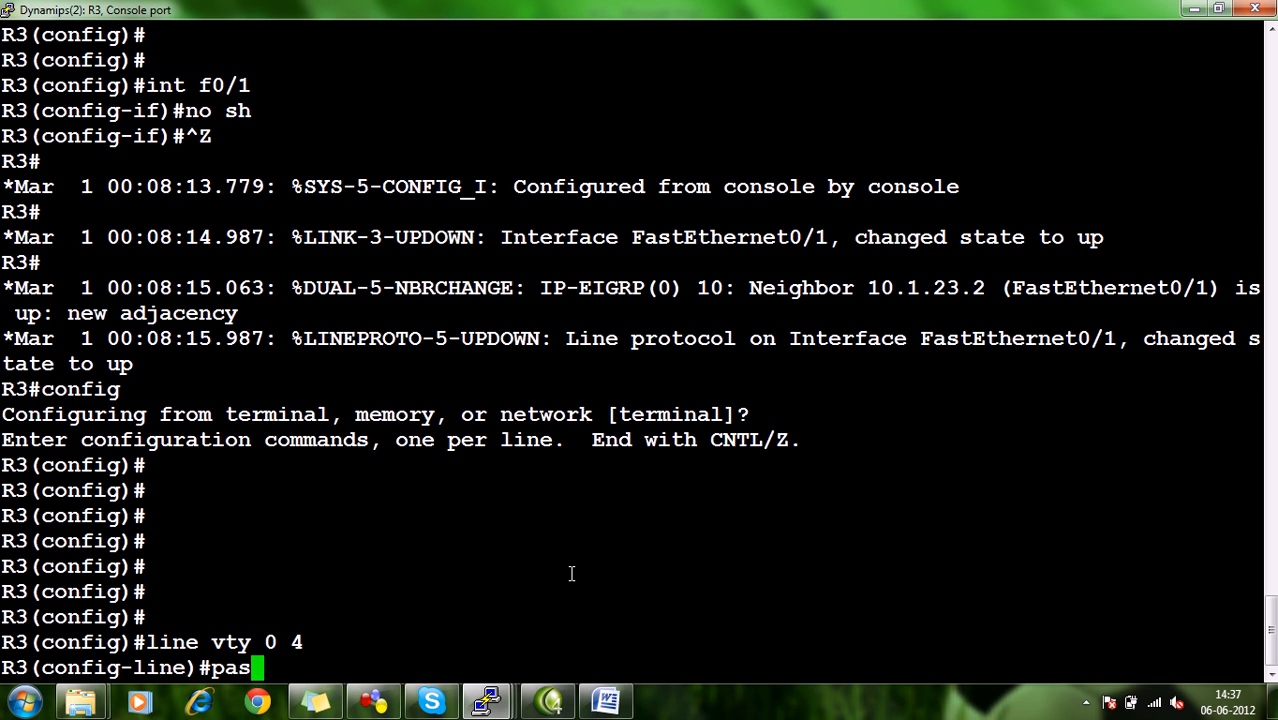
key("Tab")
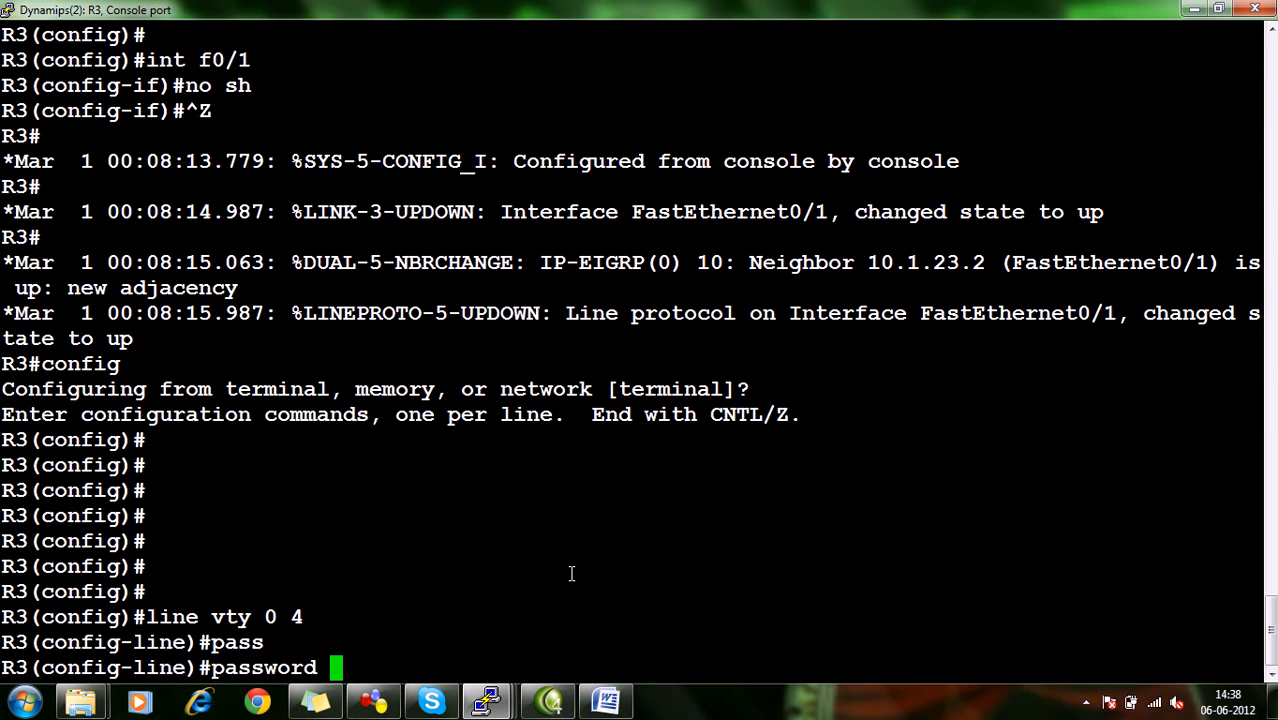
type("cisco")
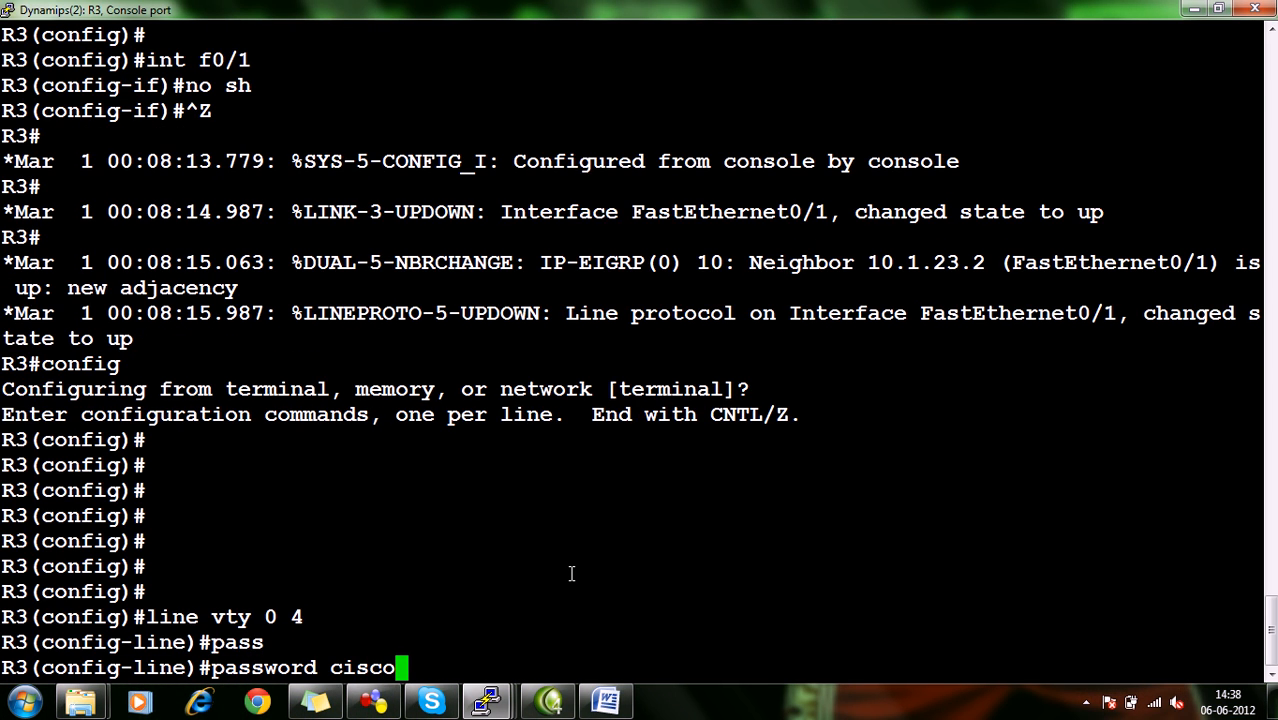
key("BackSpace")
key("BackSpace")
key("BackSpace")
key("BackSpace")
key("BackSpace")
key("BackSpace")
key("BackSpace")
key("BackSpace")
key("BackSpace")
key("BackSpace")
key("BackSpace")
key("BackSpace")
key("ctrl+z")
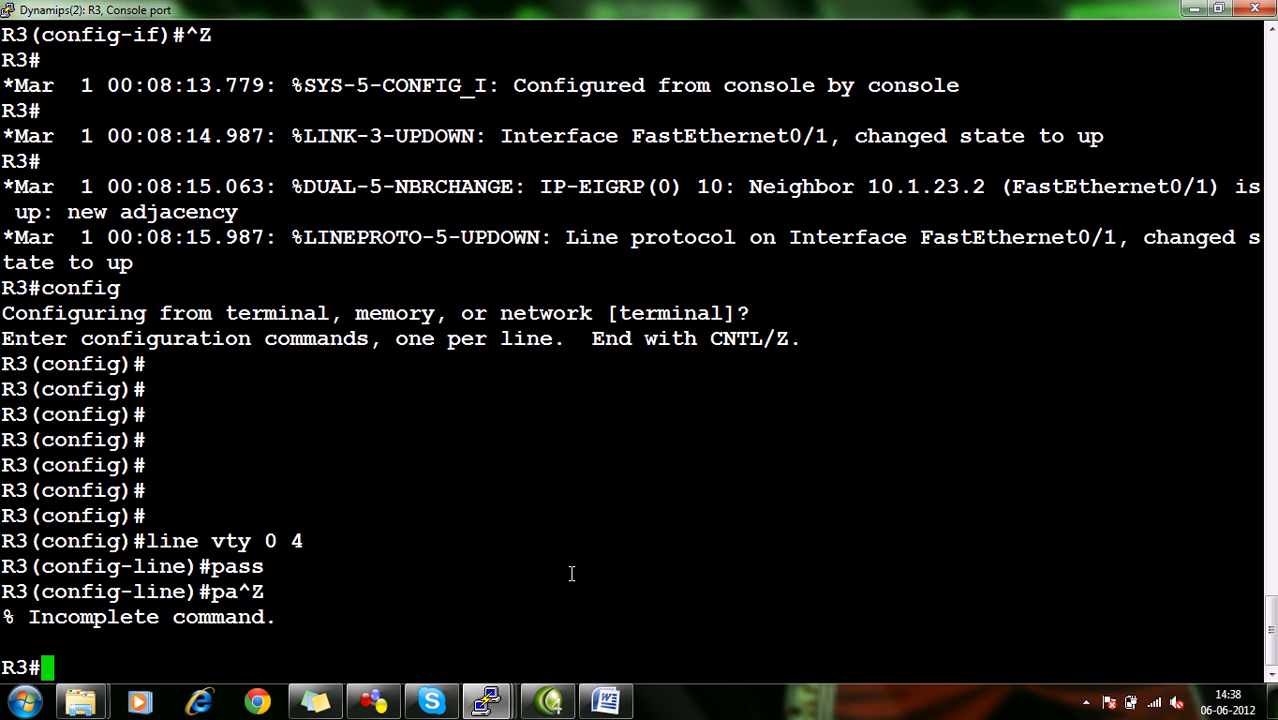
Switch to the ACL document in Word to review the numbered task list.
left_click(605, 701)
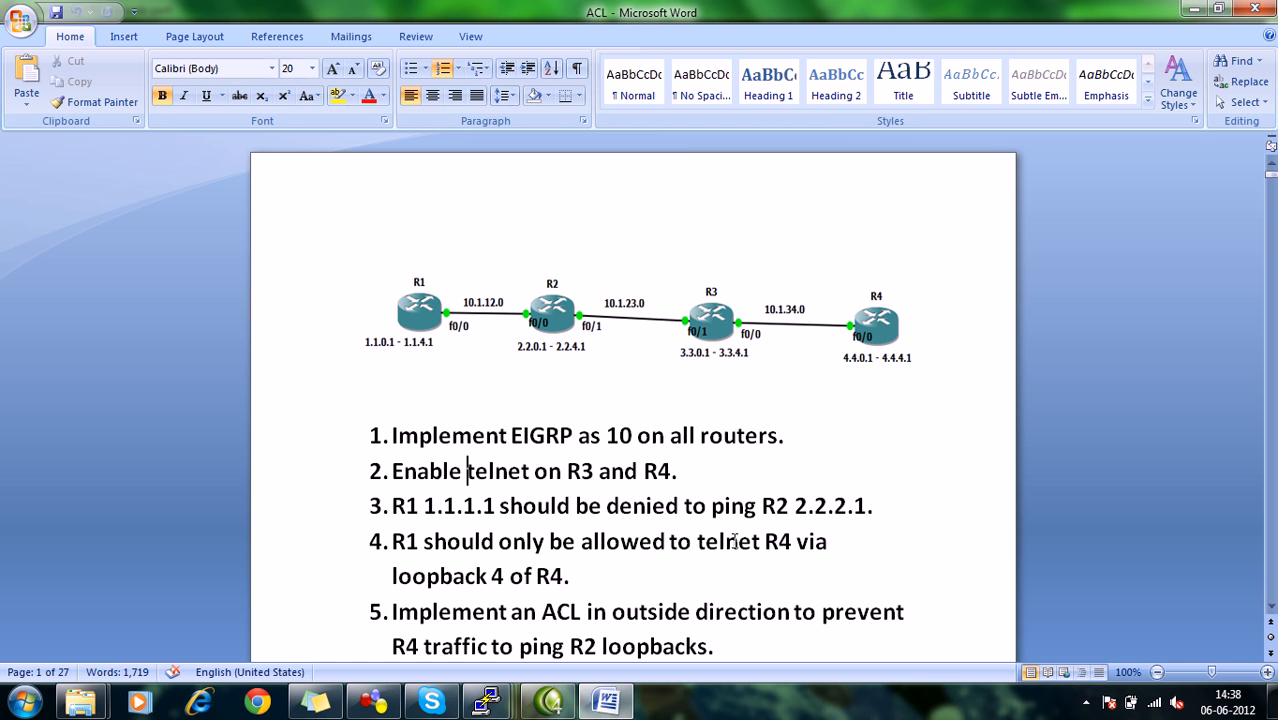
Open a blank Notepad file and write down source 1.1.1.1 and destination 2.2.2.1 under matching headings.
left_click(388, 706)
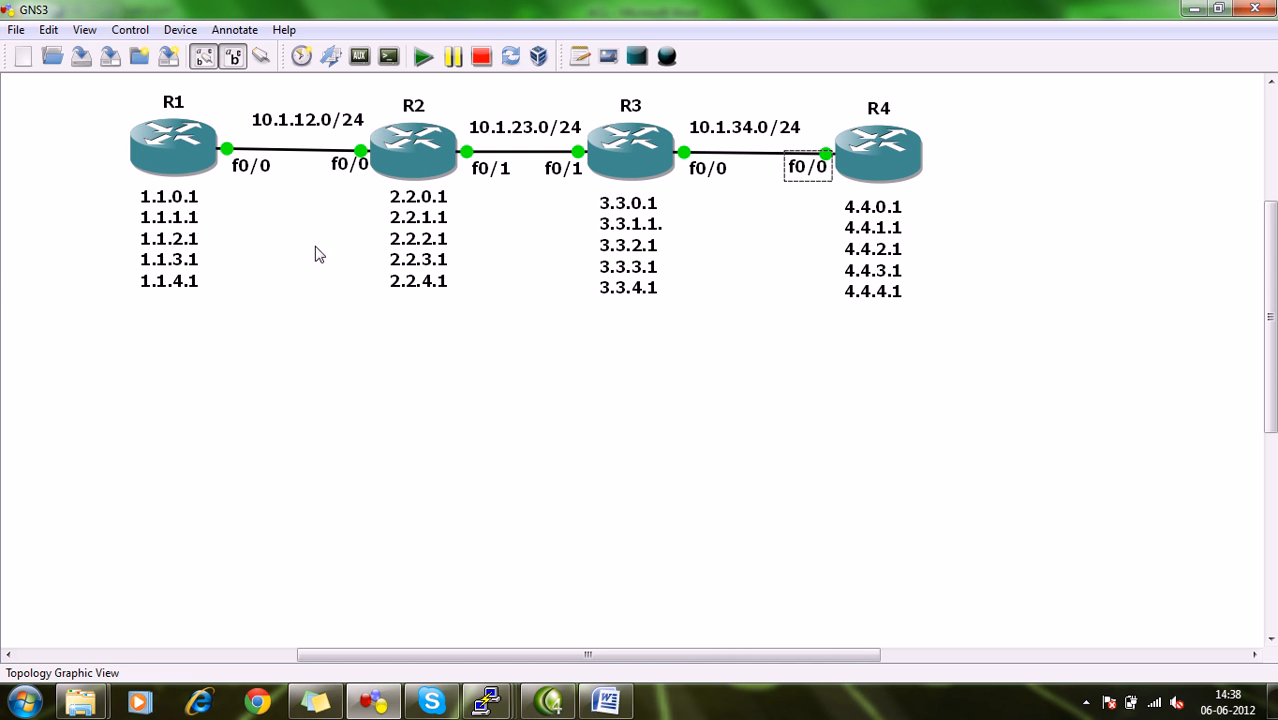
left_click(24, 702)
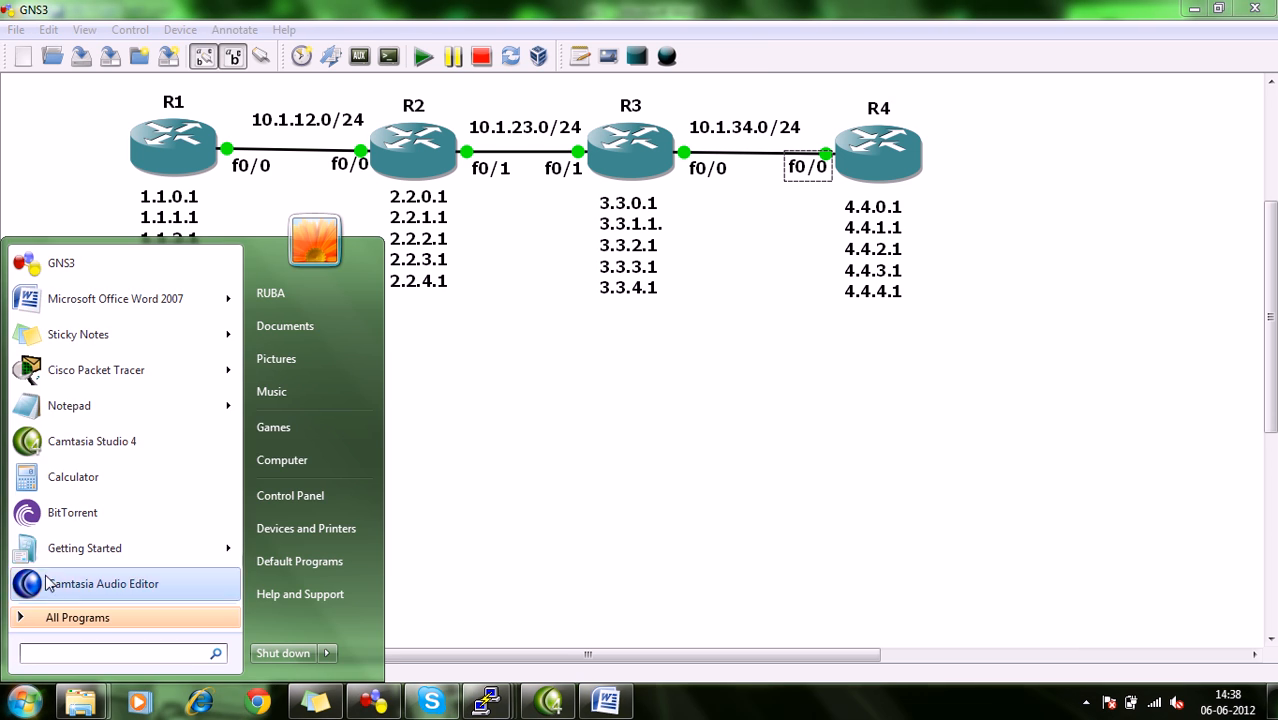
left_click(55, 408)
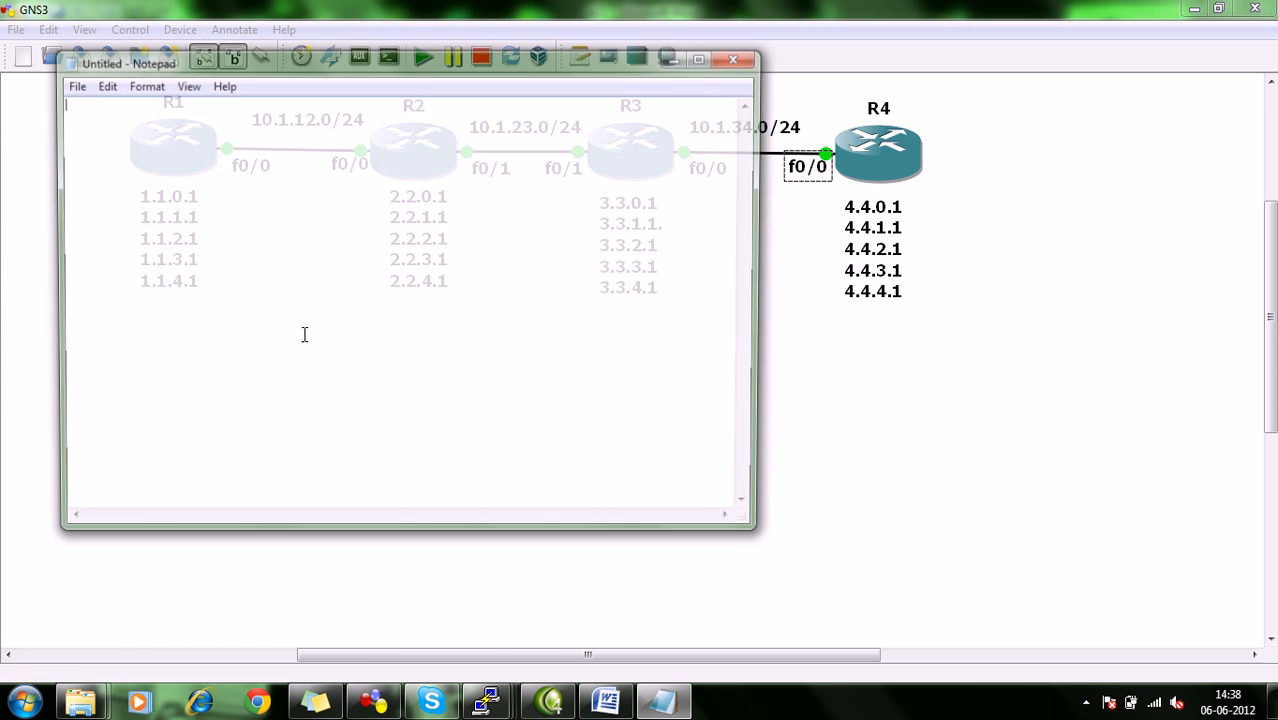
type("source          Destination")
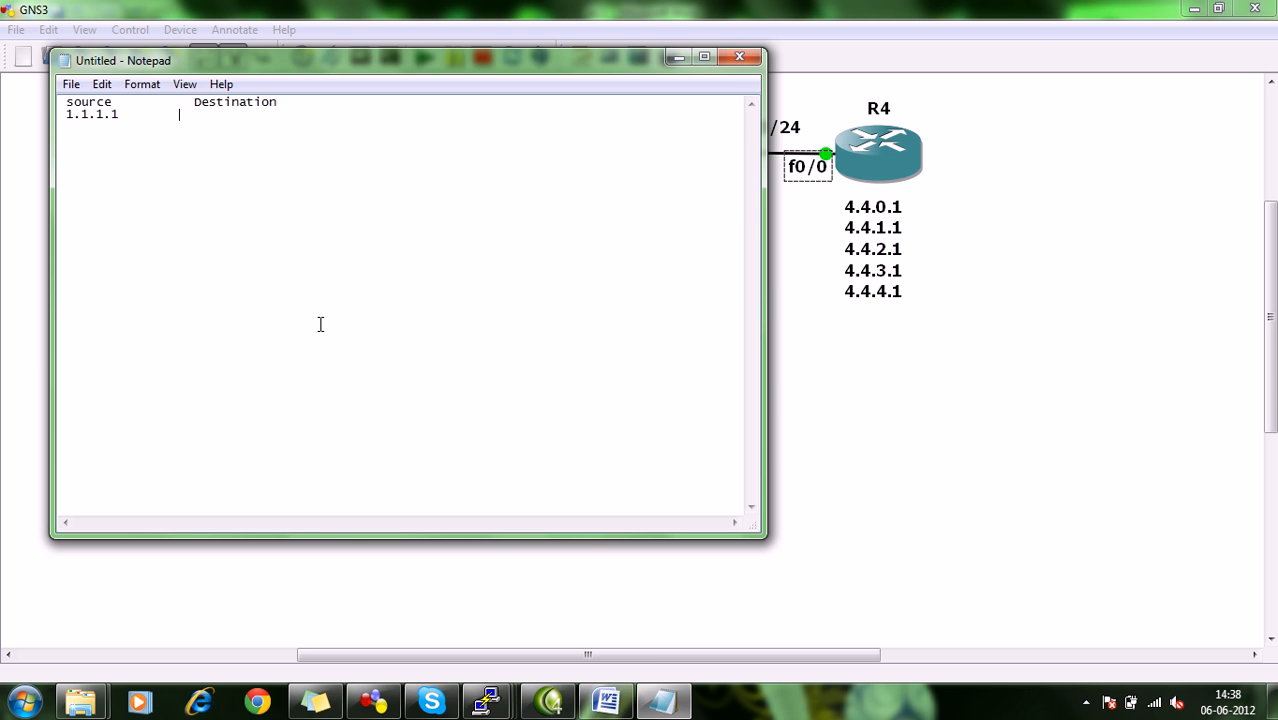
type("2.2.")
key("BackSpace")
key("BackSpace")
key("BackSpace")
key("BackSpace")
key("BackSpace")
key("BackSpace")
key("BackSpace")
key("BackSpace")
key("BackSpace")
key("BackSpace")
key("BackSpace")
key("BackSpace")
key("BackSpace")
key("BackSpace")
key("BackSpace")
key("BackSpace")
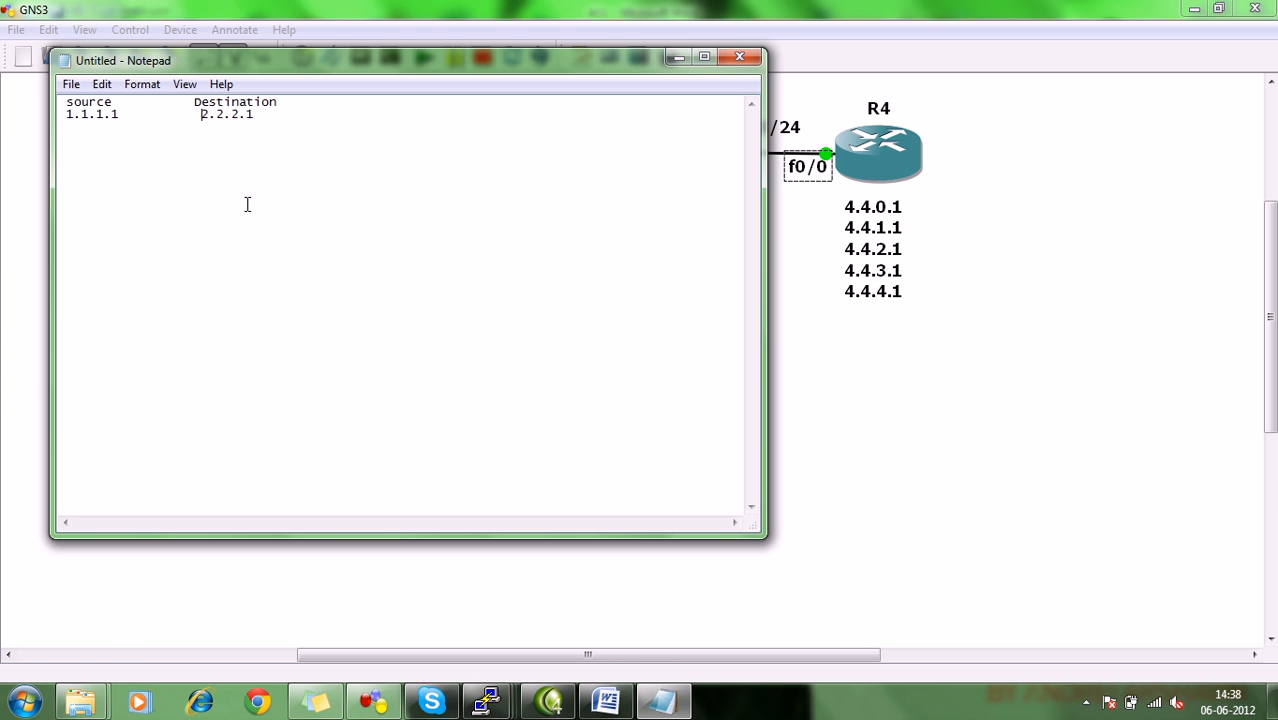
Highlight the source and destination addresses in the note, and minimize Notepad to return to the GNS3 topology.
left_click_drag(143, 103, 100, 116)
left_click(156, 116)
left_click_drag(193, 116, 258, 117)
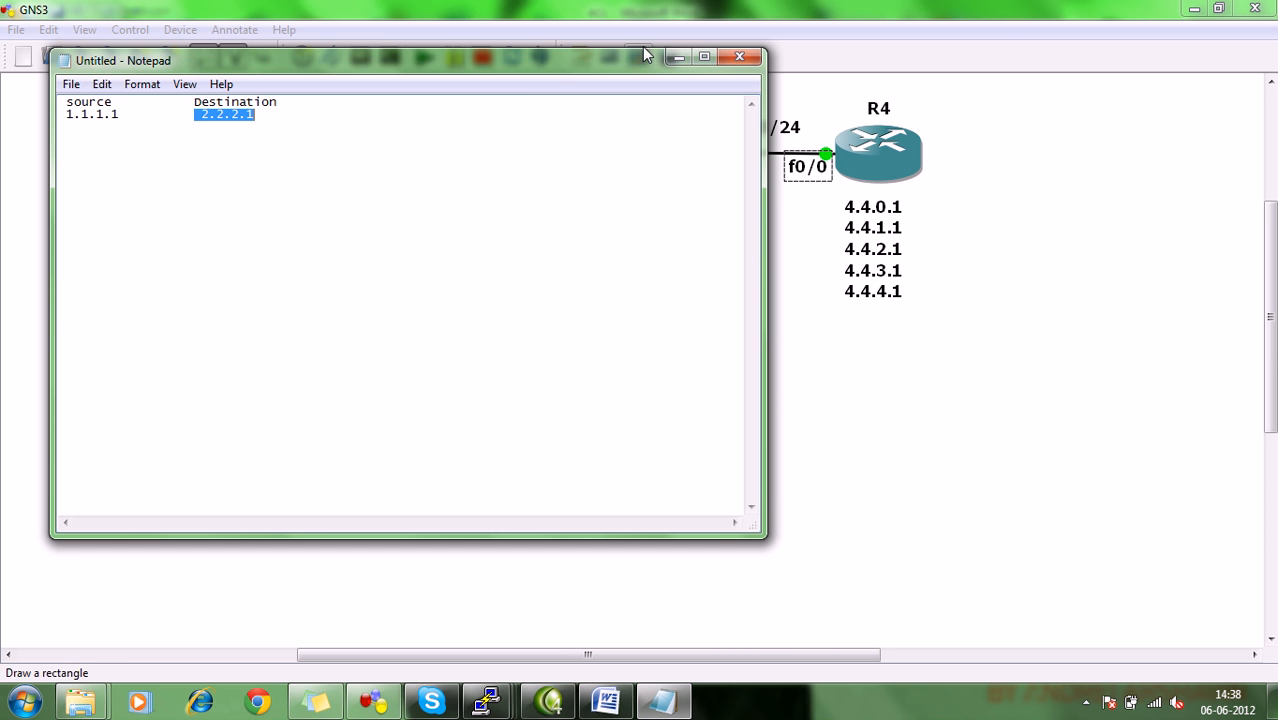
left_click(677, 57)
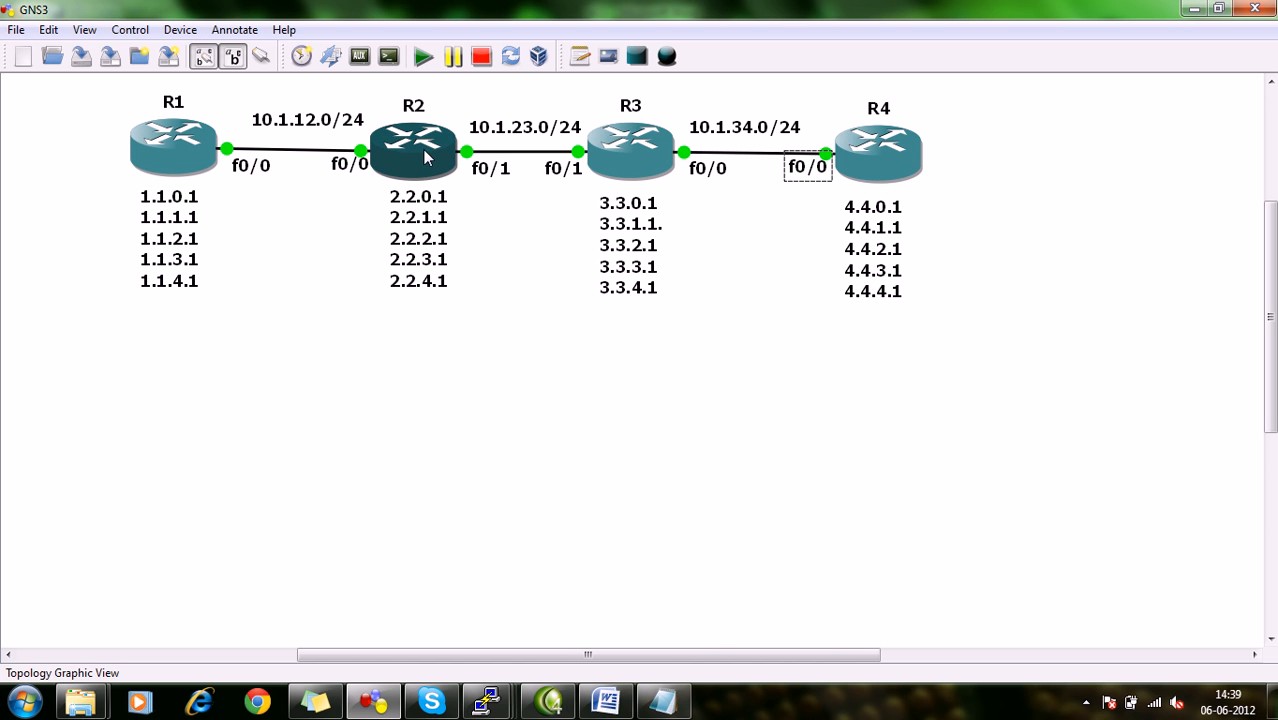
In R2's console, leave interface configuration for global configuration mode and enter the ip access-list keyword.
mouse_move(424, 157)
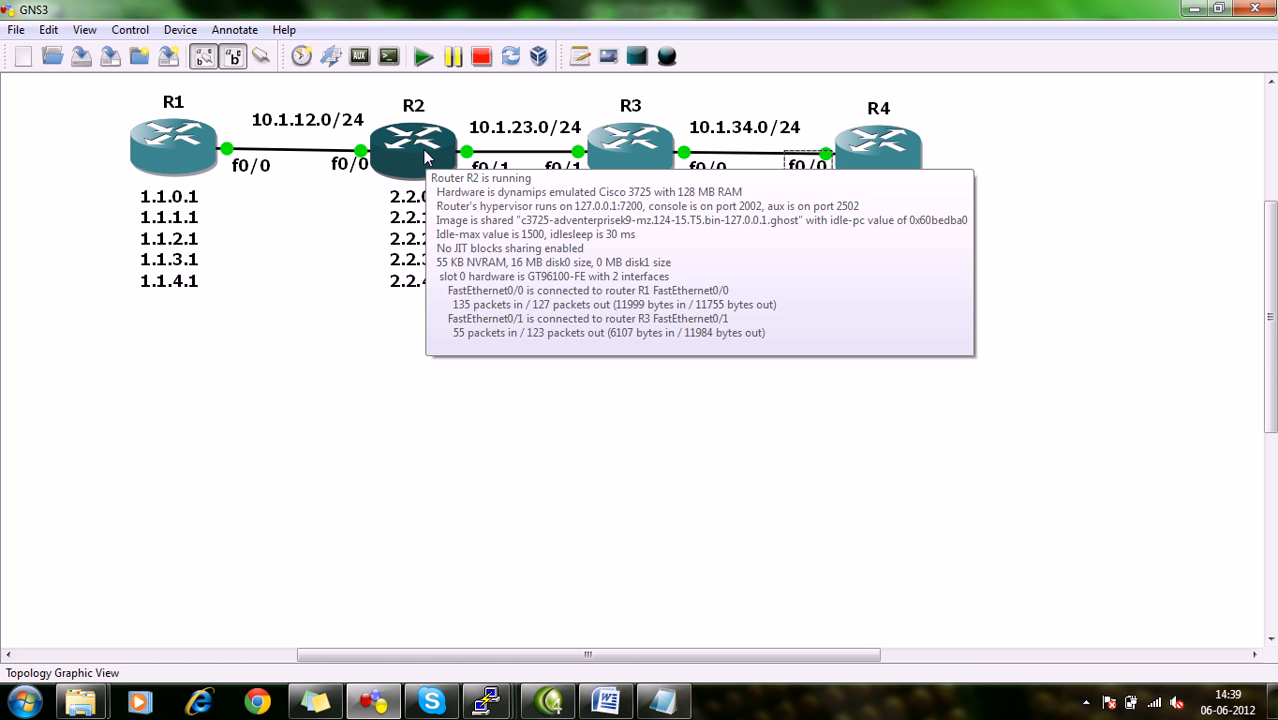
mouse_move(487, 700)
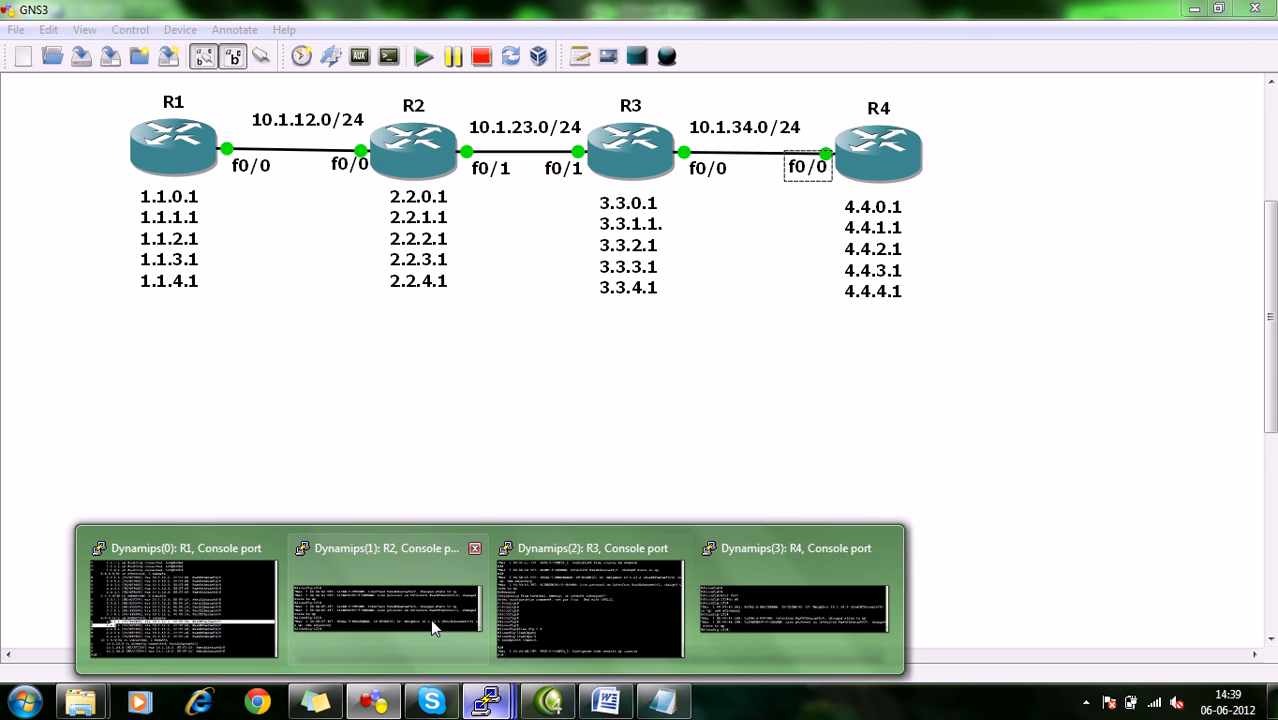
left_click(468, 632)
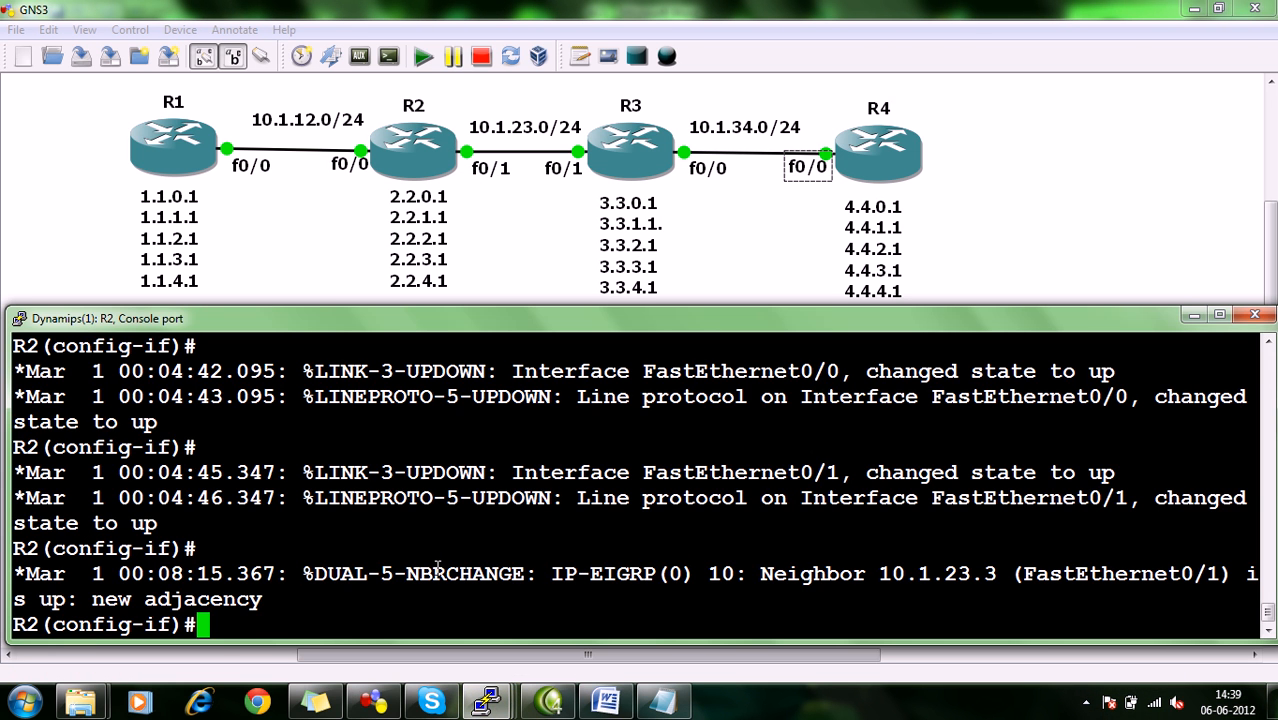
type("exit")
key("Return")
type("ip access")
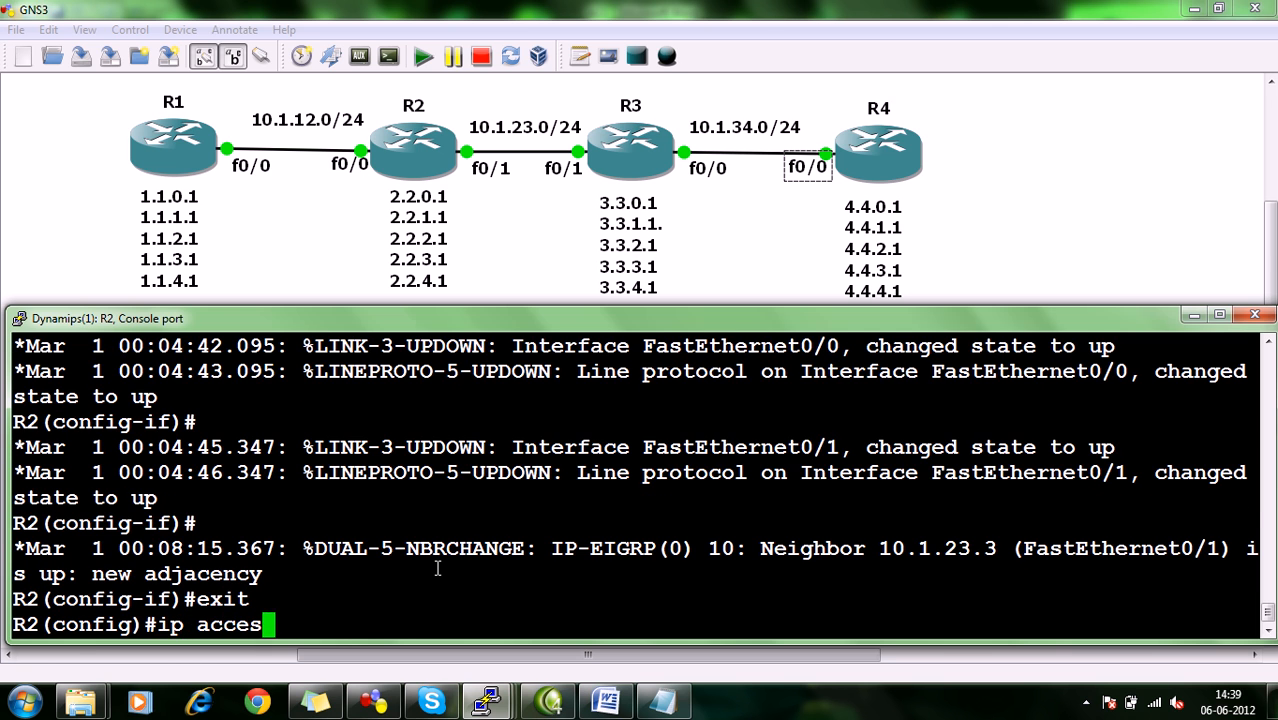
key("Tab")
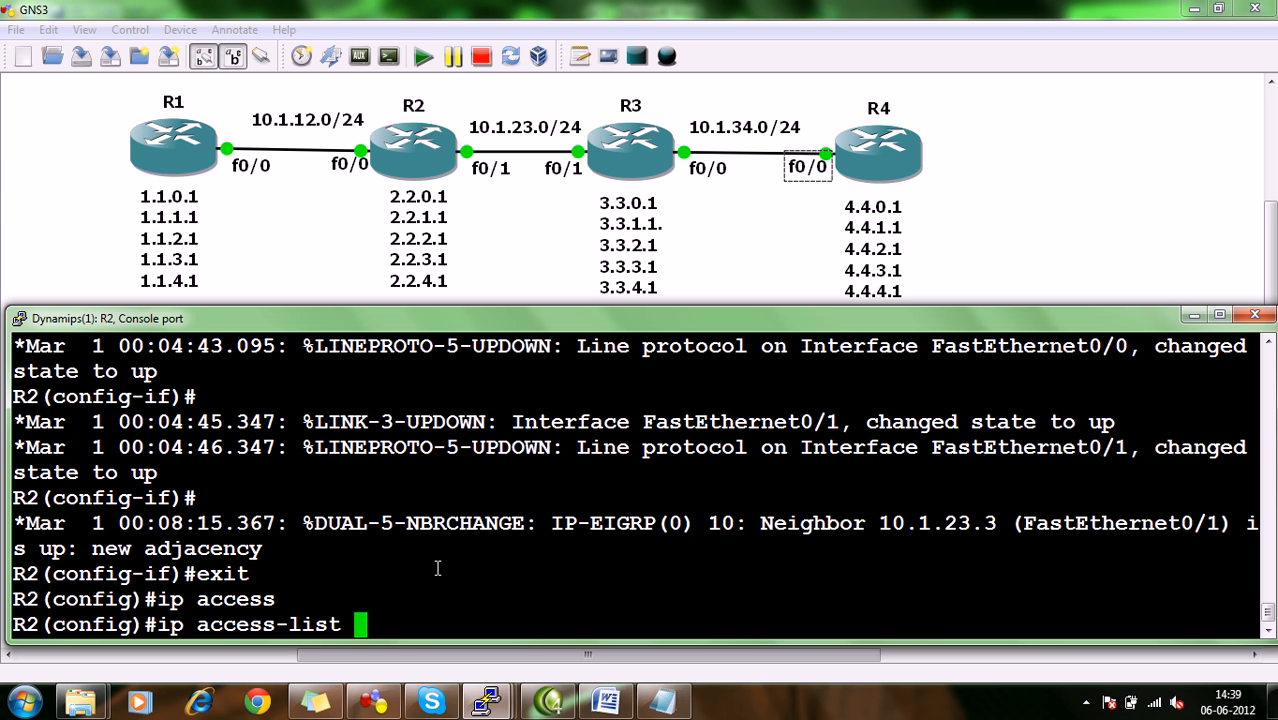
Query the list types available for ip access-list on R2, and highlight the standard option.
type("ex")
key("BackSpace")
key("BackSpace")
type("st")
key("Tab")
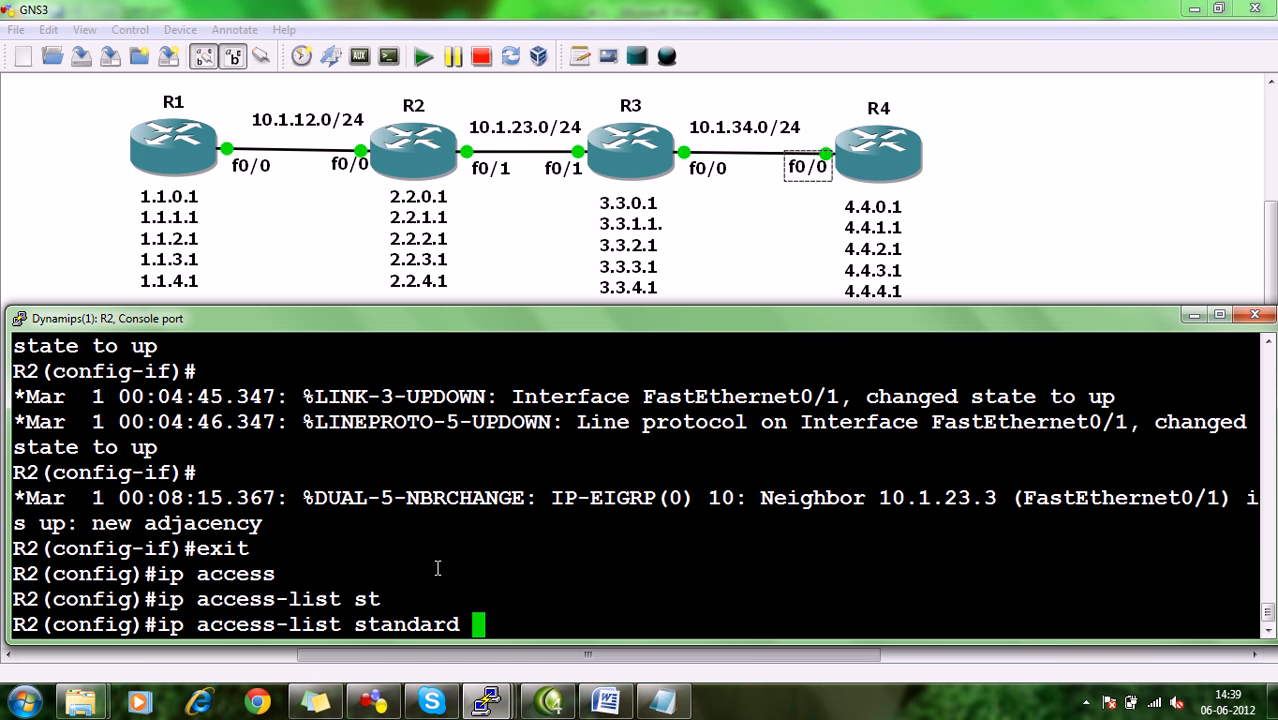
key("BackSpace")
key("BackSpace")
key("BackSpace")
key("BackSpace")
key("BackSpace")
key("BackSpace")
key("BackSpace")
key("BackSpace")
key("BackSpace")
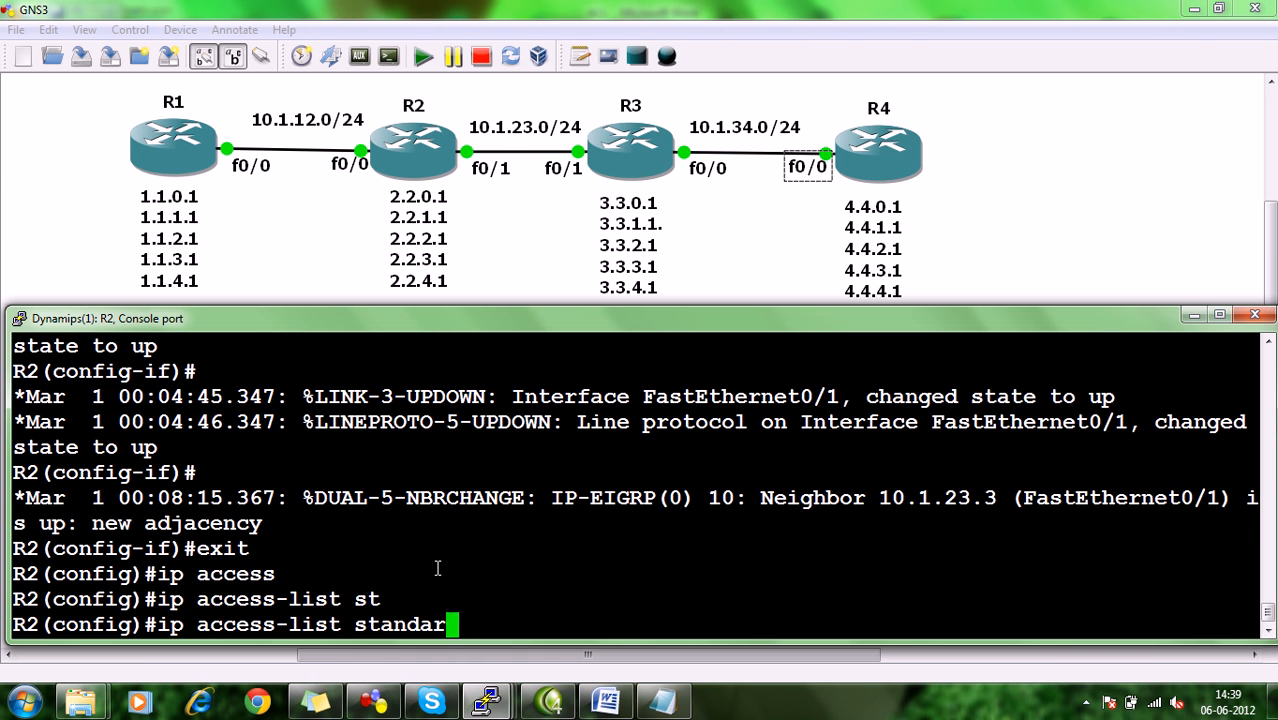
type("?")
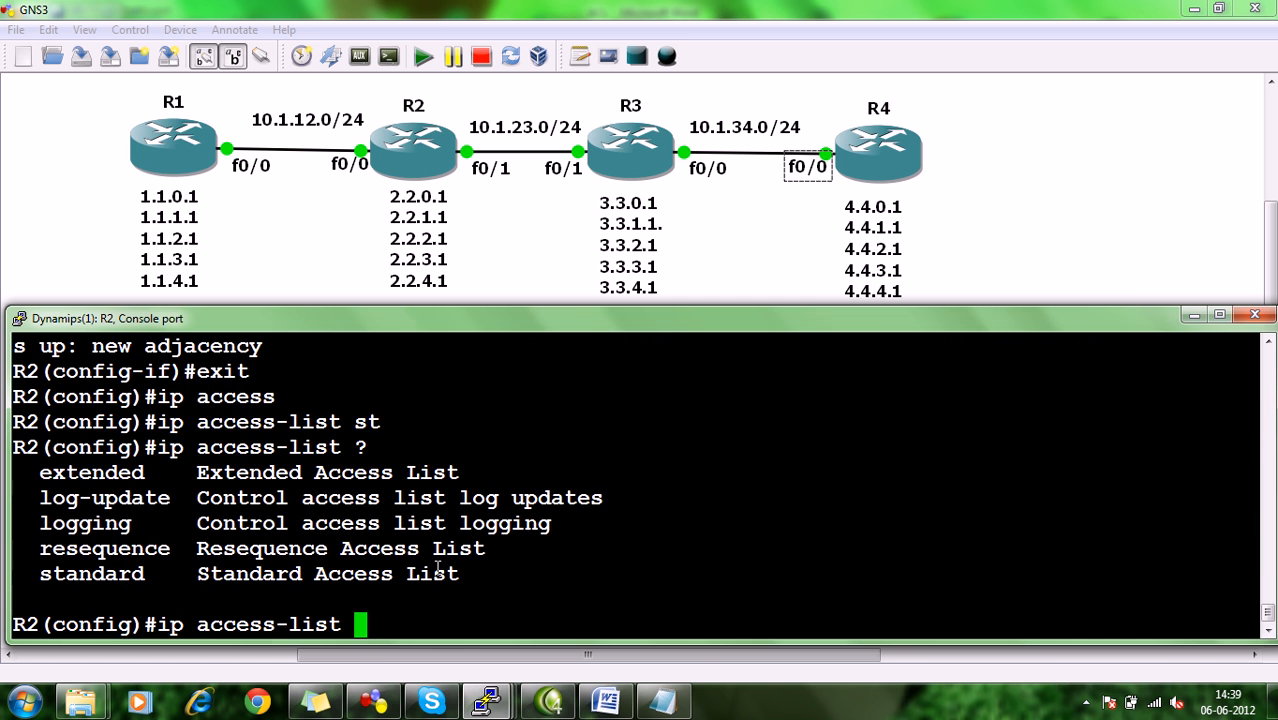
left_click_drag(148, 471, 40, 576)
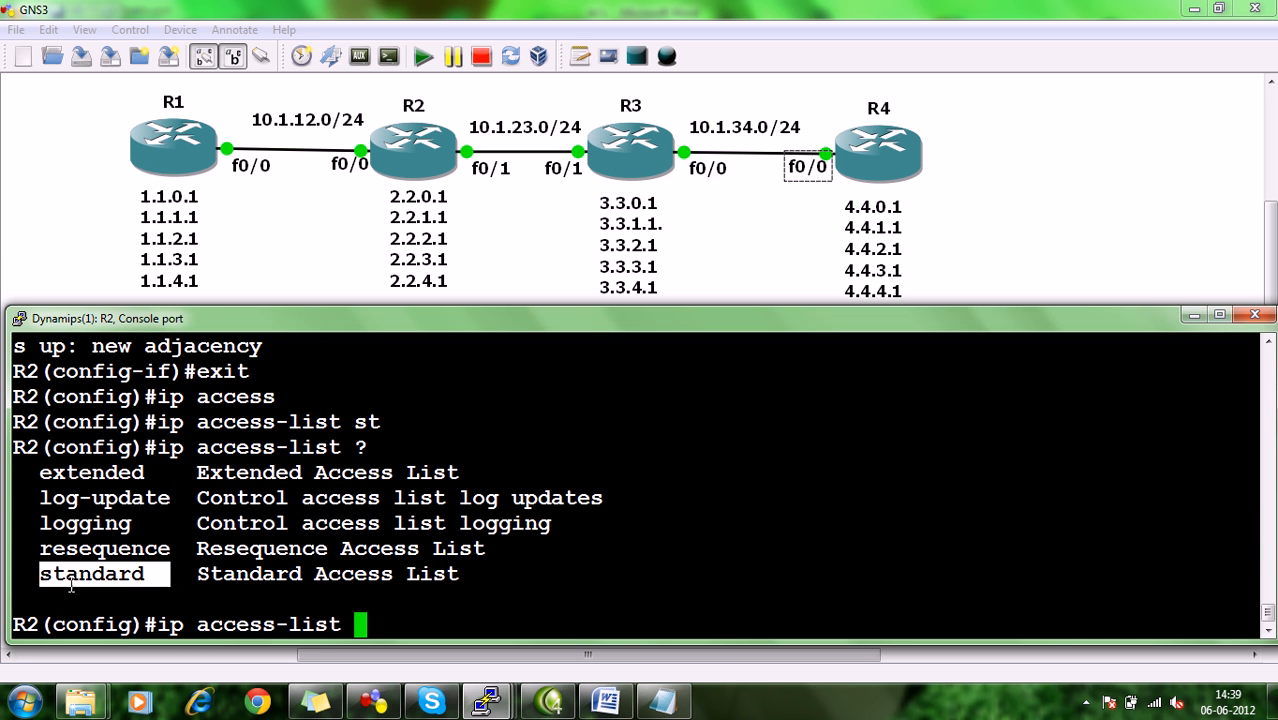
left_click(73, 586)
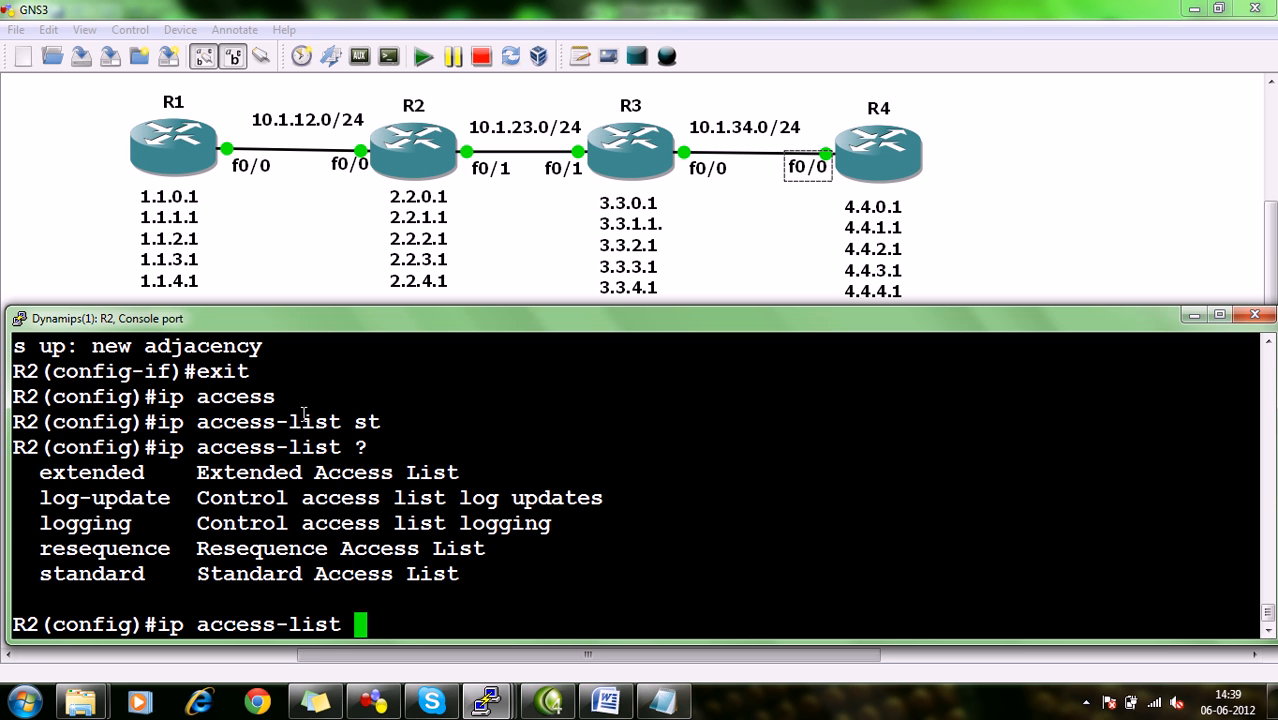
Create a named extended IP access list on R2, using the person's name in capitals as its name.
type("exten")
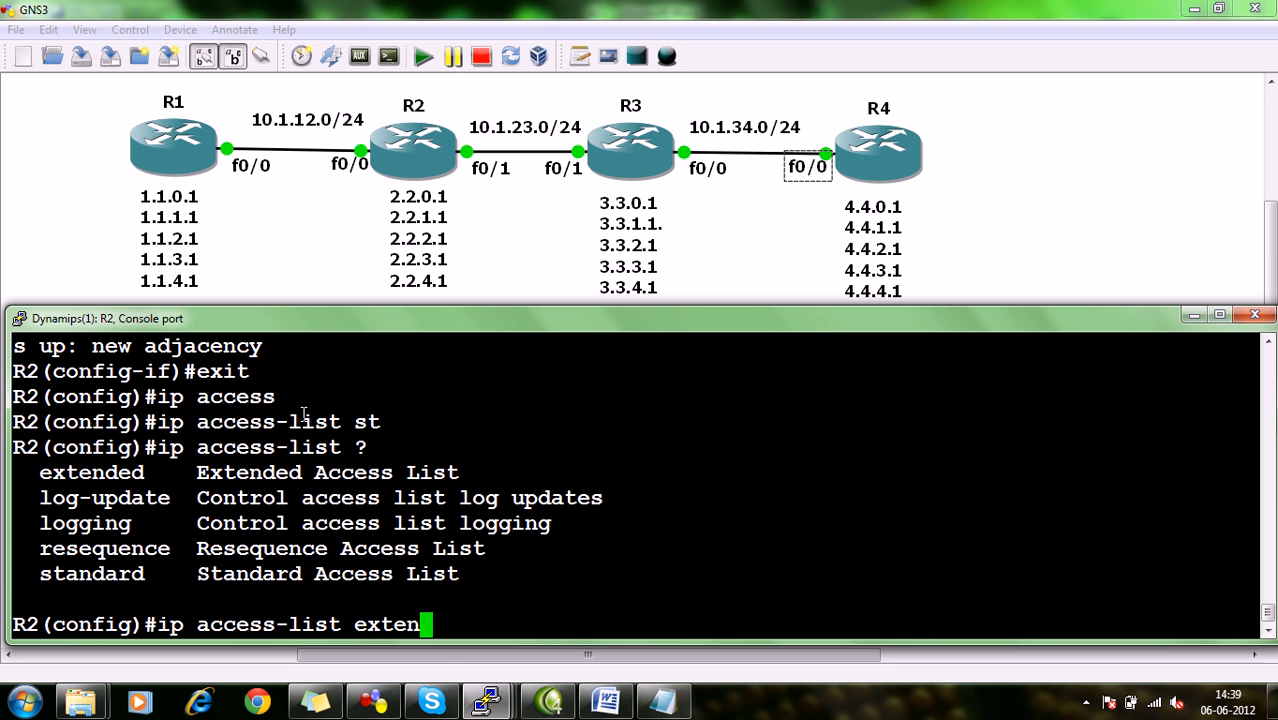
type("ded")
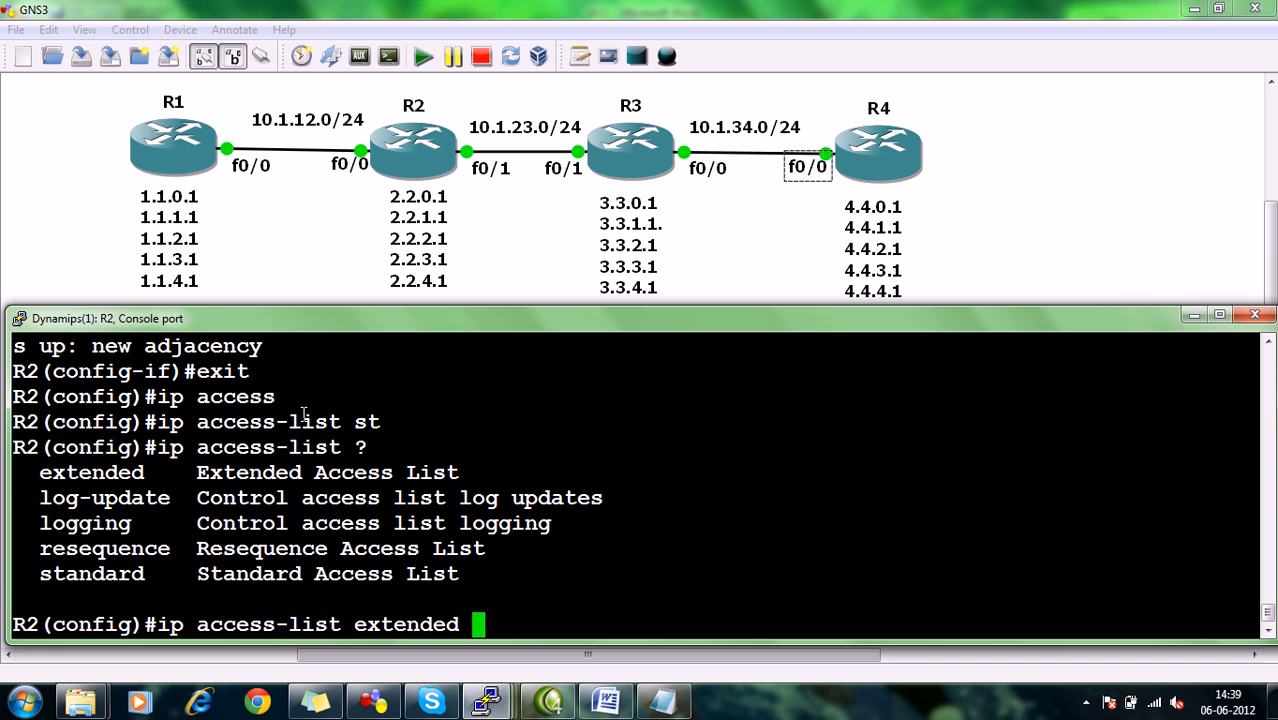
type("NAGE")
type("SH")
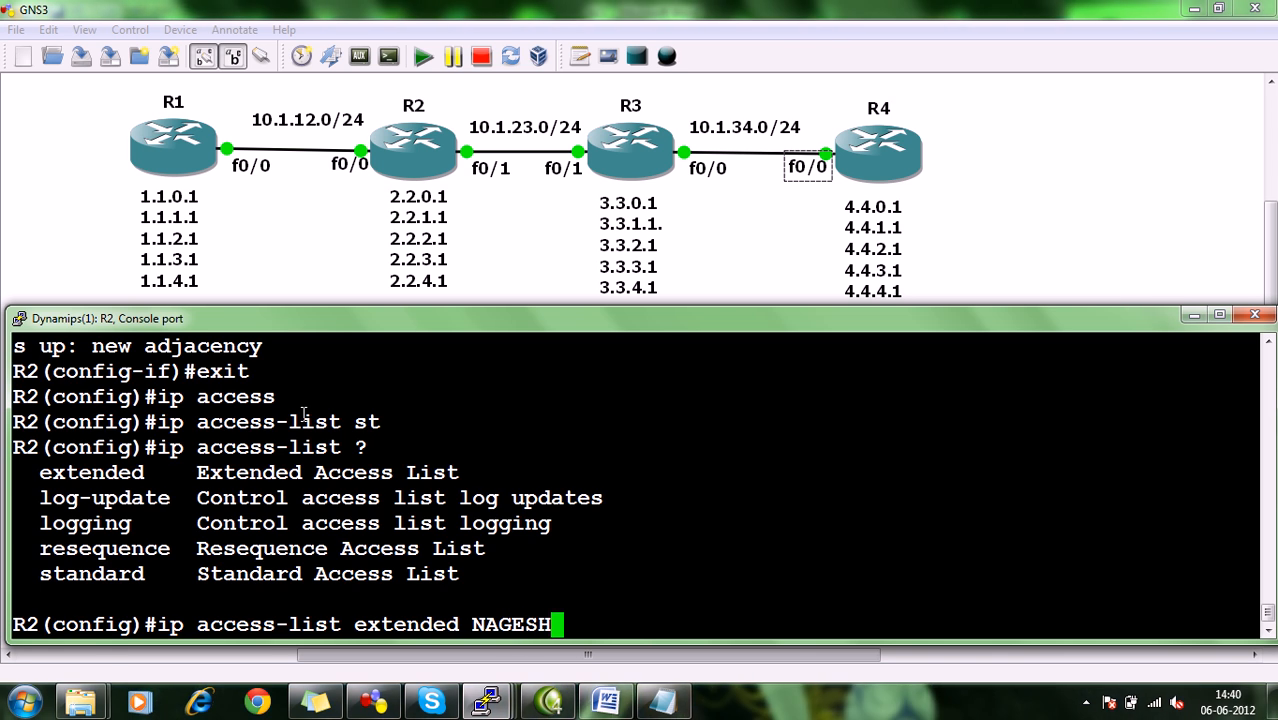
key("Return")
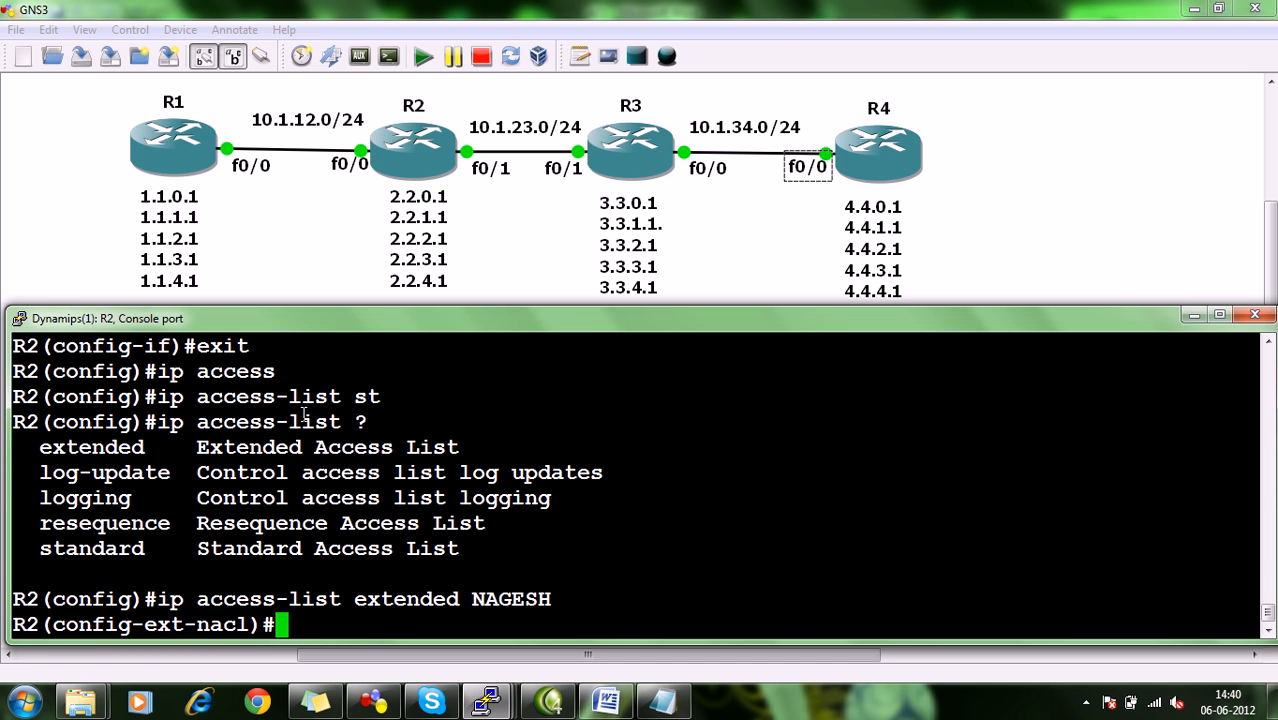
Examine the nacl configuration prompt on R2, along with the list name and type in the command above it.
mouse_move(189, 624)
left_mouse_down()
mouse_move(249, 624)
mouse_move(200, 622)
left_mouse_up()
left_click(249, 622)
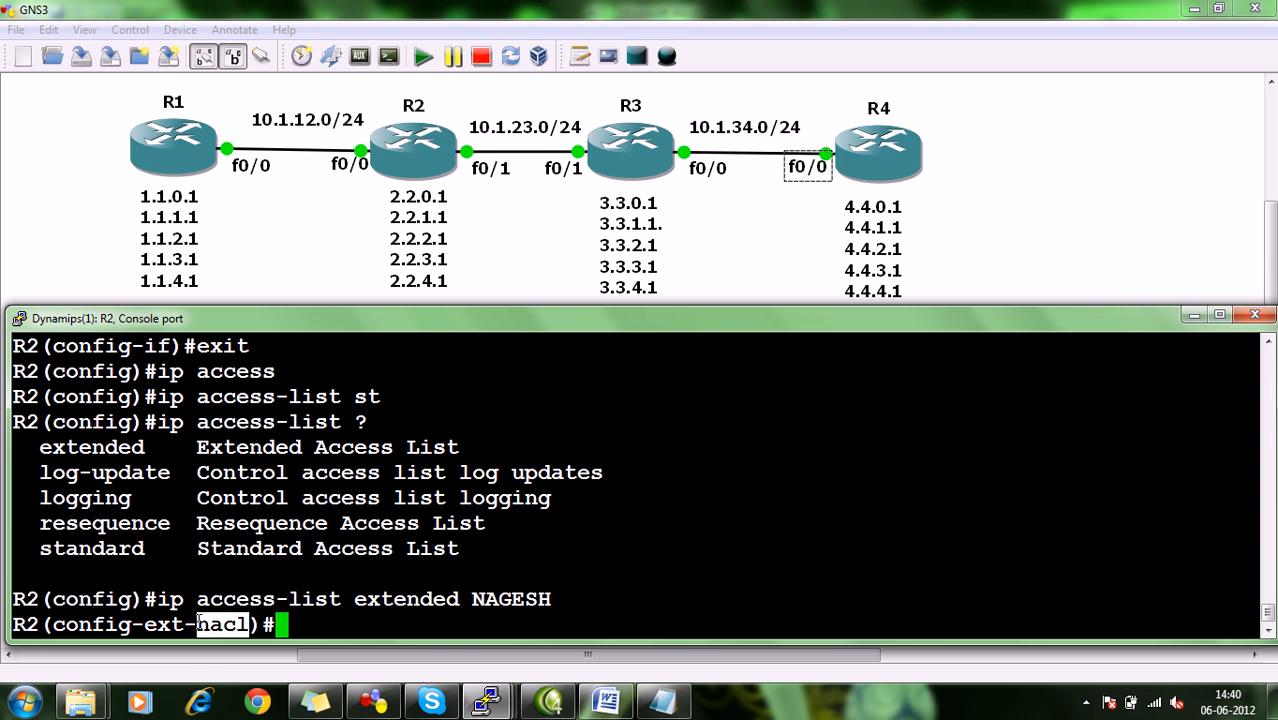
left_click(200, 622)
left_click_drag(459, 598, 553, 598)
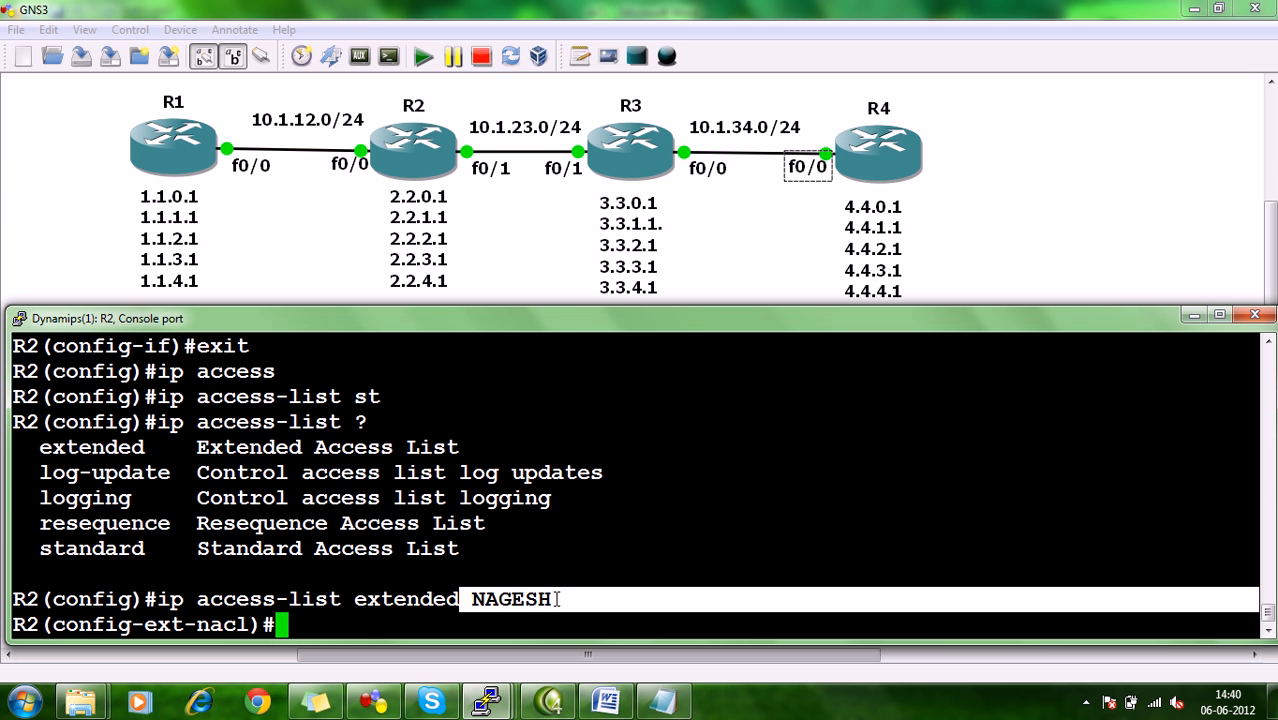
left_click_drag(471, 598, 354, 600)
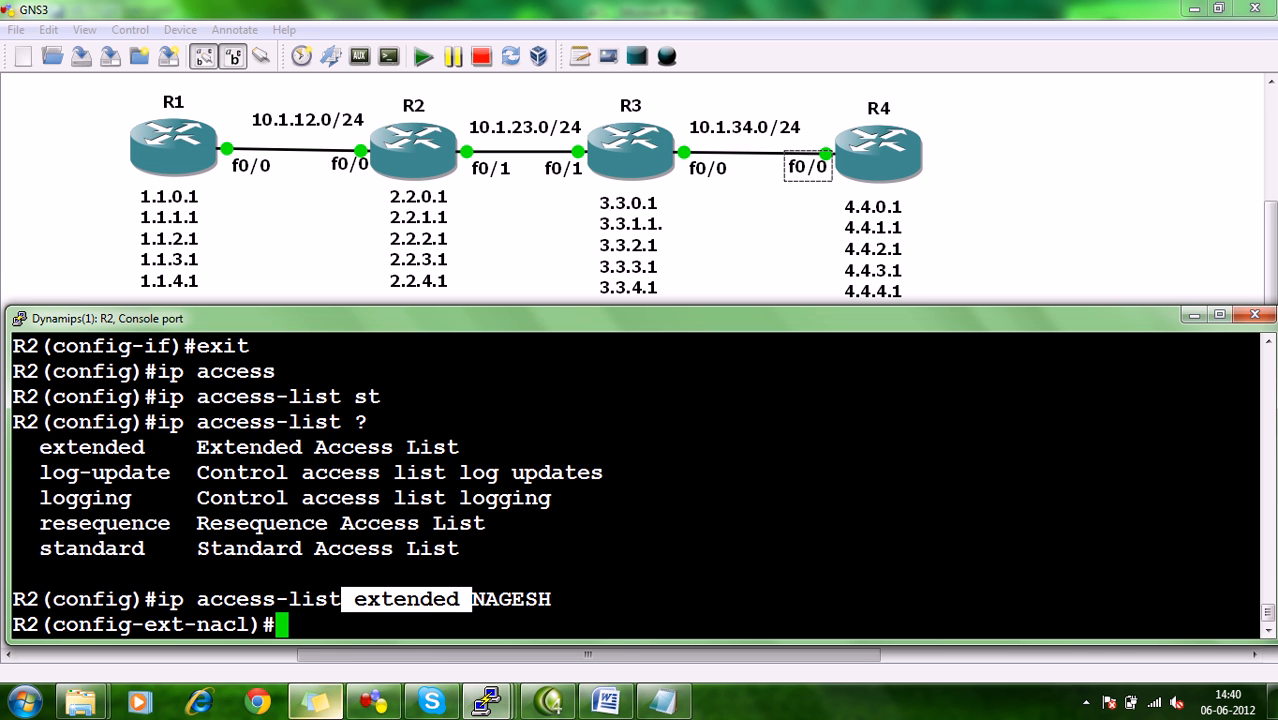
mouse_move(315, 703)
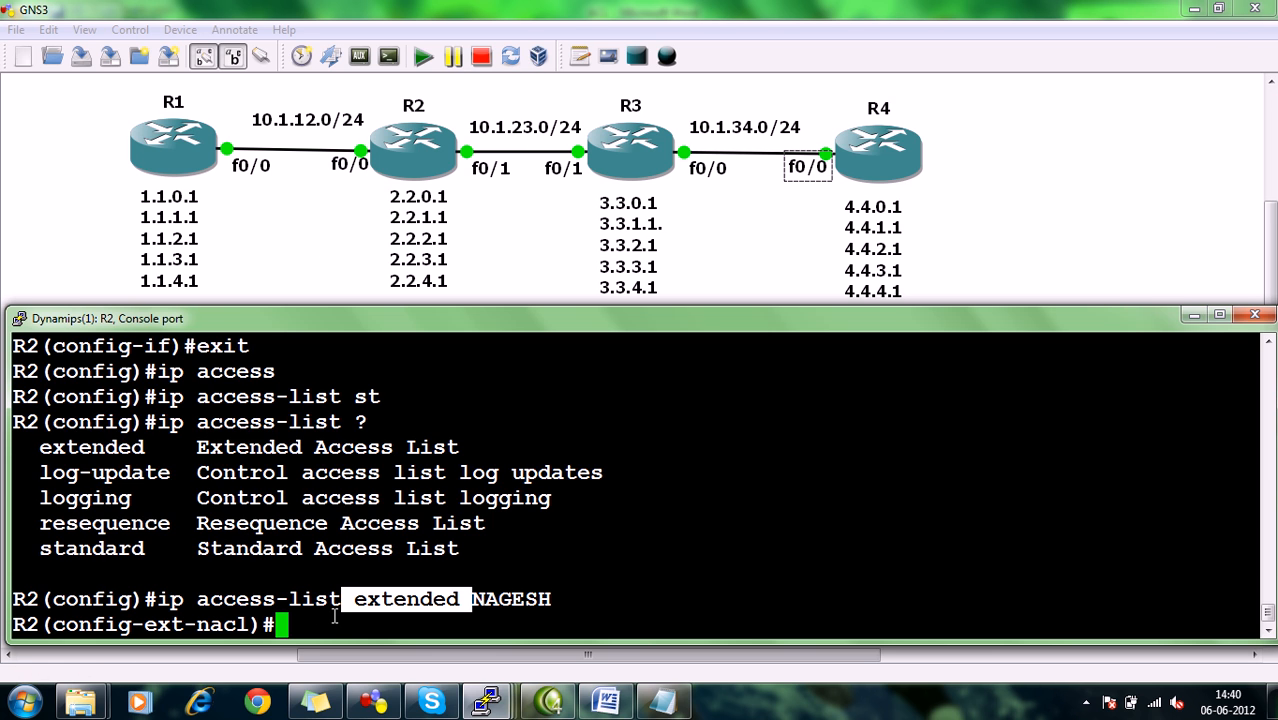
type("10")
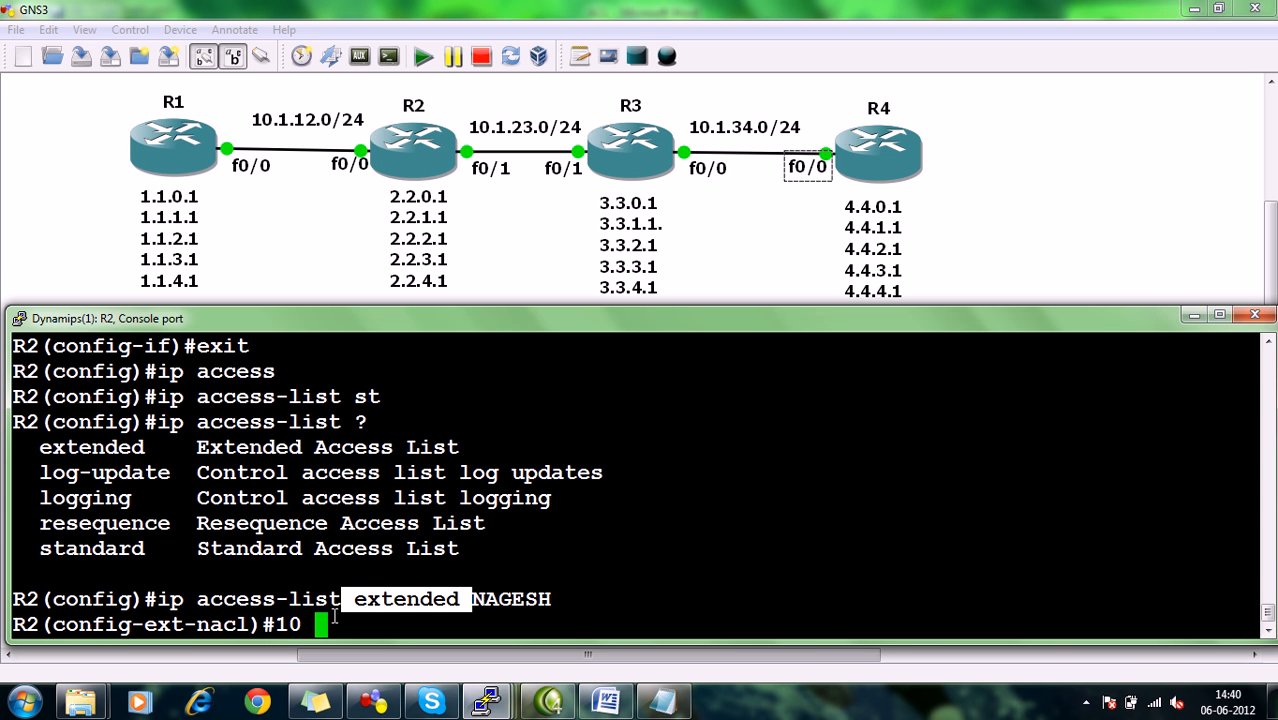
key("BackSpace")
key("BackSpace")
key("BackSpace")
type("permit")
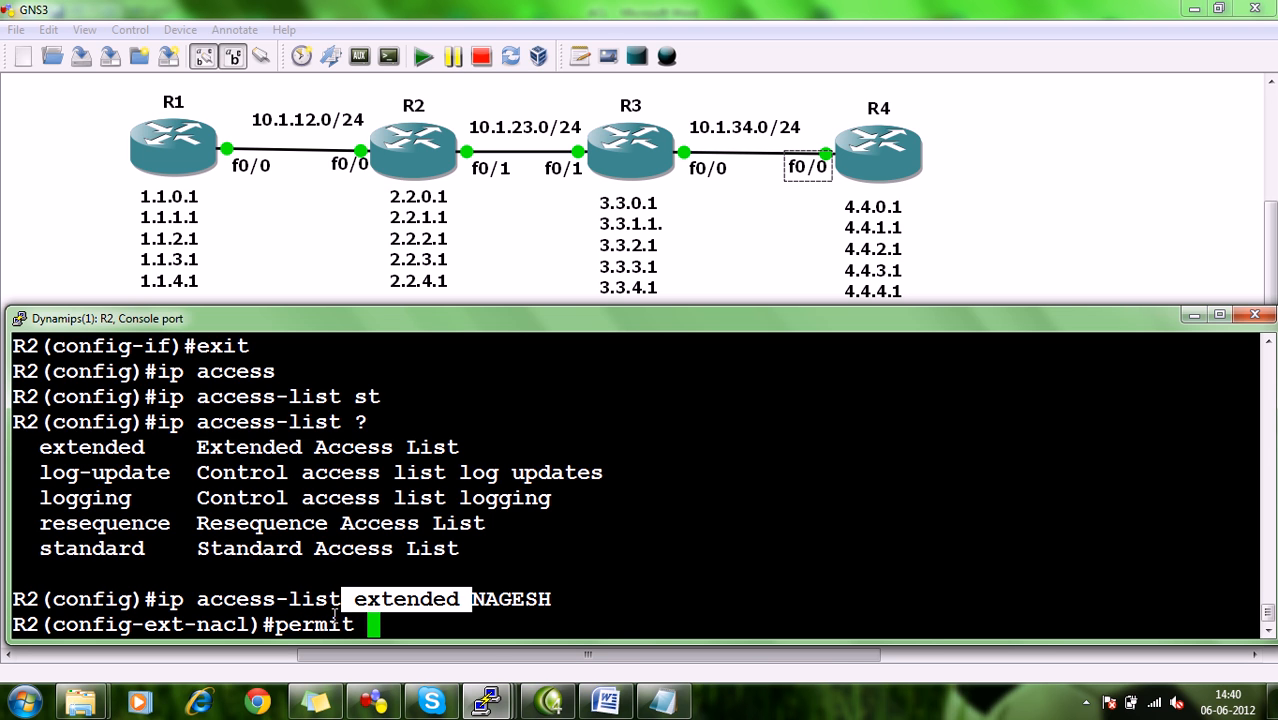
key("BackSpace")
key("BackSpace")
key("BackSpace")
key("BackSpace")
key("BackSpace")
key("BackSpace")
key("BackSpace")
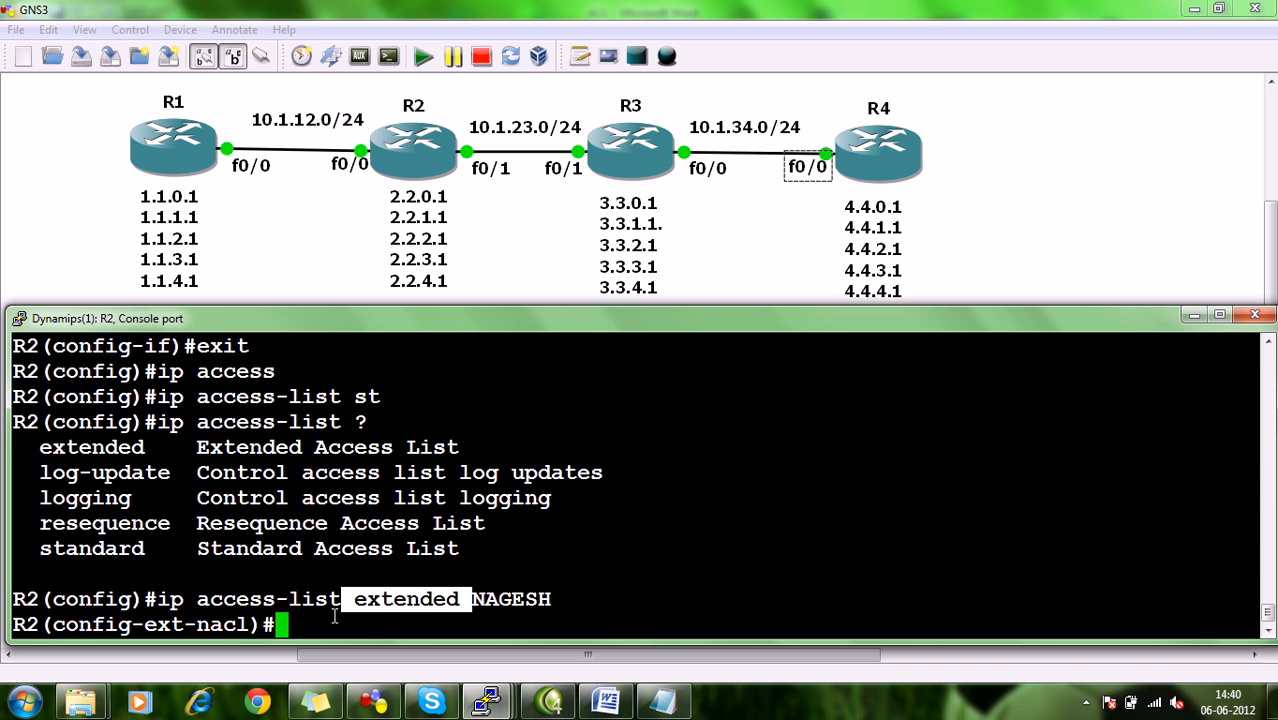
type("10")
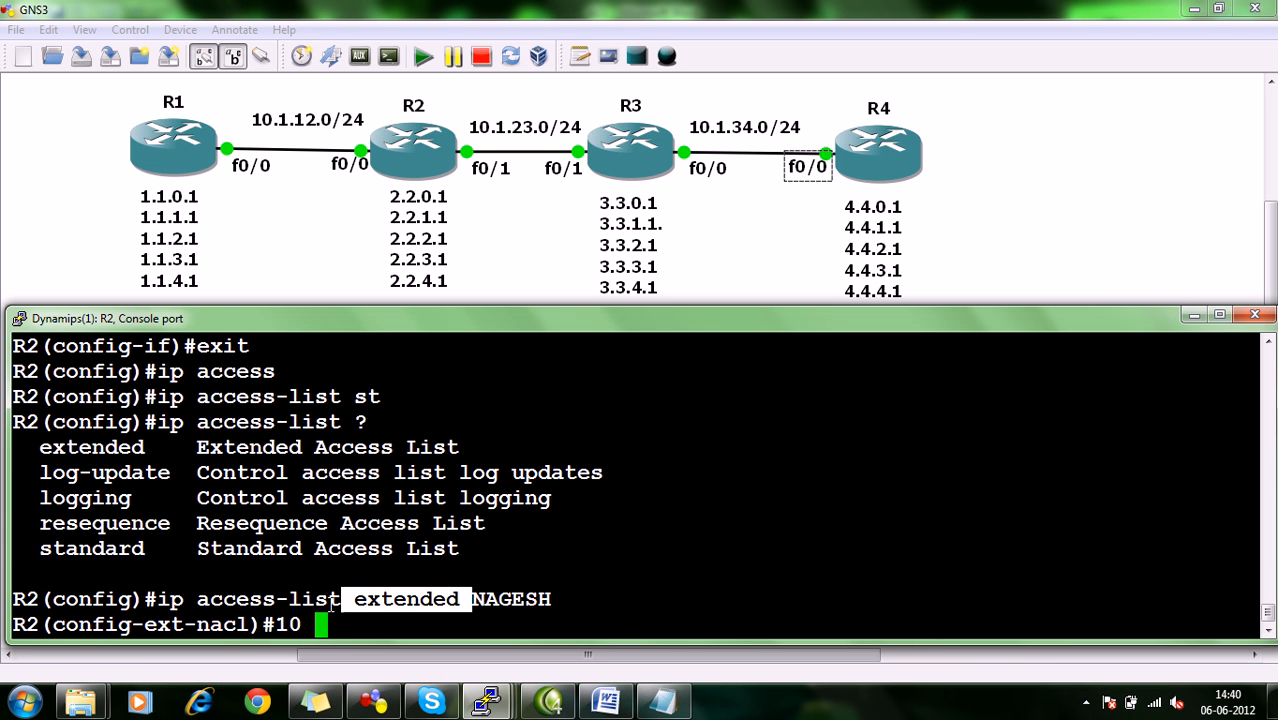
Highlight the extended keyword in R2's ip access-list command to review the list type.
left_click(326, 620)
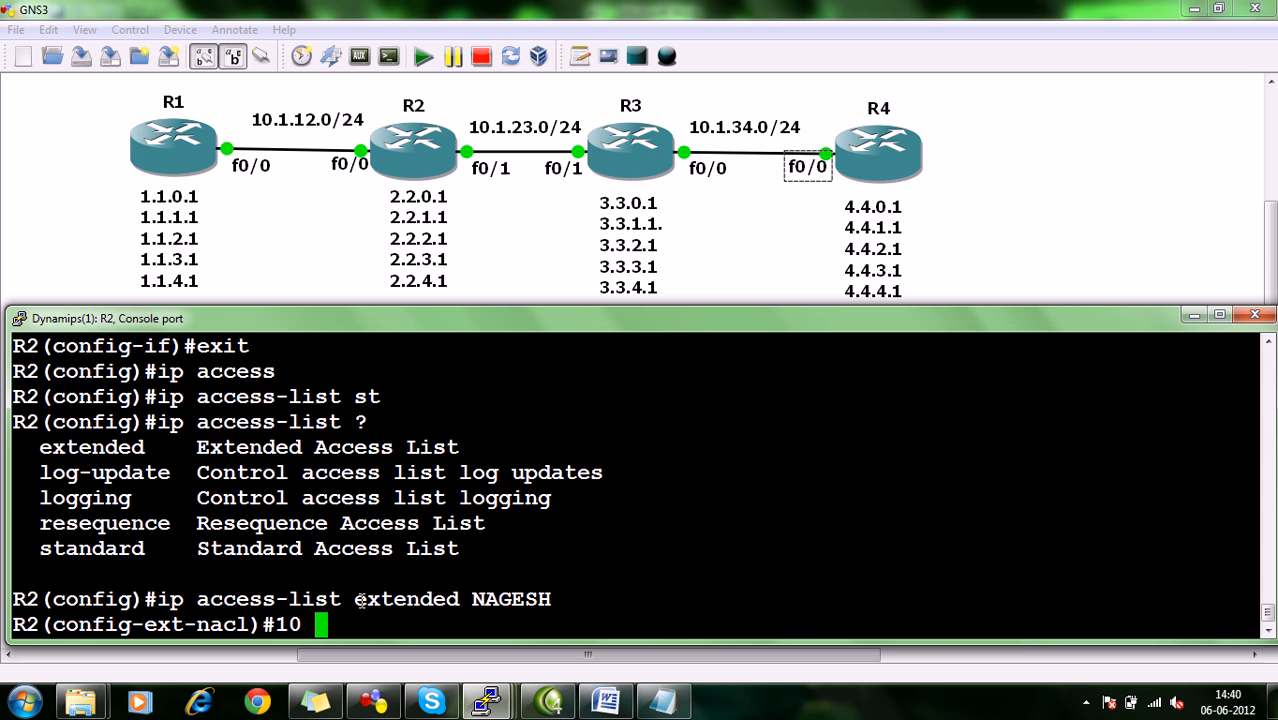
left_click_drag(345, 599, 453, 597)
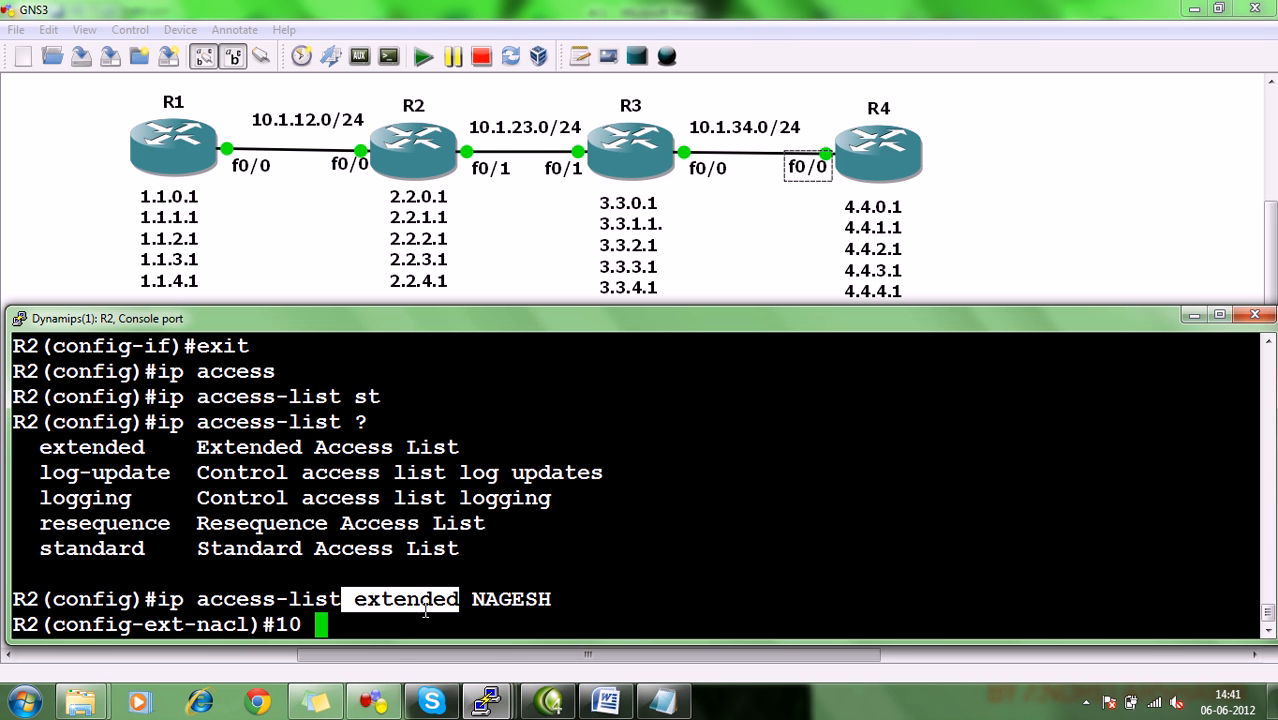
left_click(424, 607)
left_click_drag(355, 600, 456, 600)
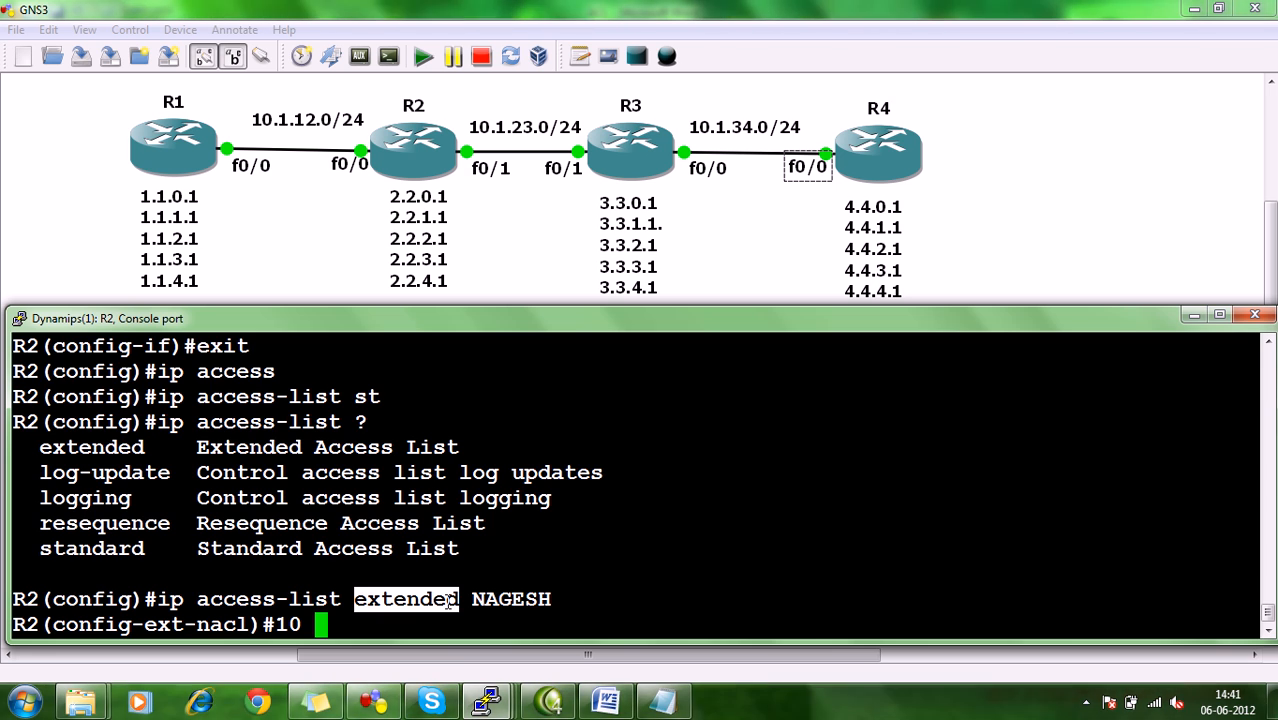
left_click(440, 599)
left_click_drag(356, 600, 459, 598)
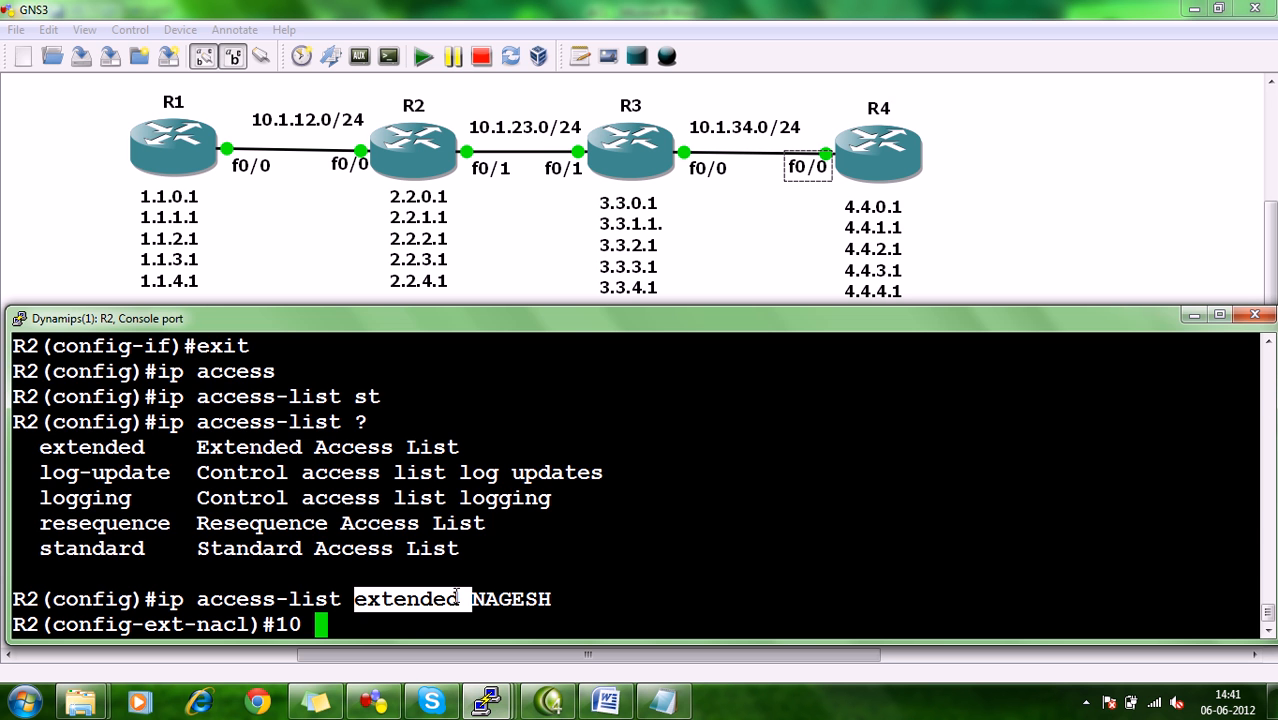
Clear the unfinished entry, list the commands available in extended access-list configuration mode, and highlight the sequence number range.
key("BackSpace")
key("BackSpace")
key("BackSpace")
type("?")
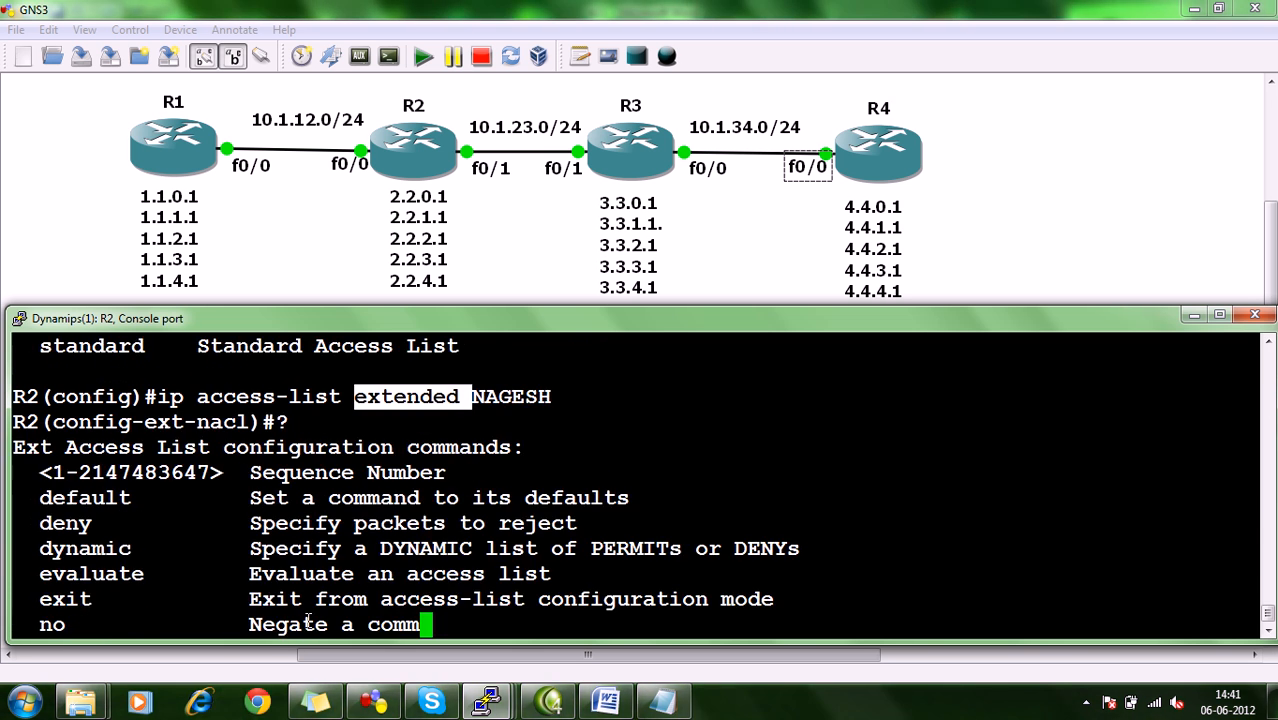
left_click_drag(209, 366, 66, 376)
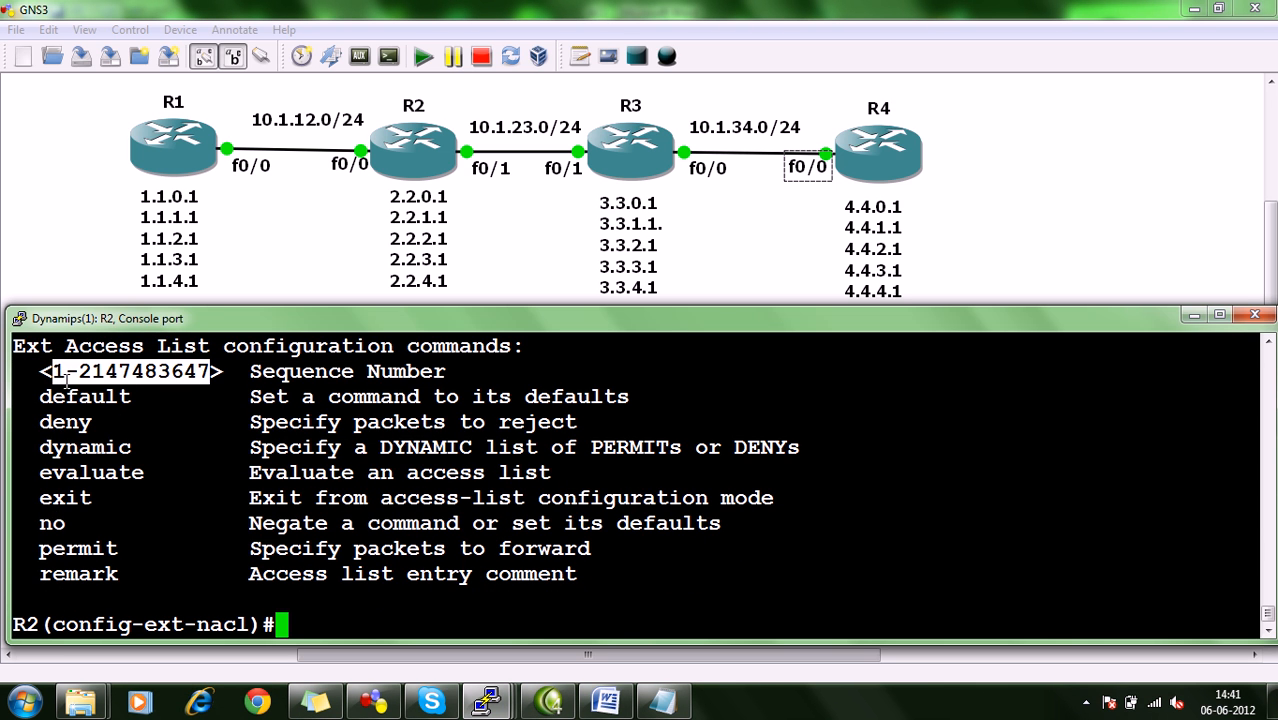
Add entry 10 to R2's named extended access list, denying ICMP from host 1.1.1.1 to host 2.2.2.1.
left_click(275, 565)
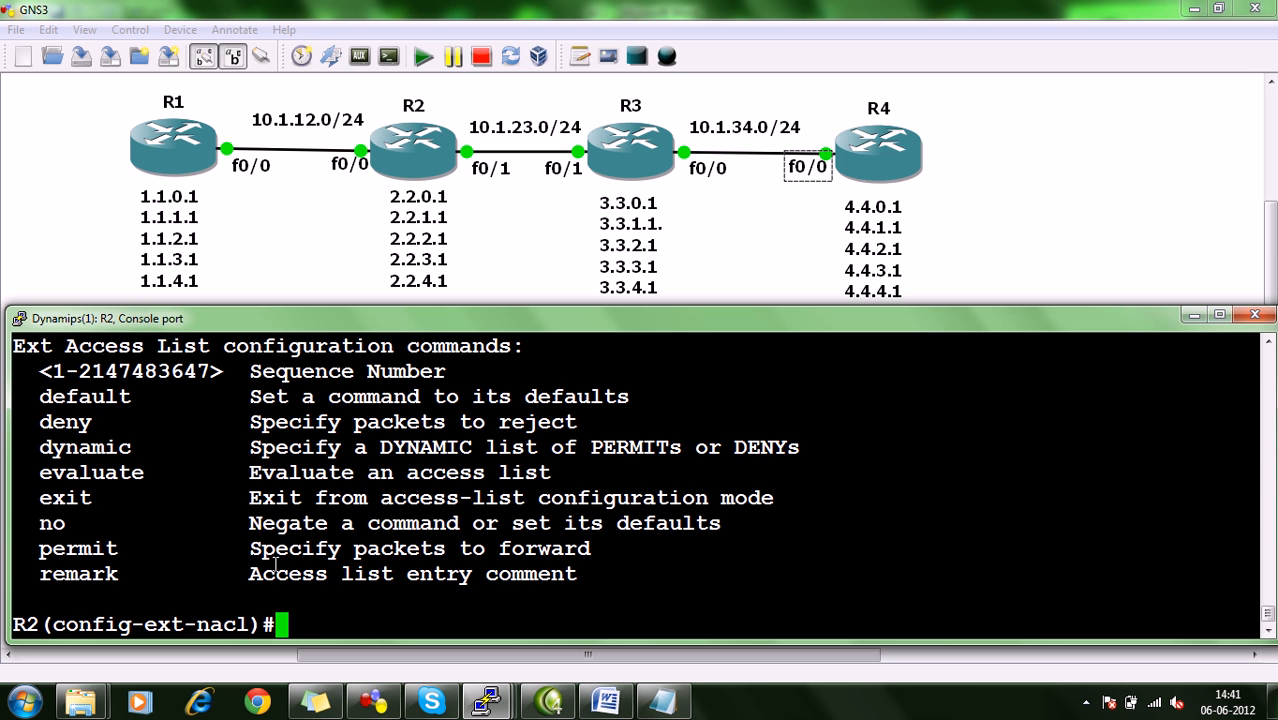
type("10")
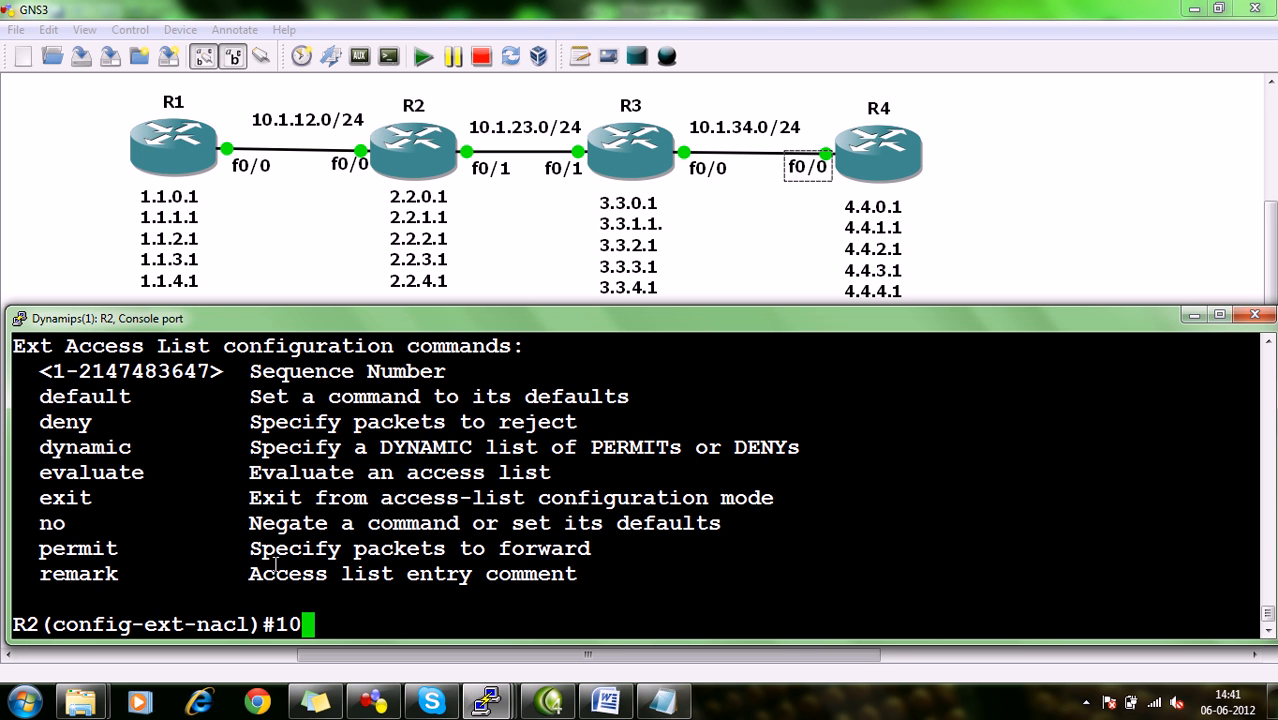
type("deny ")
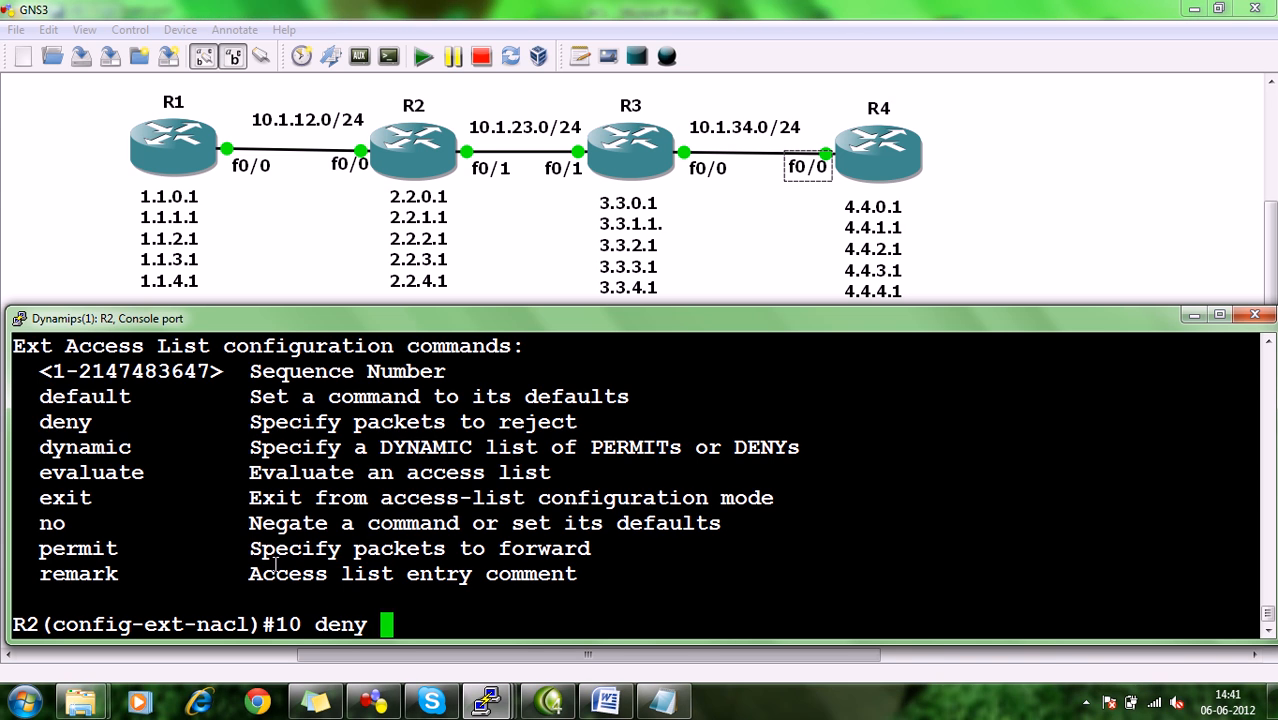
type("icmp ")
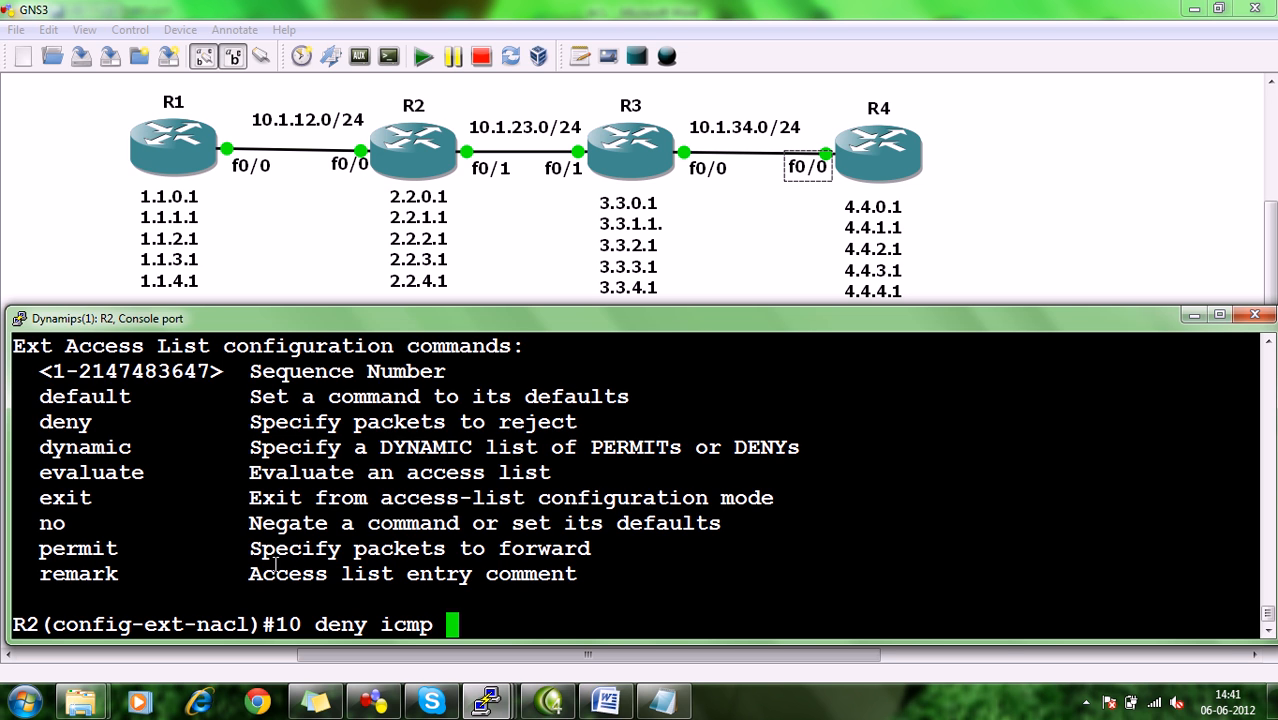
type("ho 1")
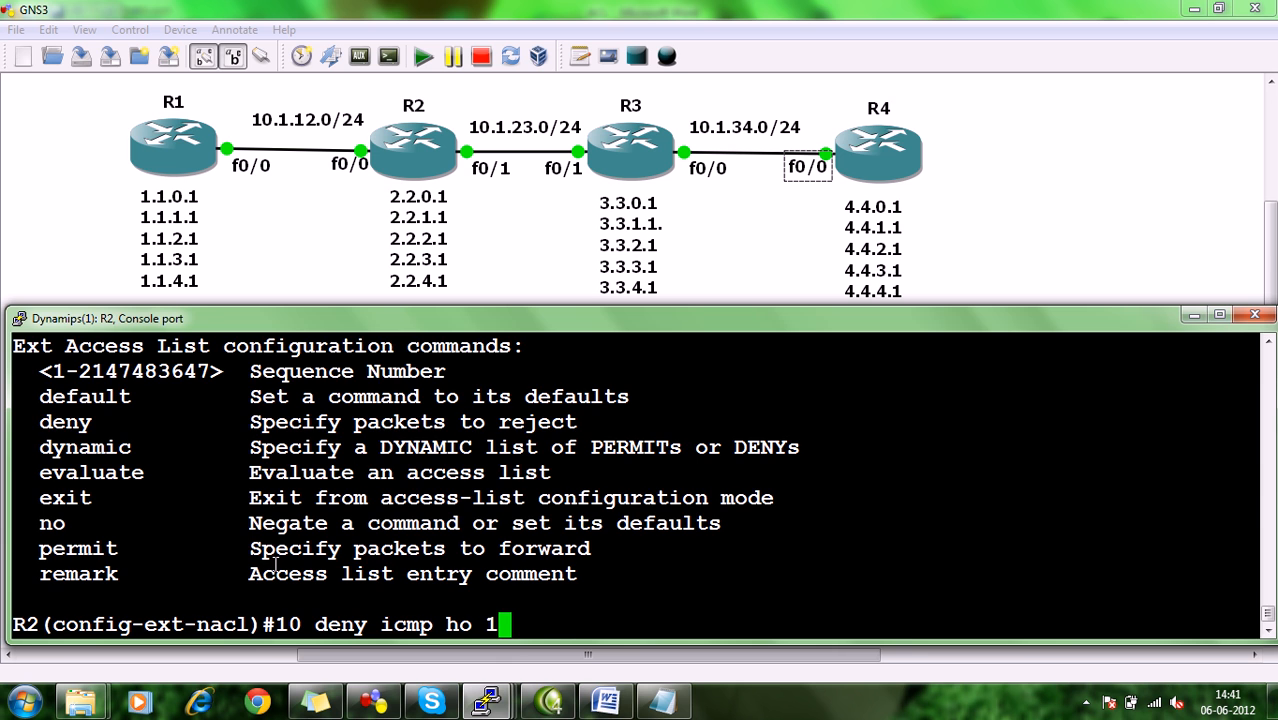
type(".1.1.1 ho 2.2.2.1")
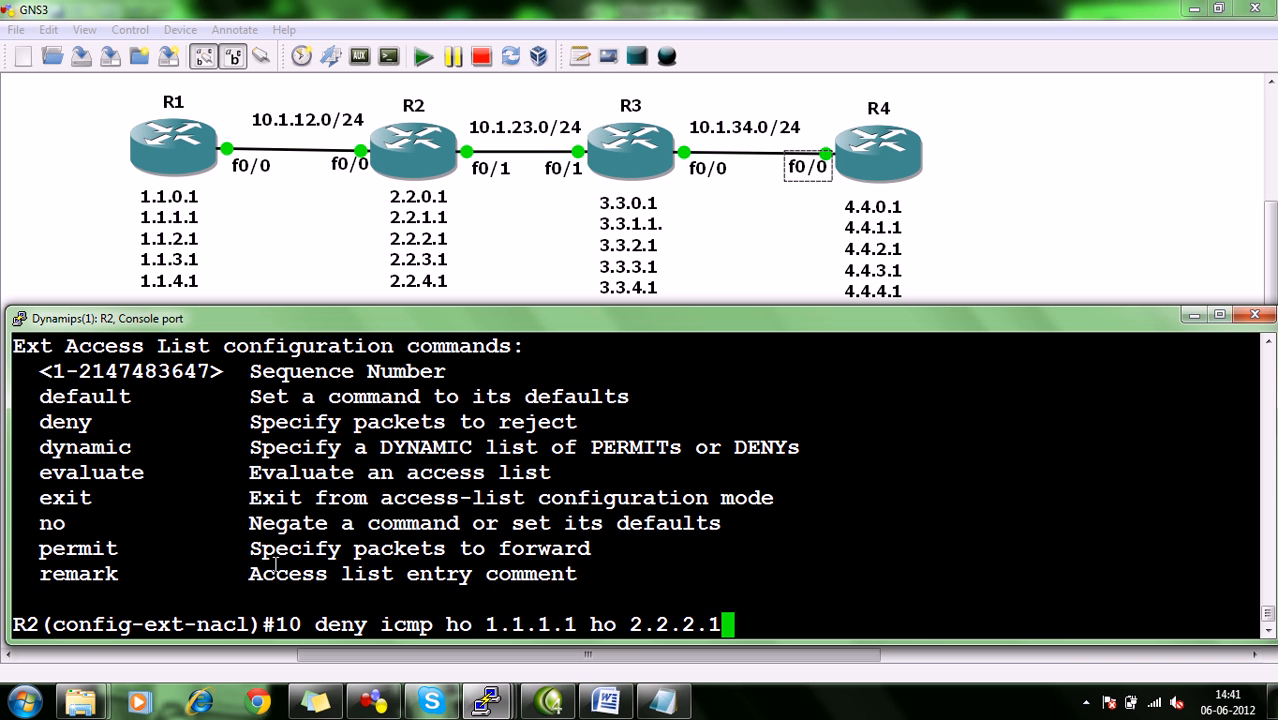
key("Return")
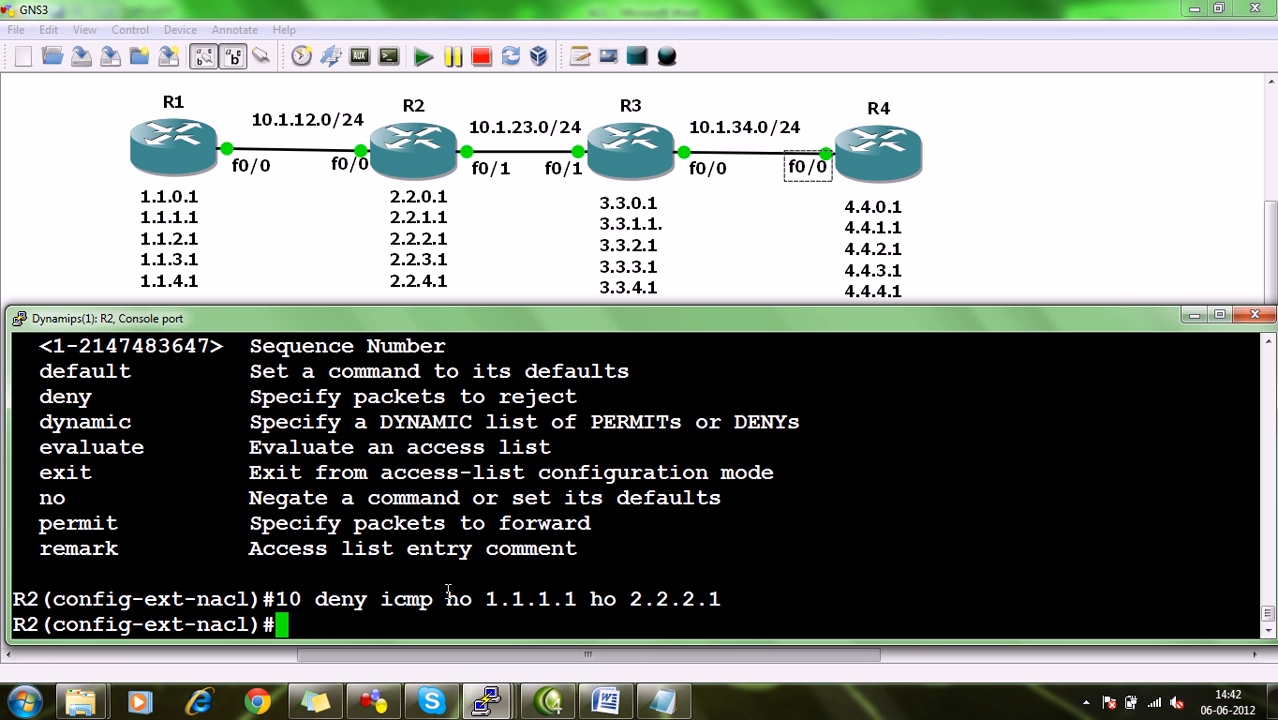
Begin a permit entry with sequence number 20000 on R2, checking the remaining ACL tasks in the Word document midway.
type("20000")
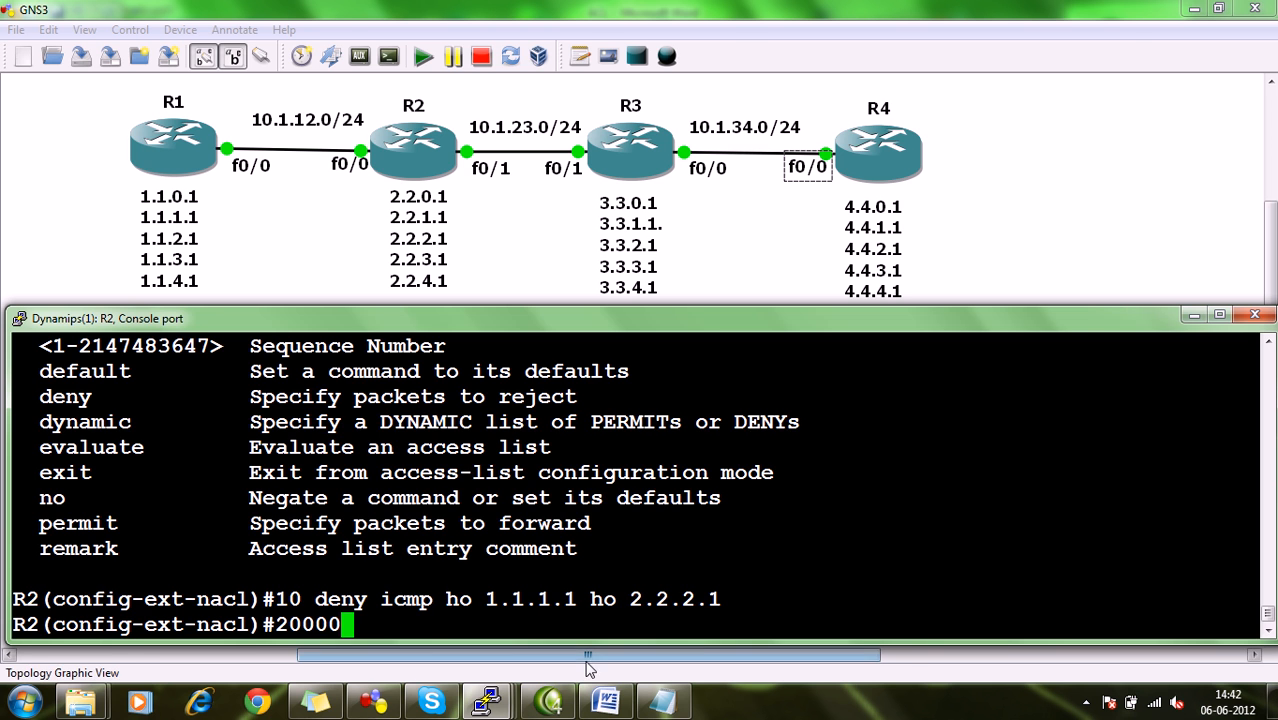
left_click(605, 700)
scroll(675, 430, "down", 8)
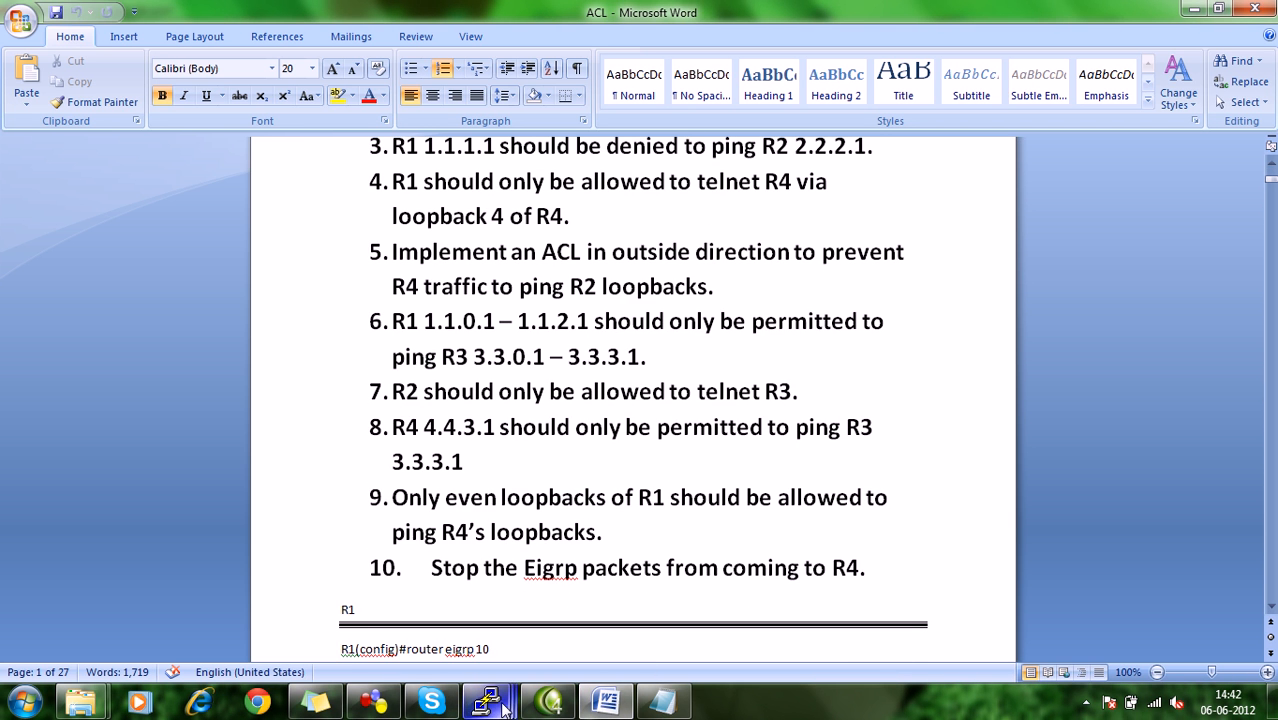
mouse_move(490, 705)
left_click(372, 583)
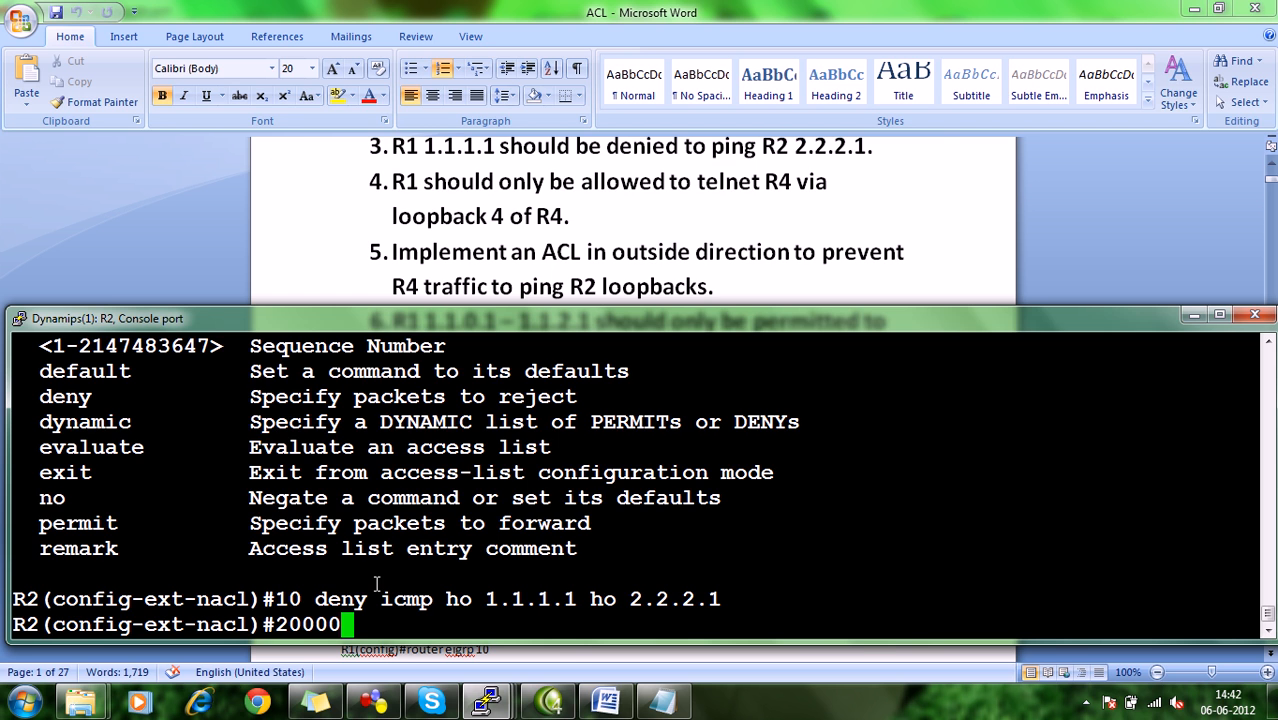
type("20000 permit")
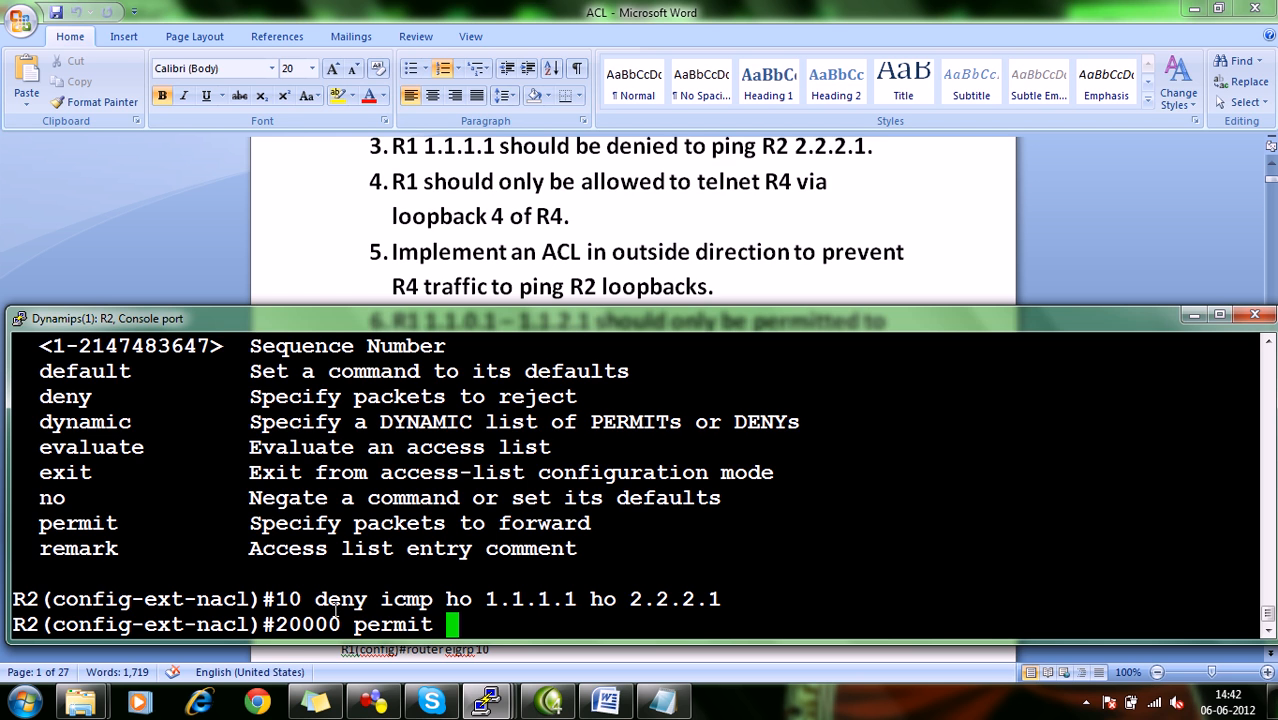
Change the unfinished permit entry's sequence number to 2000000 and set its protocol to ip.
left_click_drag(341, 624, 278, 622)
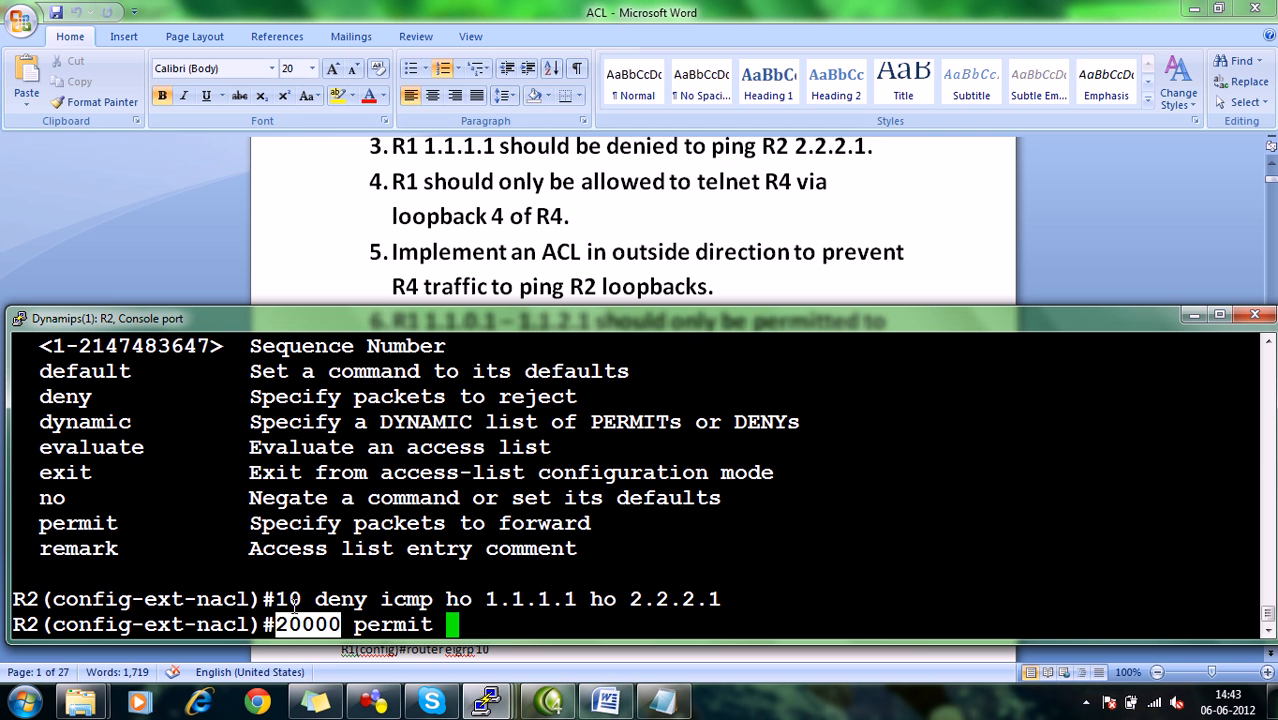
left_click(341, 624)
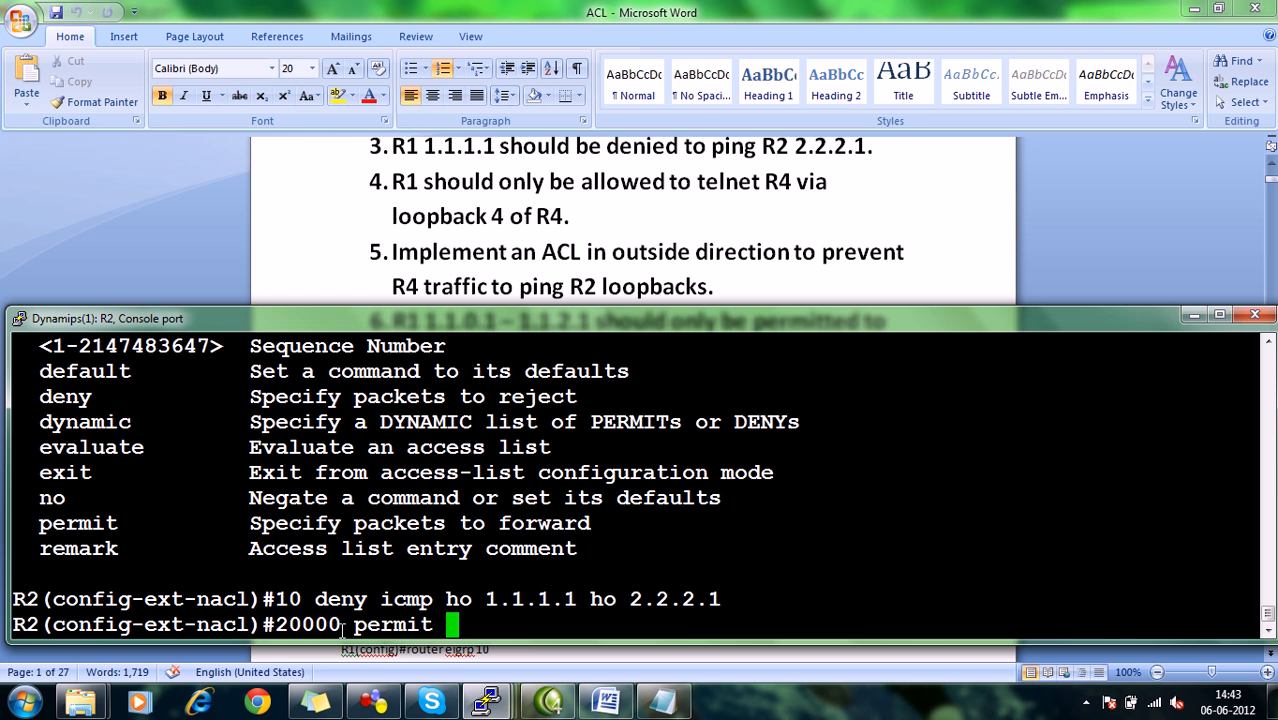
key("Left")
key("Left")
key("Left")
key("Left")
key("Left")
key("Left")
key("Left")
key("Left")
key("Left")
type("00")
key("Right")
key("Right")
key("Right")
key("Right")
key("Right")
key("Right")
key("Right")
key("Right")
key("Right")
type("ip")
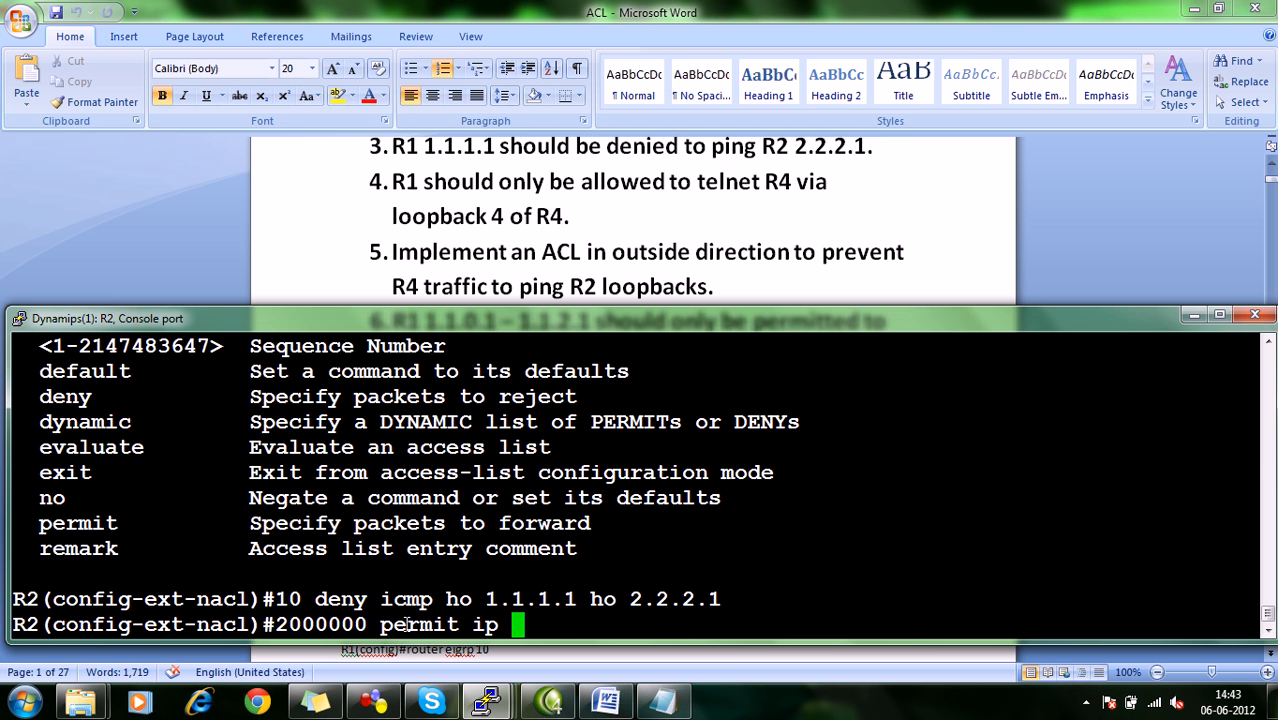
Compare the icmp and ip keywords in the two entries, and complete the permit entry with any source and any destination.
left_click_drag(432, 596, 382, 596)
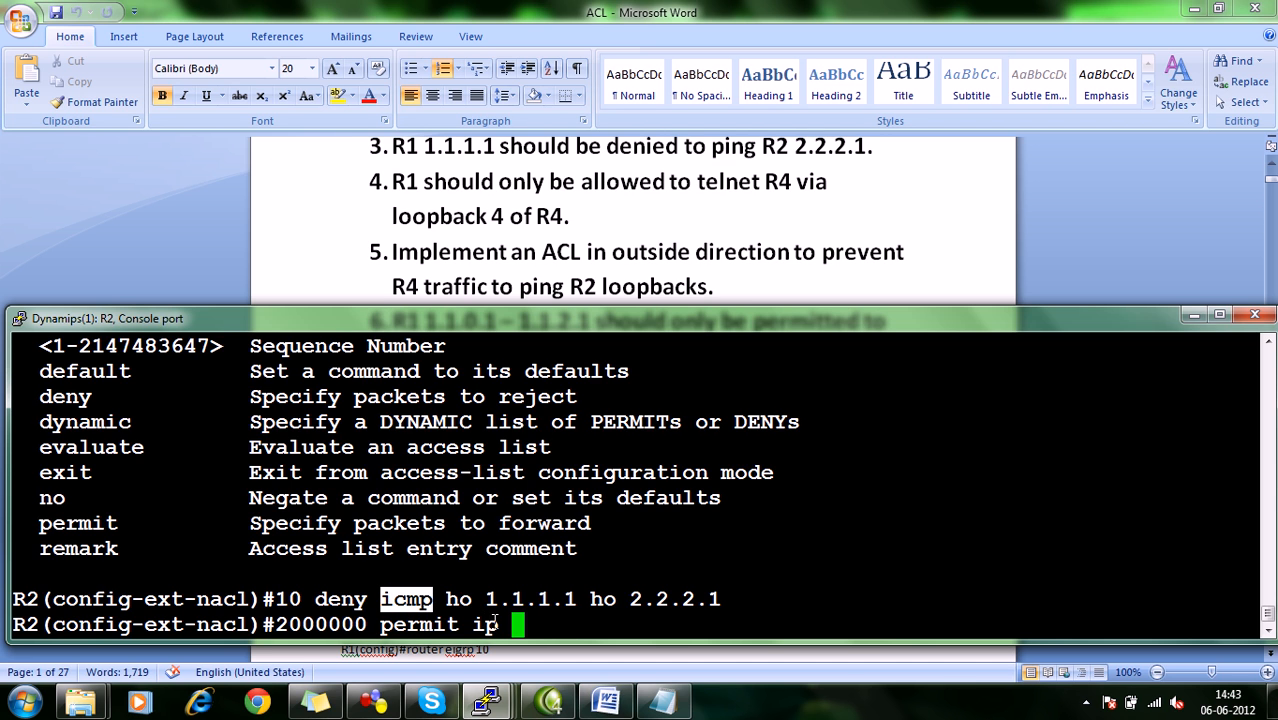
left_click_drag(496, 622, 474, 622)
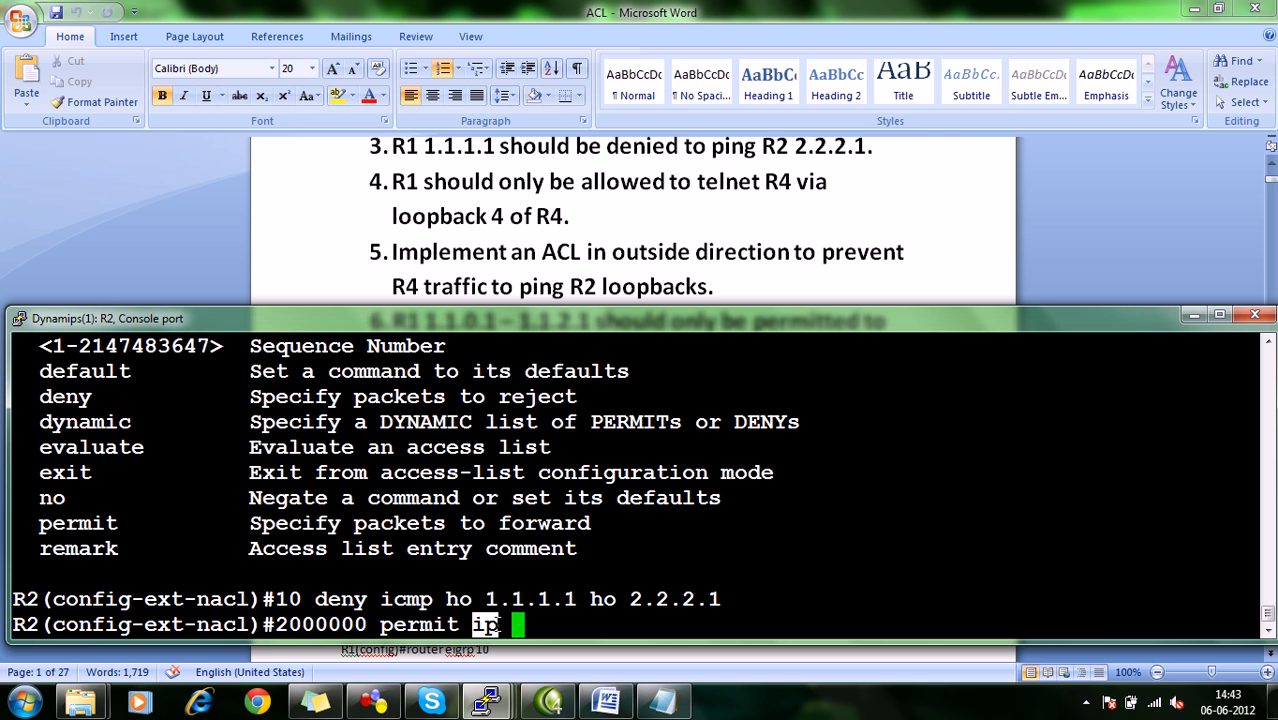
left_click_drag(501, 624, 478, 624)
left_click(482, 624)
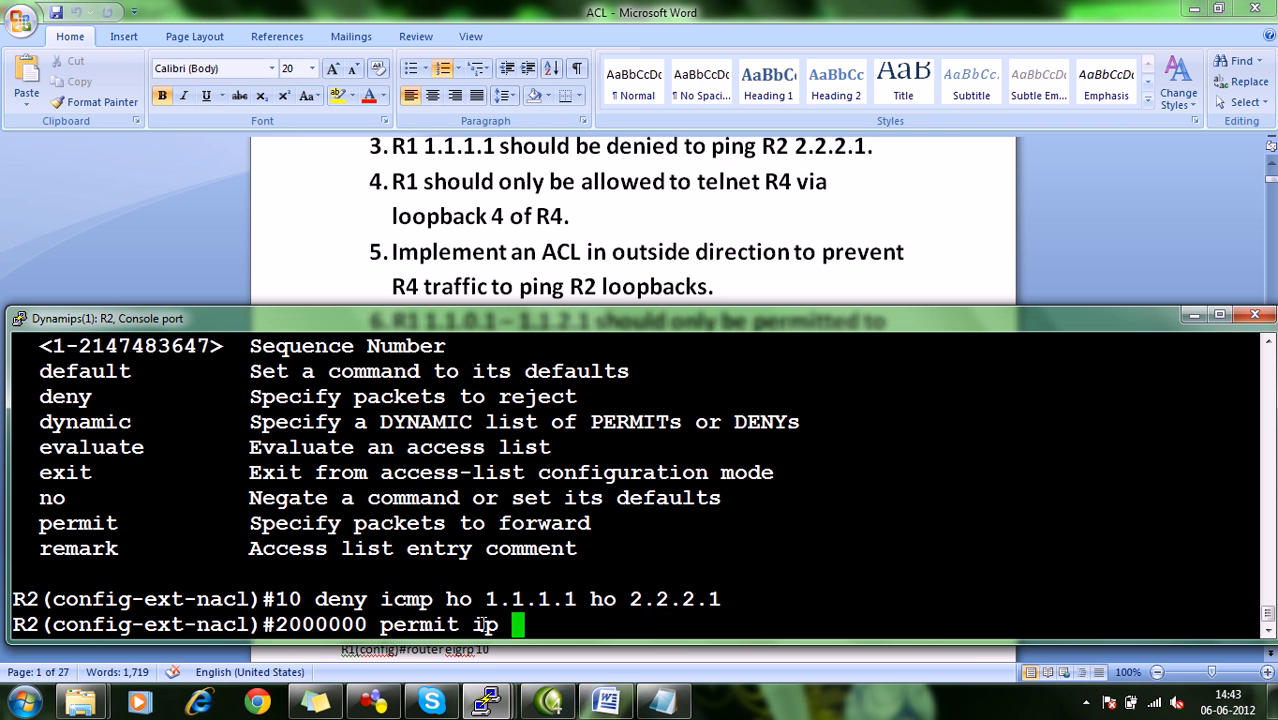
type("any any")
key("Return")
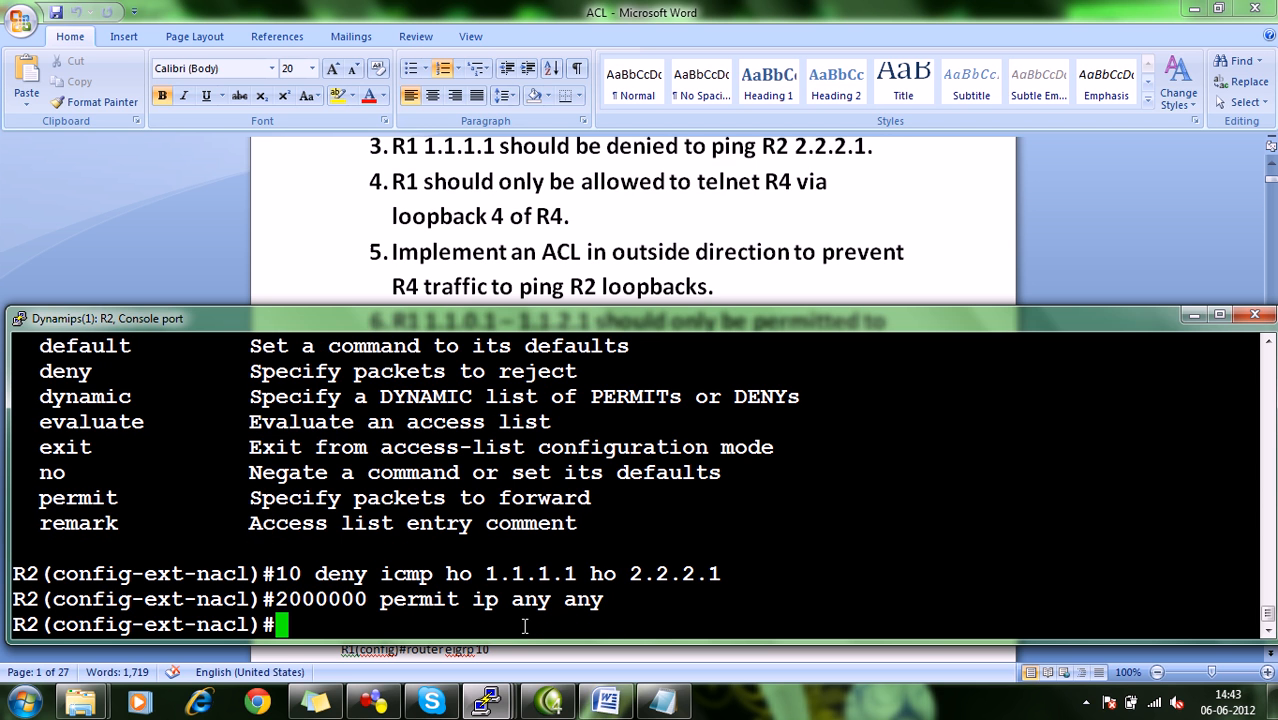
right_click(525, 625)
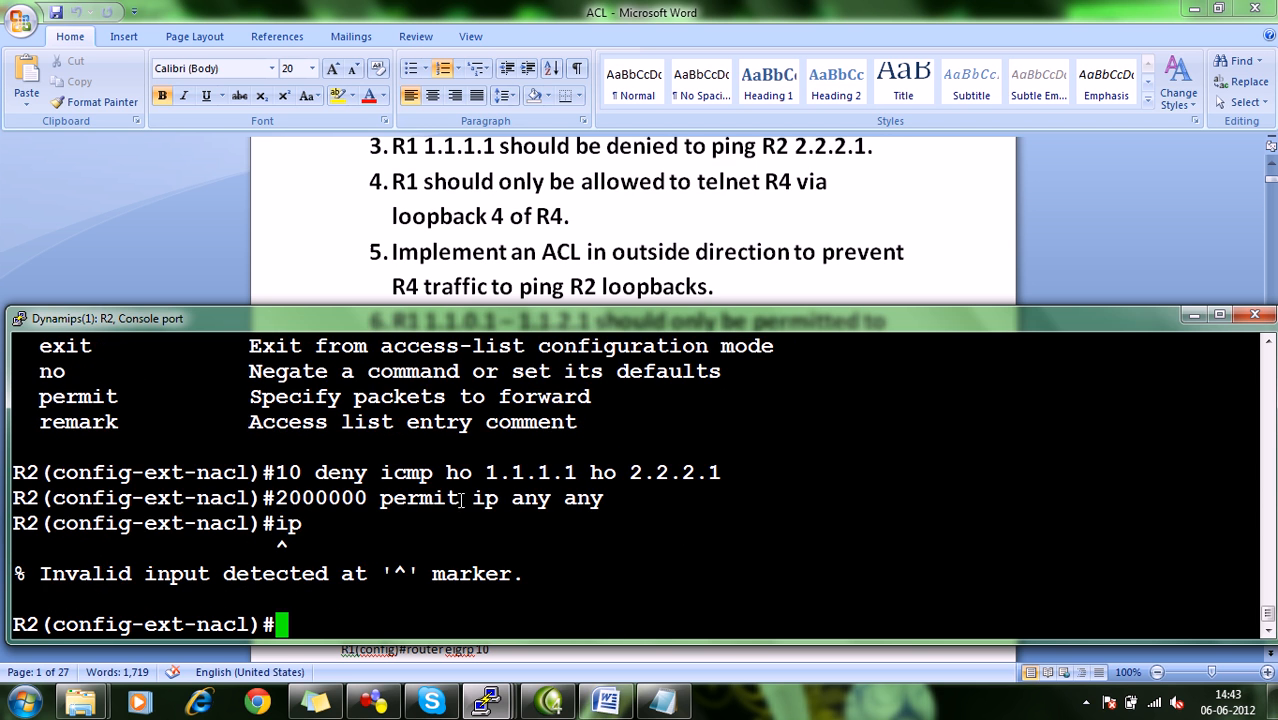
left_click_drag(318, 463, 492, 500)
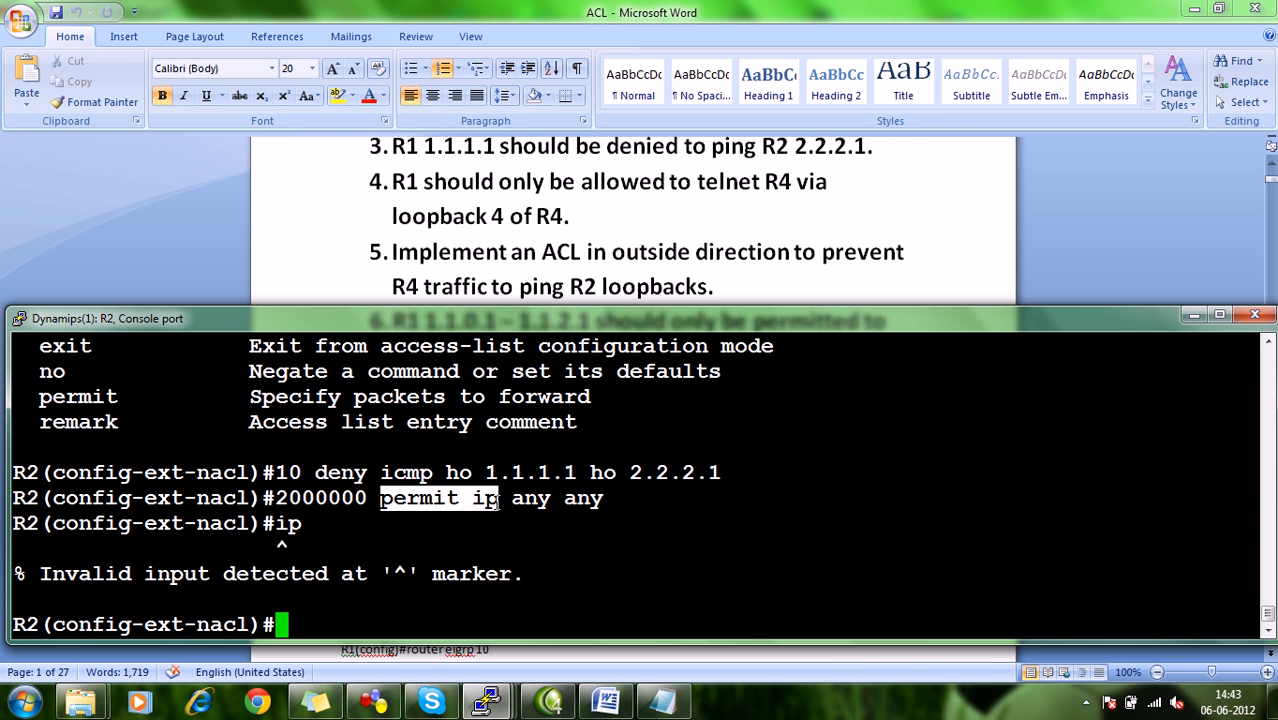
right_click(506, 495)
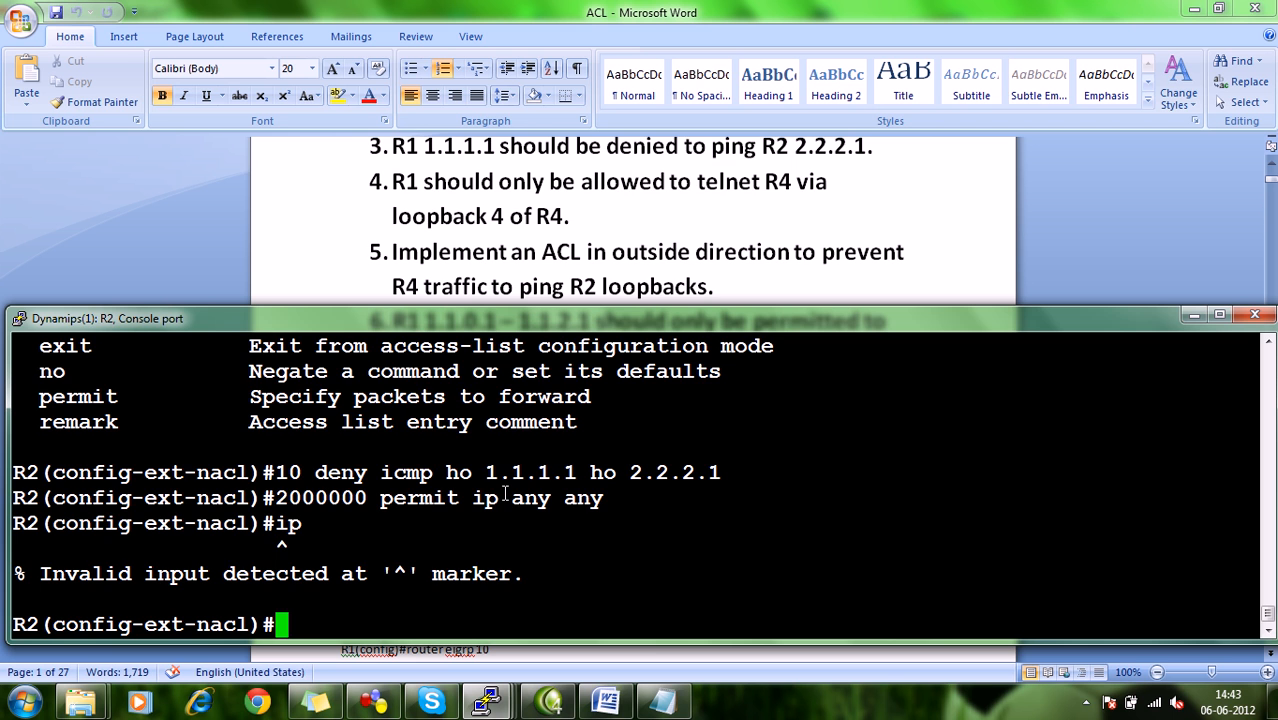
Check R2's link toward R1 in the GNS3 topology and enter interface configuration for f0/0 on R2.
type("int f")
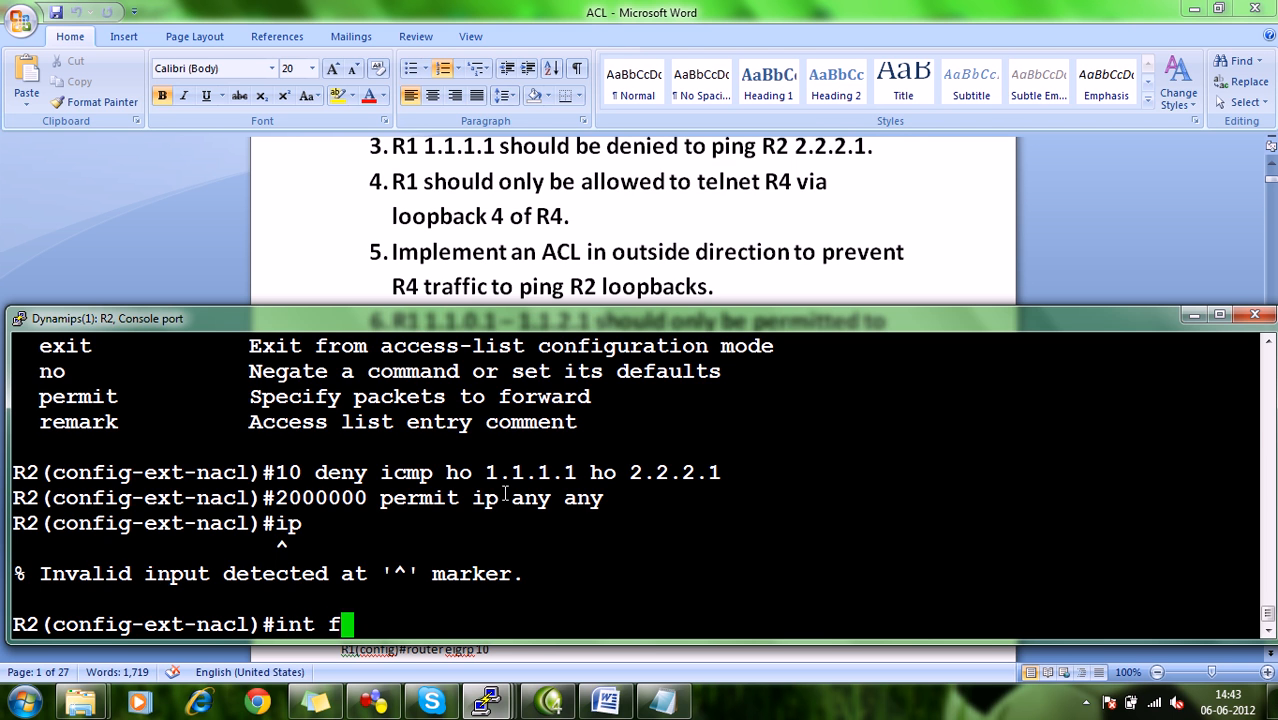
left_click(373, 702)
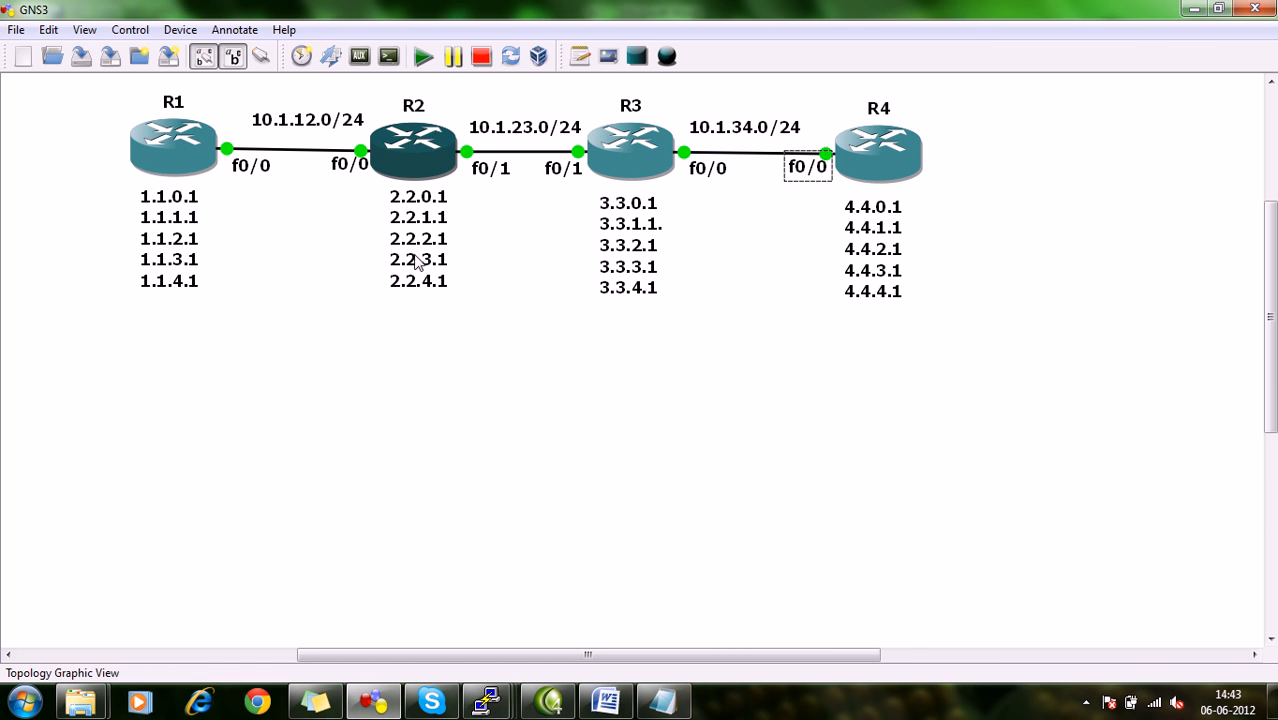
mouse_move(471, 709)
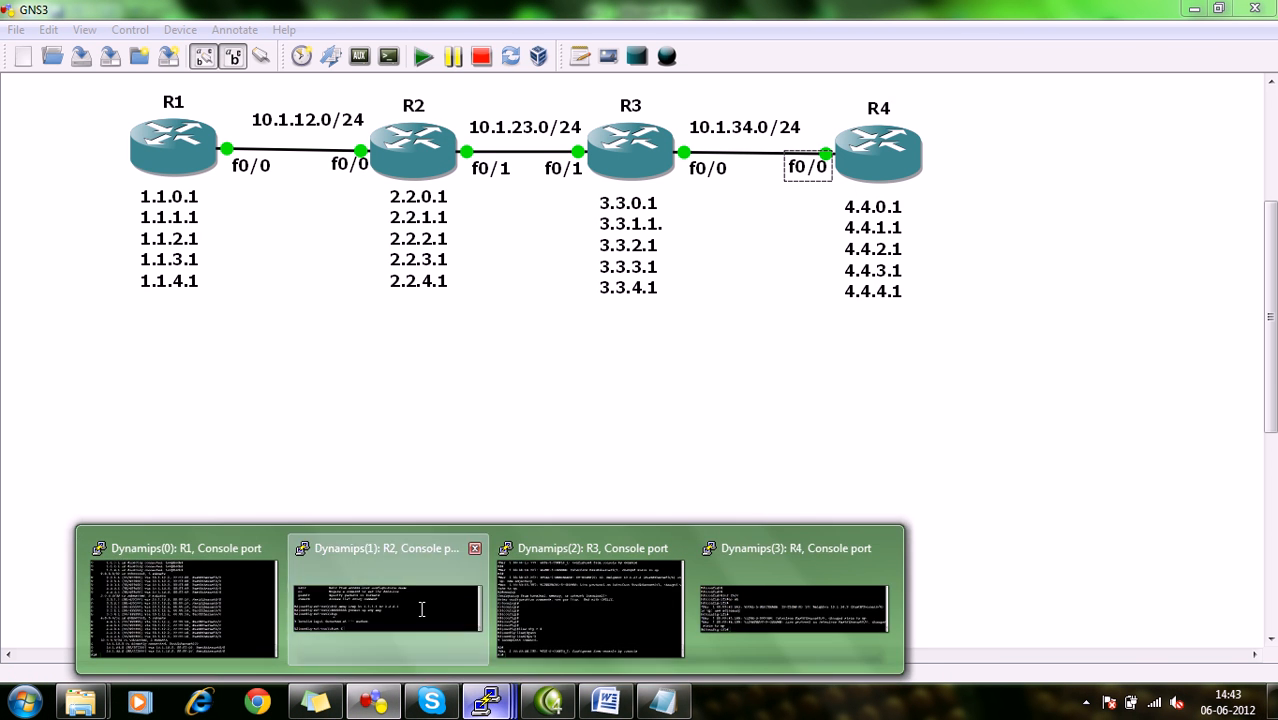
left_click(420, 610)
type("0/0")
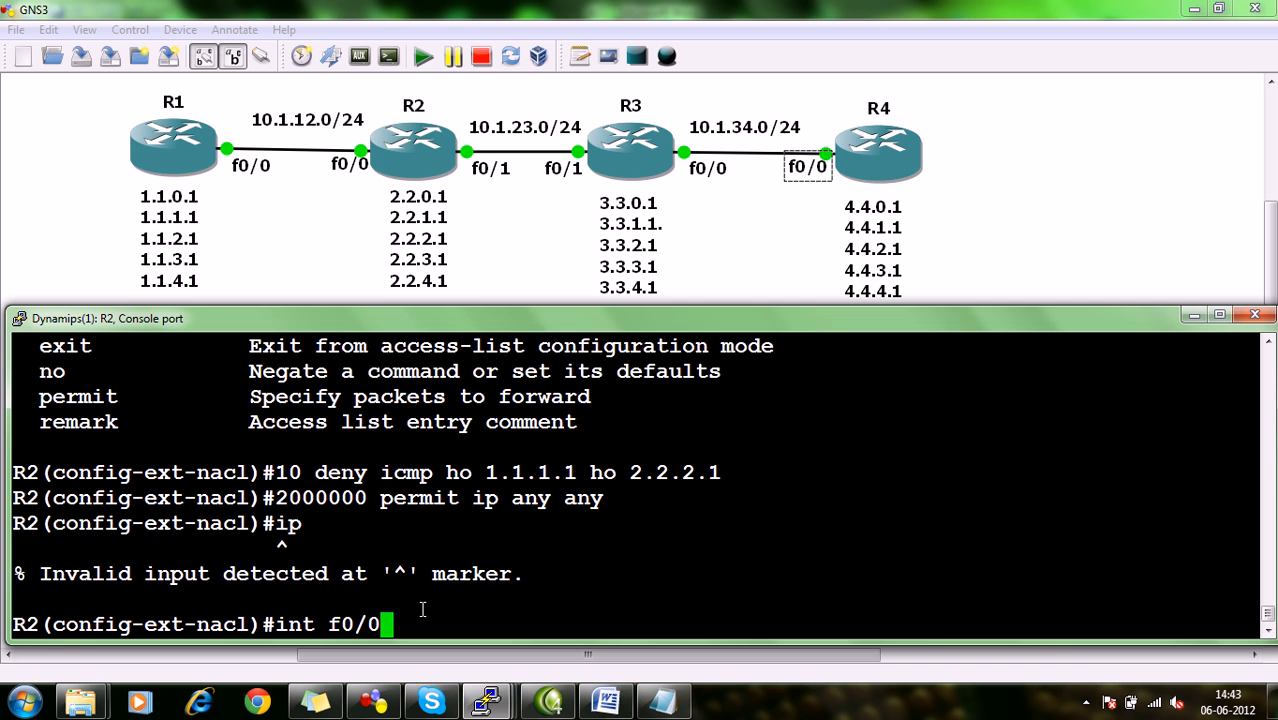
key("Return")
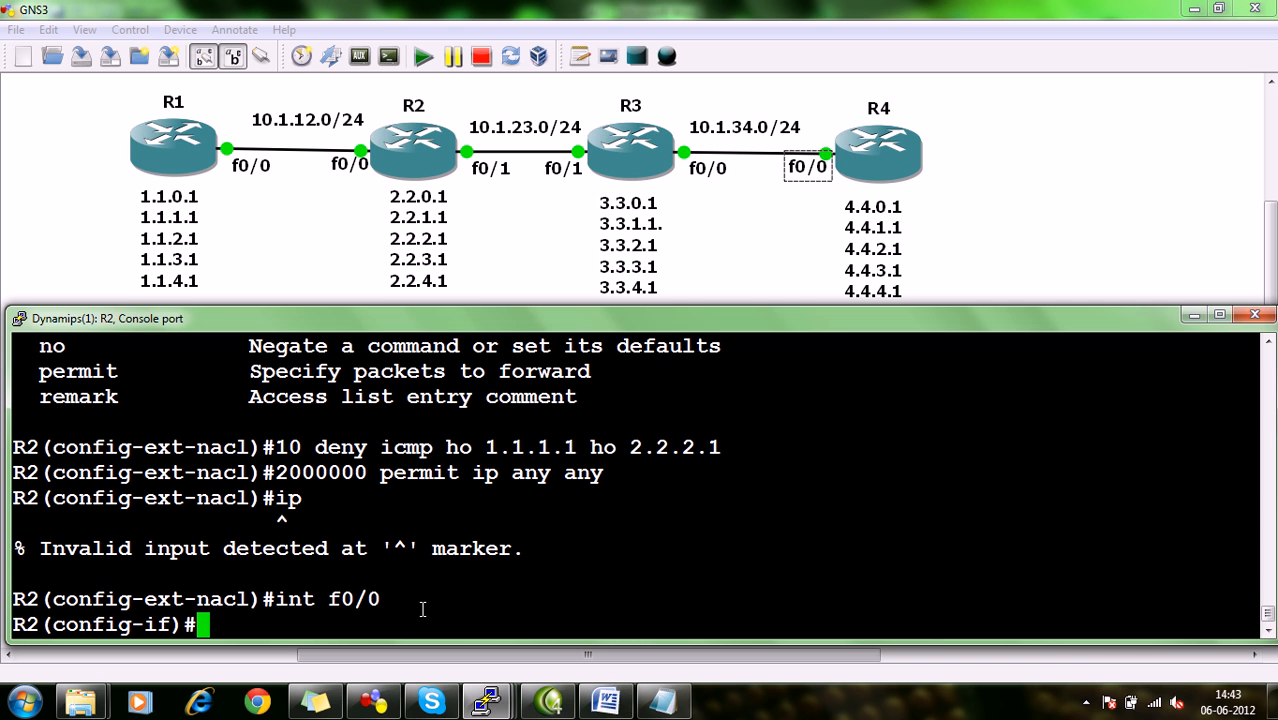
Apply the named access list inbound on R2's f0/0 with ip access-group, and return to privileged mode.
type("ip ac")
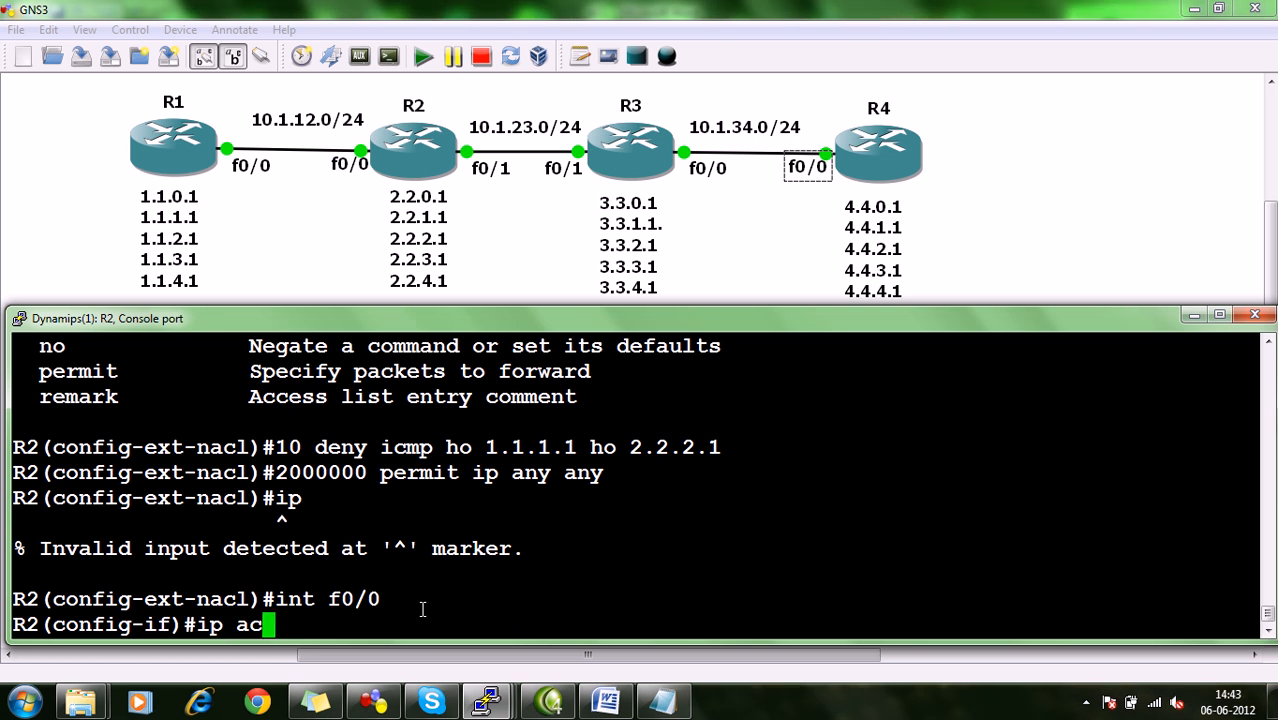
type("cess-group ")
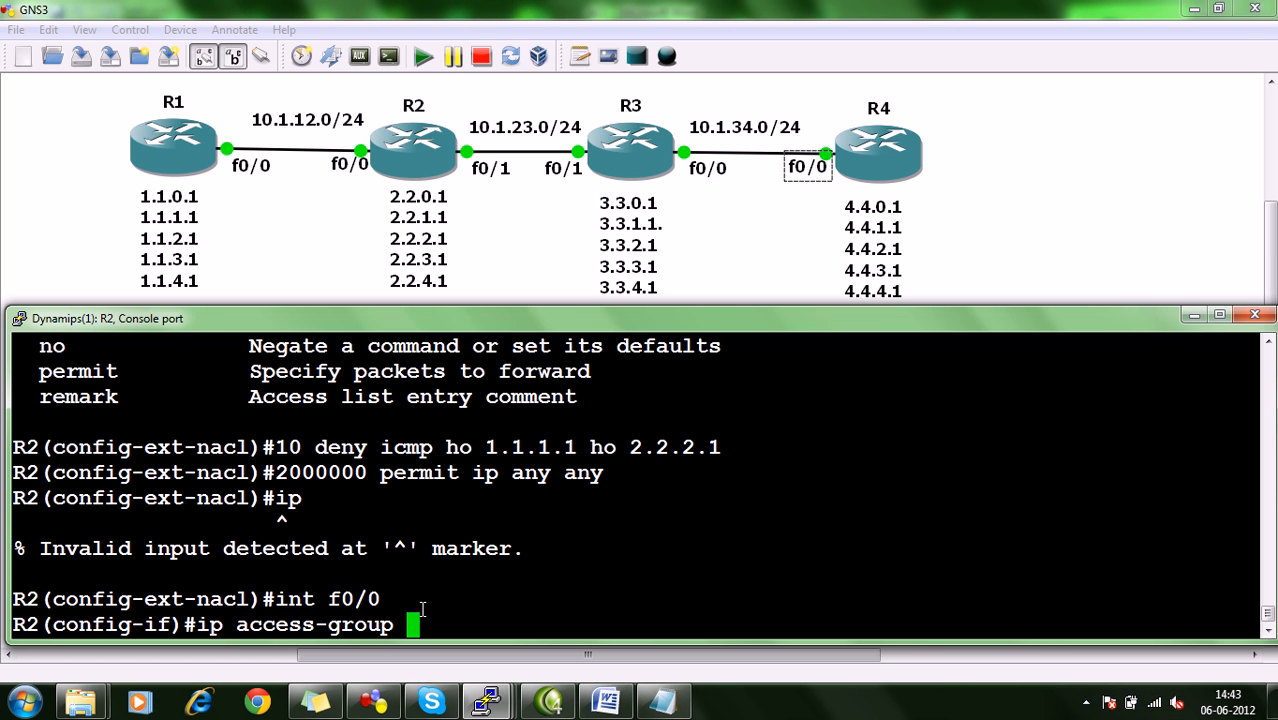
type("NAGESH")
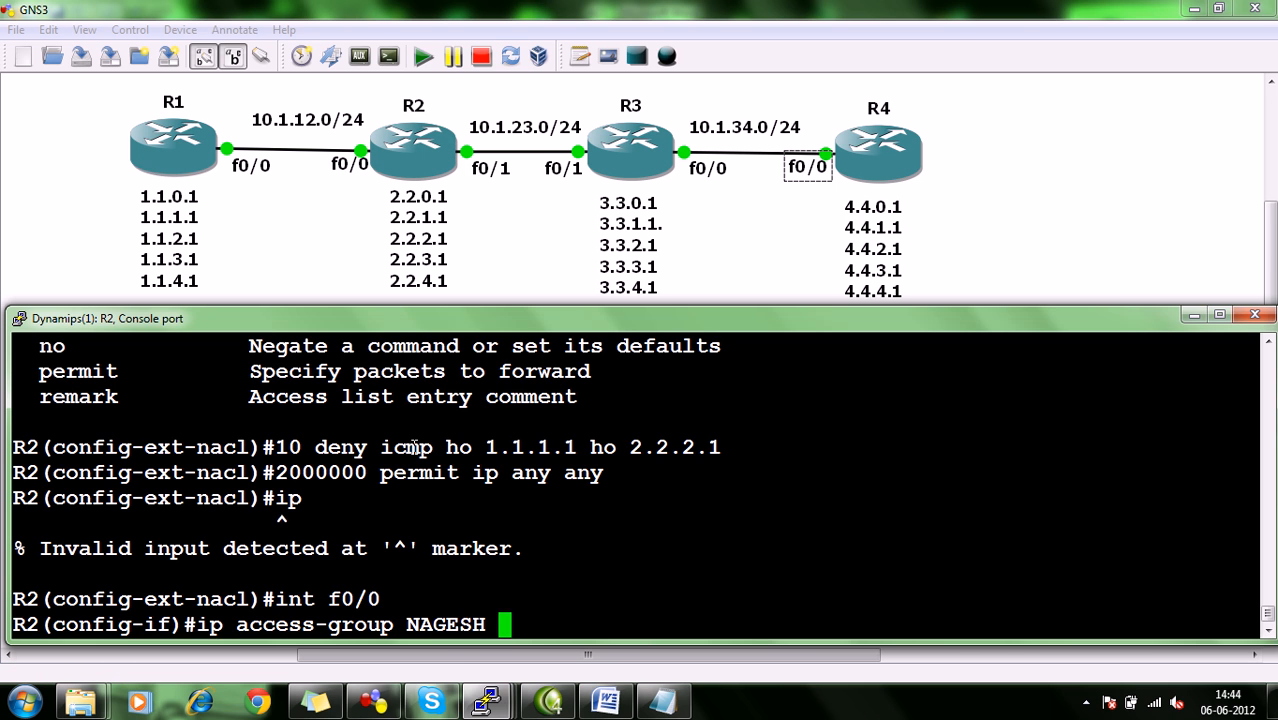
type("in")
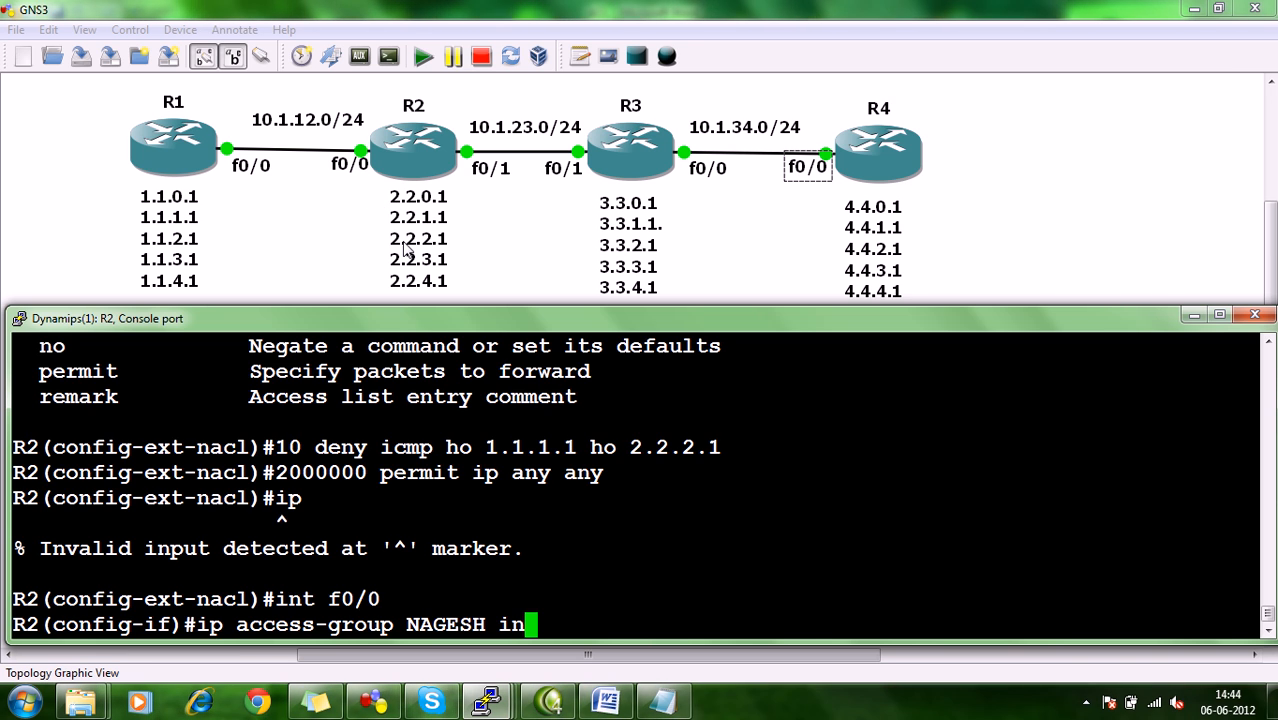
key("Return")
key("ctrl+z")
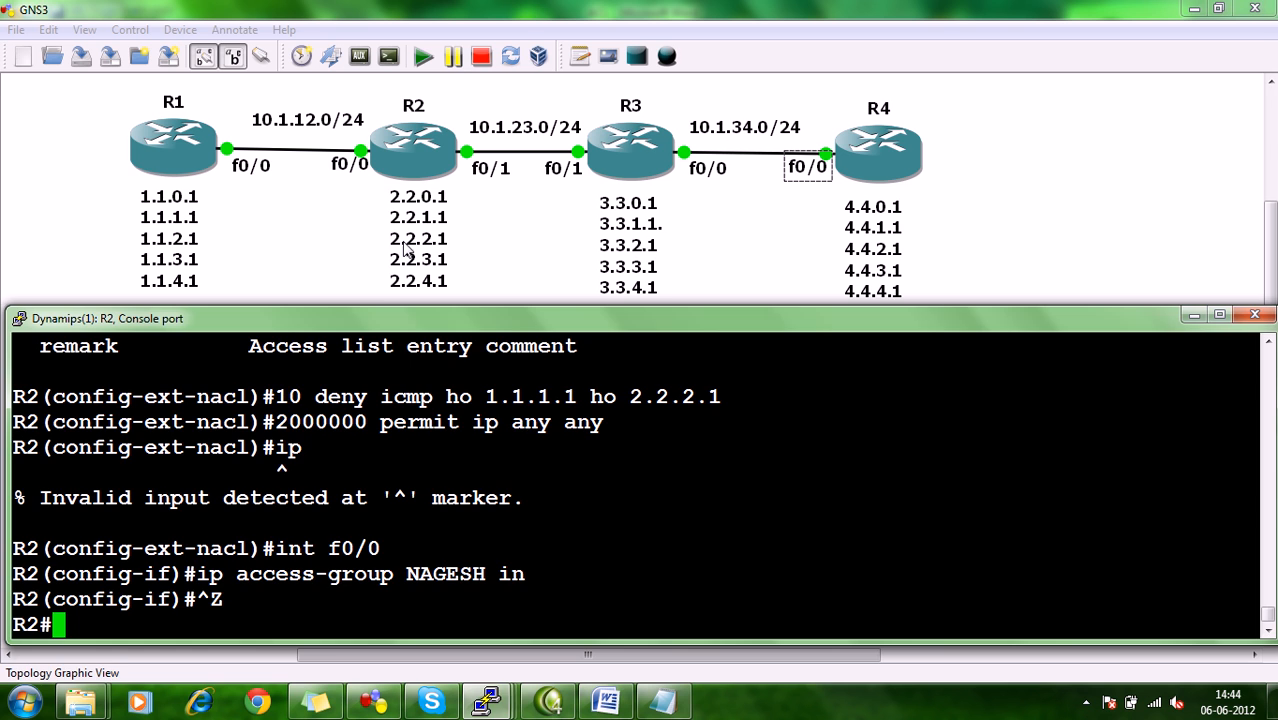
Switch to R1's console and ping 2.2.2.1 without specifying a source address.
mouse_move(487, 700)
left_click(224, 588)
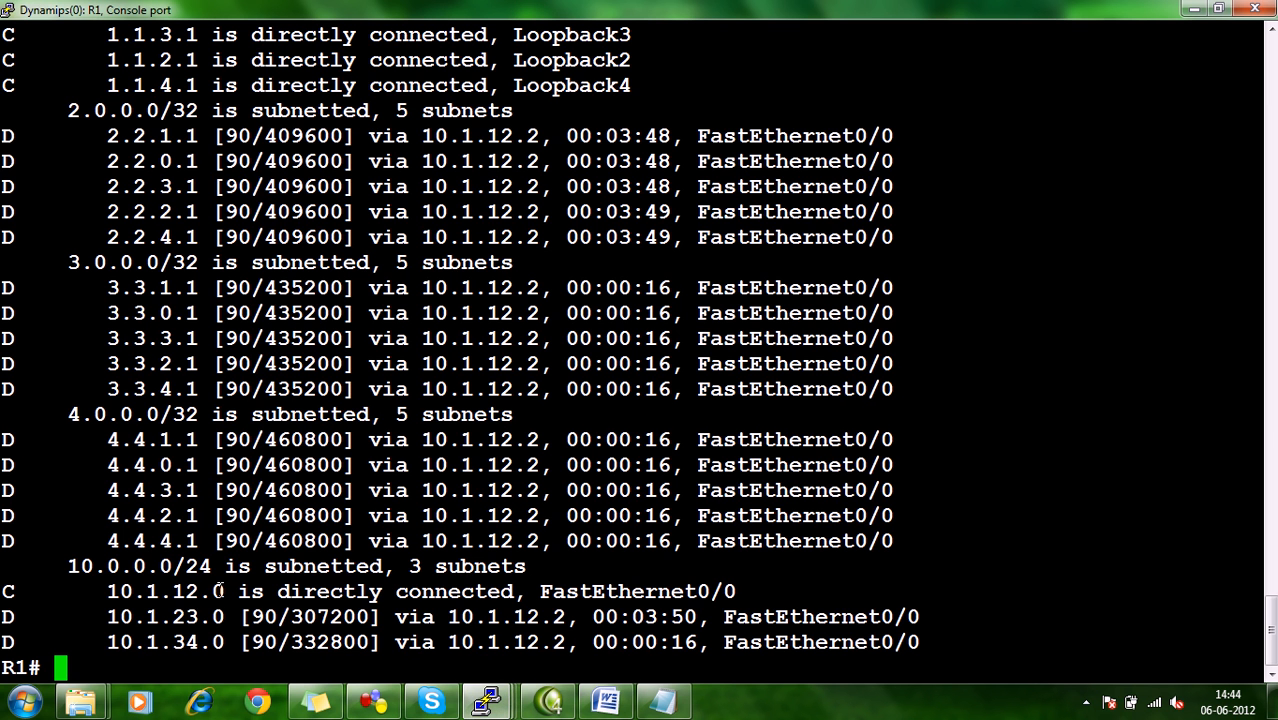
left_click(420, 588)
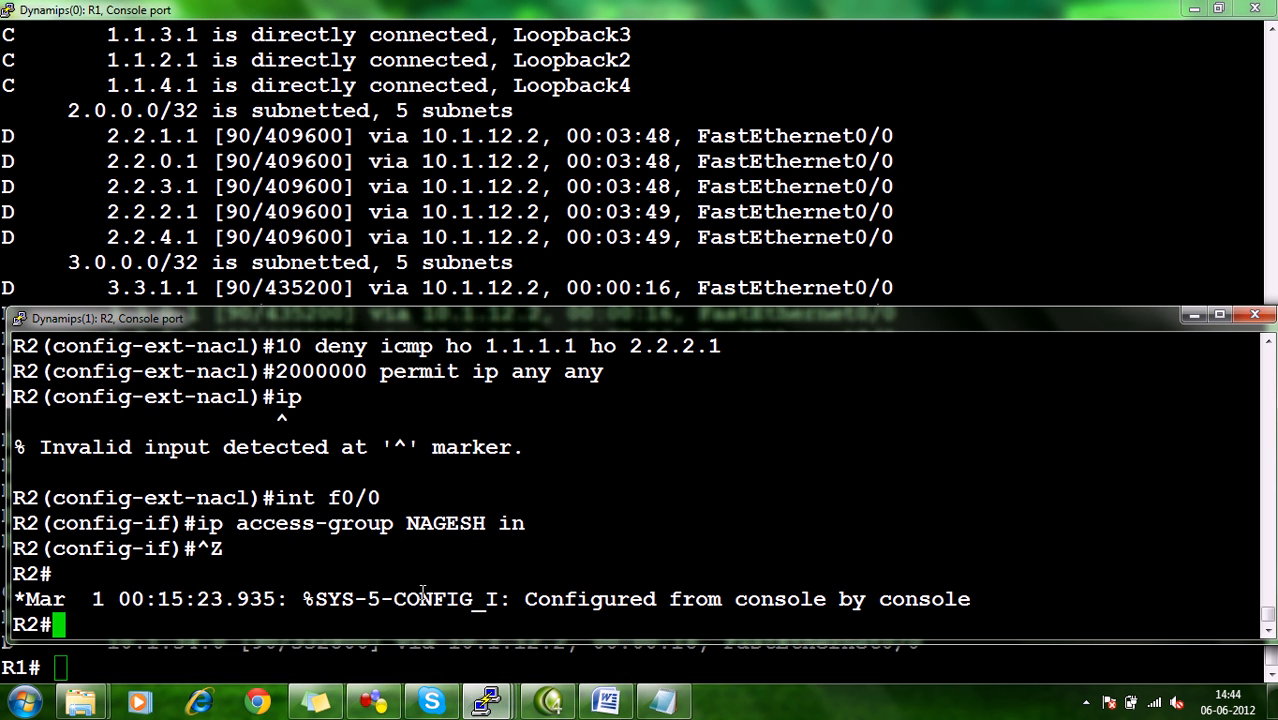
left_click(305, 590)
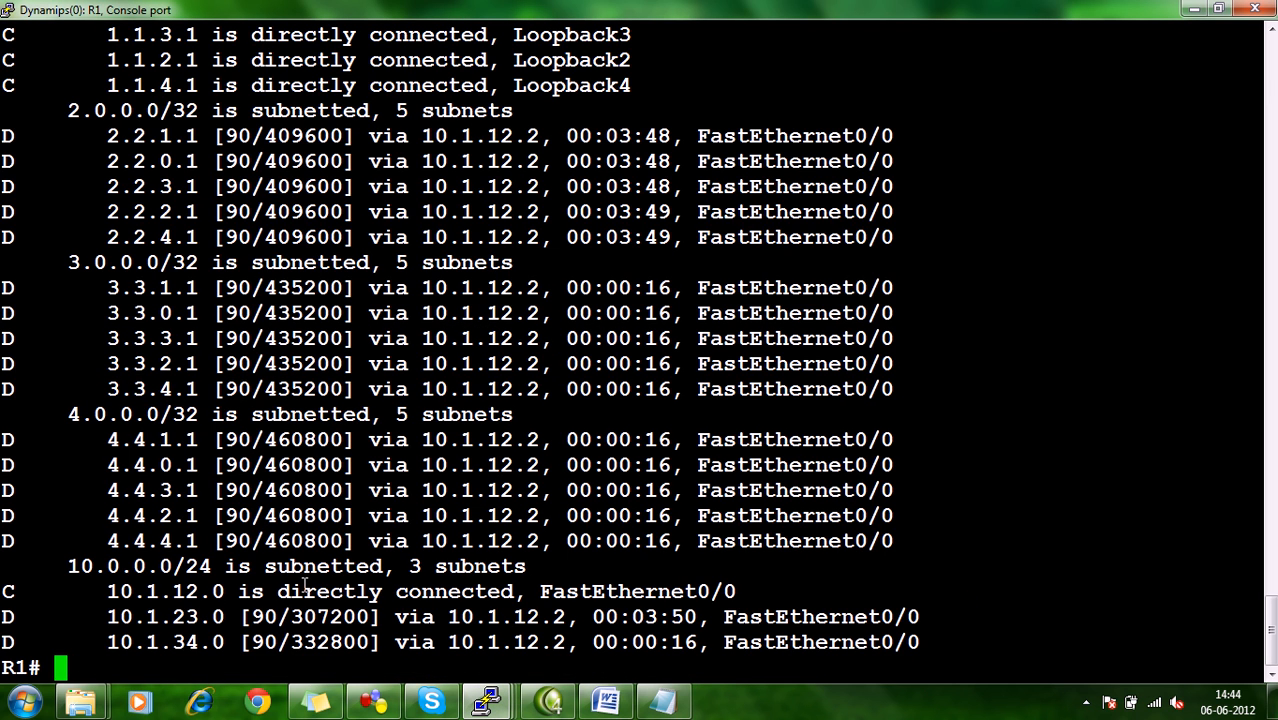
type("ping ")
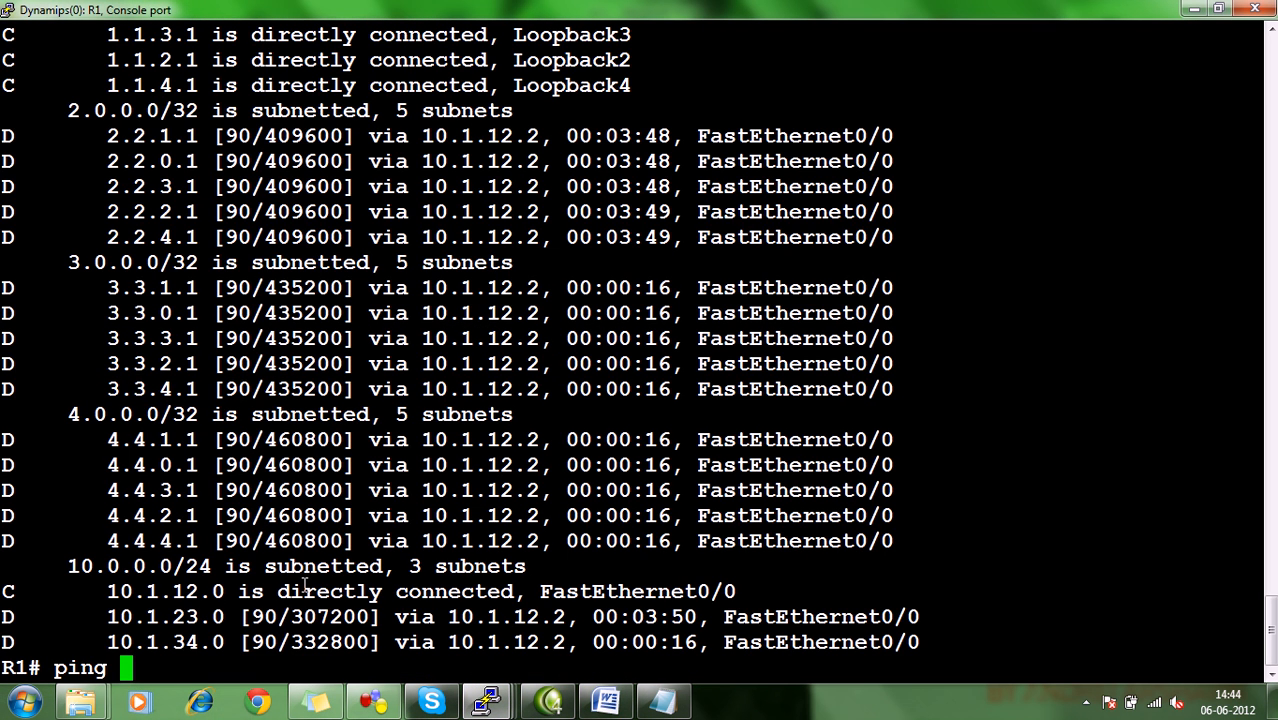
type("2.2.2.1")
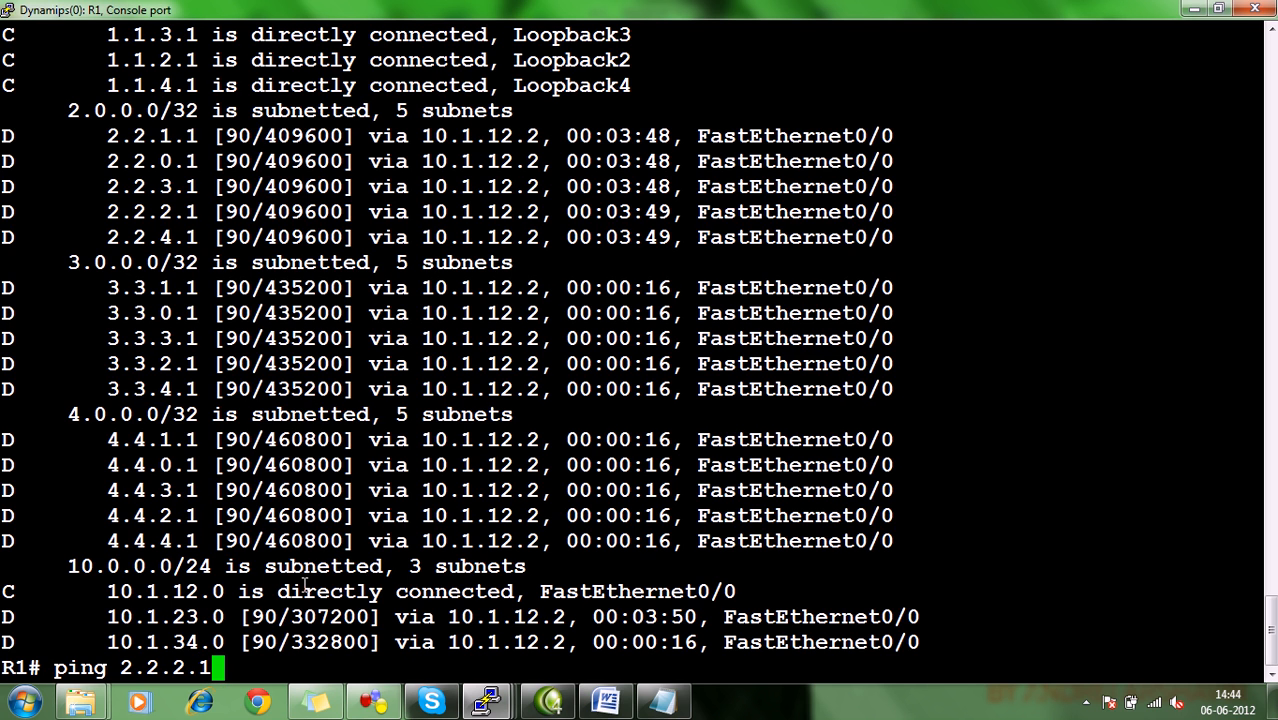
key("Return")
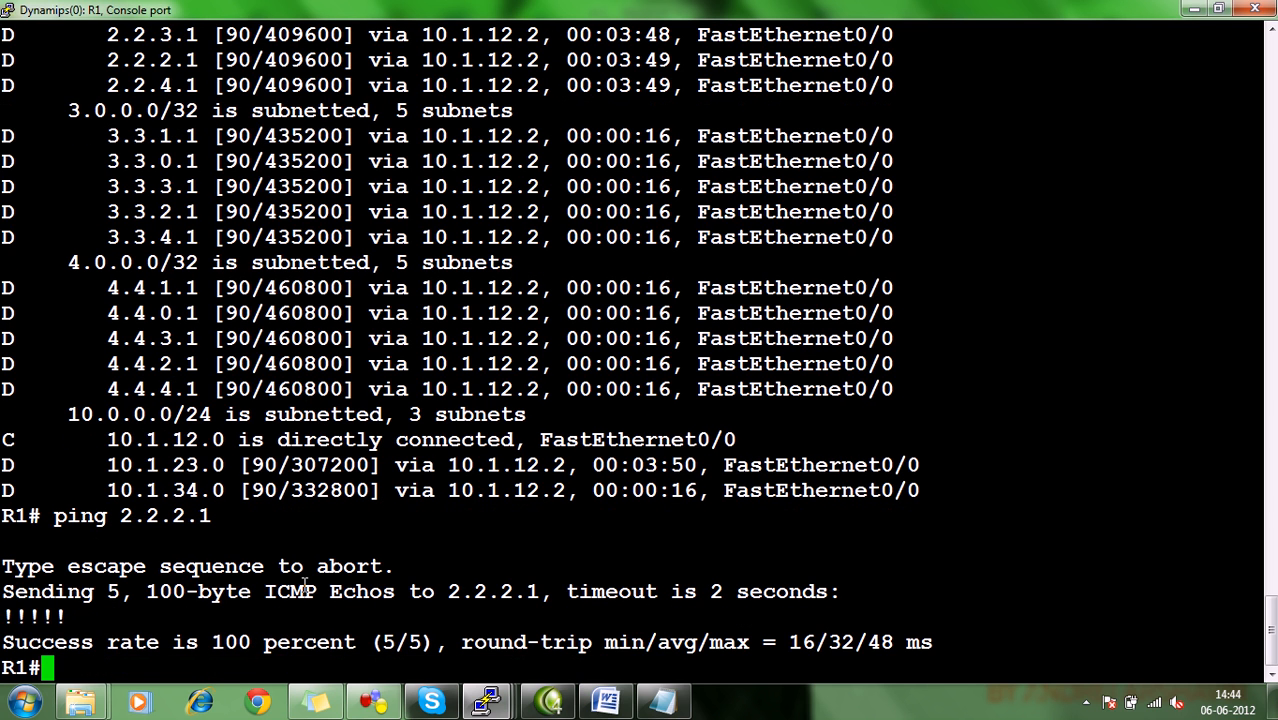
Ping 2.2.2.1 from R1 with source address 1.1.1.1.
type("ping ")
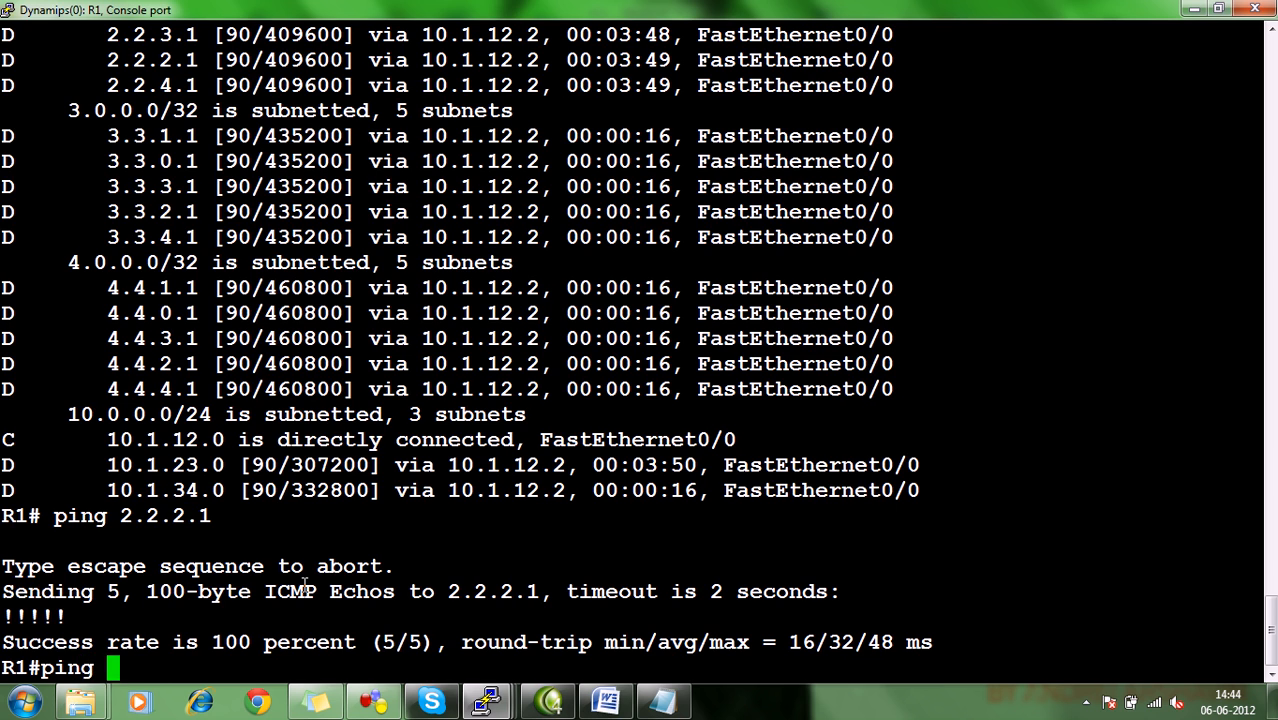
type("2.2.2.1 so")
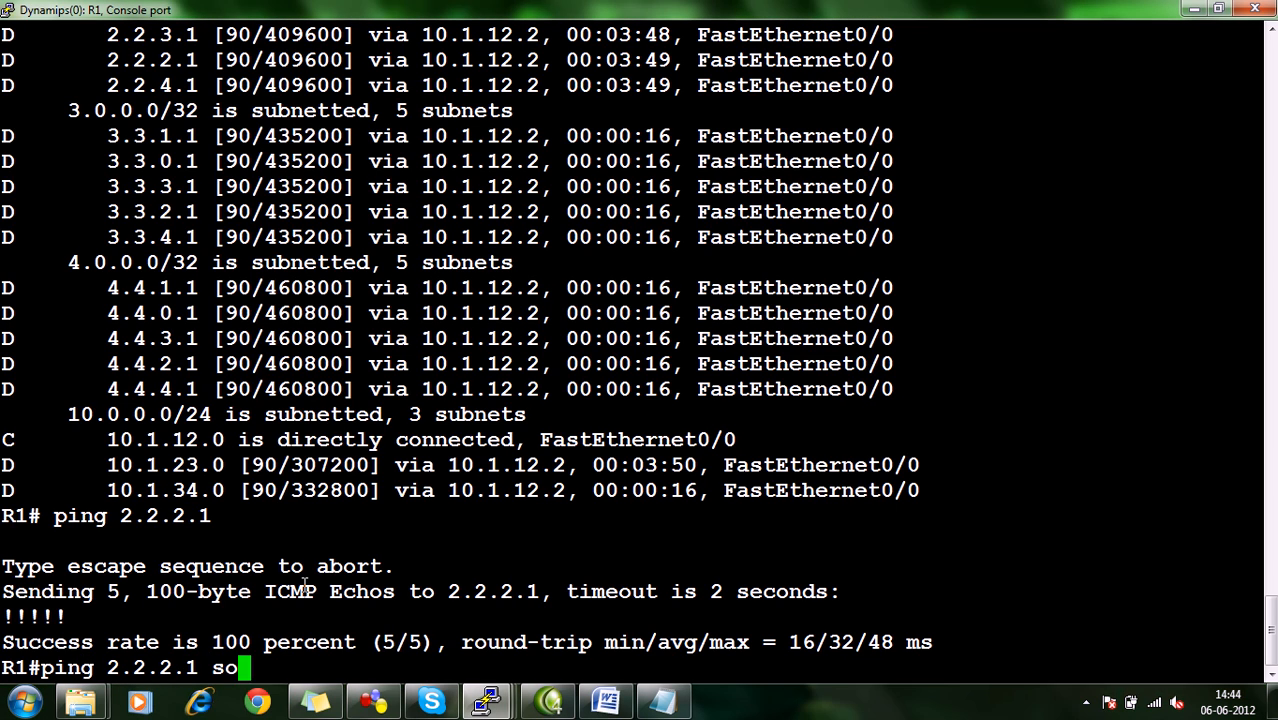
type("urce 1.1.1.1")
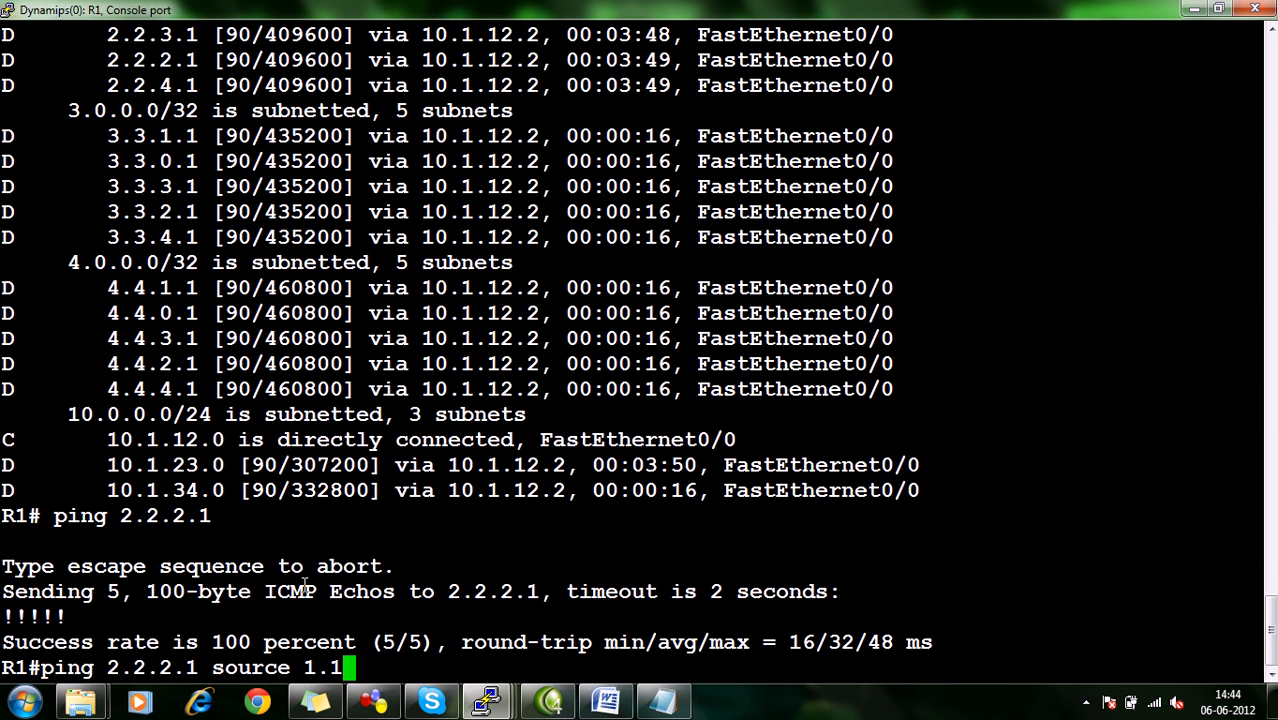
key("Return")
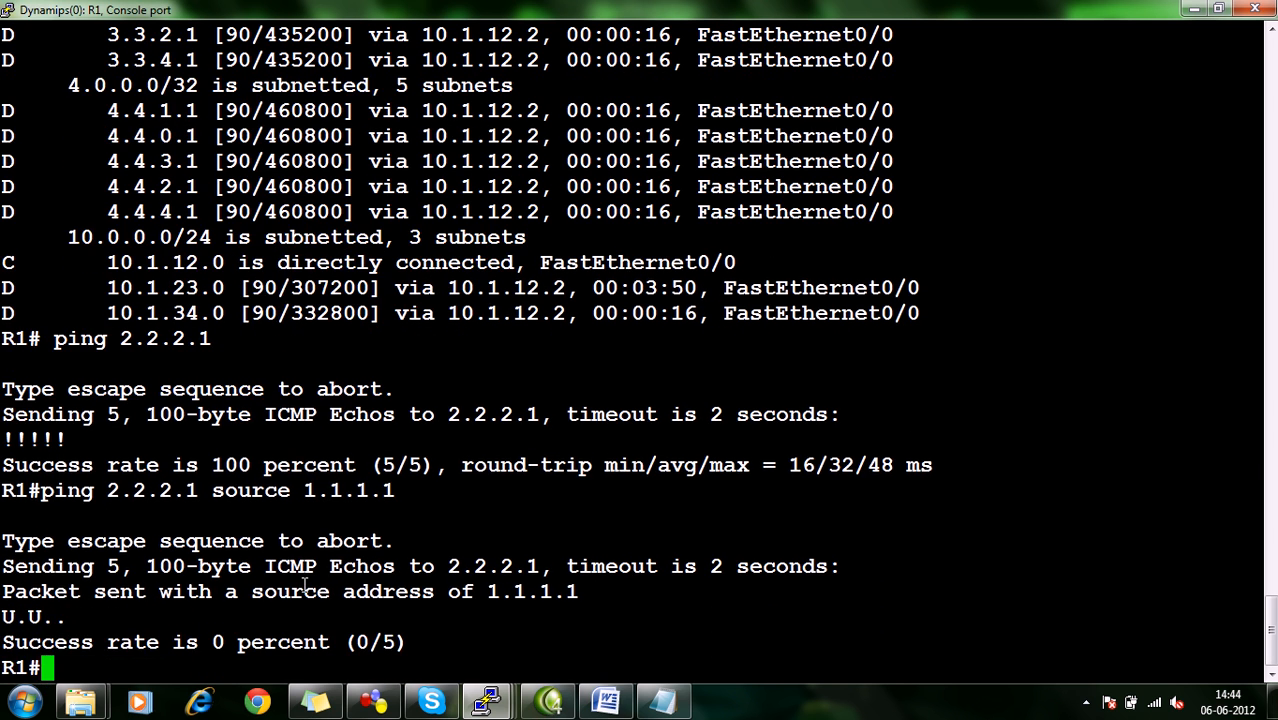
Repeat the ping to 2.2.2.1 with source addresses 1.1.2.1 and 1.1.3.1.
key("Up")
key("BackSpace")
key("BackSpace")
key("BackSpace")
type("2.1")
key("Return")
key("Up")
key("BackSpace")
key("BackSpace")
key("BackSpace")
type("3.1")
key("Return")
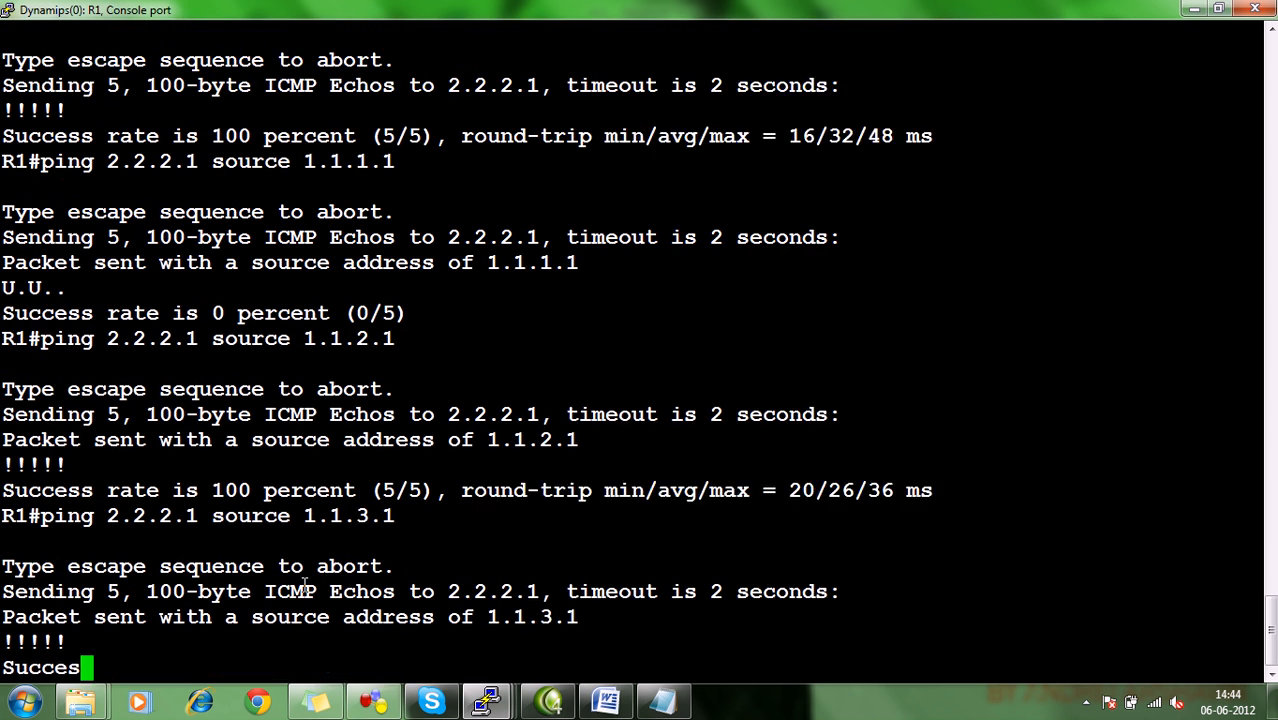
Ping 2.2.2.1 with source address 1.1.4.1, and retest it with source 1.1.1.1.
key("Up")
key("BackSpace")
key("BackSpace")
key("BackSpace")
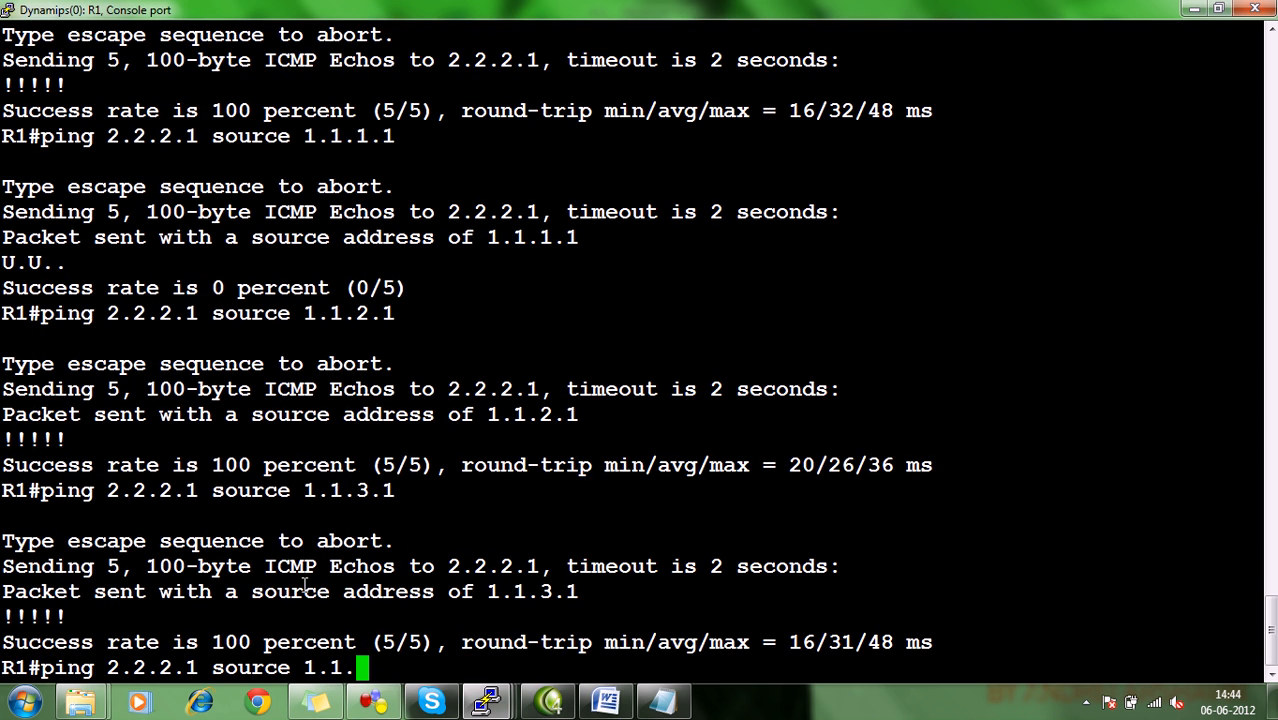
type("4.1")
key("Return")
key("Up")
key("BackSpace")
key("BackSpace")
key("BackSpace")
type("1.1.1.1")
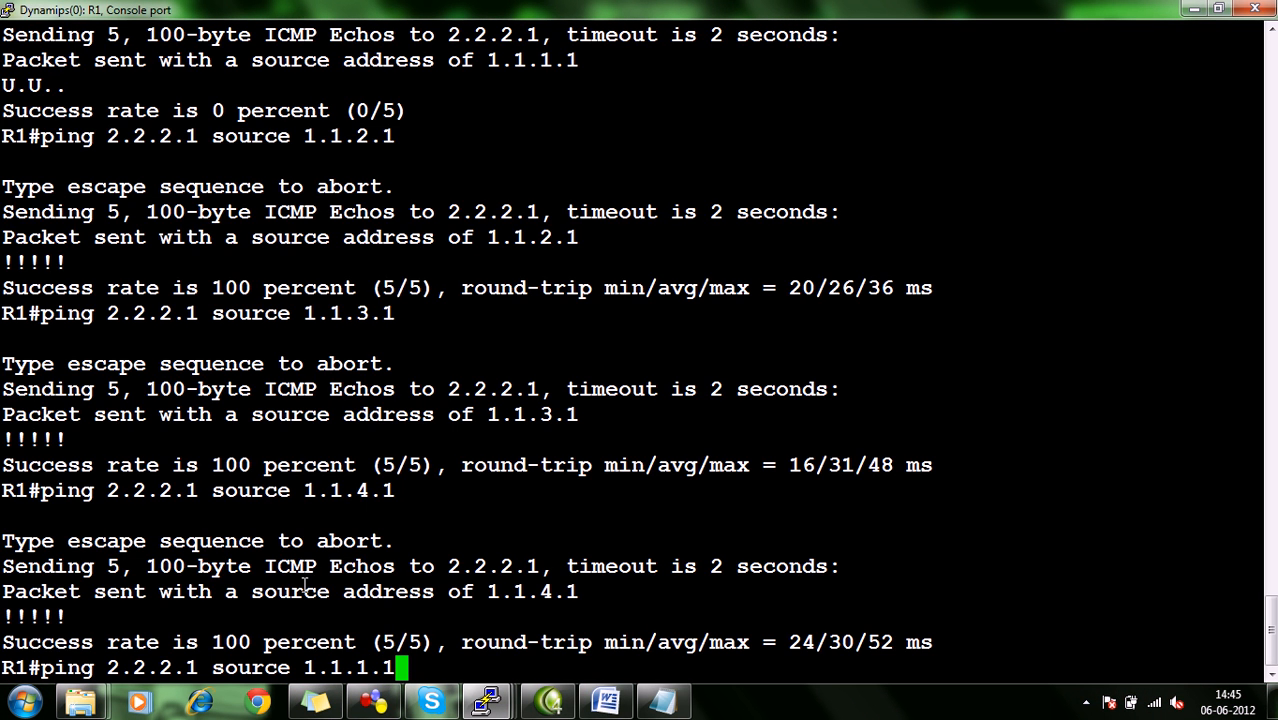
key("Return")
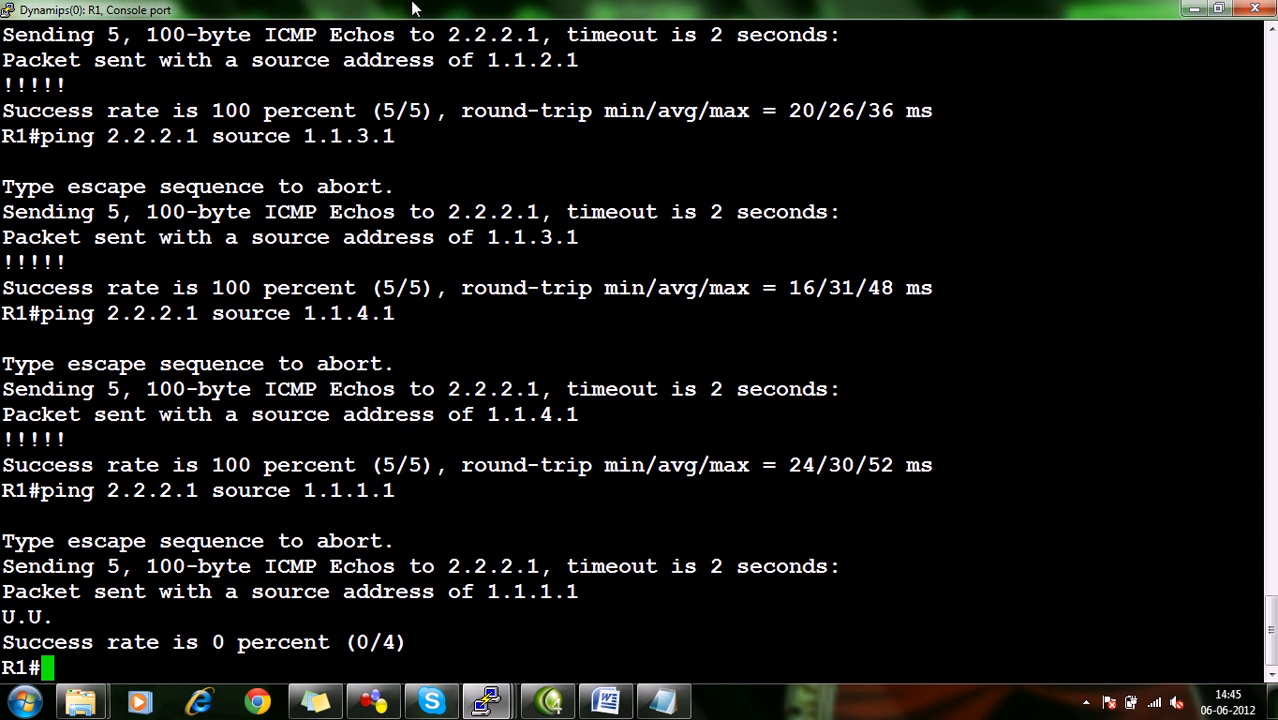
Check the ping-denial task in the ACL document and compare it with R1 and R2 in the GNS3 topology.
left_click(628, 692)
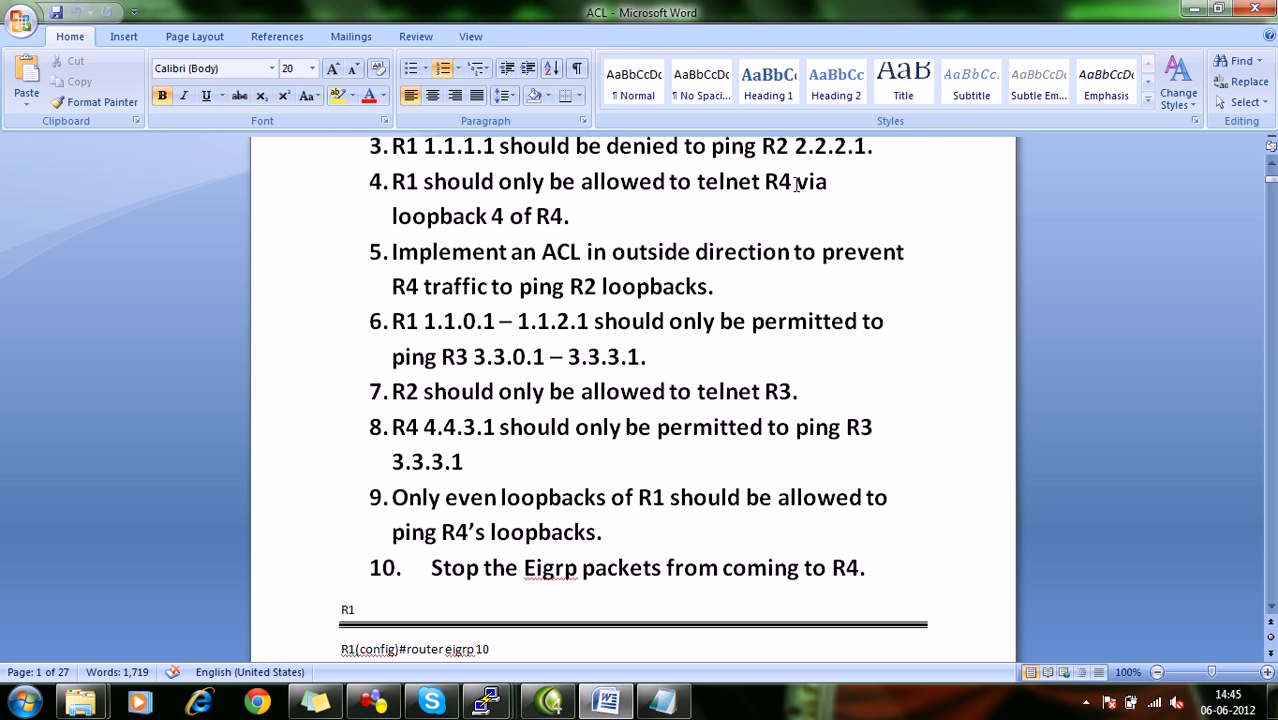
left_click(373, 702)
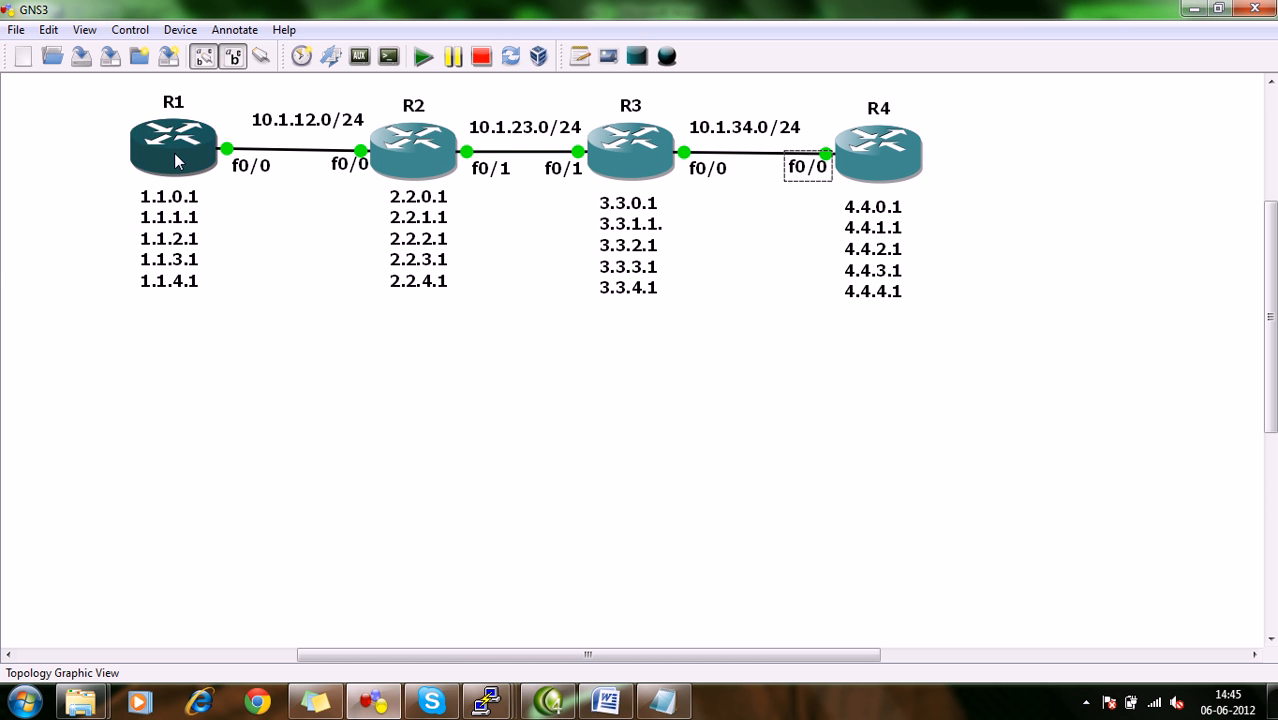
mouse_move(390, 170)
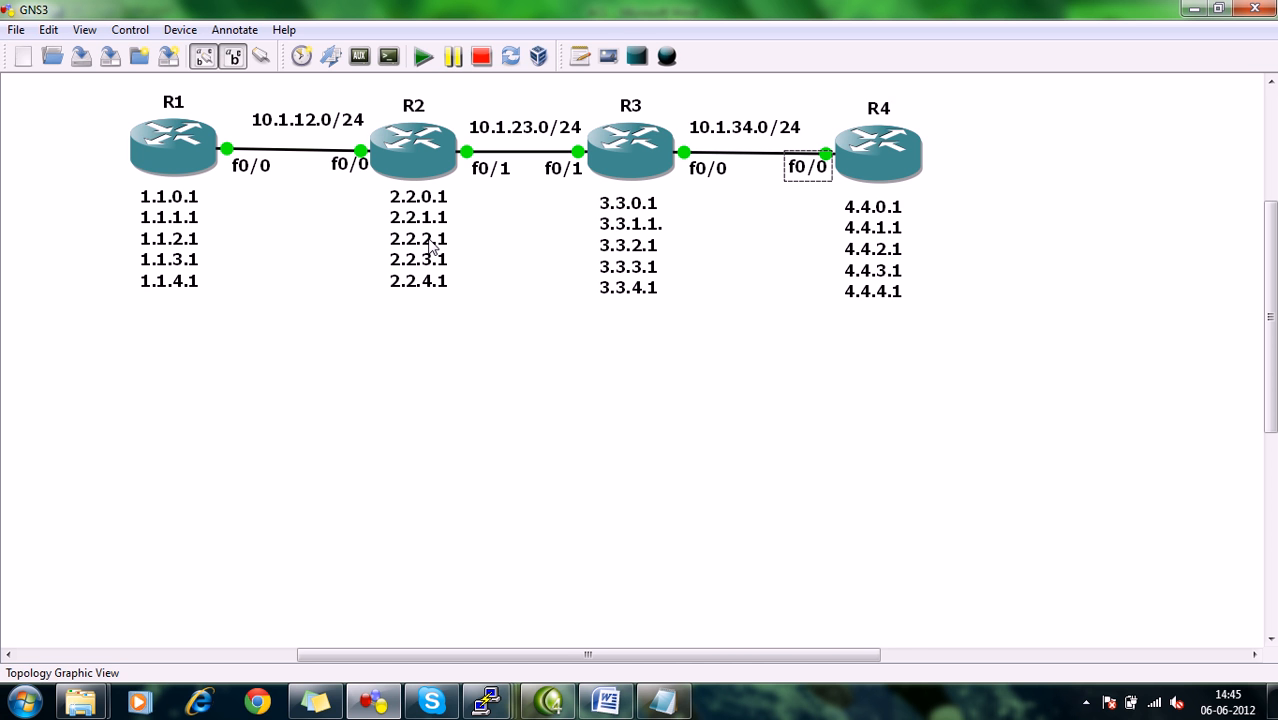
Review the named extended access list's creation, its entries and its f0/0 assignment in R2's console history.
left_click(488, 701)
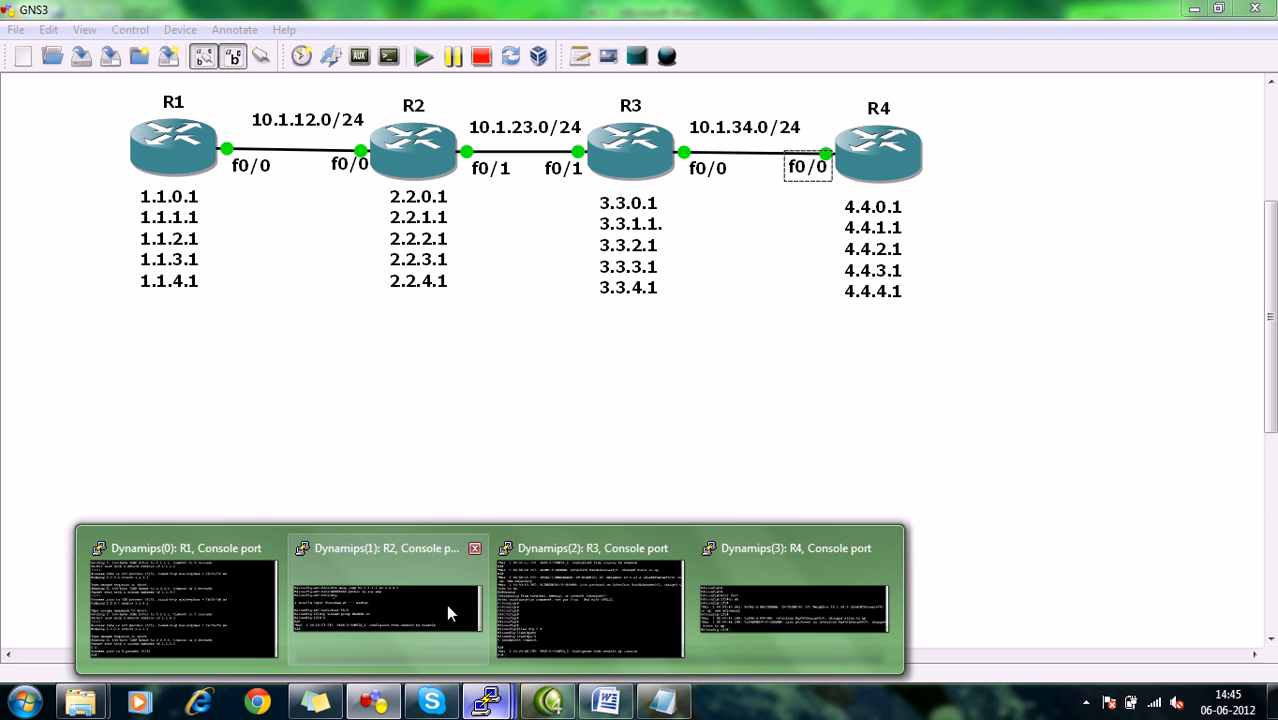
left_click(448, 613)
scroll(507, 477, "up", 10)
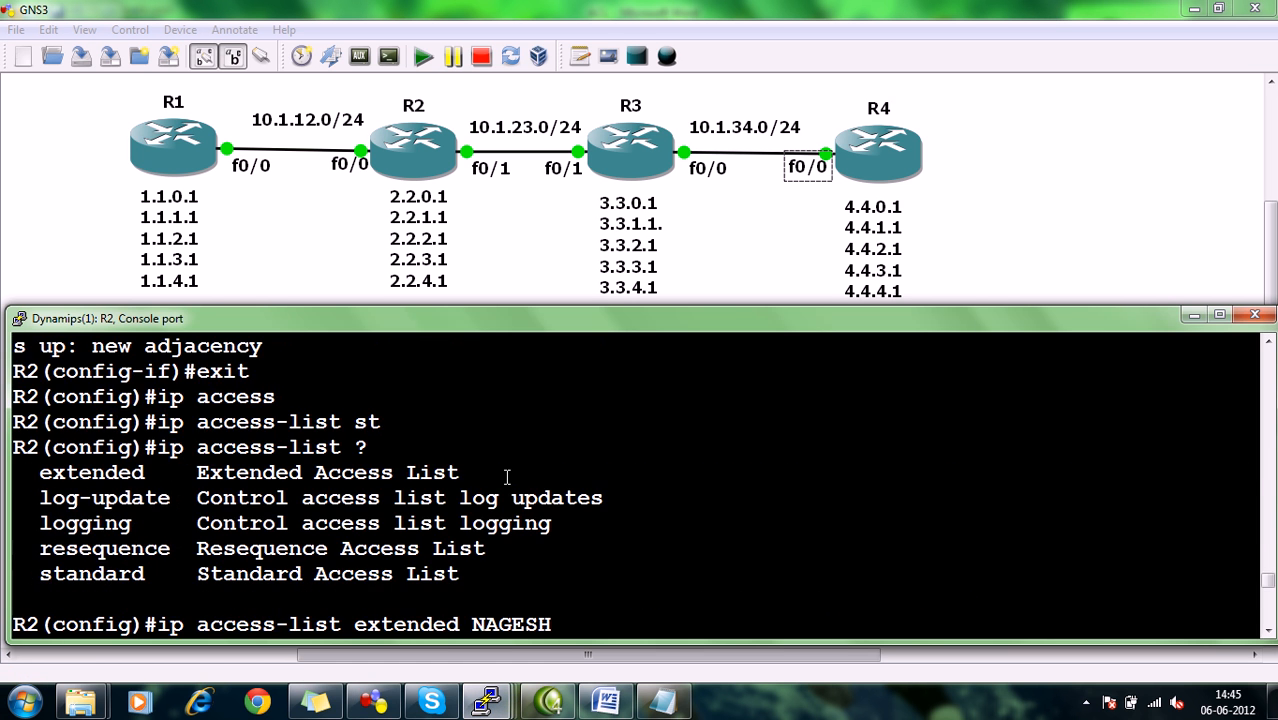
scroll(339, 489, "down", 2)
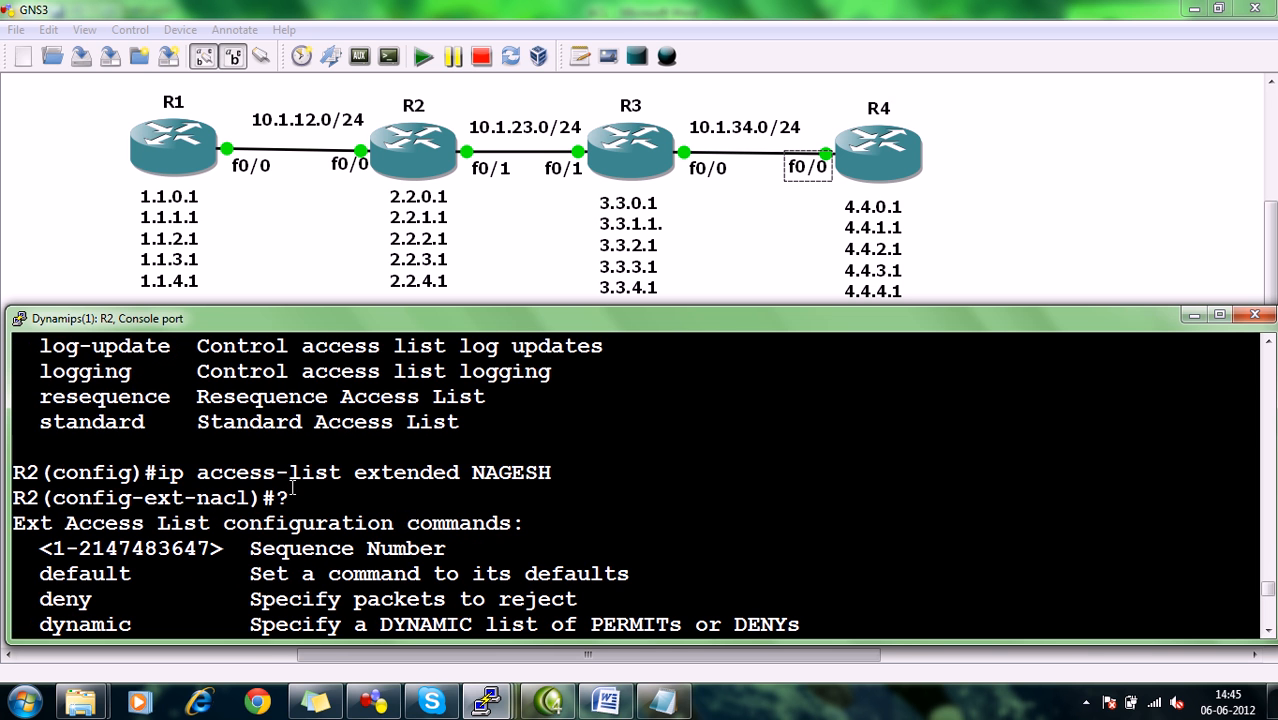
scroll(535, 473, "down", 5)
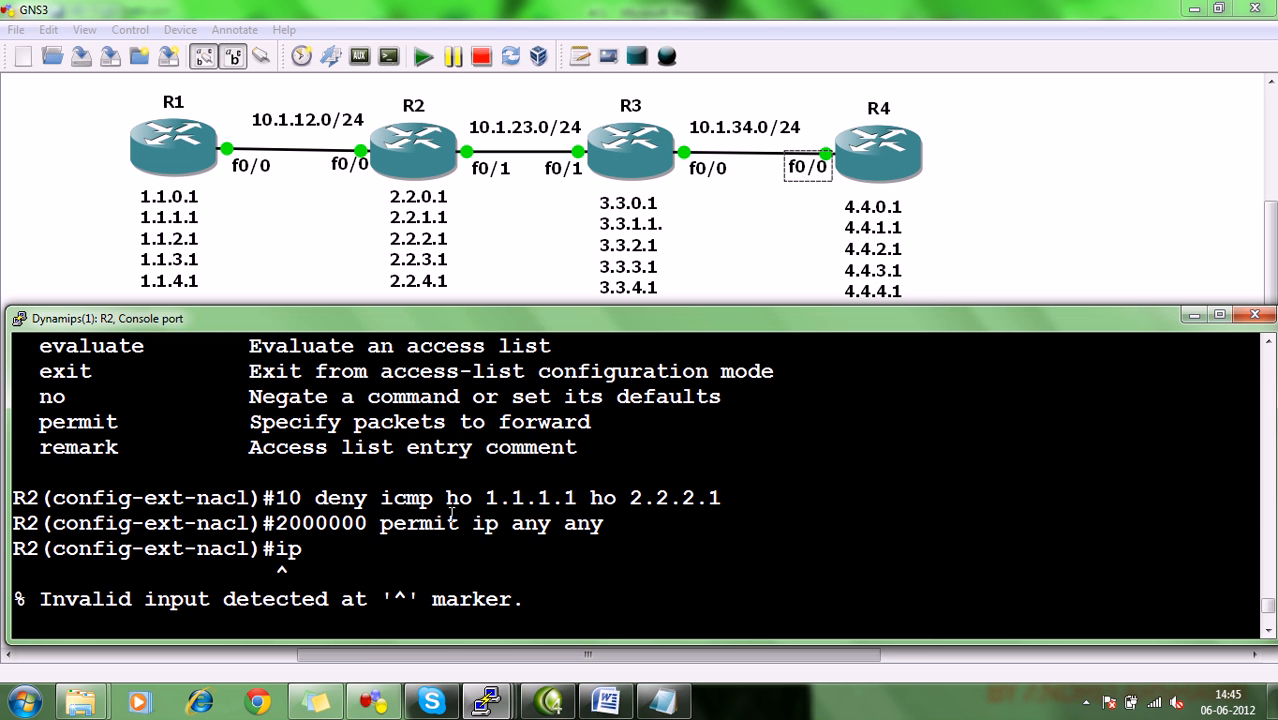
left_click_drag(380, 522, 322, 526)
left_click(322, 526)
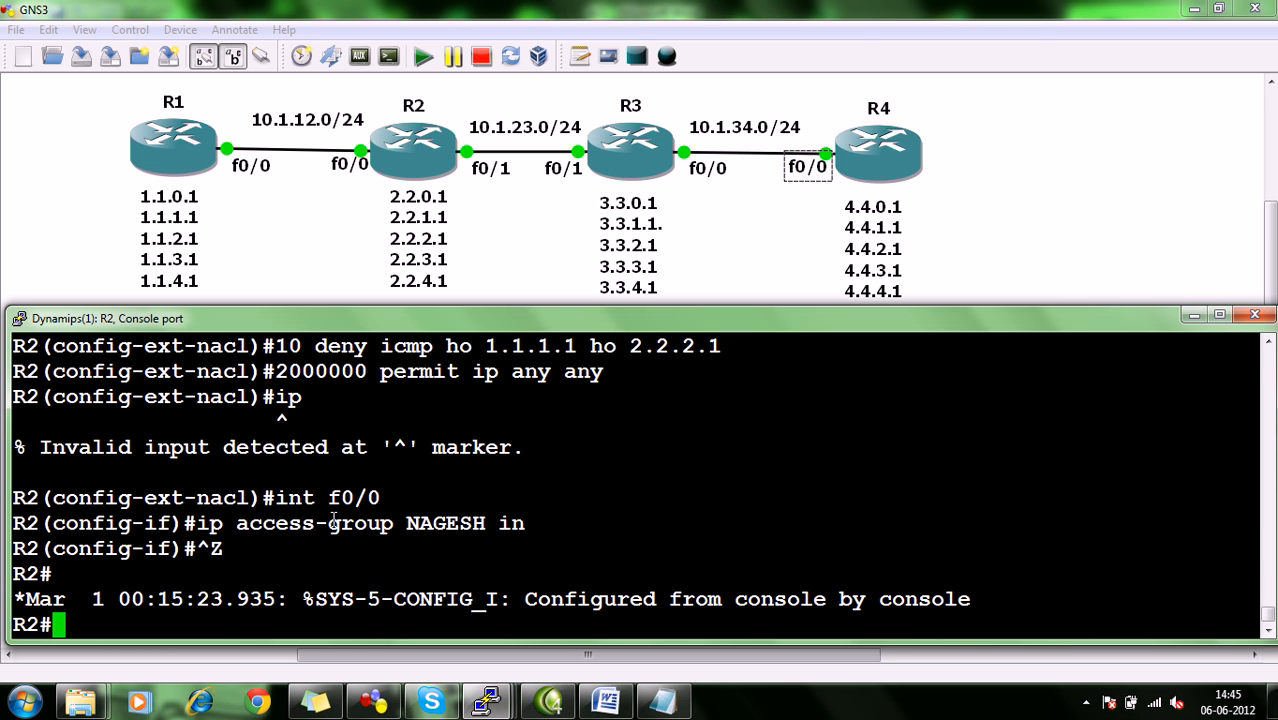
Display the configured access lists on R2 with sh access-list.
type("sh acc")
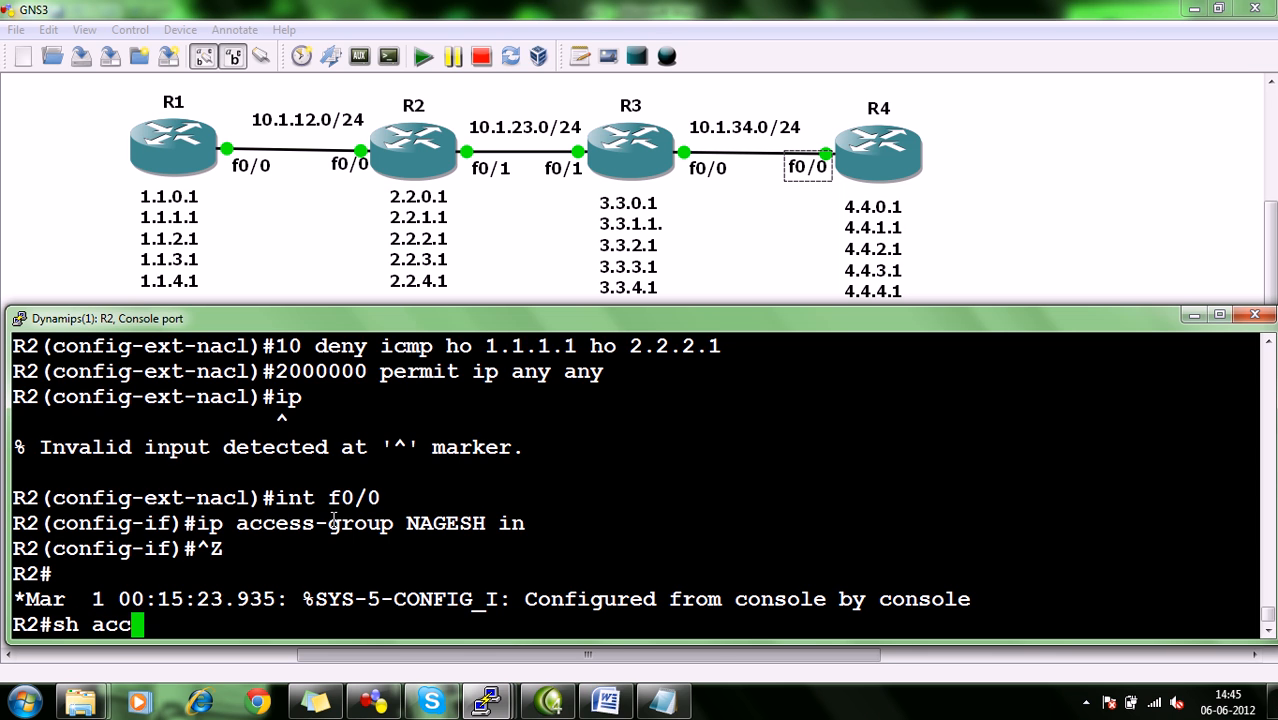
type("ess-list")
key("Return")
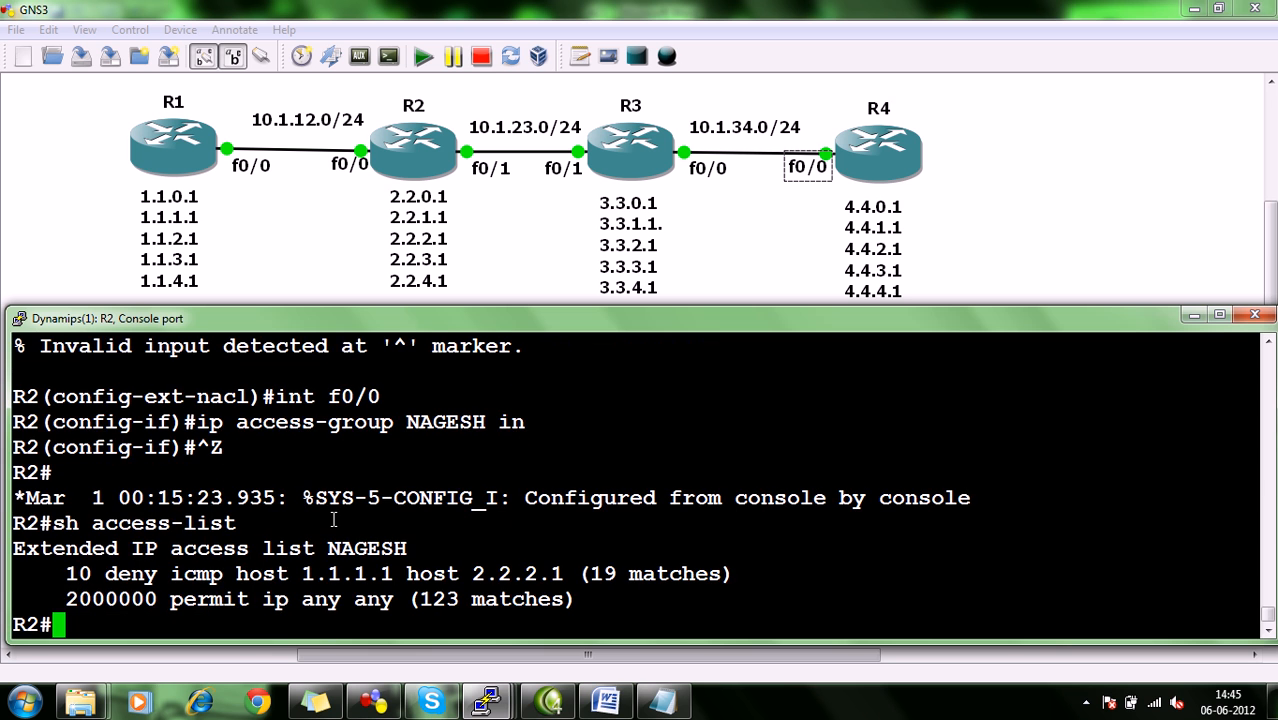
left_click_drag(262, 525, 54, 527)
left_click(80, 555)
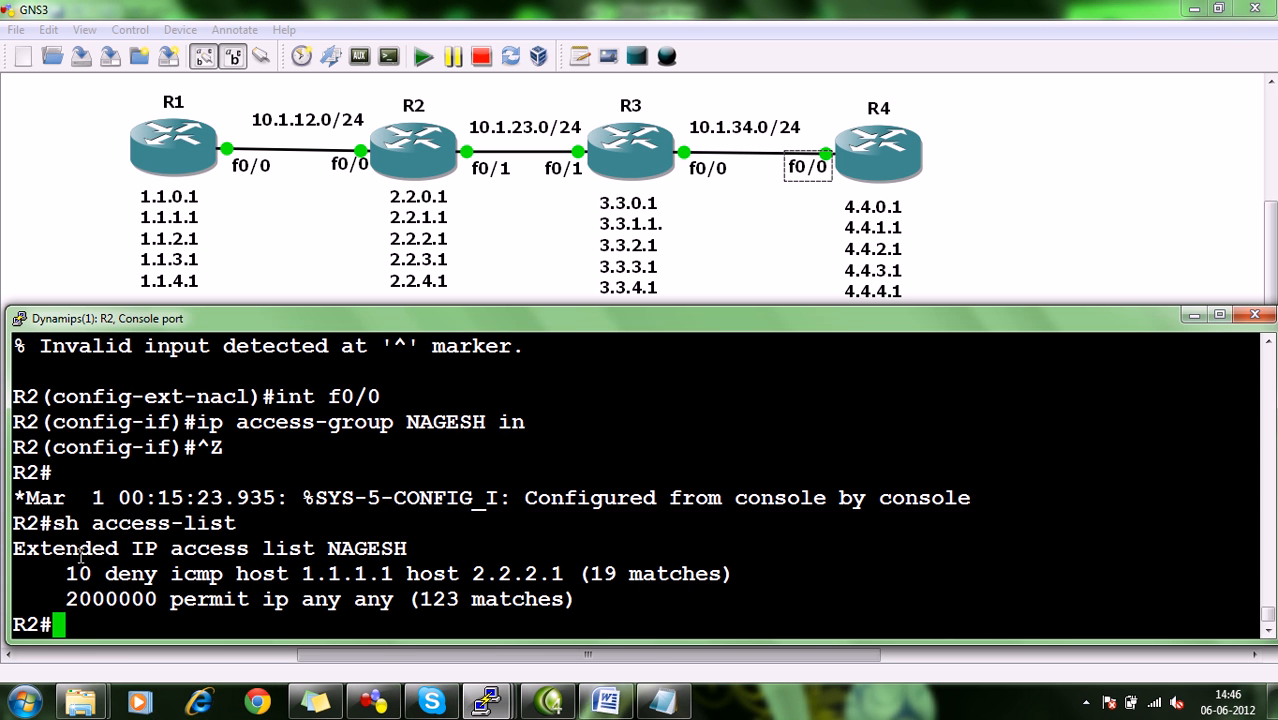
Examine the deny icmp entry for 1.1.1.1 to 2.2.2.1 and the permit ip entry, including their match counters.
left_click_drag(60, 573, 724, 576)
left_click(469, 577)
left_click(724, 576)
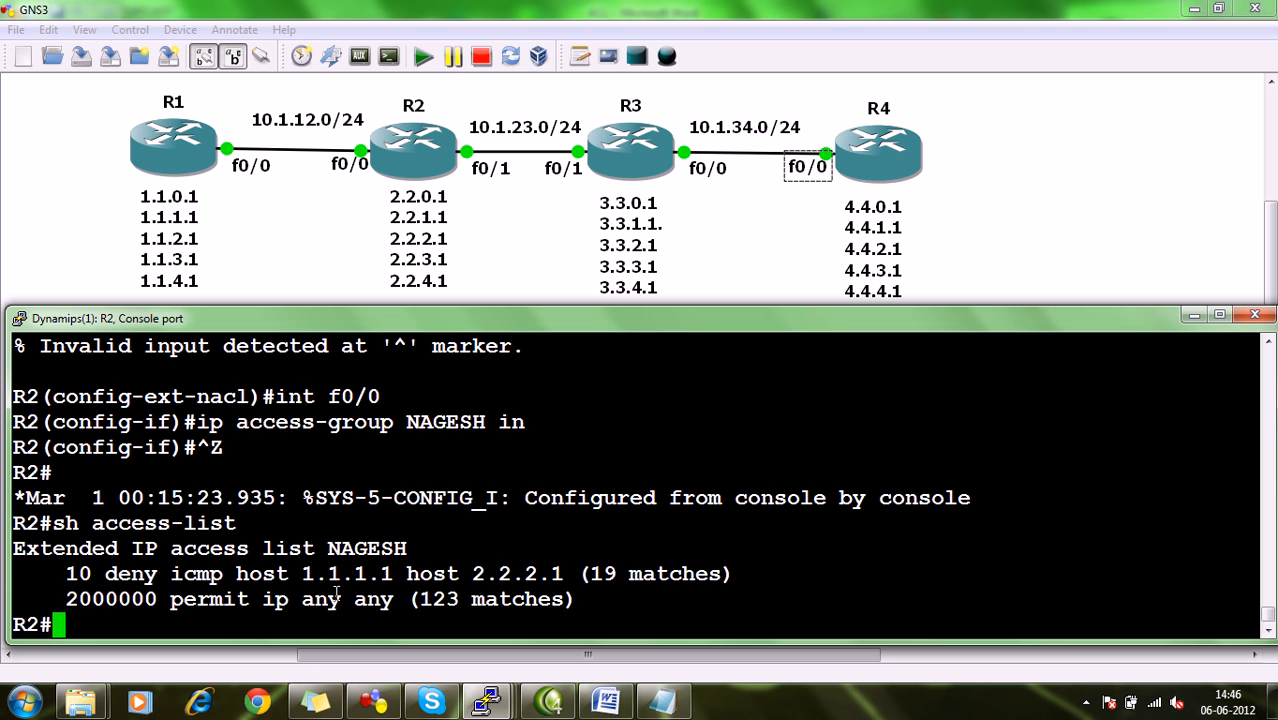
left_click_drag(316, 580, 444, 580)
left_click(437, 607)
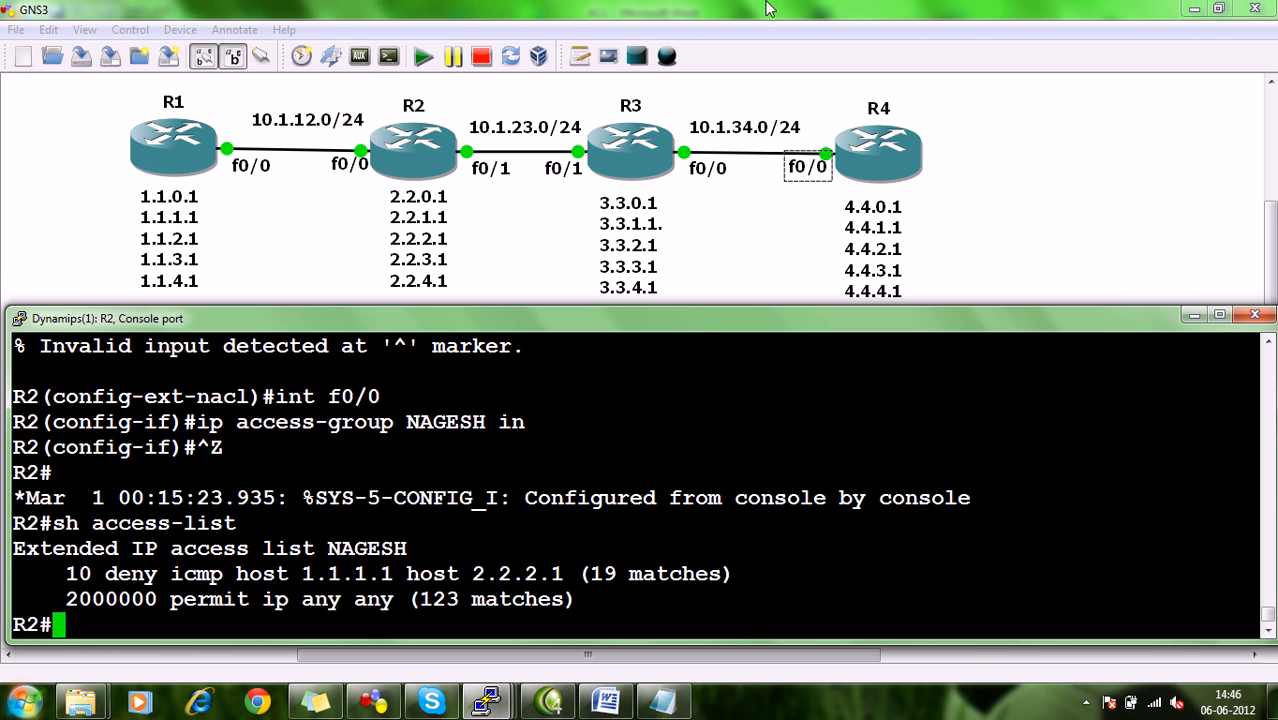
left_click_drag(161, 598, 242, 598)
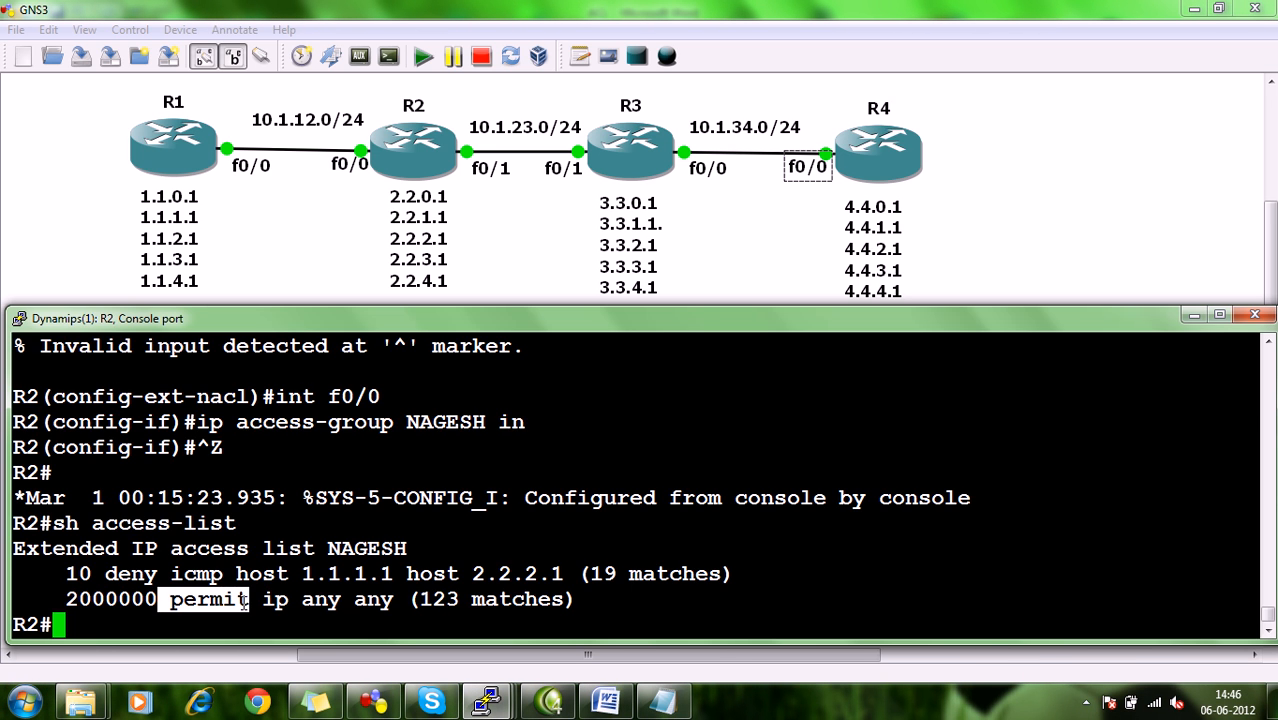
left_click(244, 602)
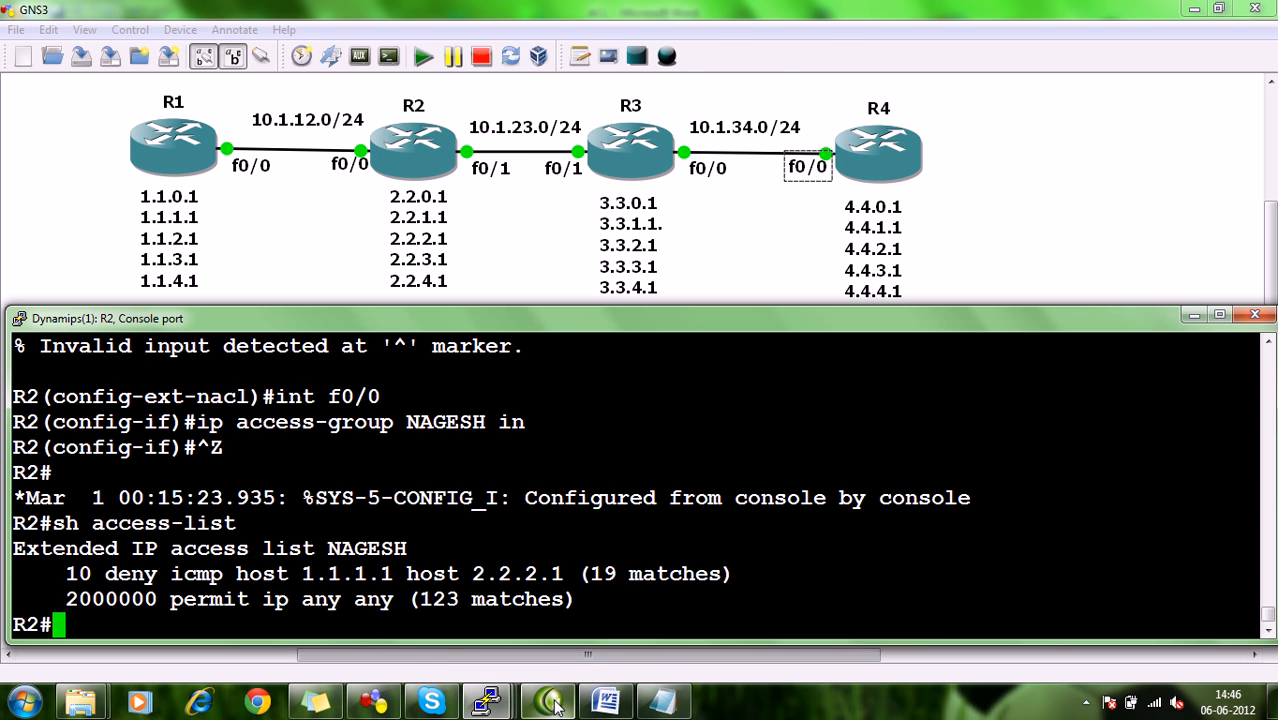
Read task 4 in the ACL document, on R1's telnet access to R4 via R4's loopback 4.
left_click(620, 703)
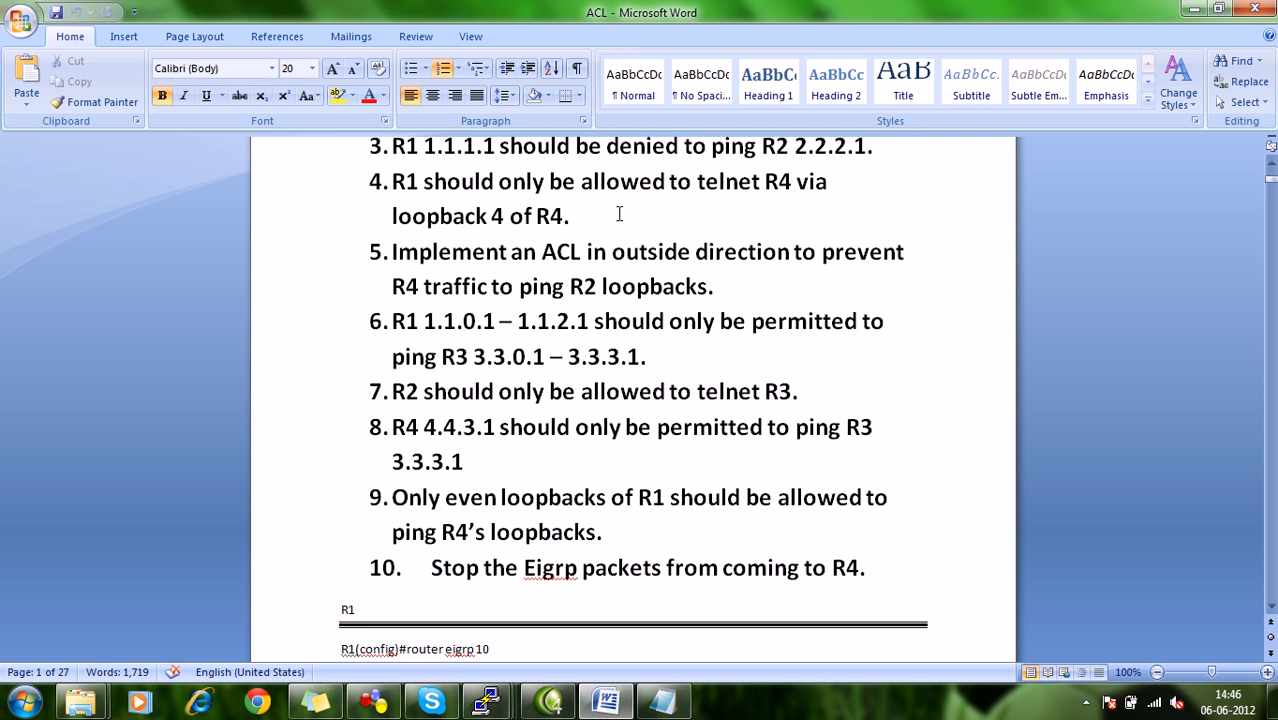
left_click(379, 182)
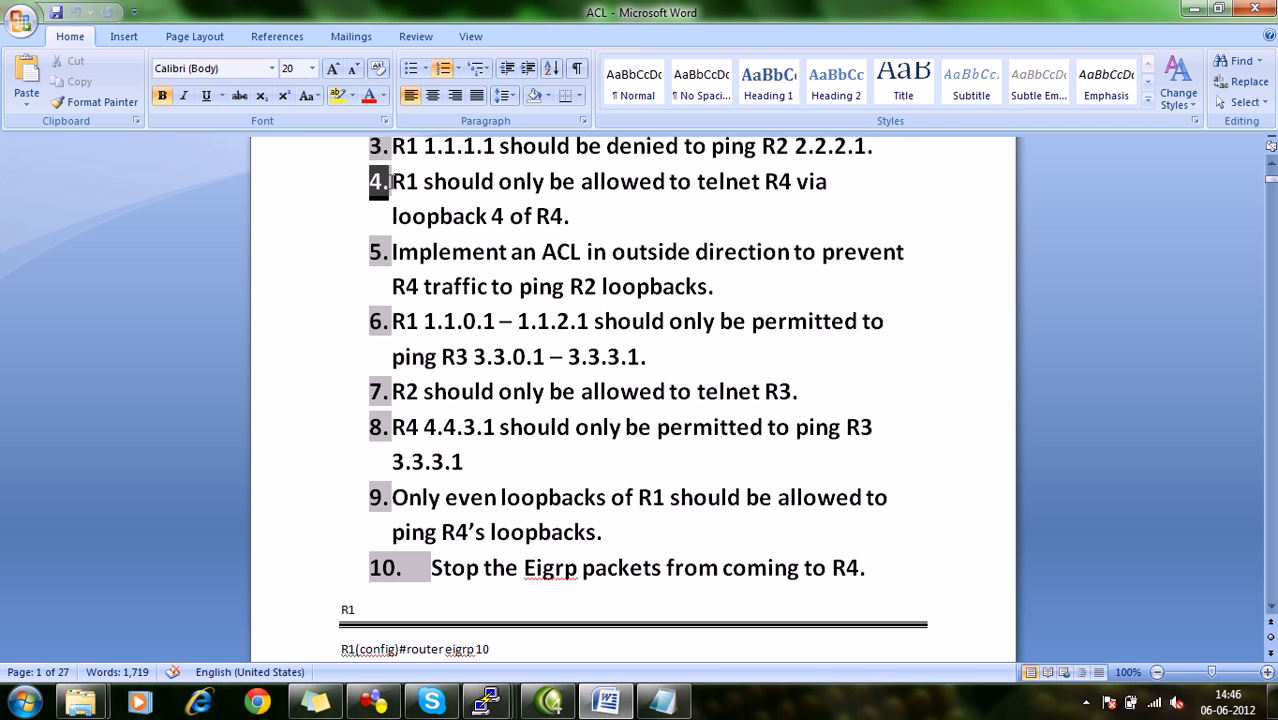
left_click(494, 183)
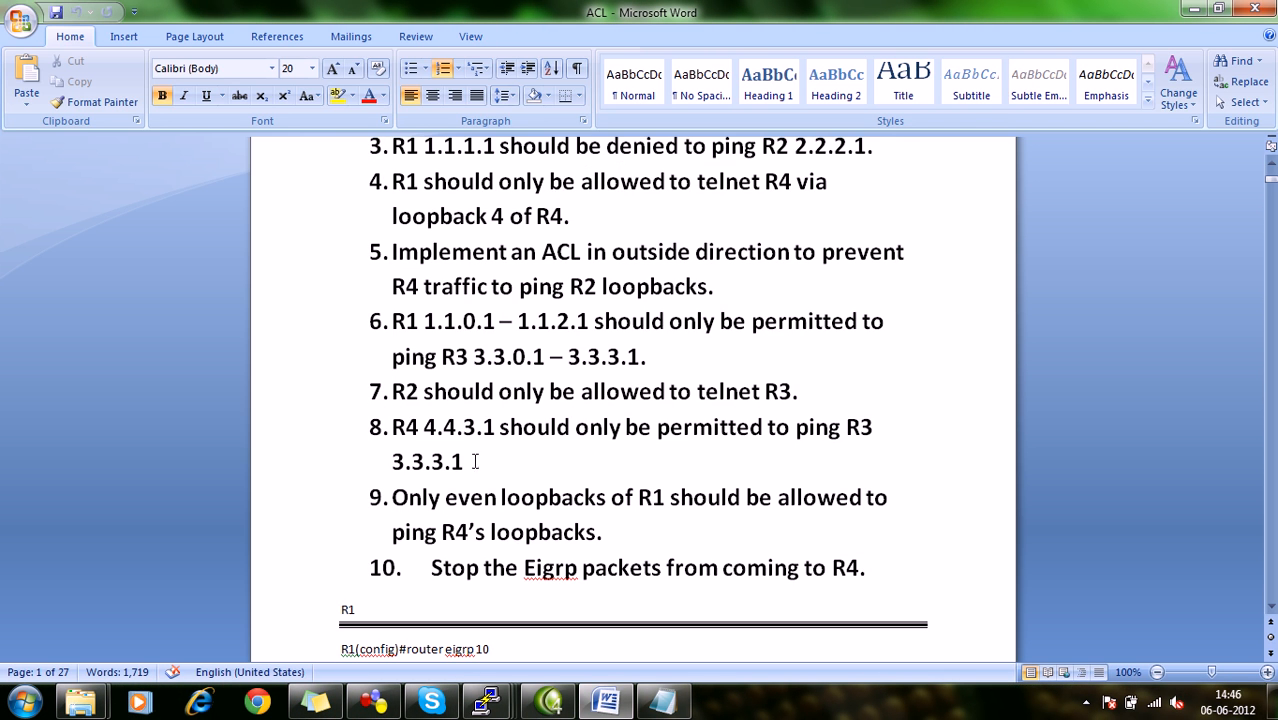
Open a telnet session from R1's console to R4's loopback 4.4.4.1 and enter the login password.
left_click(373, 703)
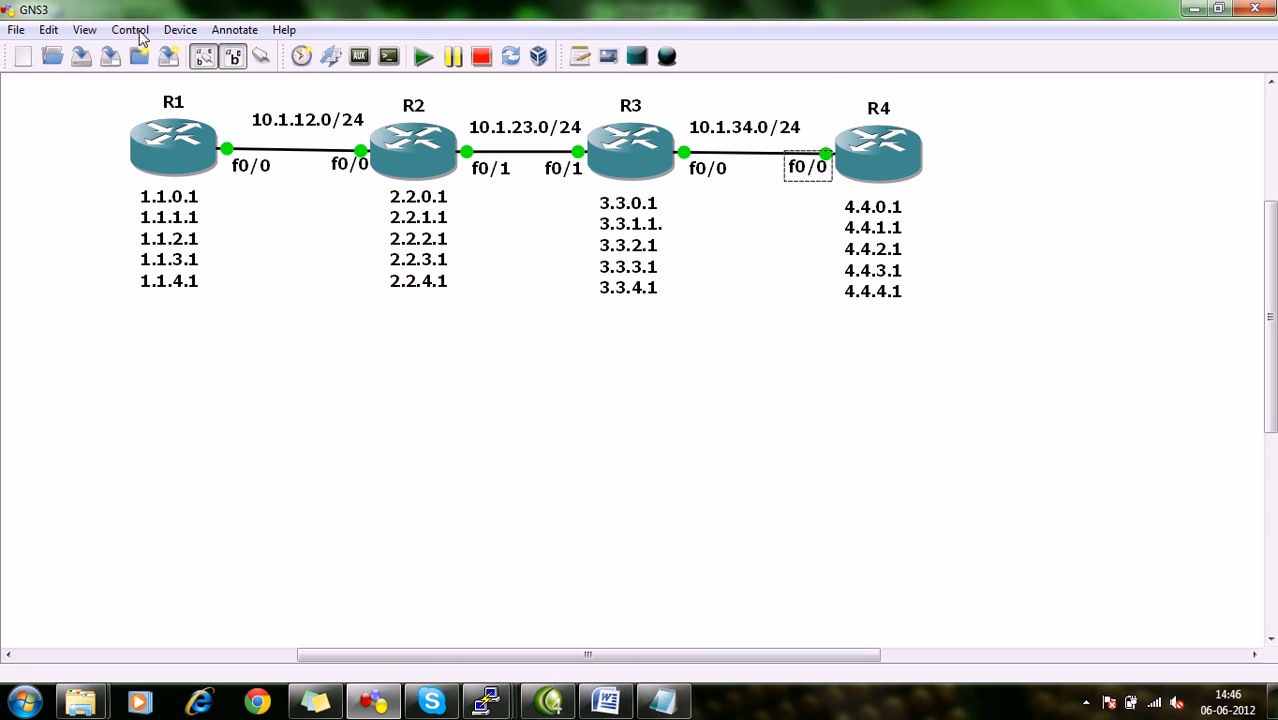
mouse_move(497, 707)
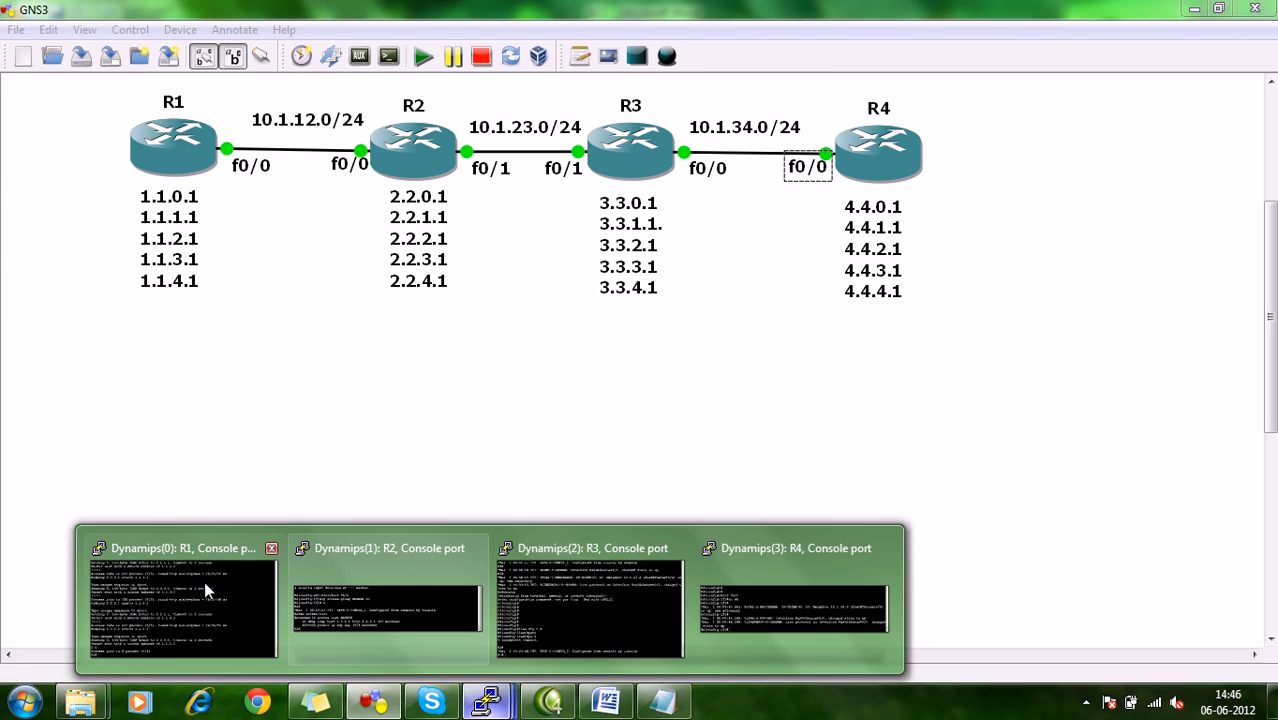
left_click(205, 585)
type("telnet ")
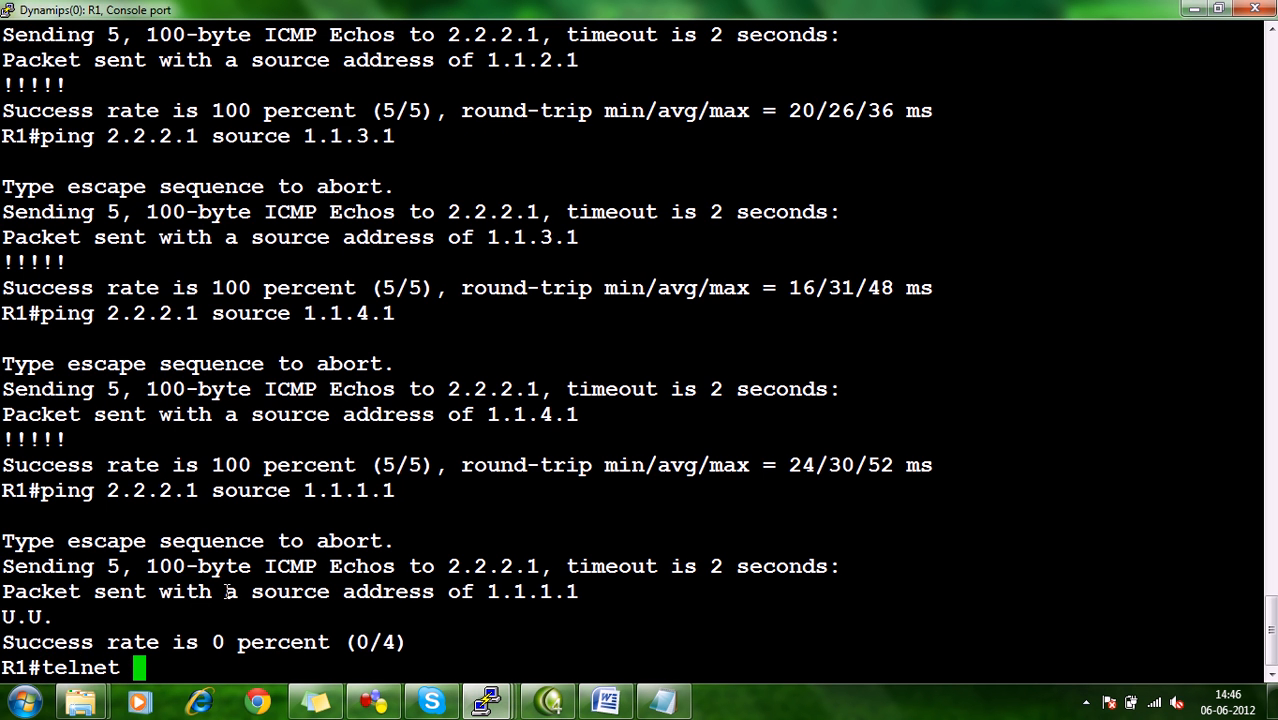
type("4.4.4.")
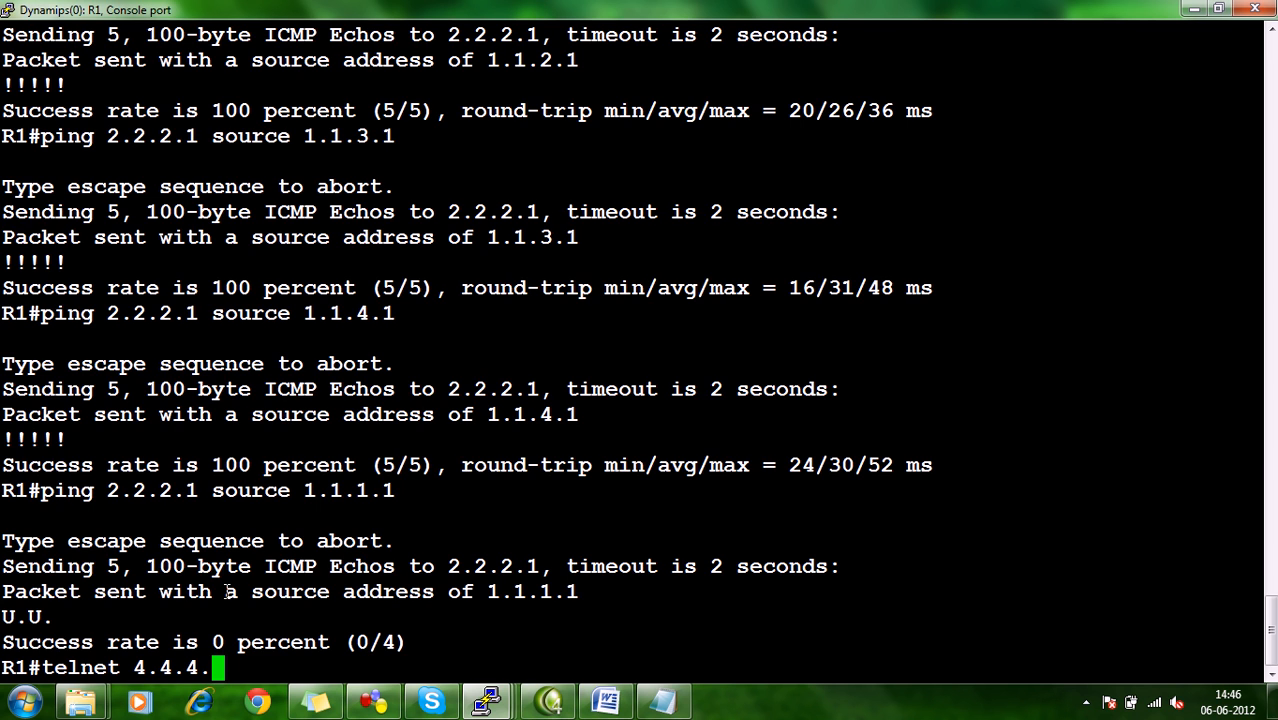
type("1")
key("Return")
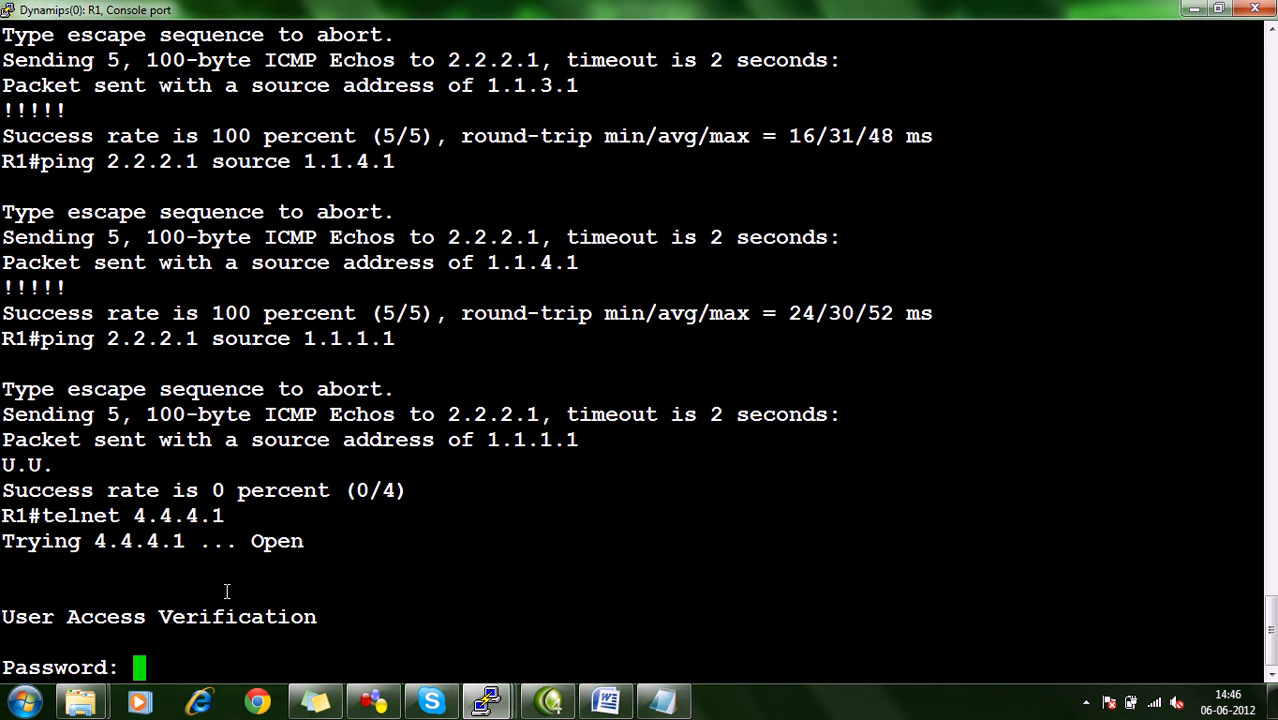
key("Return")
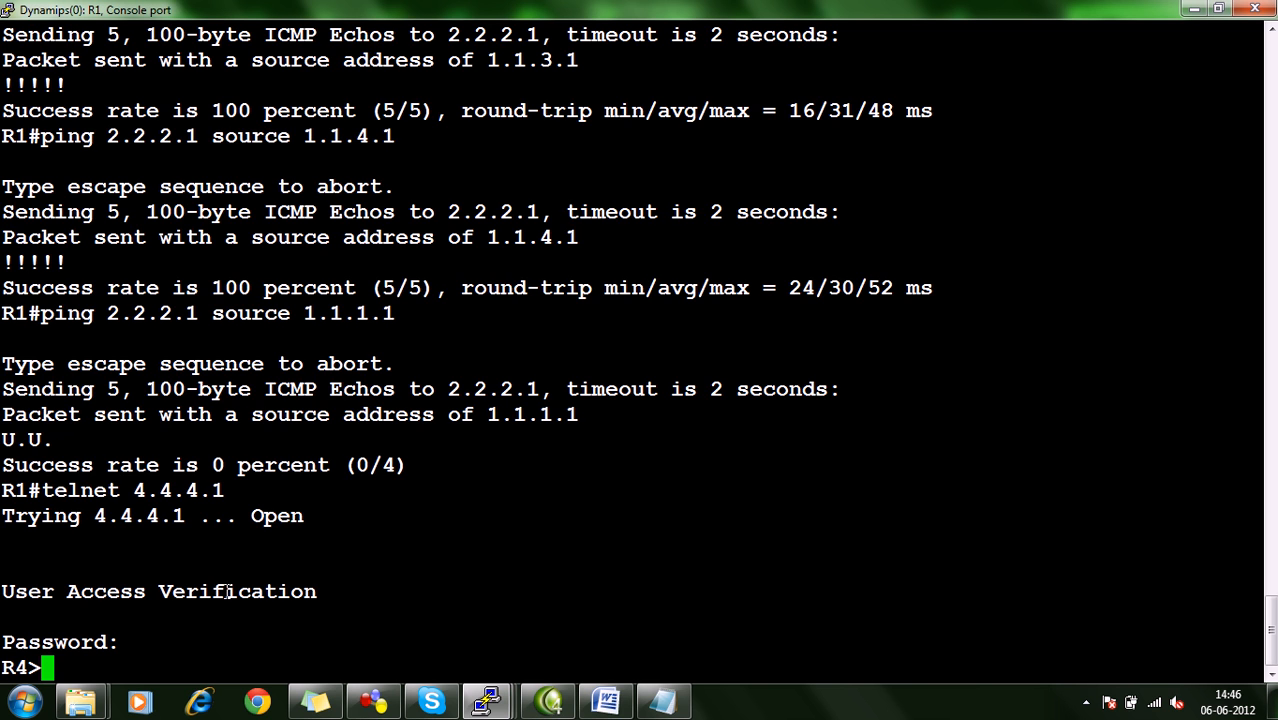
Exit the telnet session to 4.4.4.1 and fill R1's console with blank prompt lines.
type("exit")
key("Return")
key("Return")
key("Return")
key("Return")
key("Return")
key("Return")
key("Return")
key("Return")
key("Return")
key("Return")
key("Return")
key("Return")
key("Return")
key("Return")
key("Return")
key("Return")
key("Return")
key("Return")
key("Return")
key("Return")
key("Return")
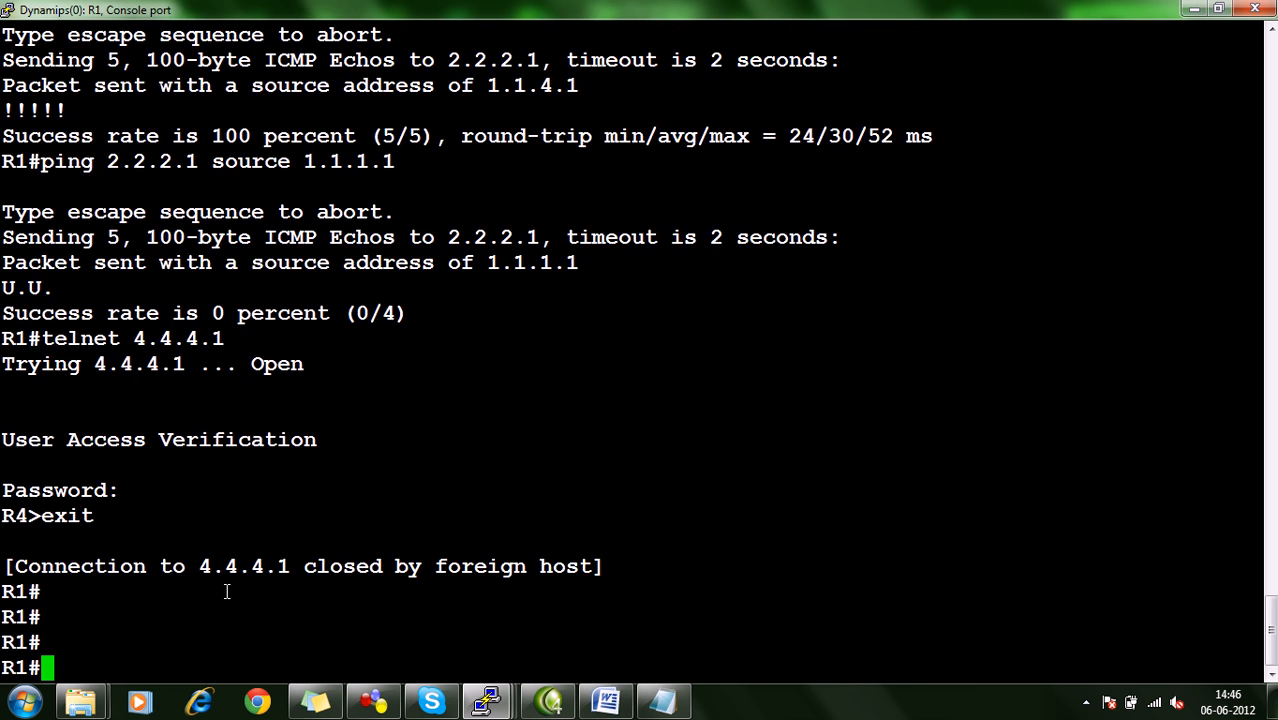
key("Return")
key("Return")
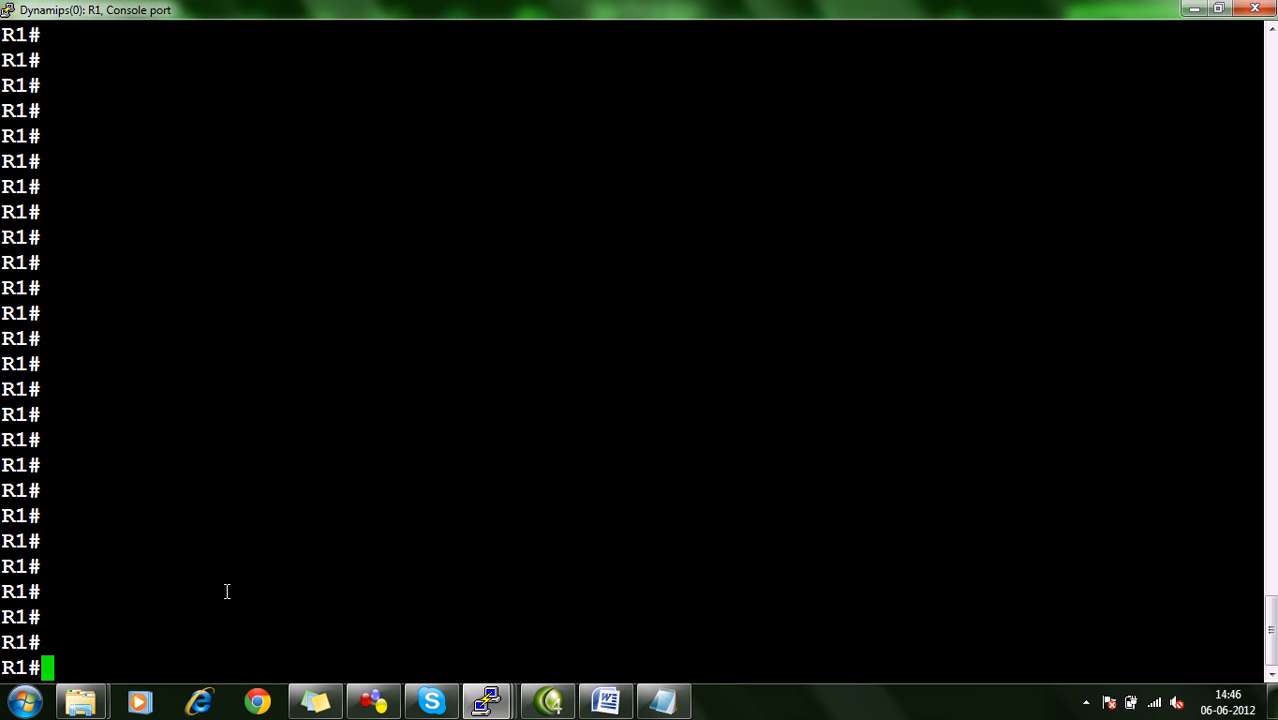
Restore the R1 console beside the topology, telnet to R4 at 10.1.34.4 with the login password, and exit the session.
type("telnet")
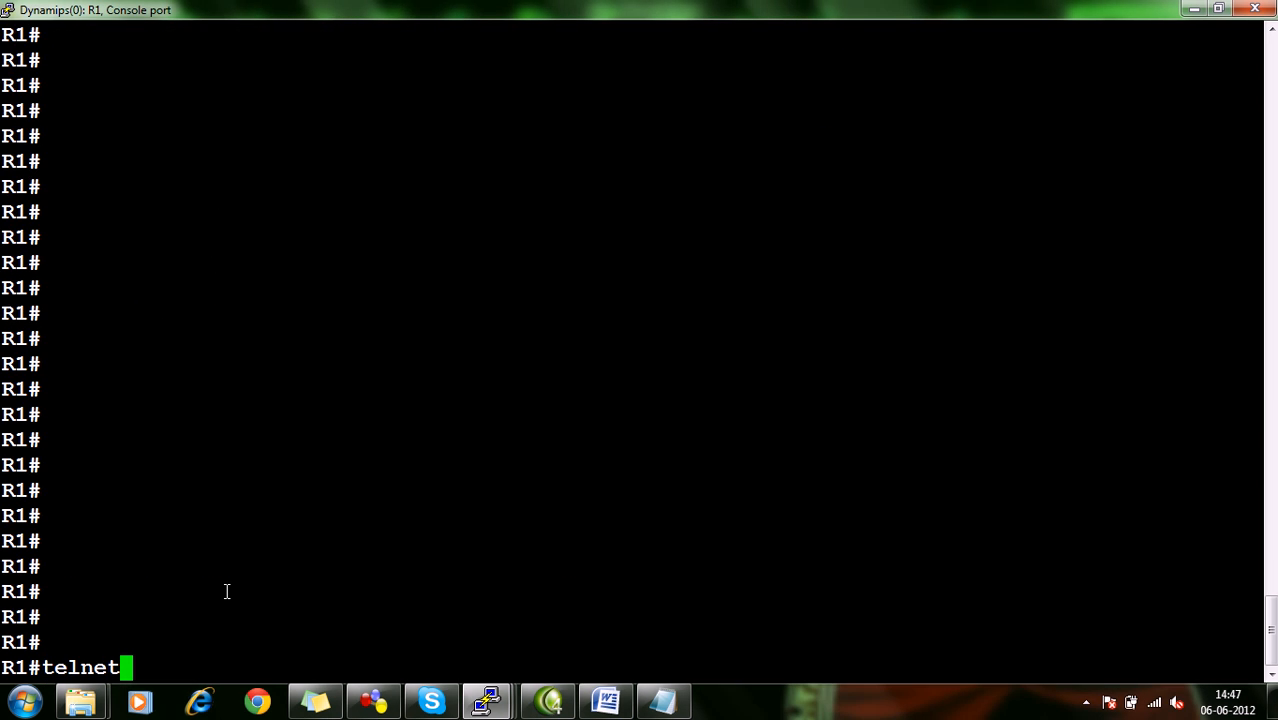
left_click(1218, 9)
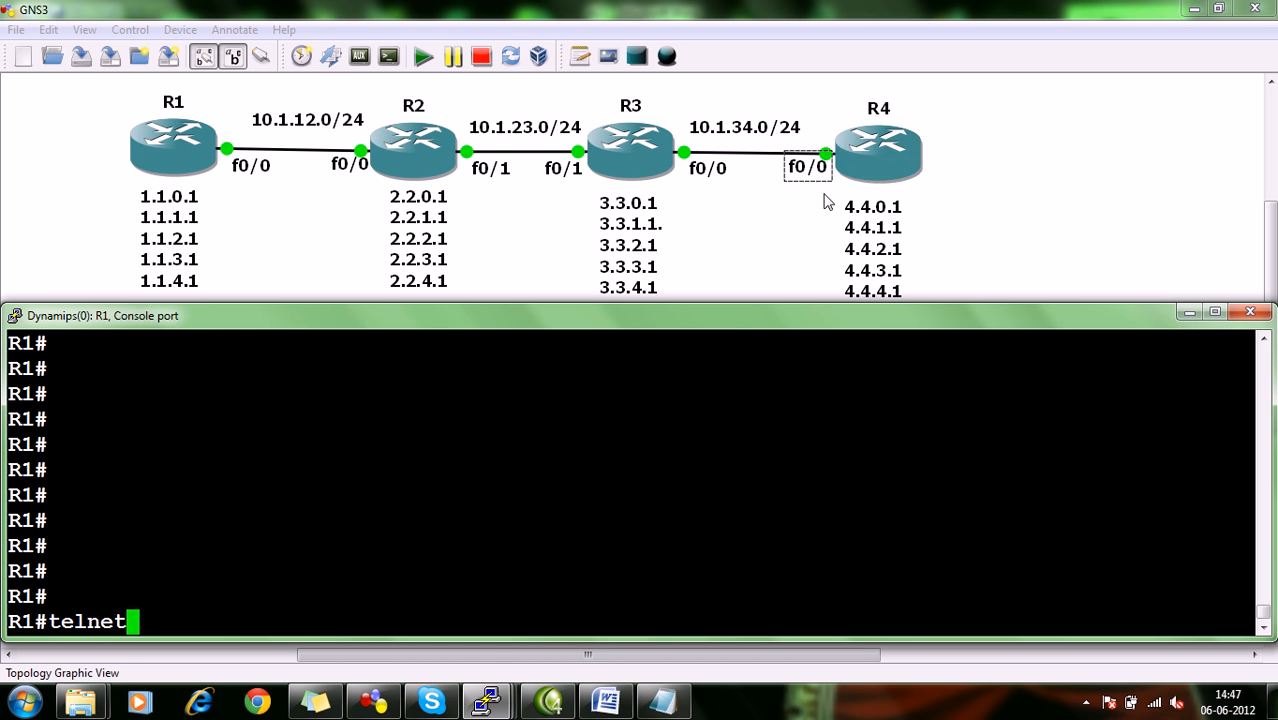
type("101.")
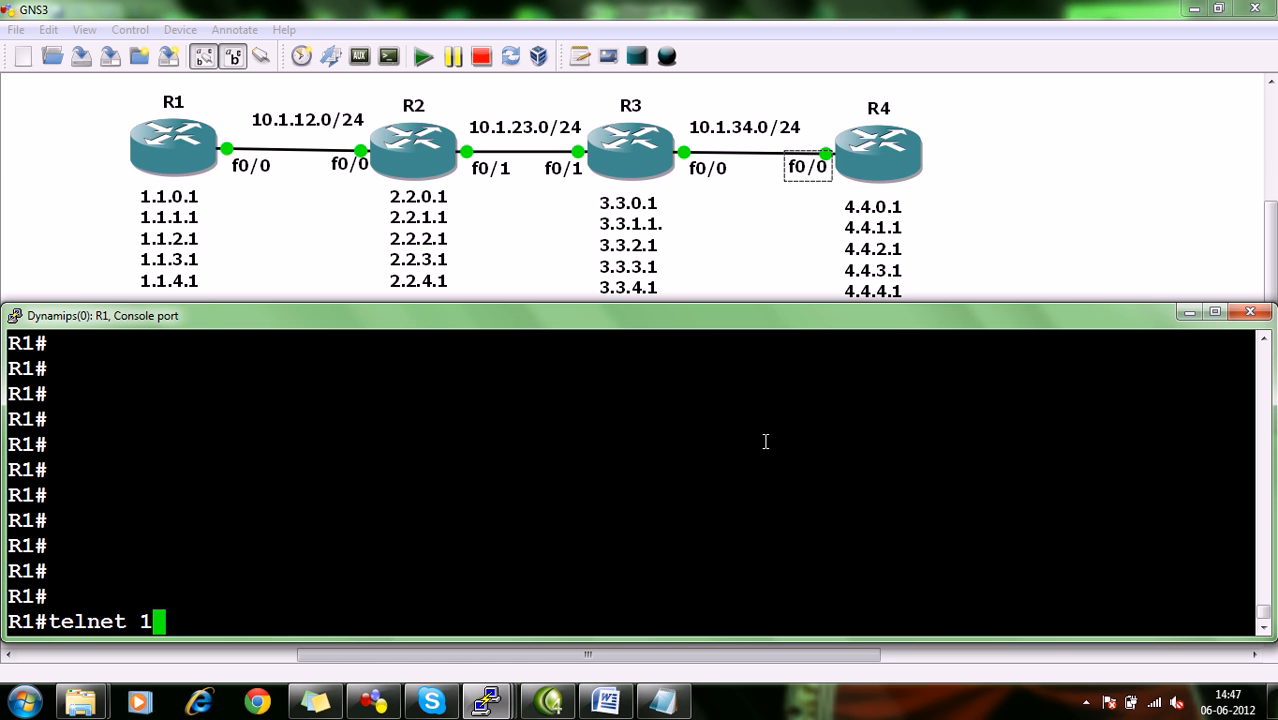
key("BackSpace")
key("BackSpace")
key("BackSpace")
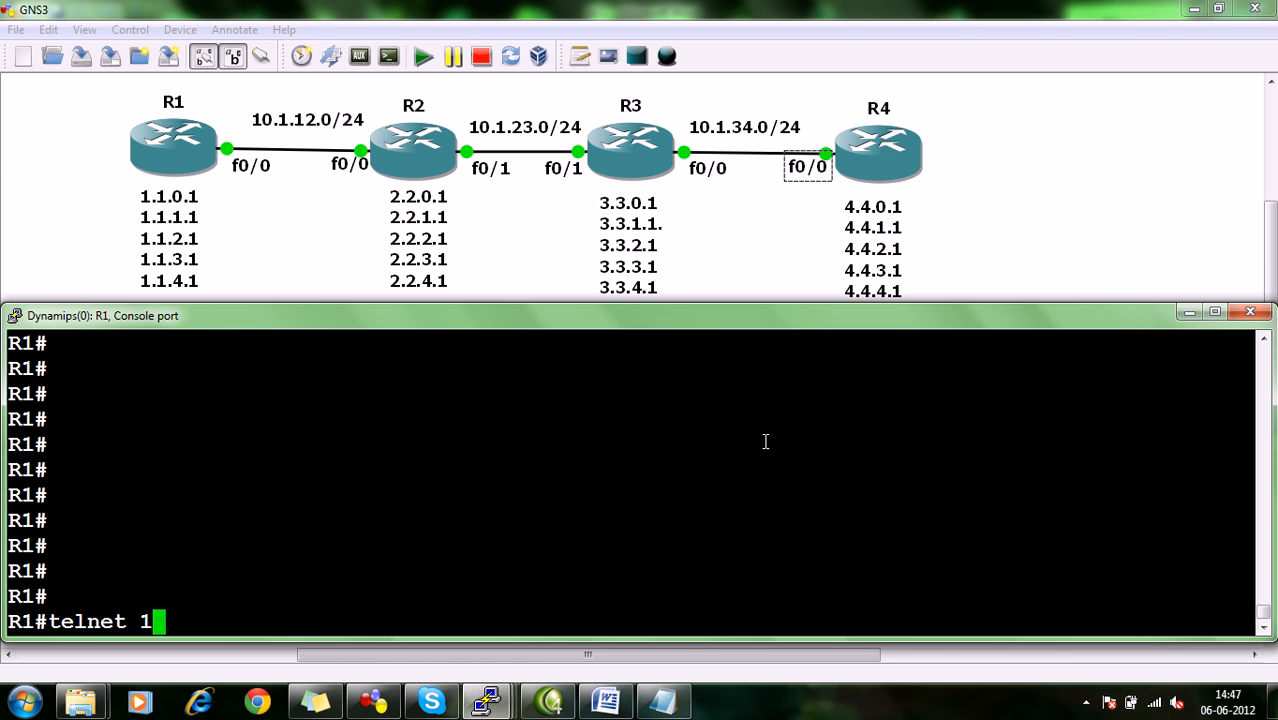
type("0.1.34.4")
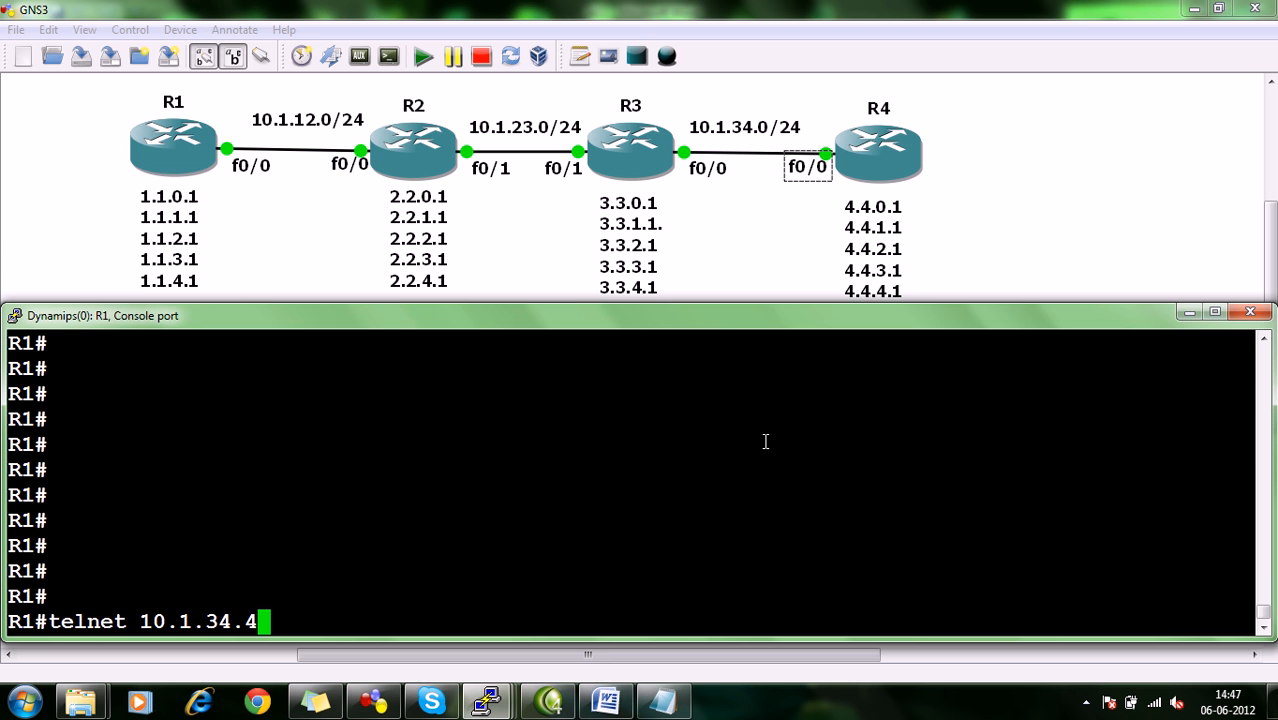
key("Return")
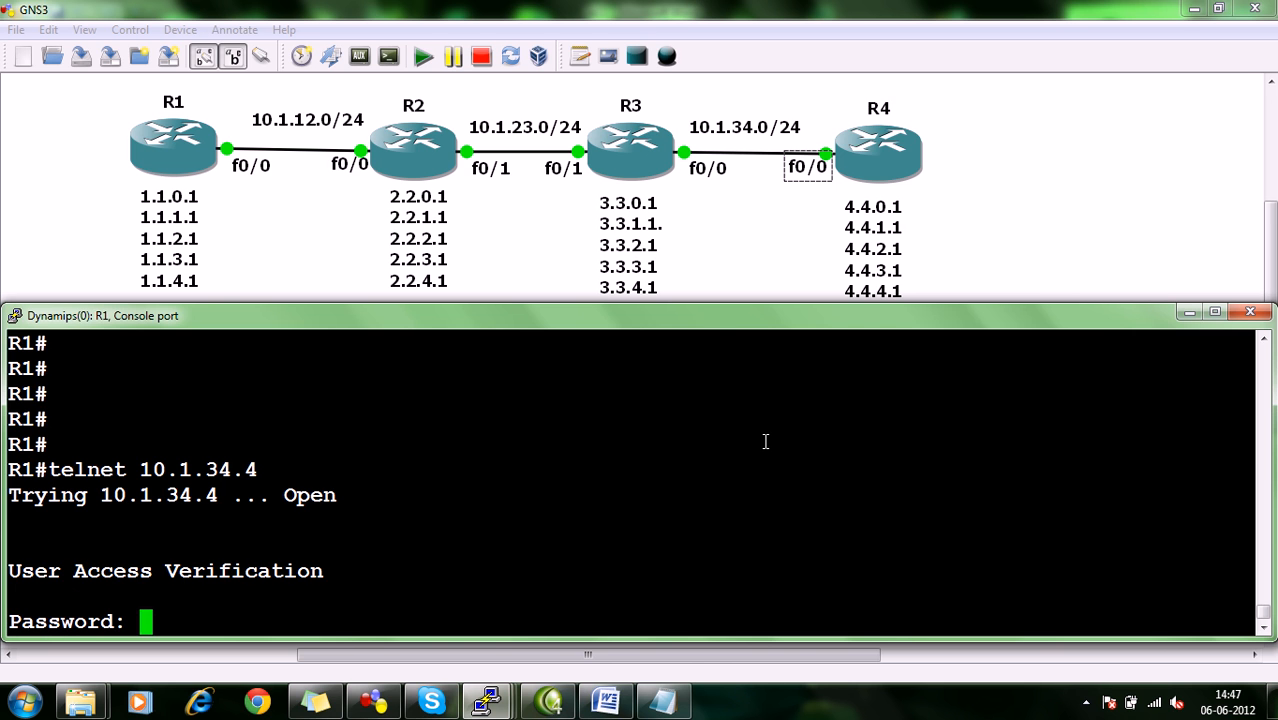
key("Return")
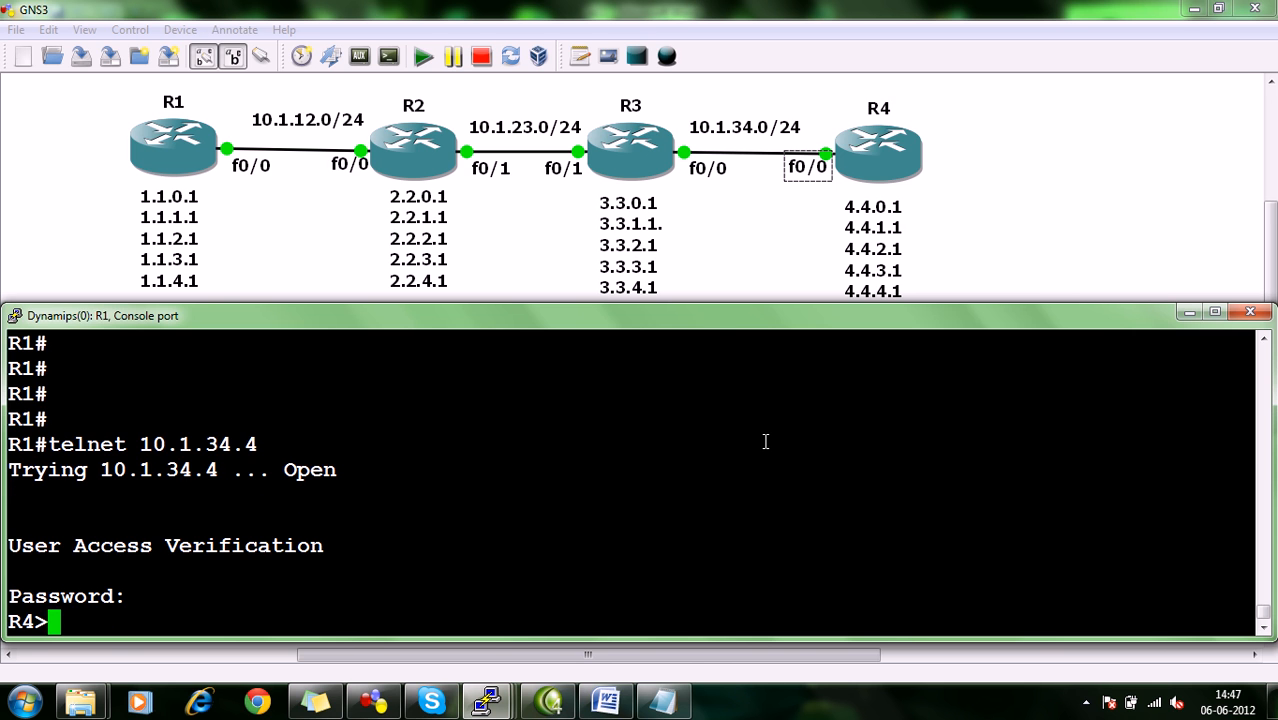
type("exit")
key("Return")
Telnet from R1 to R4's loopback 4.4.0.1, enter the login password, and exit the session.
type("telm")
key("BackSpace")
type("net ")
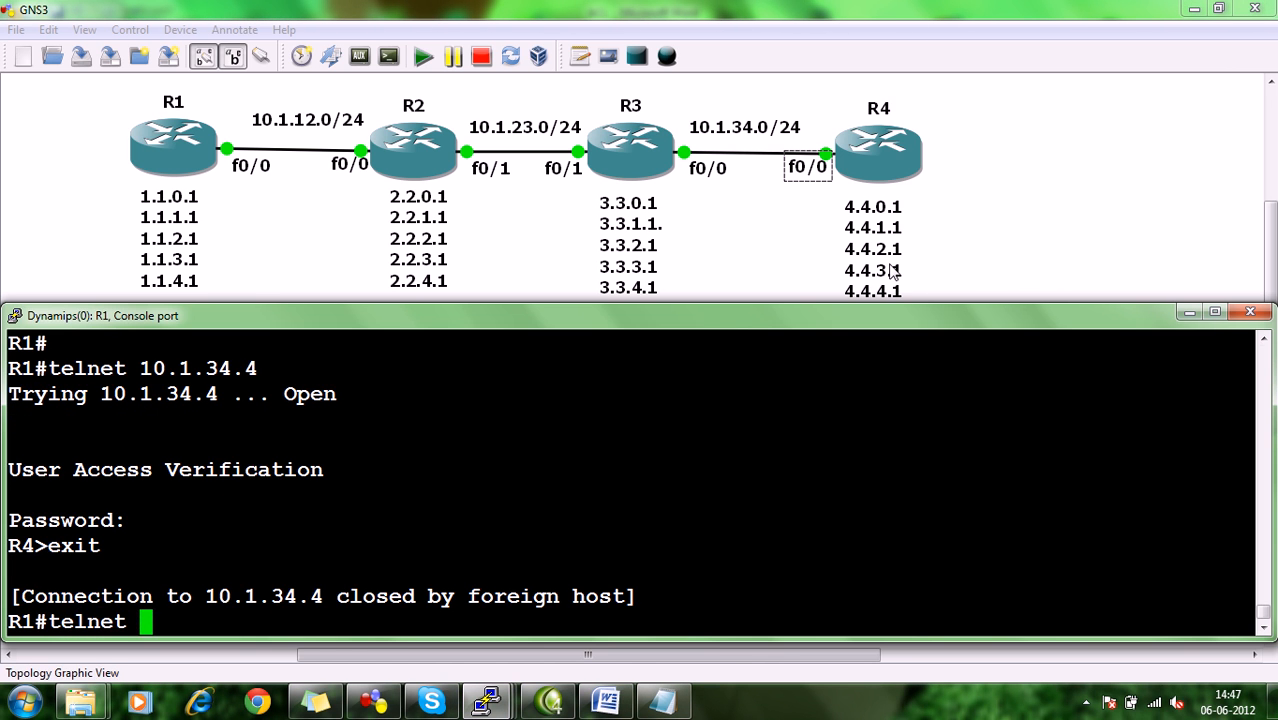
type("4.4.0.1")
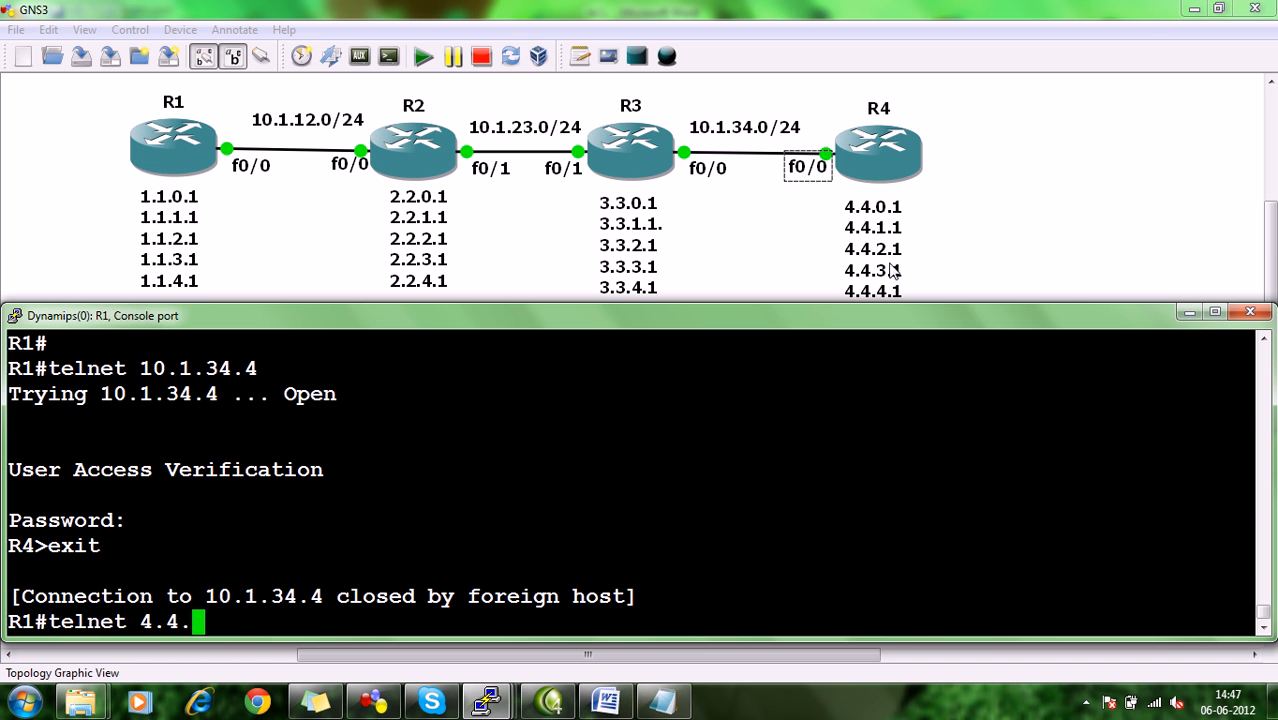
key("Return")
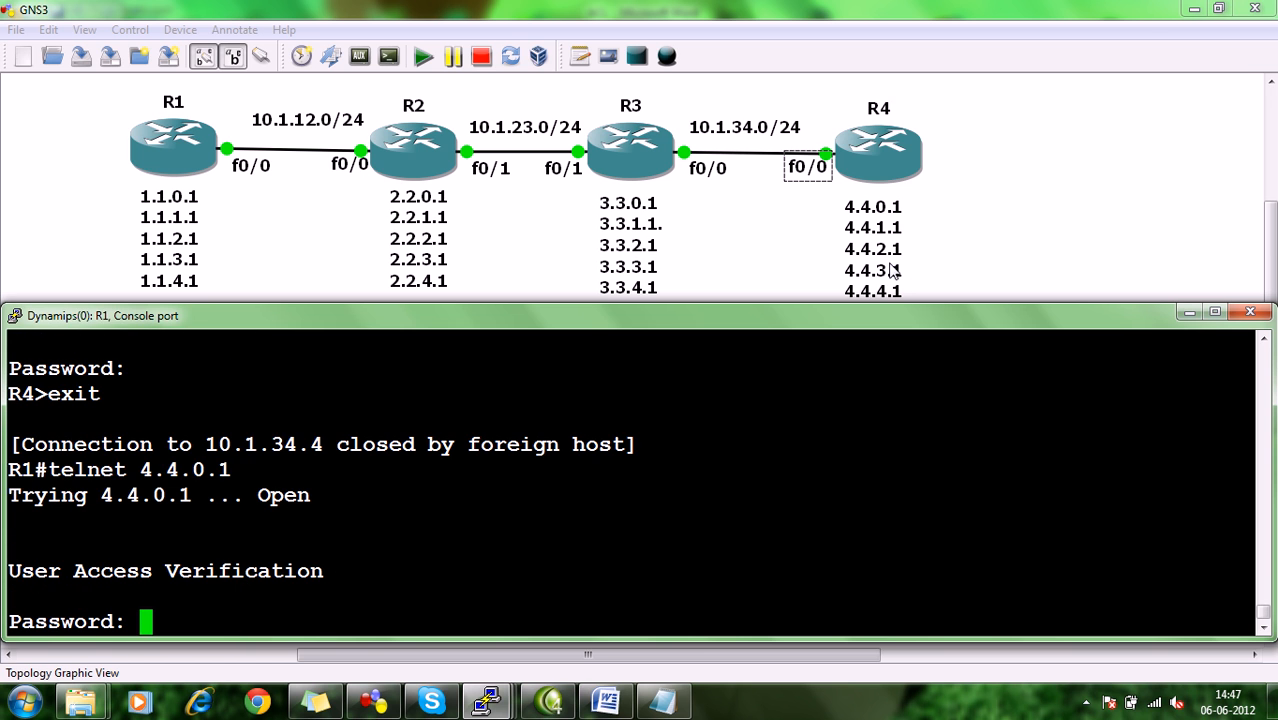
key("Return")
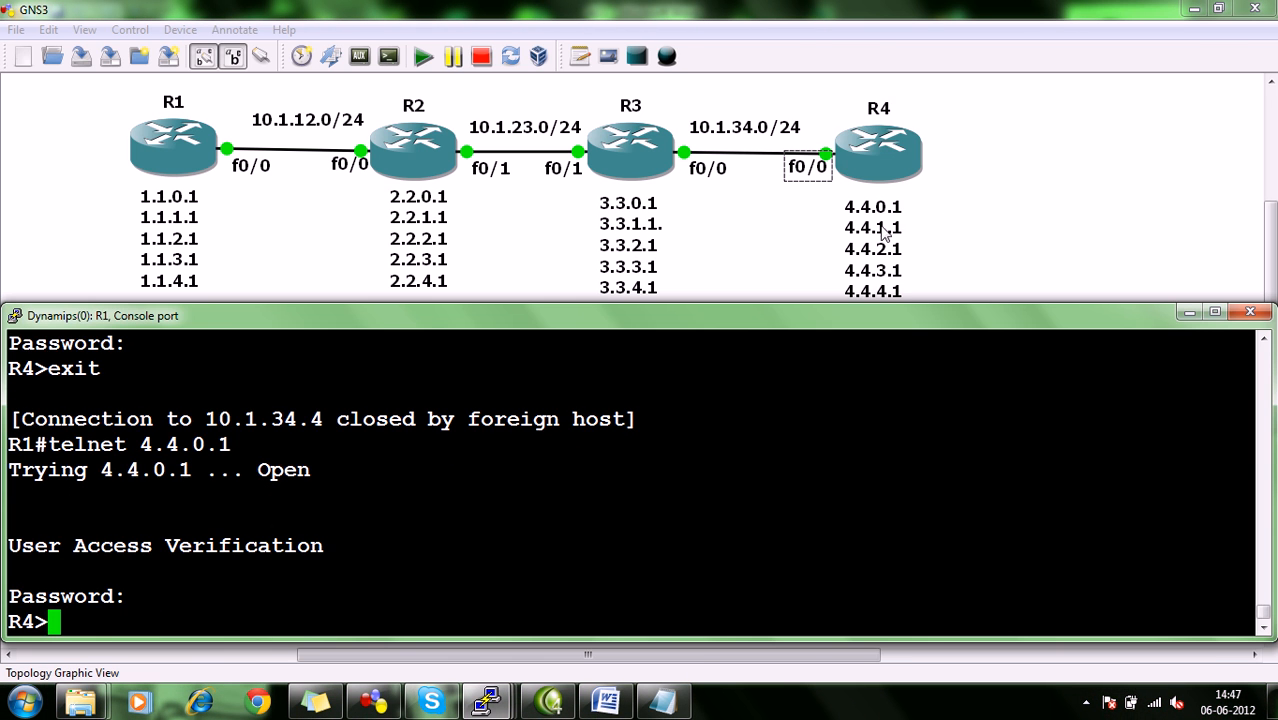
type("edxi")
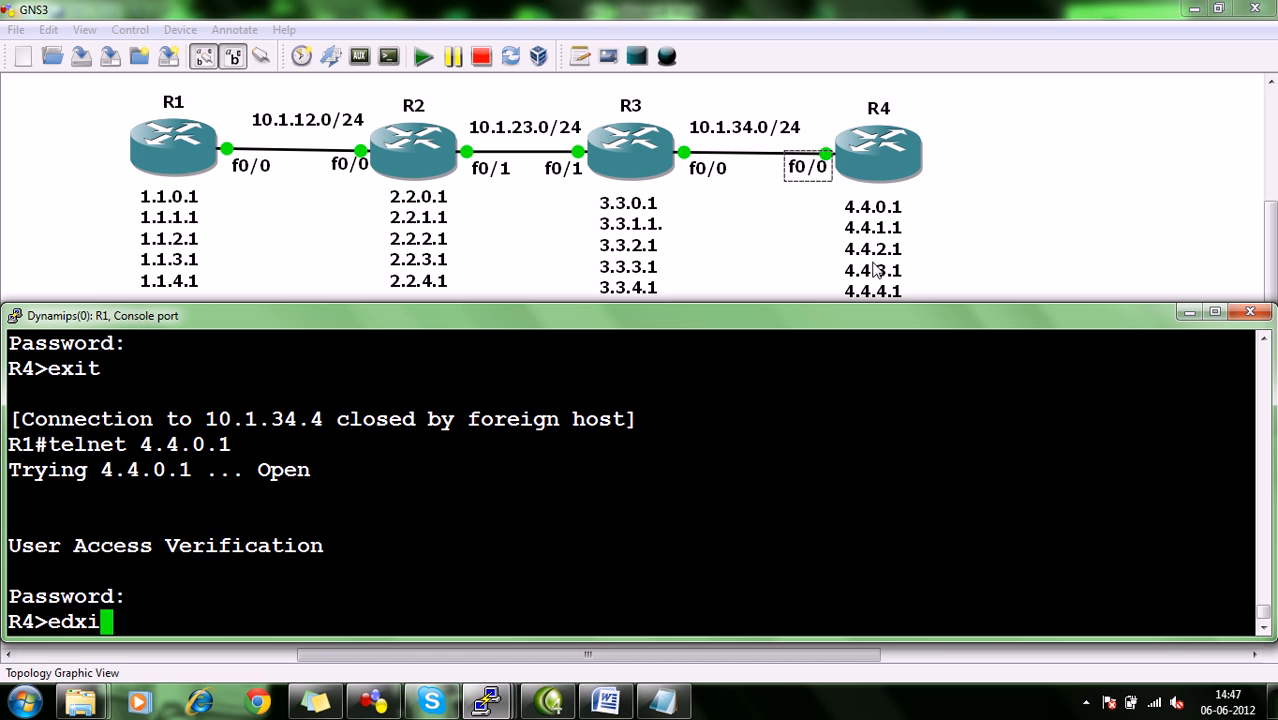
key("BackSpace")
key("BackSpace")
key("BackSpace")
type("xit")
key("Return")
List the options that can follow telnet 10.1.34.4 on R1.
type("telnet 10.1.34.4 so")
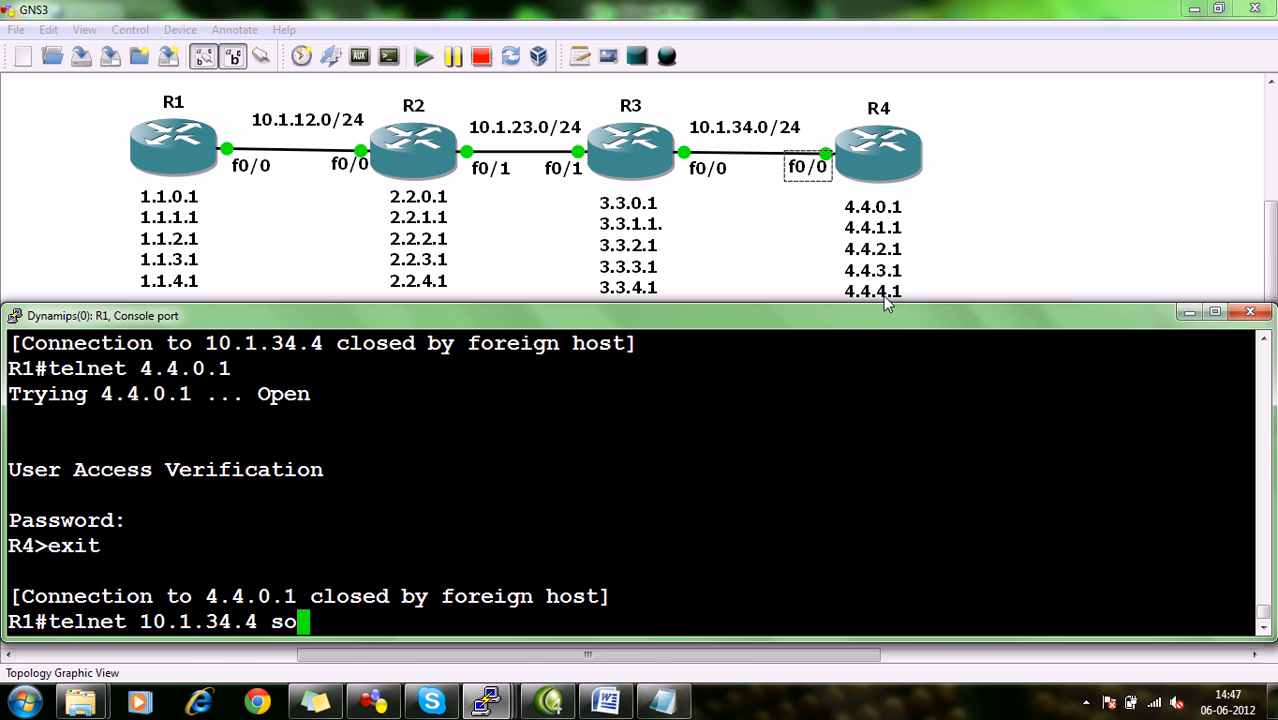
key("BackSpace")
key("BackSpace")
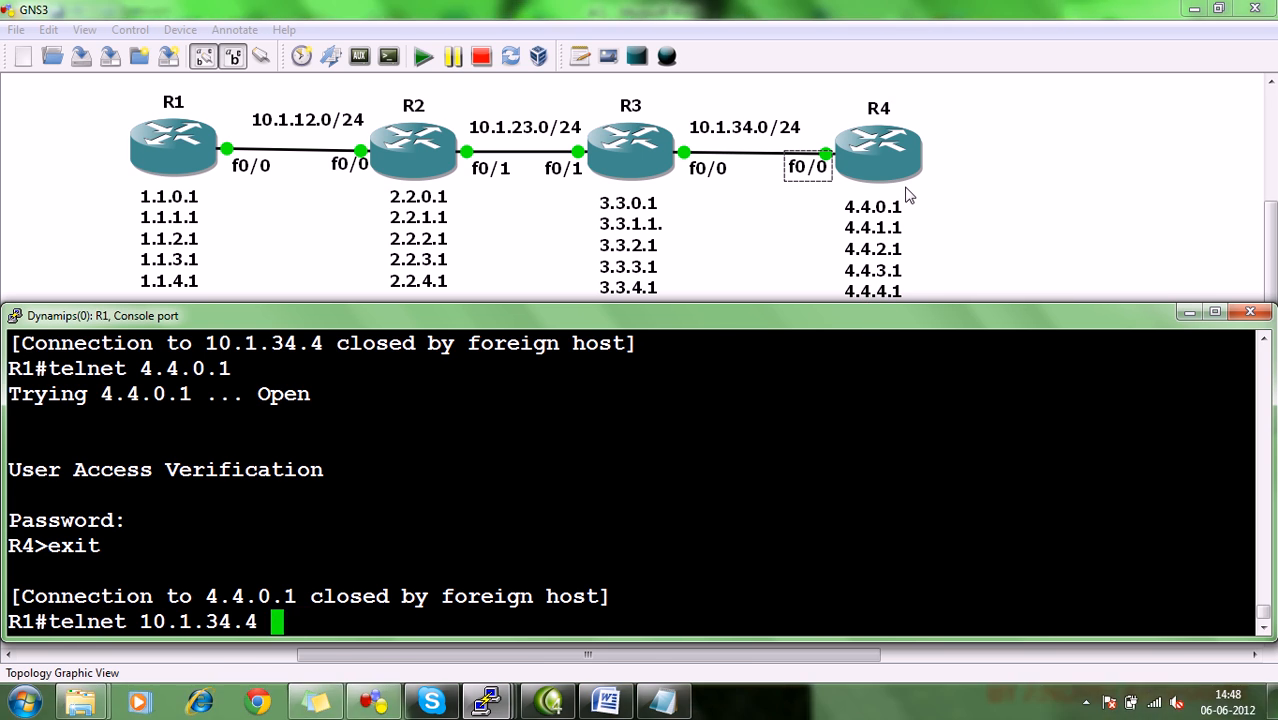
type("?")
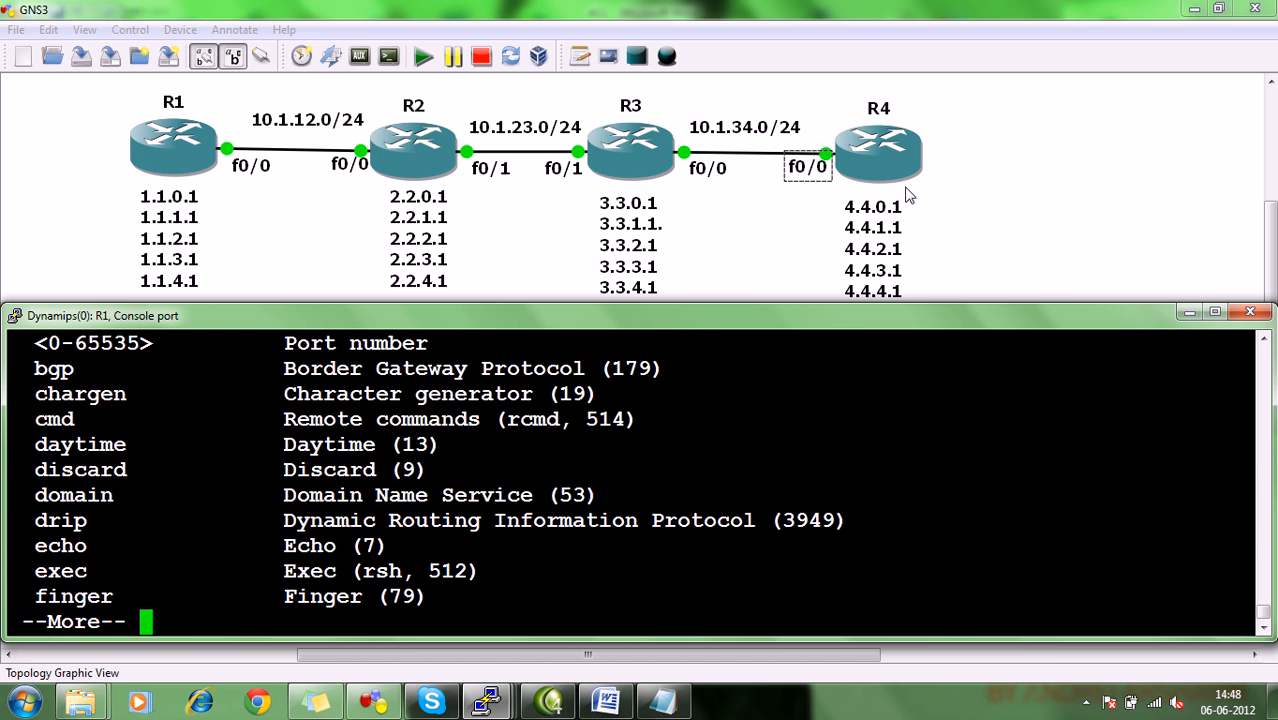
key("space")
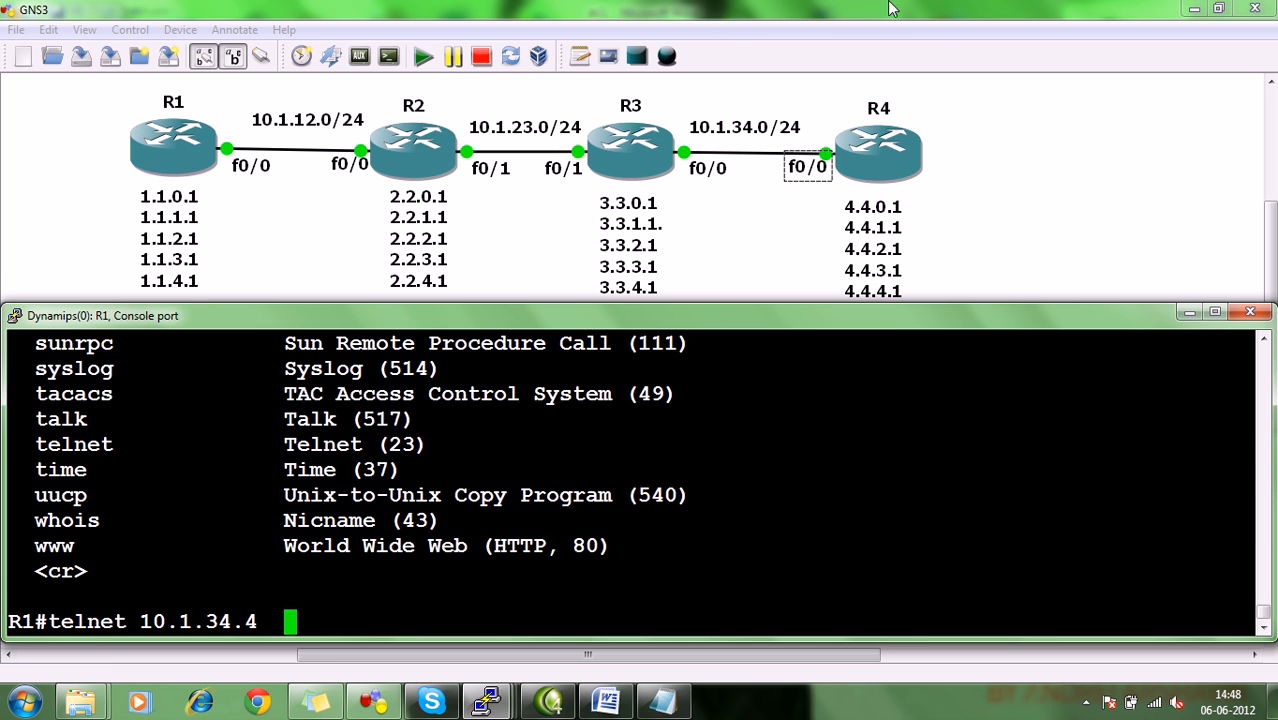
Reread task 4 in the ACL document and check R2's details in the GNS3 topology.
key("alt+Tab")
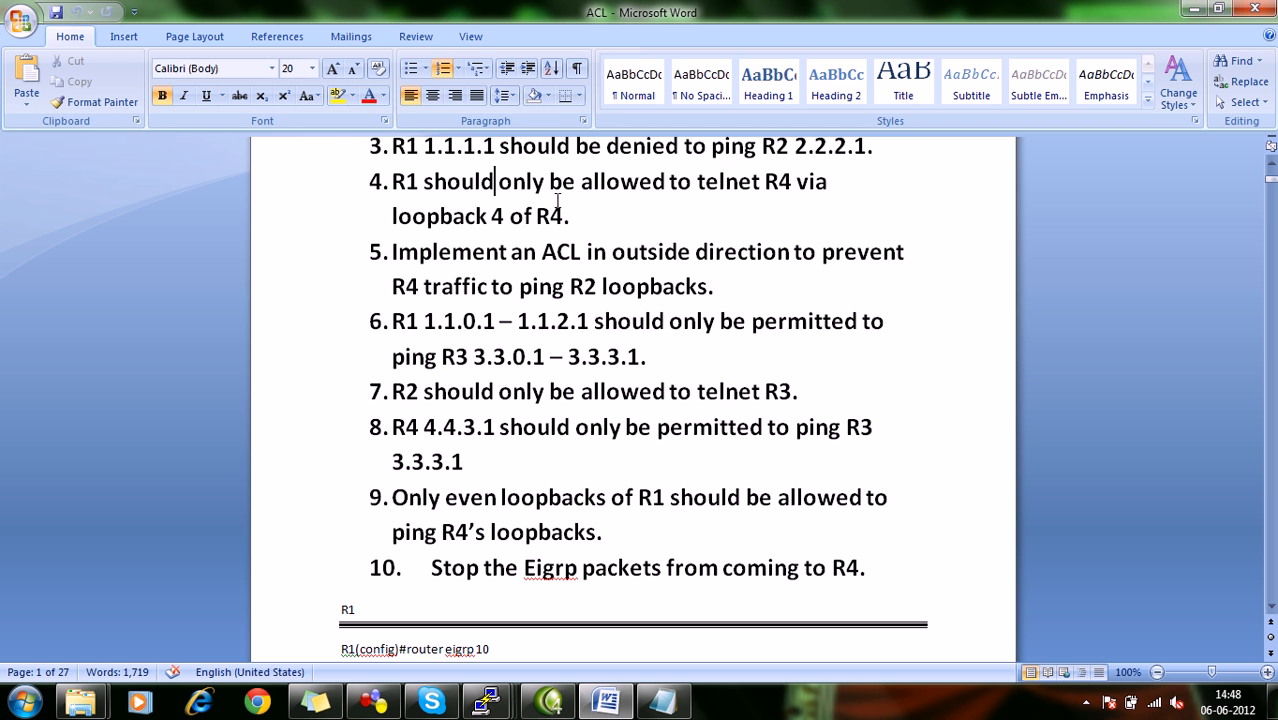
left_click(1193, 9)
left_click(950, 282)
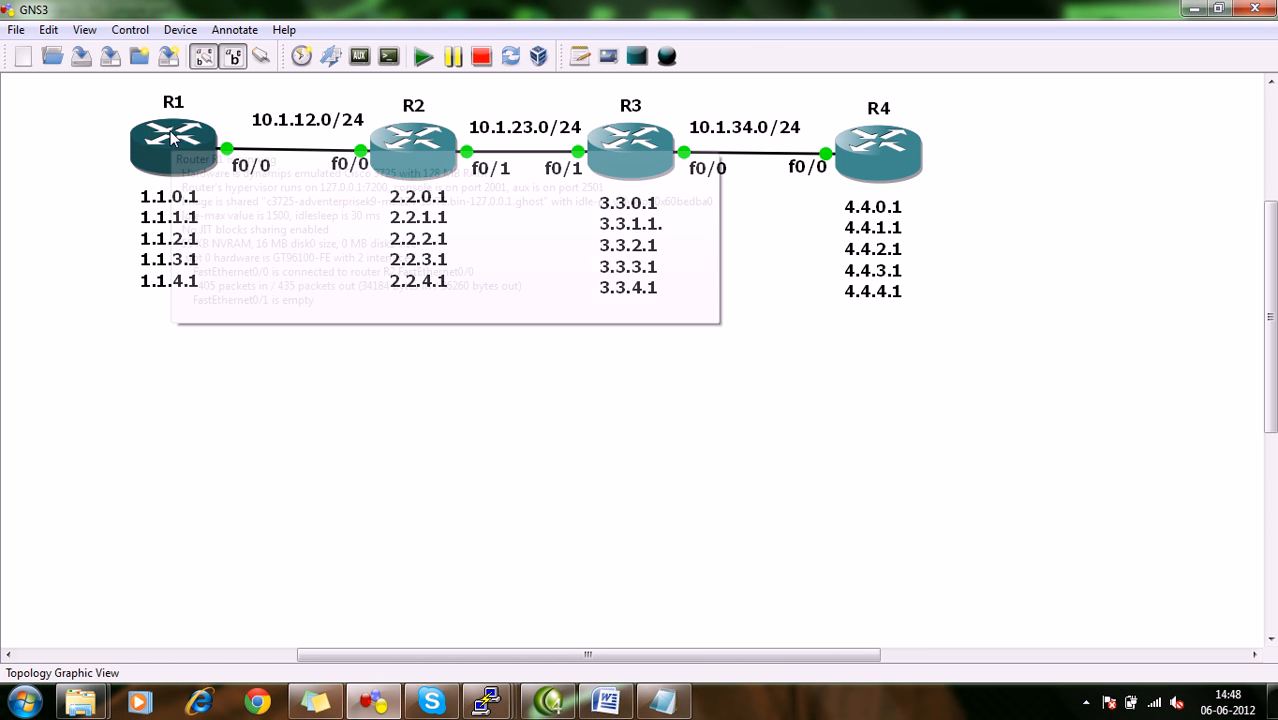
mouse_move(427, 150)
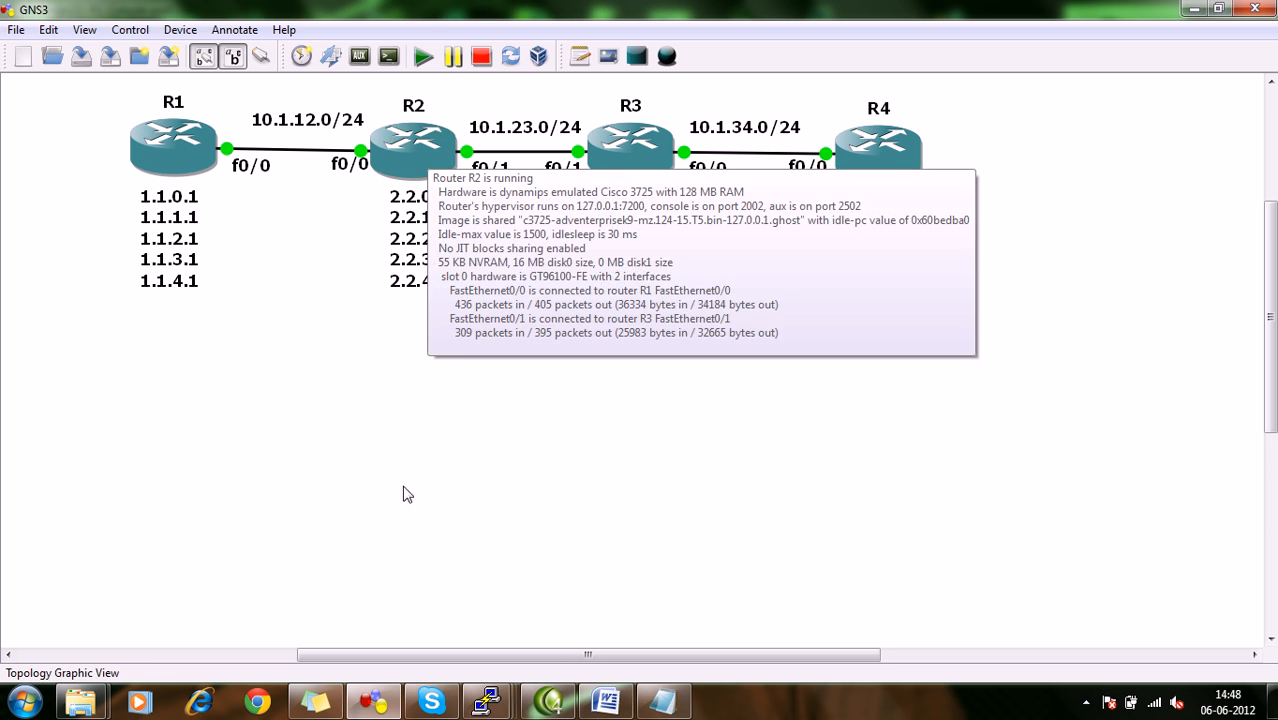
Enter global configuration mode from the terminal on R2's console.
mouse_move(476, 705)
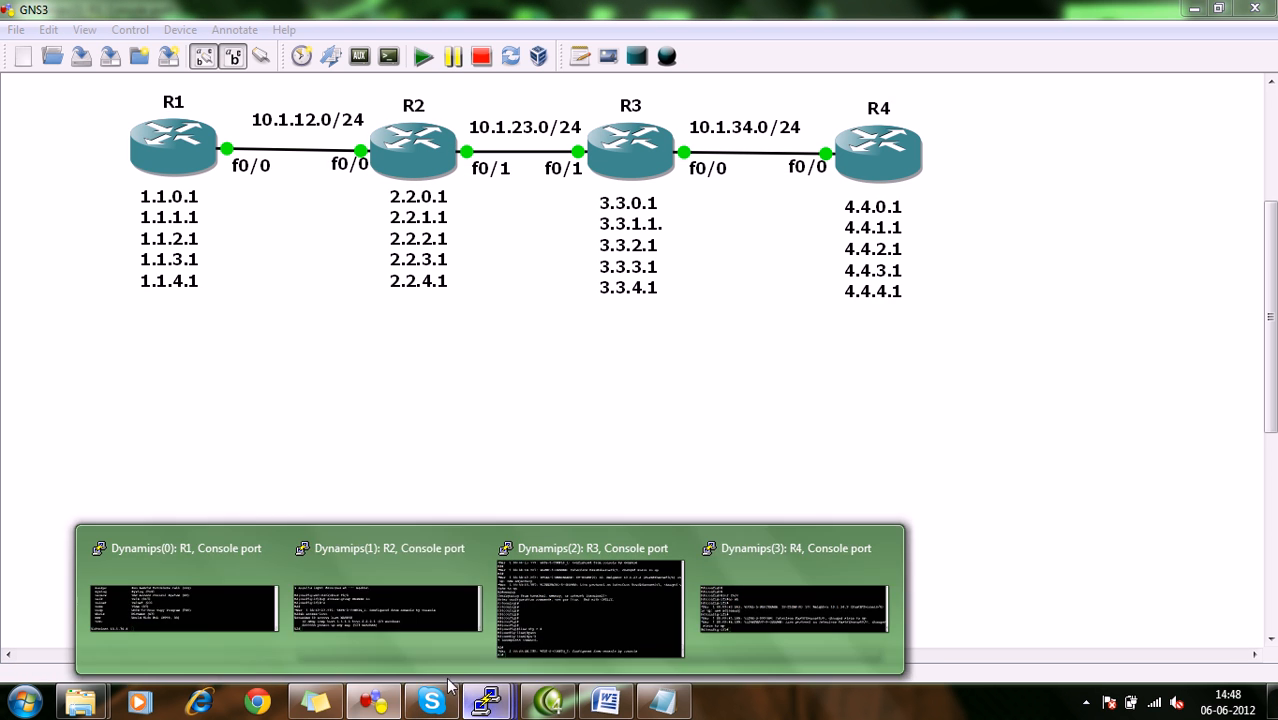
left_click(388, 590)
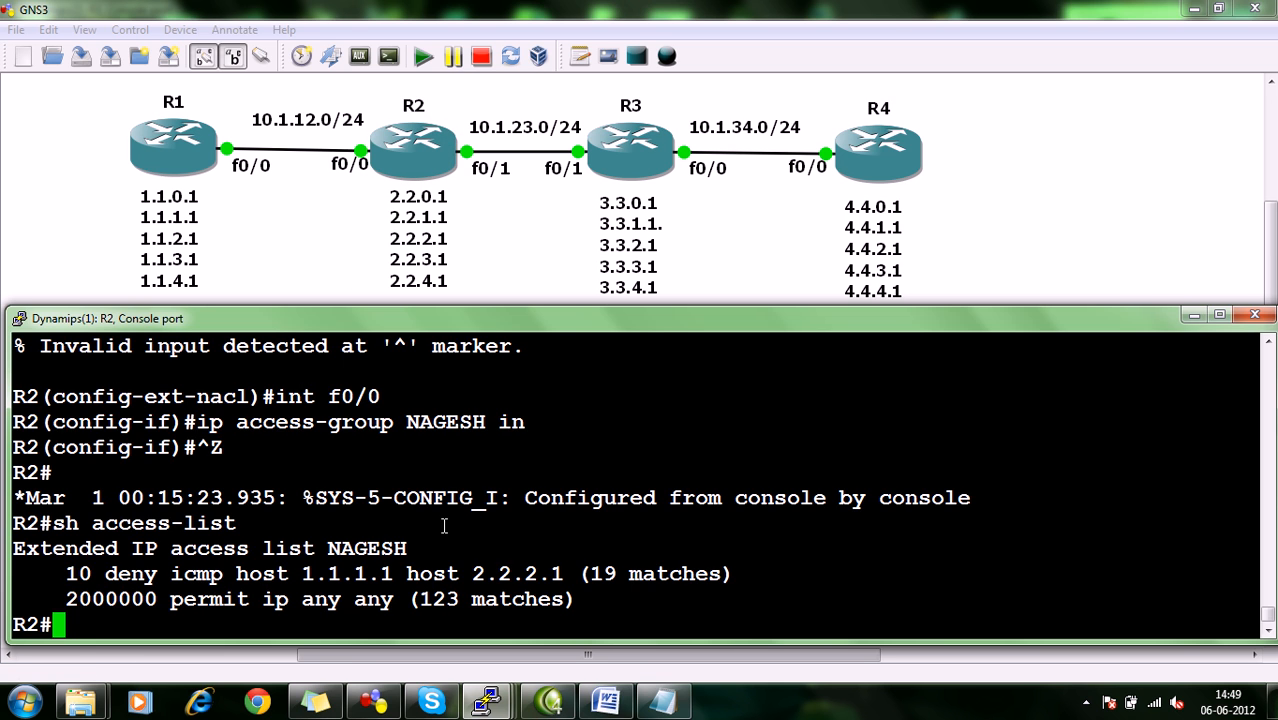
type("co")
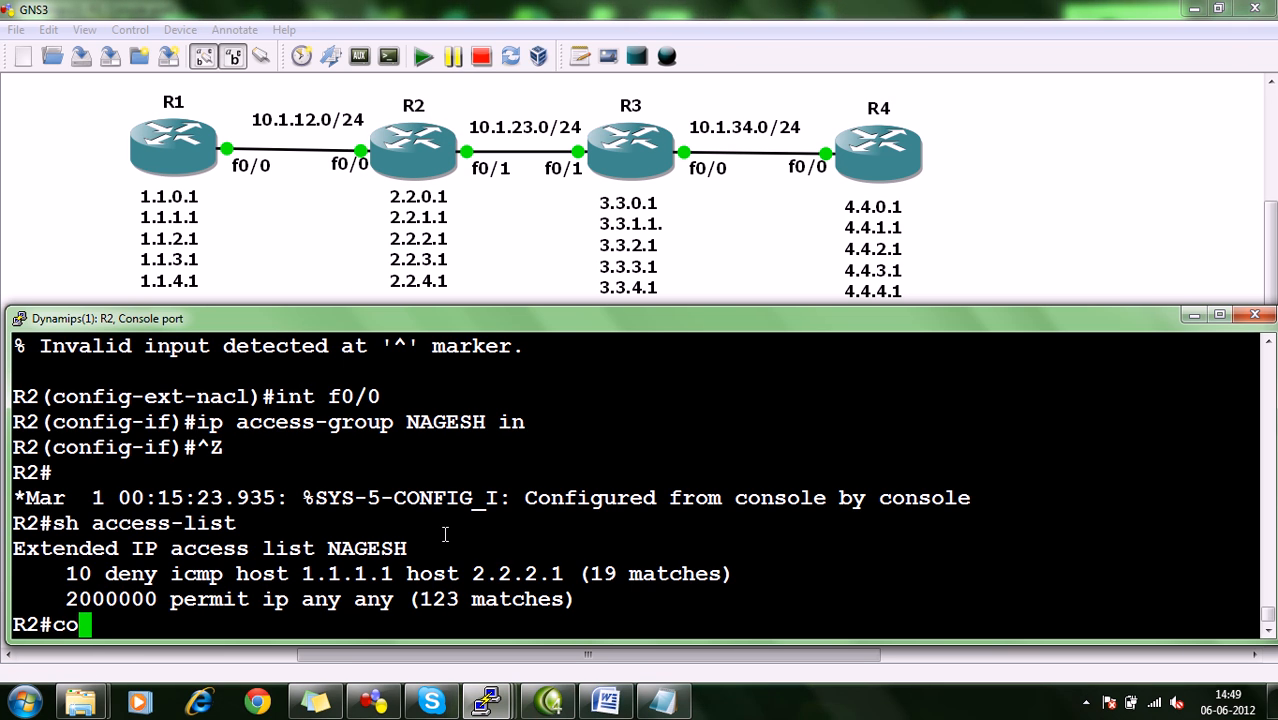
type("nfig")
key("Return")
key("Return")
key("Return")
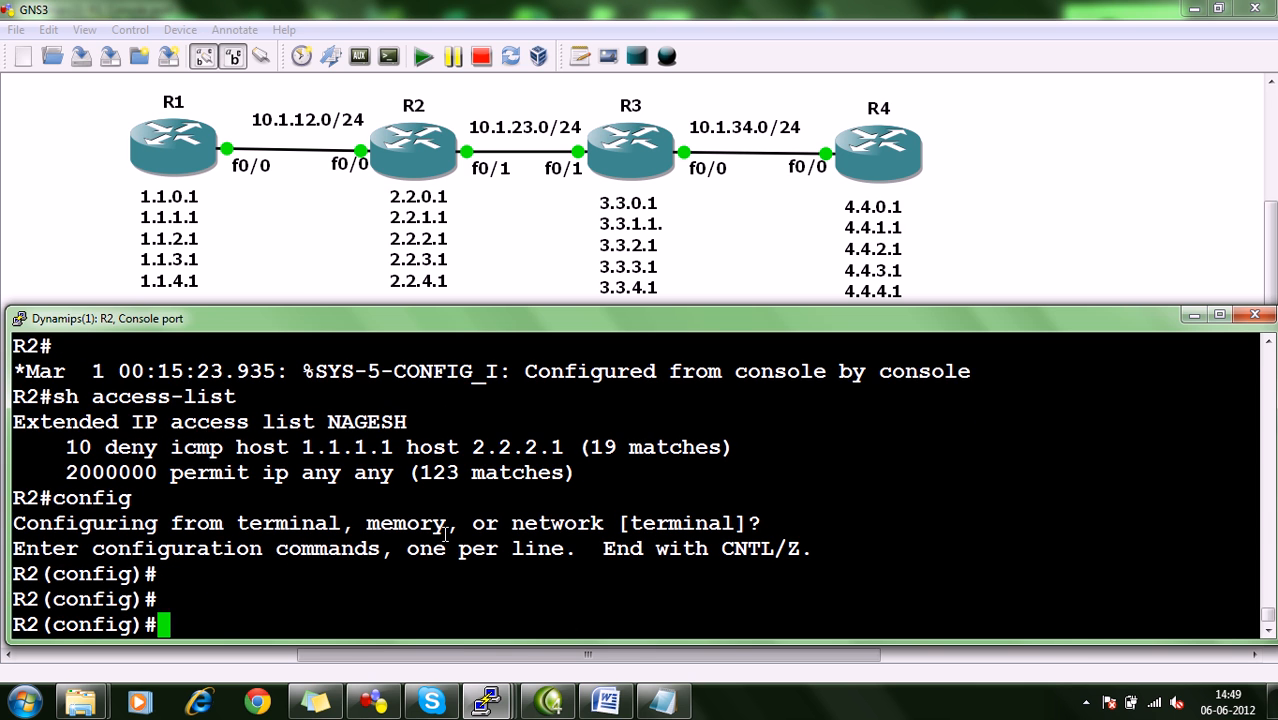
Open the existing extended named access list on R2 for editing with ip access-list ext.
type("ip acce")
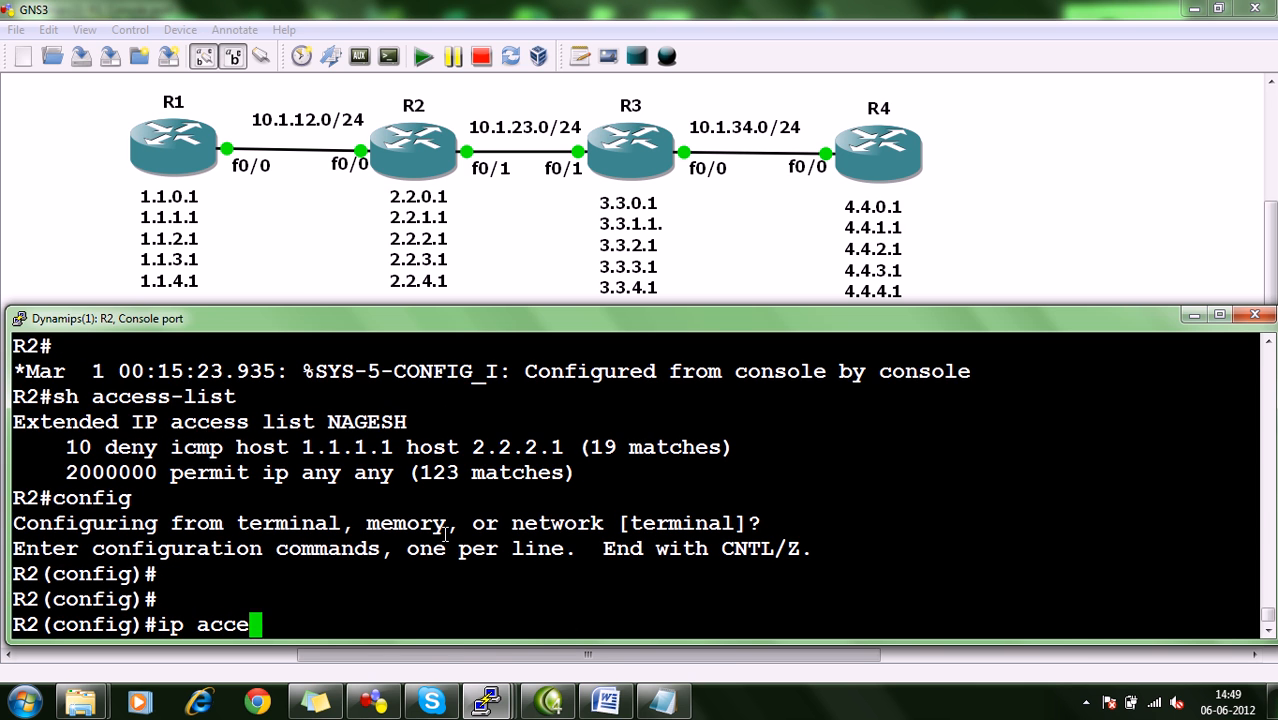
type("ss-list")
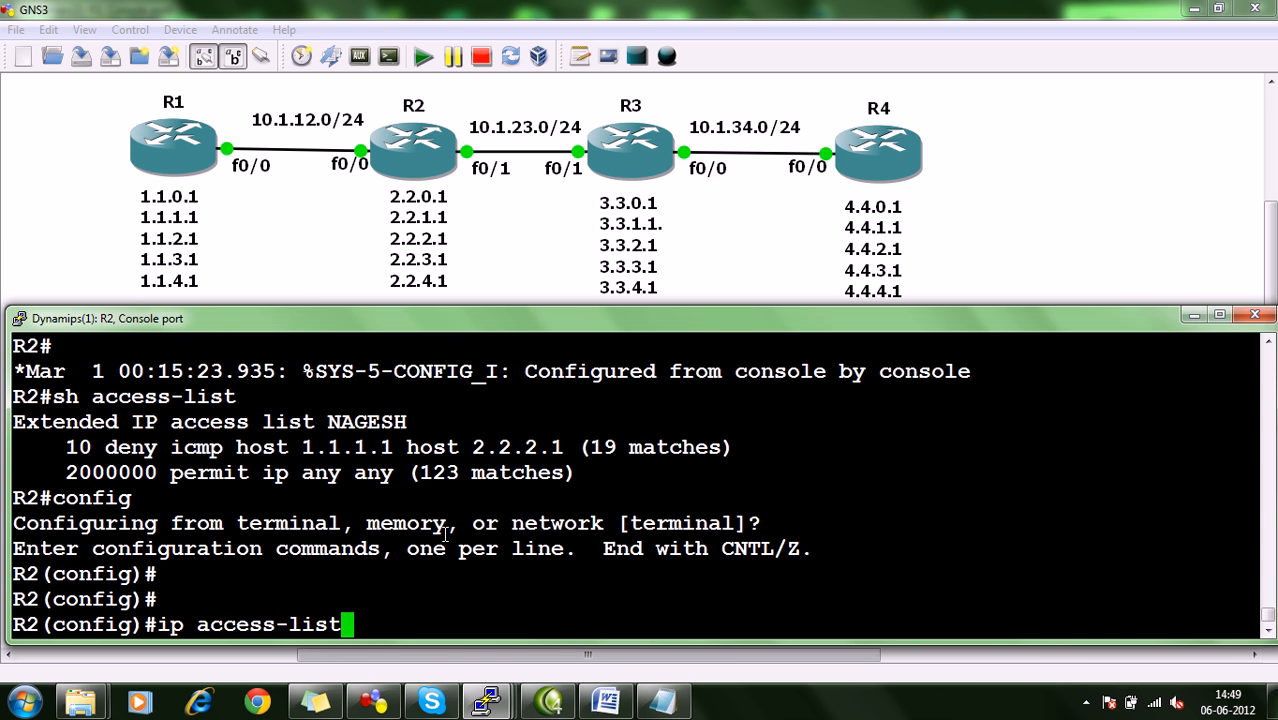
type(" ext ")
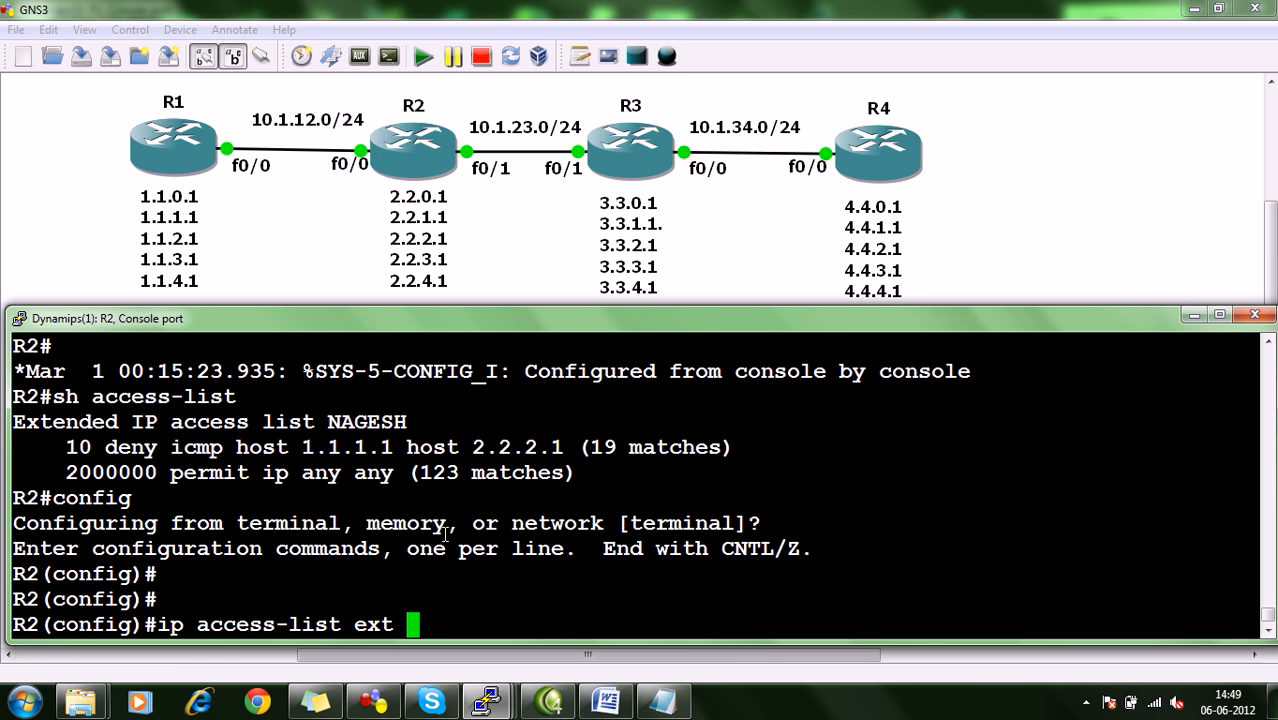
type("AGESH")
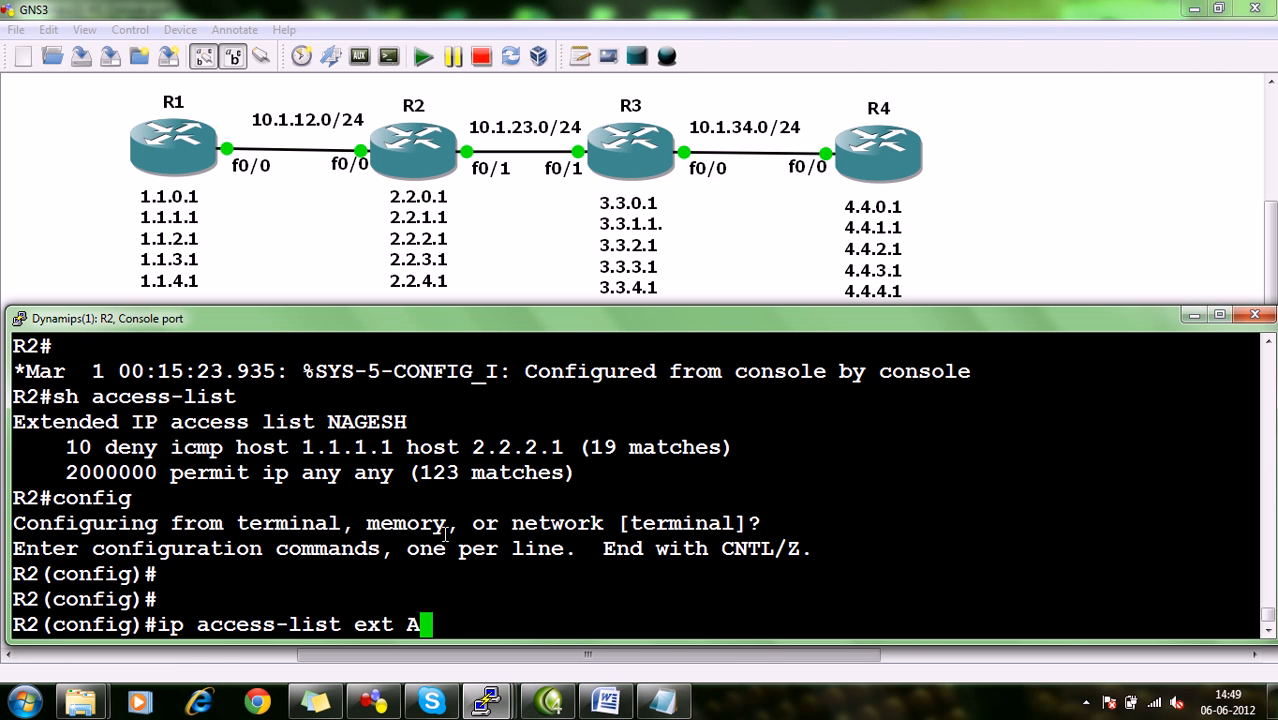
key("Left")
key("Left")
key("Left")
key("Left")
key("Left")
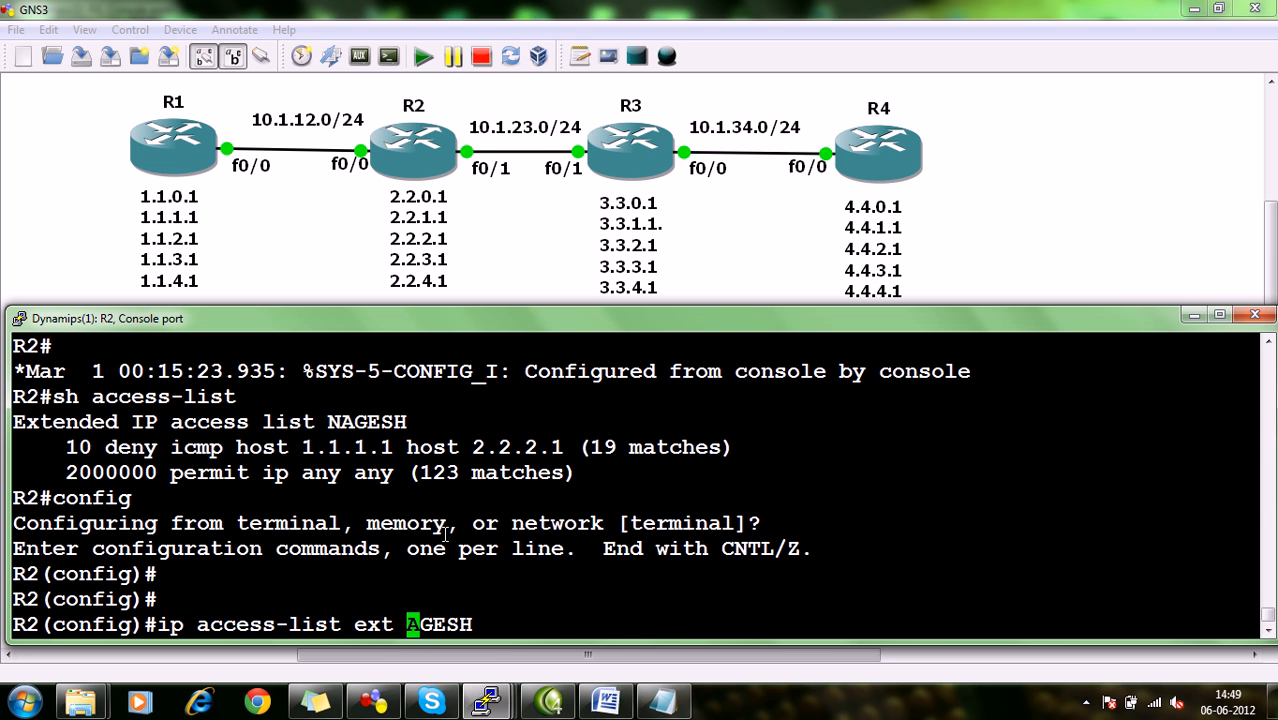
type("N")
key("Return")
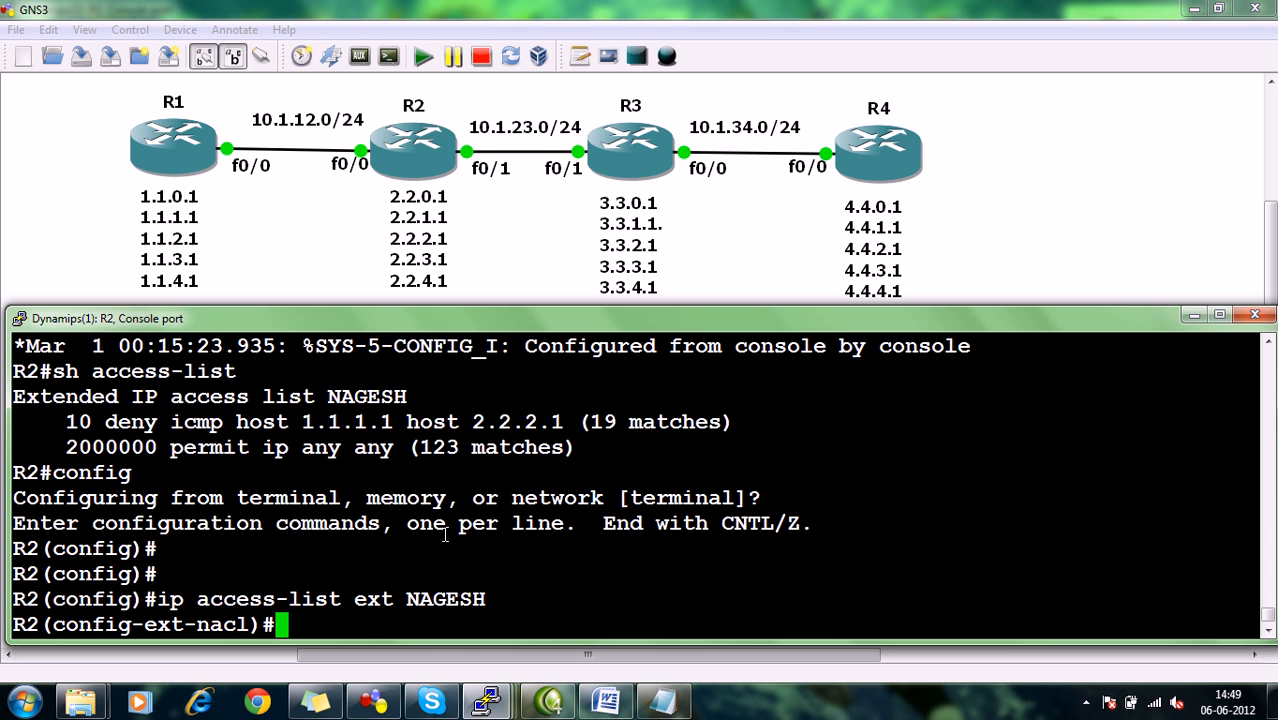
Add access list entry 20 denying TCP from host 10.1.12.1 to host 10.1.34.4 eq 23.
left_click_drag(64, 427, 92, 422)
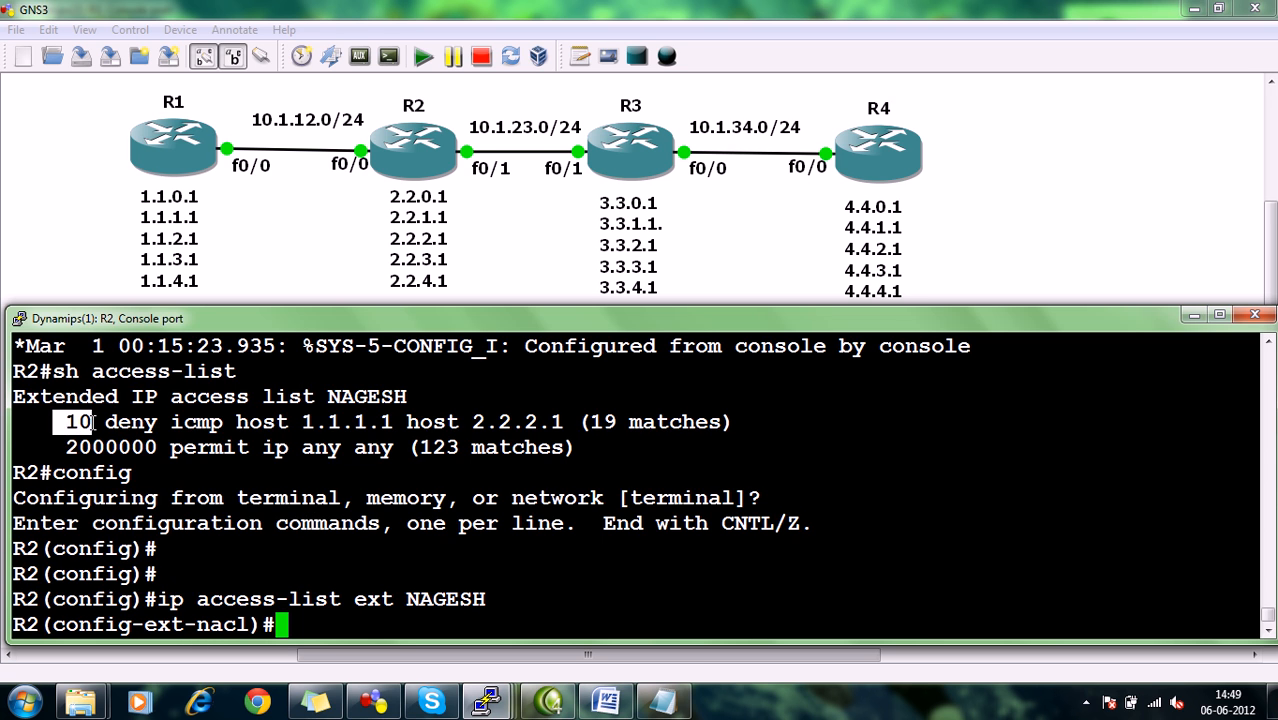
left_click(104, 422)
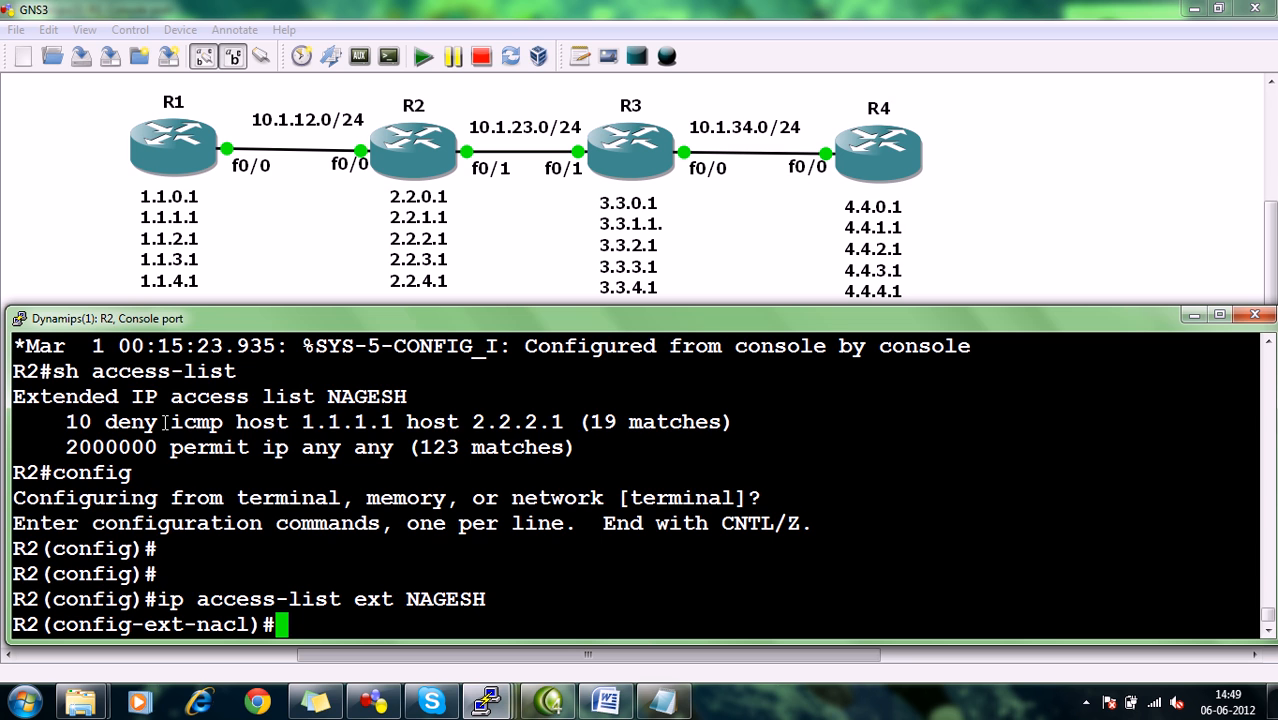
type("210")
key("BackSpace")
key("BackSpace")
type("0 ")
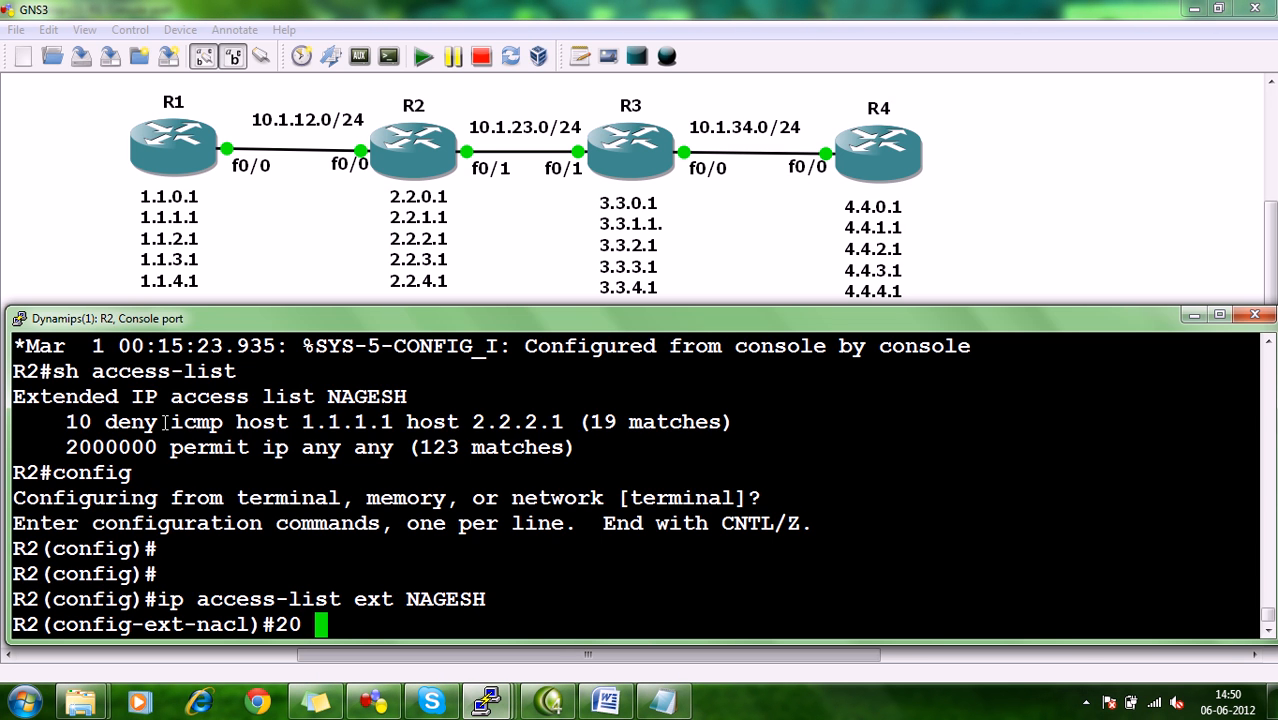
type("deny")
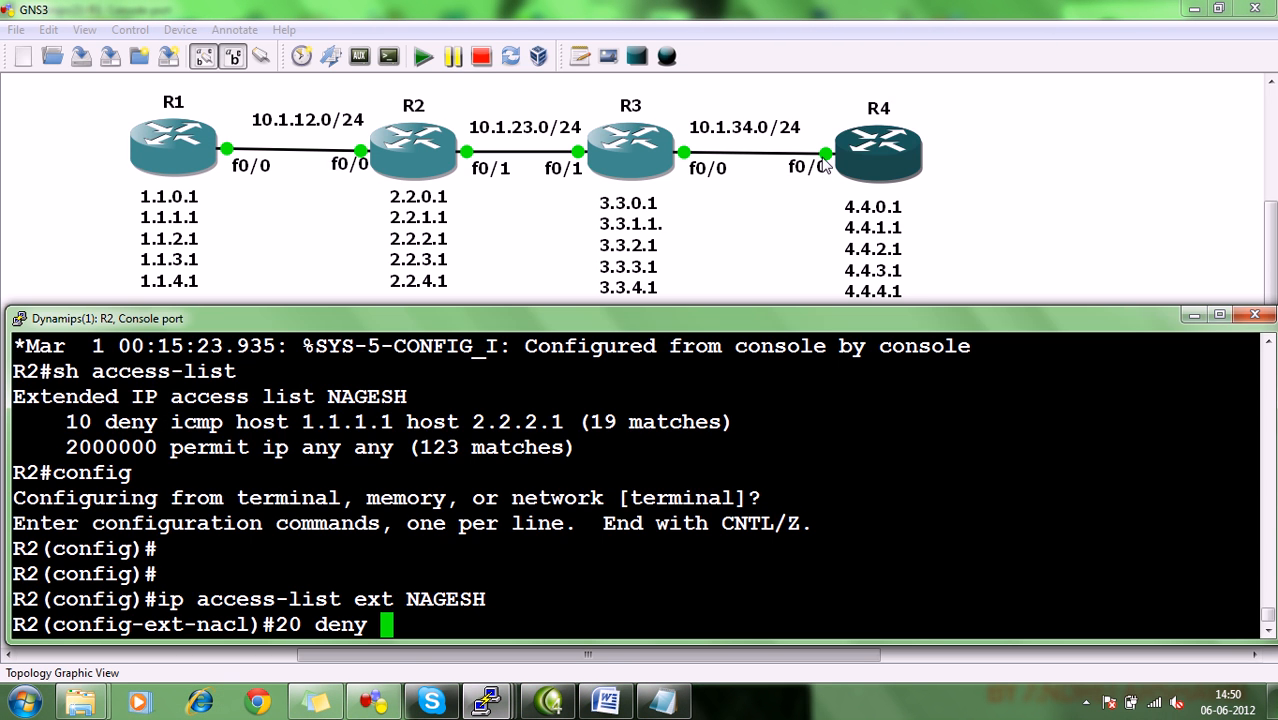
type("h")
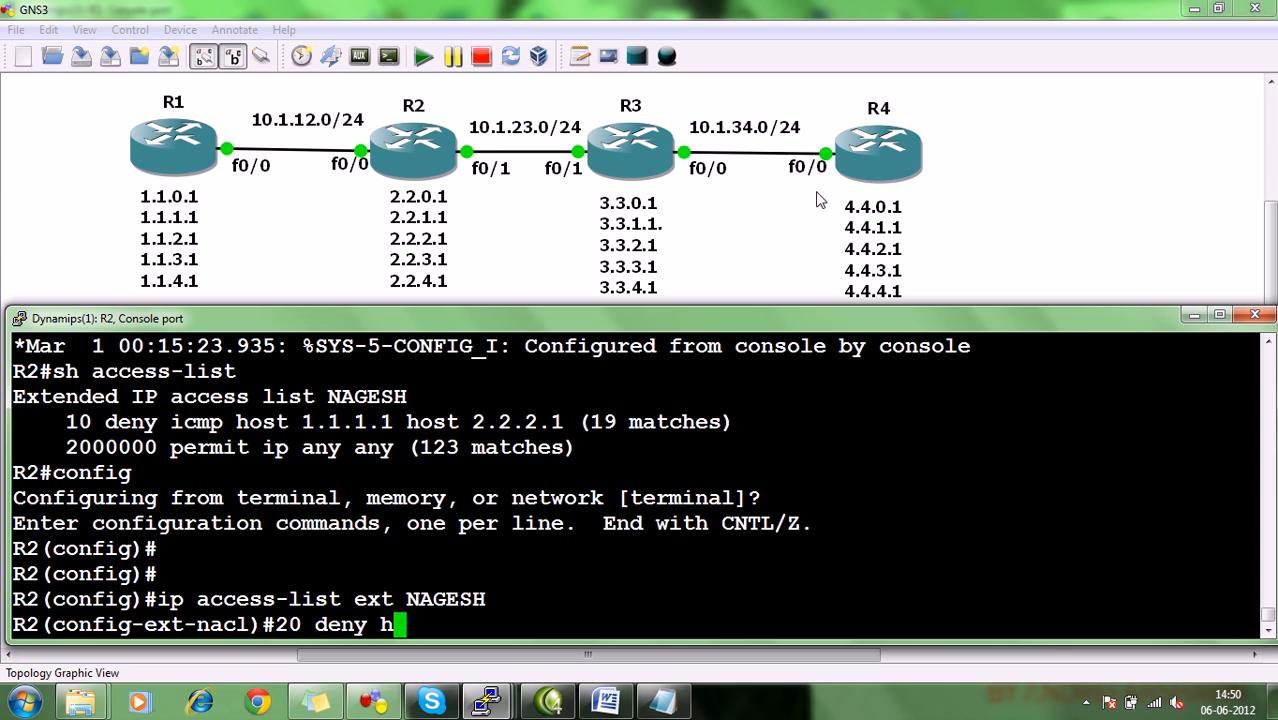
type("o 10")
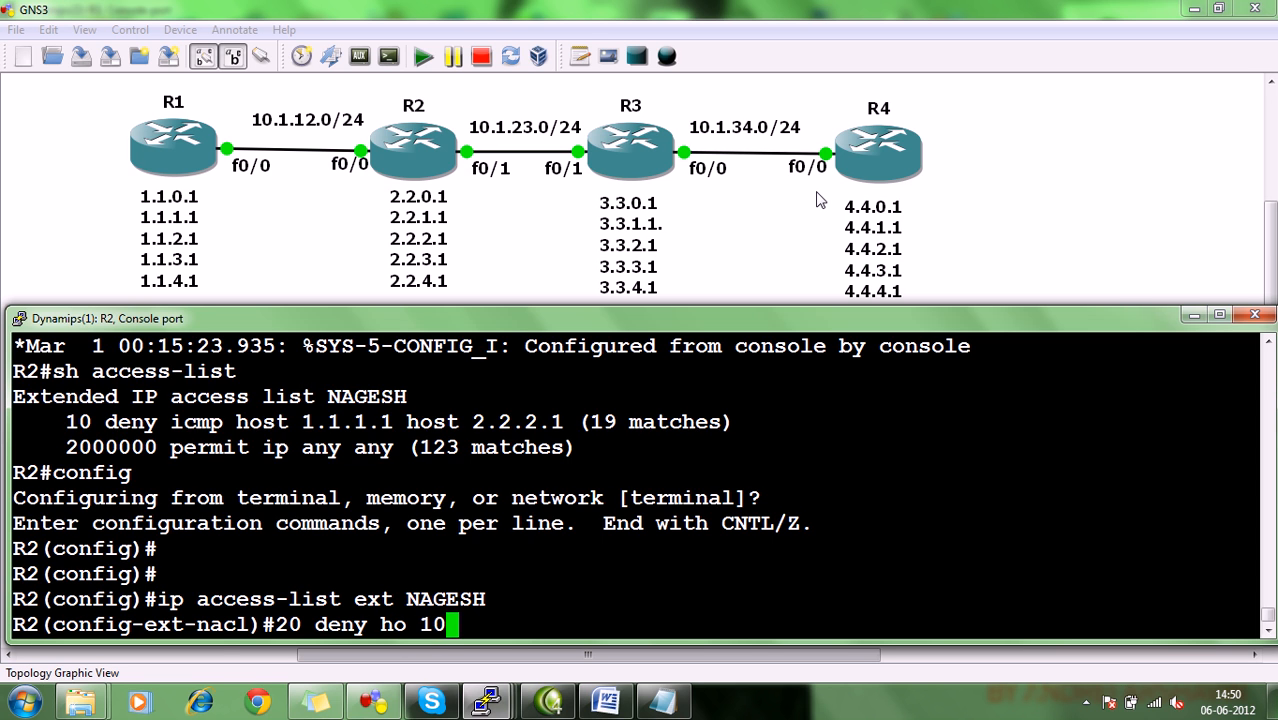
type(".1.12.1 ho 10.1.34.")
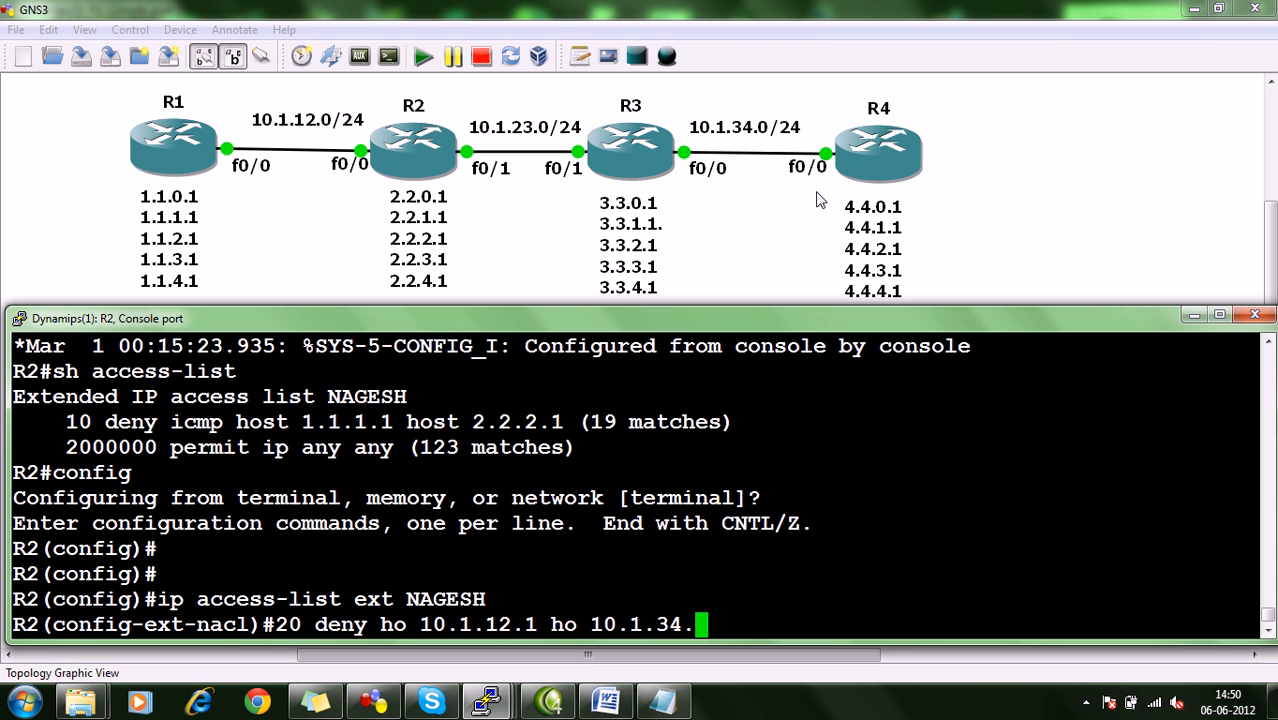
type("4")
key("Left")
key("Left")
key("Left")
key("Left")
key("Left")
key("Left")
key("Left")
key("Left")
key("Left")
key("Left")
key("Left")
key("Left")
key("Left")
key("Left")
key("Left")
key("Left")
key("Left")
key("Left")
key("Left")
key("Left")
type("tcp")
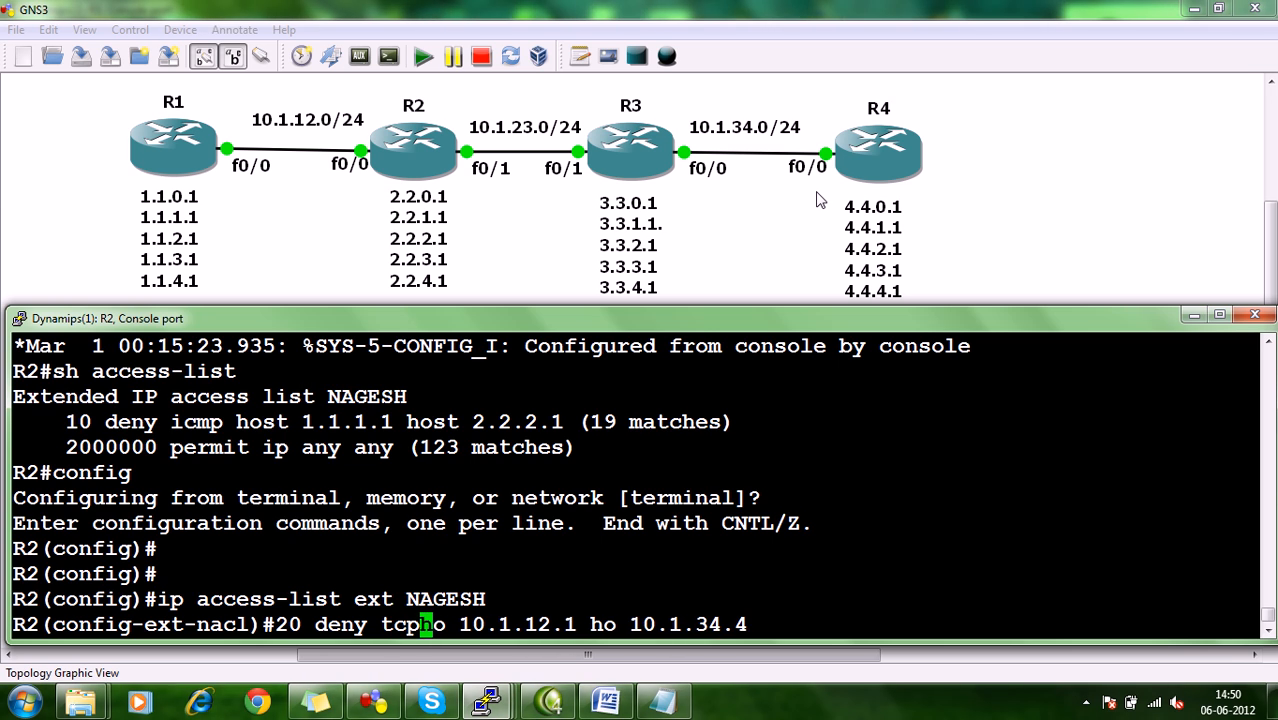
key("Right")
key("Right")
key("Right")
key("Right")
key("Right")
key("Right")
key("Right")
key("Right")
key("Right")
key("Right")
key("Right")
key("Right")
key("Right")
key("Right")
key("Right")
key("Right")
key("Right")
key("Right")
key("Right")
key("Right")
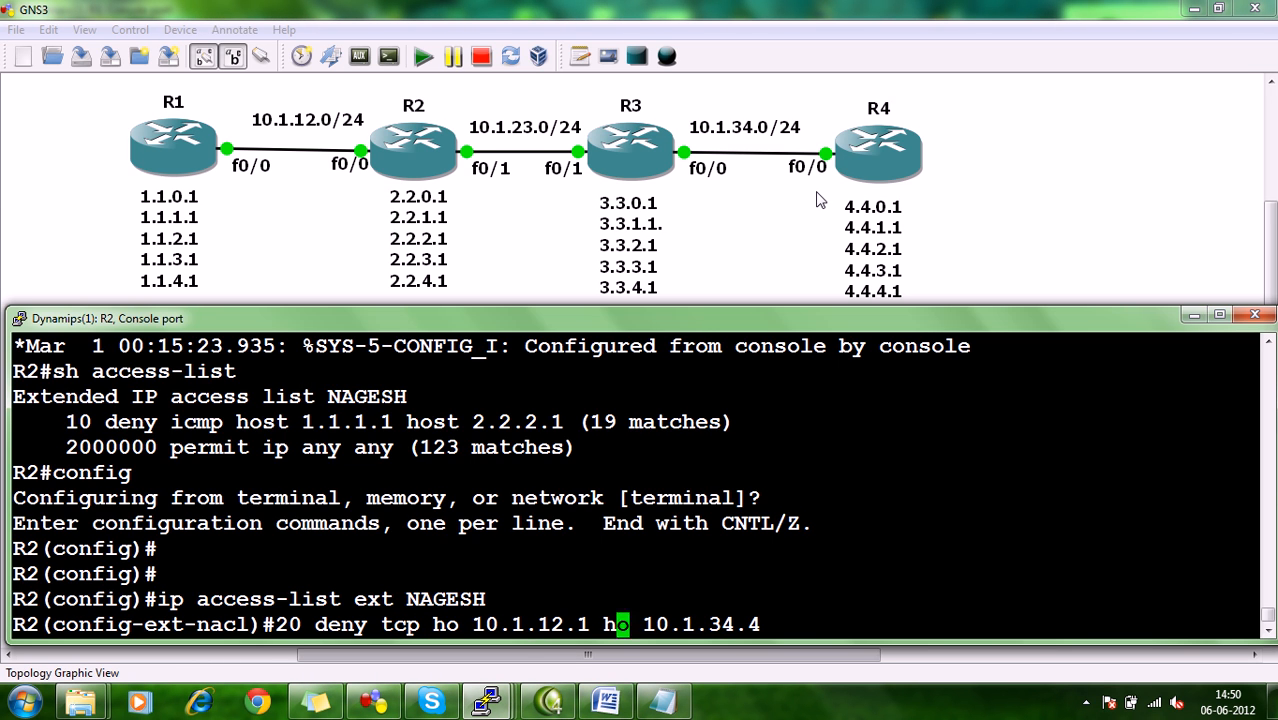
type("eq ")
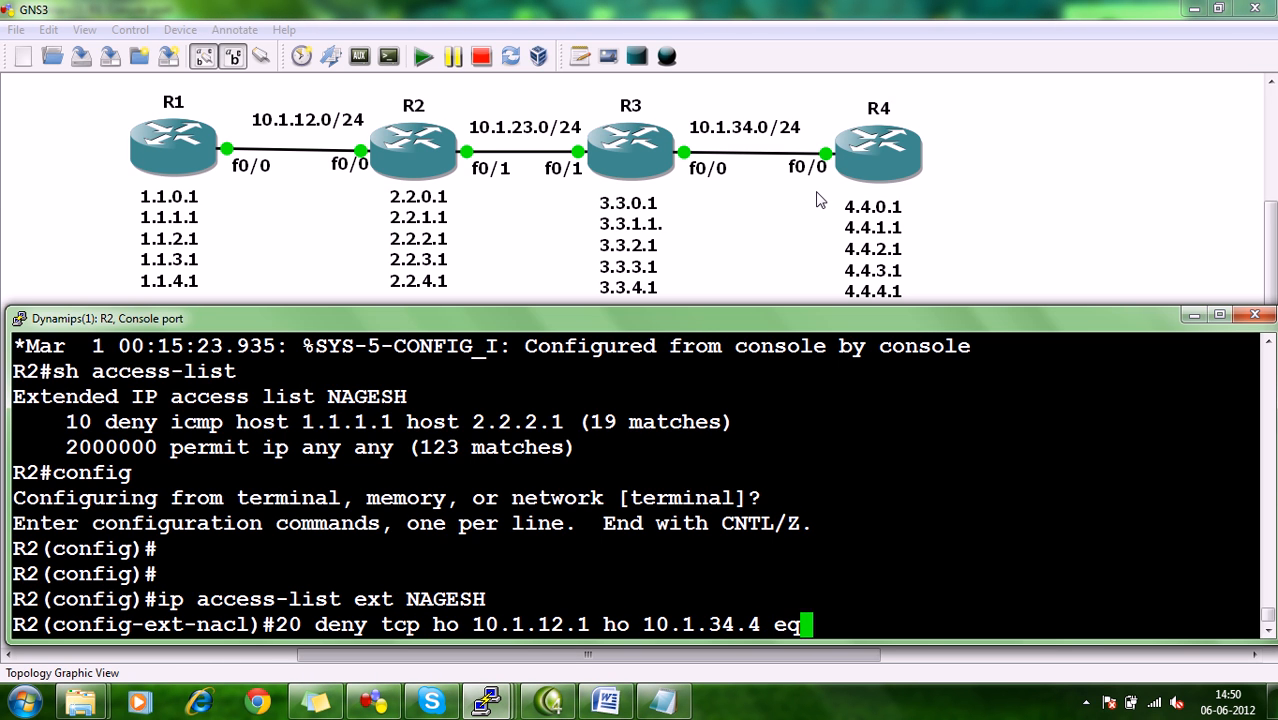
type("23")
key("Return")
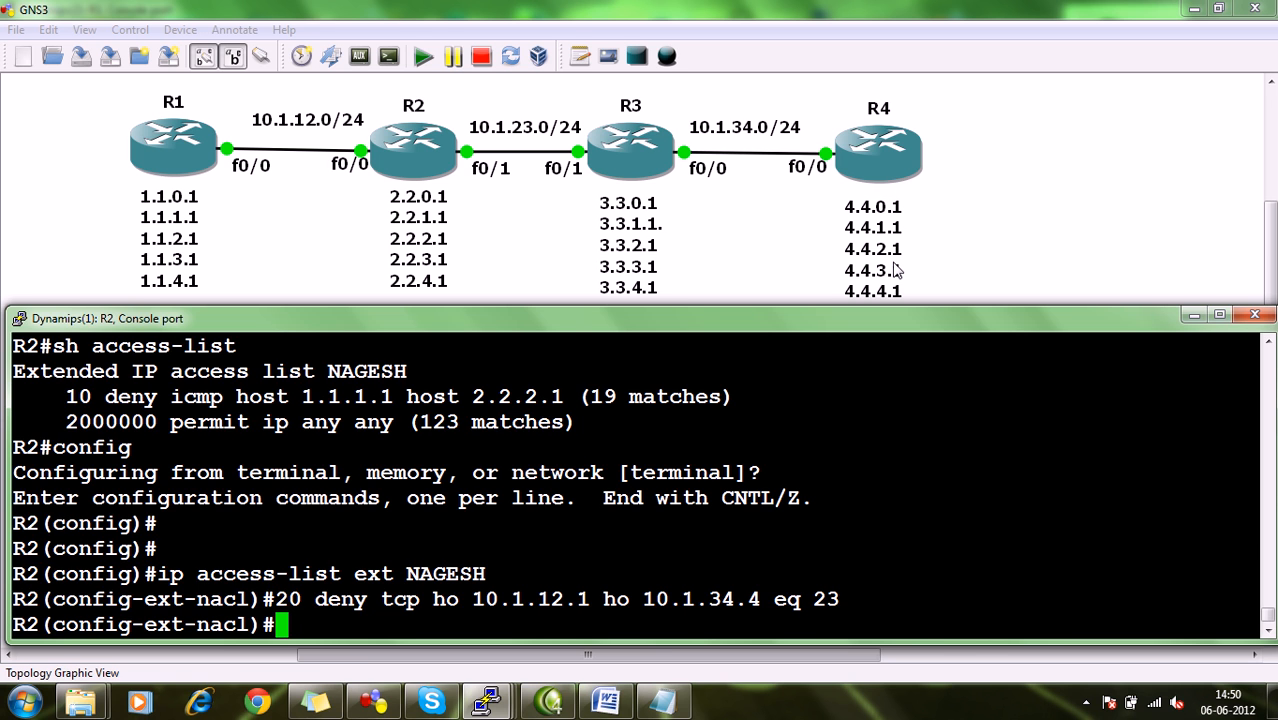
Add access list entry 30 denying TCP from host 10.1.12.1 to 4.4.0.1 with wildcard 0.0.3.255 eq 23, and leave configuration mode.
type("30 ")
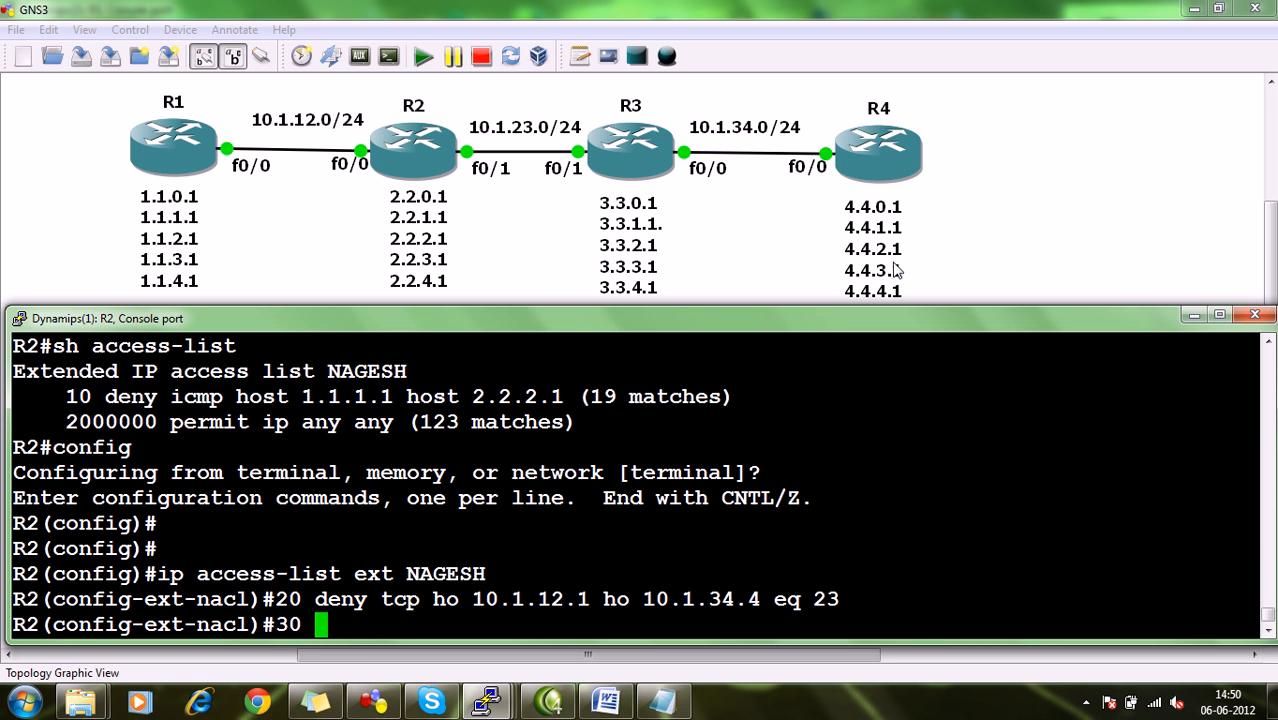
type("deny tc")
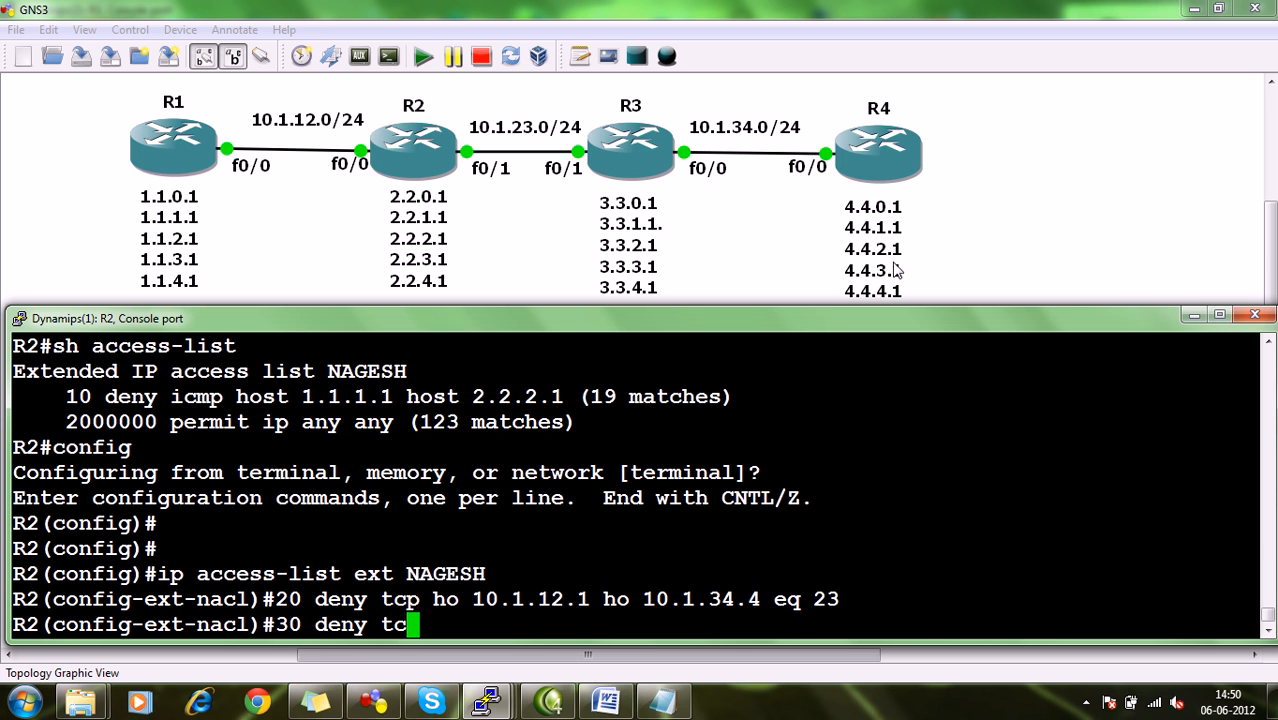
type("p ho 10")
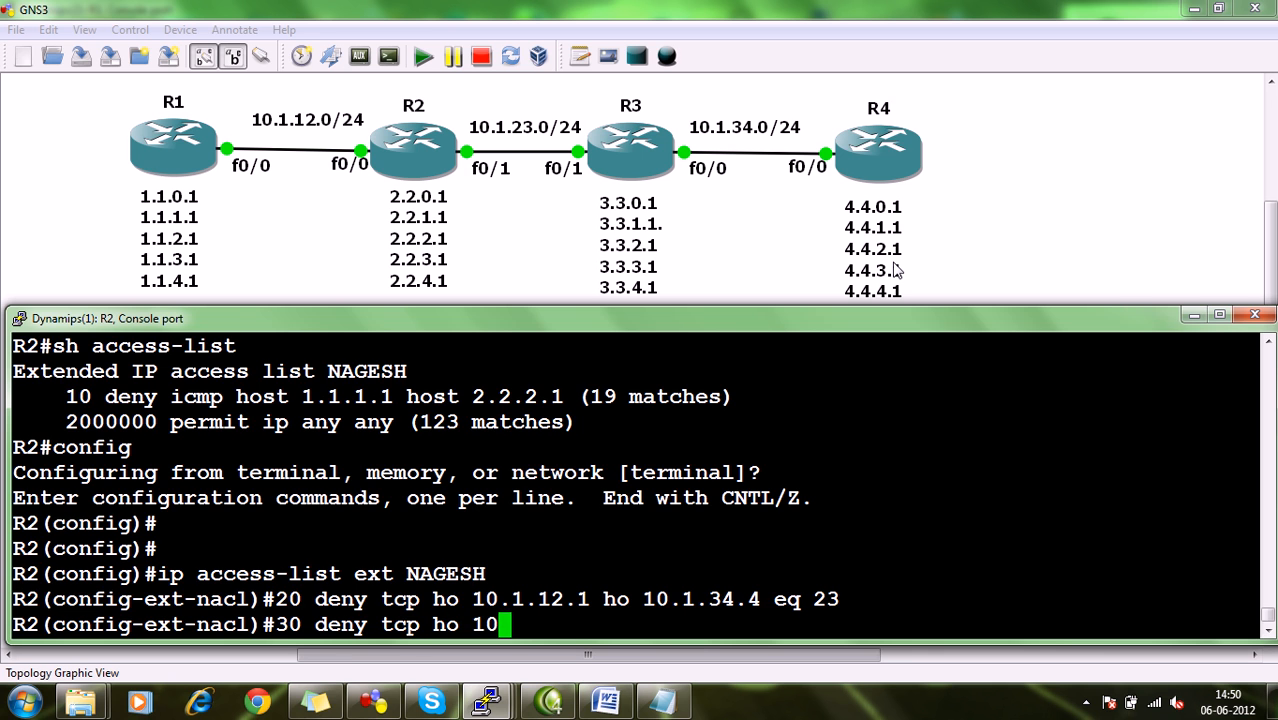
type(".1.12.1")
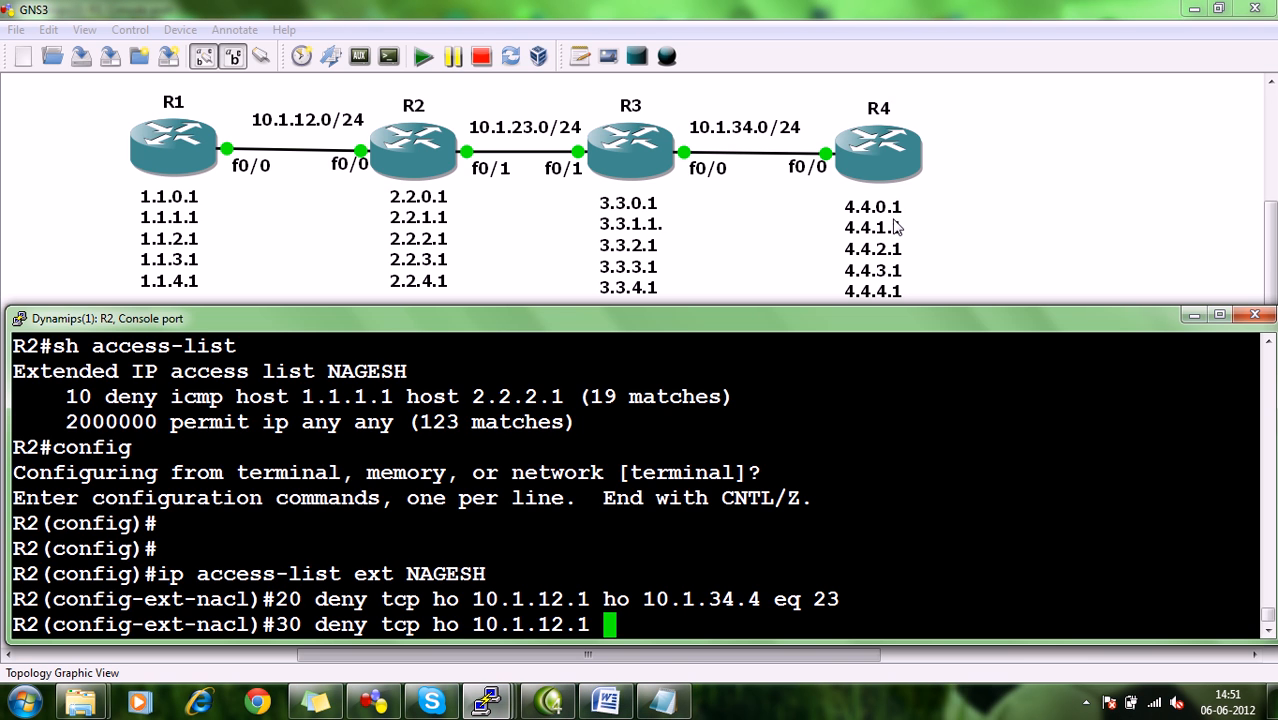
type("4.4.0.1 ")
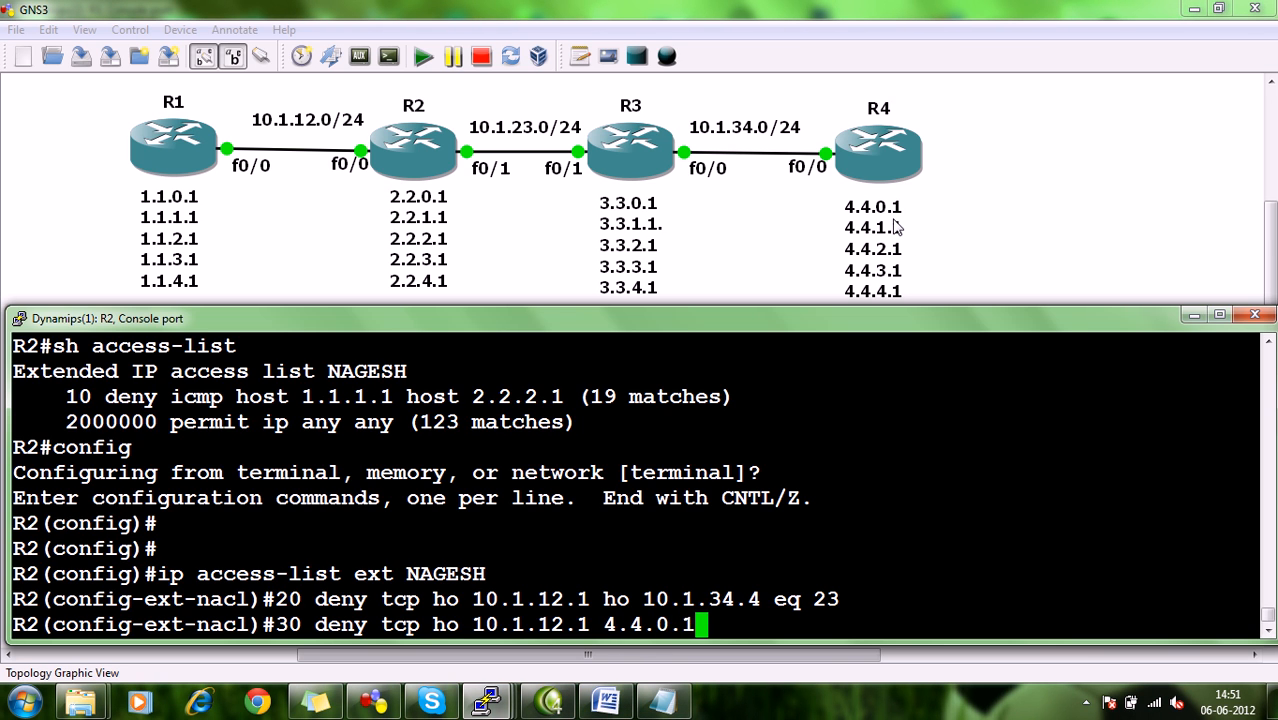
type("0.0.3.255")
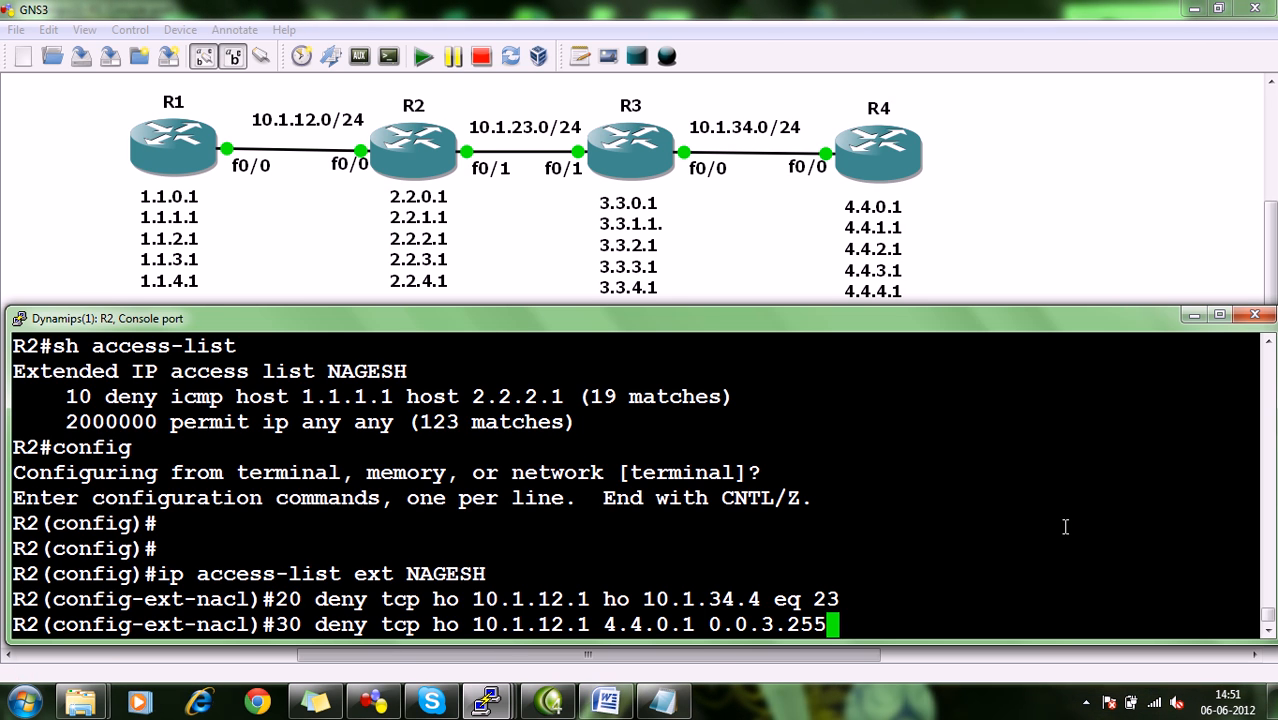
type("eq 23")
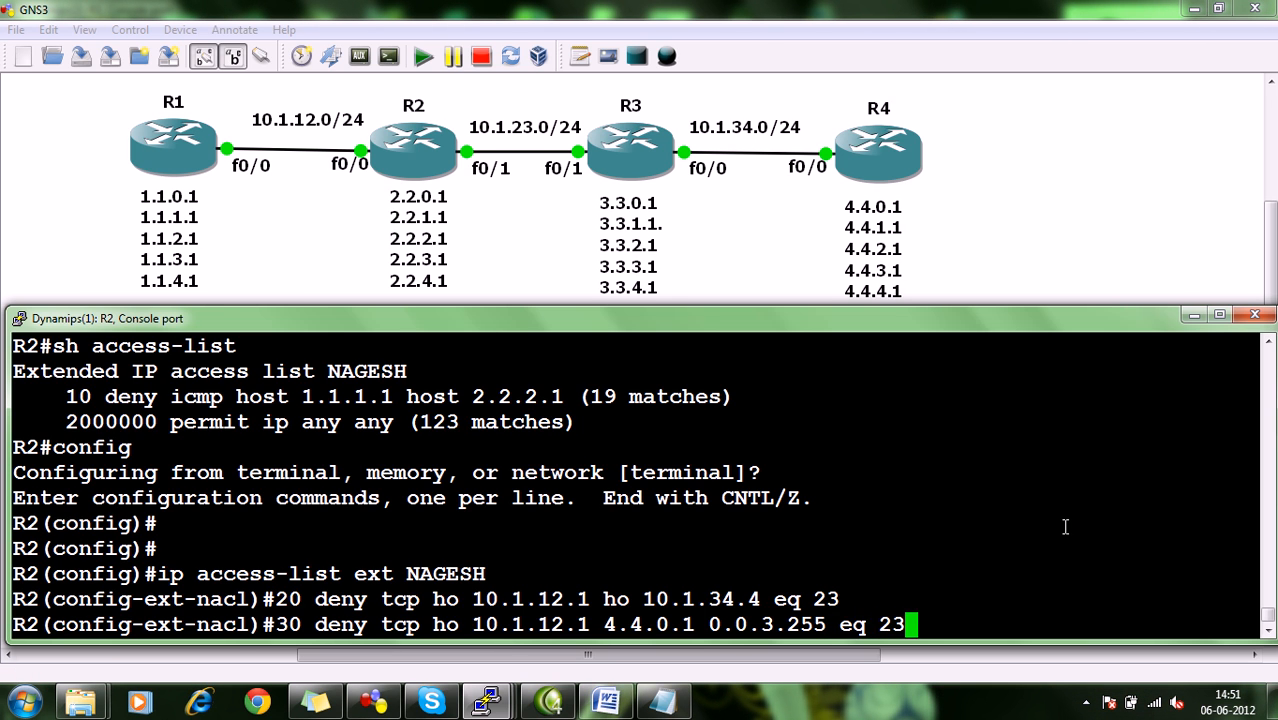
key("Return")
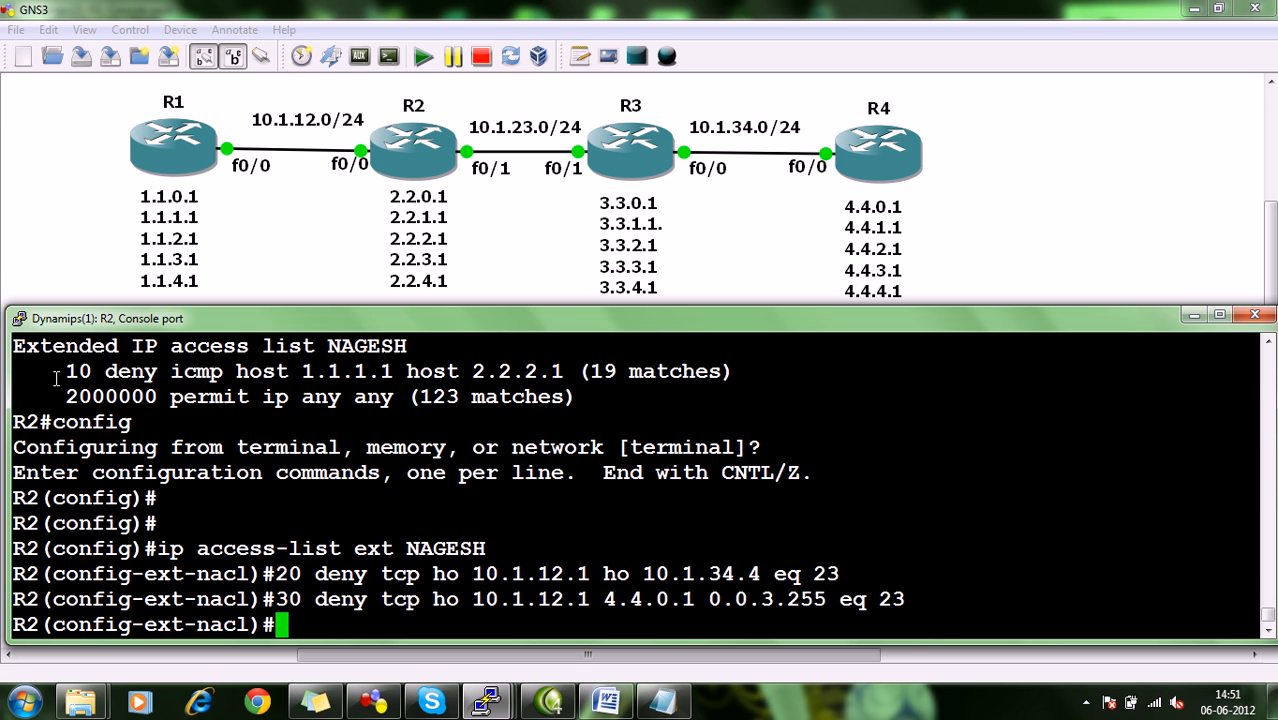
left_click_drag(62, 387, 151, 383)
left_click(306, 398)
key("ctrl+z")
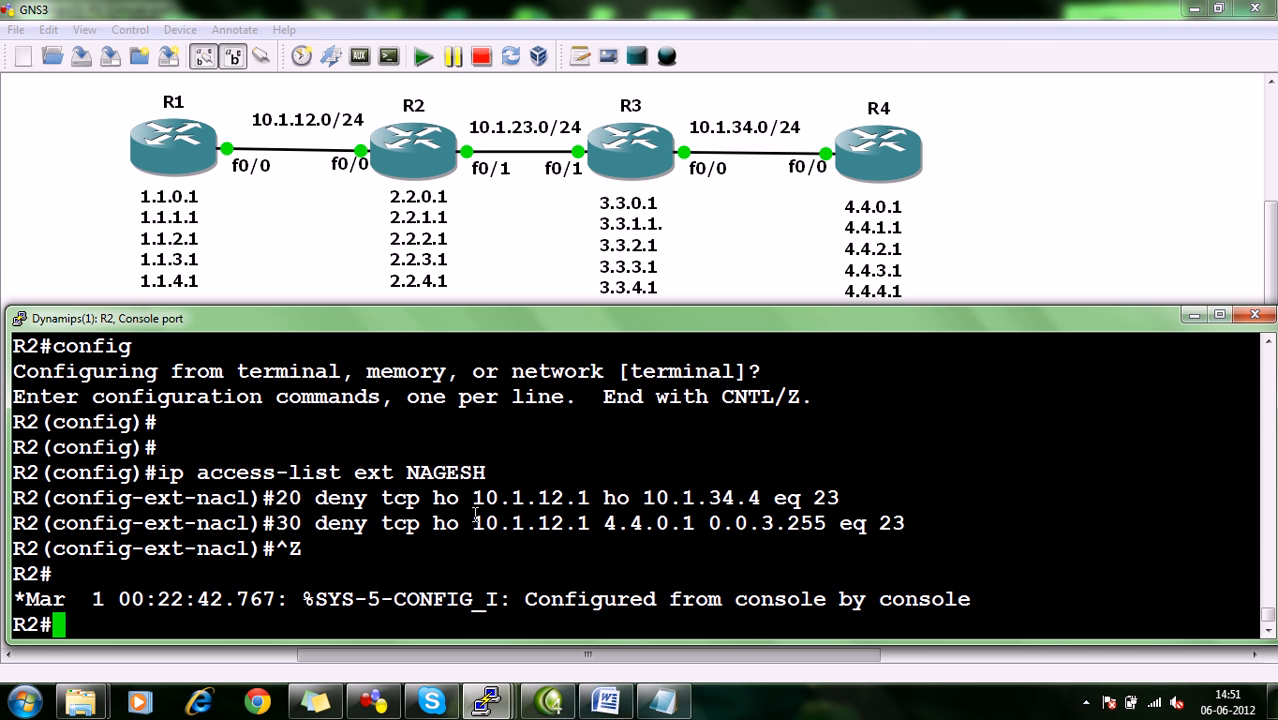
Test telnet from R1's console to R4's interface address 10.1.34.4.
mouse_move(487, 702)
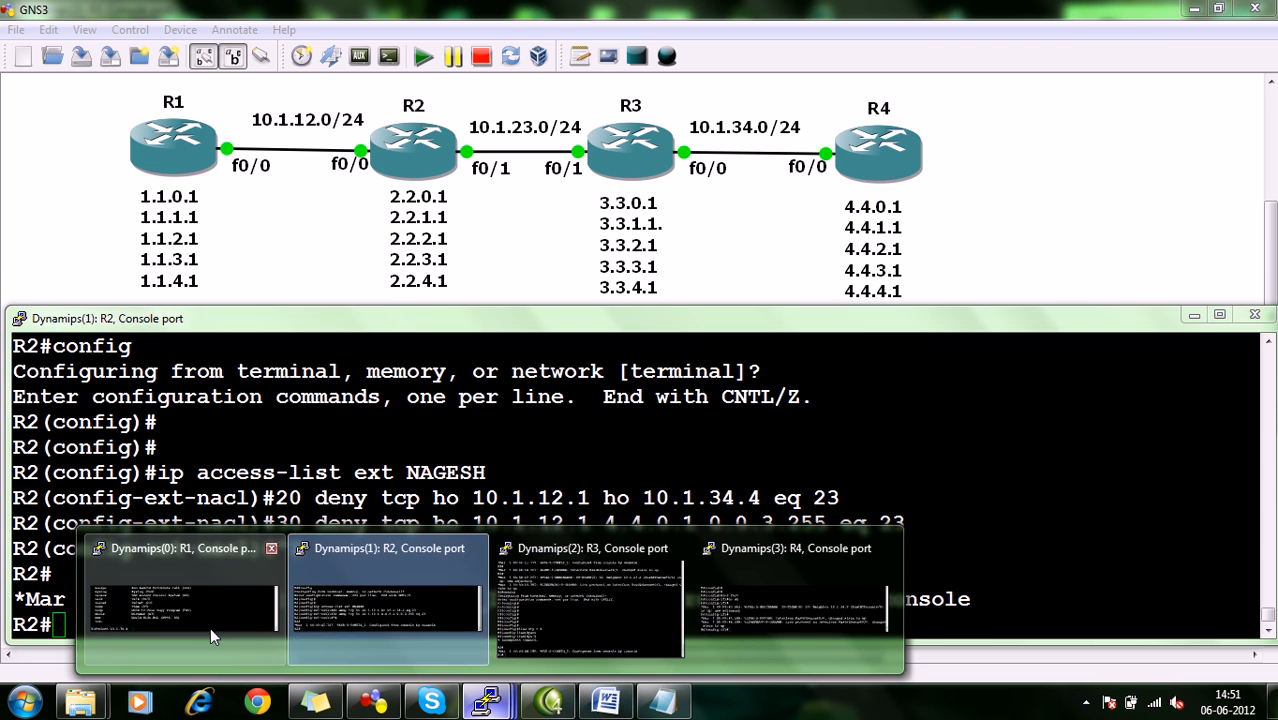
left_click(232, 645)
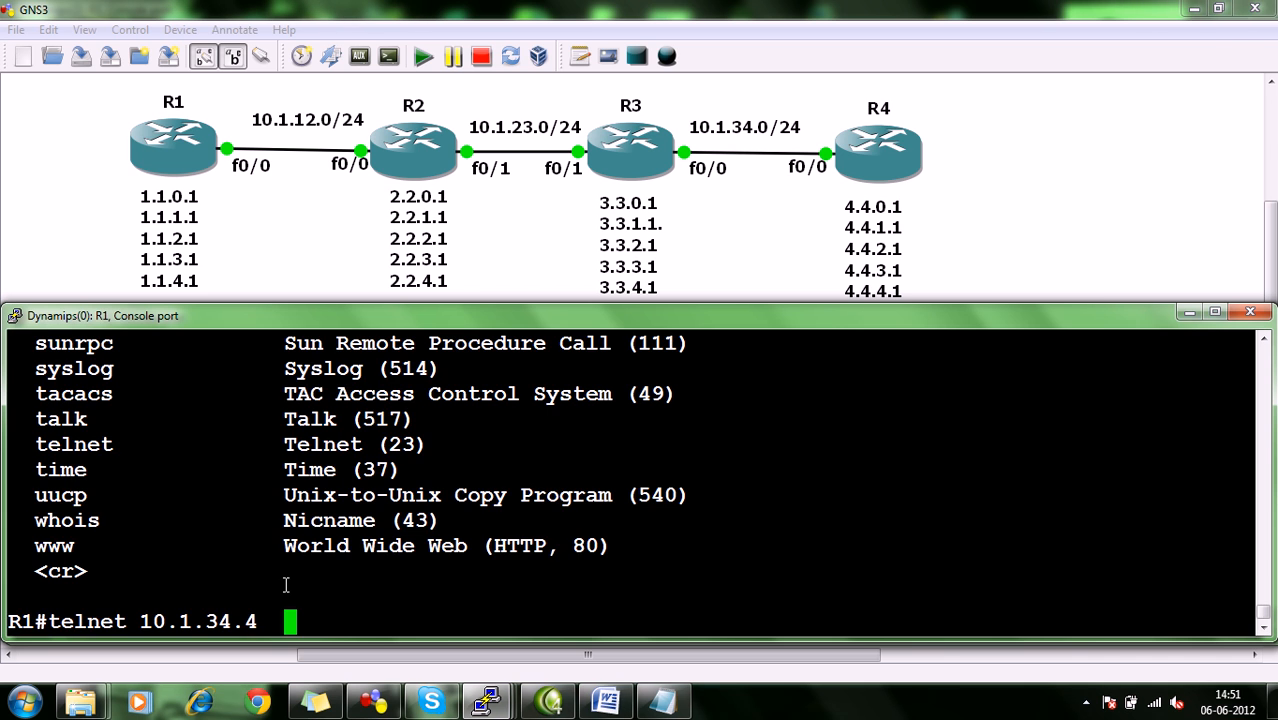
key("Return")
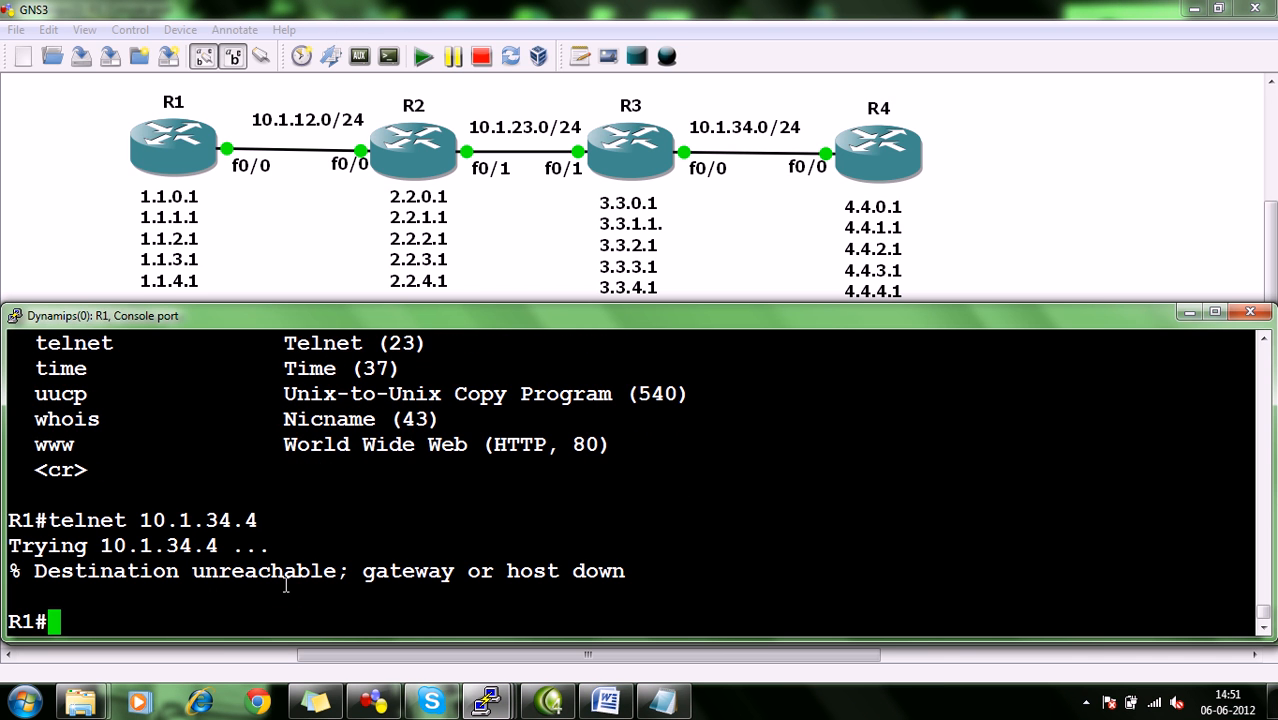
Test telnet from R1 to R4's loopback address 4.4.0.1.
key("Up")
key("BackSpace")
key("BackSpace")
key("BackSpace")
key("BackSpace")
key("BackSpace")
key("BackSpace")
key("BackSpace")
key("BackSpace")
key("BackSpace")
key("BackSpace")
key("BackSpace")
type("4.4.0.1")
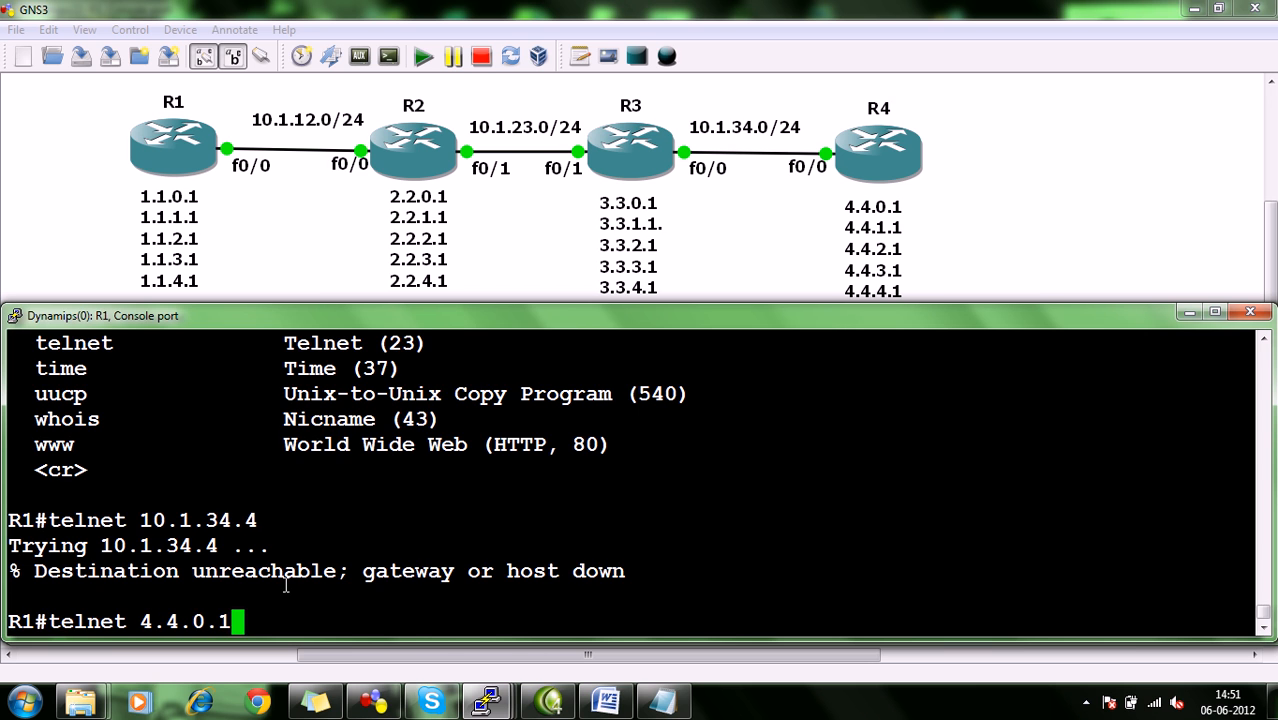
key("Return")
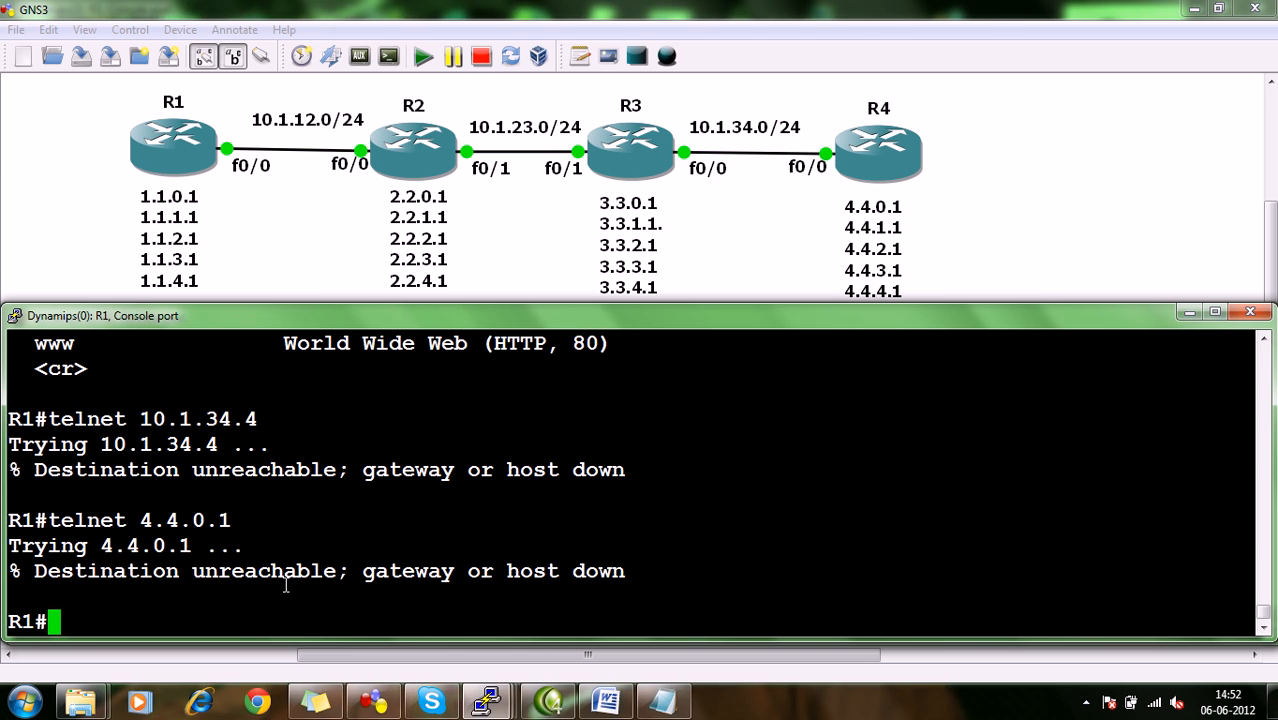
Test telnet from R1 to R4's loopback address 4.4.4.1, log in with the access password, and exit the session.
key("Up")
key("BackSpace")
key("BackSpace")
key("BackSpace")
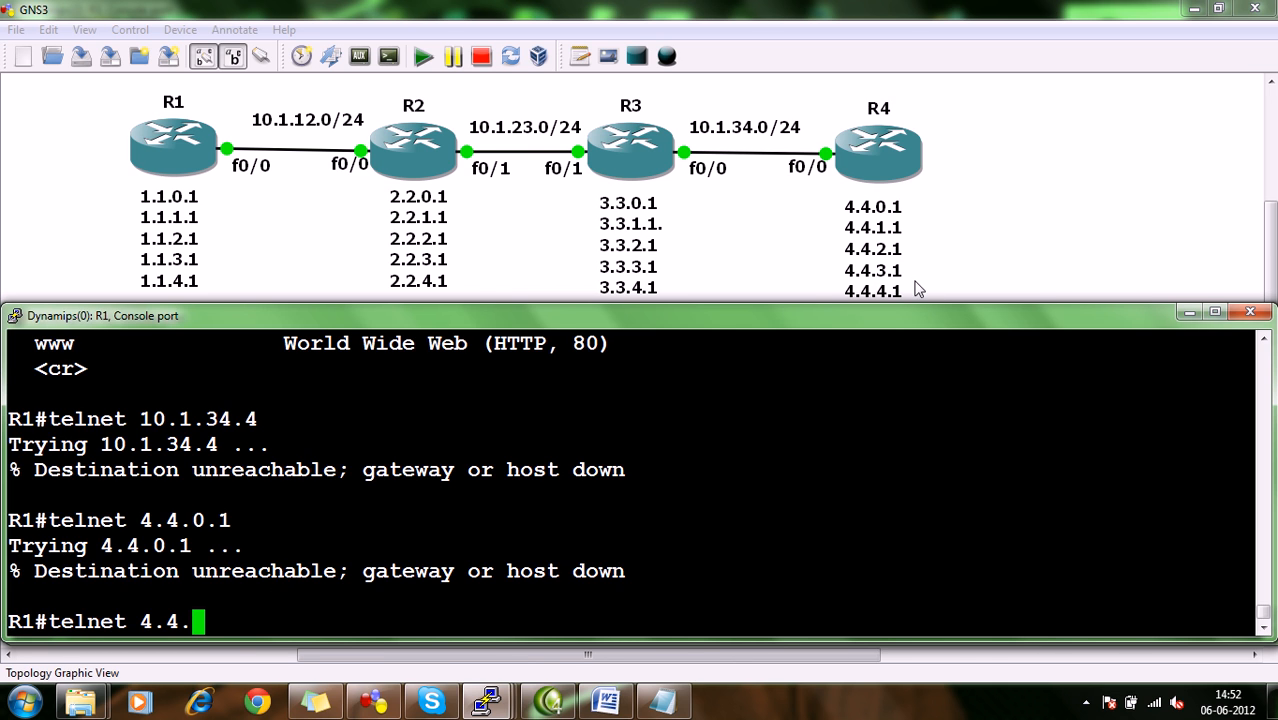
type("4.1")
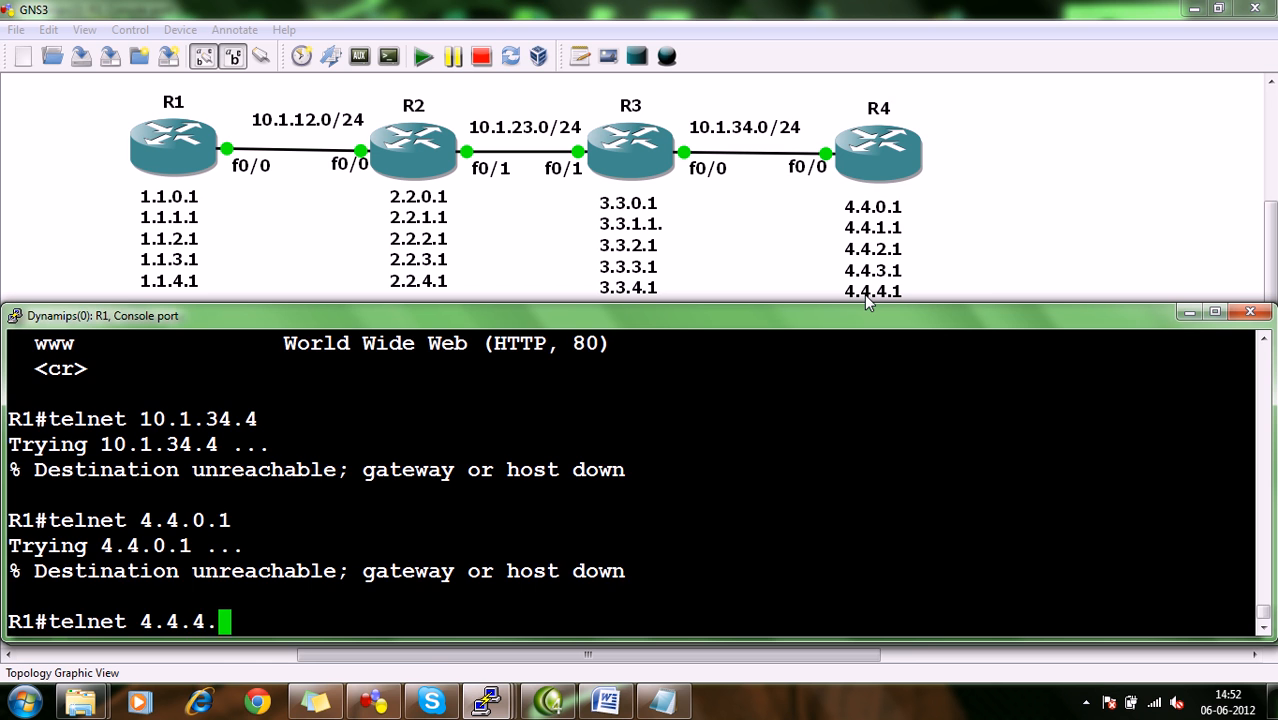
key("Return")
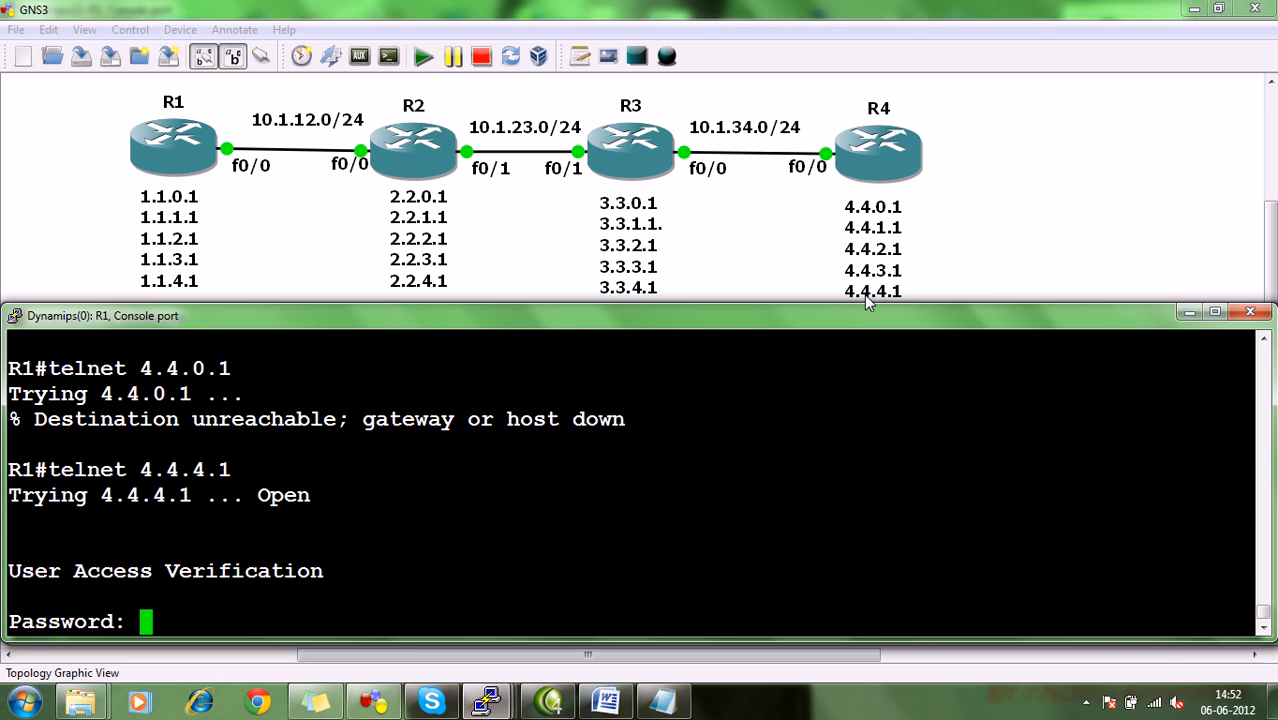
type("cisco")
key("Return")
type("exit")
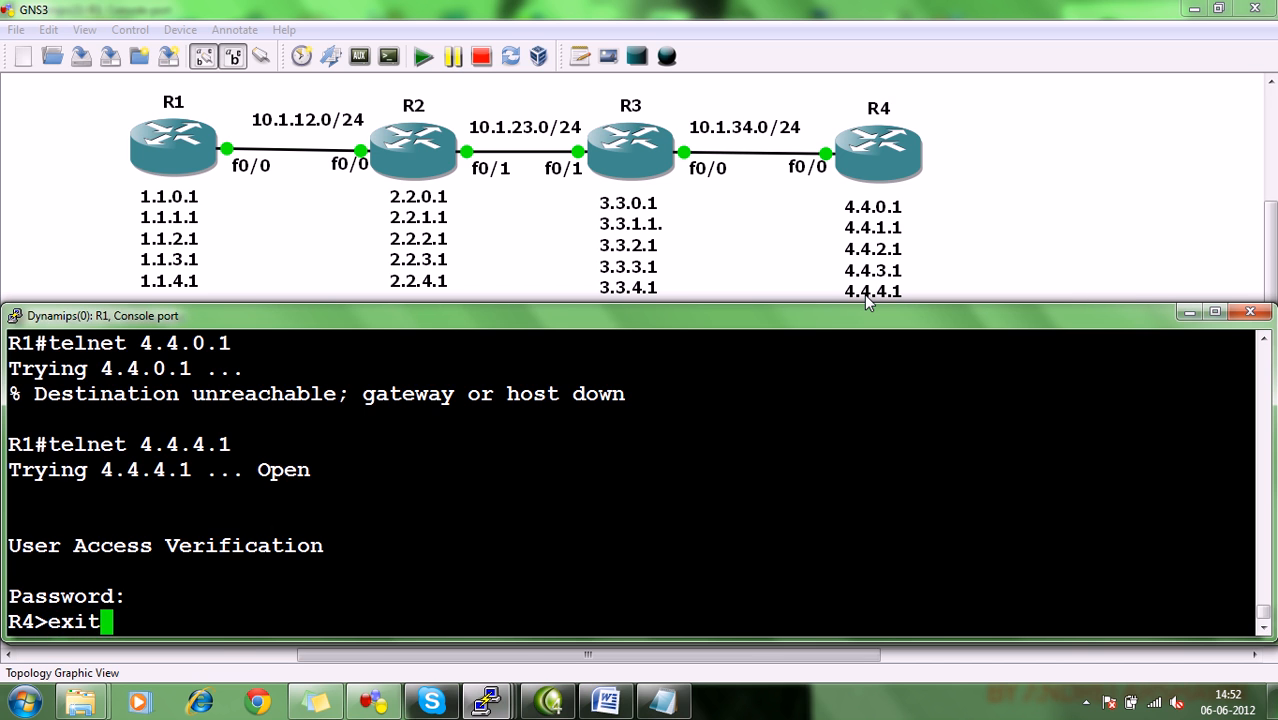
key("Return")
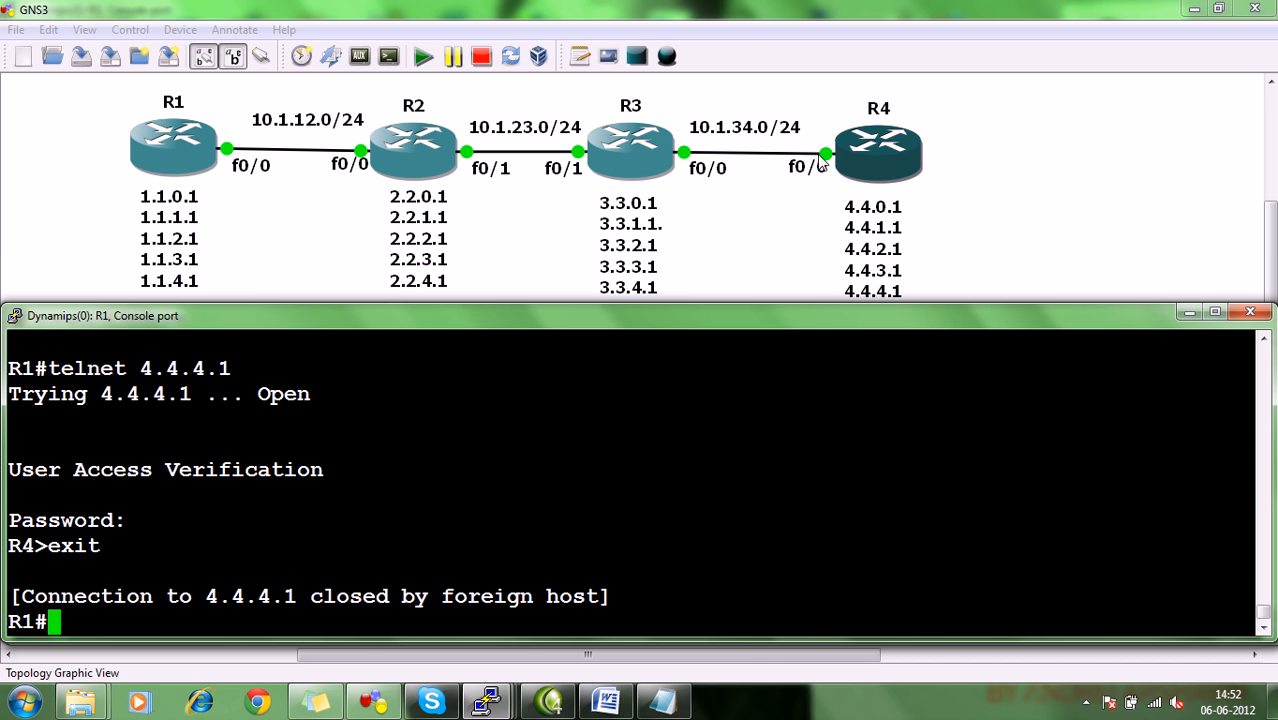
Read task 5 about the outbound ACL in the Word document and compare it with the GNS3 topology of R2, R3 and R4.
left_click(1138, 198)
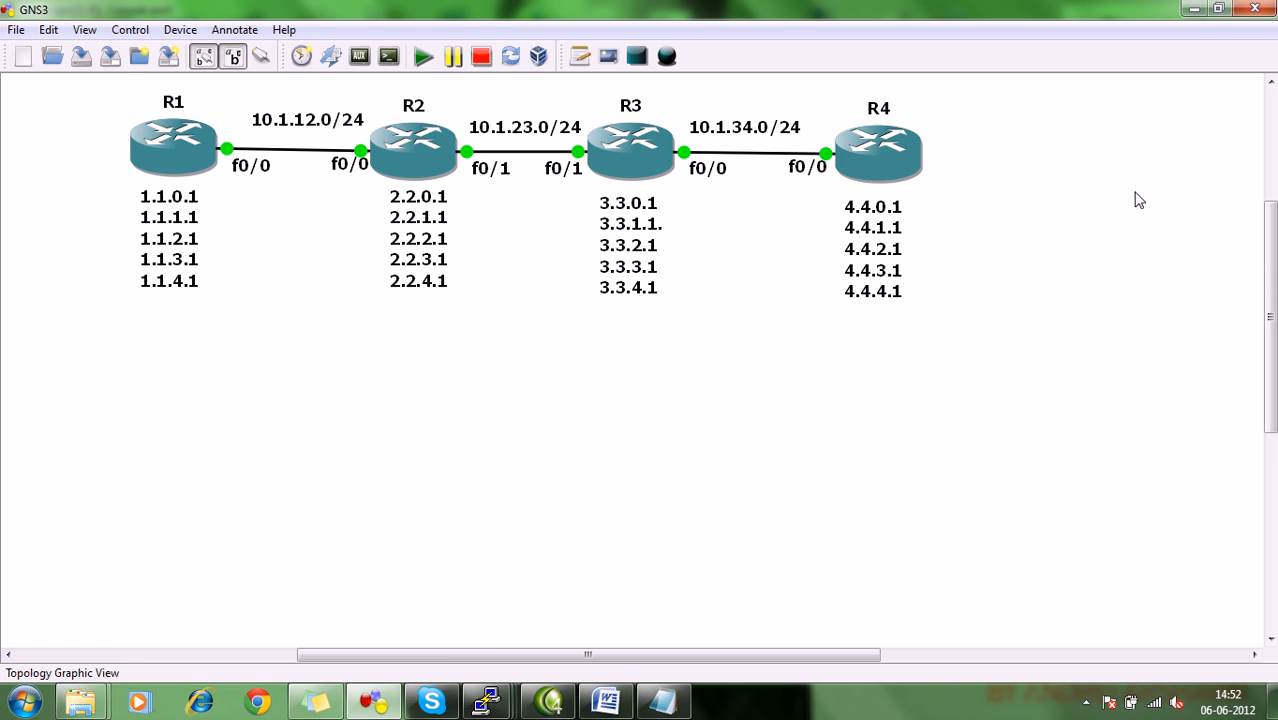
left_click(605, 703)
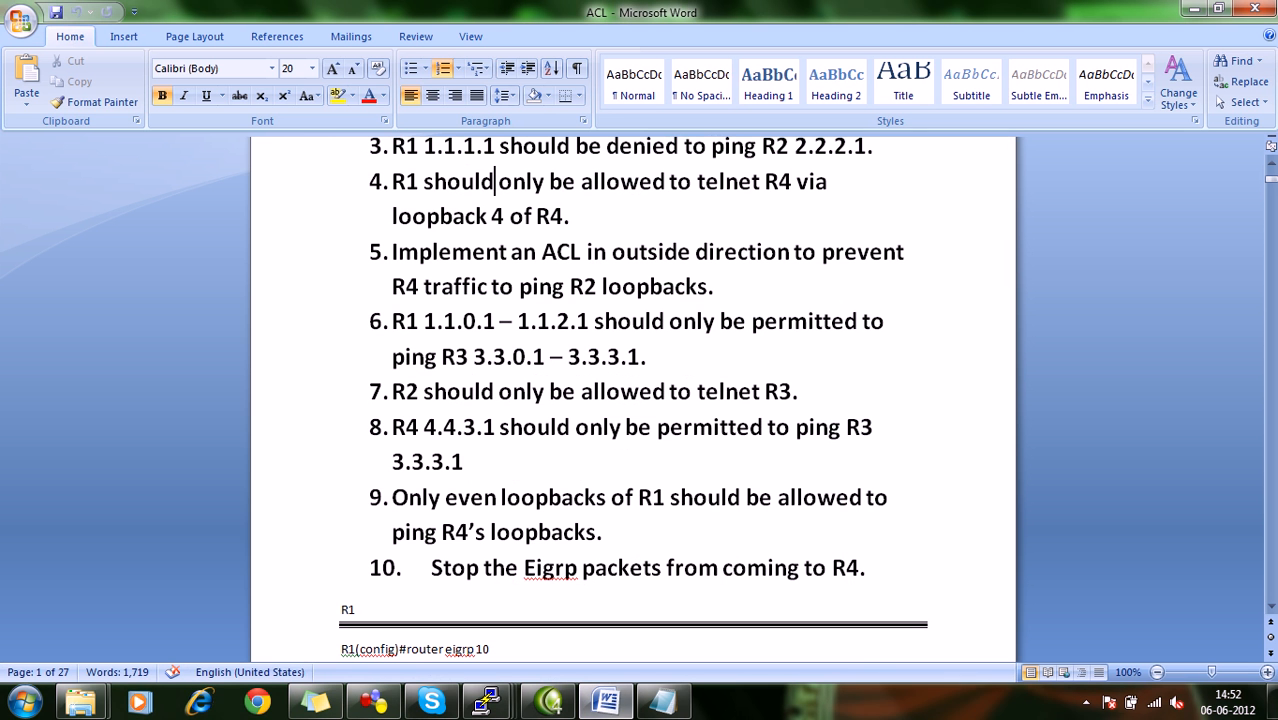
left_click(566, 212)
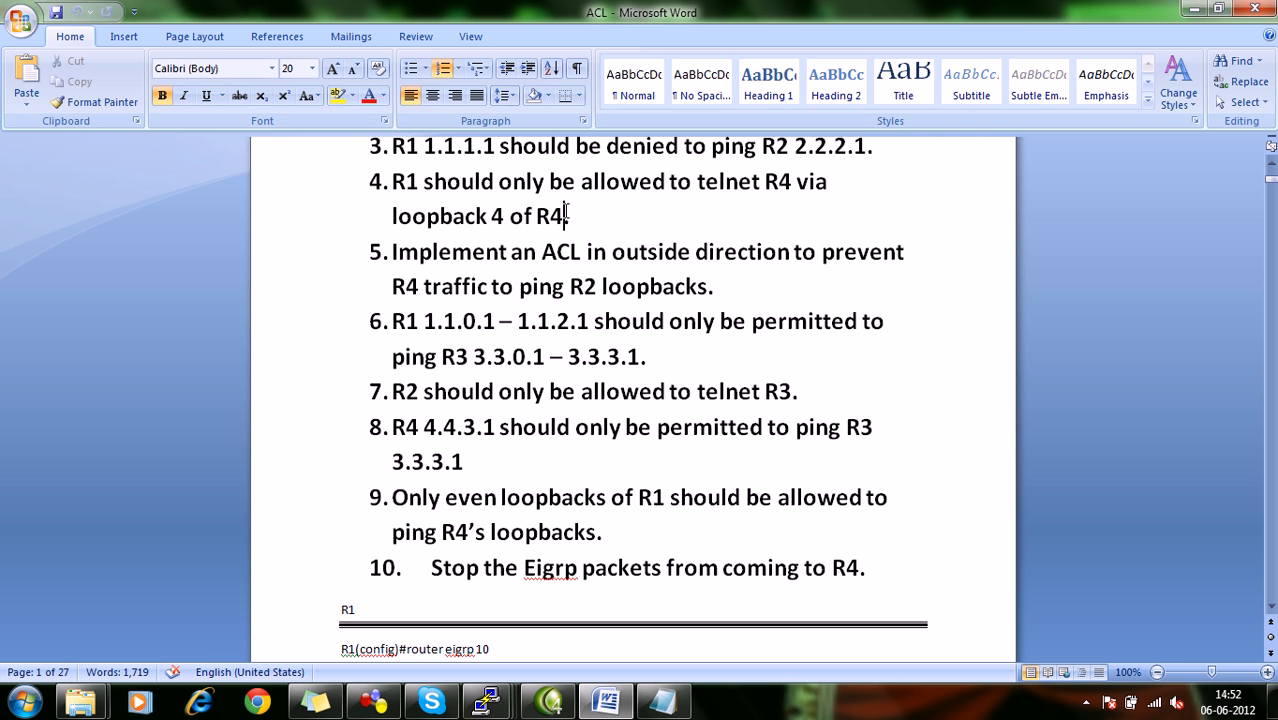
left_click(380, 252)
left_click(419, 251)
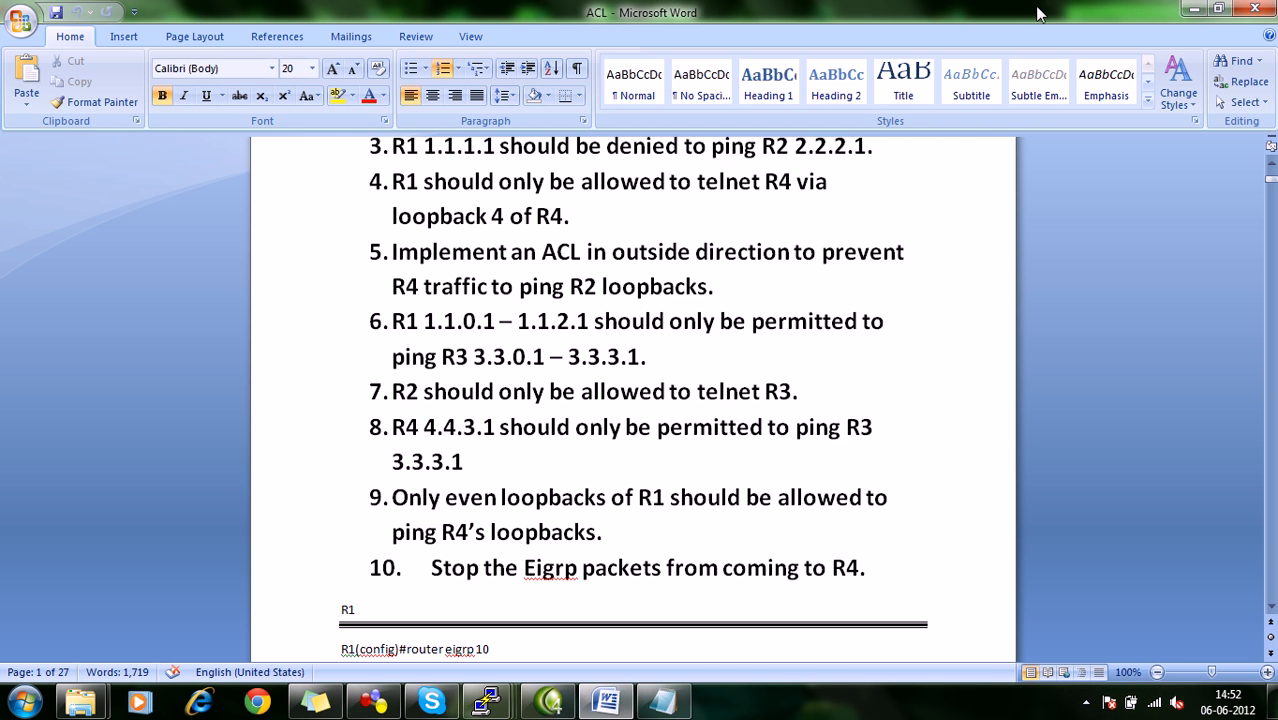
left_click(1188, 8)
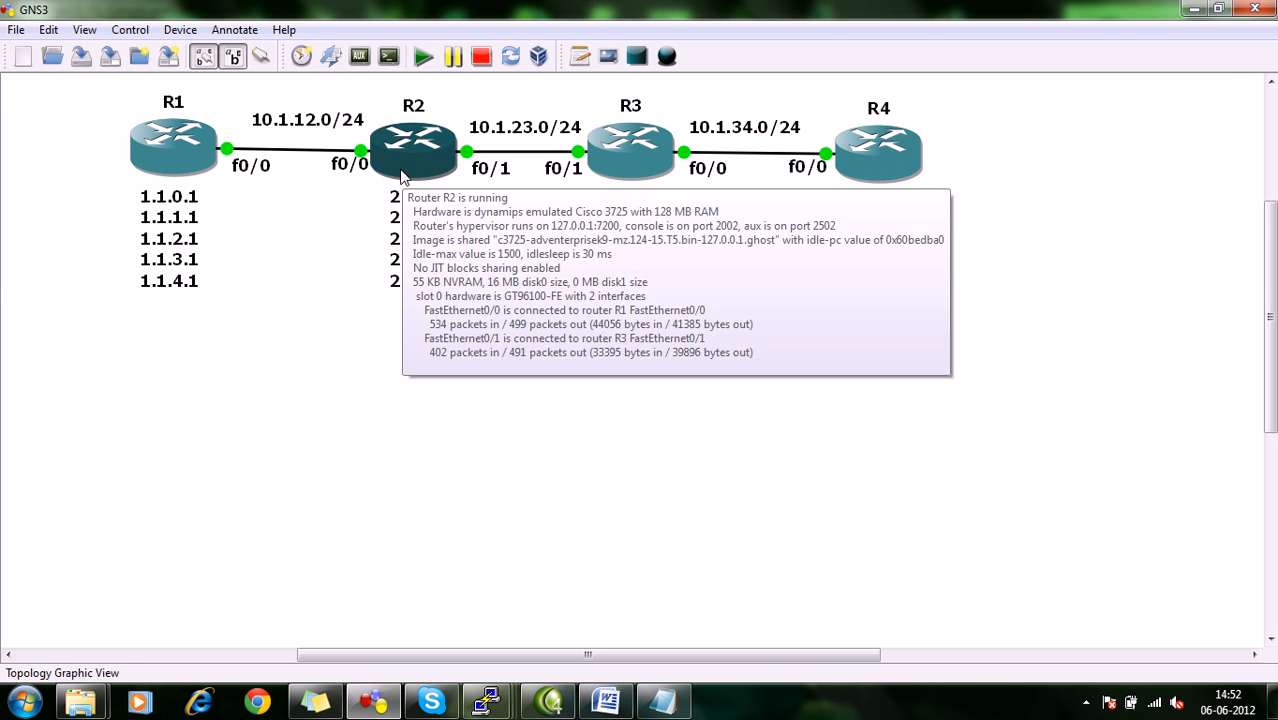
mouse_move(862, 164)
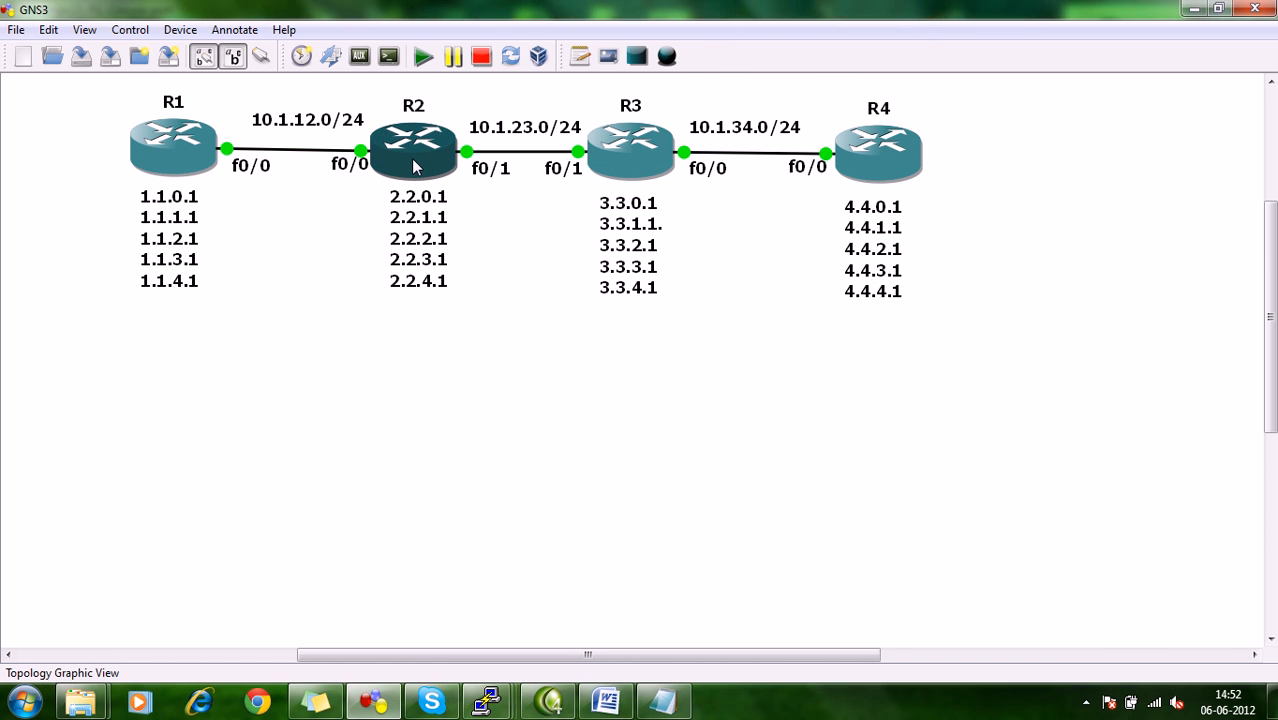
left_click(605, 701)
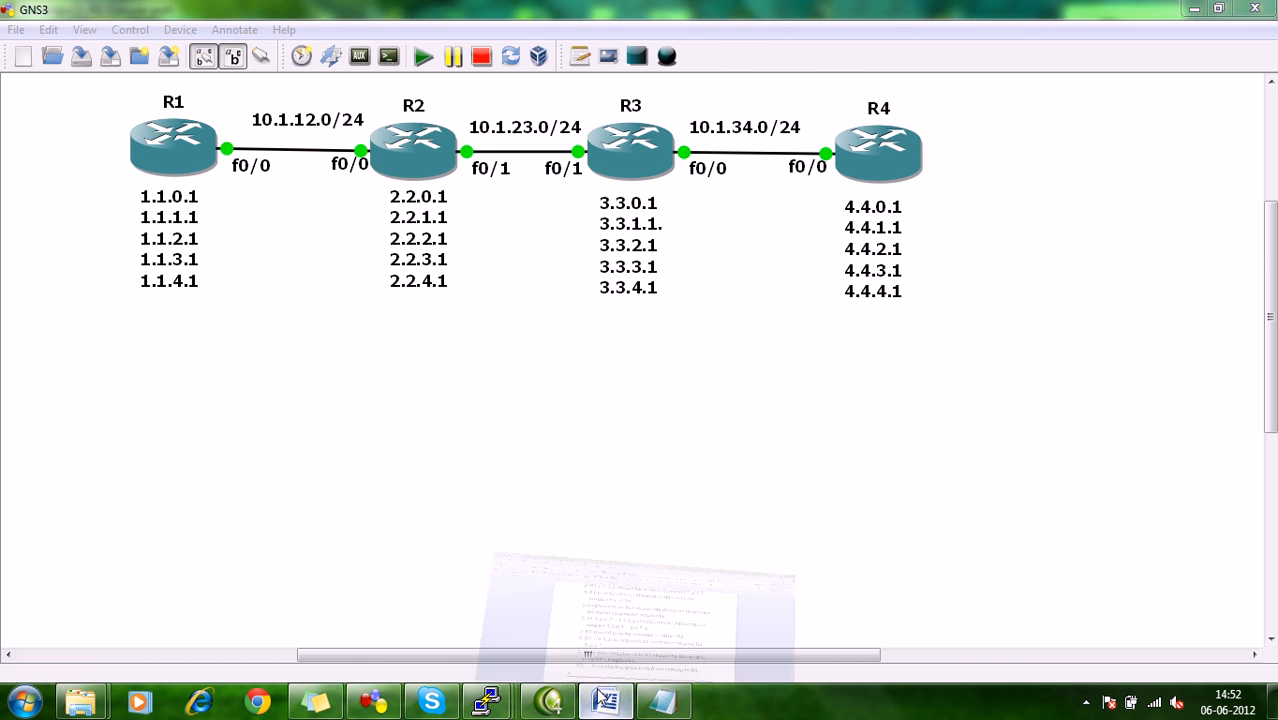
left_click(418, 252)
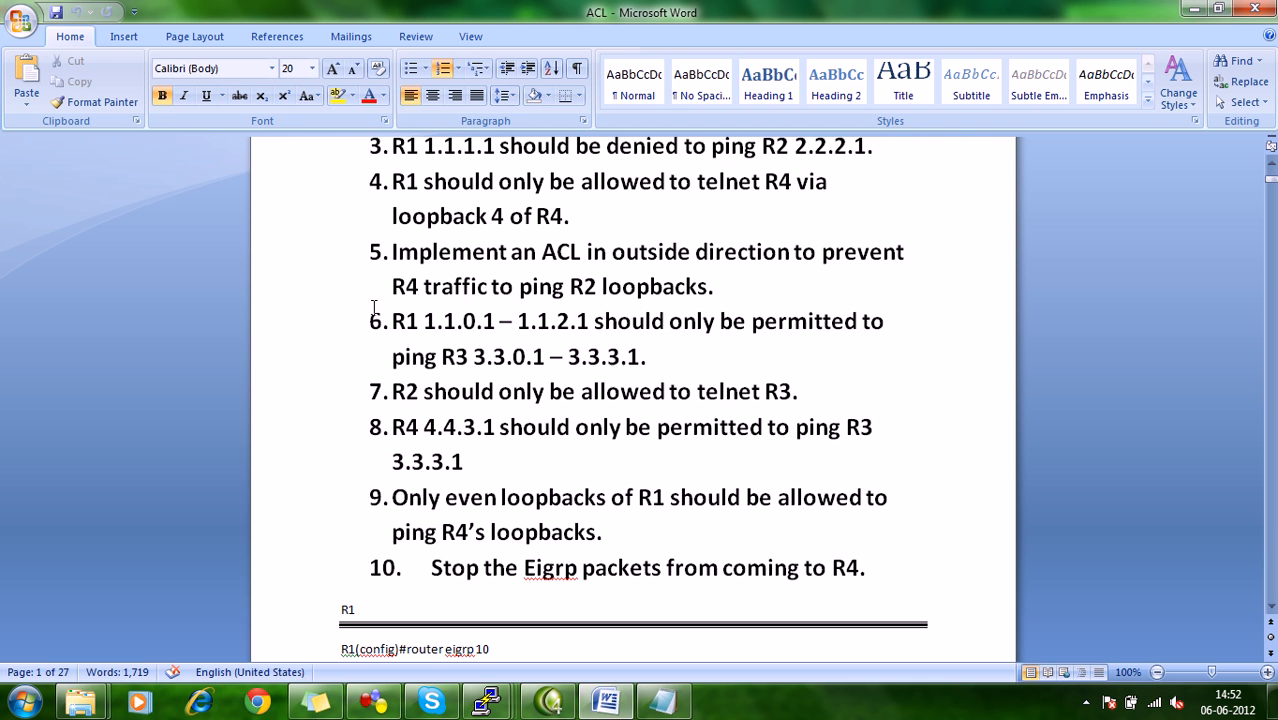
left_click(1193, 9)
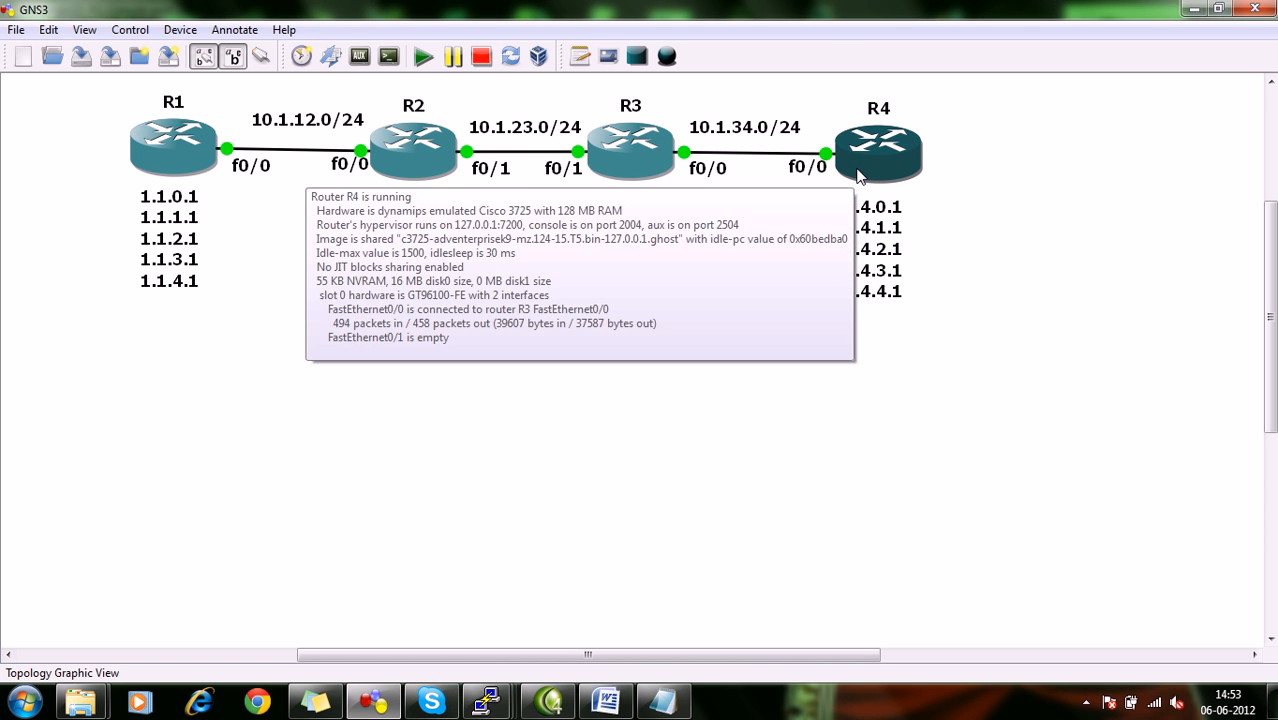
mouse_move(642, 160)
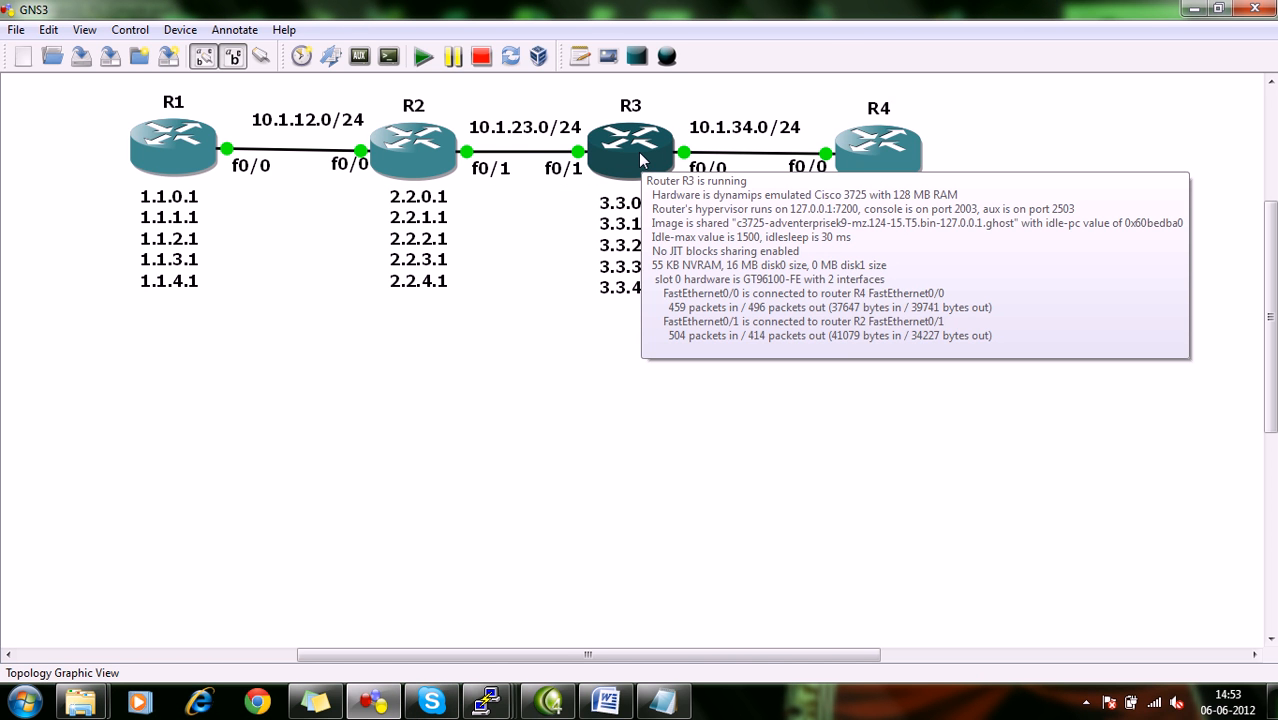
left_click(605, 703)
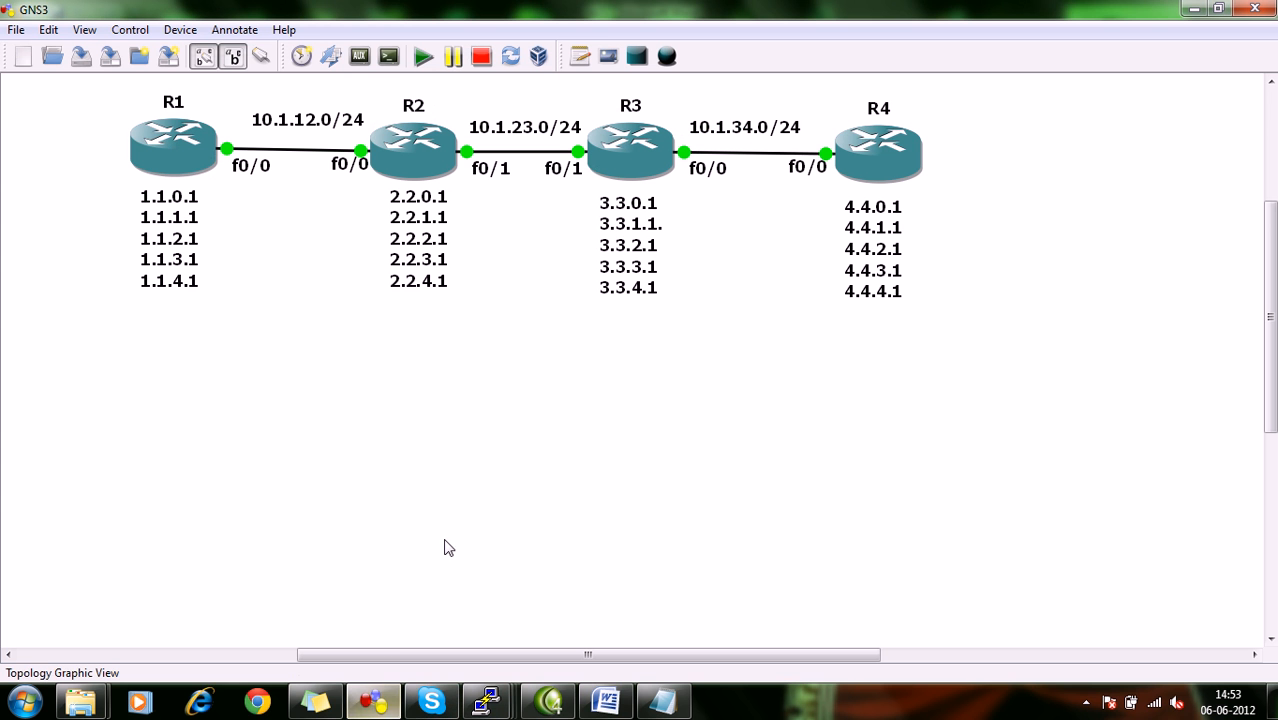
Switch to R3's console, enter configuration mode, and create a named extended IP access list.
left_click(373, 703)
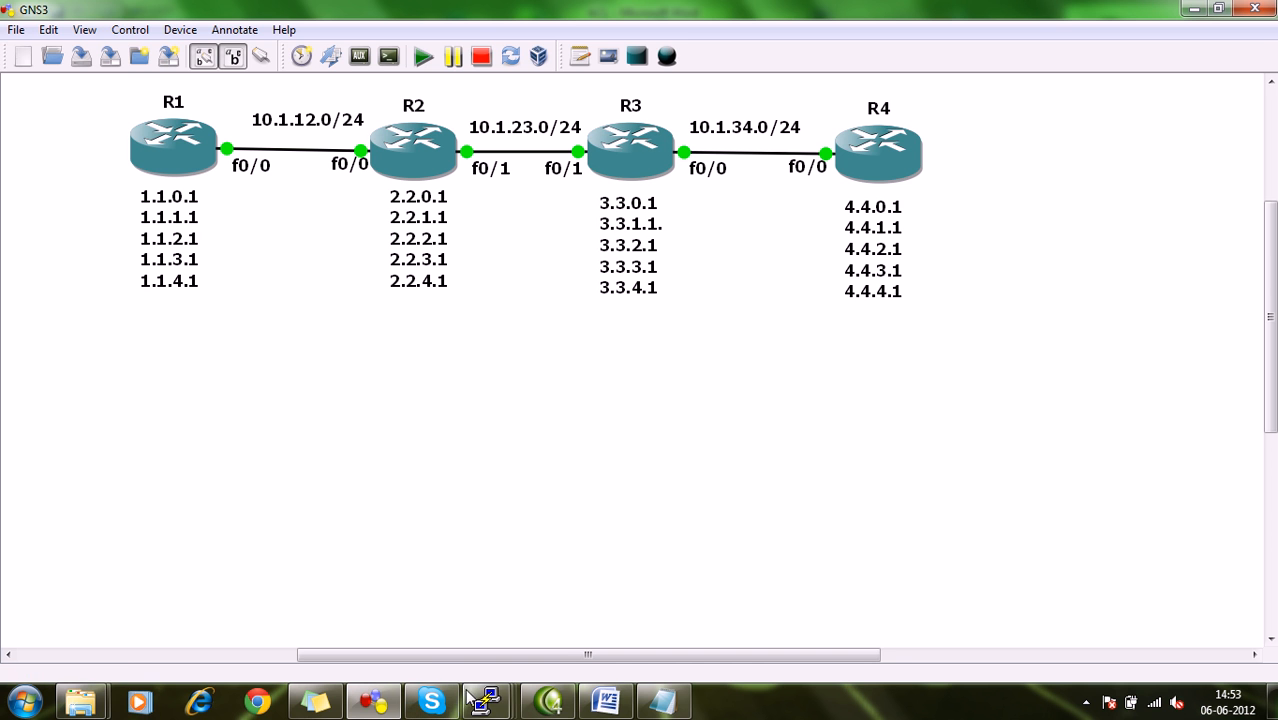
mouse_move(487, 703)
left_click(519, 650)
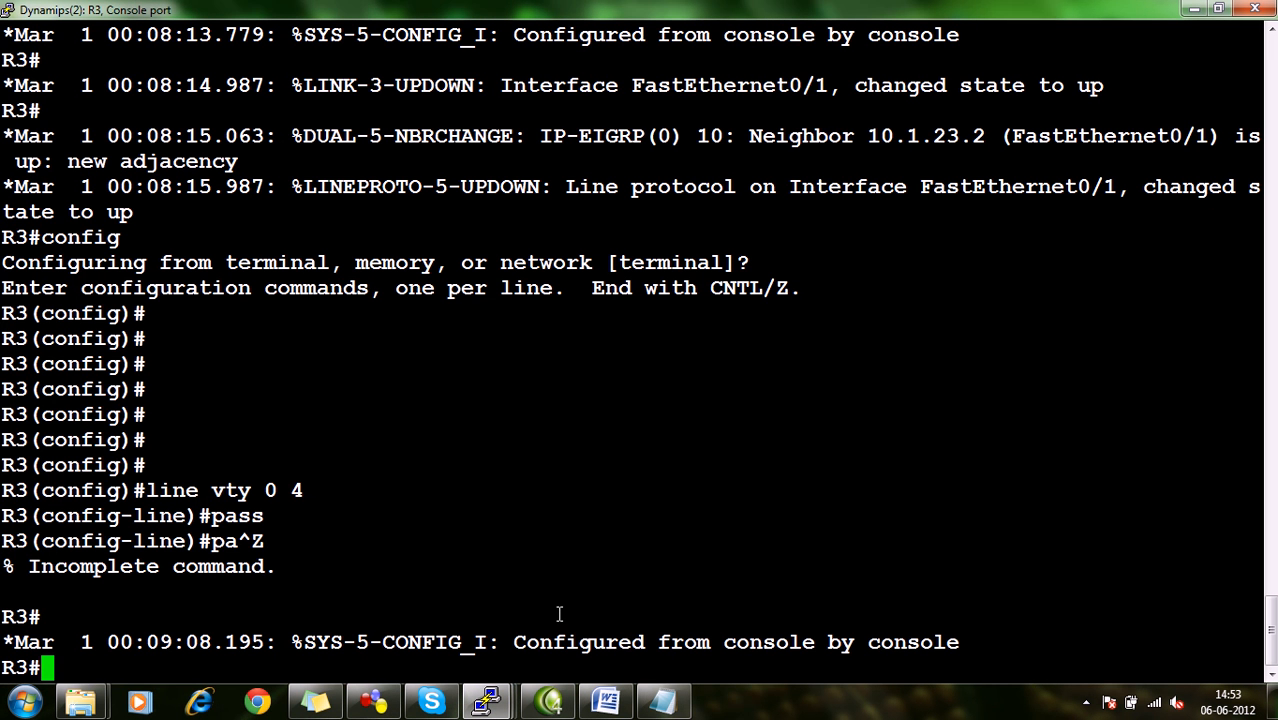
type("config")
key("Return")
key("Return")
key("Return")
key("Return")
key("Return")
key("Return")
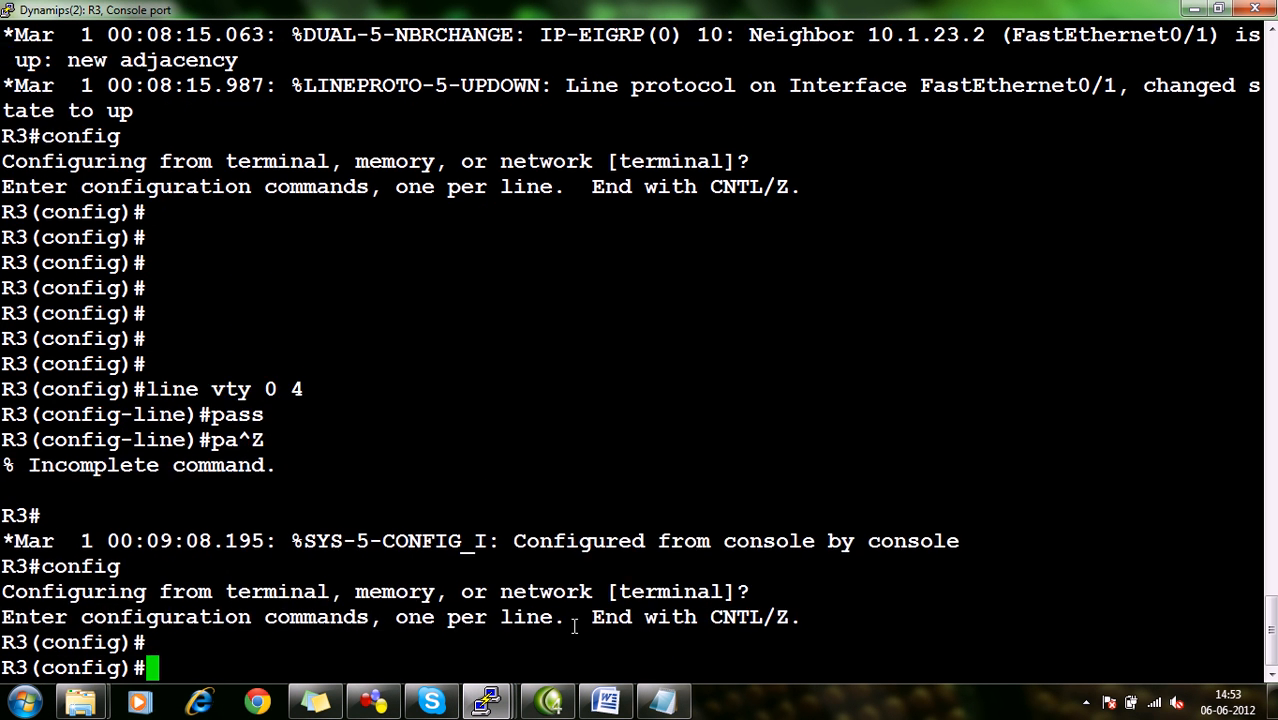
type("ip acce")
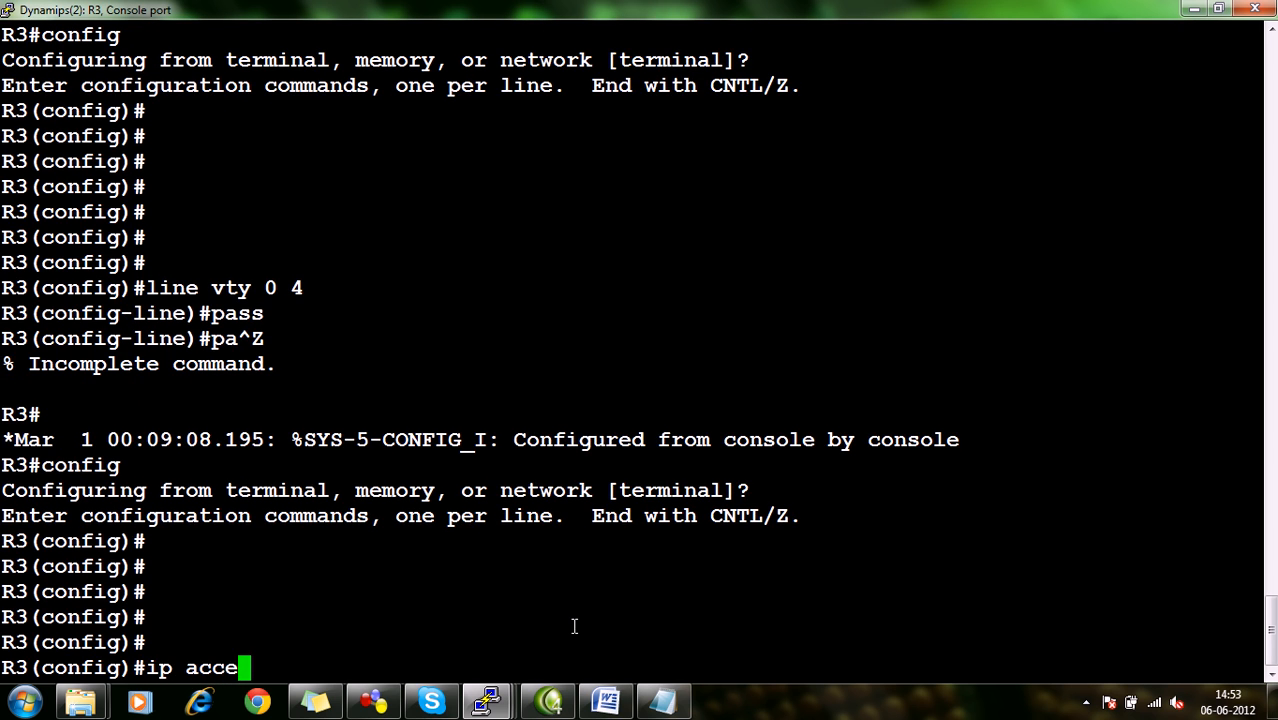
key("Tab")
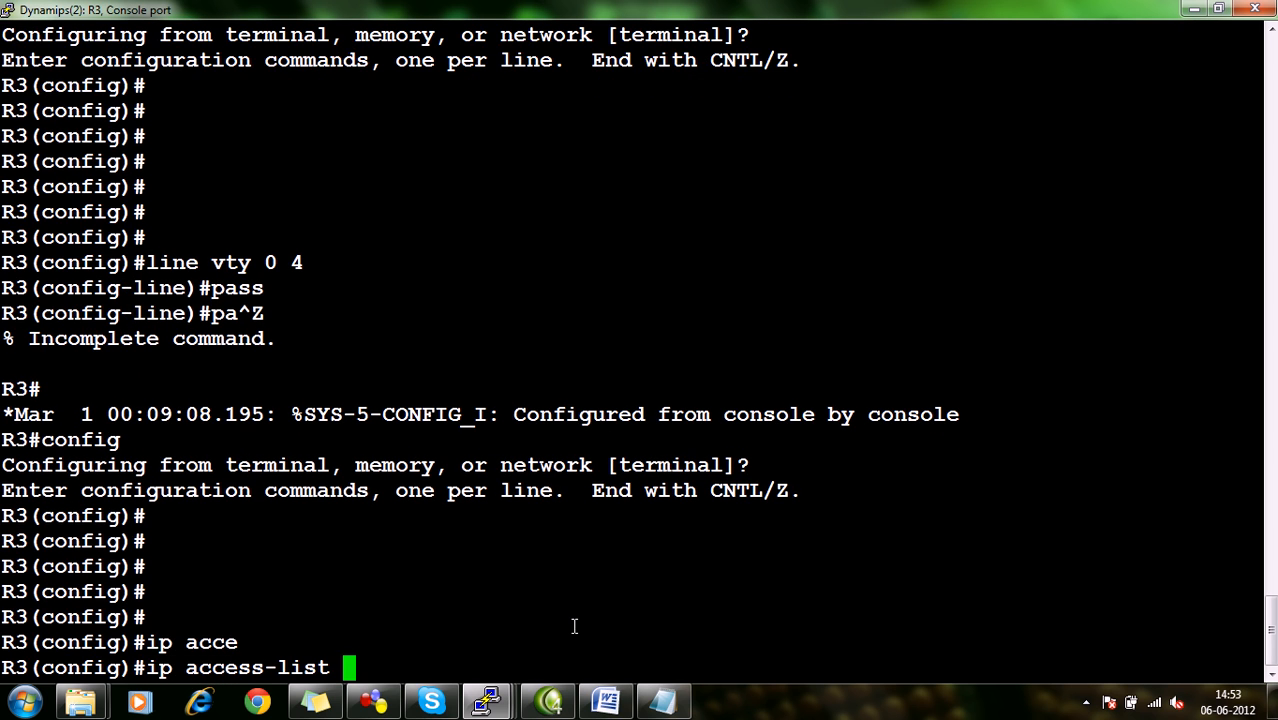
type("ext ")
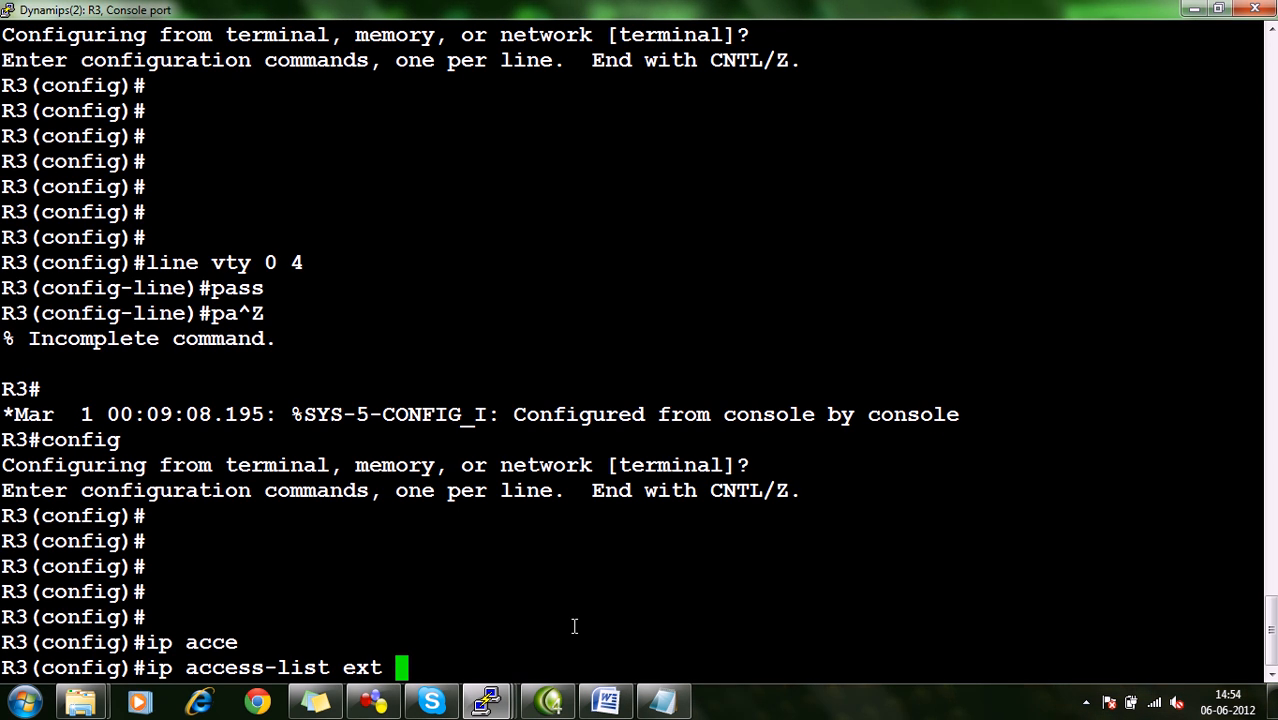
type("NAGESH")
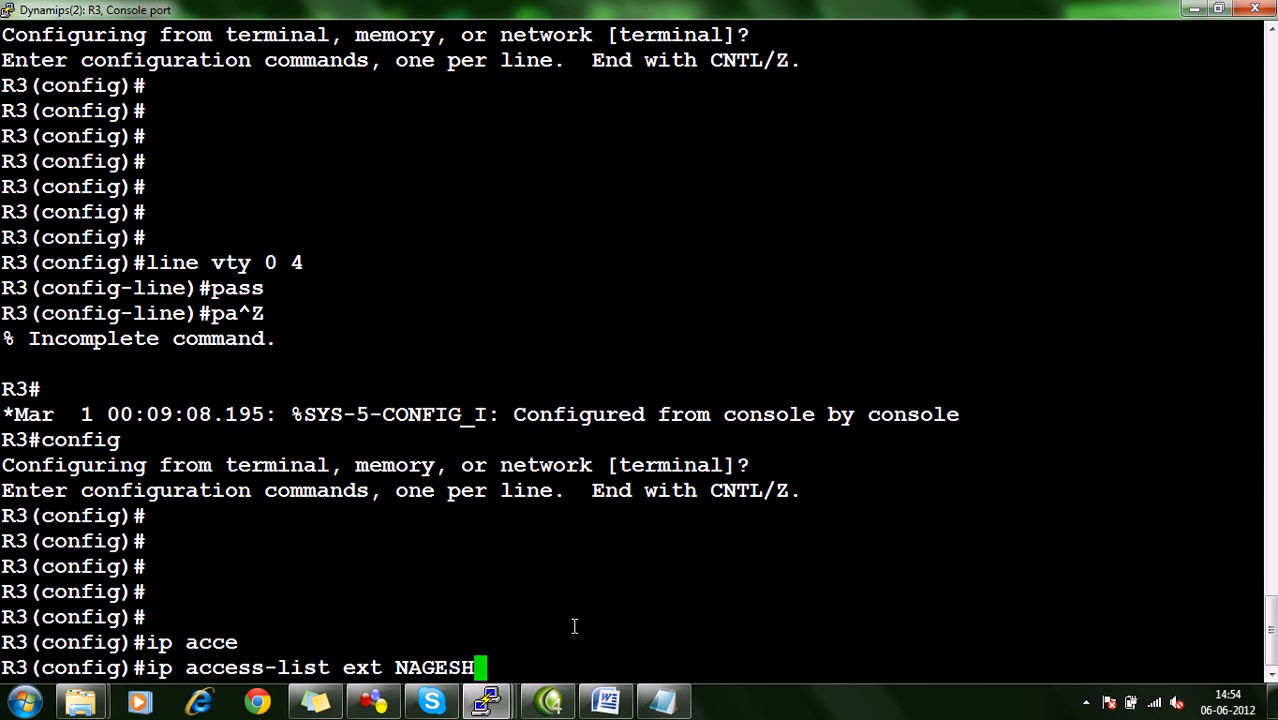
key("Return")
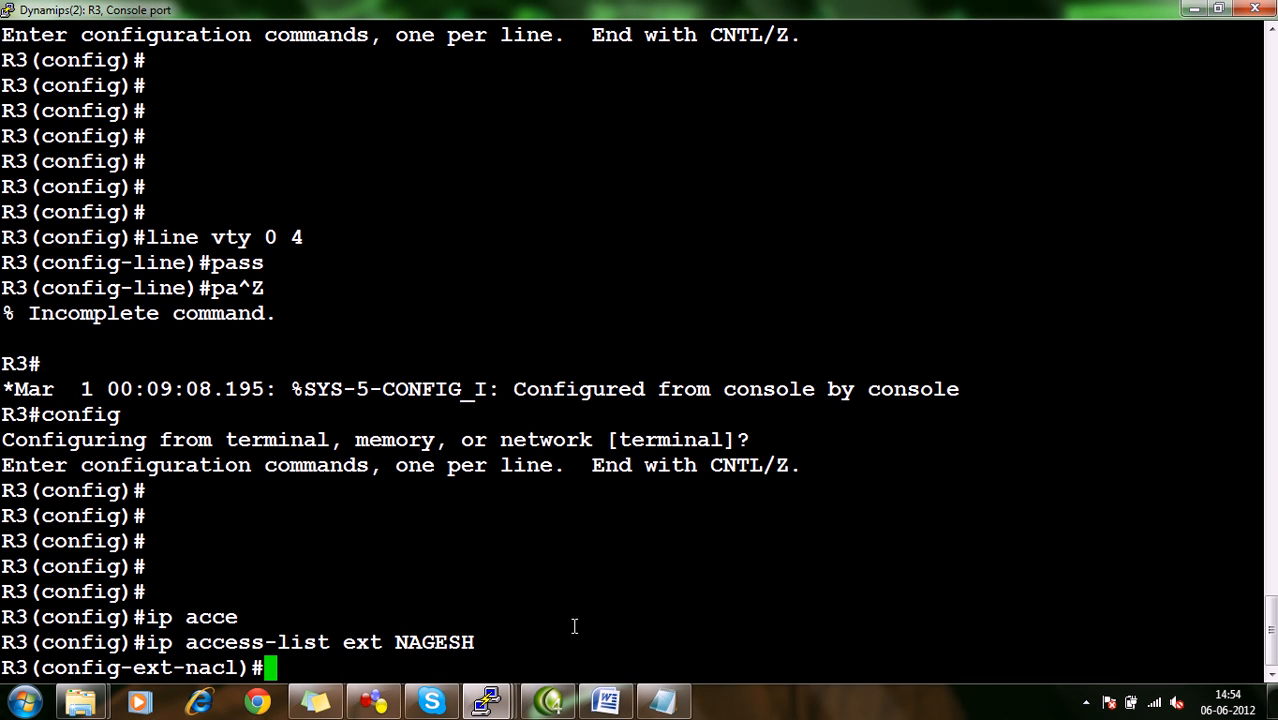
Begin access list entry 10 as a deny rule, and shrink R3's console to show the topology behind it.
type("10 ")
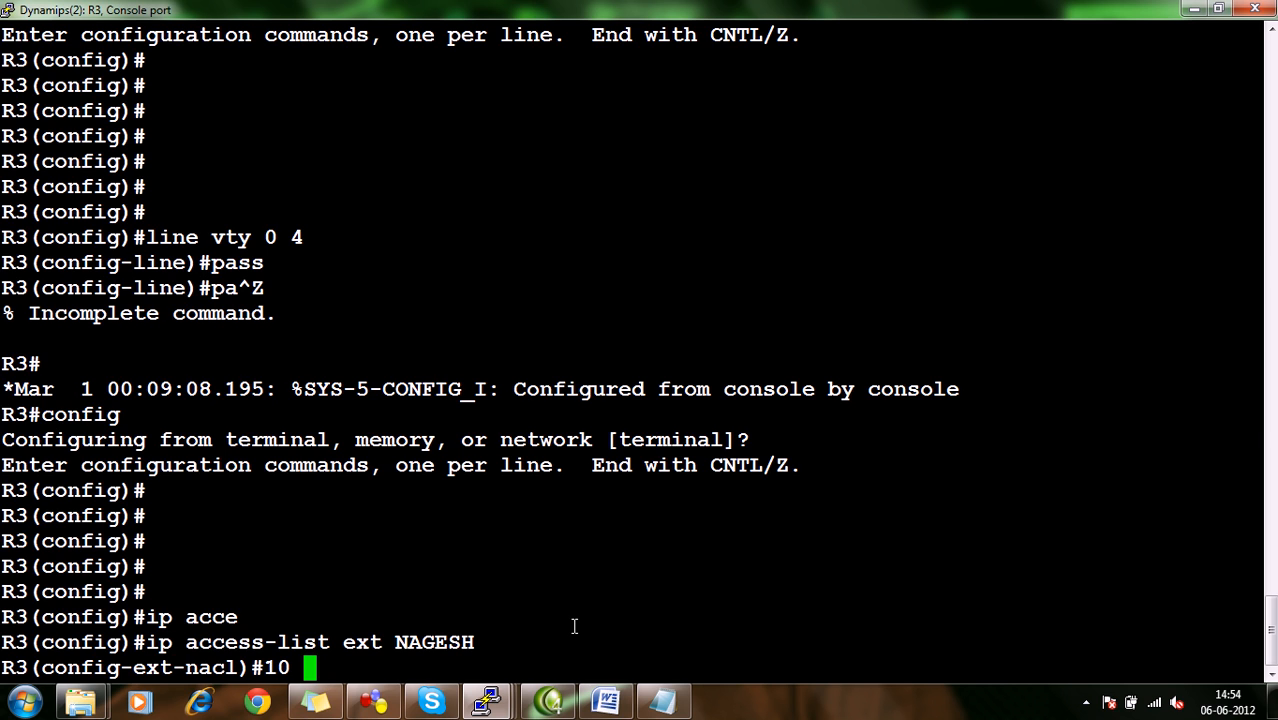
type("deny")
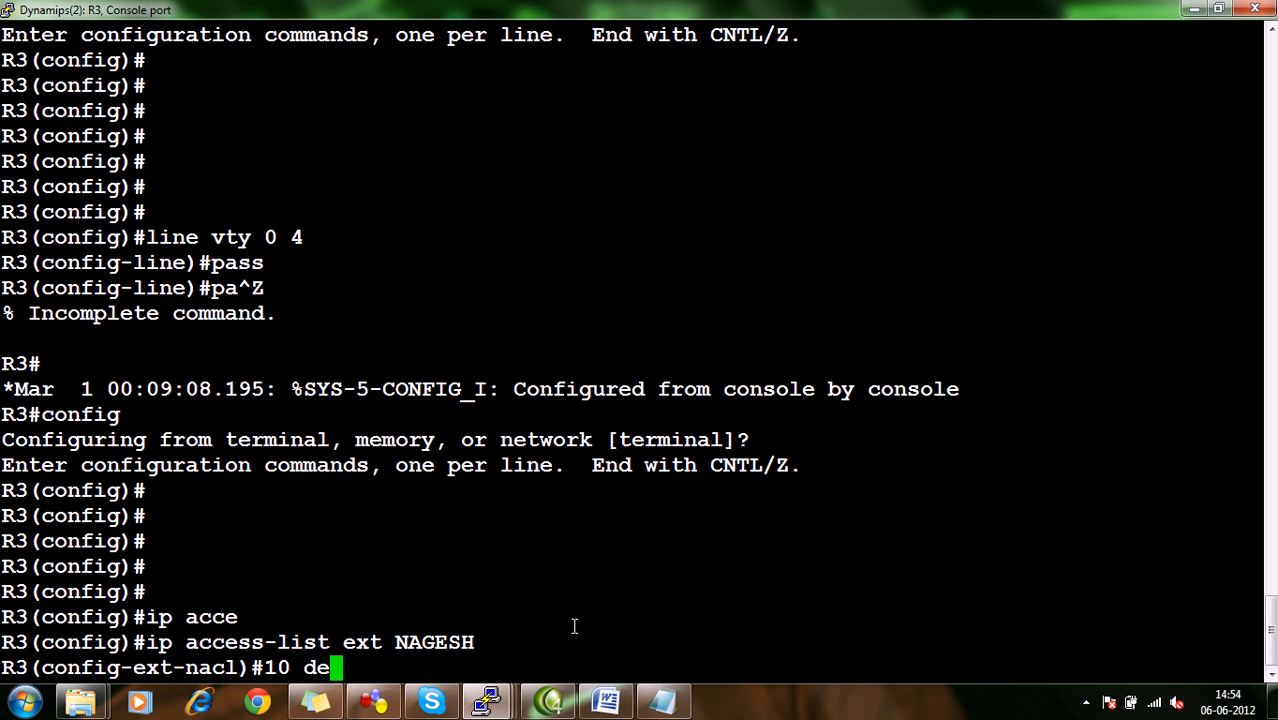
left_click(1218, 8)
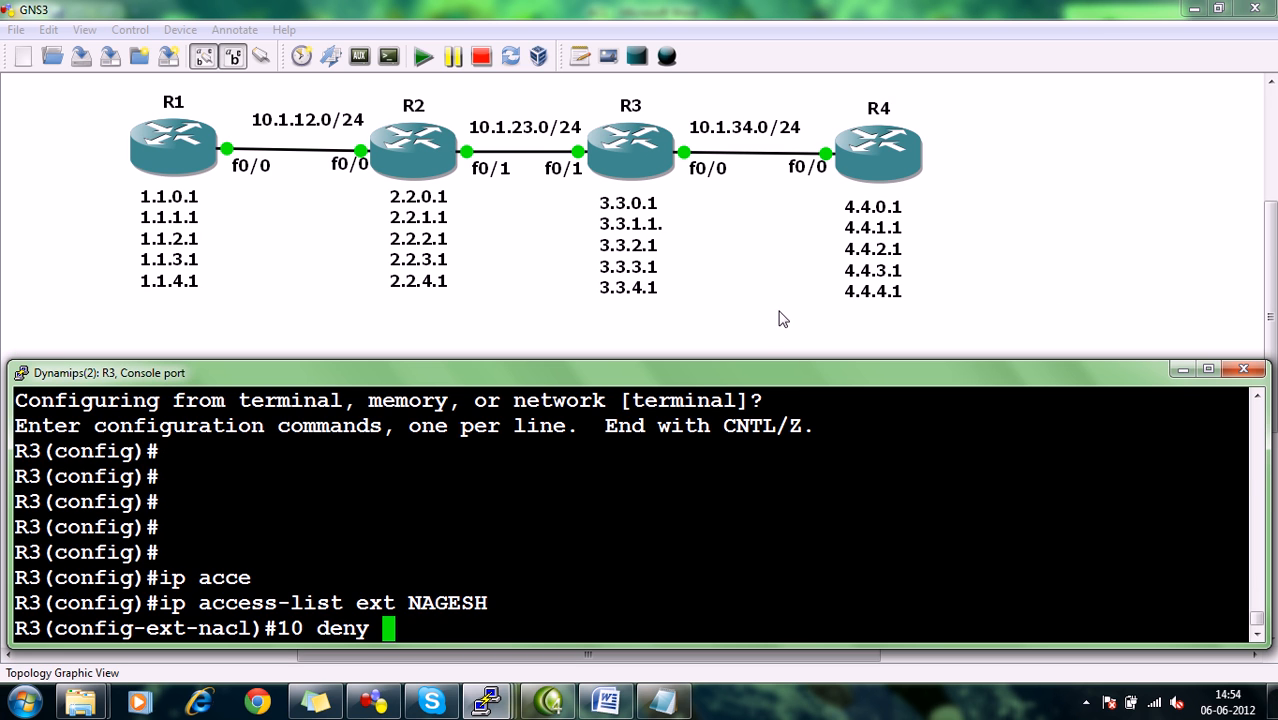
In R4's console, leave configuration mode and ping R2's loopback 2.2.0.1 with source 10.1.34.4.
mouse_move(486, 702)
left_click(760, 630)
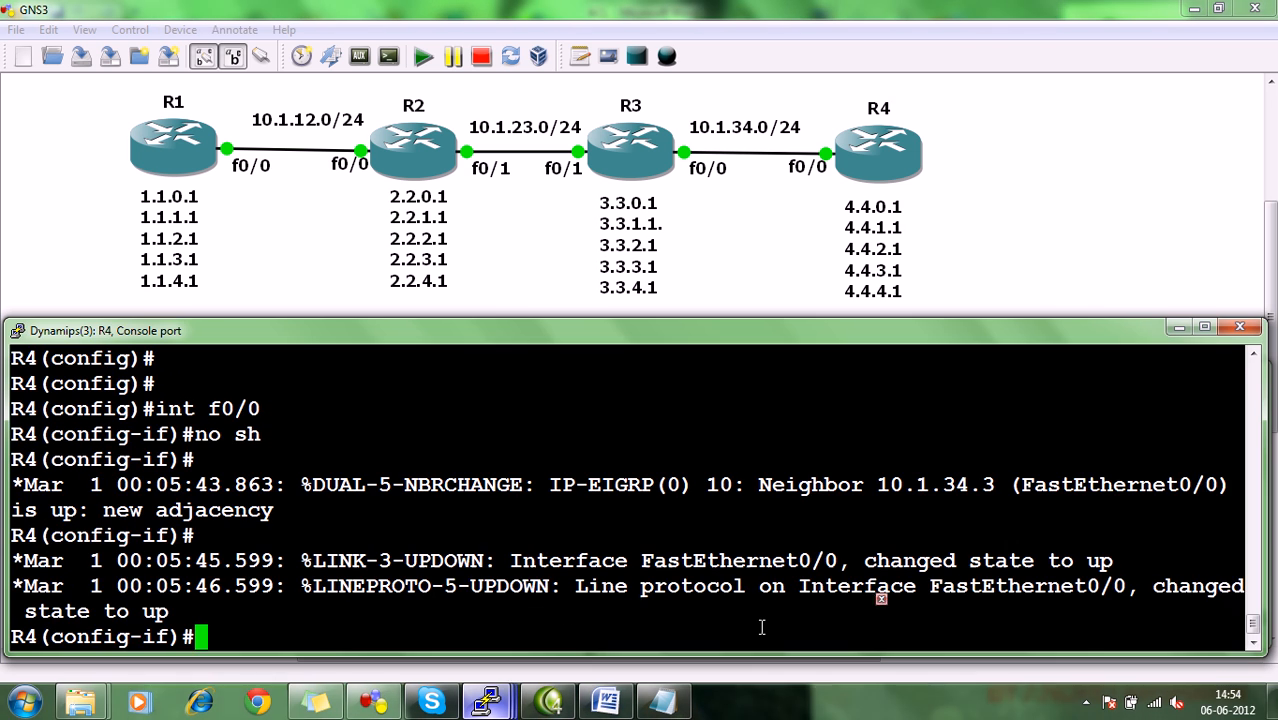
key("ctrl+z")
type("pi")
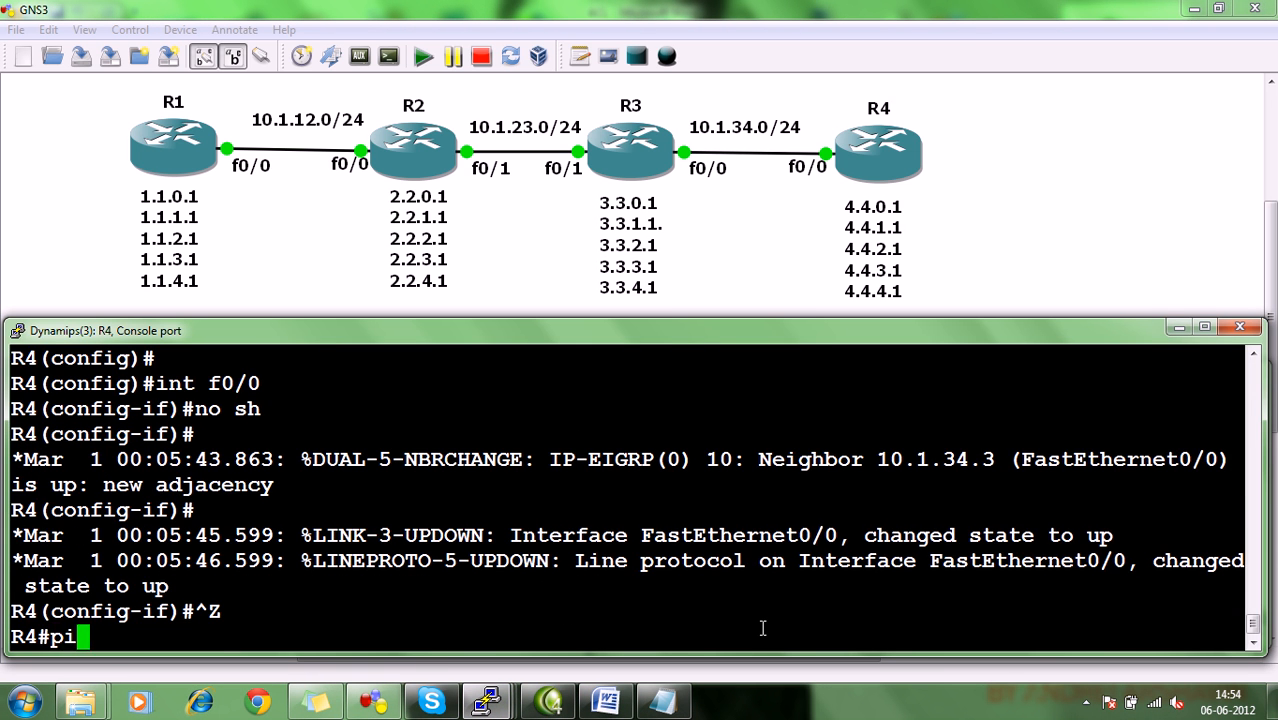
type("ng 10.1.")
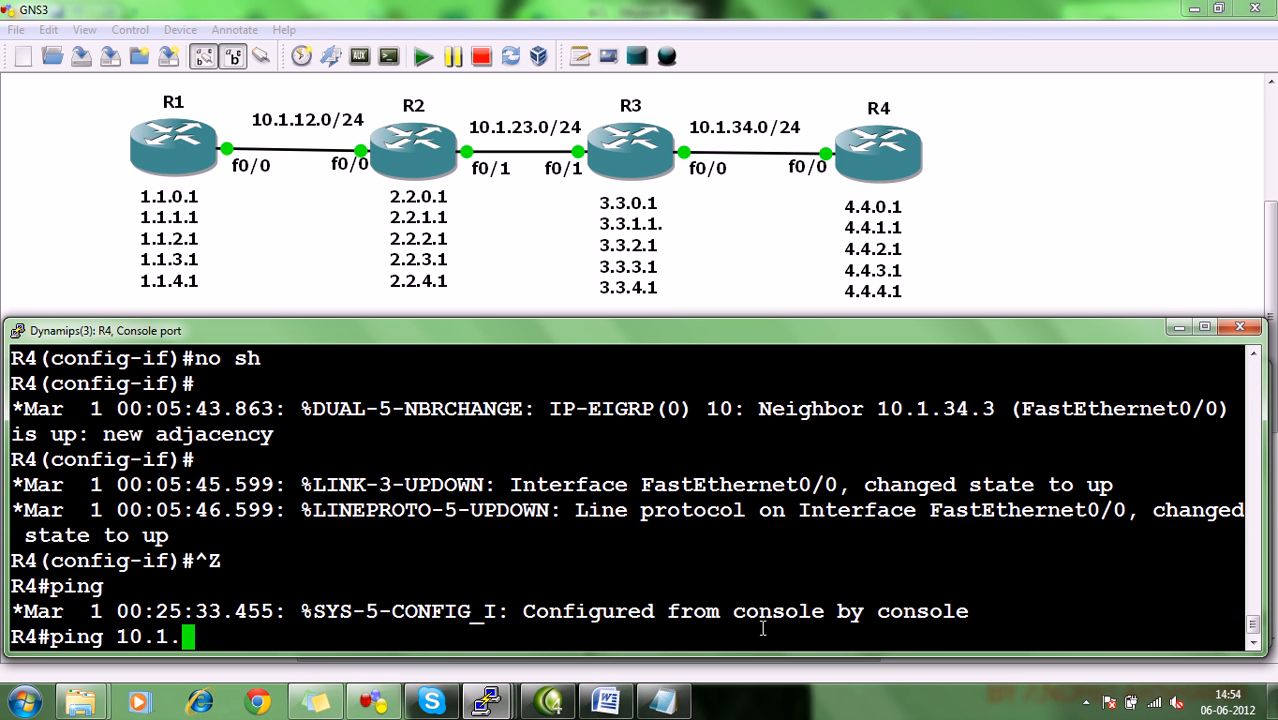
key("BackSpace")
key("BackSpace")
key("BackSpace")
key("BackSpace")
key("BackSpace")
type("2.")
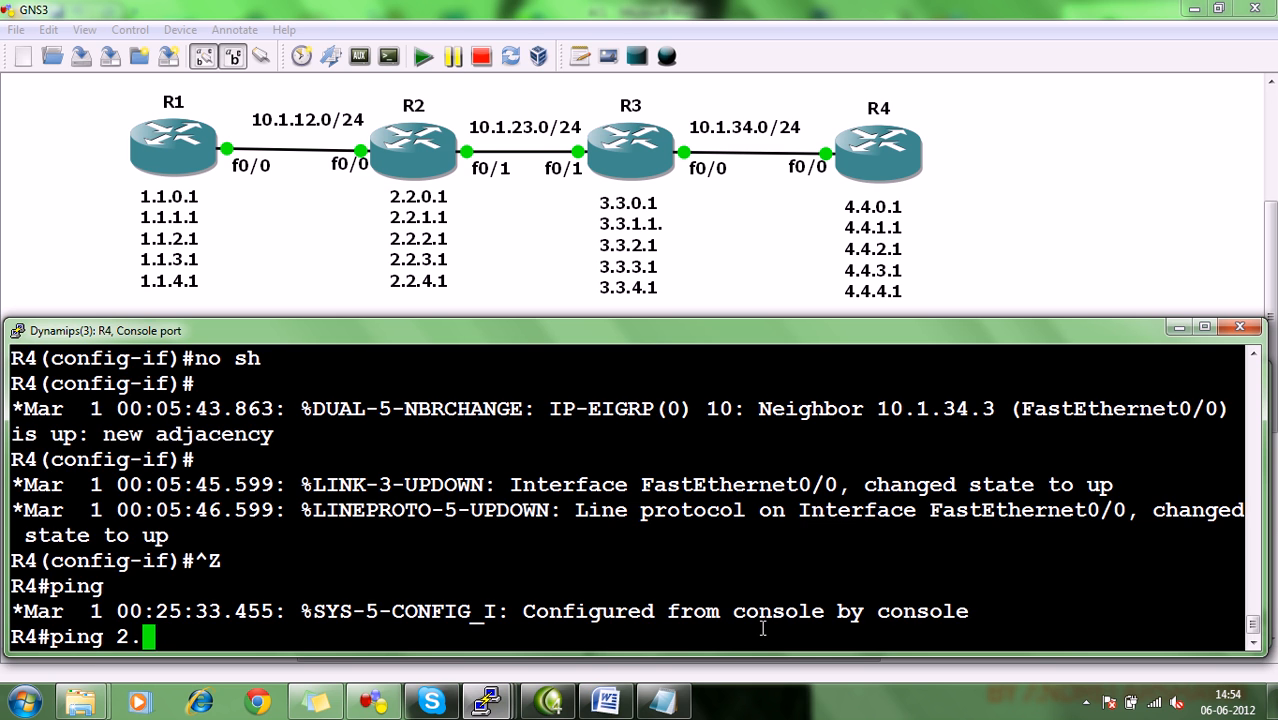
type("2.0.1 so 10.1.34.4")
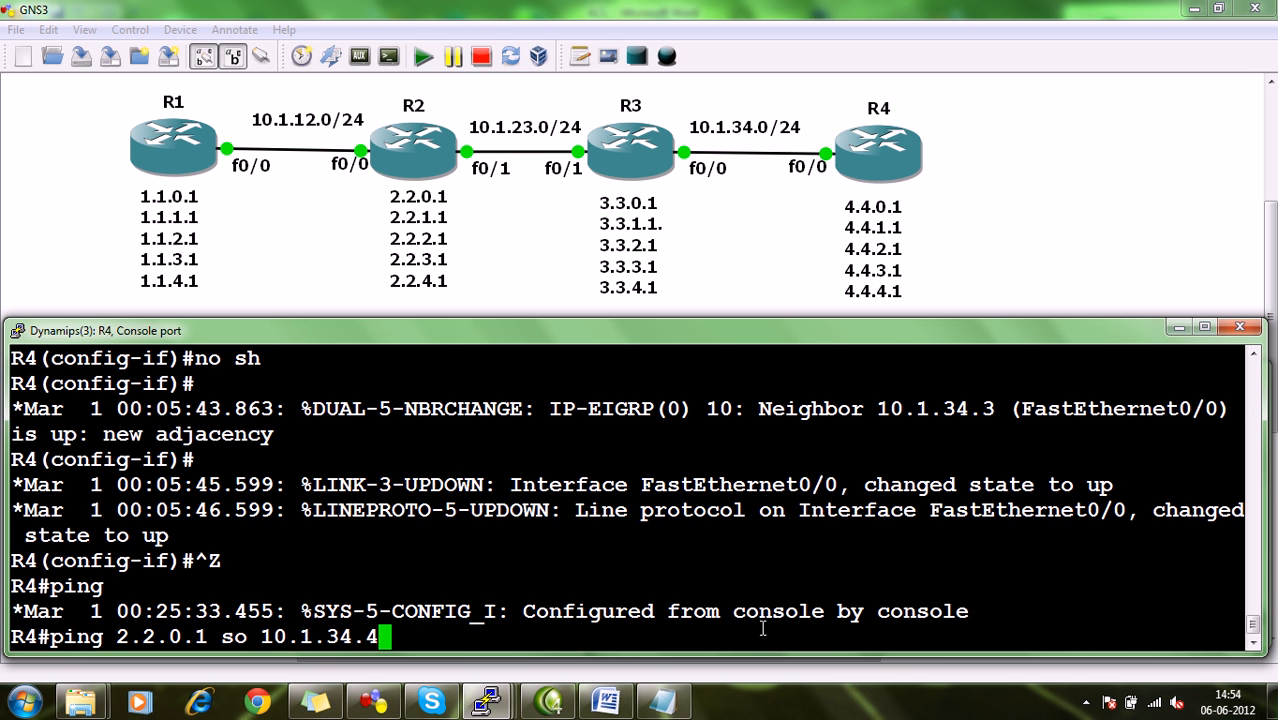
key("Return")
Ping R2's loopback 2.2.0.1 from R4 with source 4.4.0.1.
key("Up")
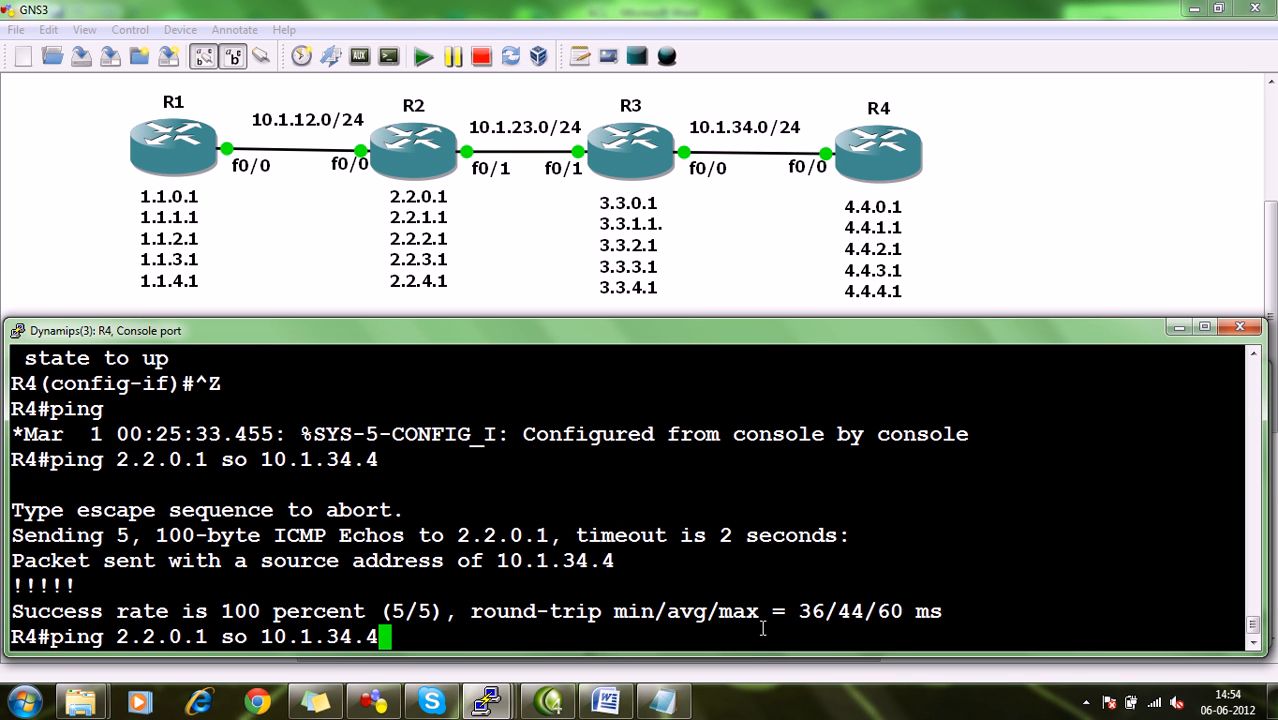
key("BackSpace")
key("BackSpace")
key("BackSpace")
key("BackSpace")
key("BackSpace")
key("BackSpace")
key("BackSpace")
key("BackSpace")
key("BackSpace")
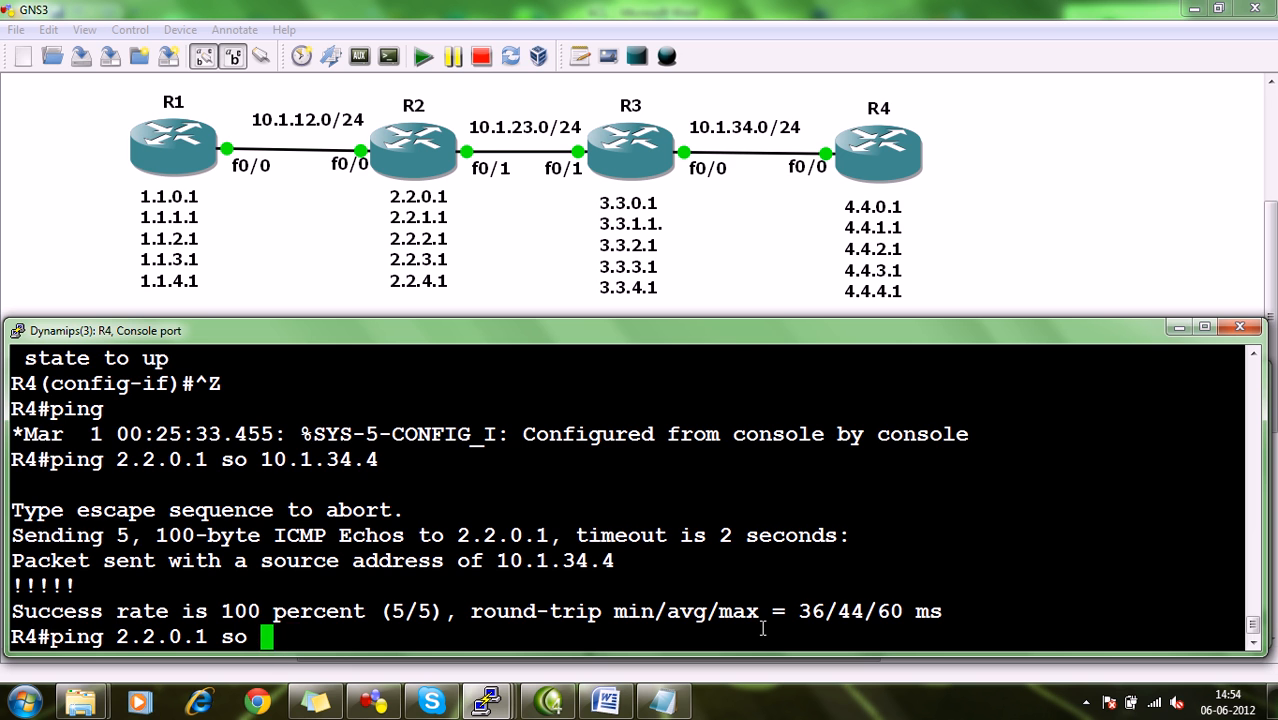
type("4.4.0.1")
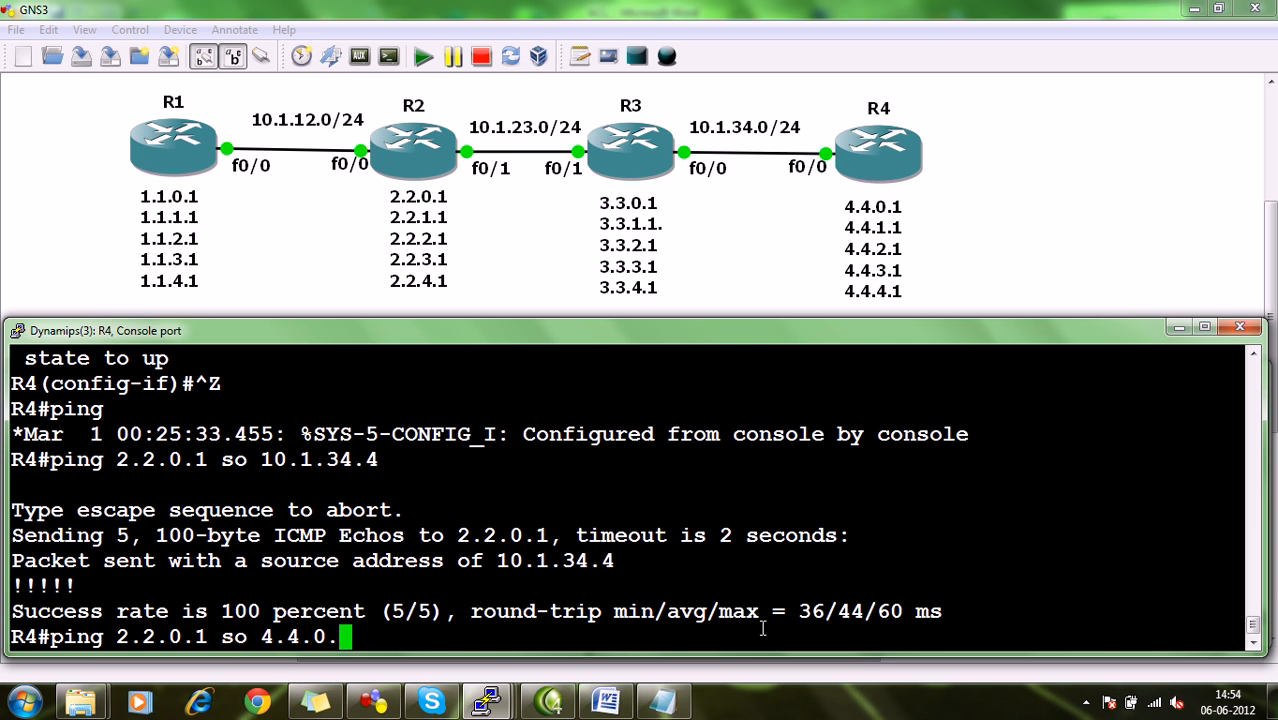
key("Return")
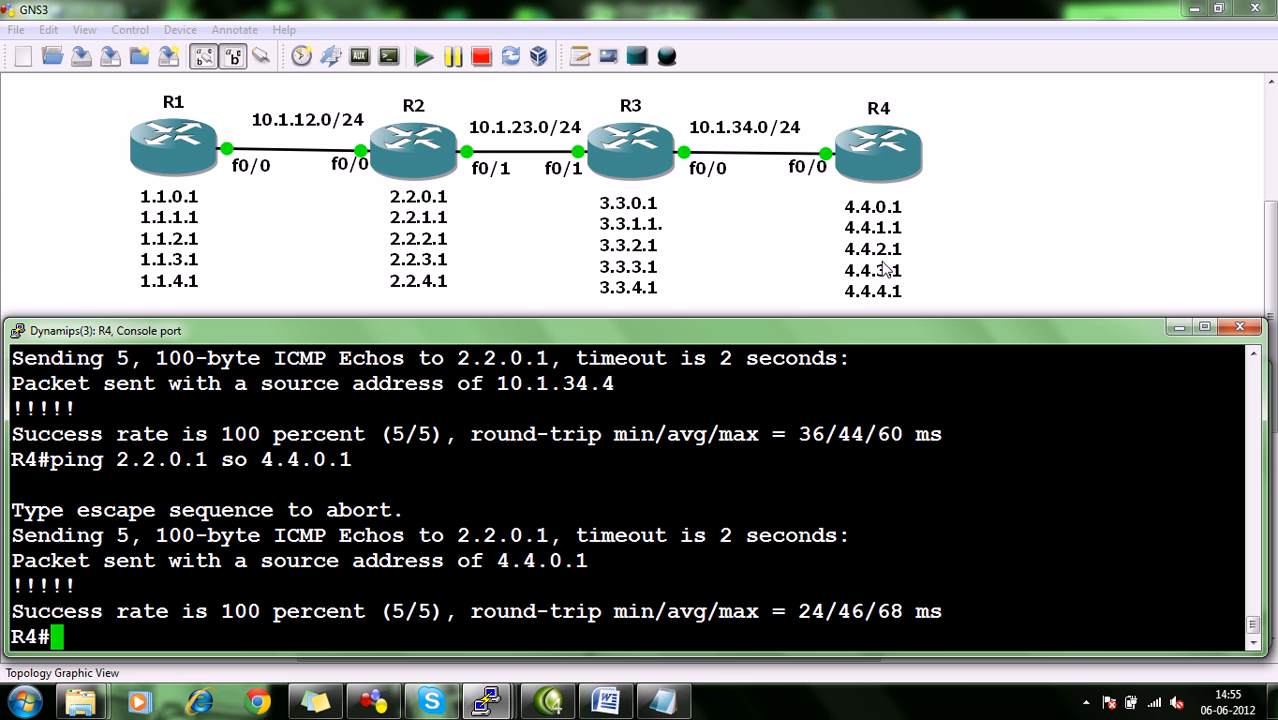
Switch to R3's console and extend deny entry 10 with protocol ICMP and source host 10.1.34.4.
mouse_move(487, 702)
left_click(600, 620)
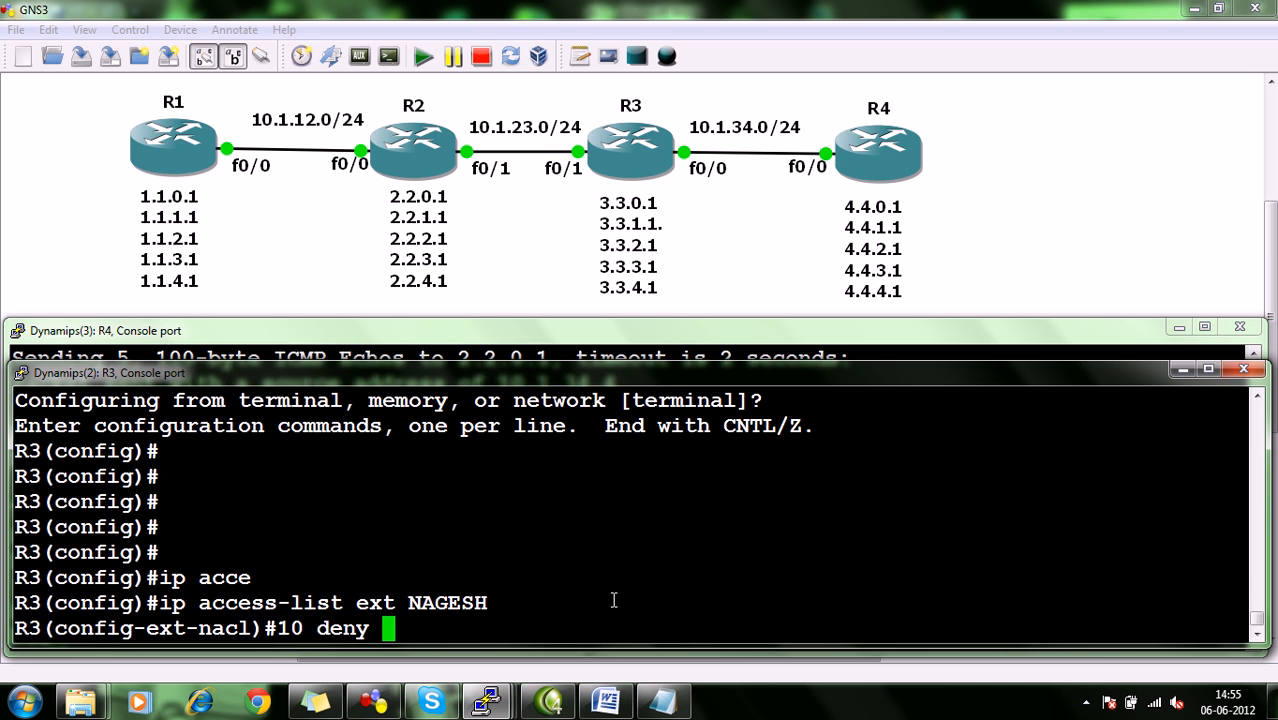
type("icmp")
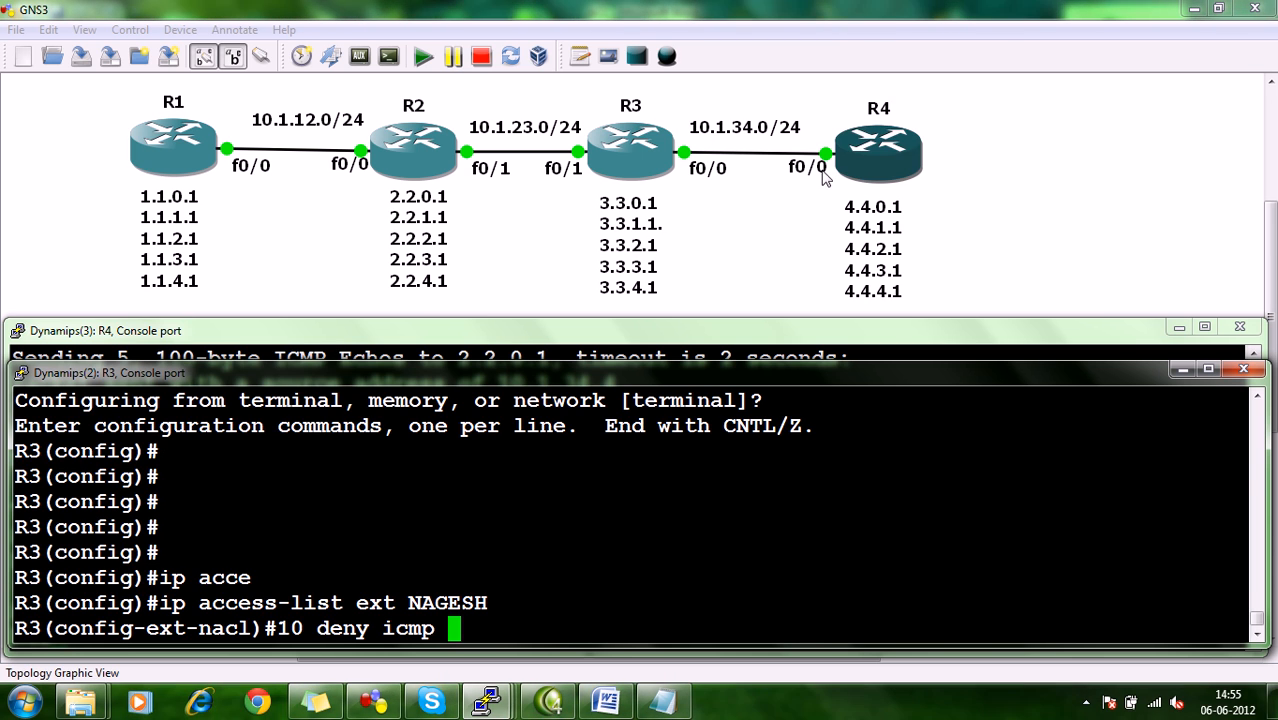
type("ho 10.1.34.4")
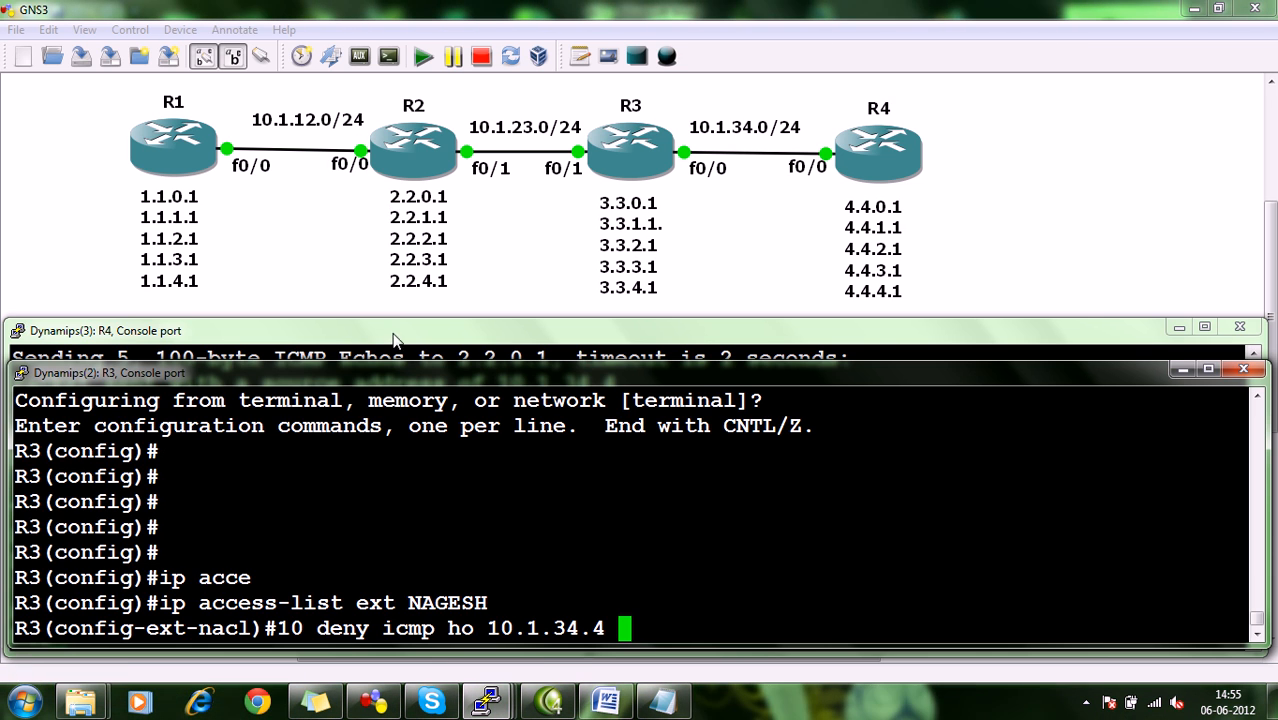
Complete deny entry 10 with destination 2.2.0.1 and wildcard mask 0.0.255.255, and submit it.
mouse_move(661, 697)
type(".4 2.2.")
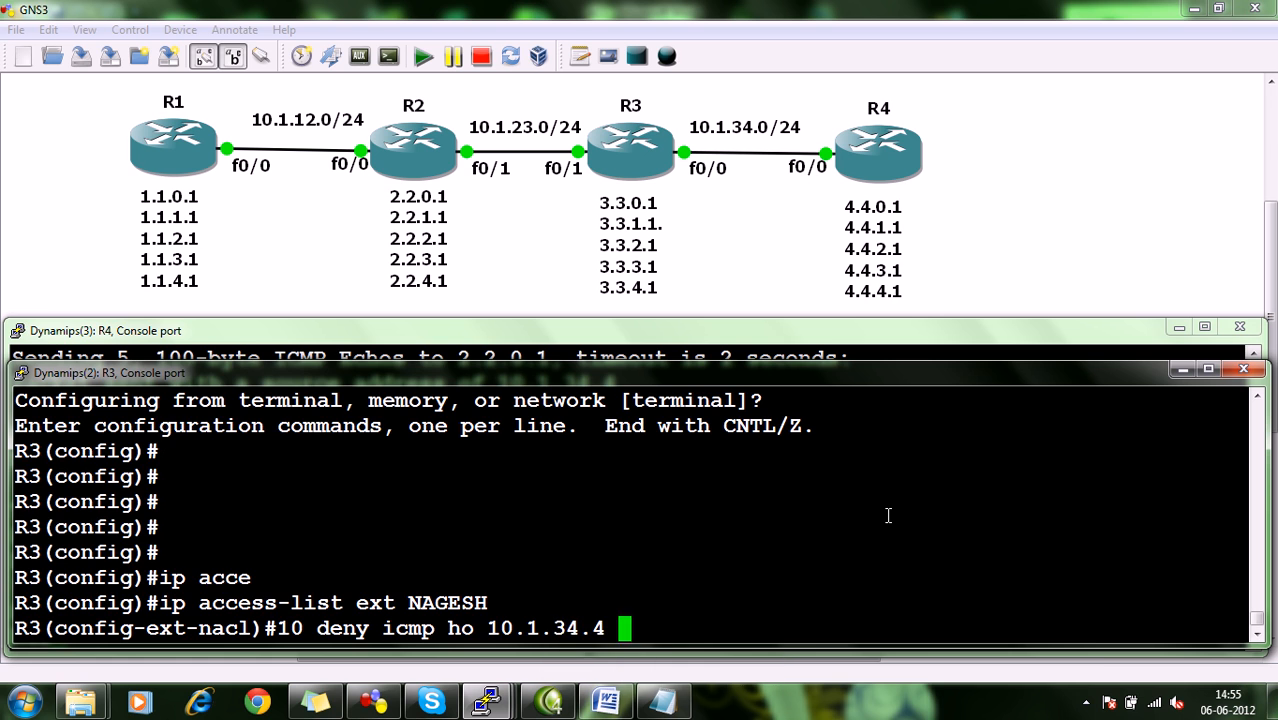
type("0.1 ")
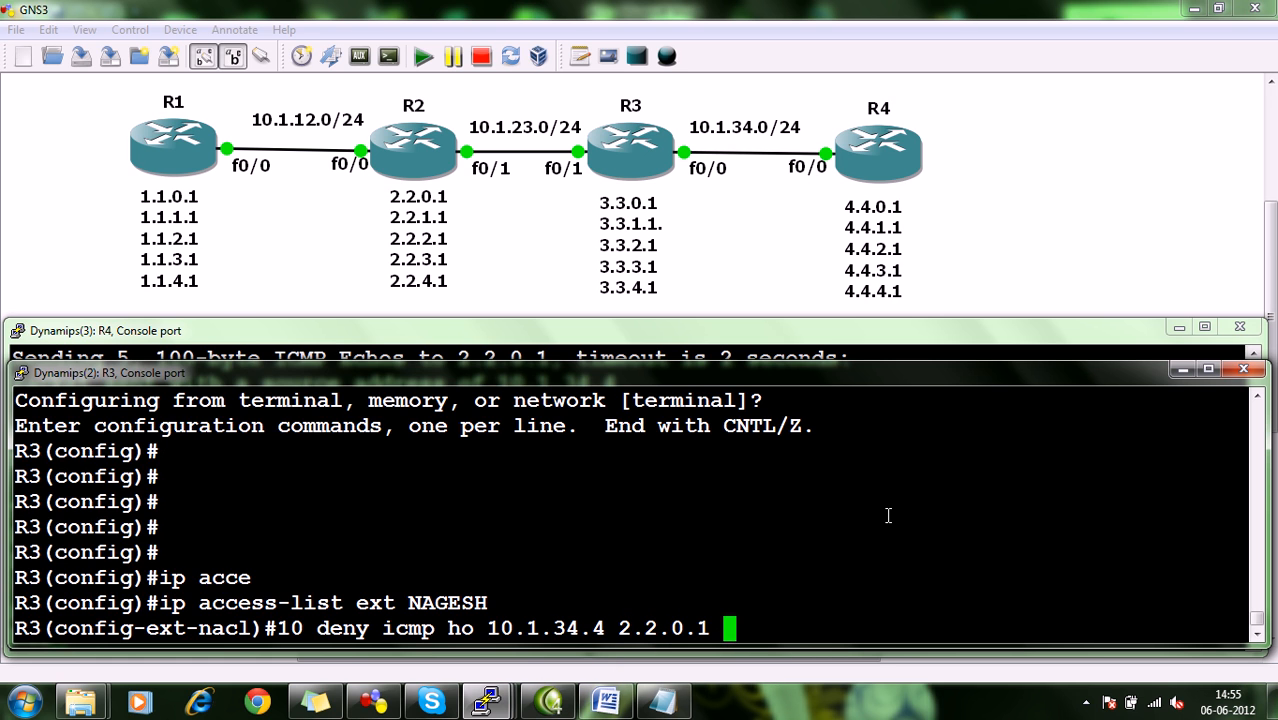
type("0.0.3.255")
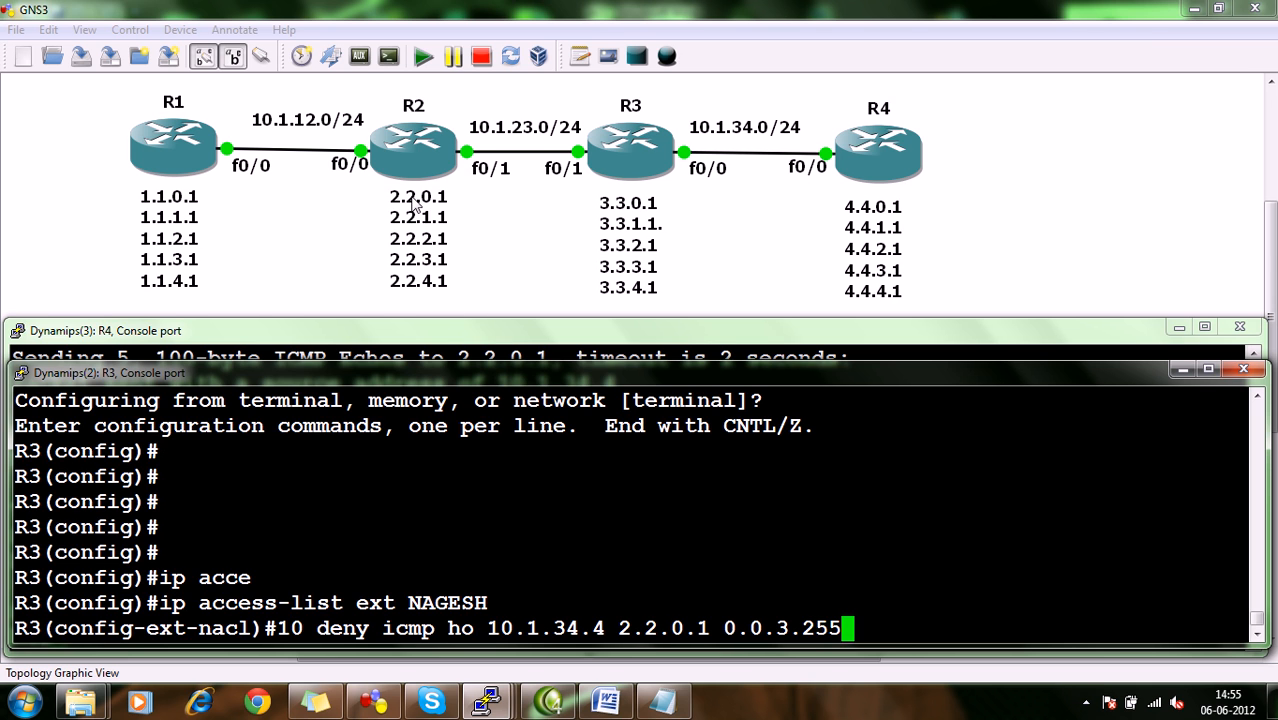
key("BackSpace")
key("BackSpace")
key("BackSpace")
key("BackSpace")
key("BackSpace")
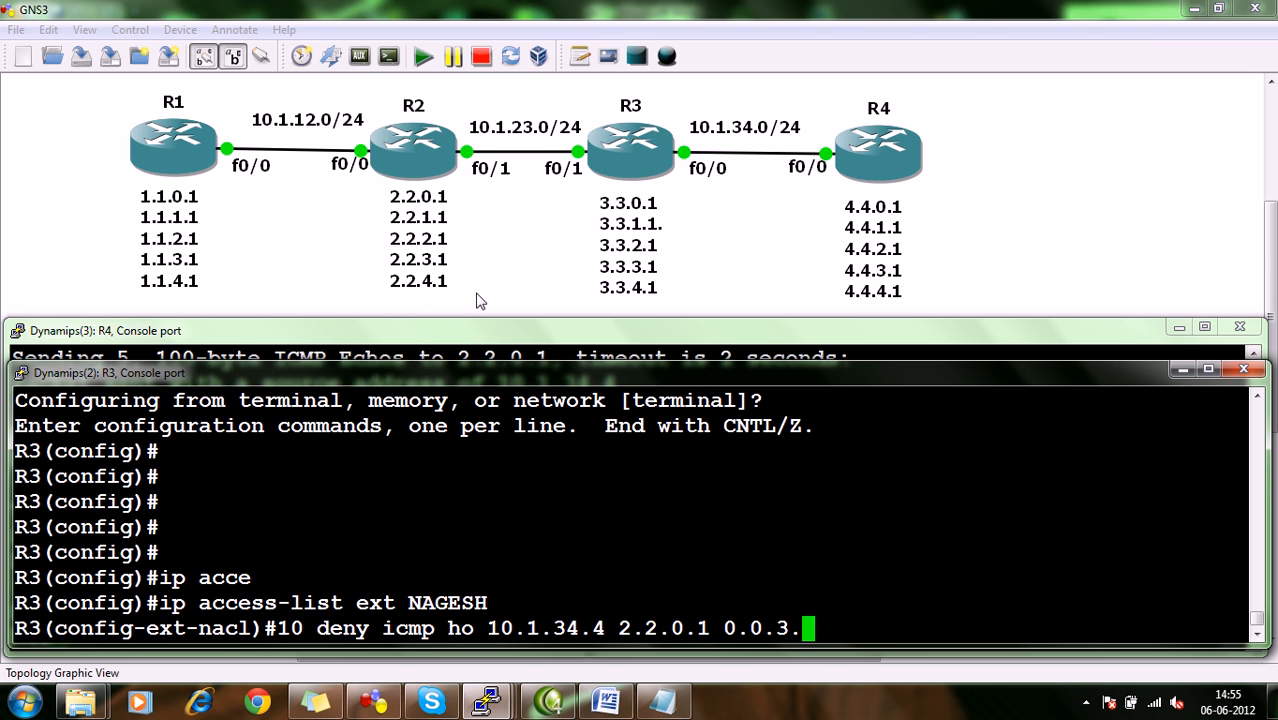
type("255.255")
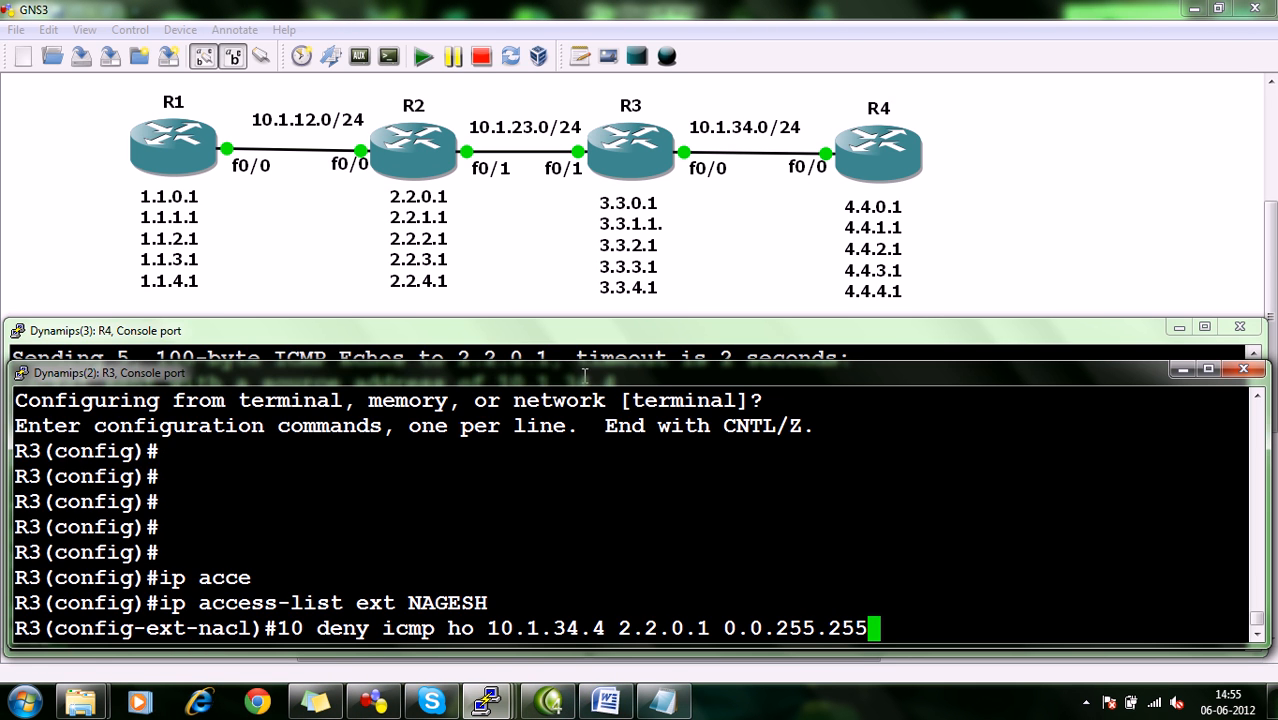
left_click_drag(668, 628, 625, 632)
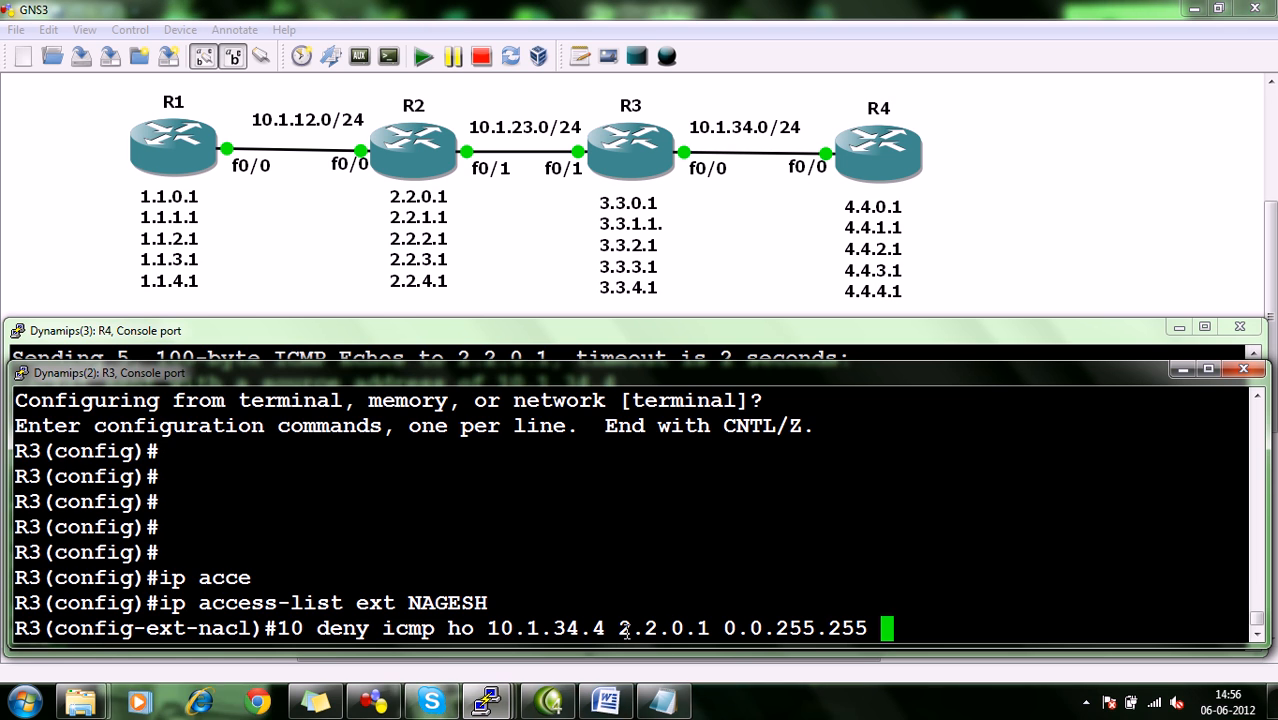
key("Return")
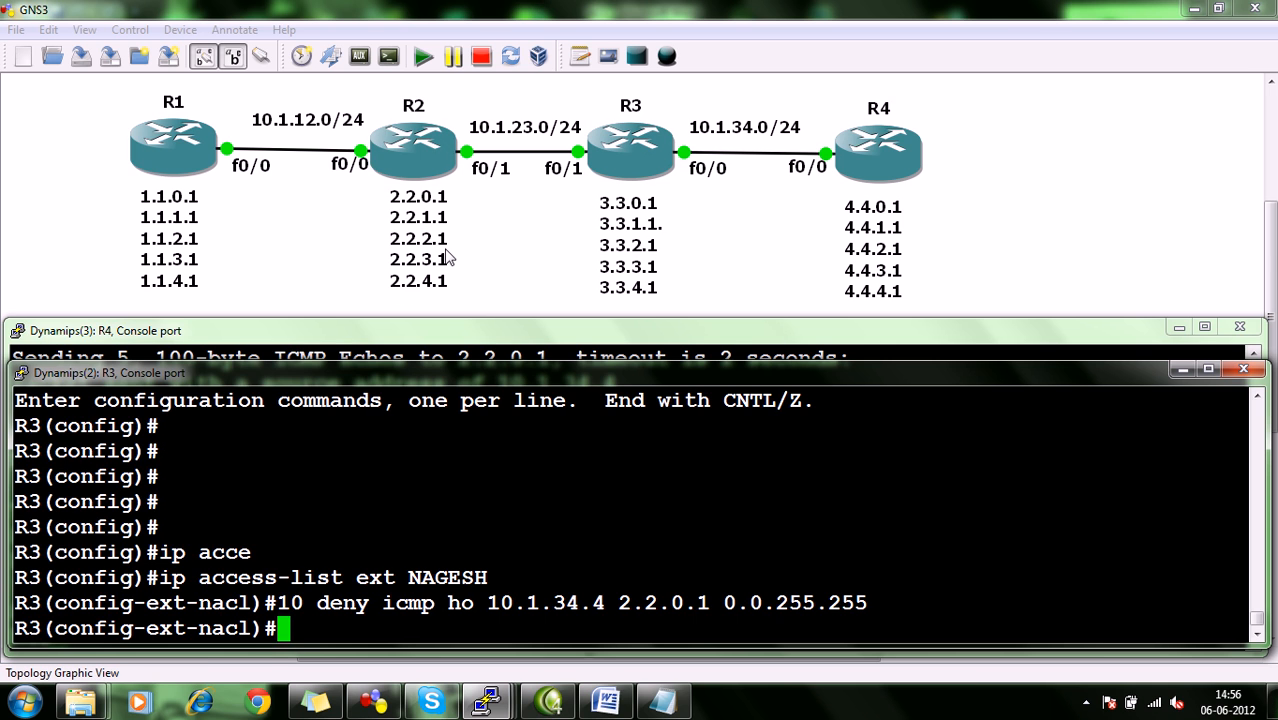
Add entry 20 denying ICMP from 4.4.0.0 0.0.255.255 to 2.2.0.0 0.0.255.255.
type("20")
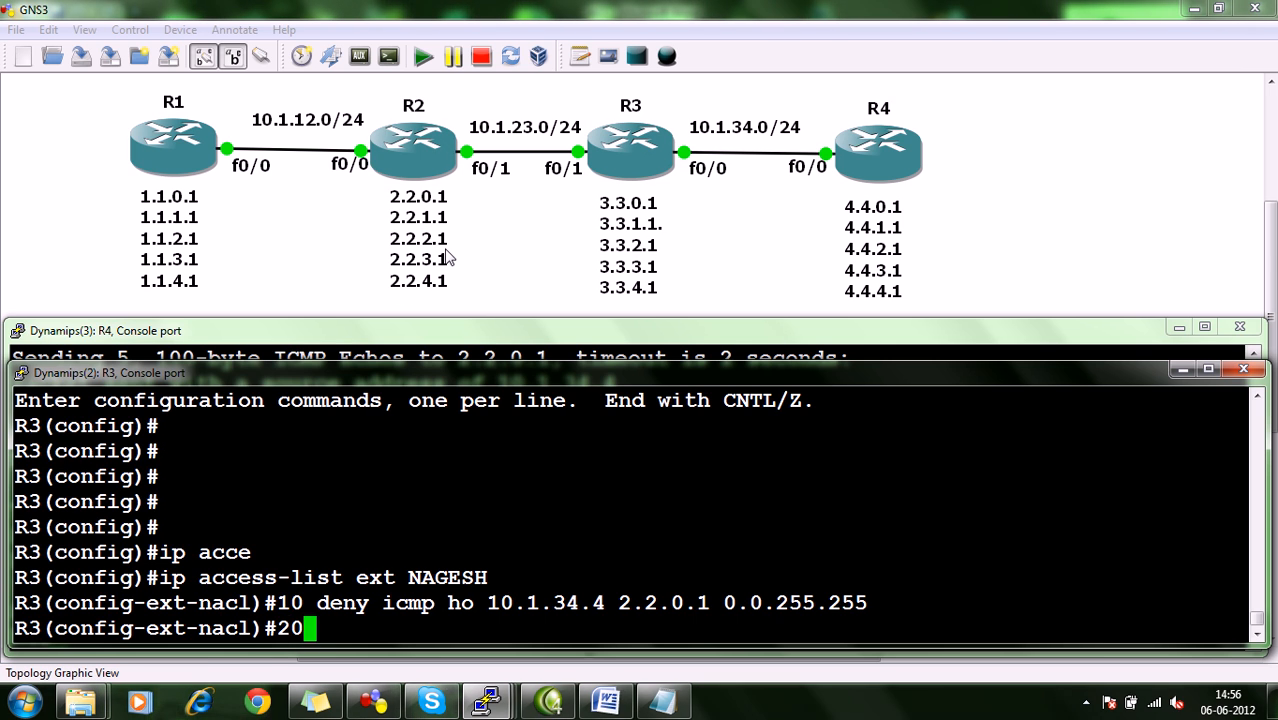
type(" deny icmp ")
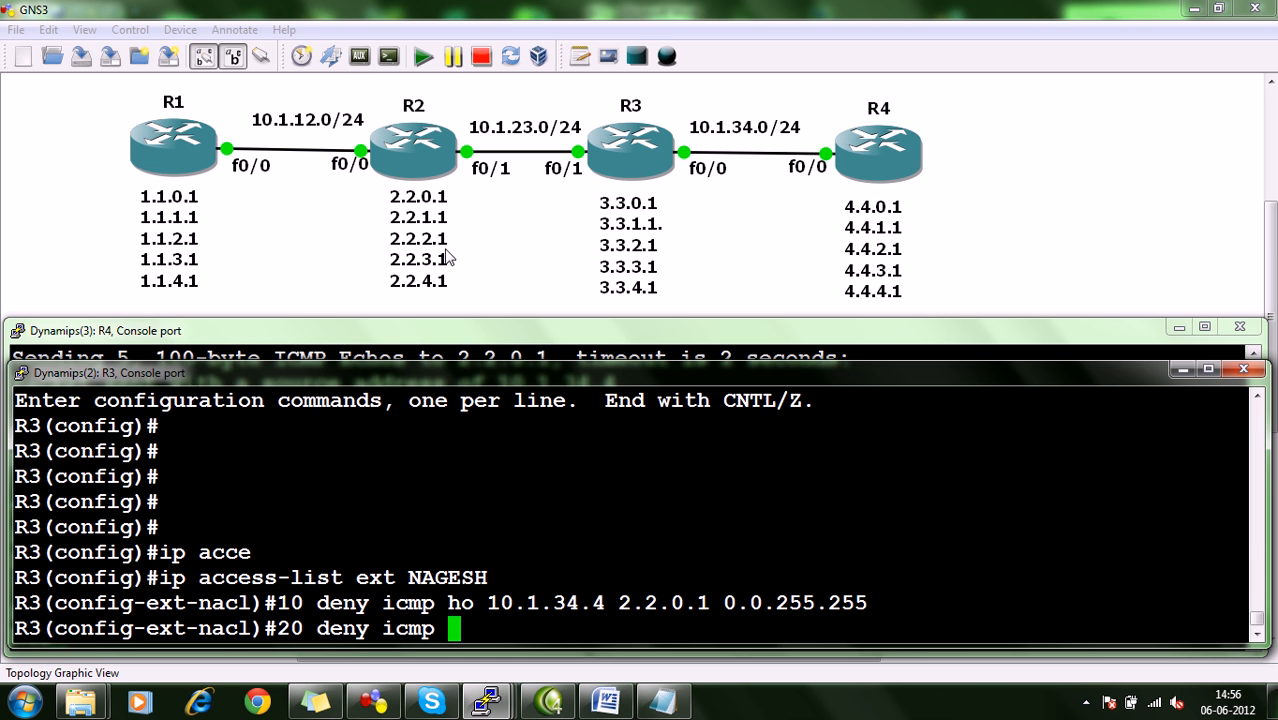
type("4.4.0.0 0.")
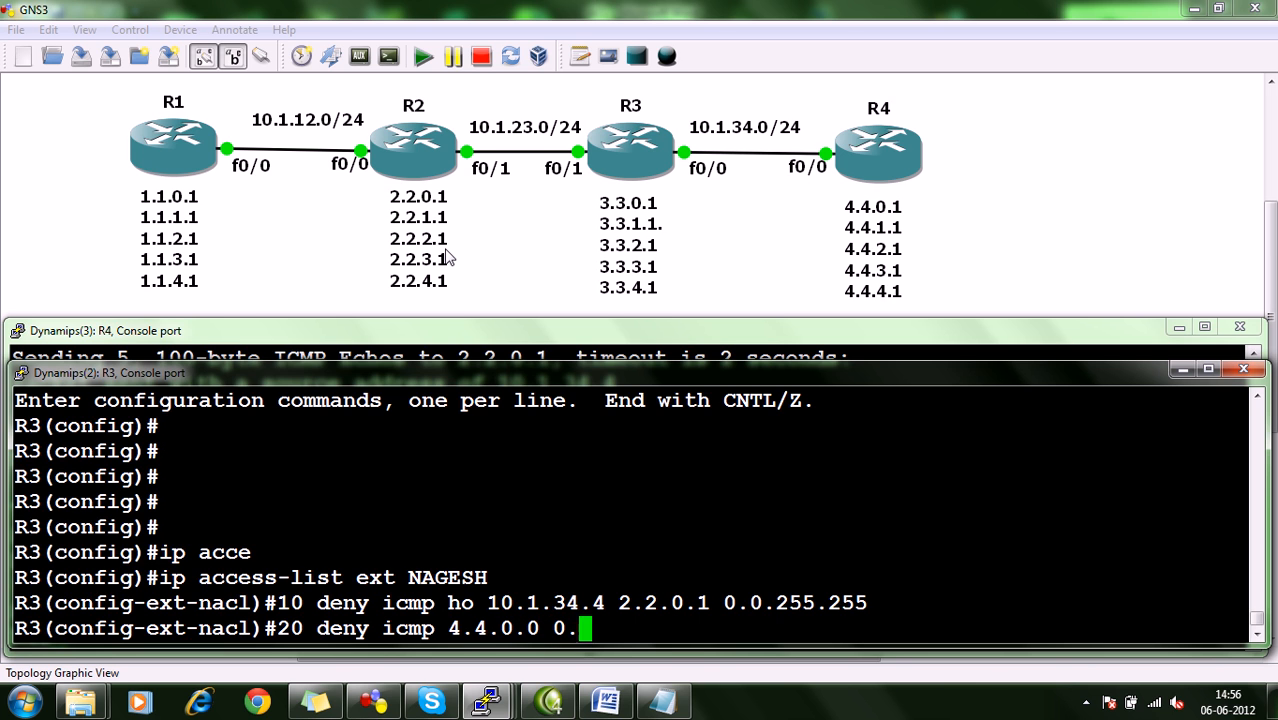
type("0.255.25")
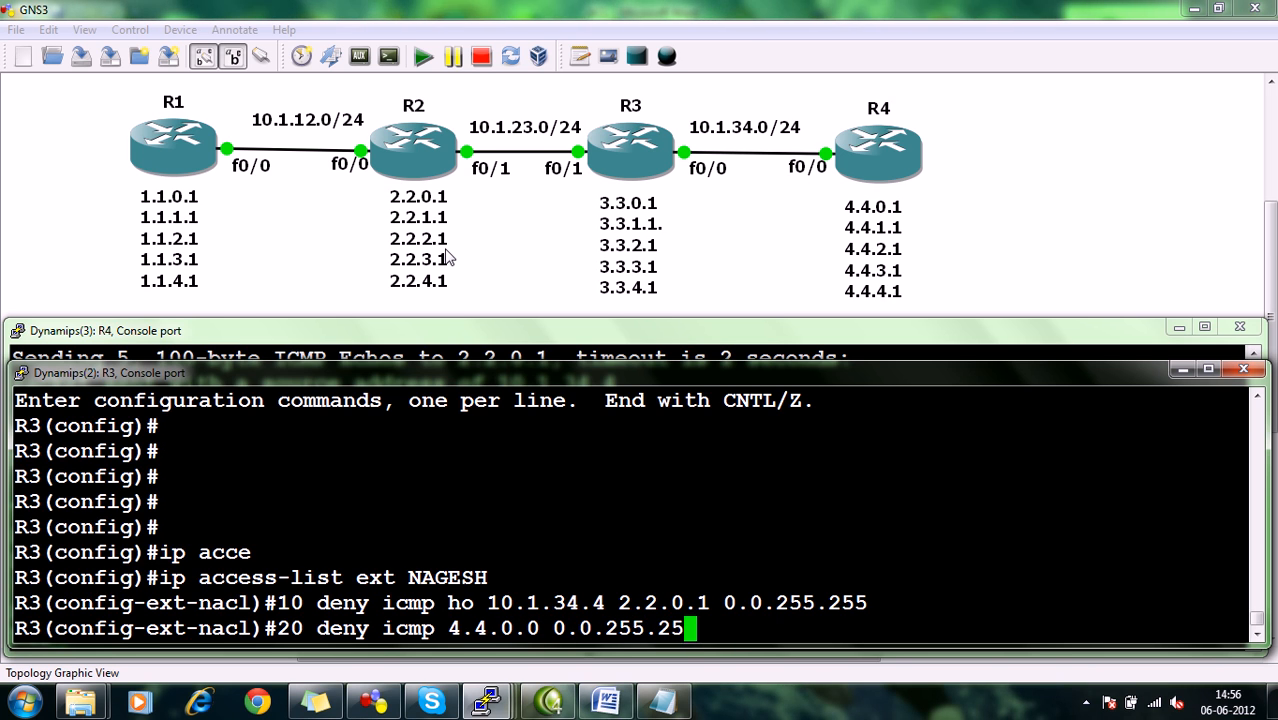
type("5 2.2.0.0 0.0.255.255")
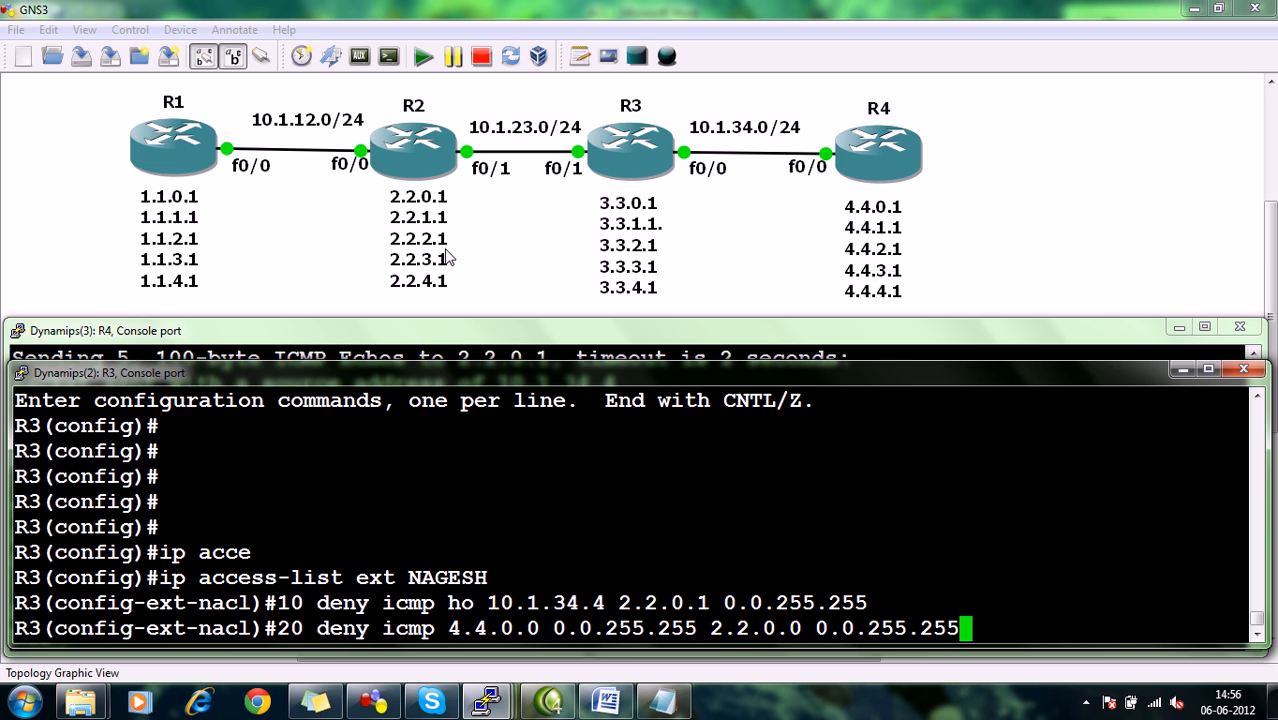
key("Return")
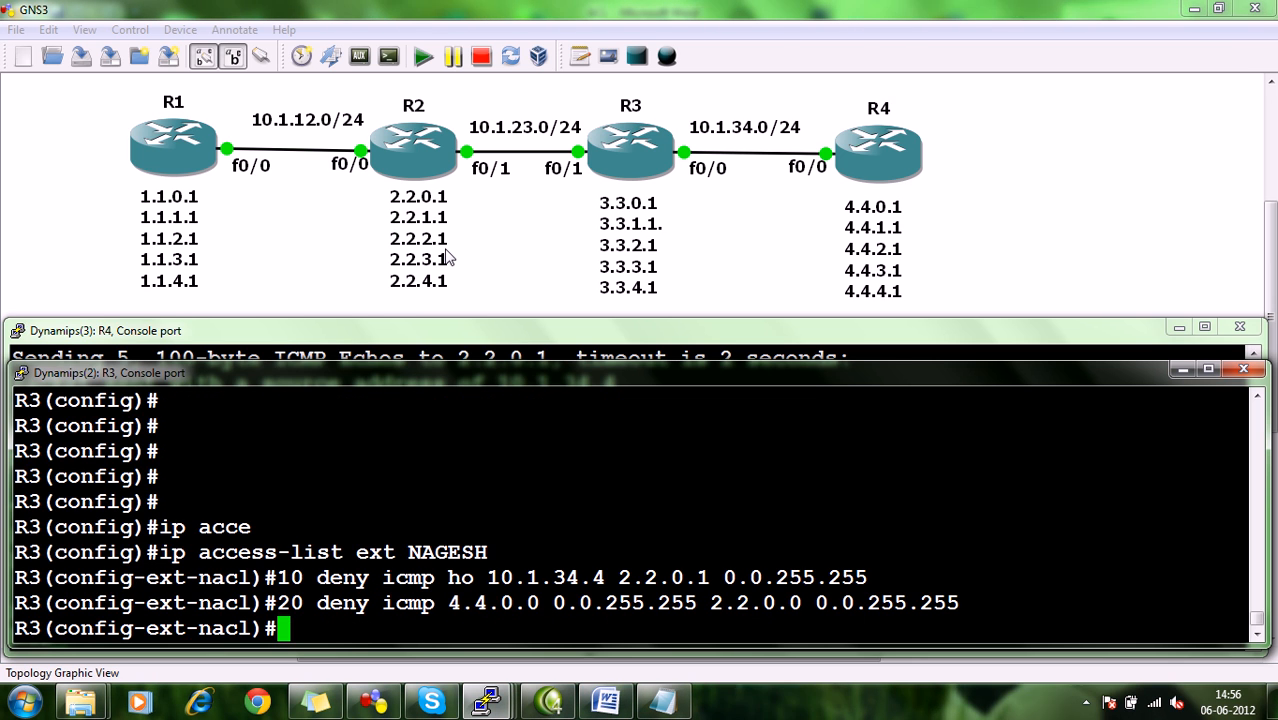
Add entry 20000 to R3's access list, permitting IP from any source to any destination.
type("20000 ")
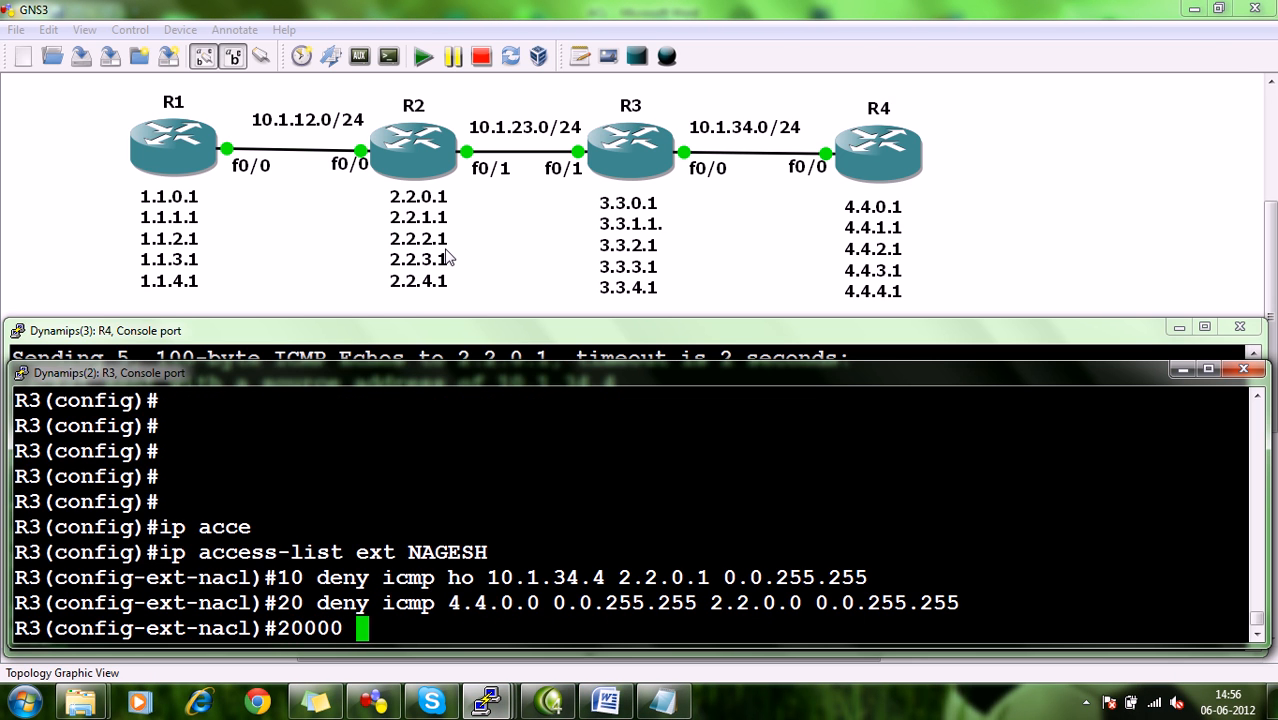
type("permit ip any any")
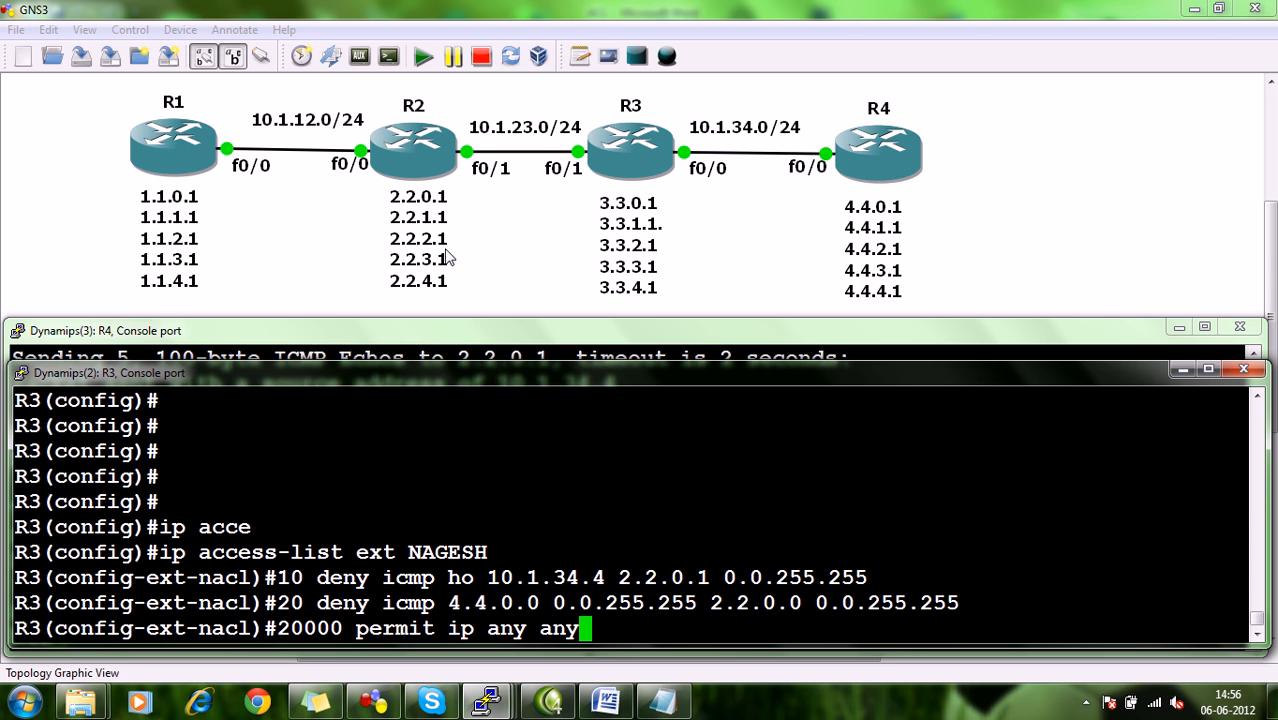
left_click_drag(524, 630, 501, 630)
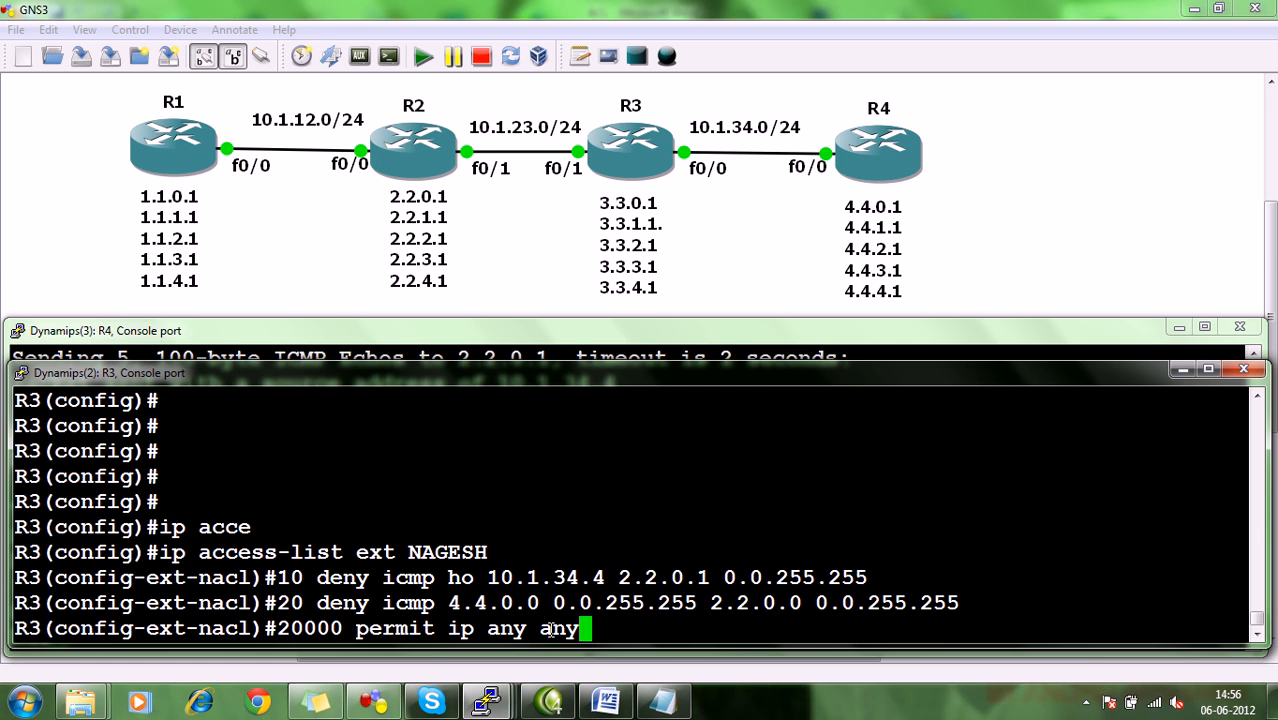
key("Return")
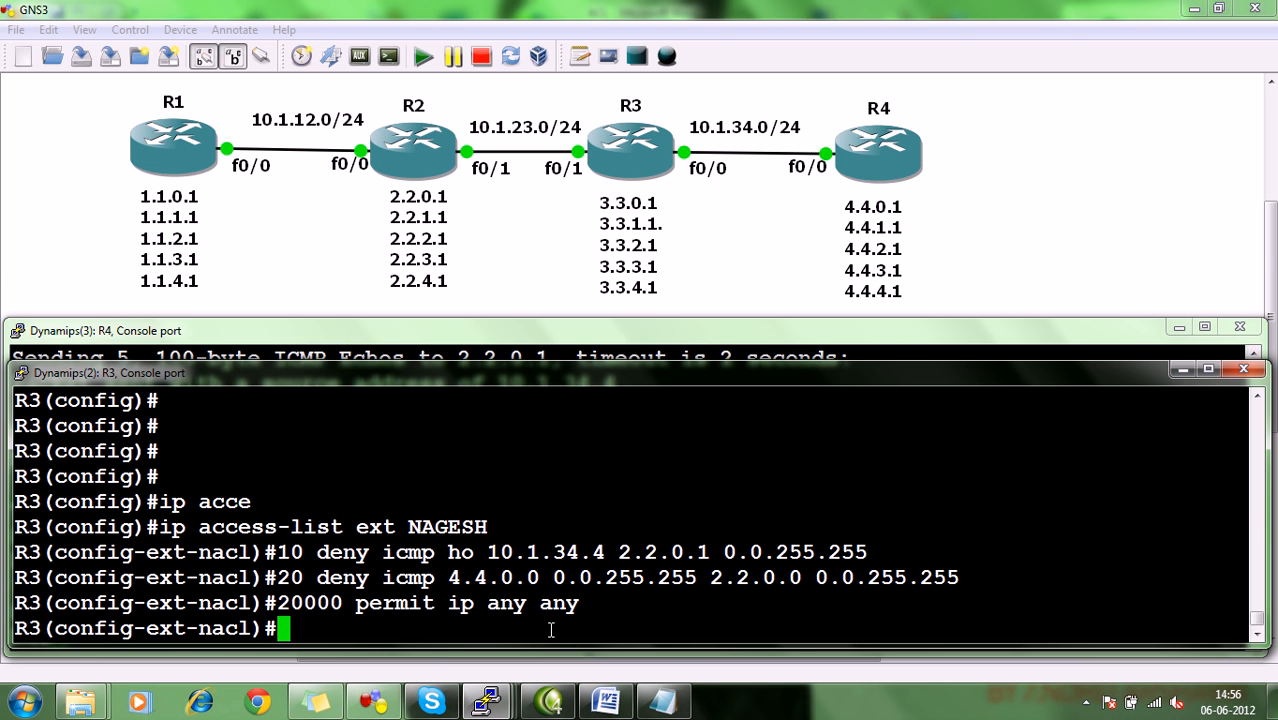
Apply the named access list outbound on R3's interface f0/1 with ip access-group.
type("int ")
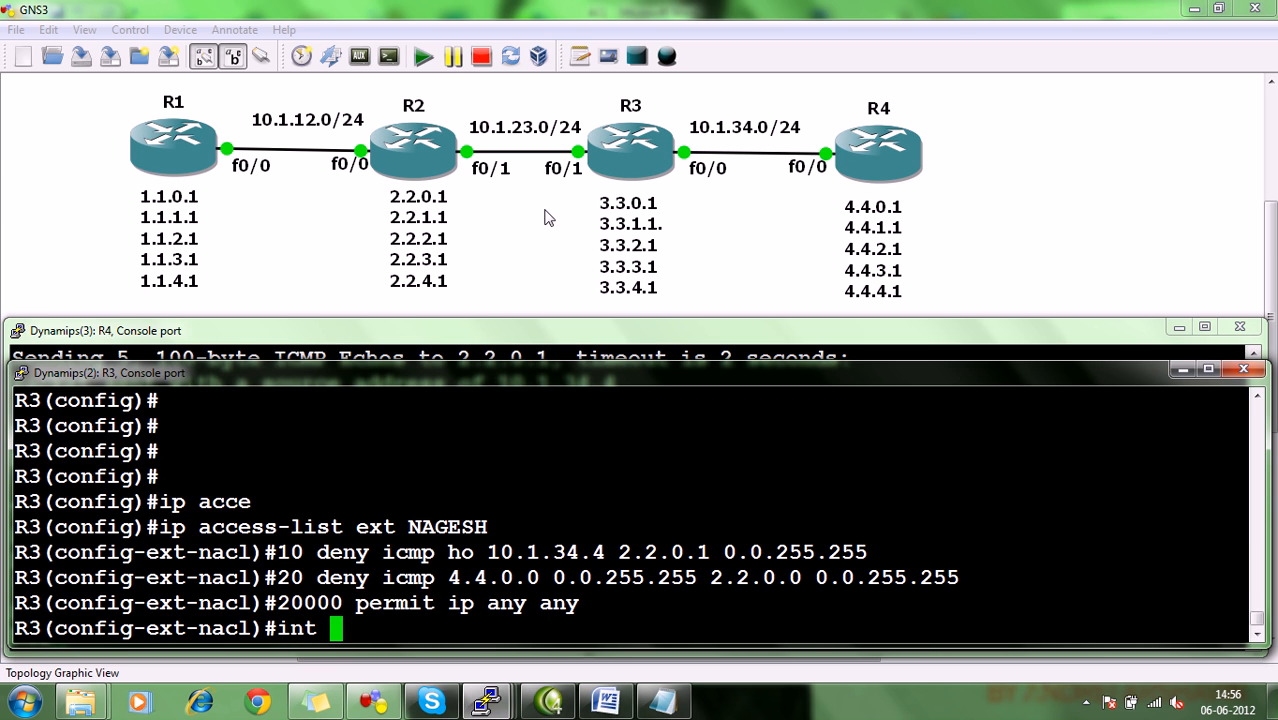
type("f0/1")
key("Return")
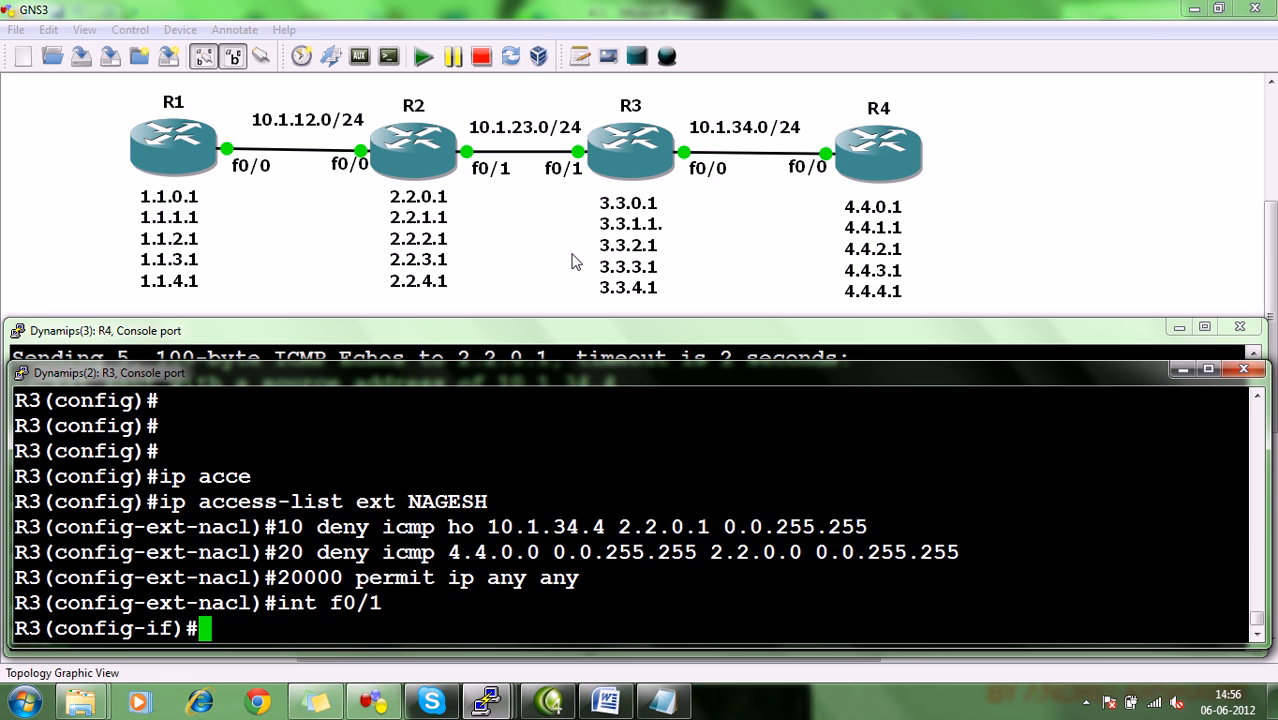
type("ip acces")
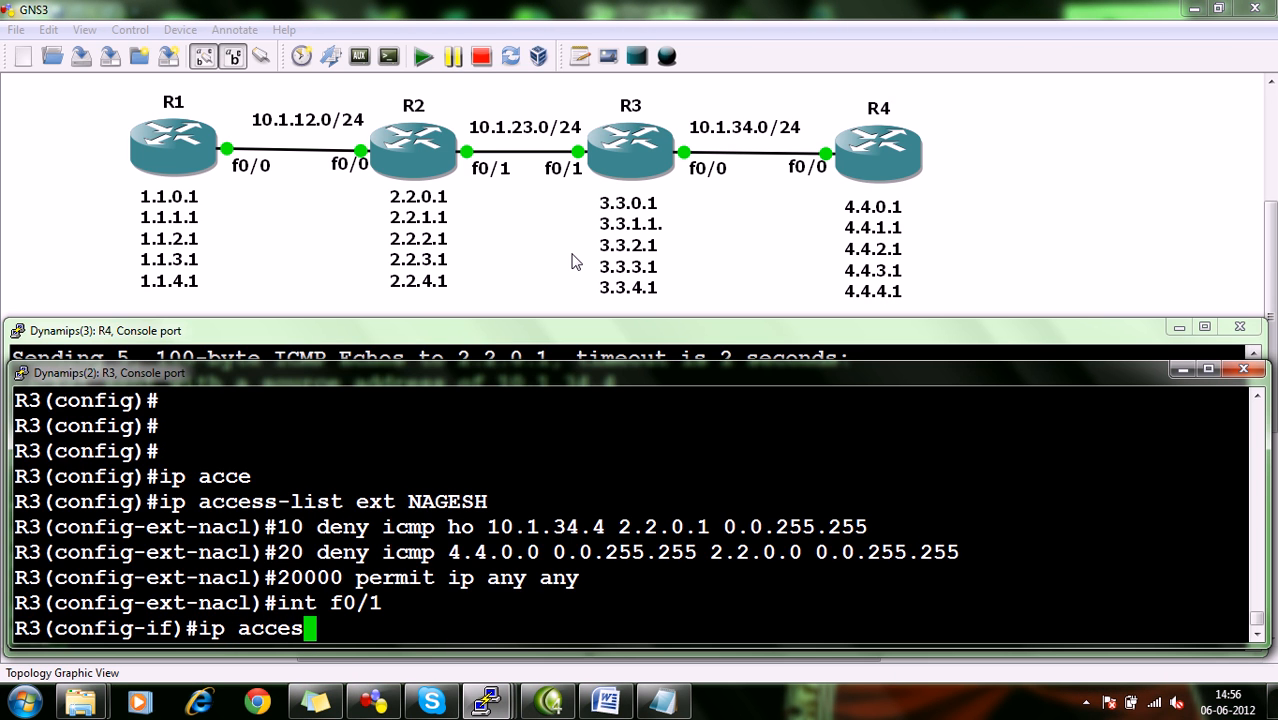
key("Tab")
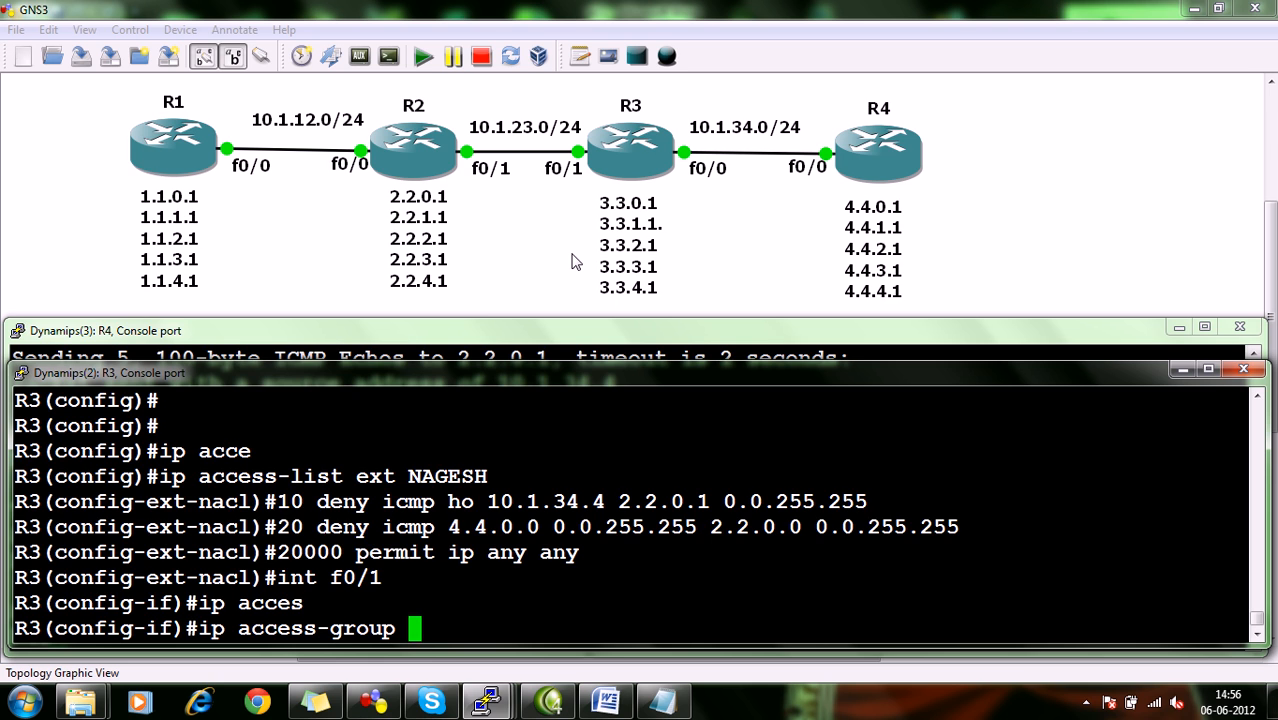
type("NAGESH ")
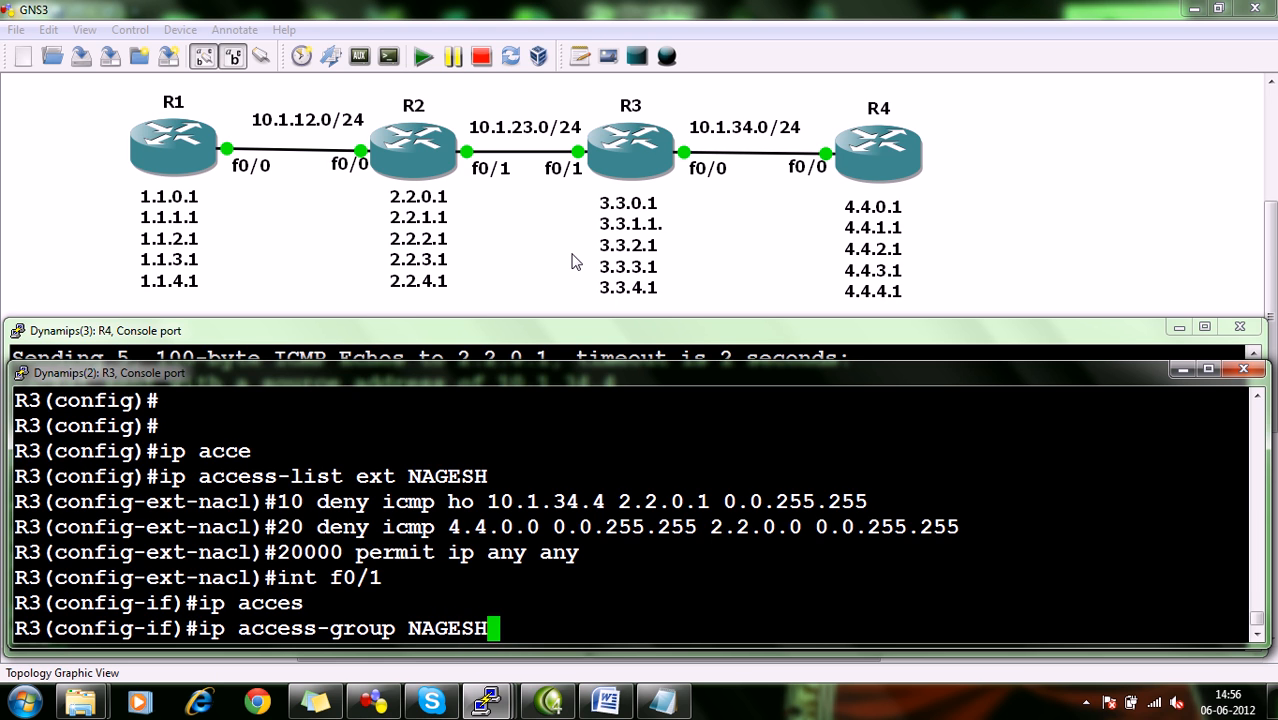
type("out")
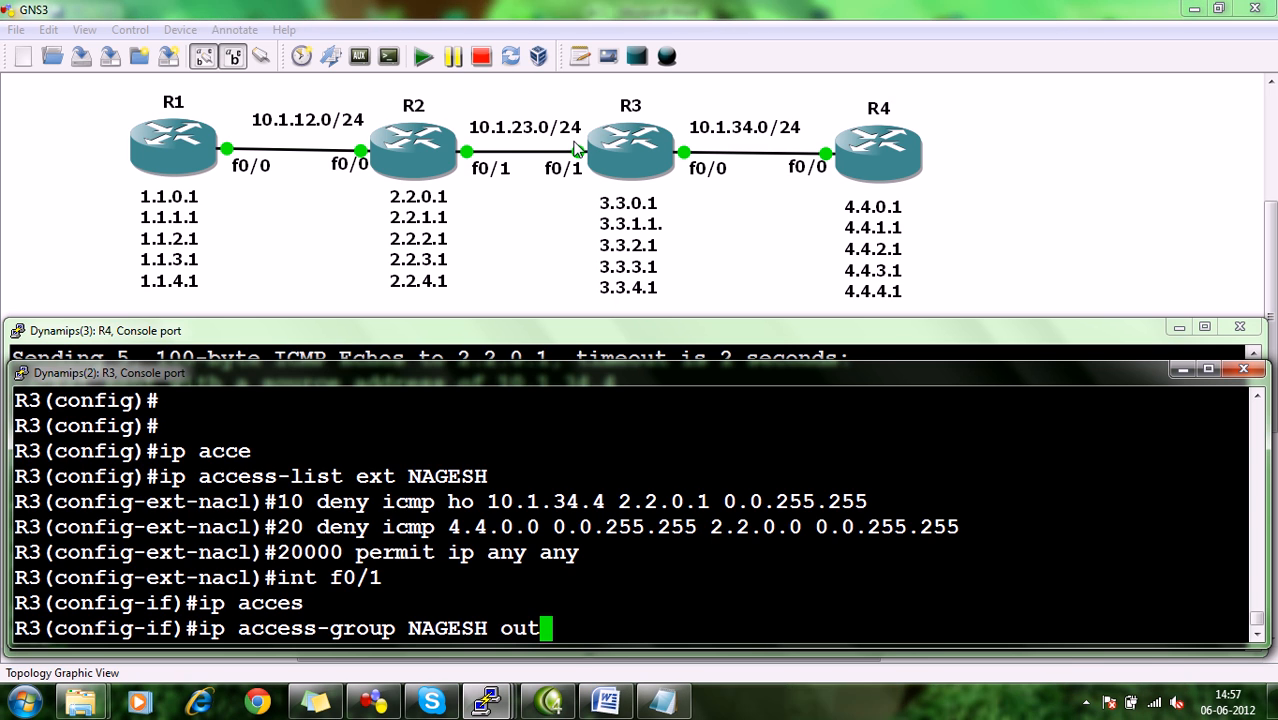
key("Return")
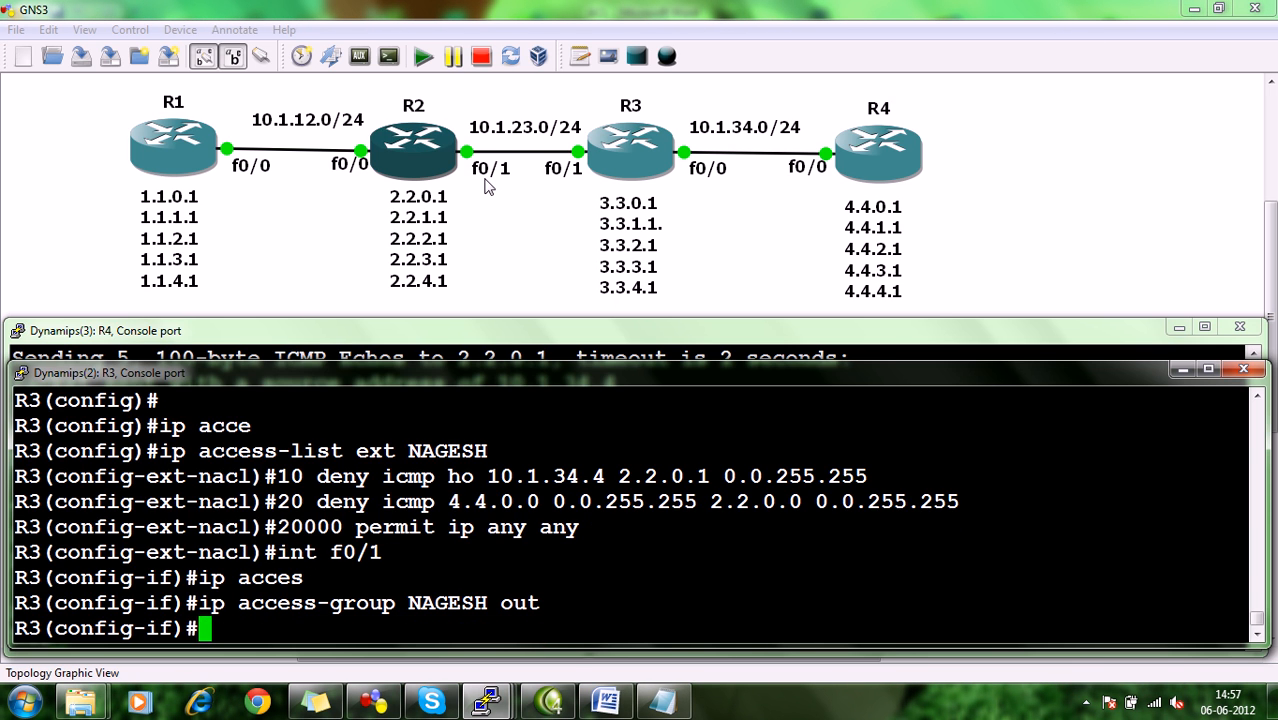
Switch to R4's console and repeat the ping to 2.2.0.1 with source 4.4.0.1 to test the access list.
mouse_move(487, 703)
left_click(783, 601)
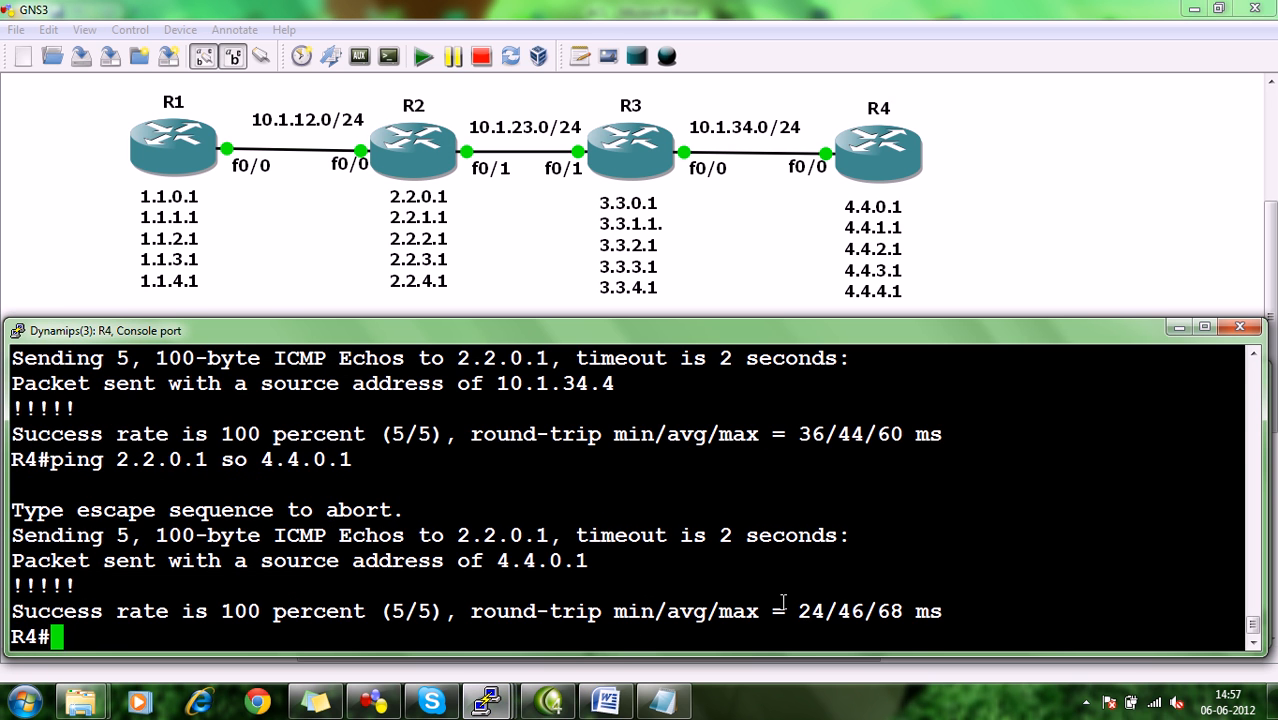
key("Up")
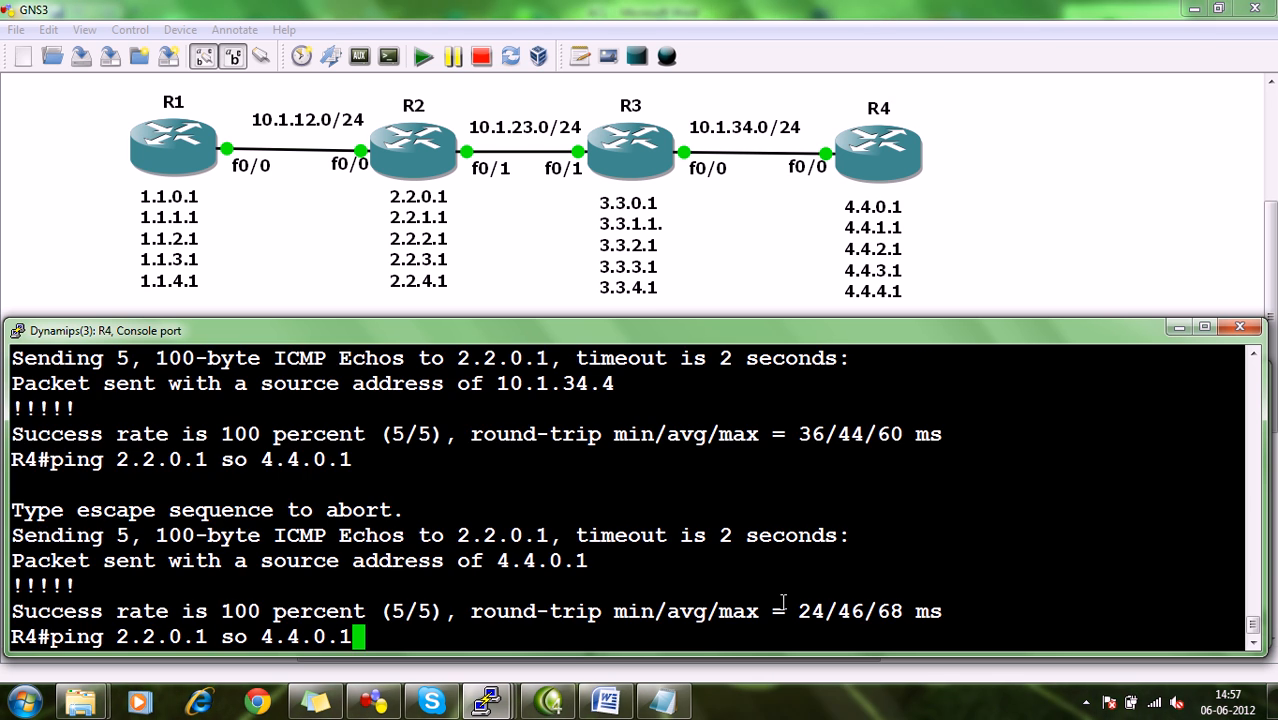
key("Return")
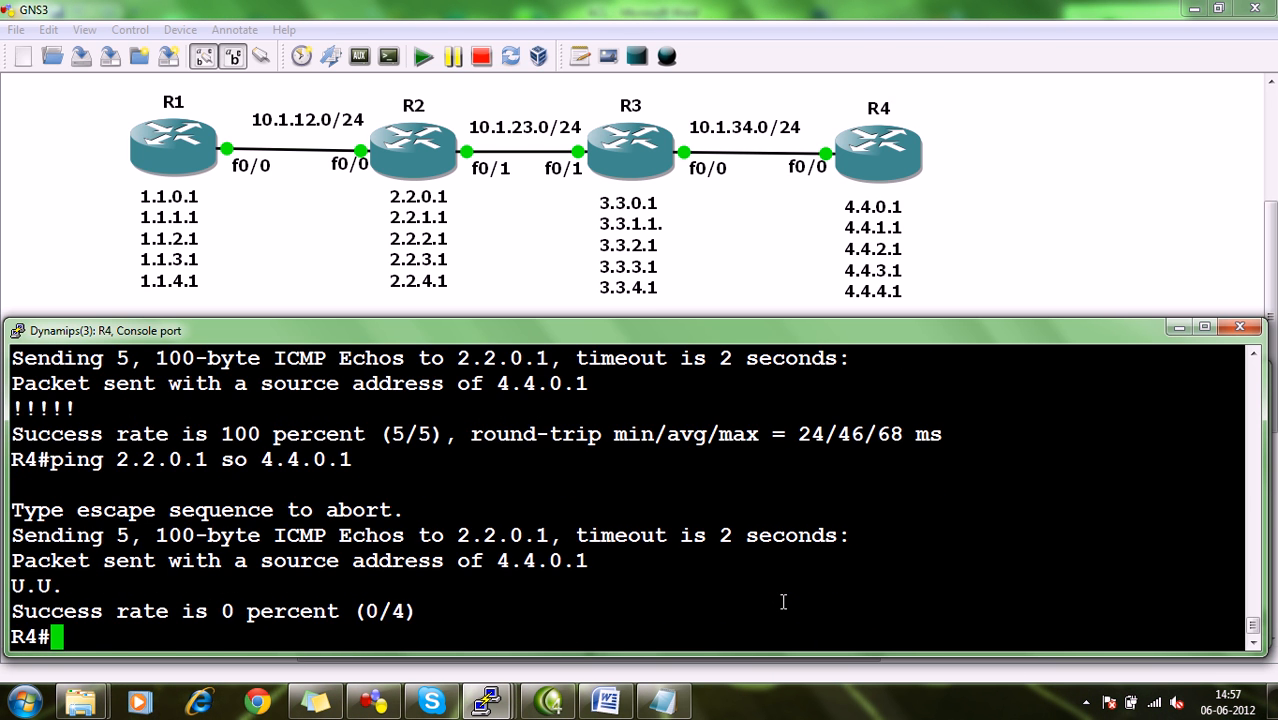
Ping 2.2.0.1 from R4 with source 10.1.34.4 to test the outbound access list.
key("Up")
key("BackSpace")
key("BackSpace")
key("BackSpace")
key("BackSpace")
key("BackSpace")
key("BackSpace")
key("BackSpace")
type("10.1.34.4")
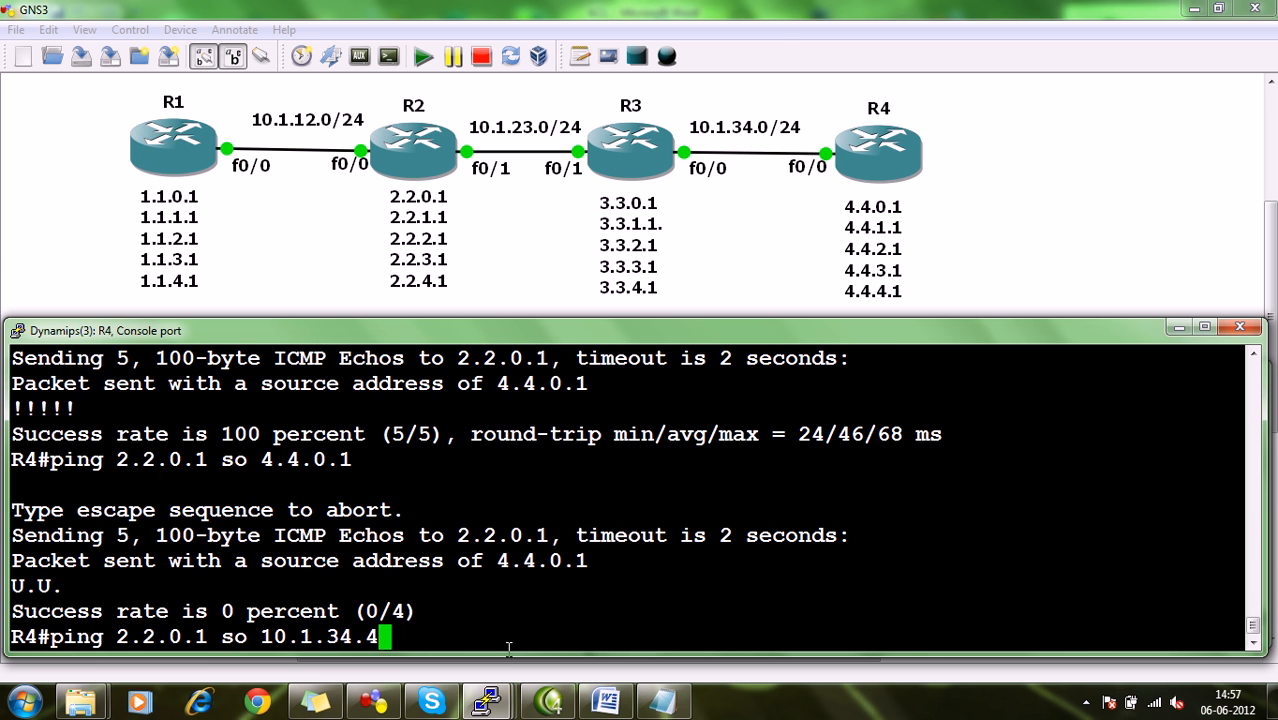
key("Return")
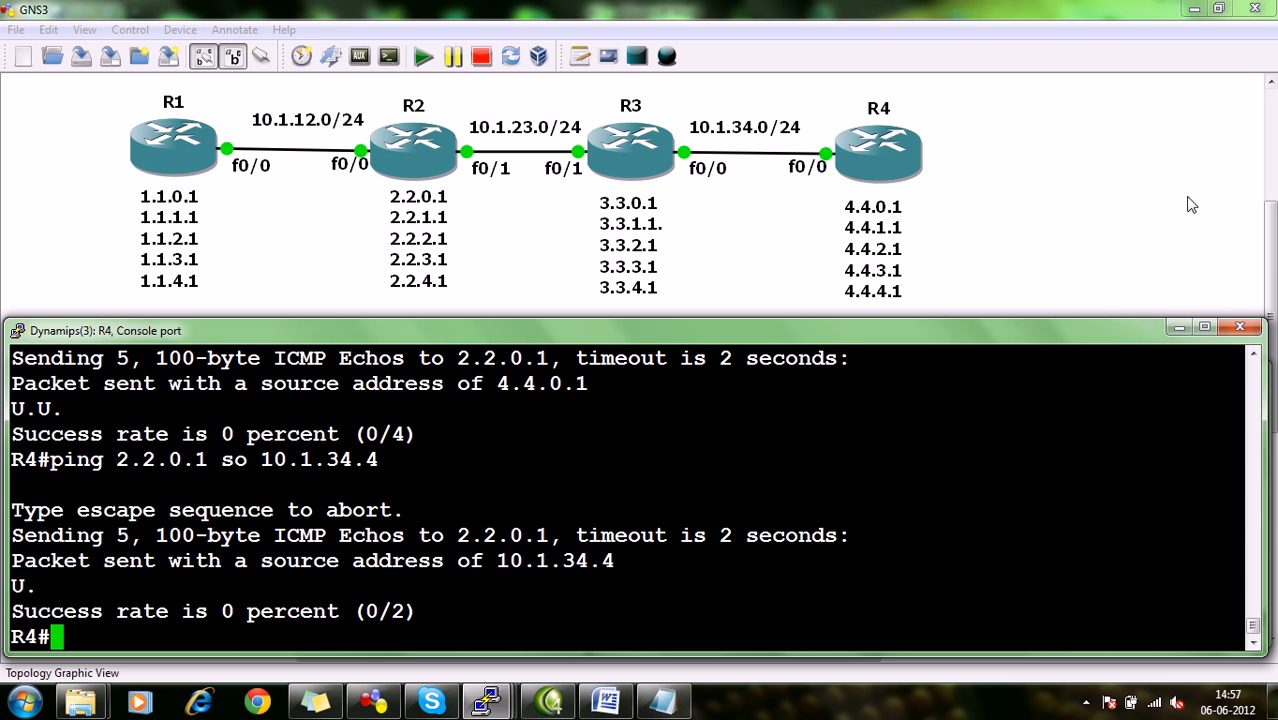
Switch to the ACL document in Word, review tasks 5 and 6, and return to the GNS3 topology.
left_click(1157, 210)
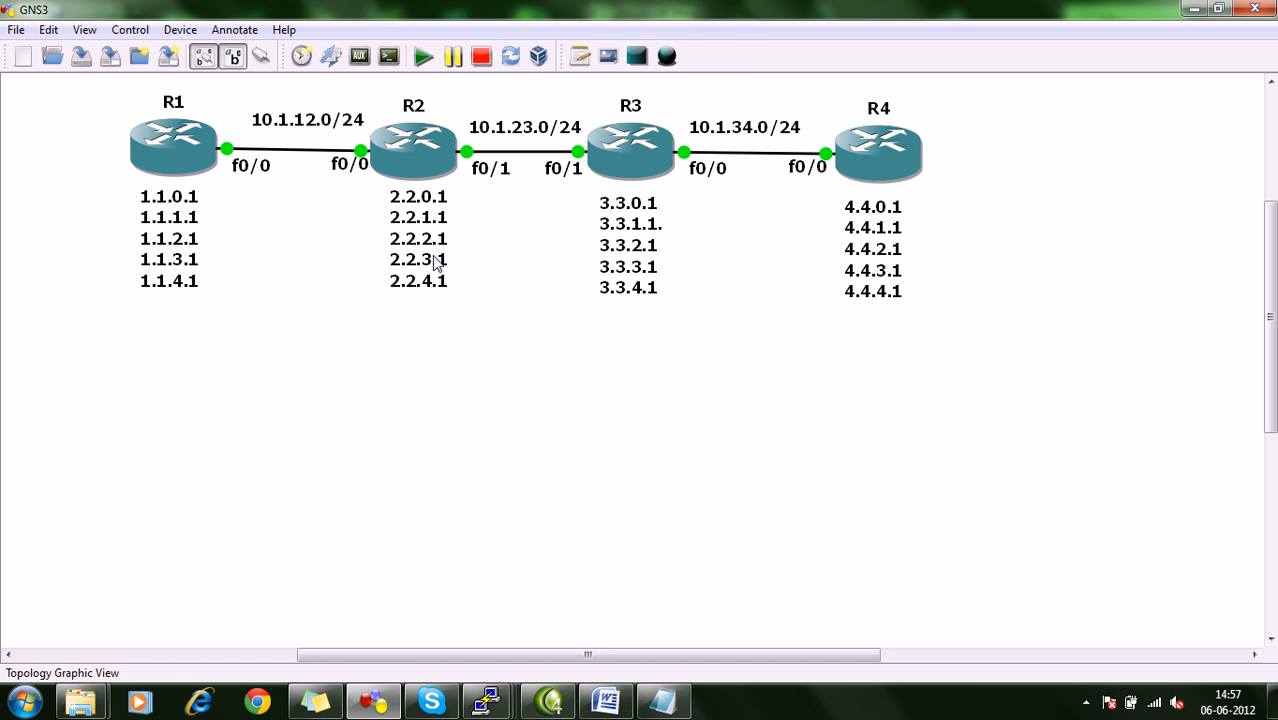
left_click(605, 702)
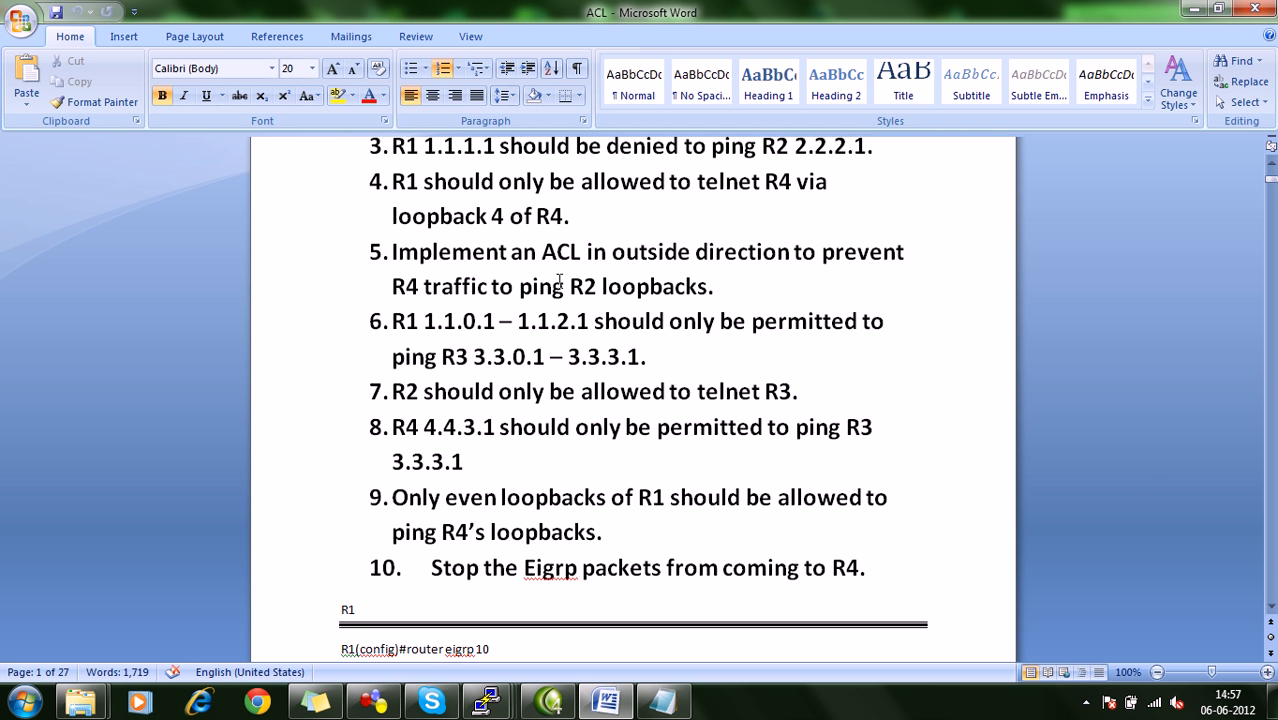
left_click(521, 280)
left_click(743, 285)
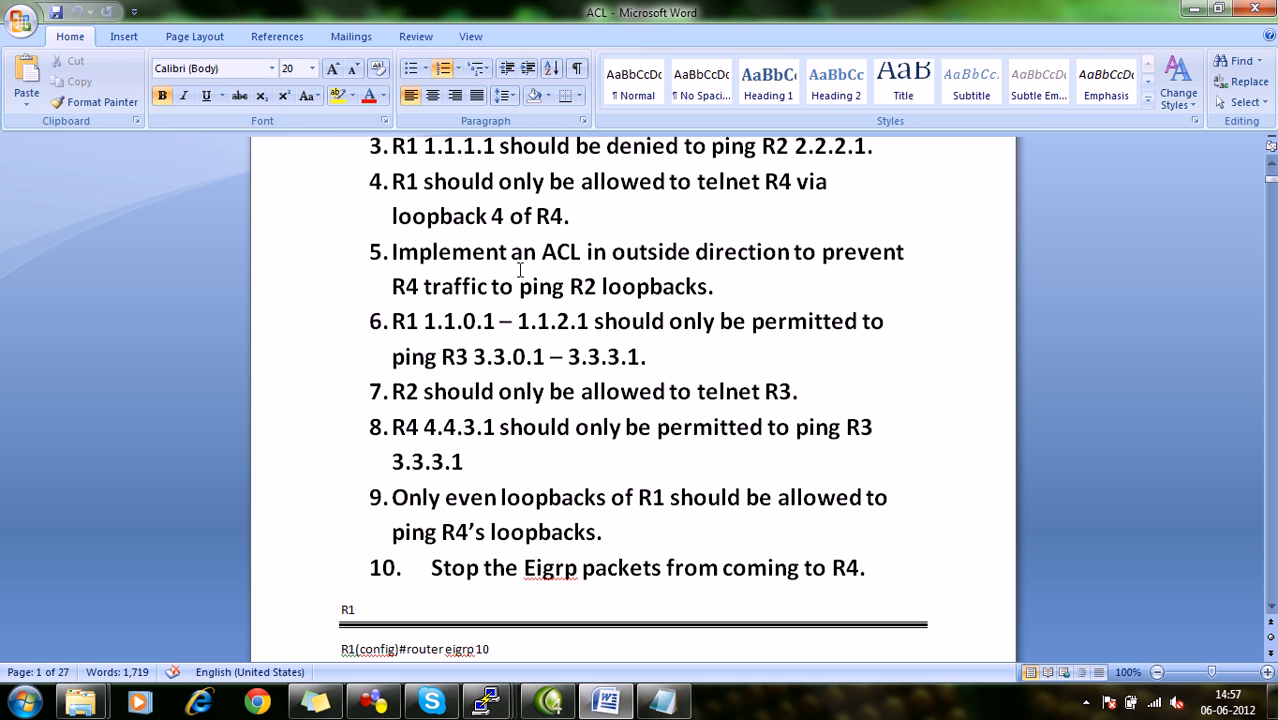
left_click(424, 321)
left_click(1197, 10)
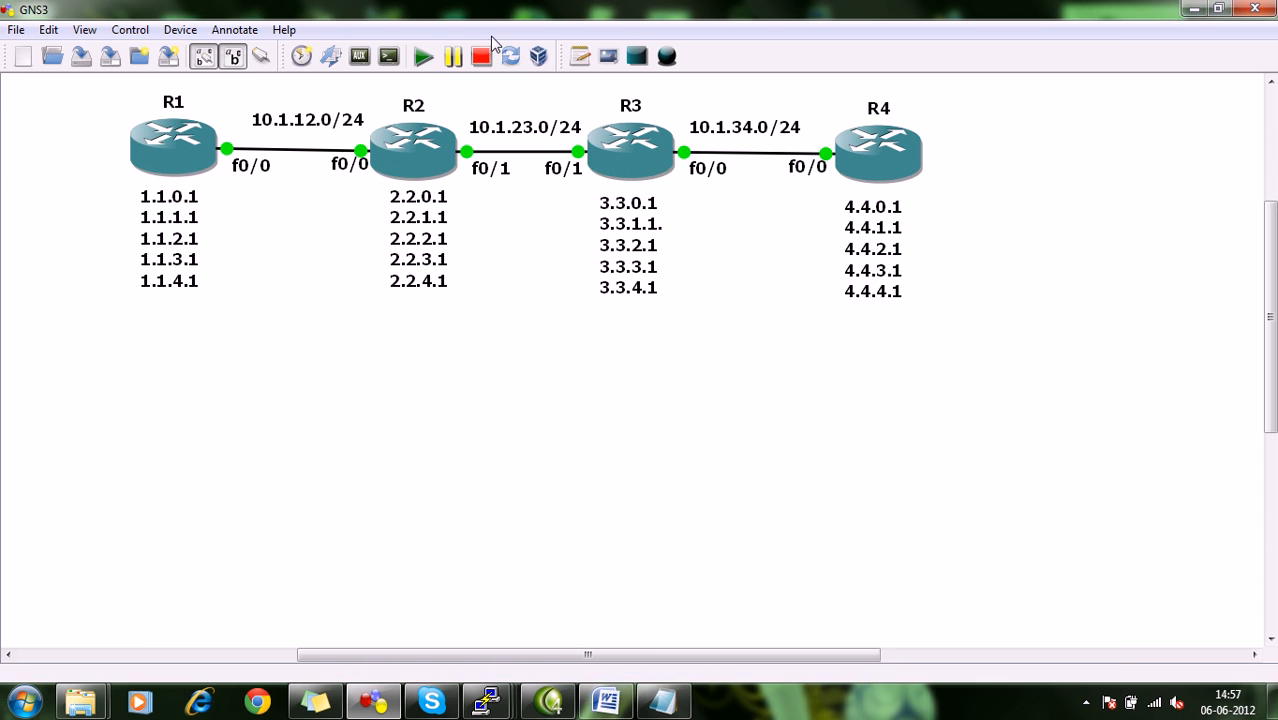
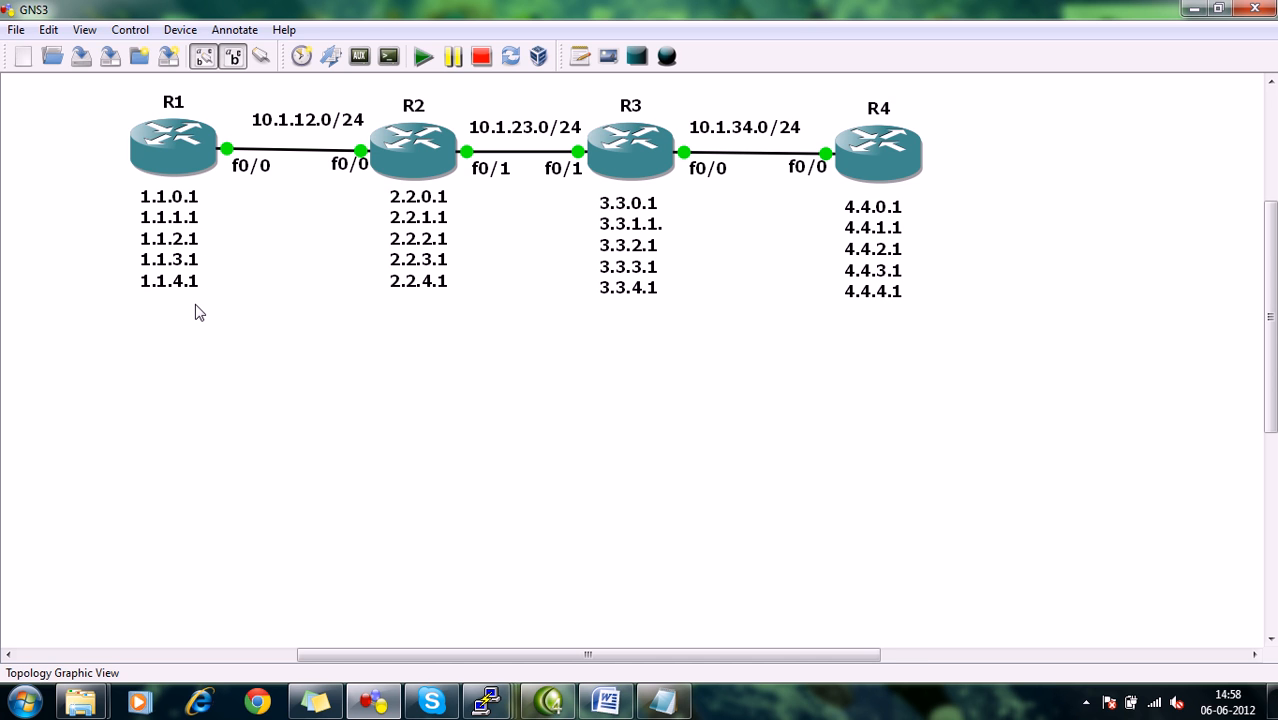
Open R2's console, enter configuration mode and open the existing named extended access list for editing.
mouse_move(200, 175)
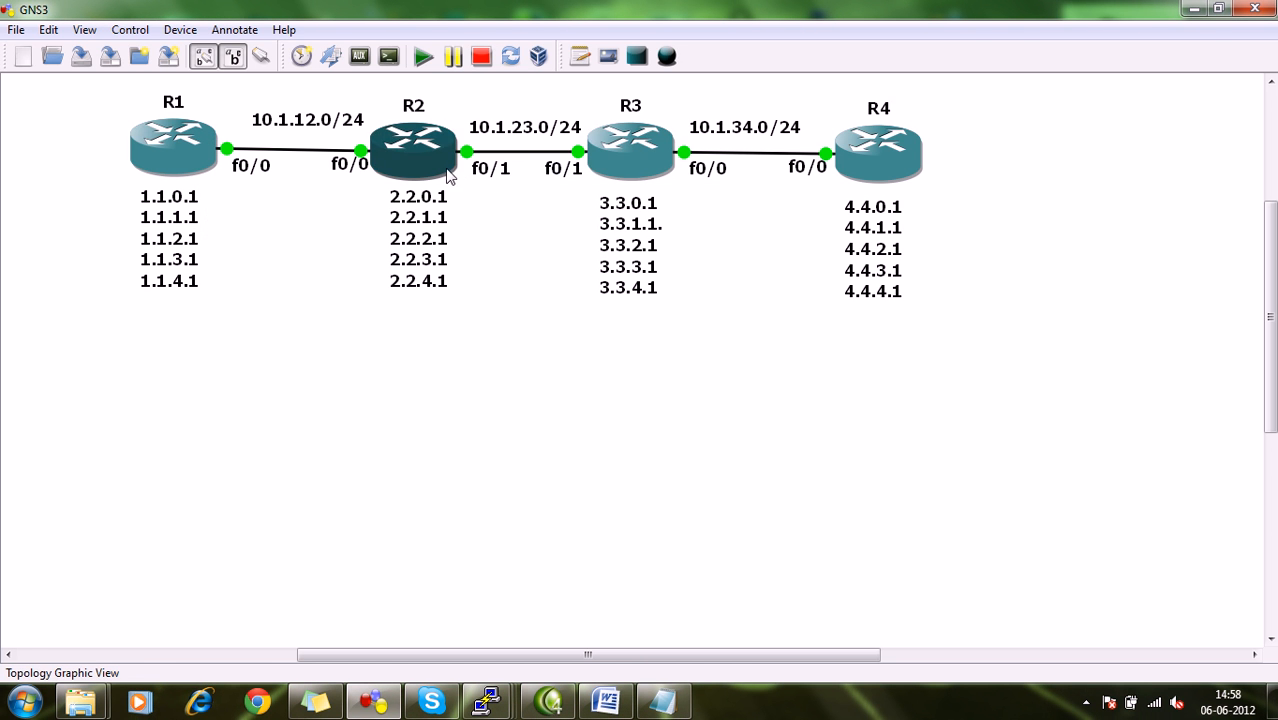
mouse_move(427, 170)
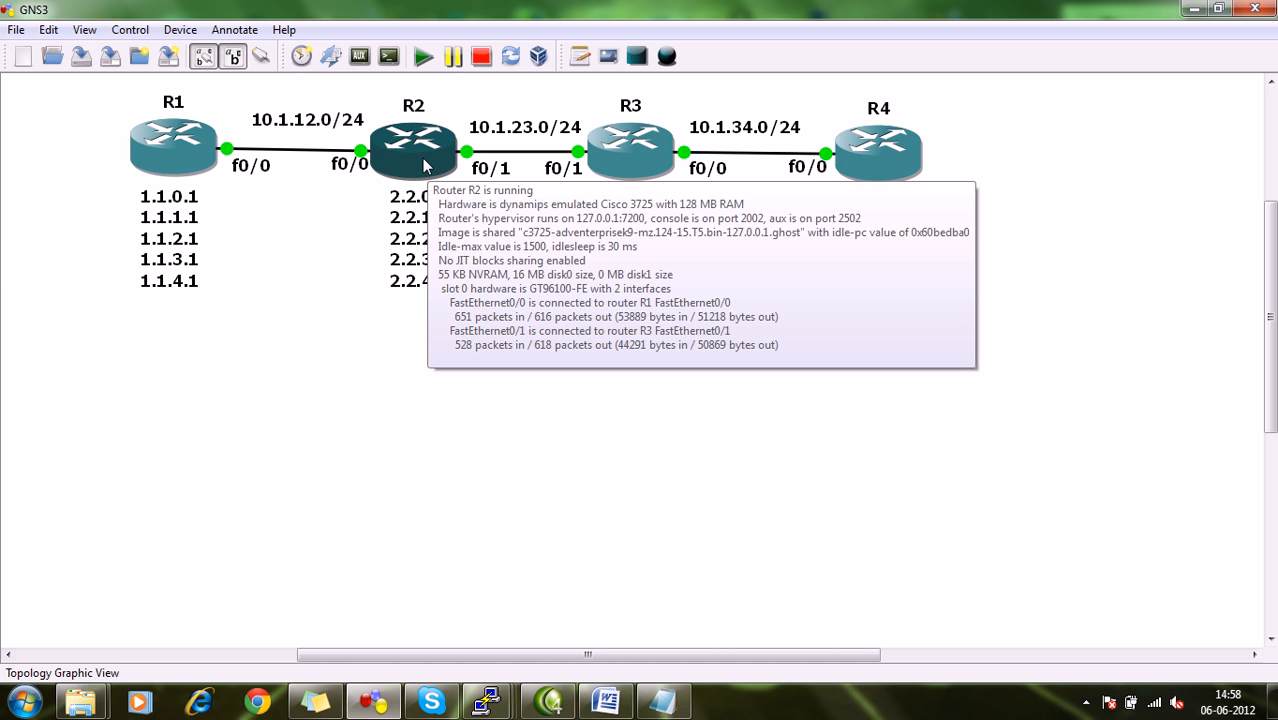
mouse_move(182, 153)
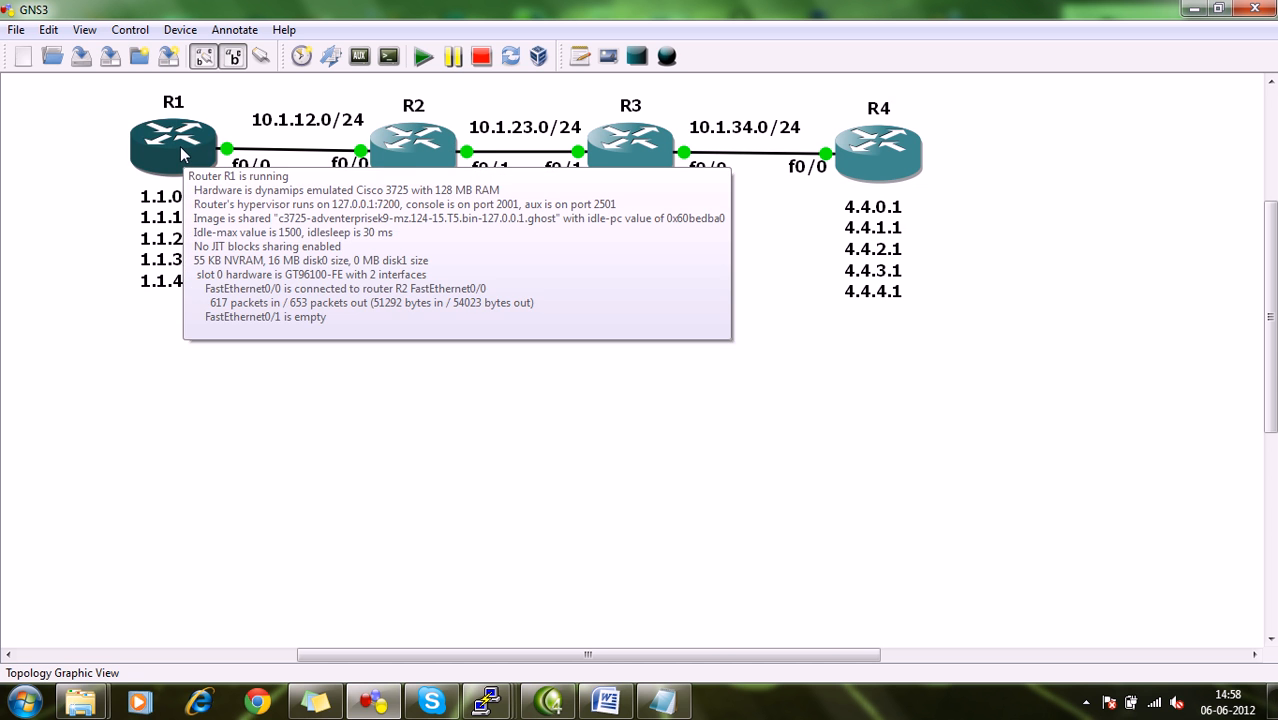
mouse_move(612, 150)
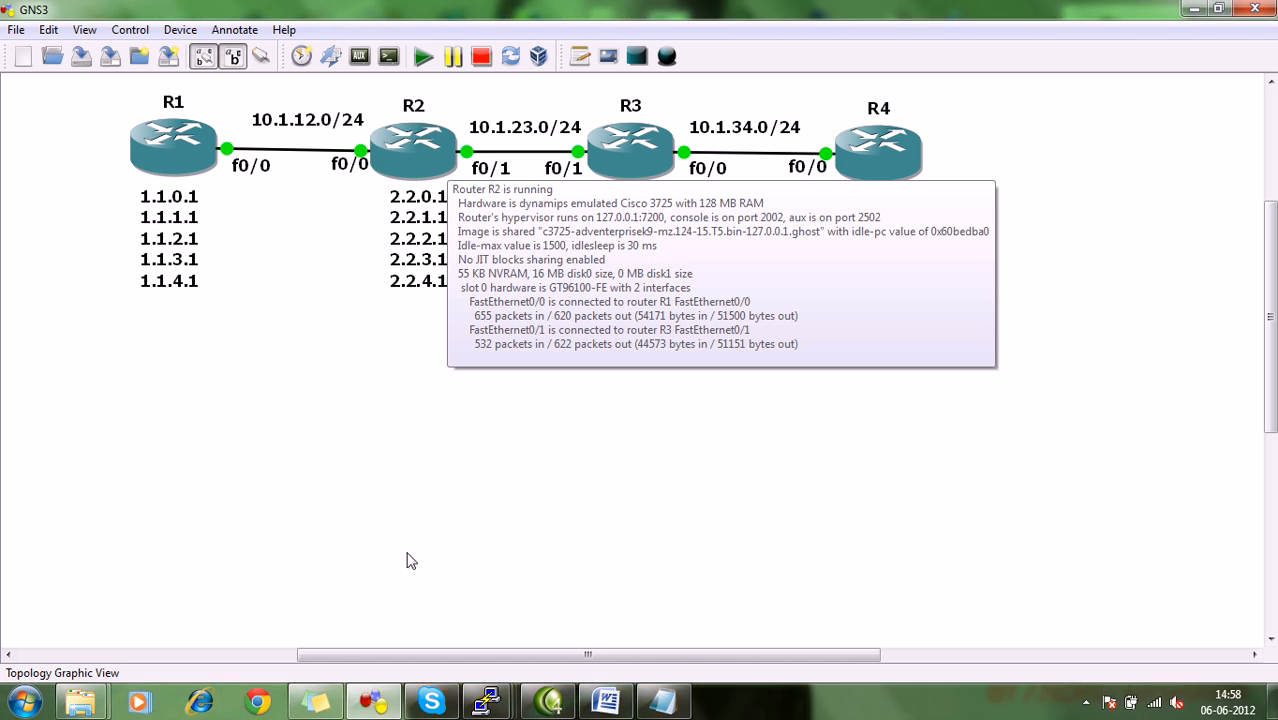
mouse_move(483, 703)
left_click(421, 626)
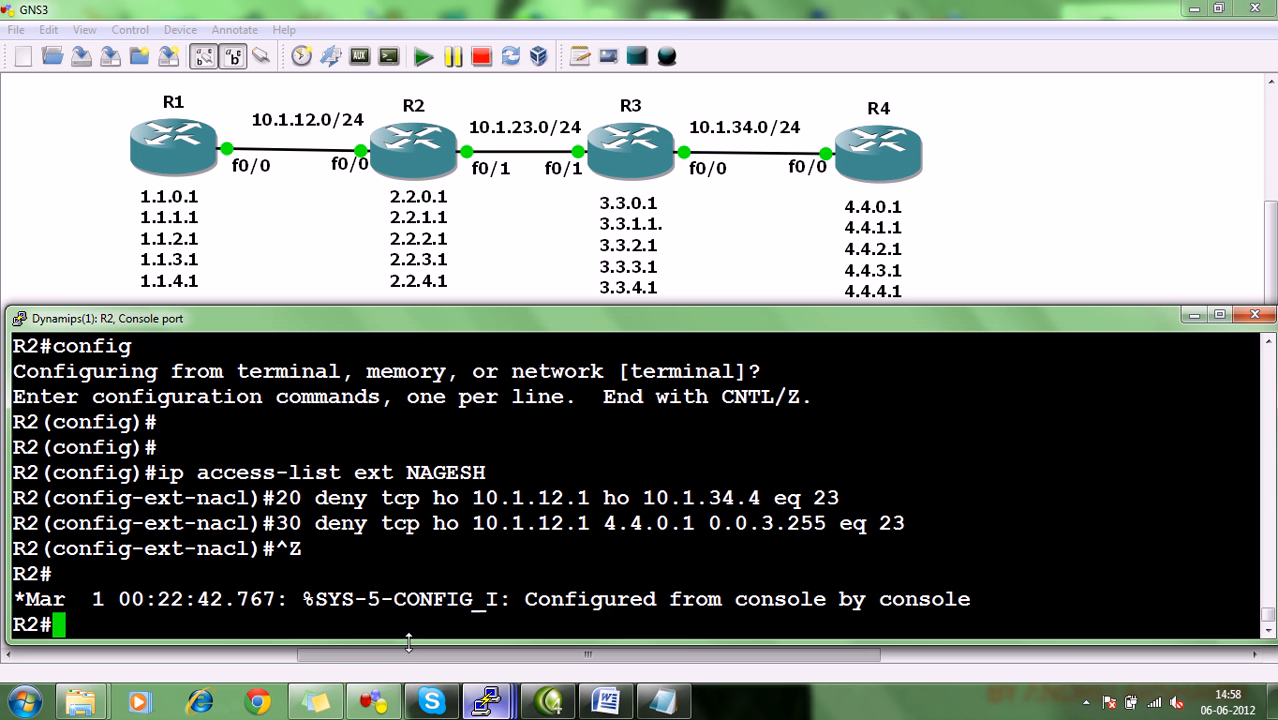
type("config")
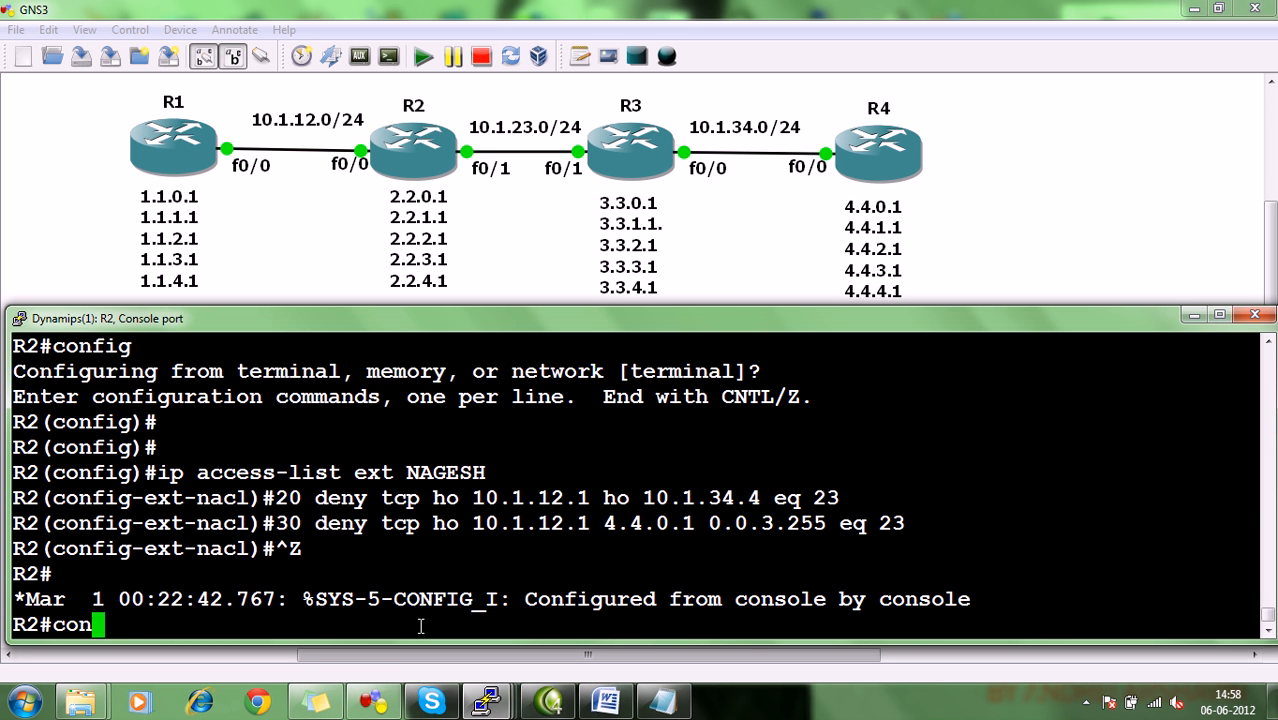
key("Return")
key("Return")
key("Return")
key("Return")
type("ip acce")
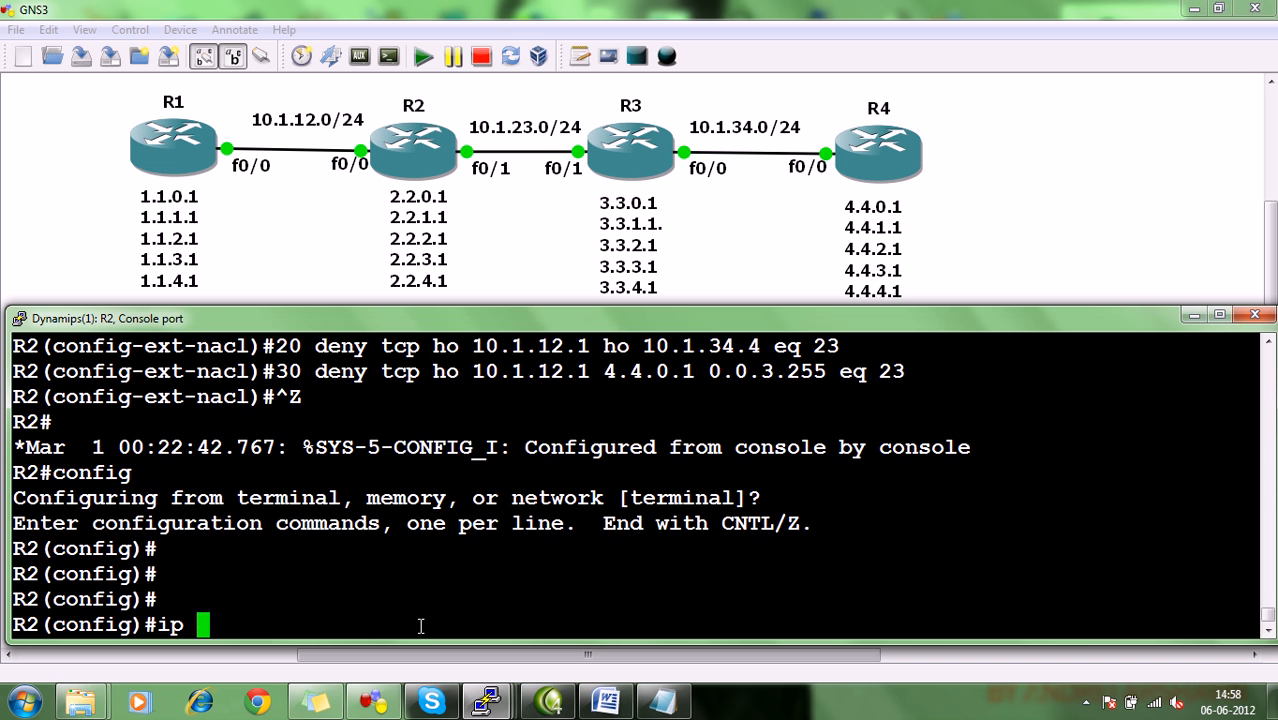
key("Tab")
type("ex")
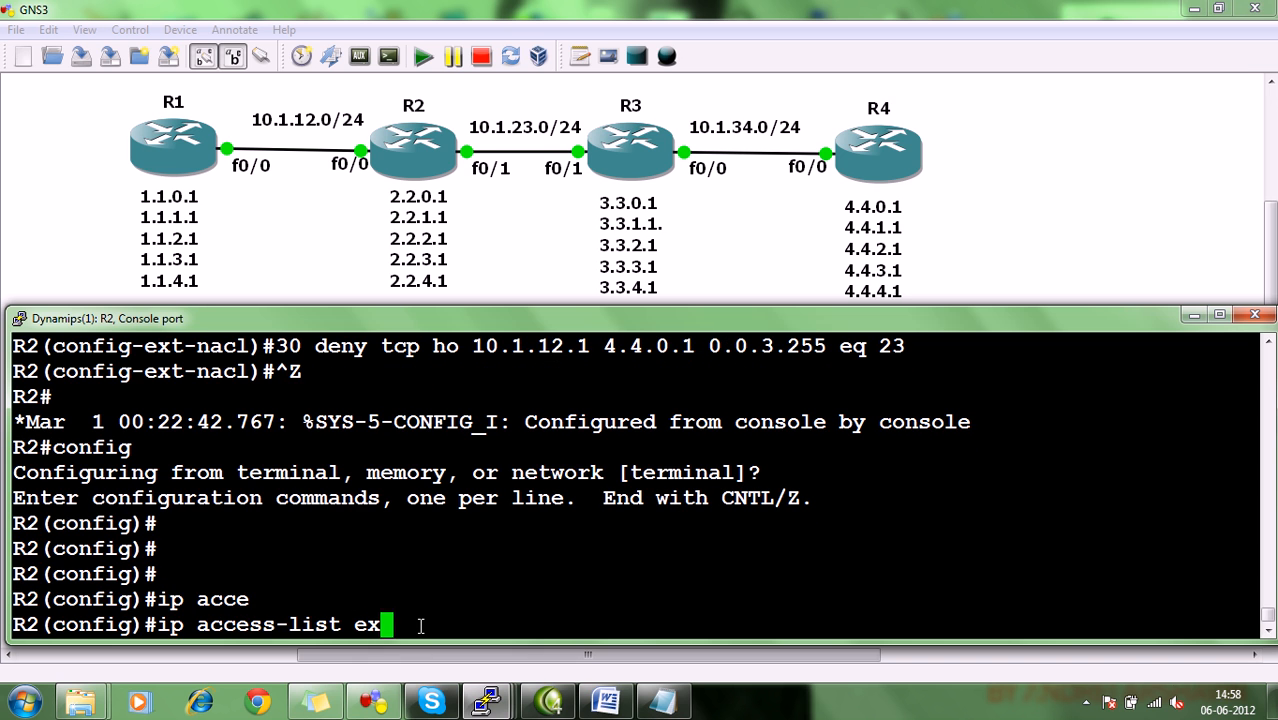
type("t NAGESH")
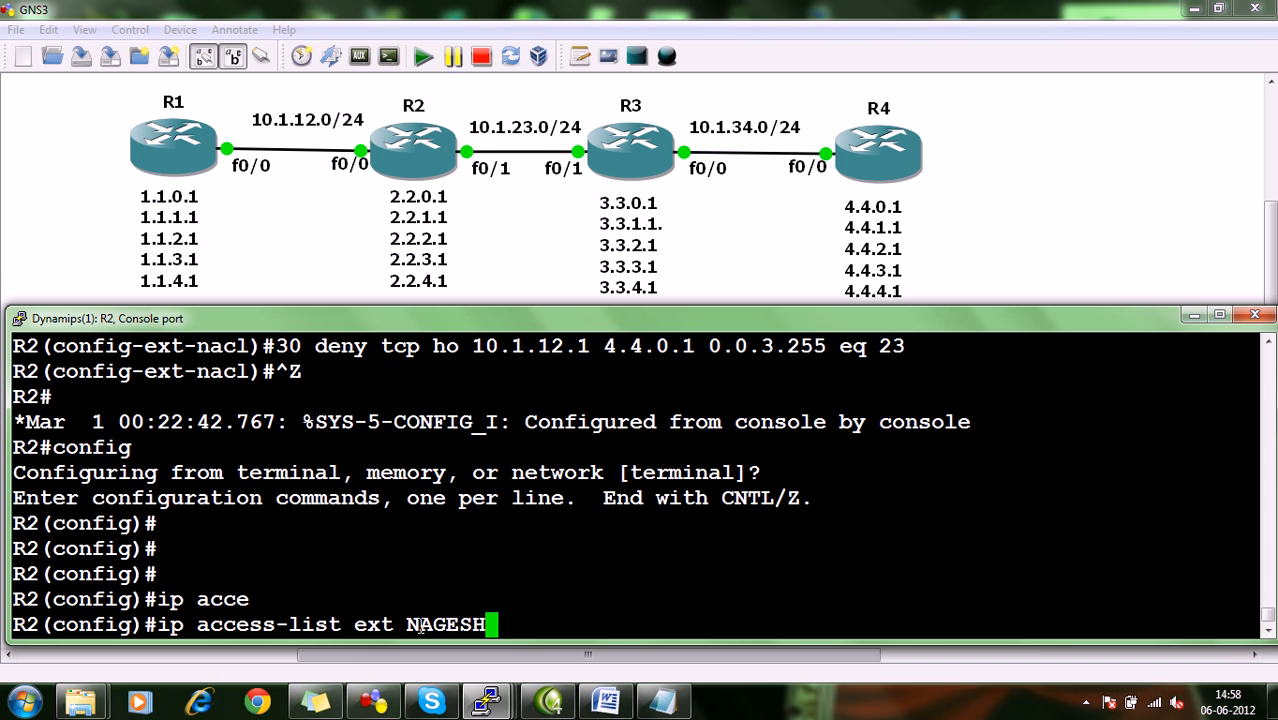
key("Return")
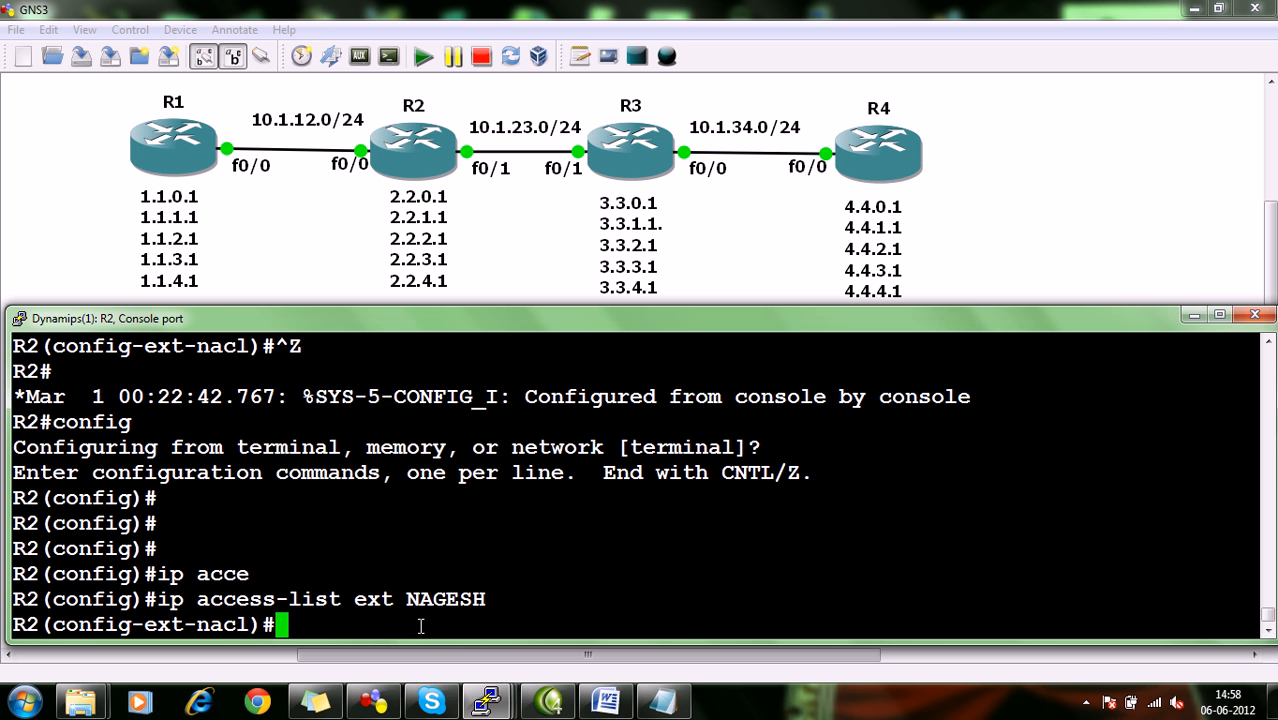
Add entry 40 denying ICMP from host 1.1.3.1 to 3.3.0.1 with wildcard 0.0.3.255, checking task 6 in the ACL document for the range.
scroll(348, 590, "up", 2)
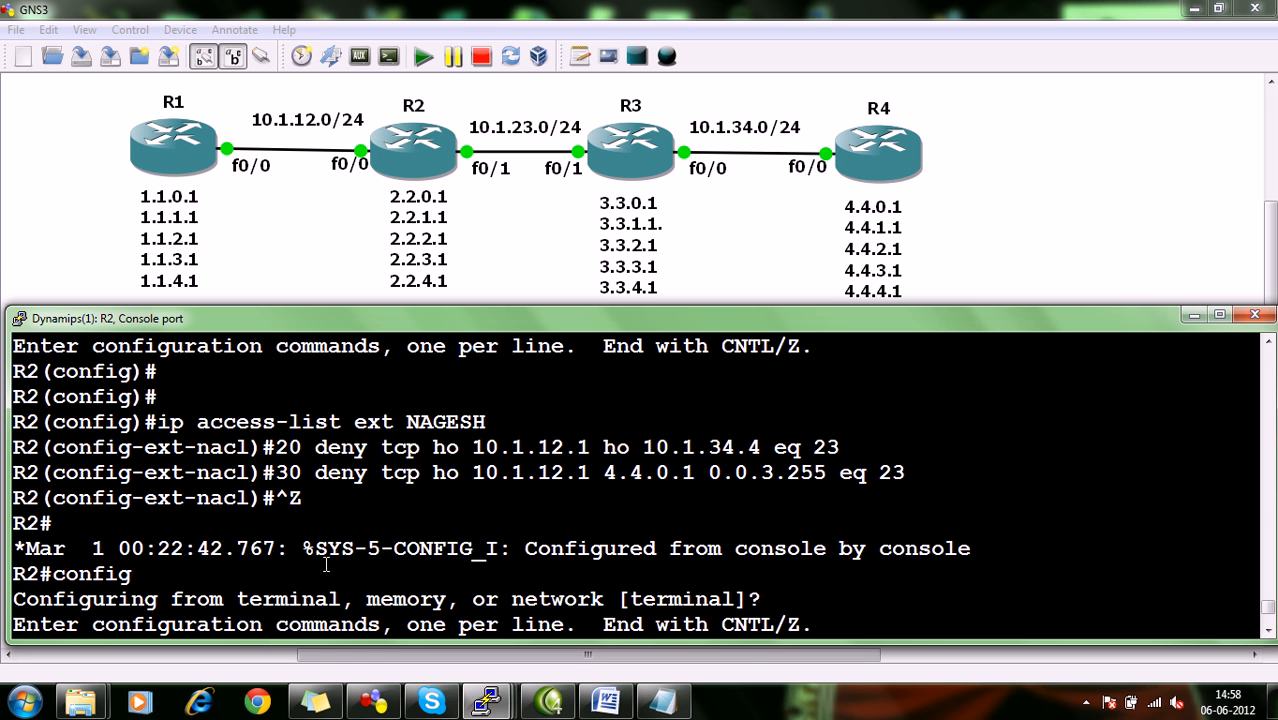
scroll(373, 497, "down", 2)
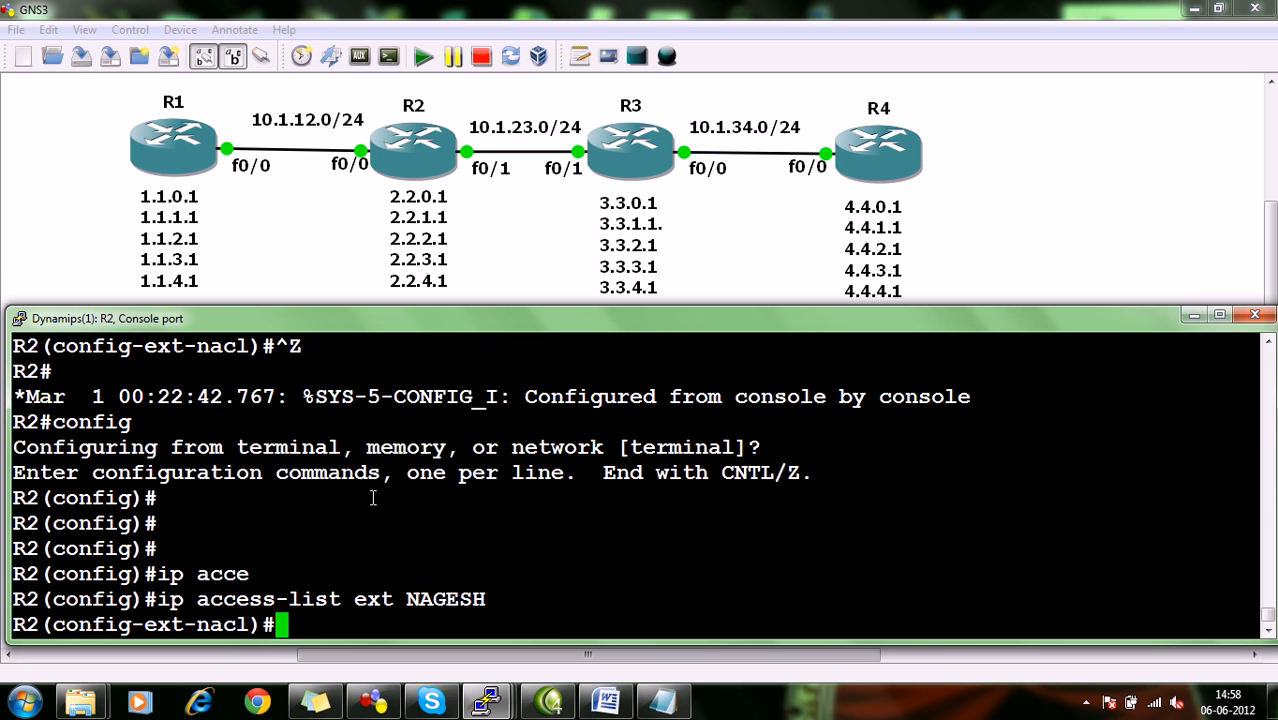
type("40 deny")
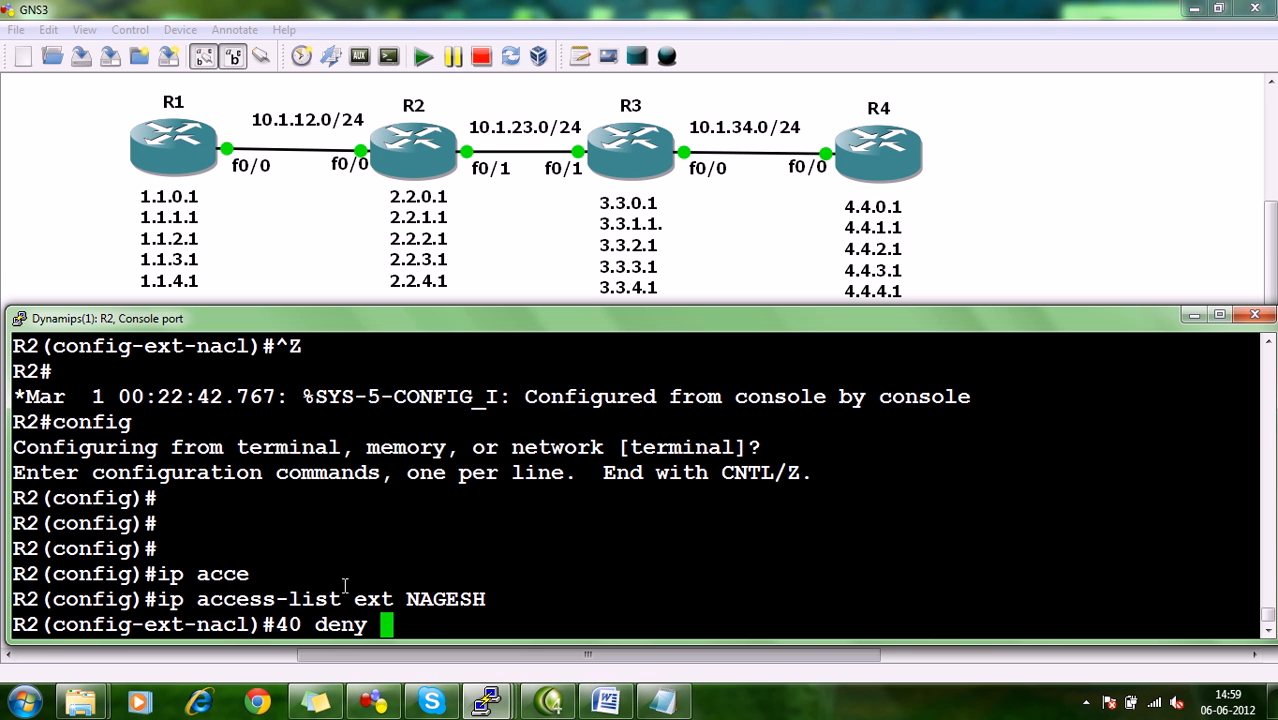
type(" icmp")
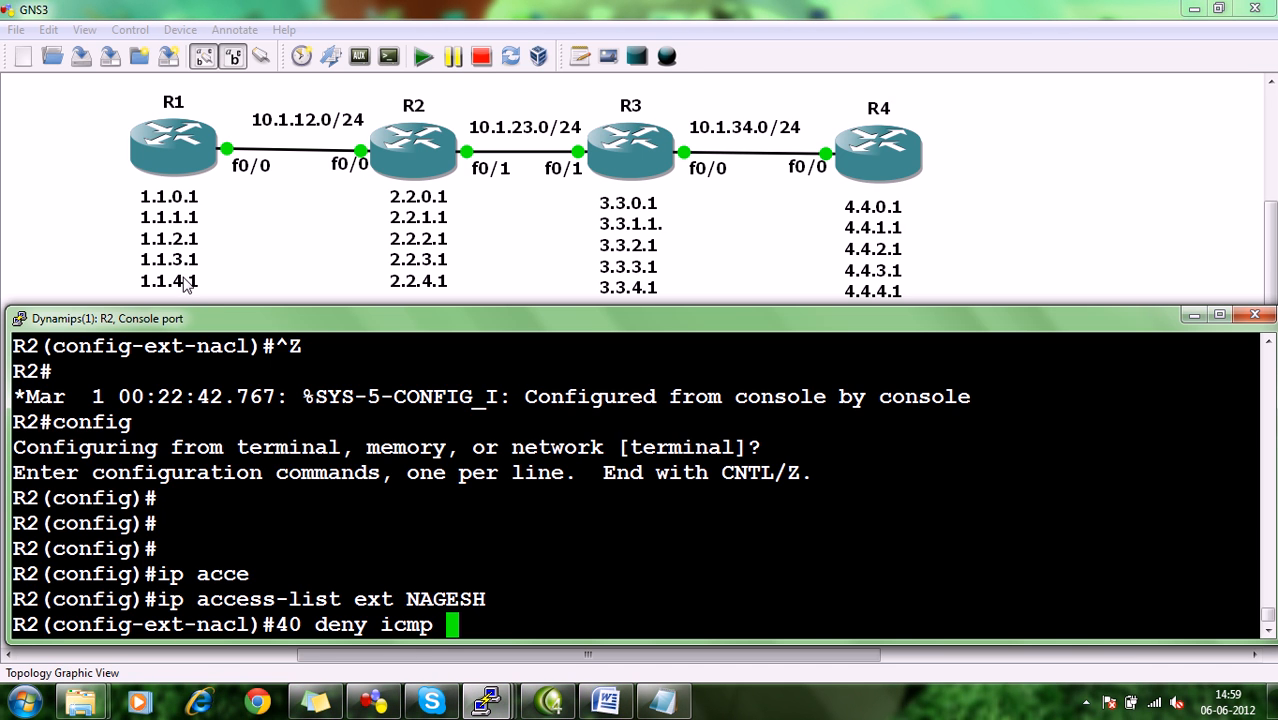
type("ho 21")
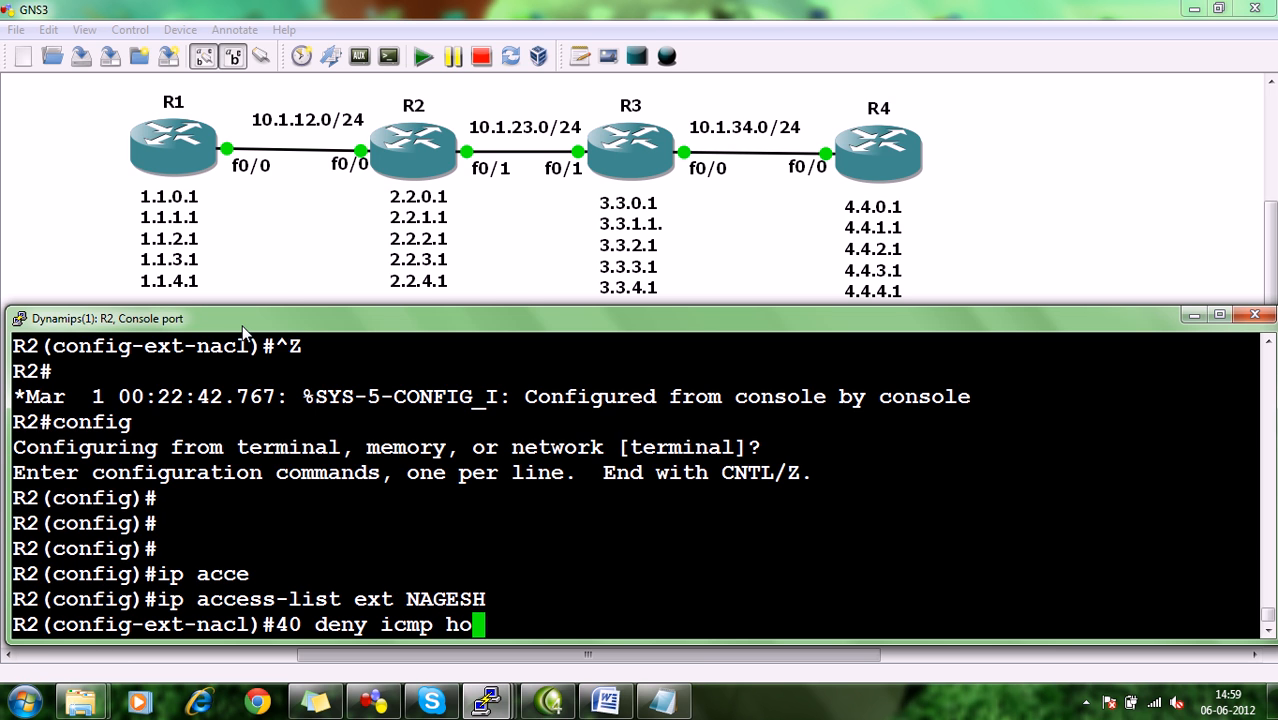
key("BackSpace")
key("BackSpace")
type("1.1.3.1 ")
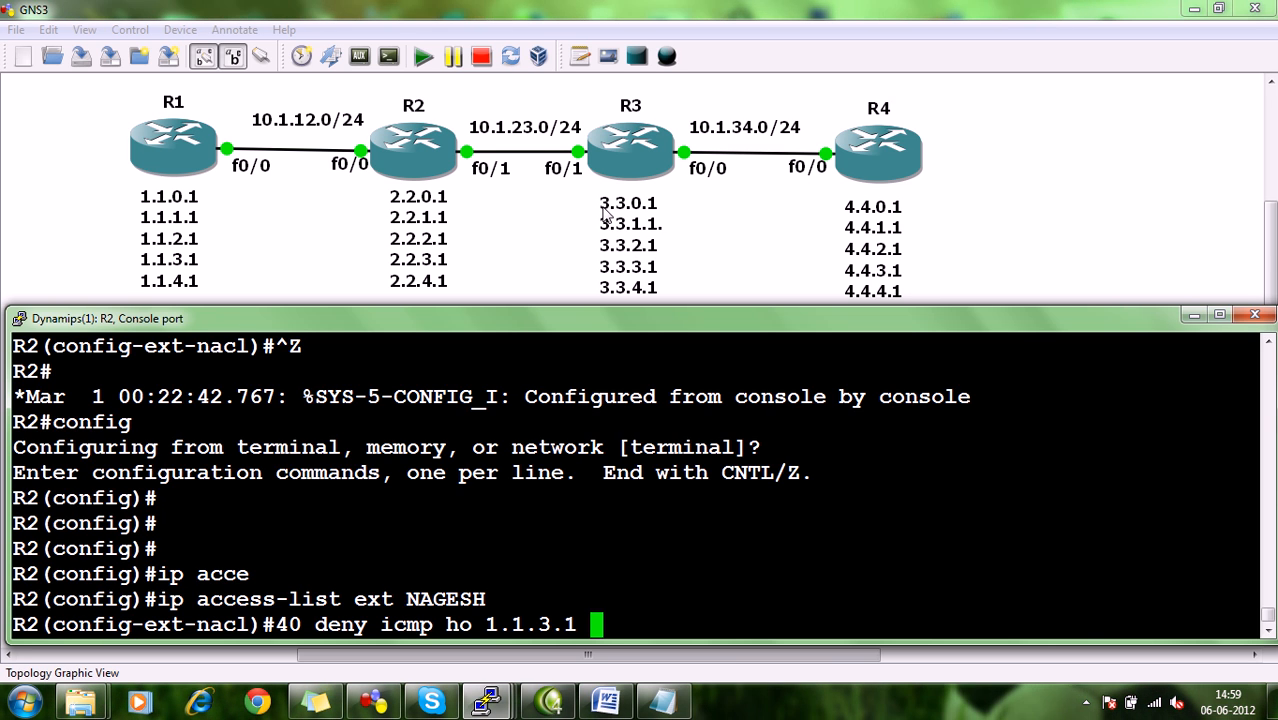
type("3.3.")
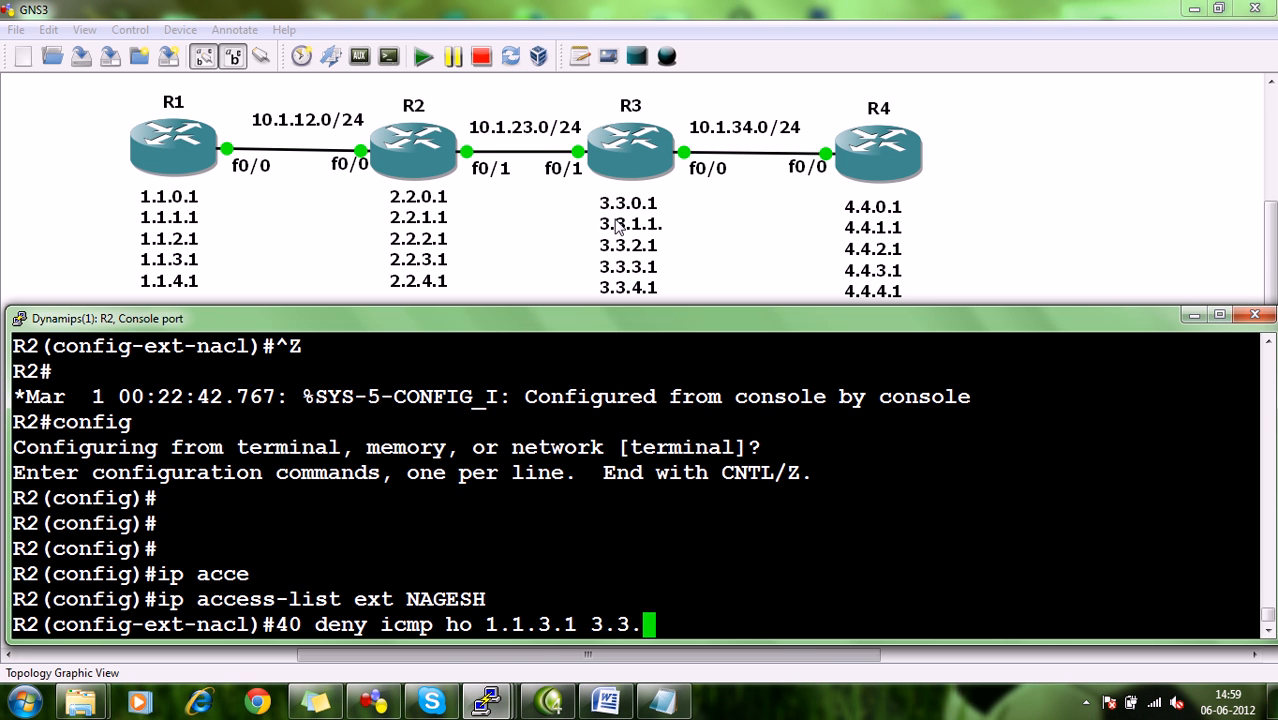
type("0.1 0.0.0")
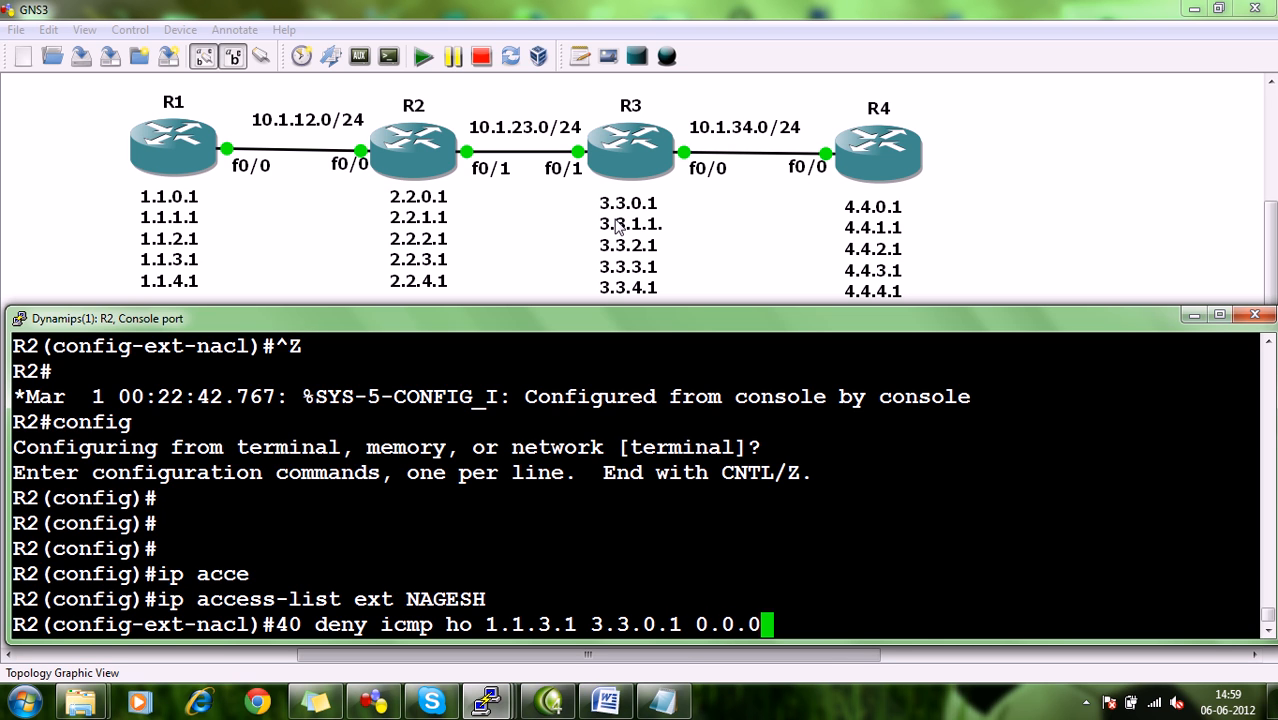
key("BackSpace")
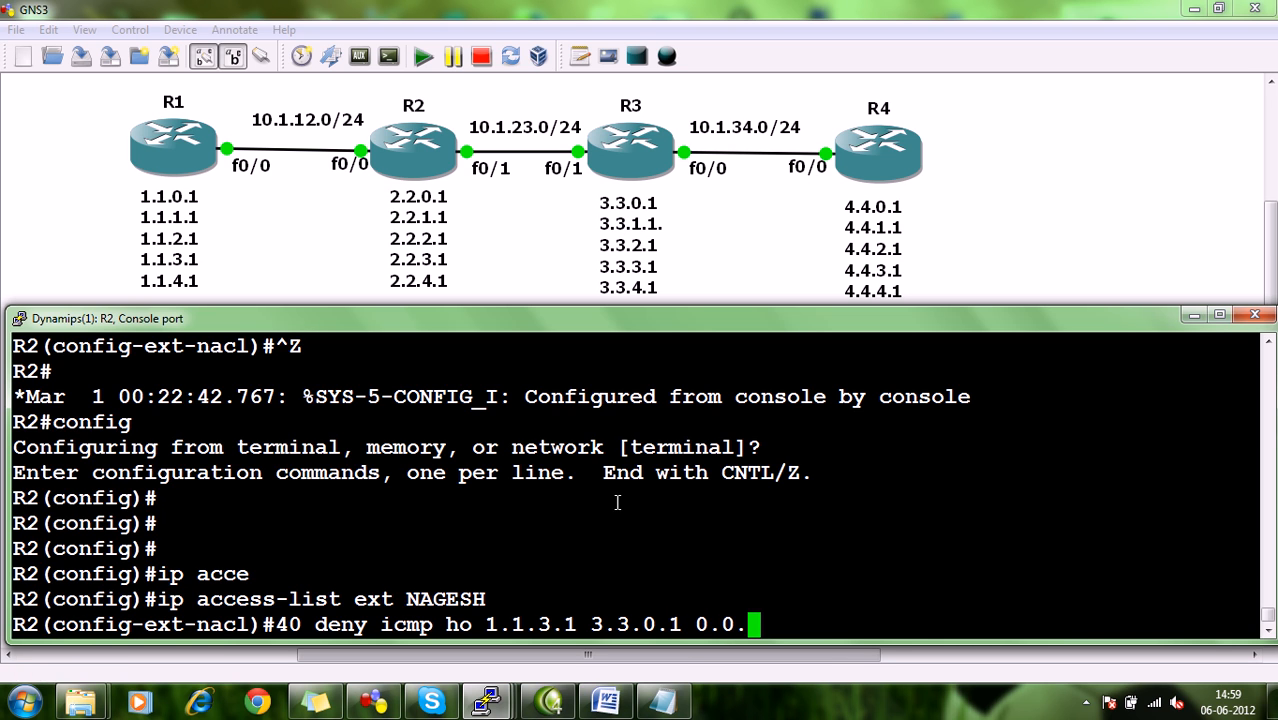
left_click(628, 703)
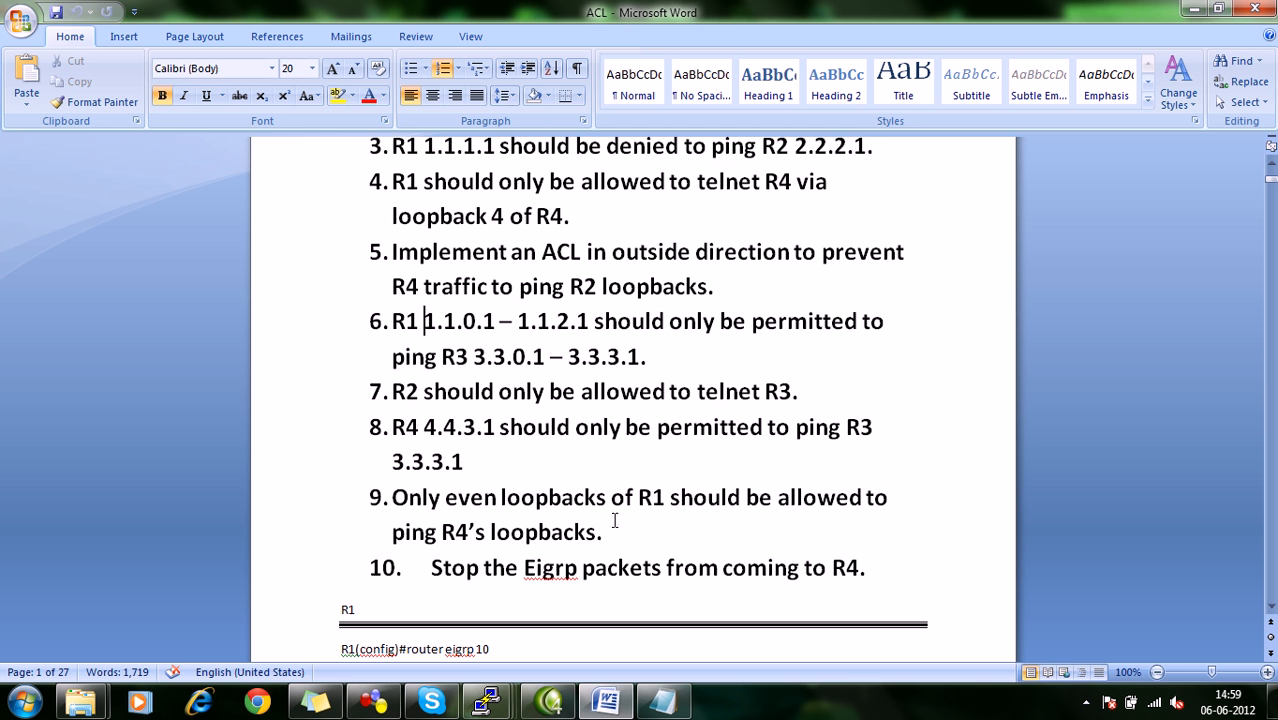
mouse_move(510, 700)
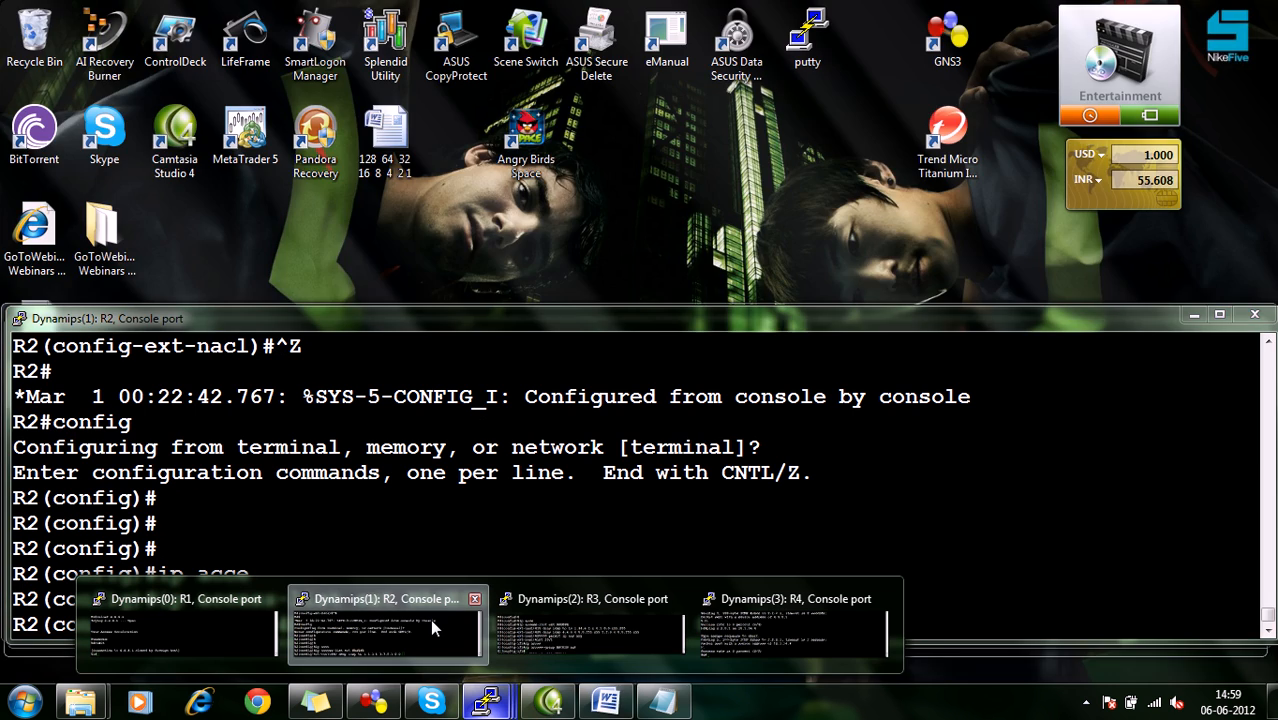
left_click(430, 619)
type("3.255")
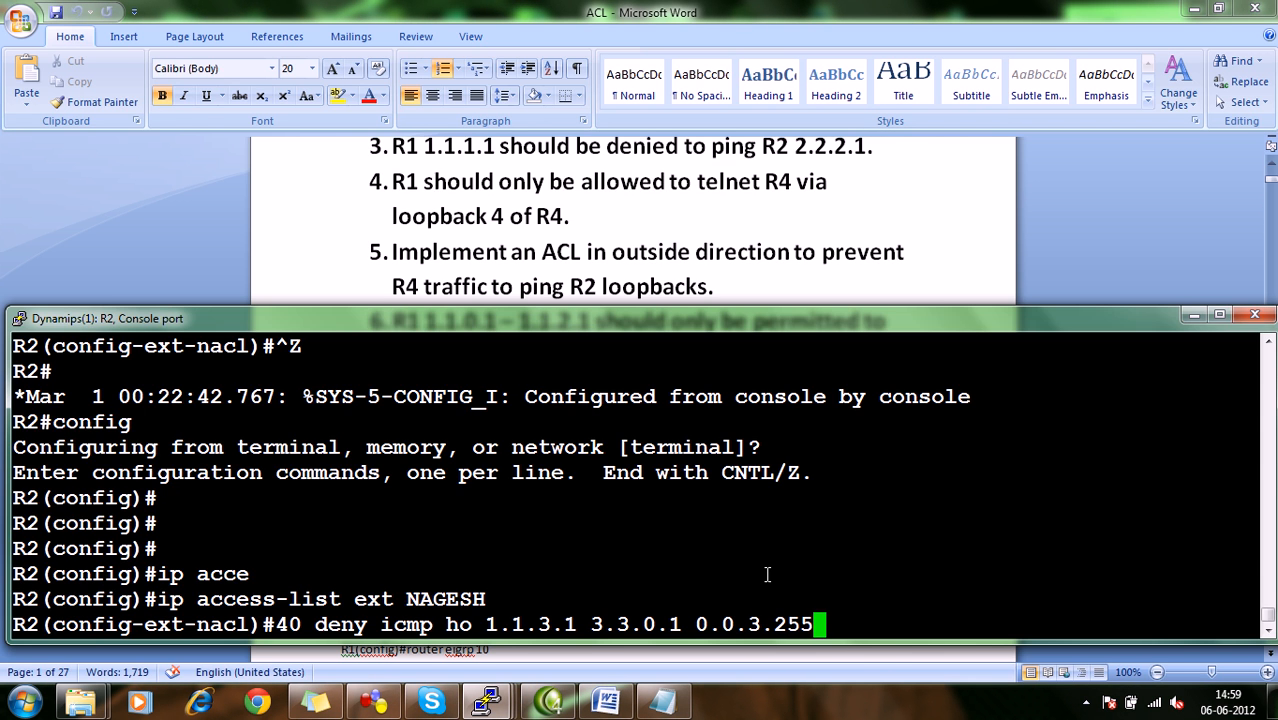
key("Return")
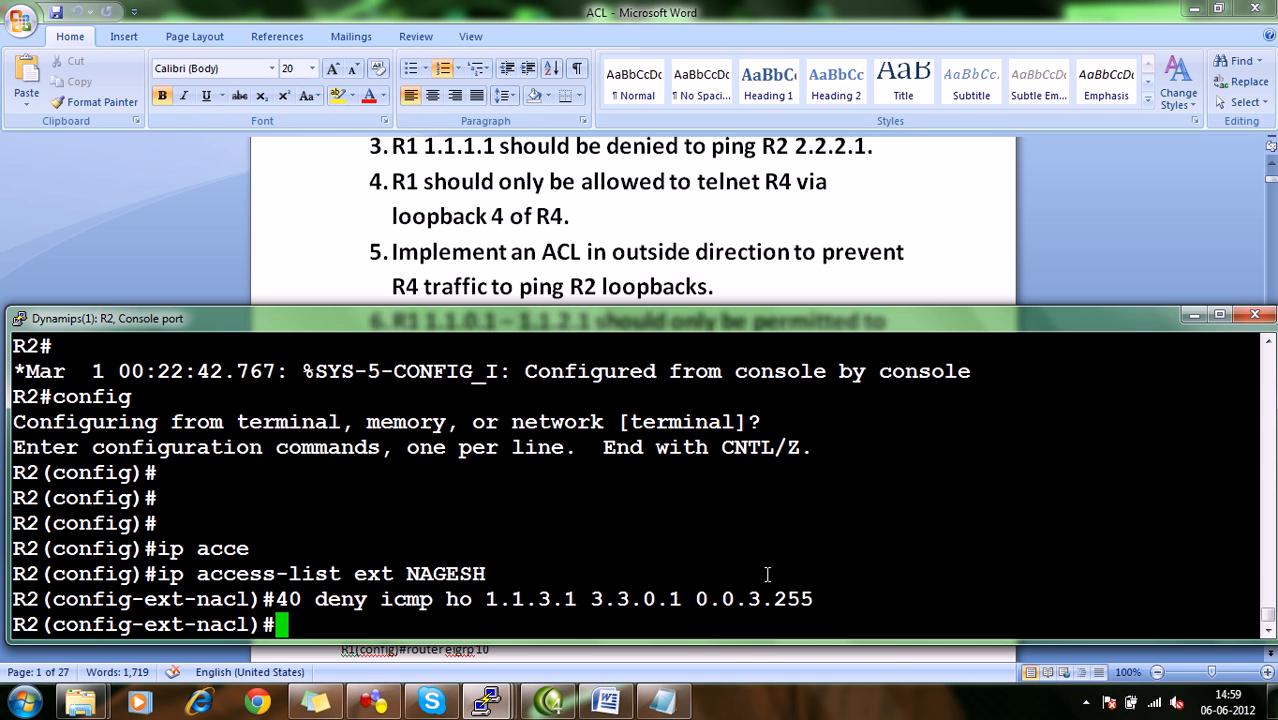
Add entry 50 to R2's access list denying ICMP from host 1.1.4.1 to 3.3.0.1 with wildcard 0.0.3.255.
type("50 ")
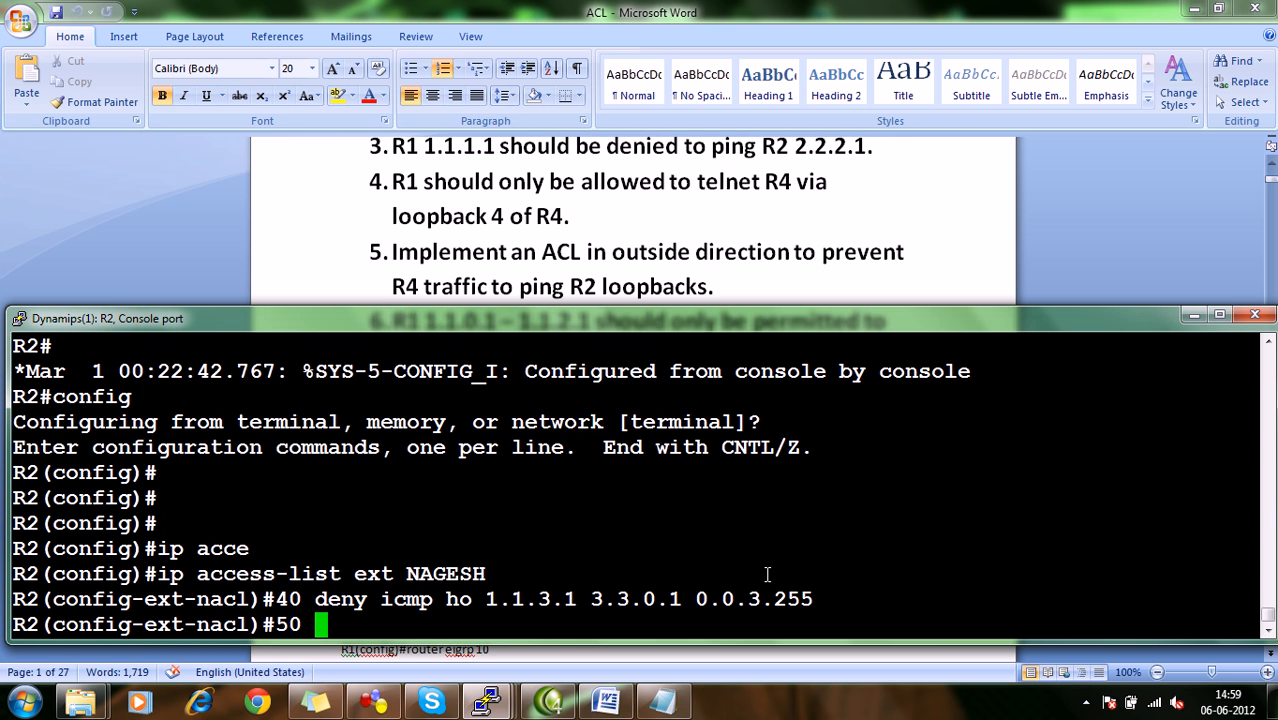
type("deny icm")
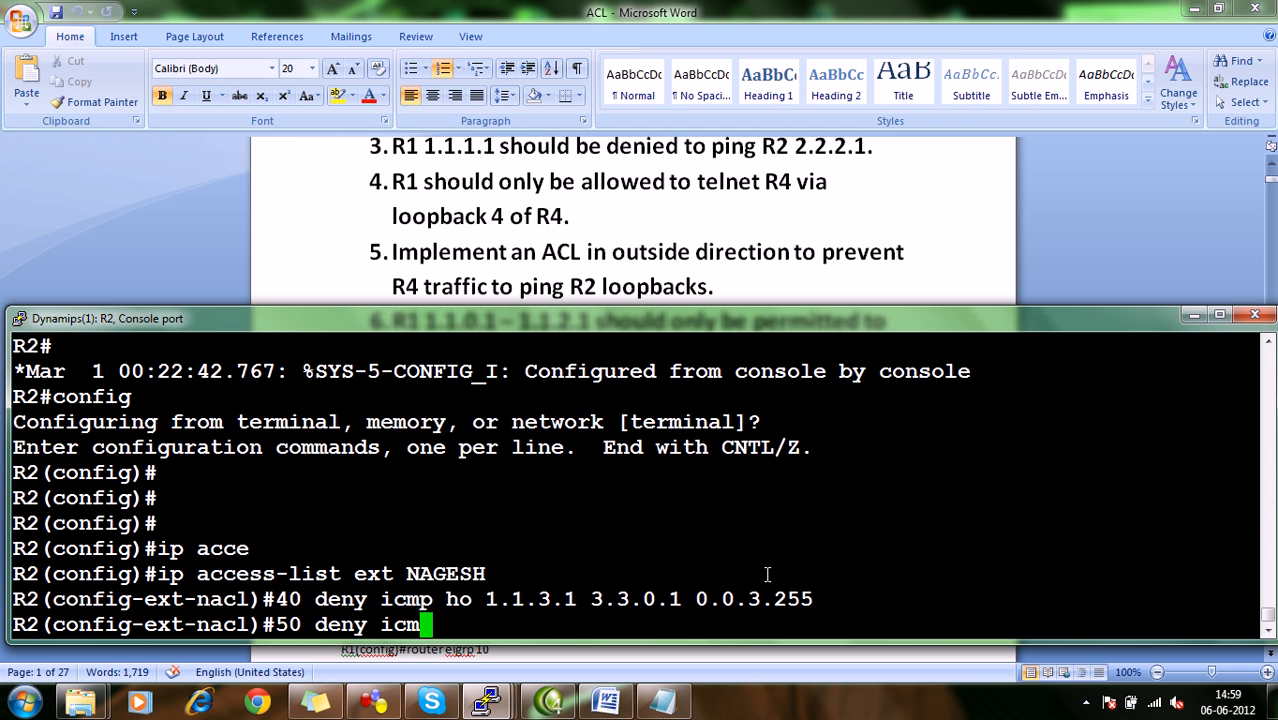
type("p ho 1.1.4.1")
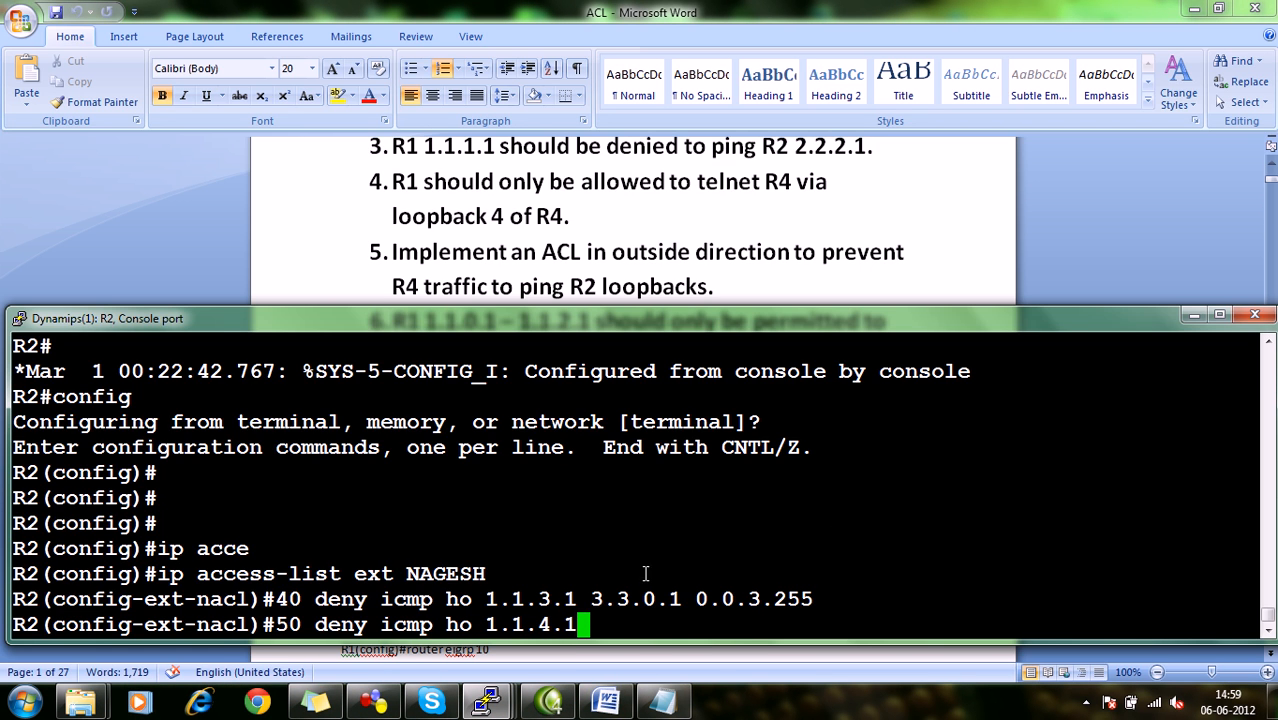
type(" 3.3.0")
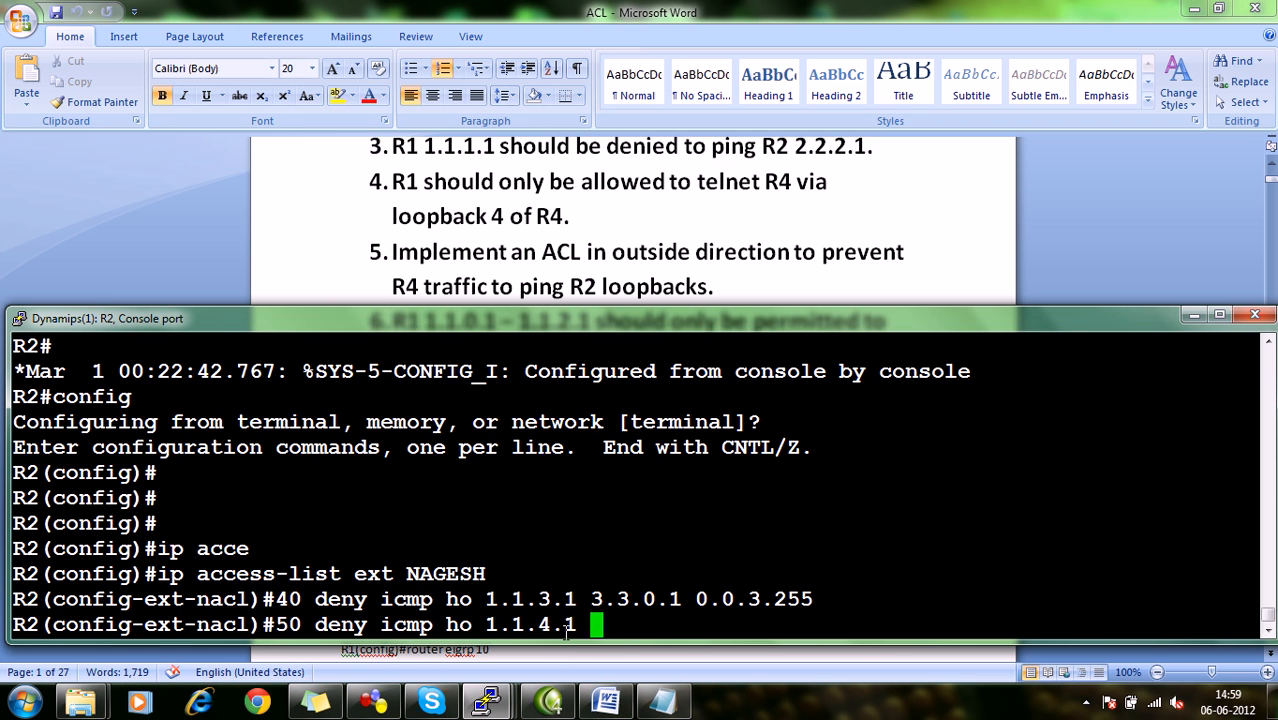
type(".1 0.")
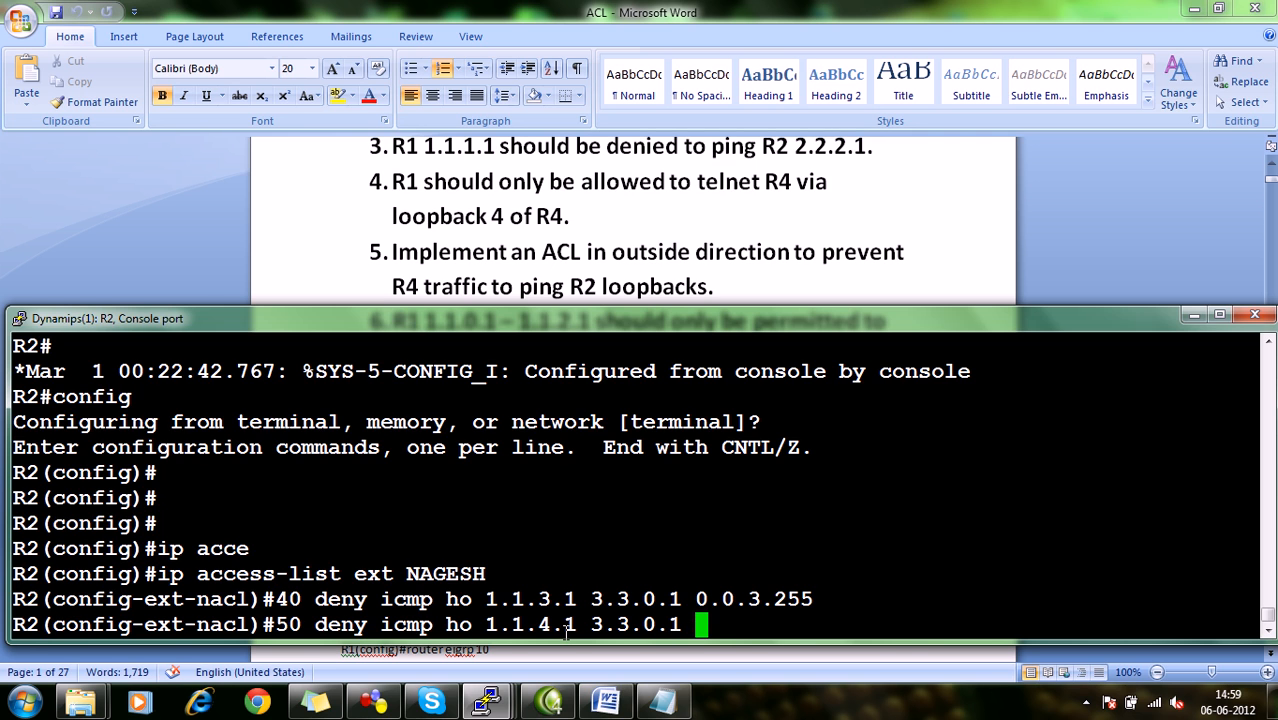
type("3.255")
key("Return")
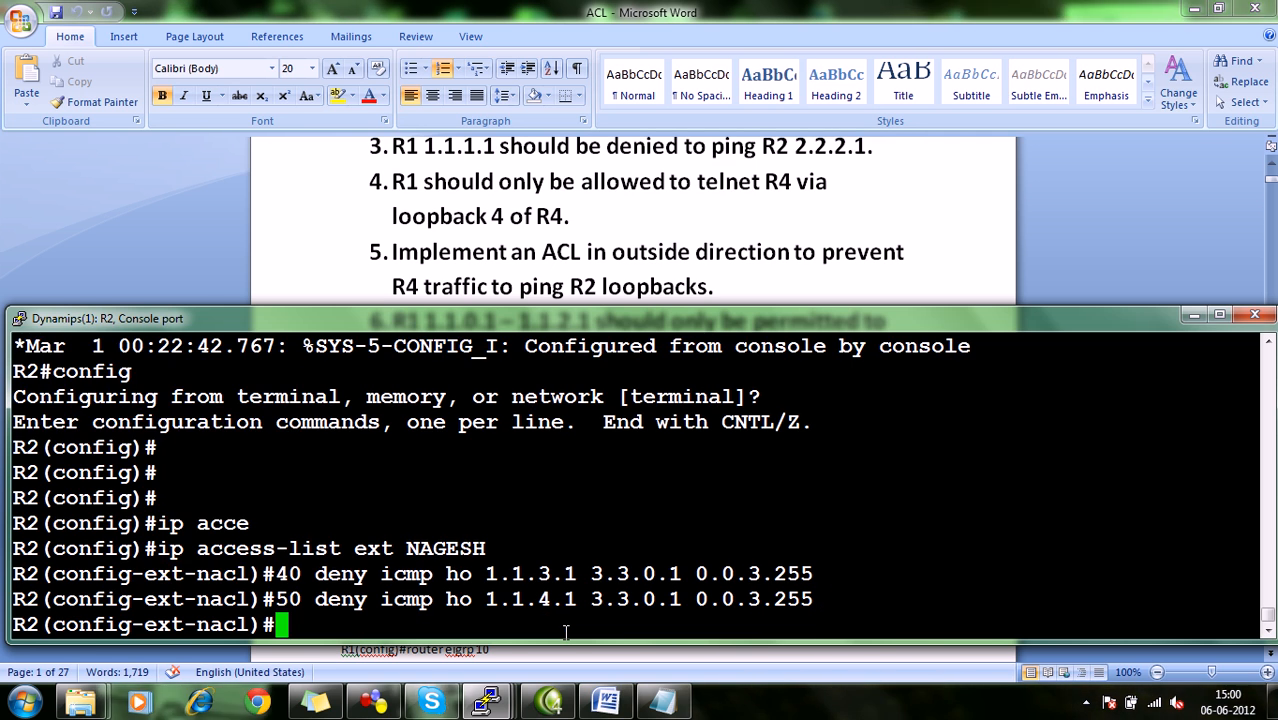
Recheck the tasks in Word and the GNS3 topology, then exit configuration mode in R2's console and display its access lists.
left_click(618, 183)
left_click(488, 705)
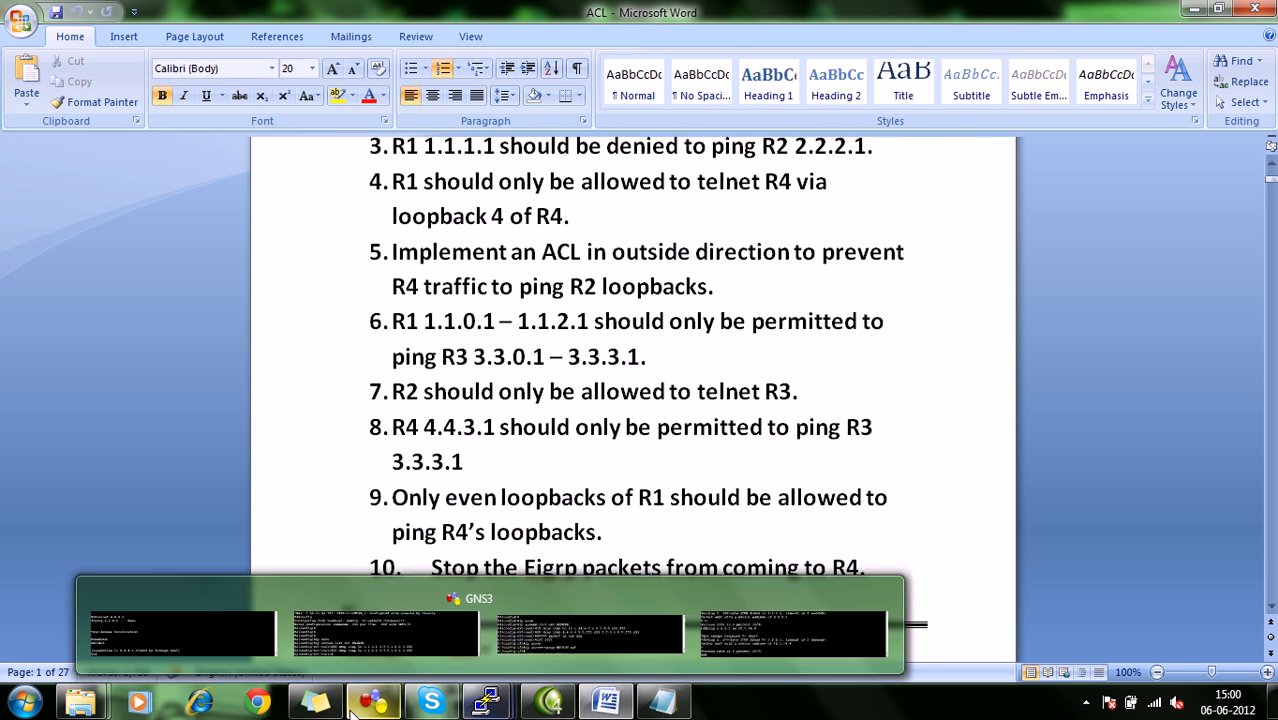
left_click(373, 703)
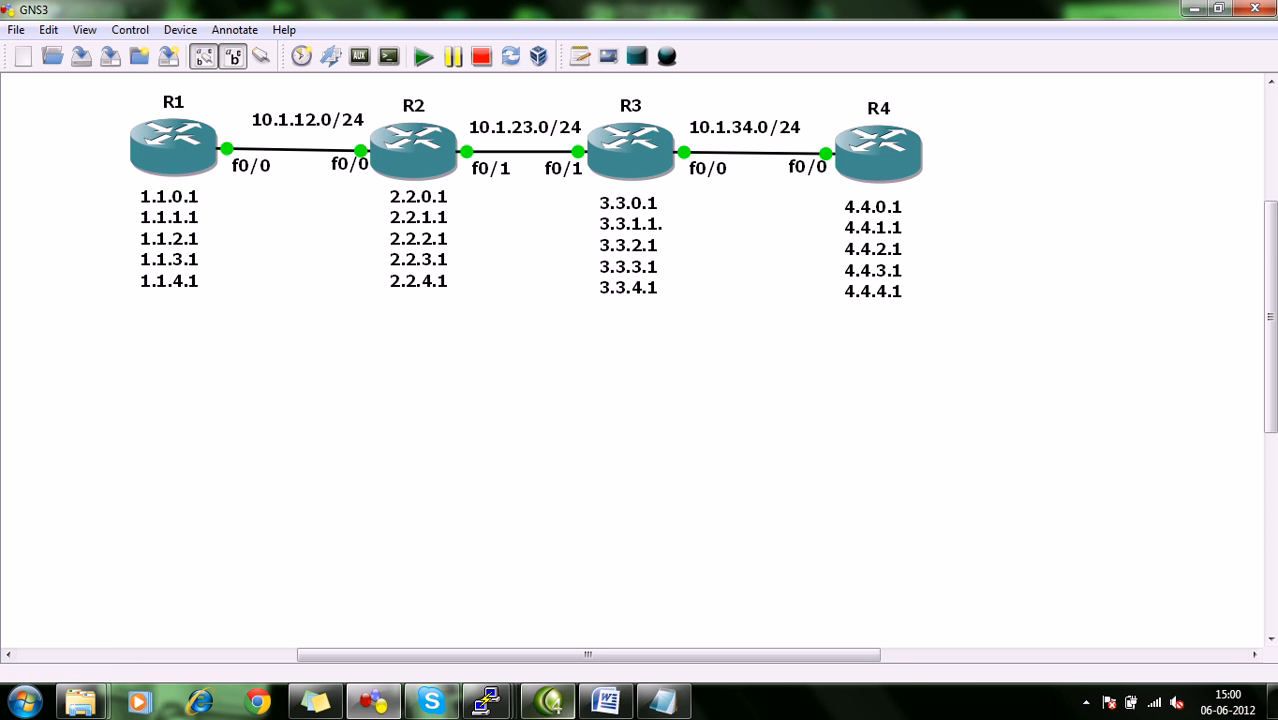
mouse_move(488, 705)
left_click(400, 627)
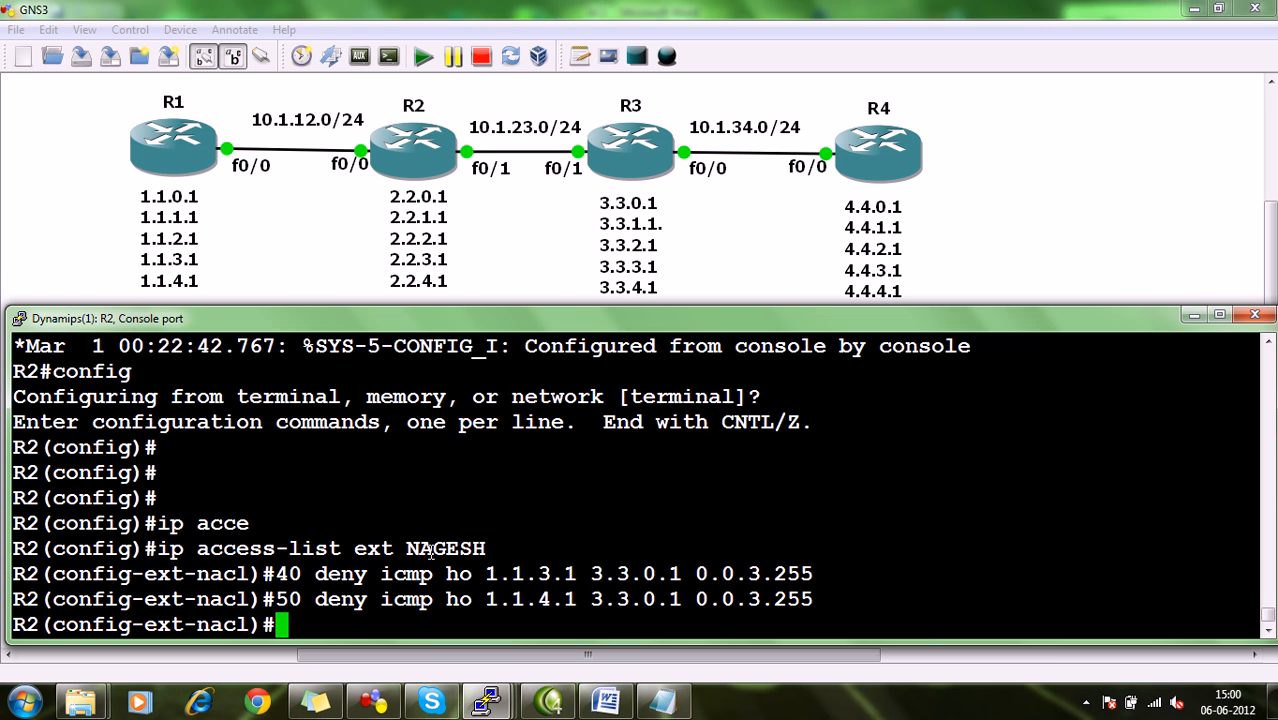
key("ctrl+z")
type("sh a")
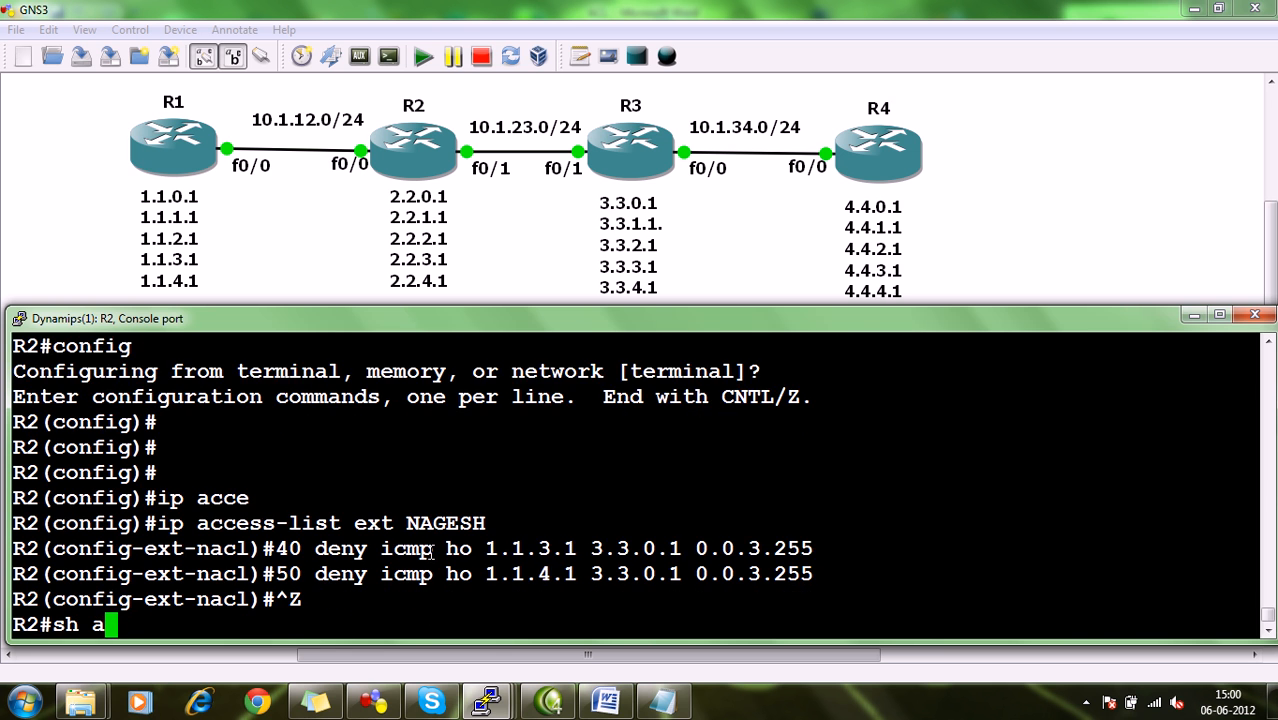
type("ccess-list")
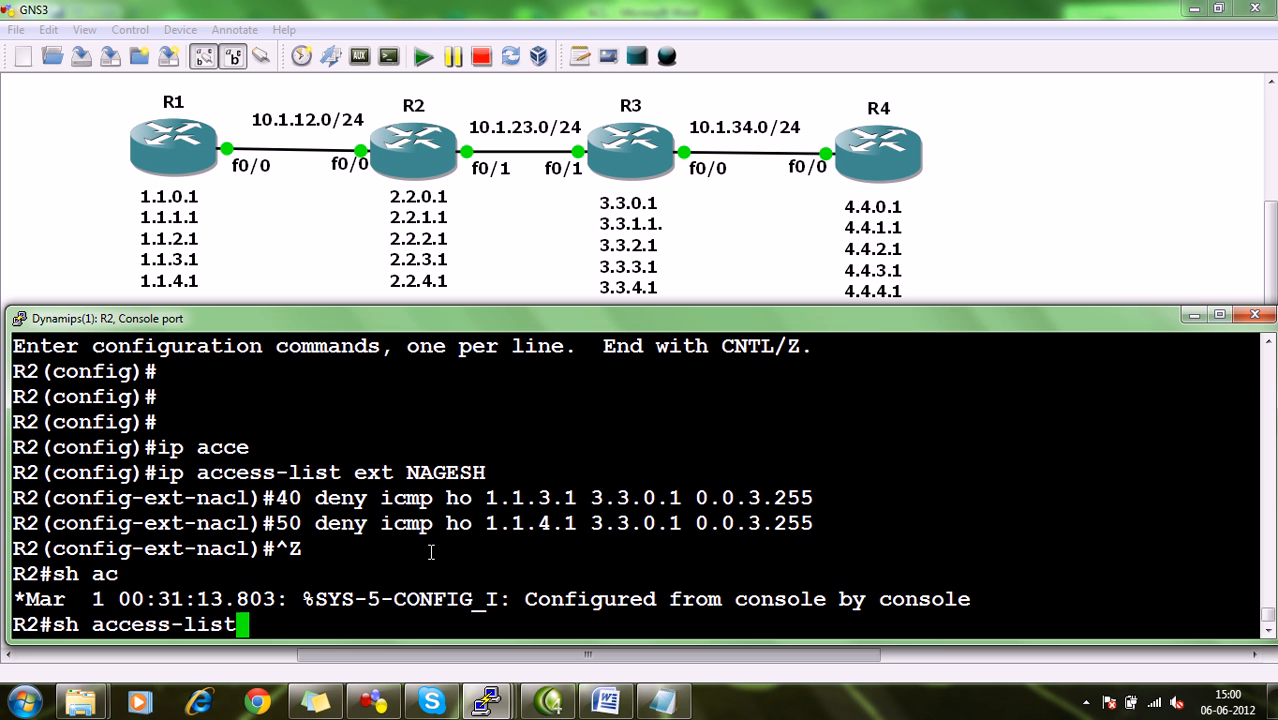
key("Return")
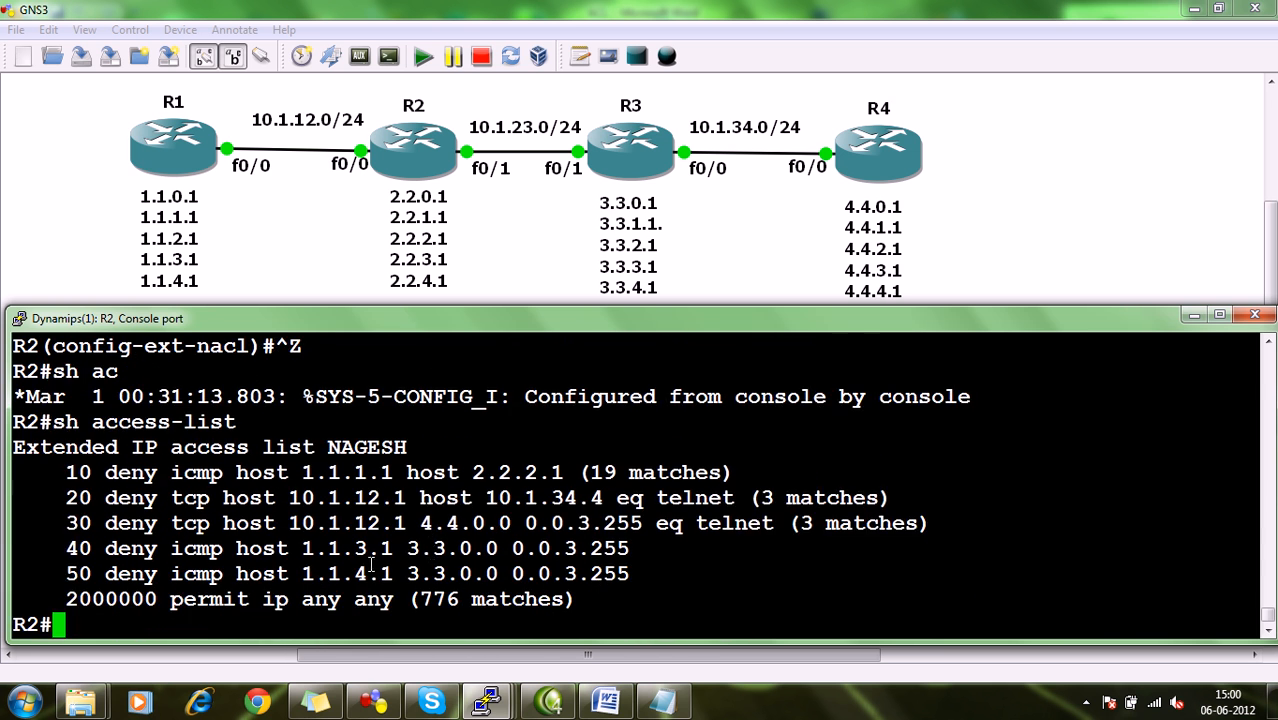
Examine the entries of R2's extended access list, comparing the source hosts and destination ranges of entries 40 and 50 and the final permit.
double_click(85, 548)
left_click_drag(306, 548, 588, 548)
left_click(105, 575)
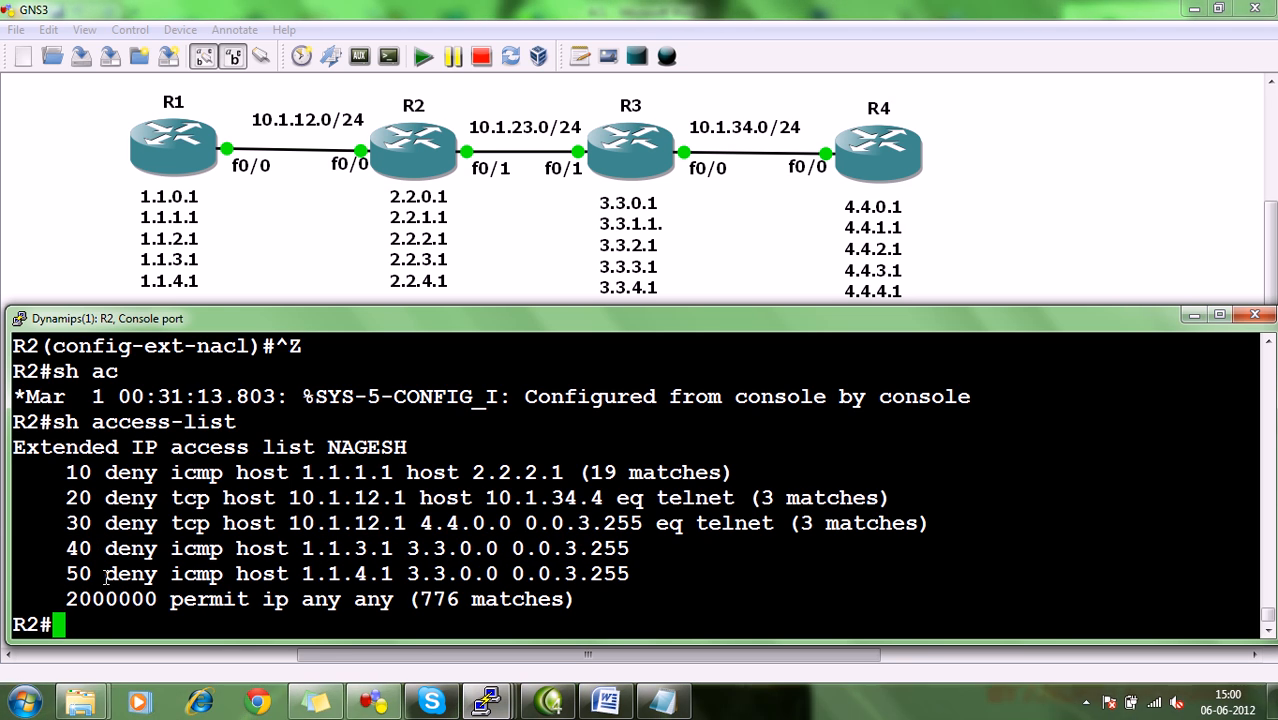
left_click_drag(326, 573, 604, 573)
left_click(598, 574)
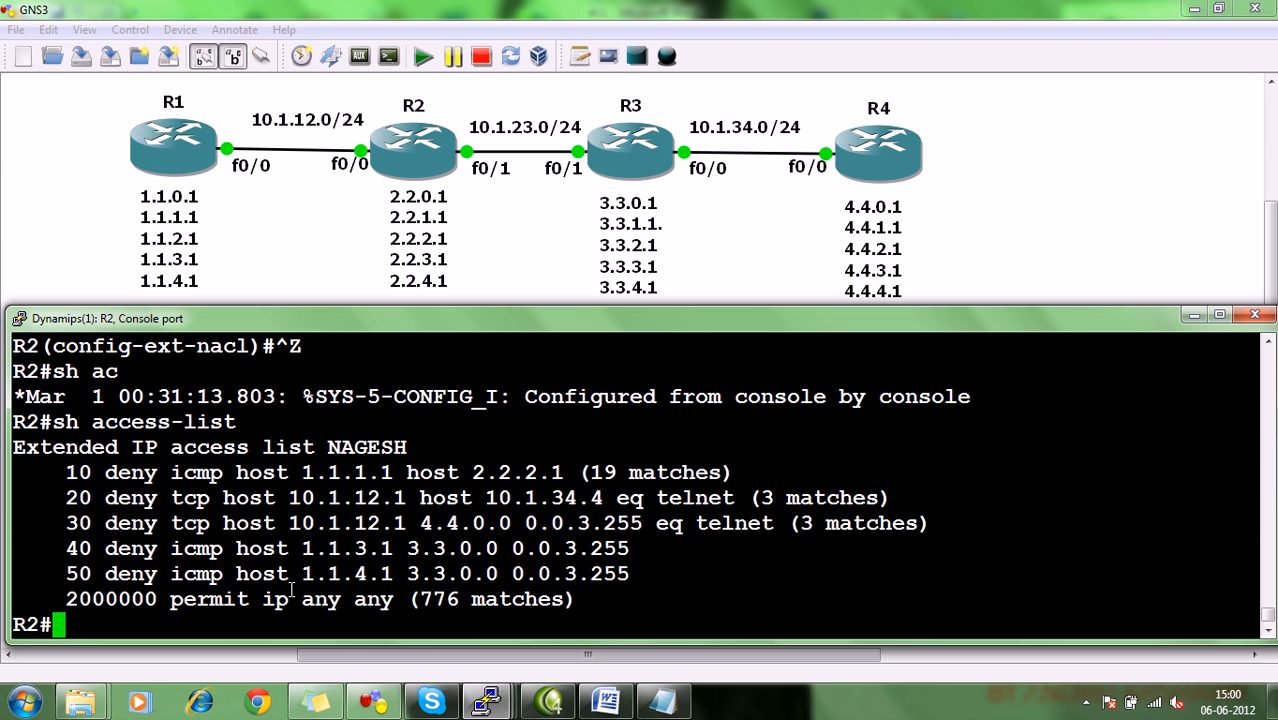
left_click_drag(59, 600, 406, 598)
left_click(406, 598)
left_click_drag(320, 456, 401, 447)
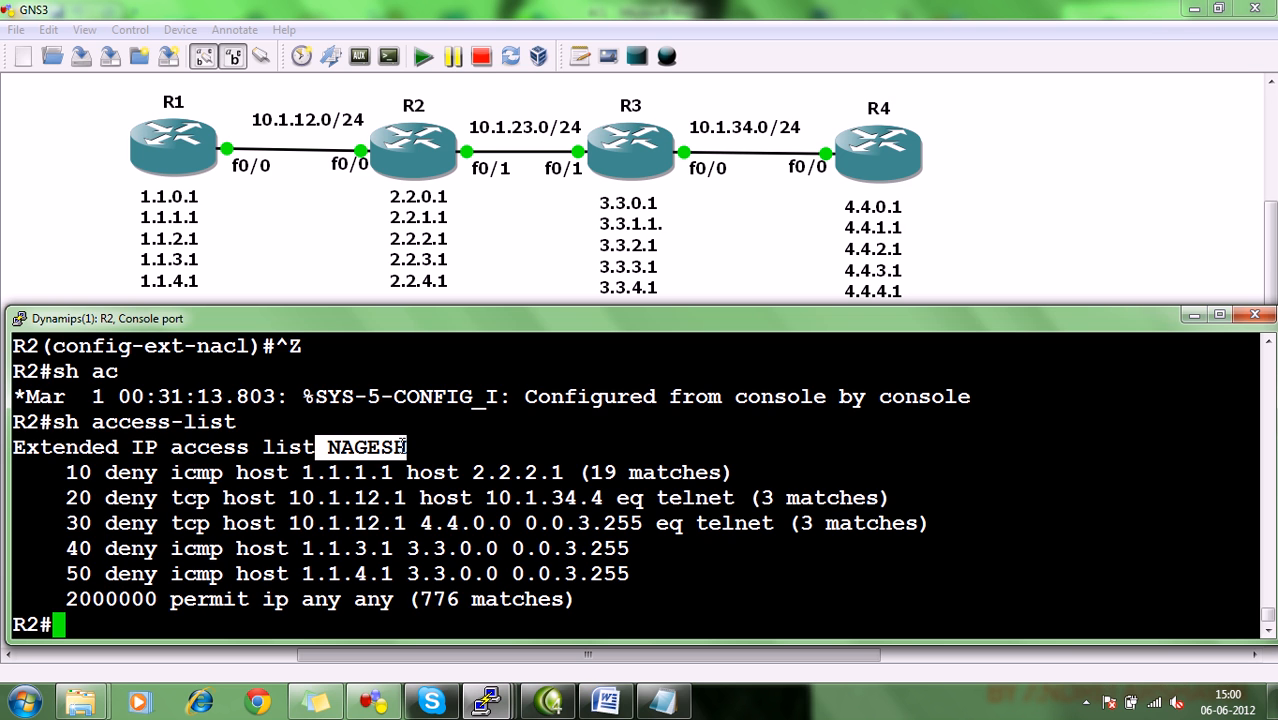
left_click(516, 510)
Switch to R1's console and ping 3.3.0.1 with source address 1.1.0.1.
left_click(288, 272)
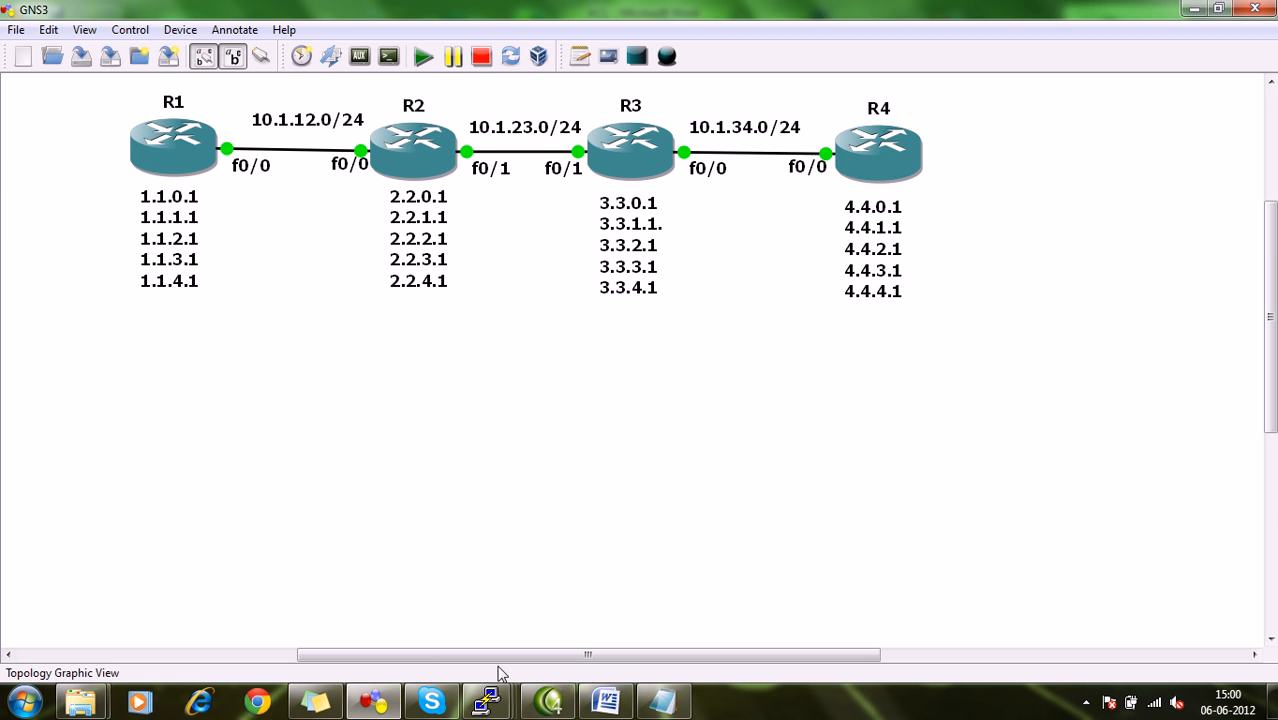
mouse_move(503, 708)
left_click(152, 637)
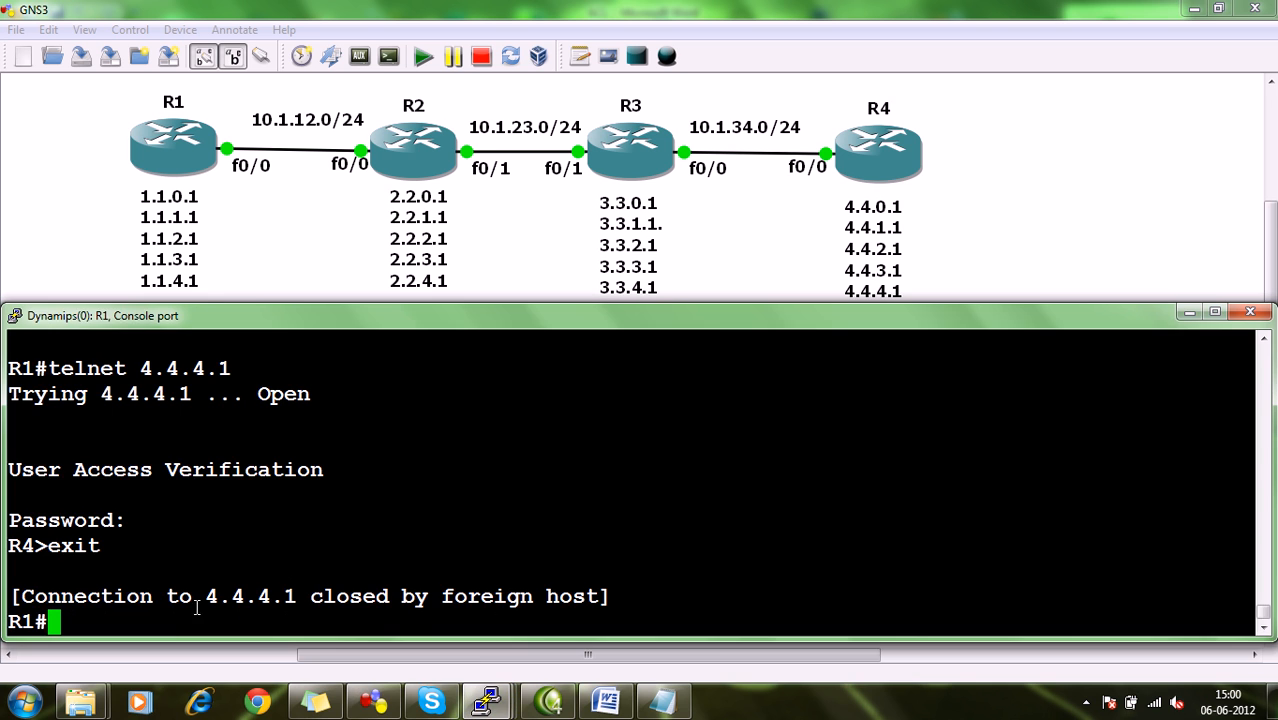
type("ping")
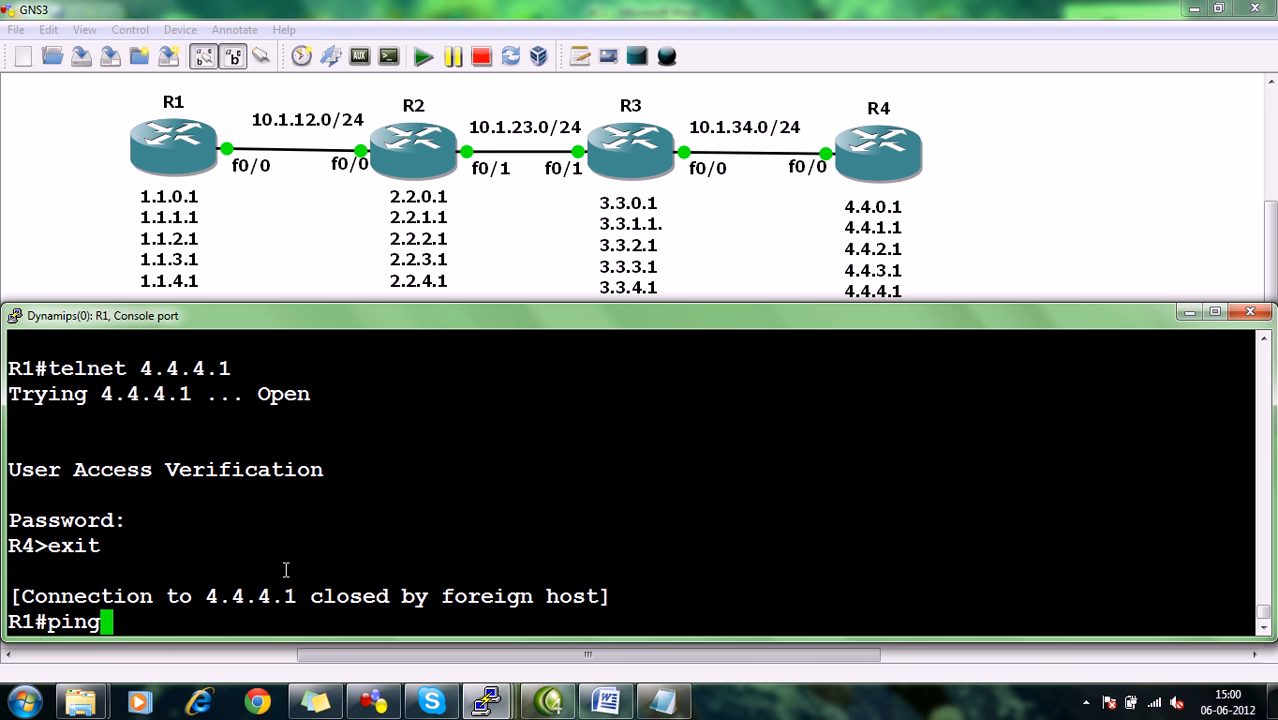
type(" 3.3.0.1")
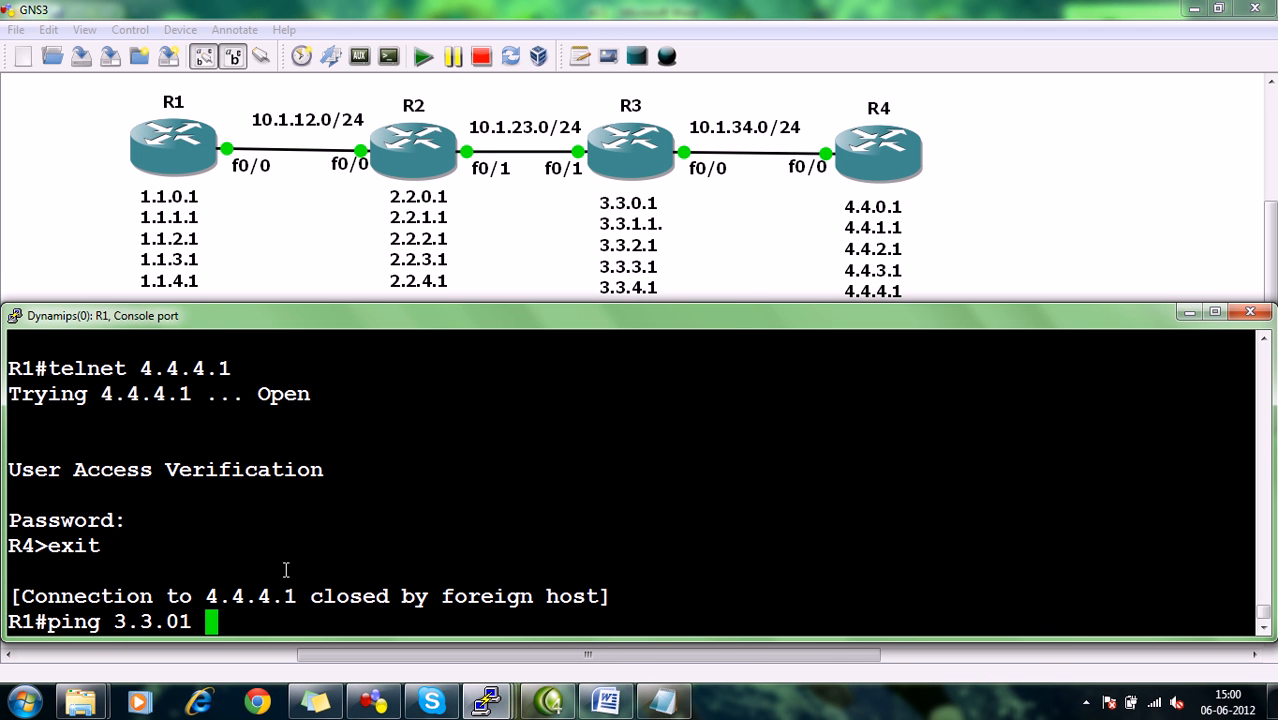
key("BackSpace")
type(".1 so")
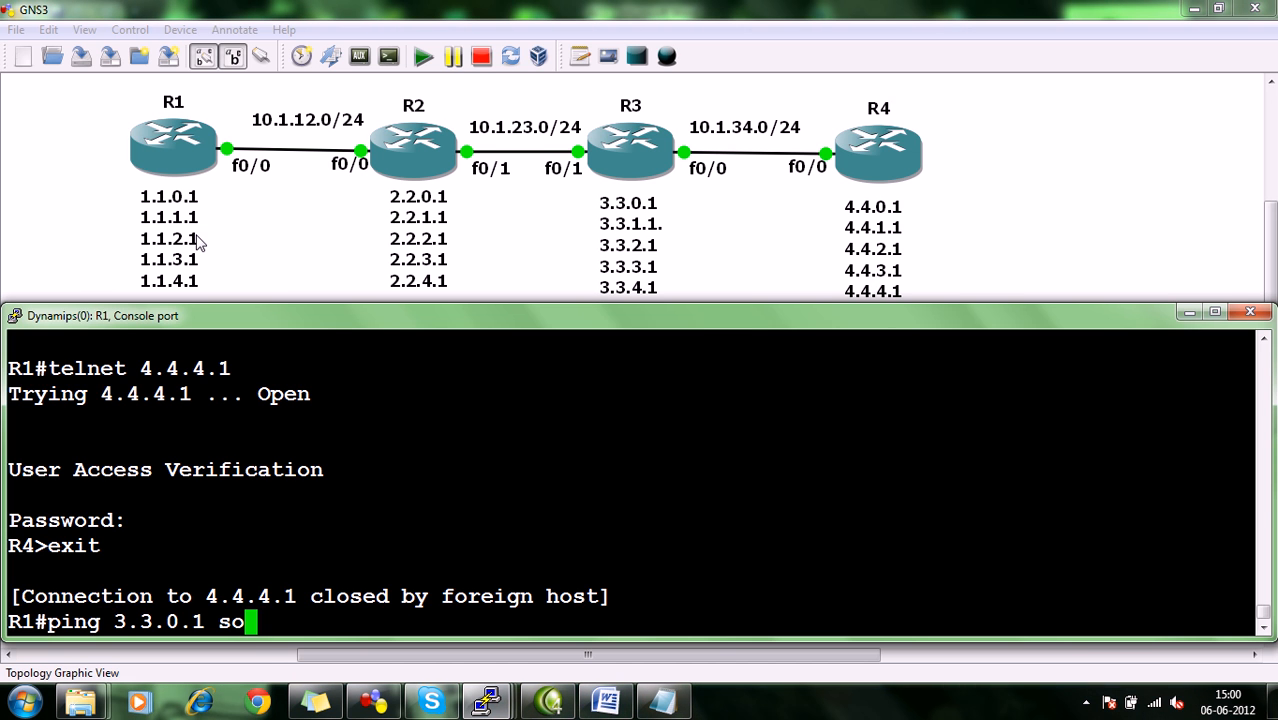
type("1.1.0.1")
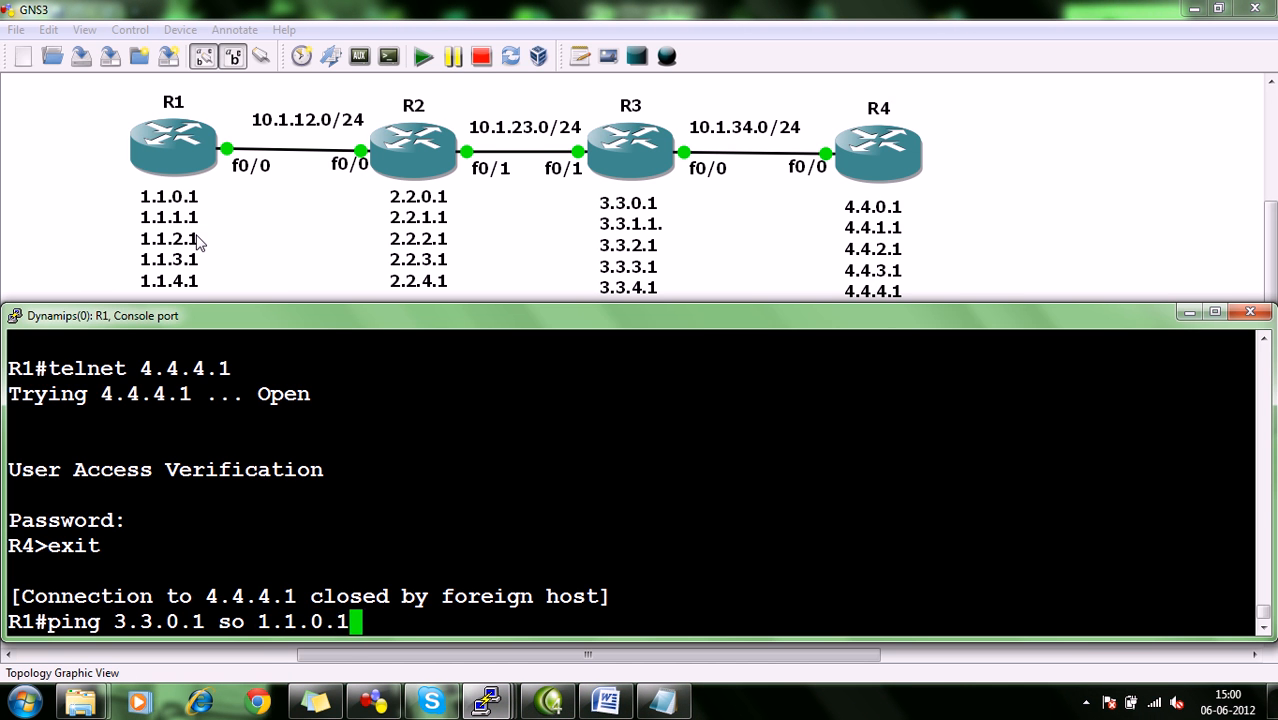
key("Return")
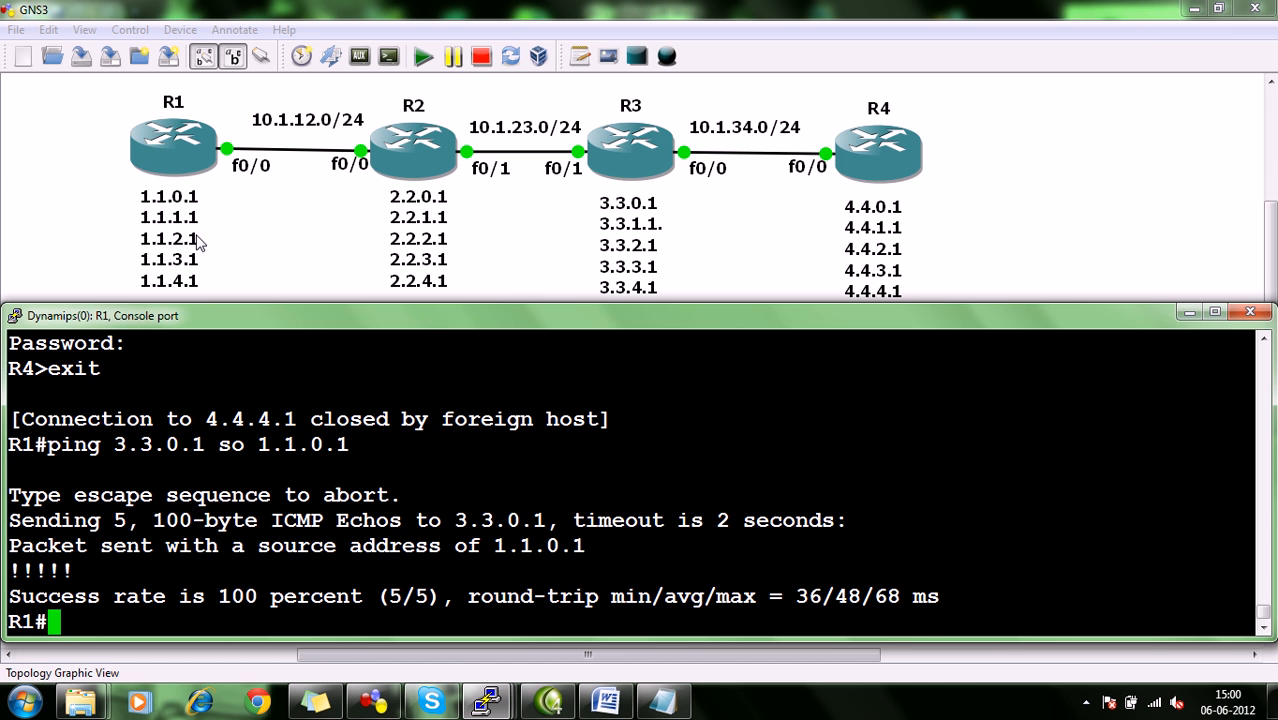
Ping 3.3.0.1 from R1 with source address 1.1.1.1.
key("Up")
key("BackSpace")
key("BackSpace")
key("BackSpace")
type("1.1")
key("Return")
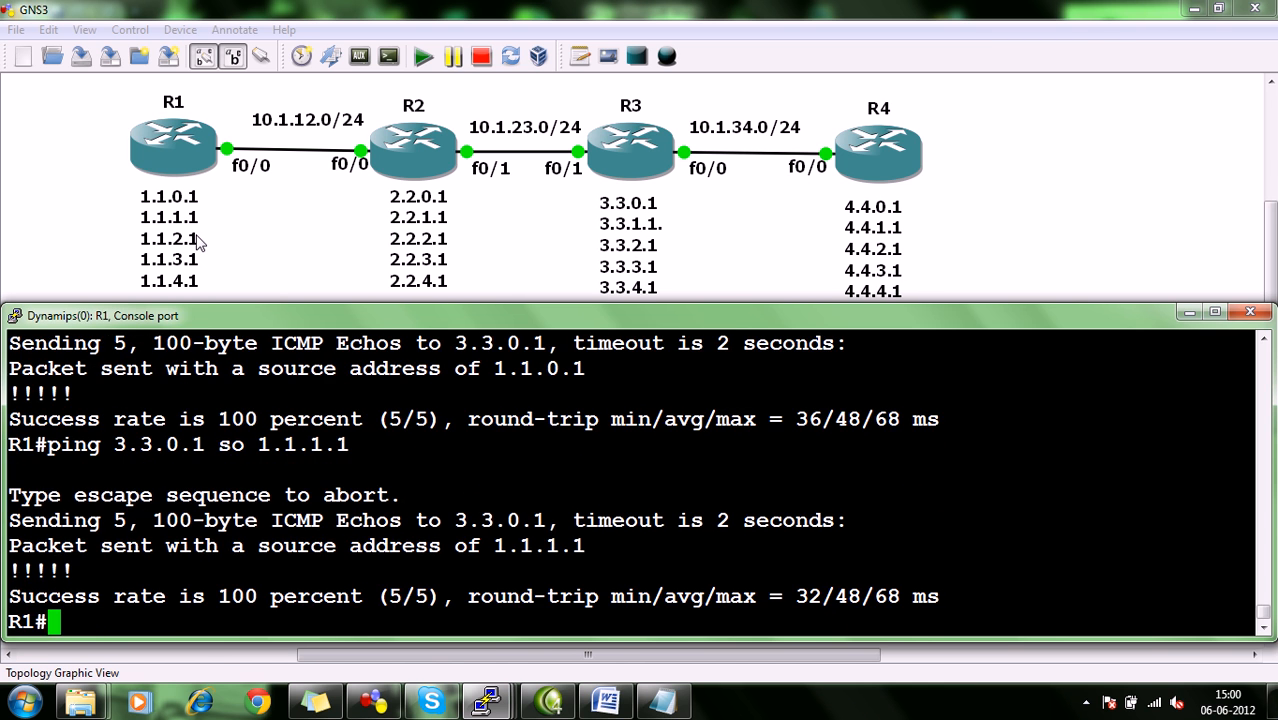
Ping 3.3.0.1 from R1 with source address 1.1.2.1.
key("Up")
key("BackSpace")
key("BackSpace")
type("2.1")
key("Return")
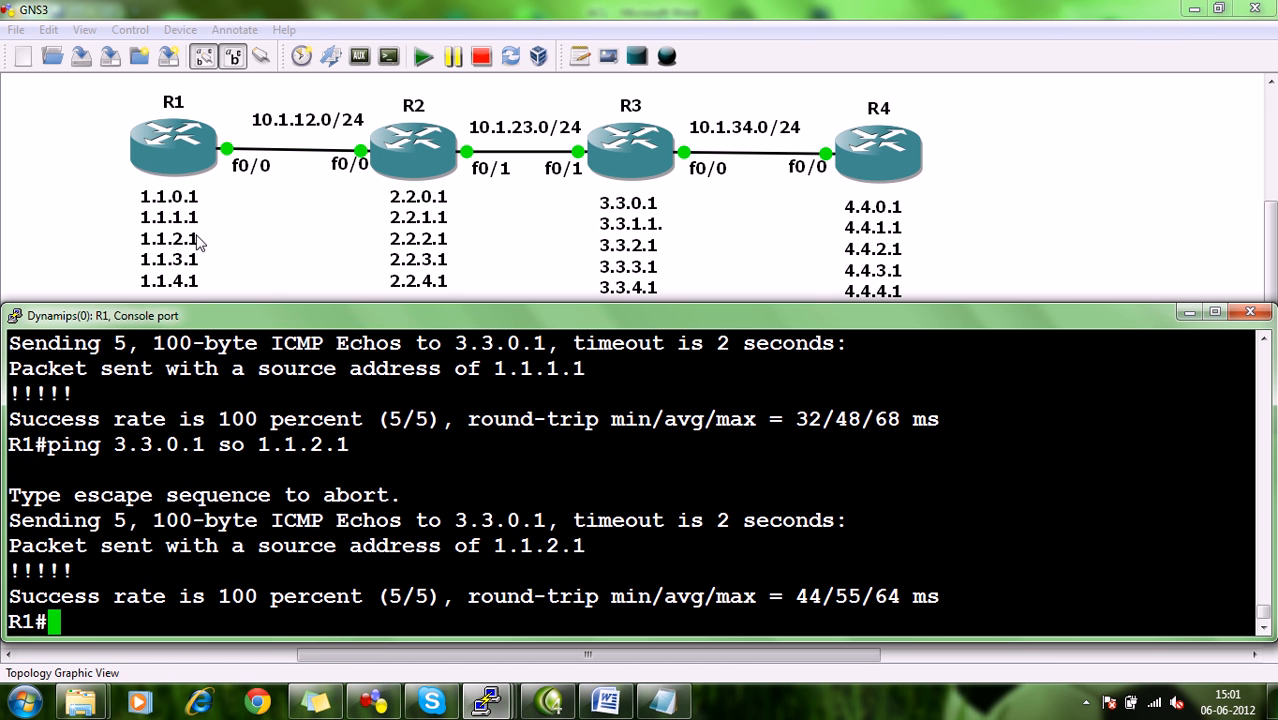
Ping 3.3.0.1 from R1 with source address 1.1.3.1, aborting the ping before it completes.
key("Up")
key("BackSpace")
key("BackSpace")
key("BackSpace")
type("3.1")
key("Return")
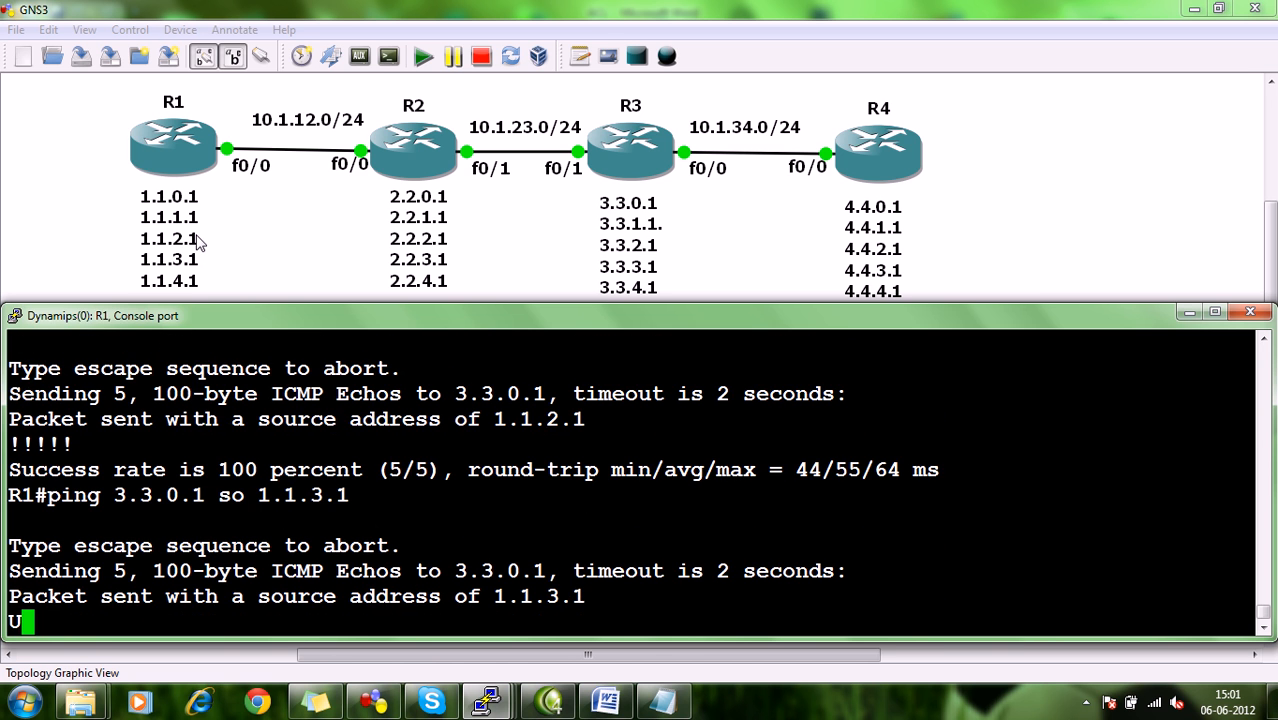
key("ctrl+shift+6")
Ping 3.3.0.1 from R1 with source address 1.1.4.1, aborting the ping before it completes.
key("Up")
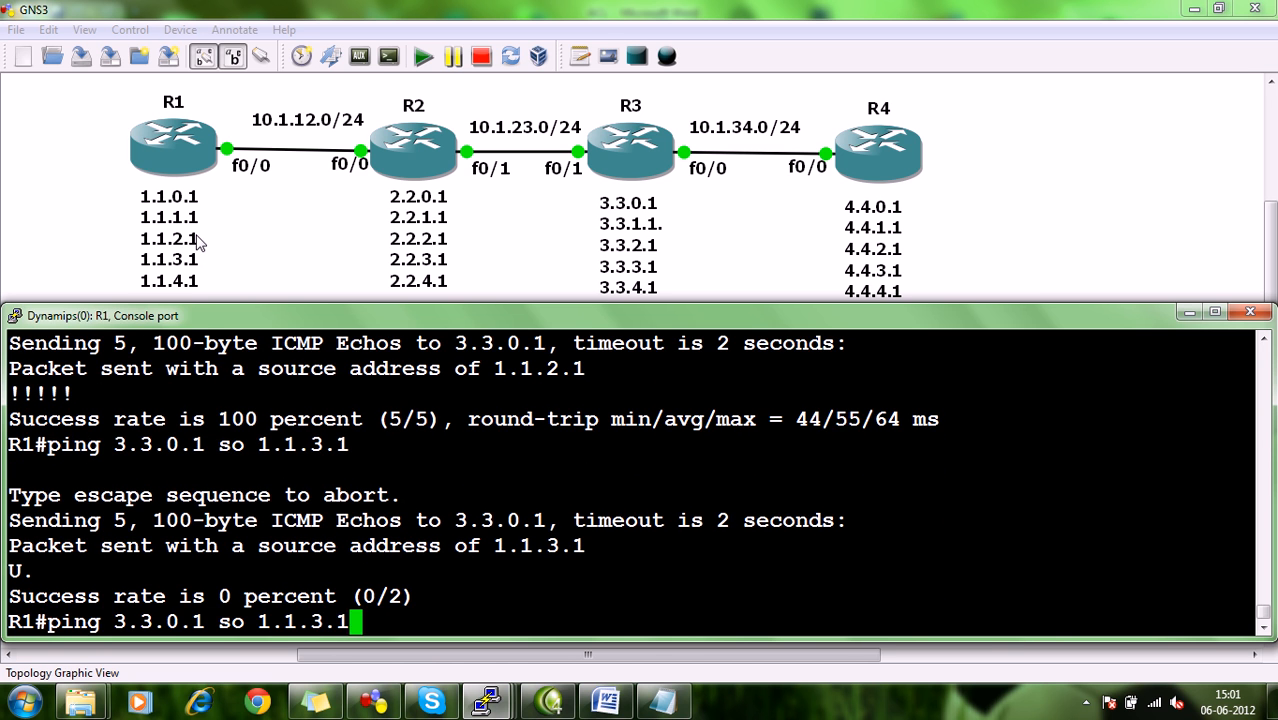
key("BackSpace")
key("BackSpace")
type("4.1")
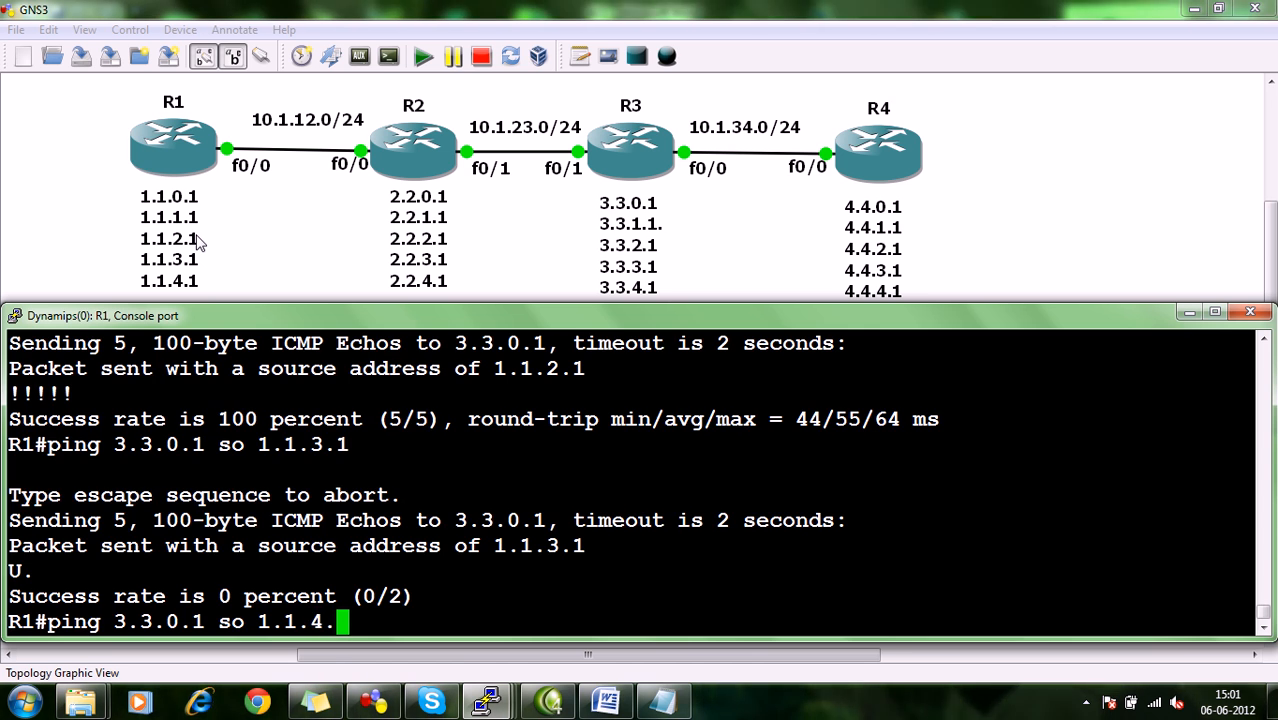
key("Return")
key("ctrl+shift+6")
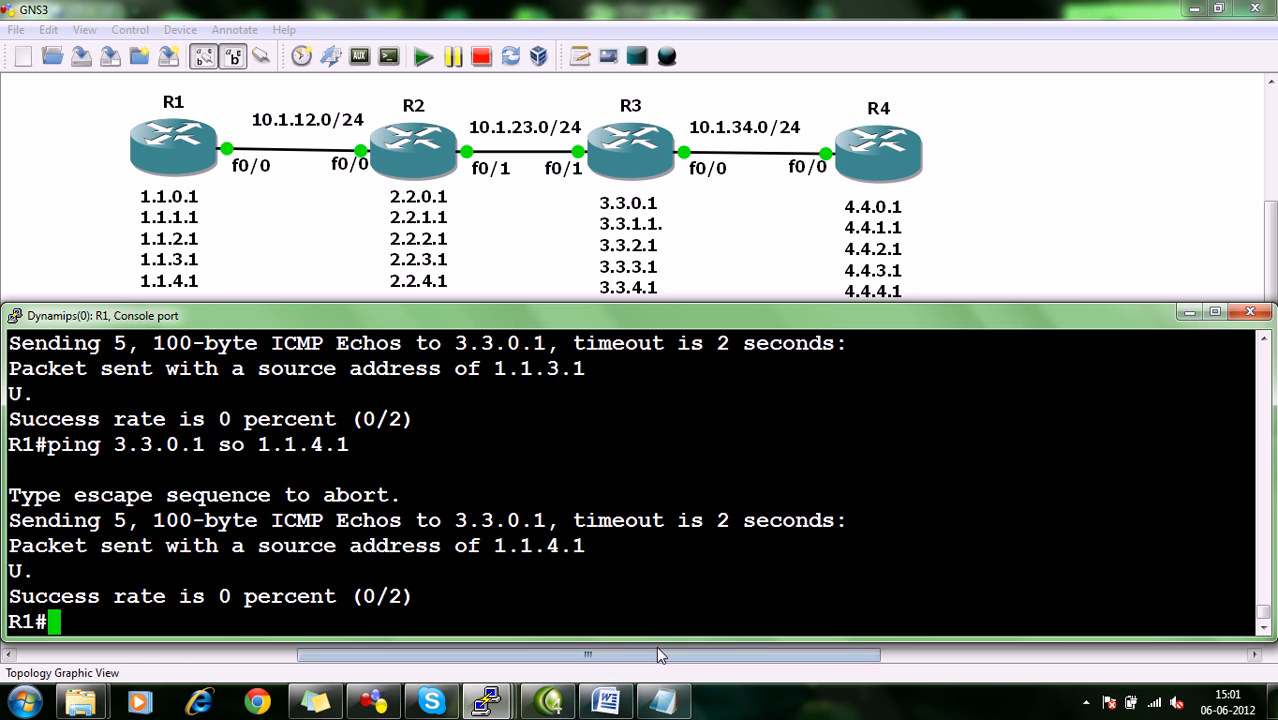
Read task 7 about telnet access to R3 in the Word ACL document and compare it with the GNS3 topology.
left_click(605, 702)
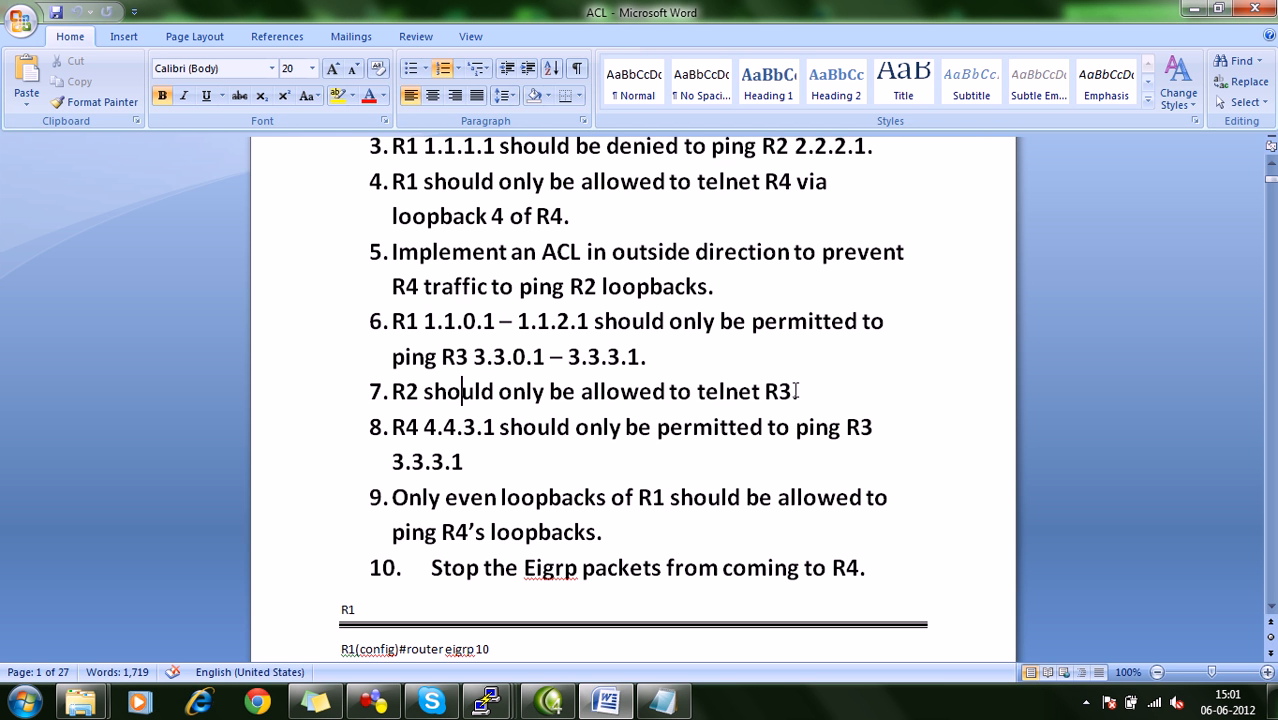
left_click(1194, 8)
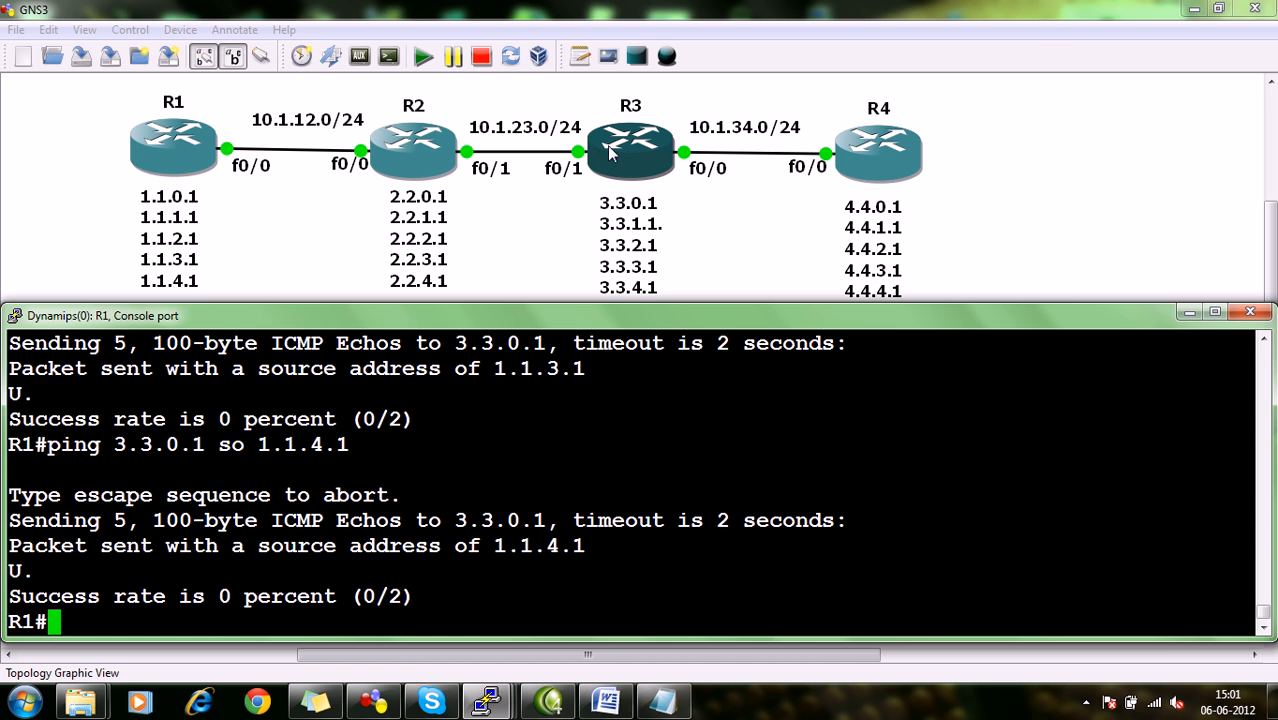
left_click(1047, 270)
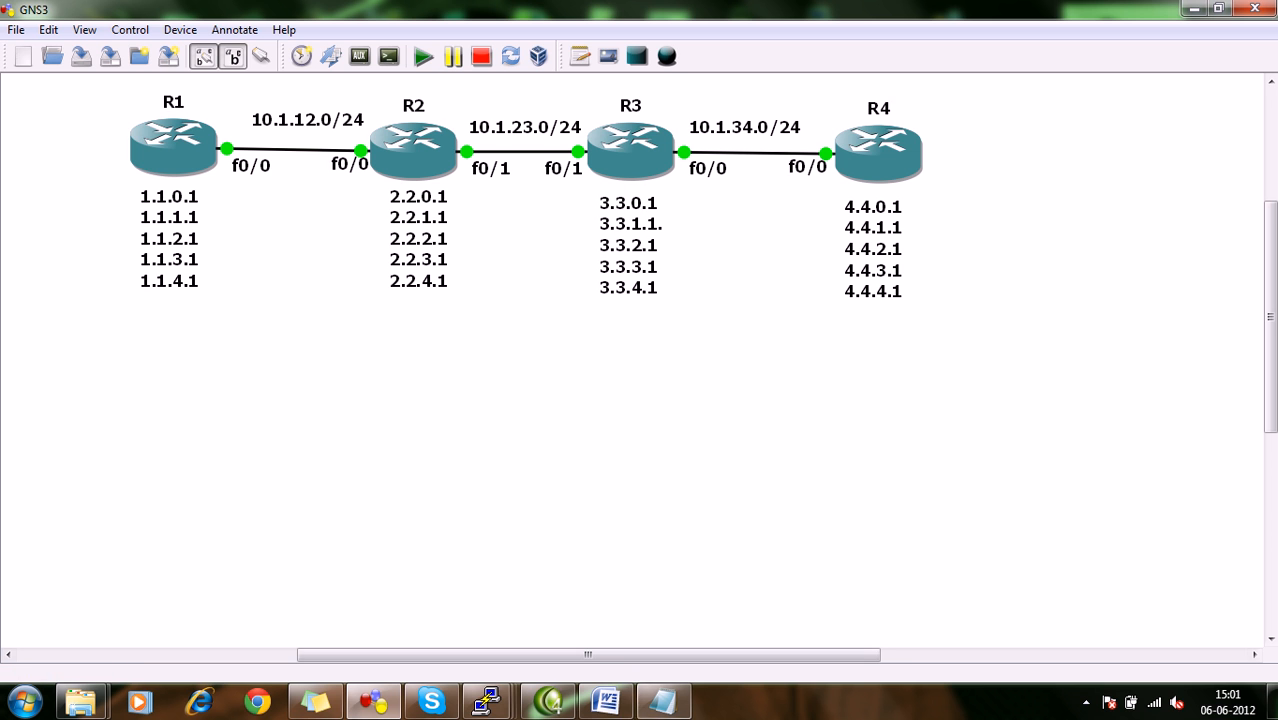
From R4's console, telnet to R3 at 10.1.34.3, enter the login password, and exit the session.
left_click(486, 702)
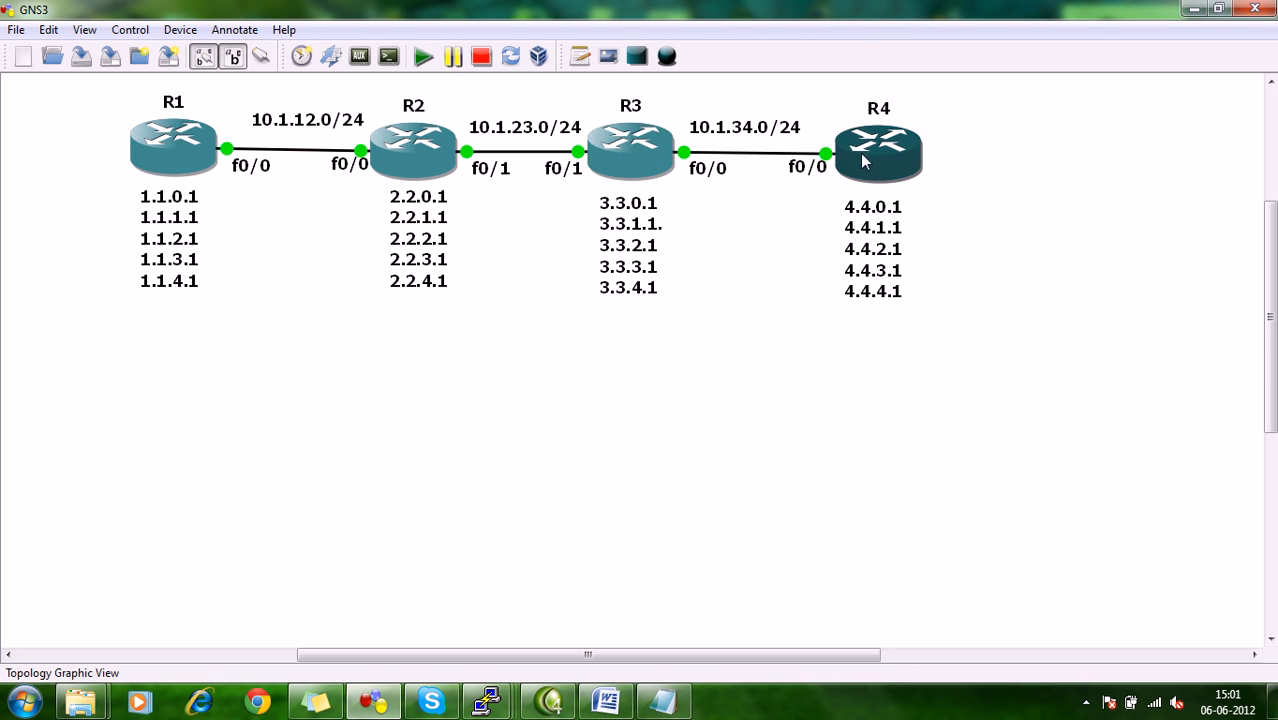
left_click(486, 702)
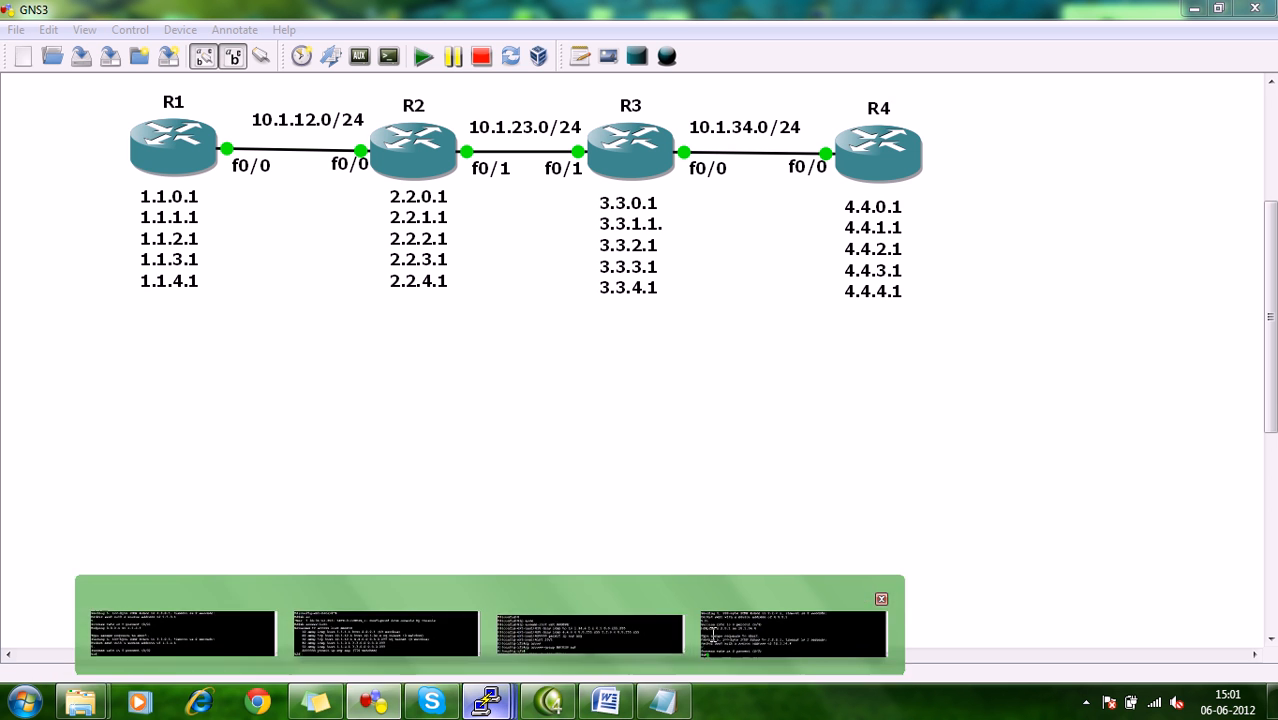
left_click(709, 643)
type("tel")
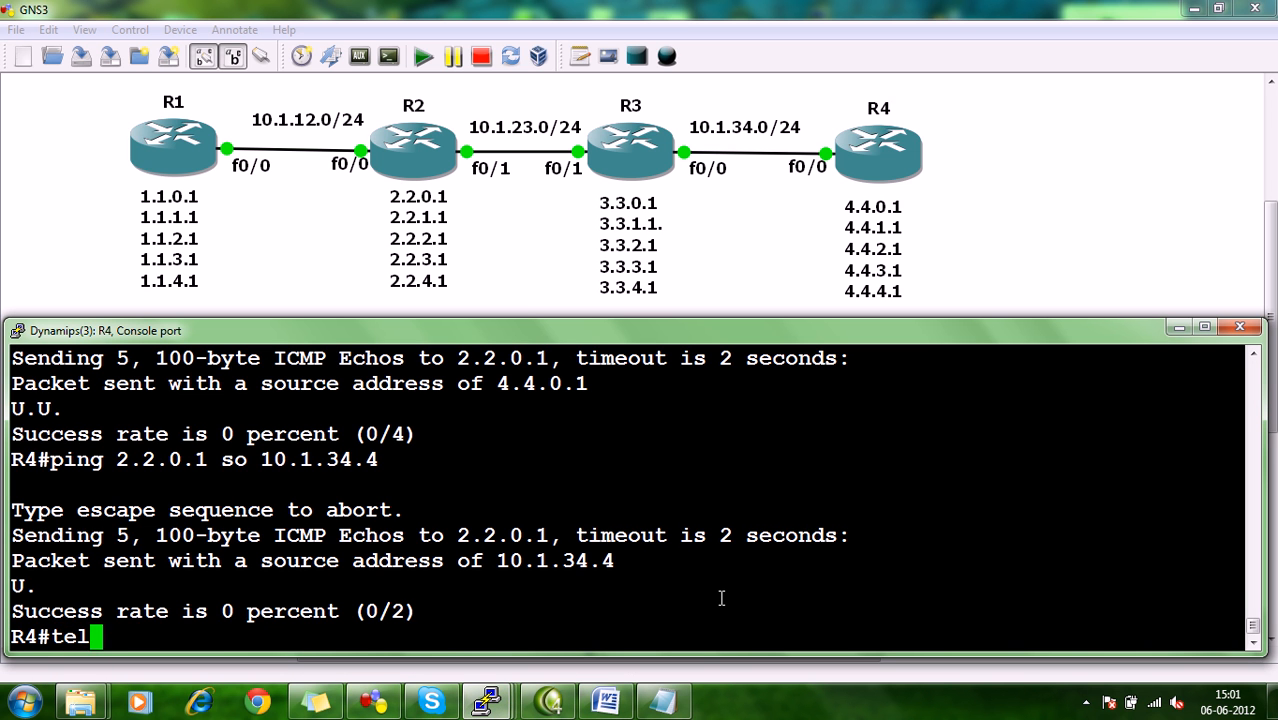
type("net 10.1.")
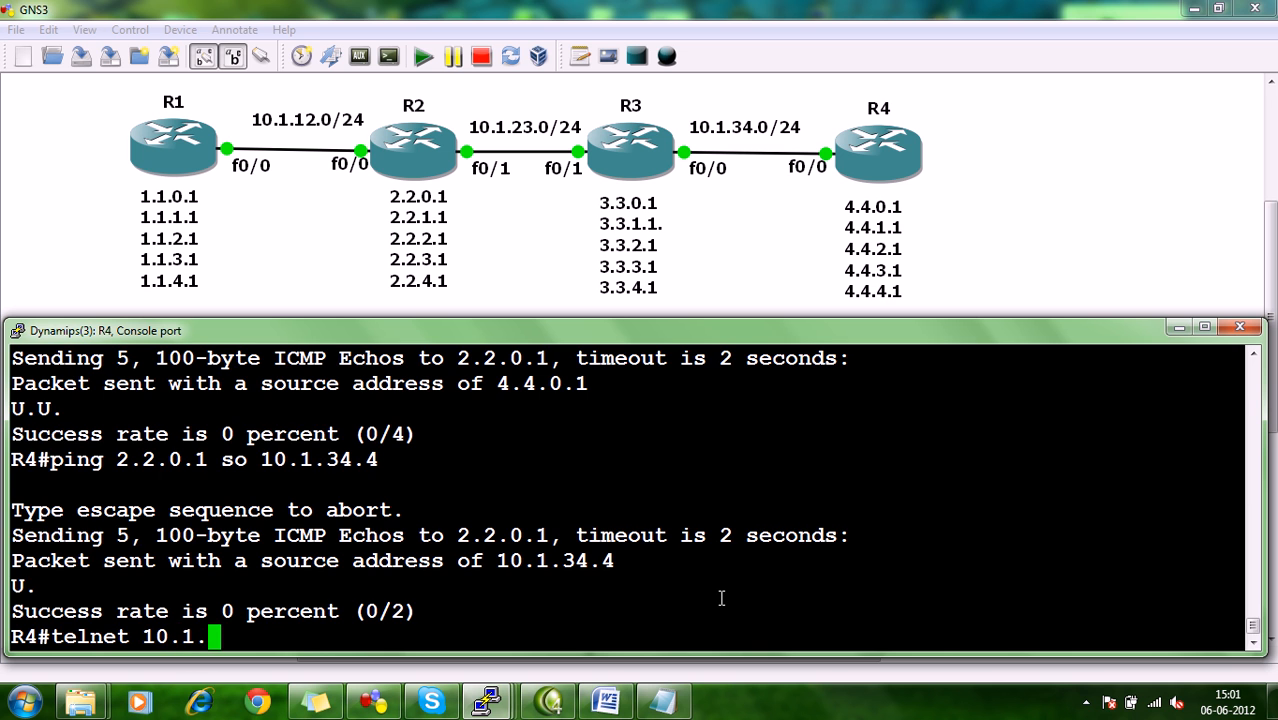
type("34.3")
key("Return")
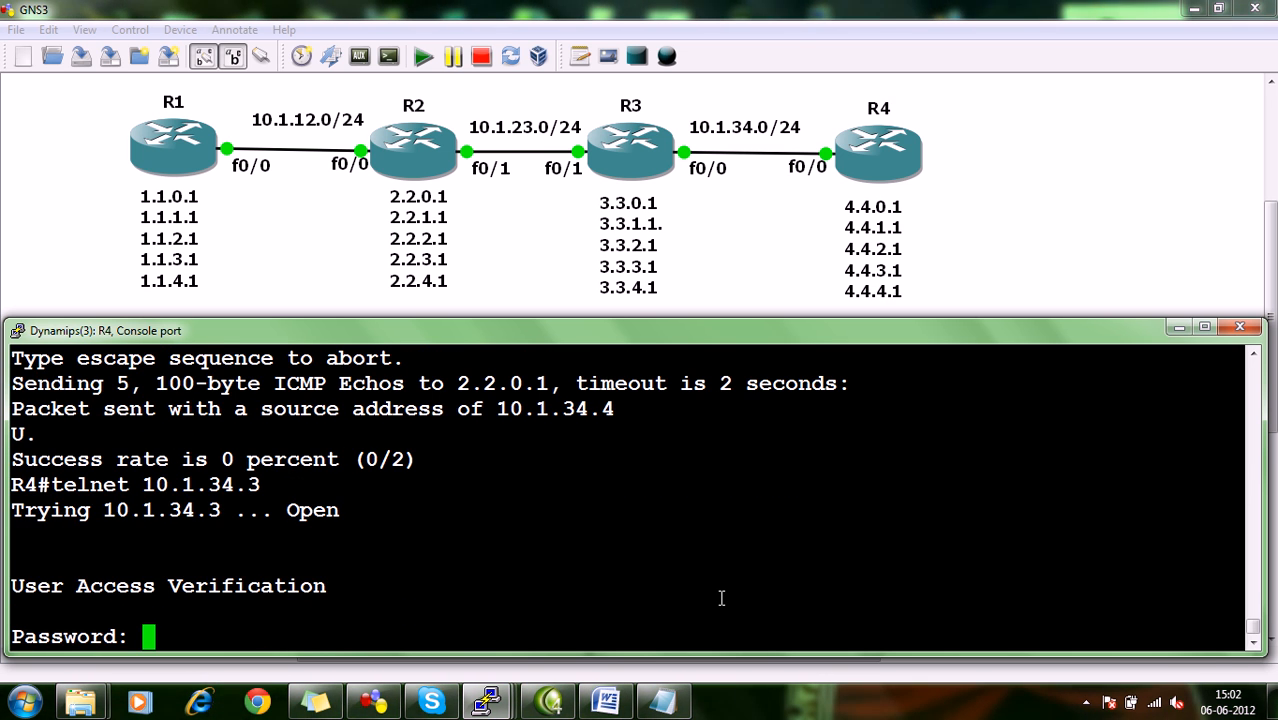
key("Return")
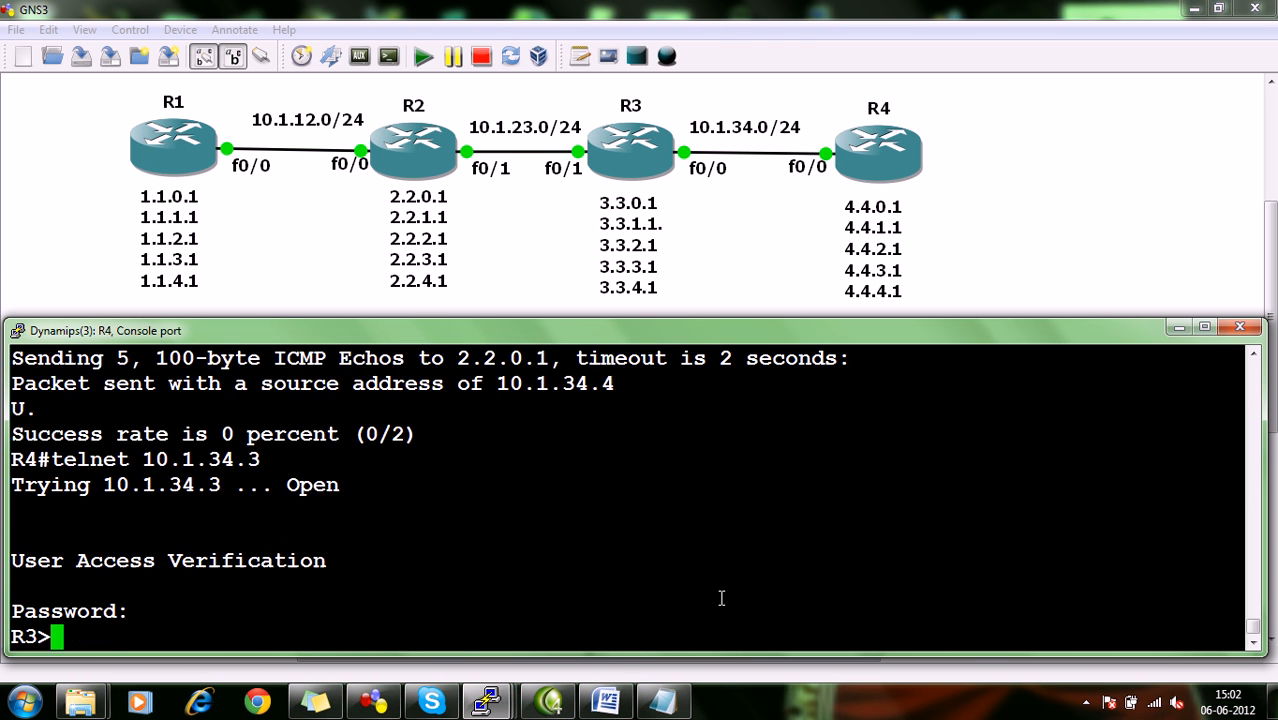
type("exit")
key("Return")
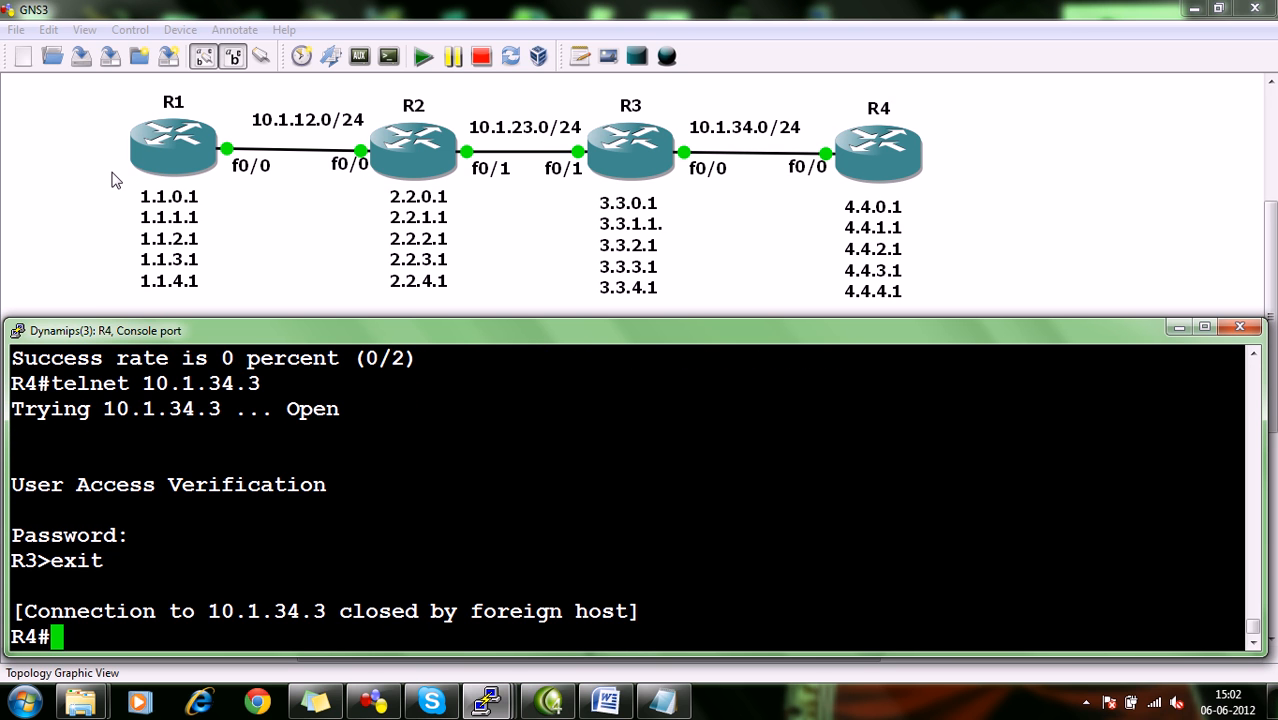
Open R3's console and leave interface configuration mode for the privileged prompt.
left_click(1080, 225)
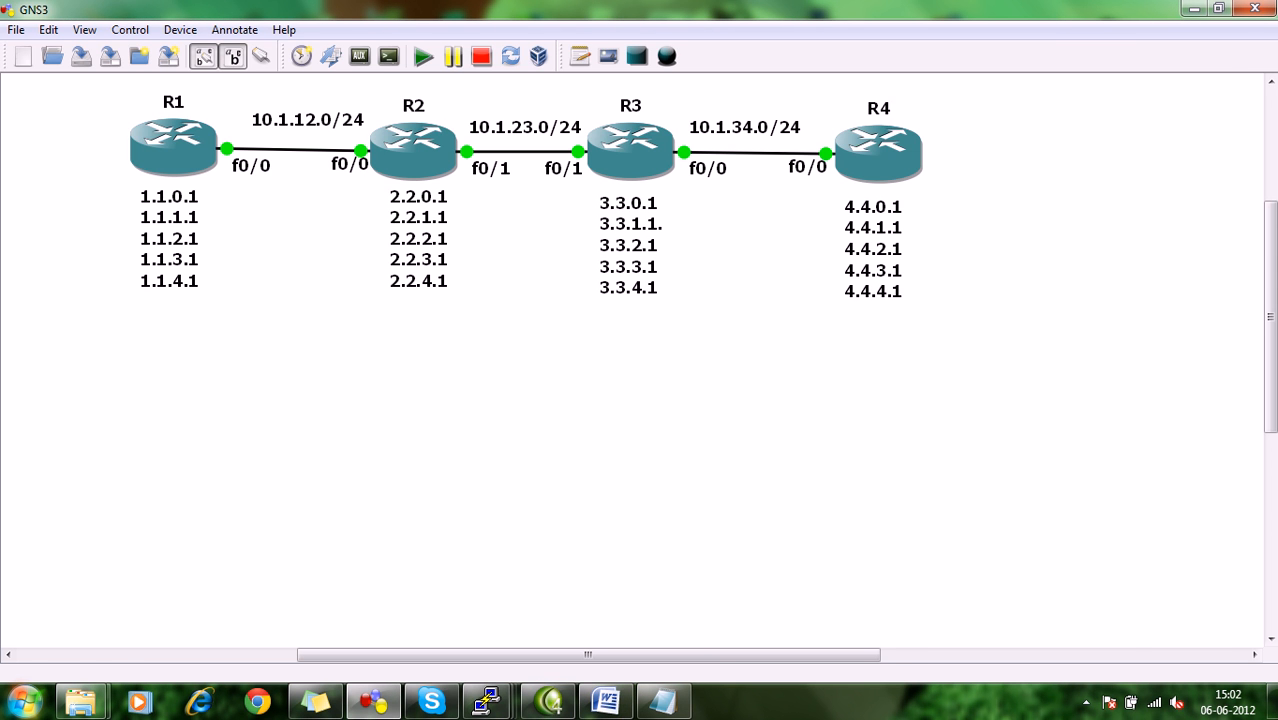
left_click(503, 697)
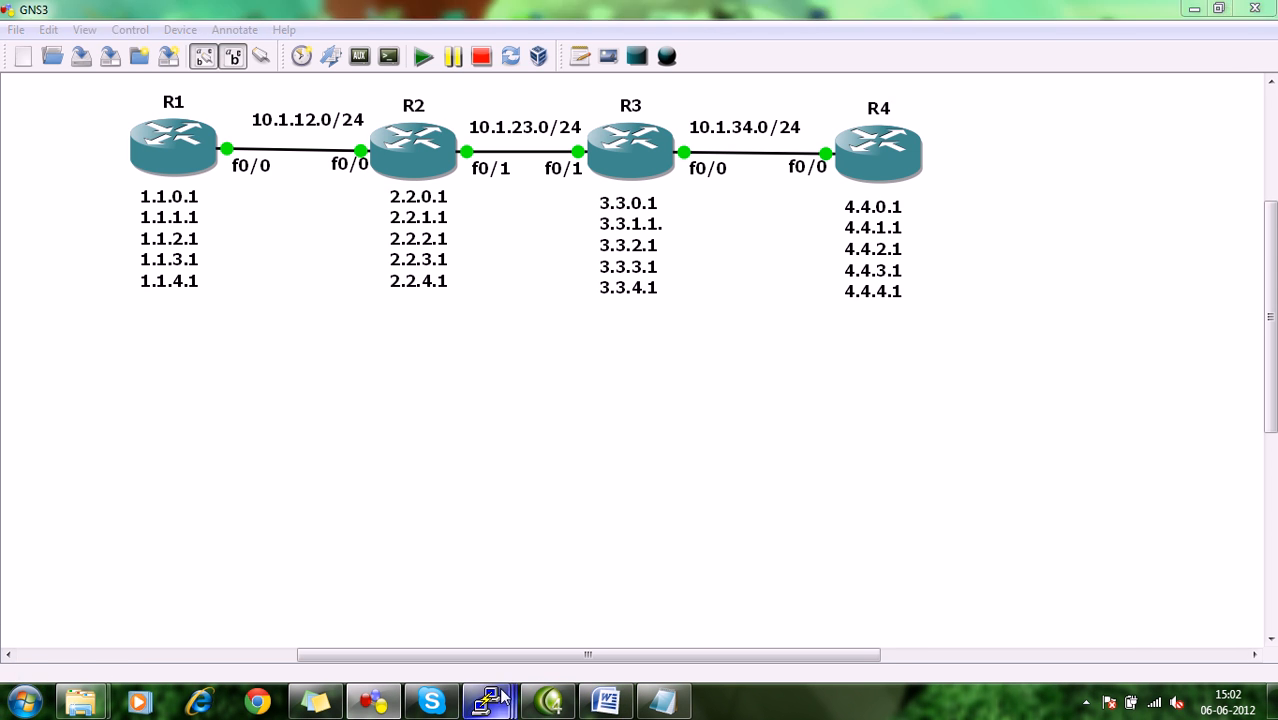
left_click(592, 596)
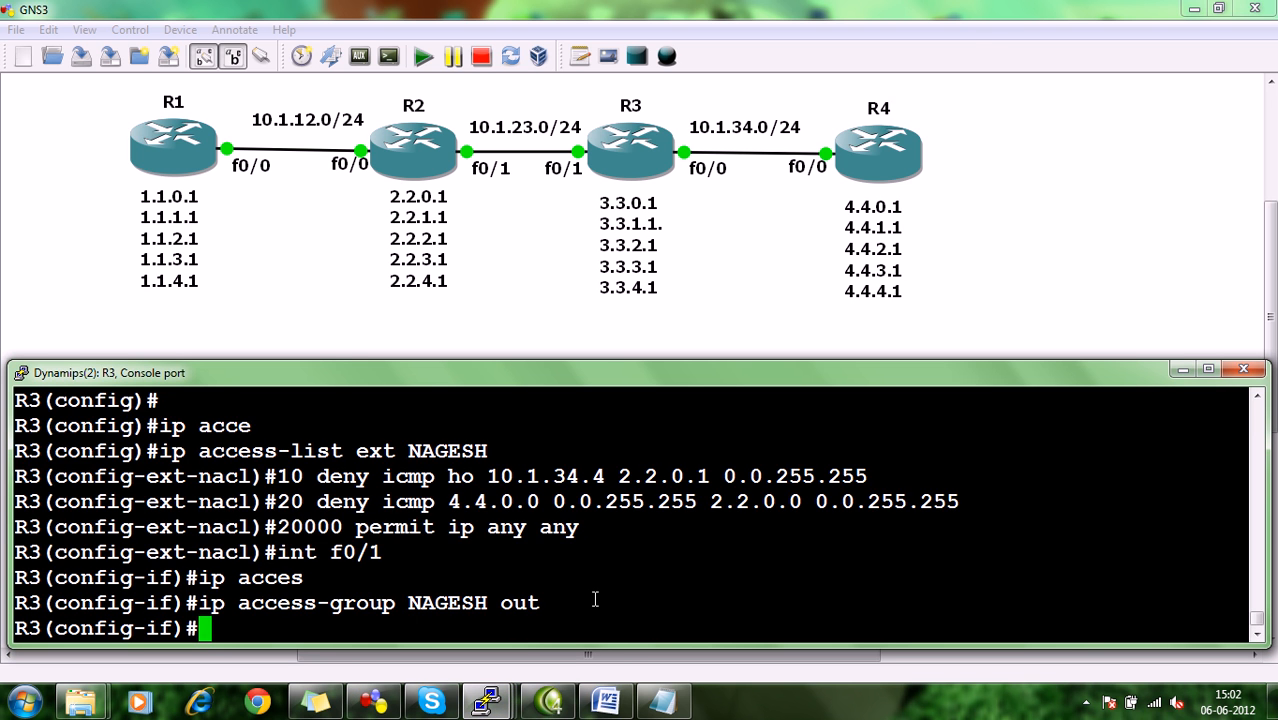
key("Return")
key("Return")
key("Return")
key("Return")
key("Return")
key("Return")
key("Return")
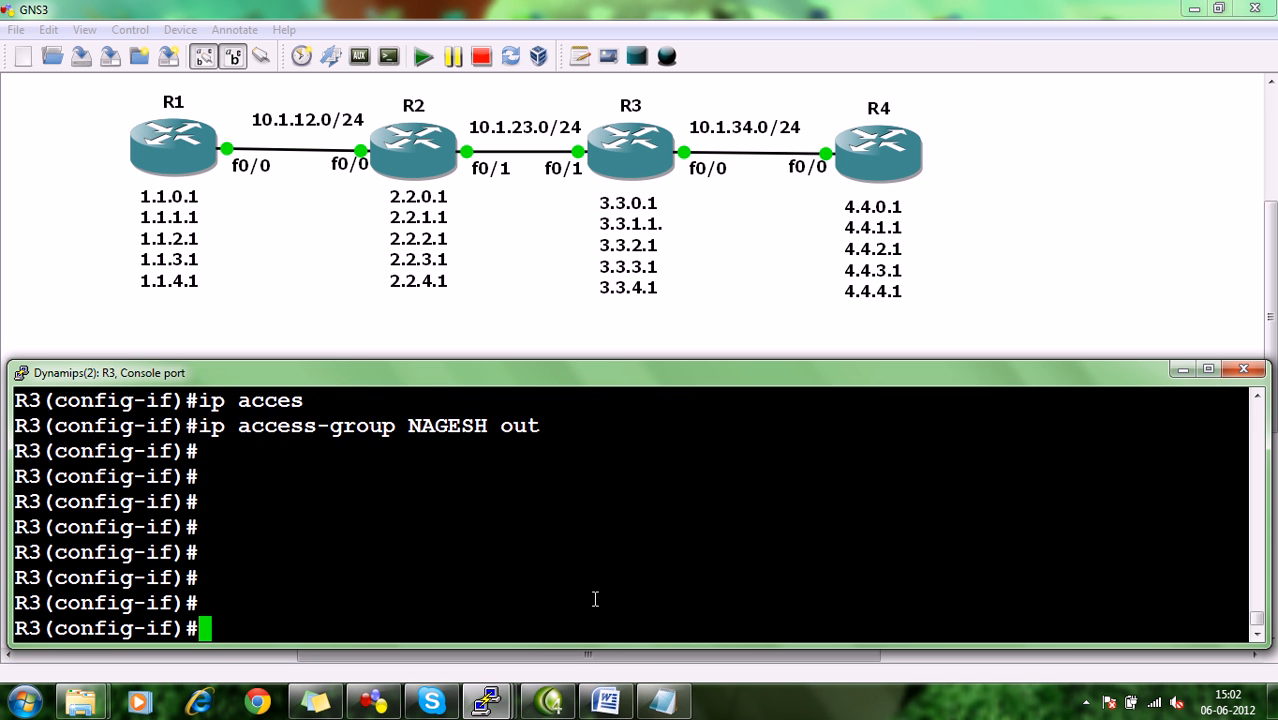
key("ctrl+z")
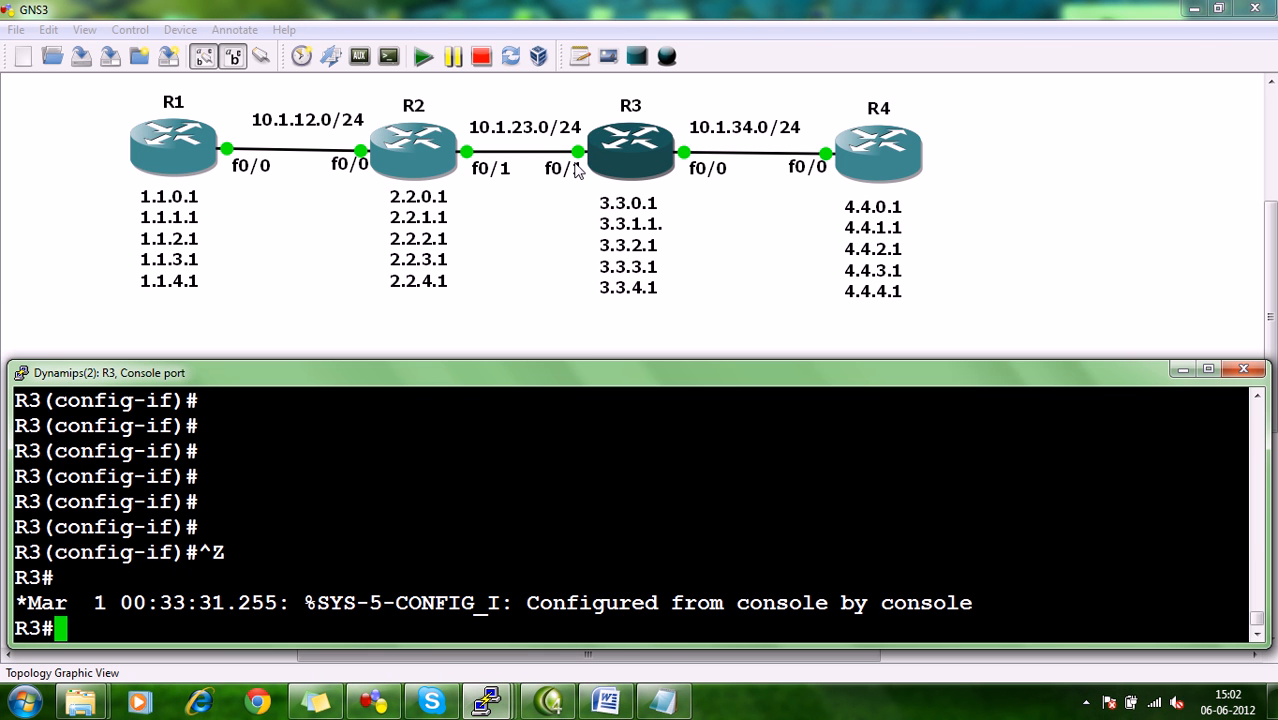
Enter configuration mode on R3 and create a second named extended access list, using the existing list's name with 1 appended.
type("config")
key("Return")
key("Return")
key("Return")
key("Return")
key("Return")
key("Return")
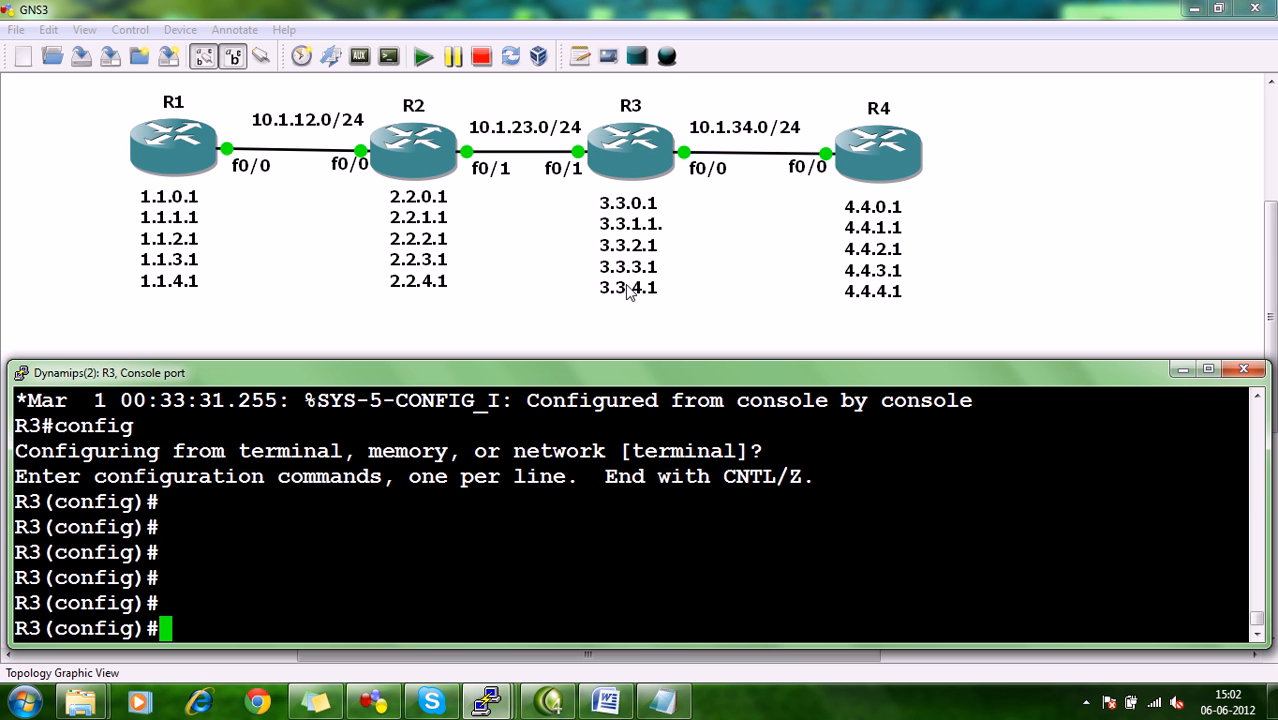
type("ip acce")
key("Tab")
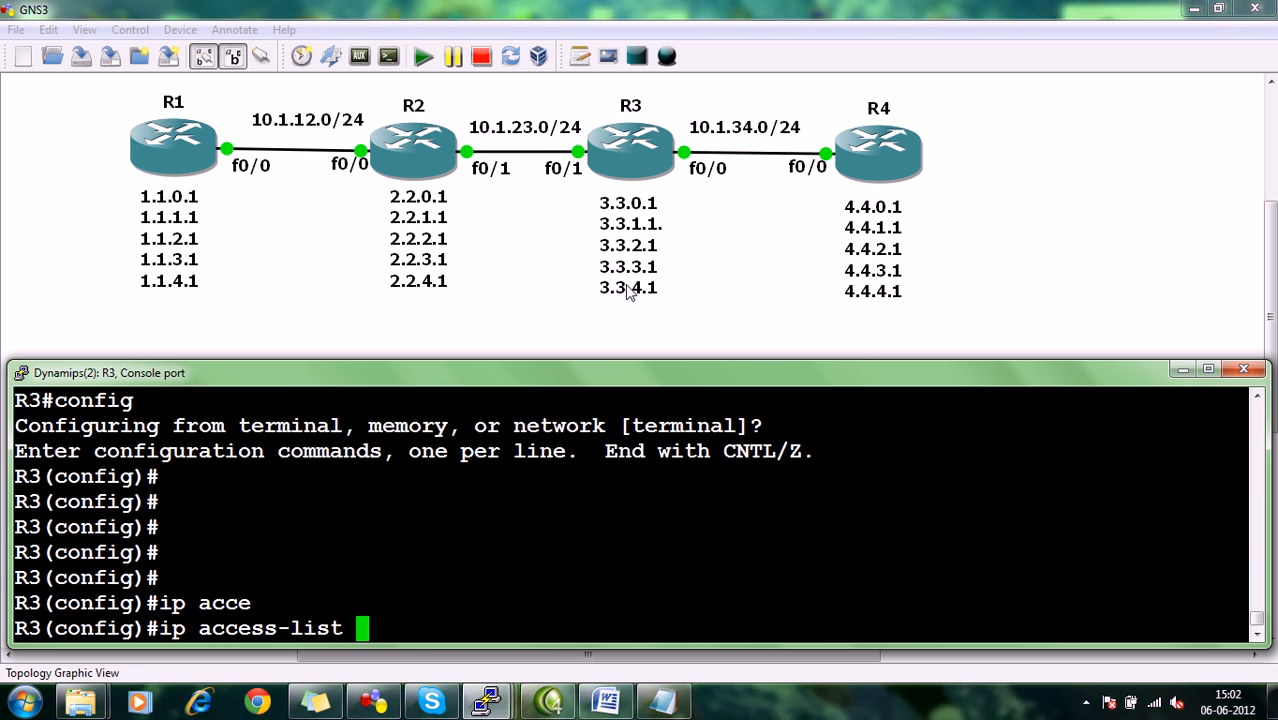
type("ext ")
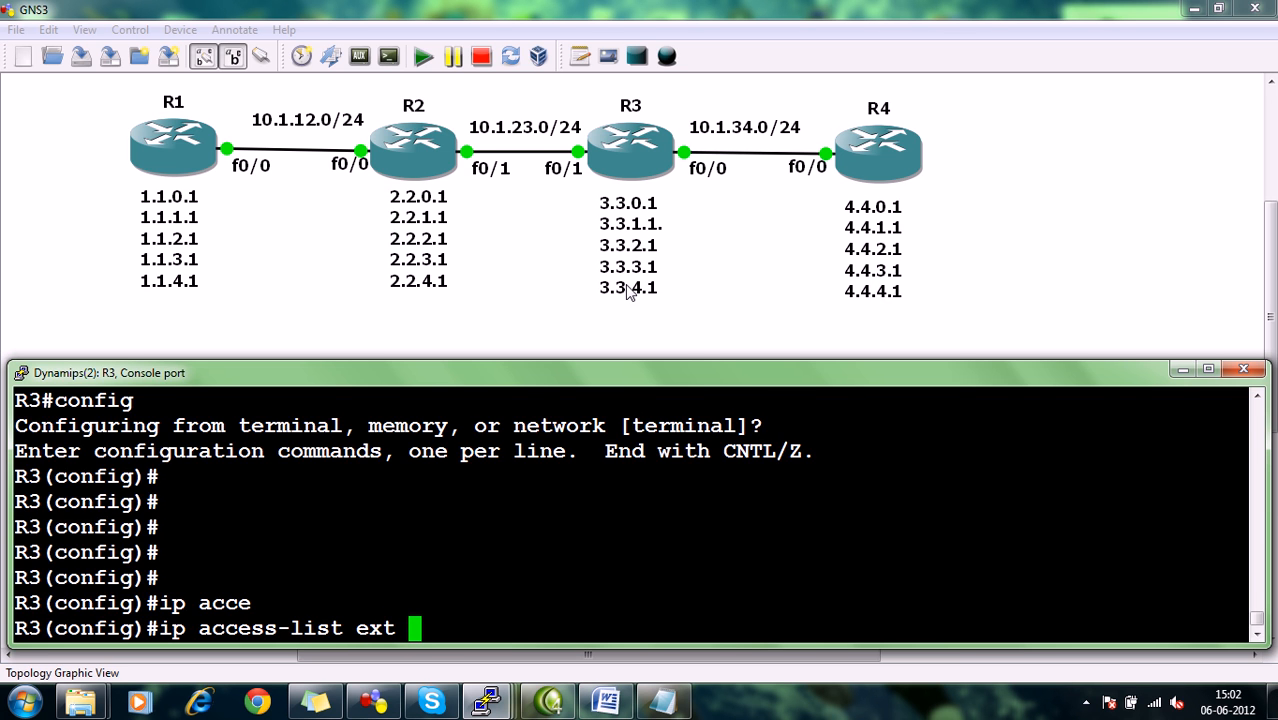
type("NAGESH1")
key("Return")
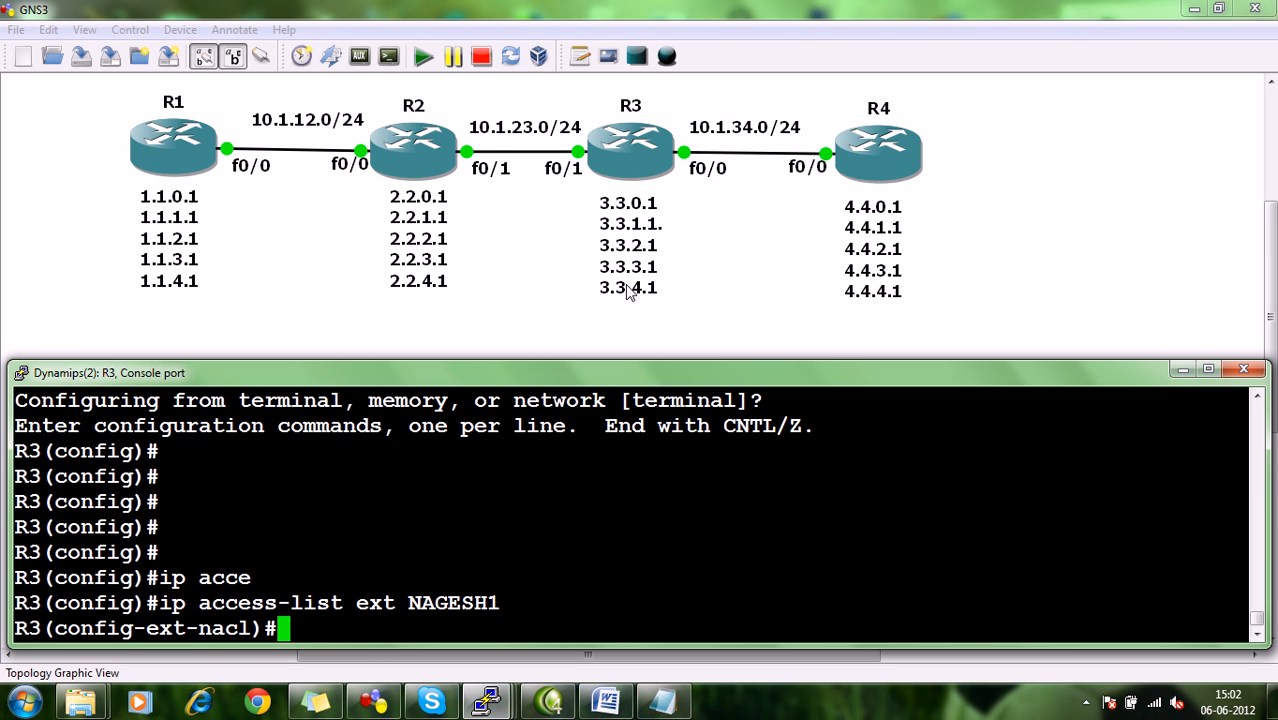
Try to add entry 10 permitting 10.1.23.2 to R3's new extended access list.
type("10")
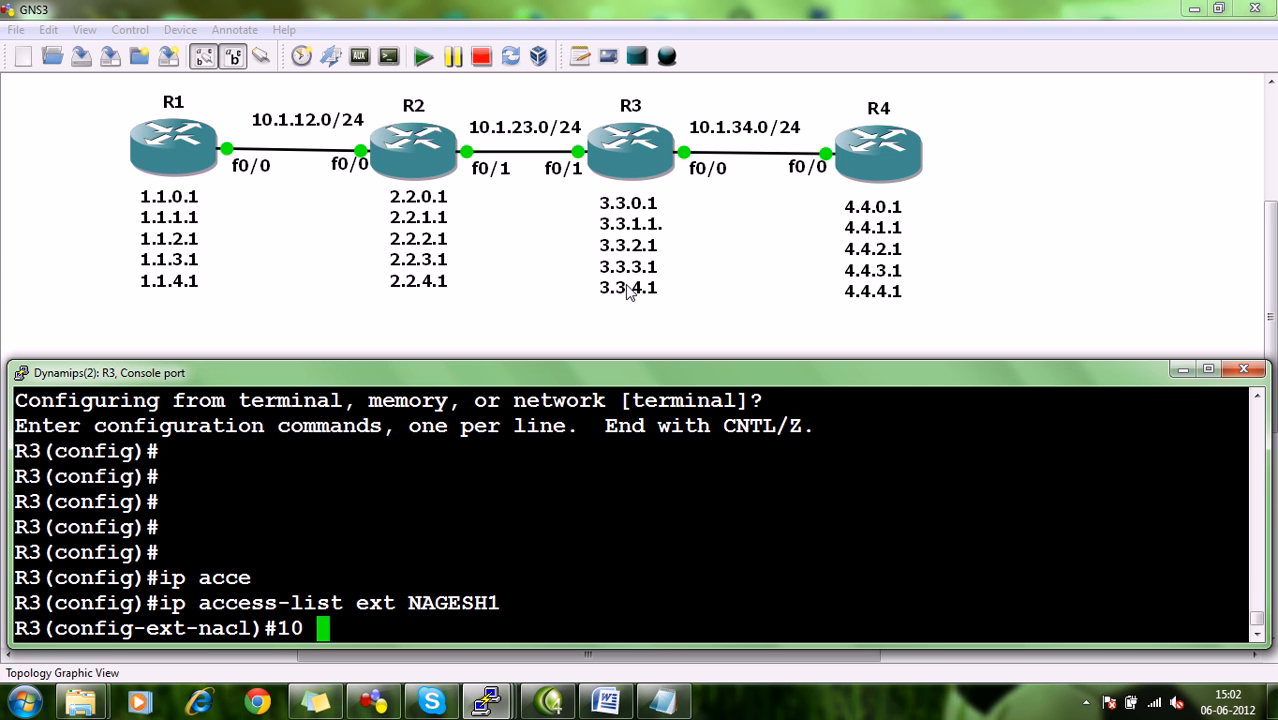
type("permit")
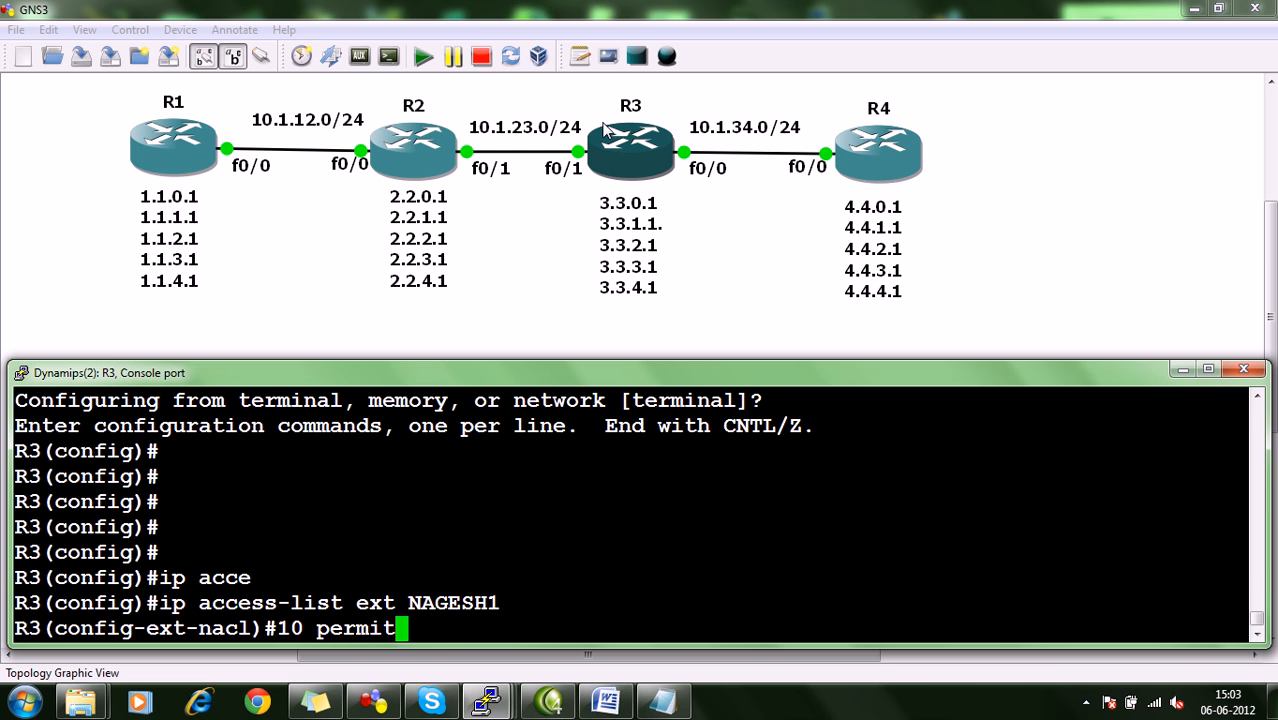
type("10.1.")
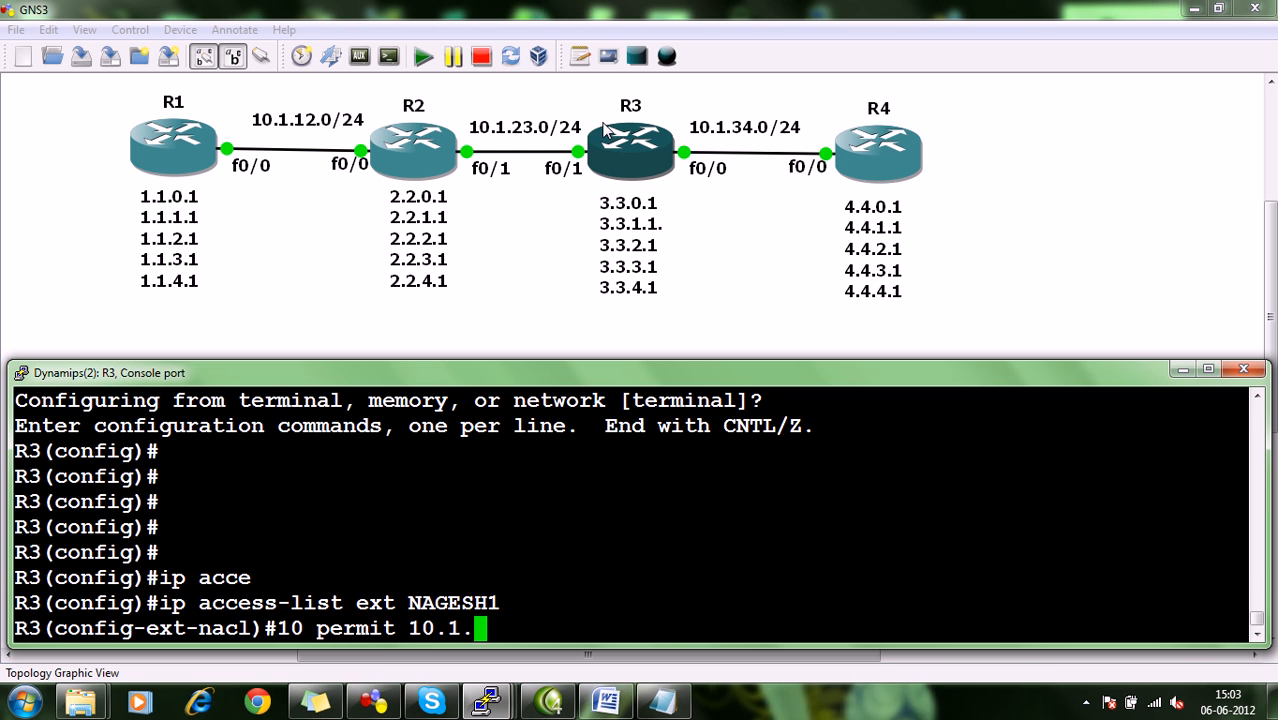
type("23.2")
key("Return")
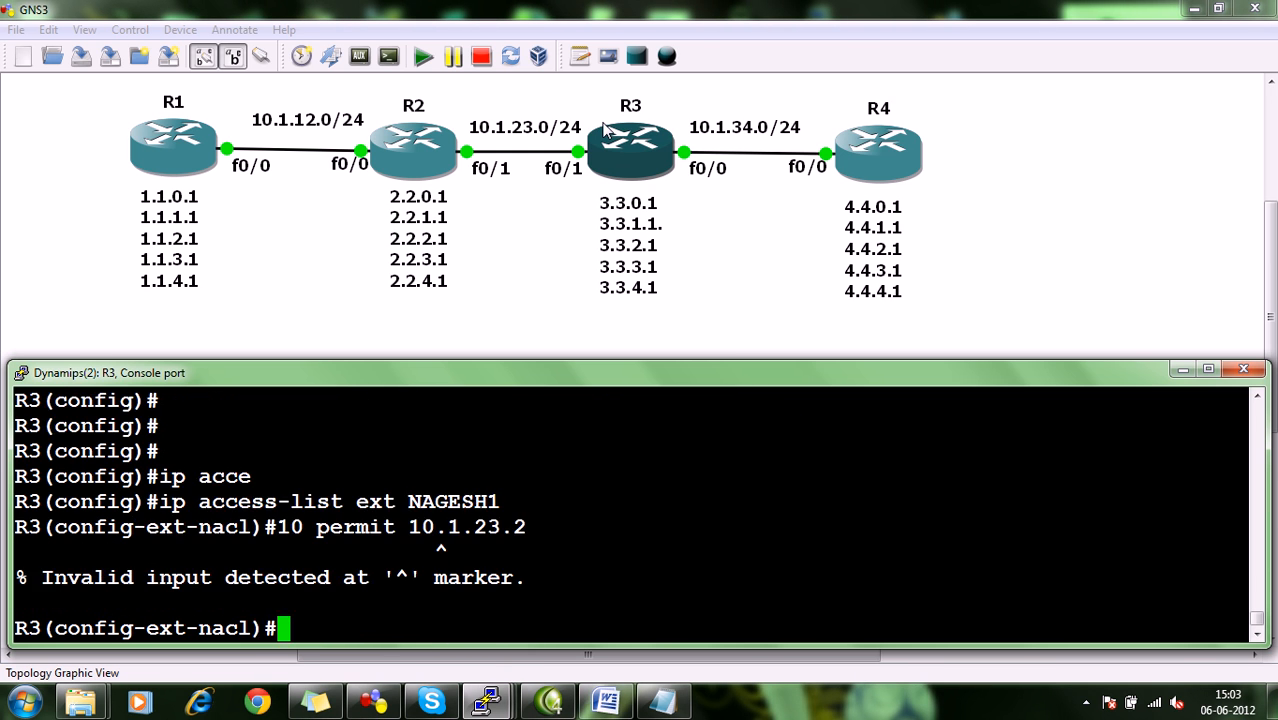
Retry extended list entry 10 with the ho keyword before 10.1.23.2, and discard the recalled command.
key("Up")
key("Left")
key("Left")
key("Left")
key("Left")
key("Left")
key("Left")
key("Left")
key("Left")
key("Left")
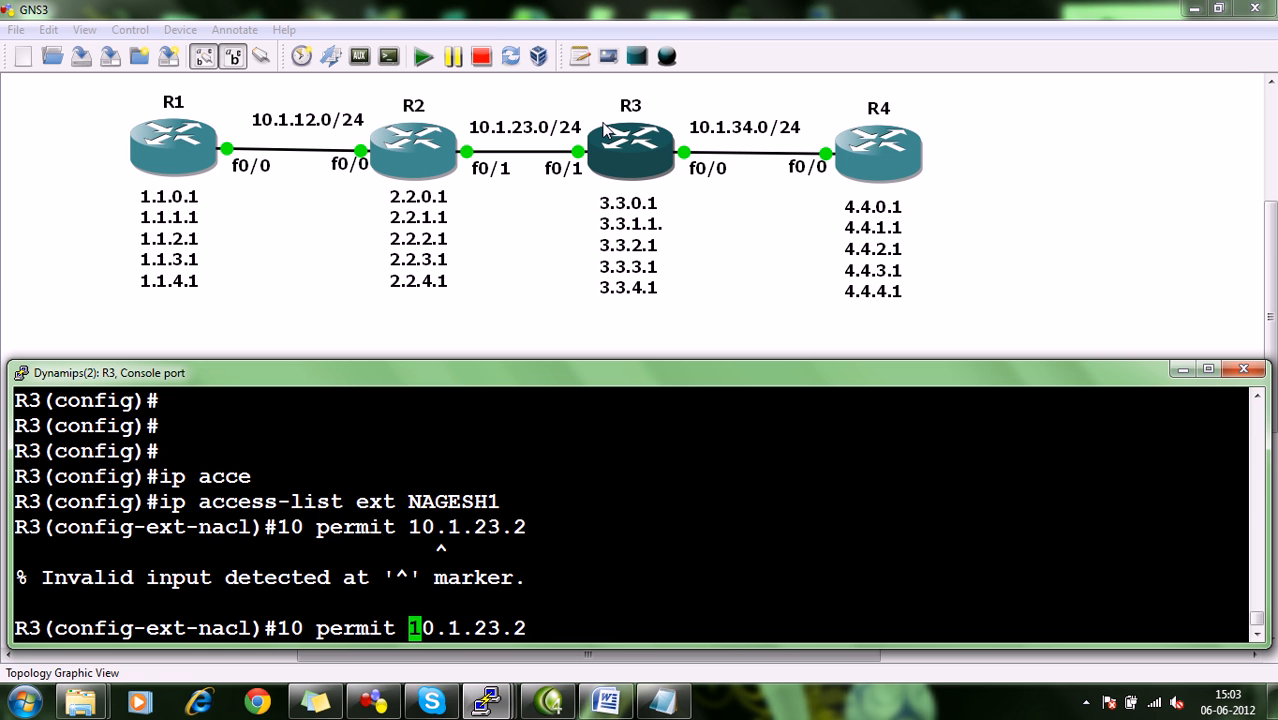
type("ho")
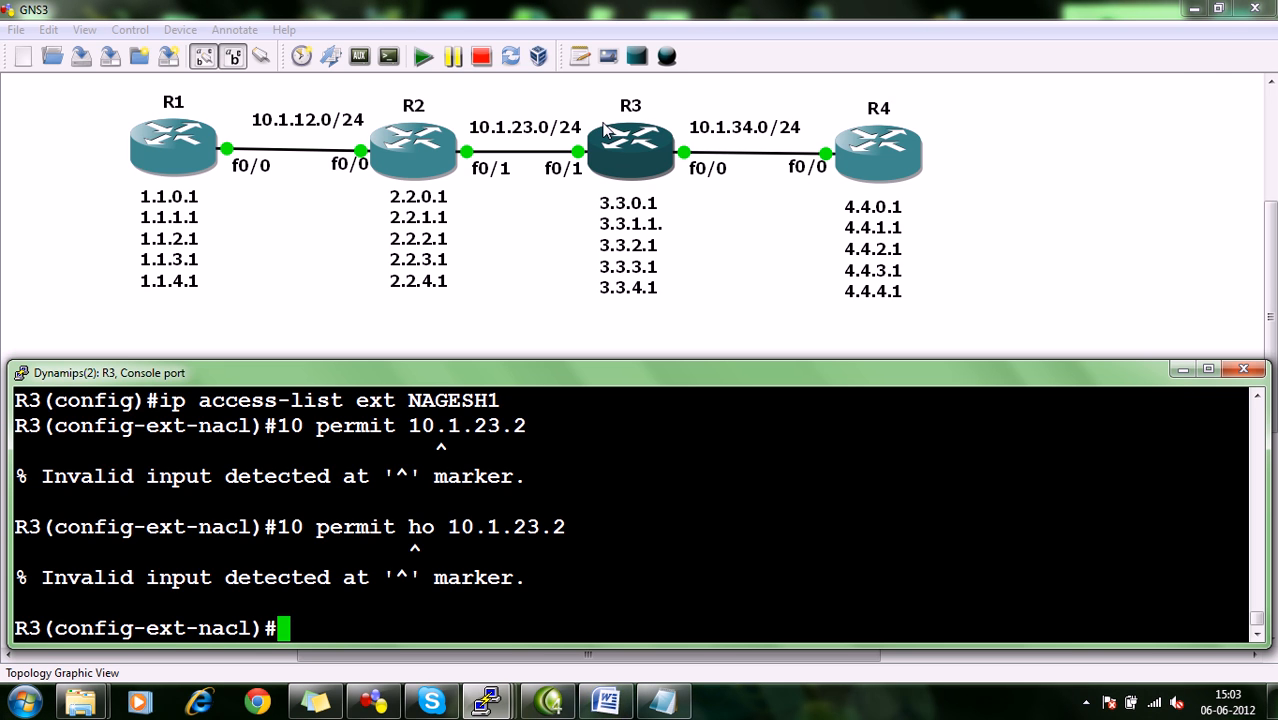
key("Up")
key("Left")
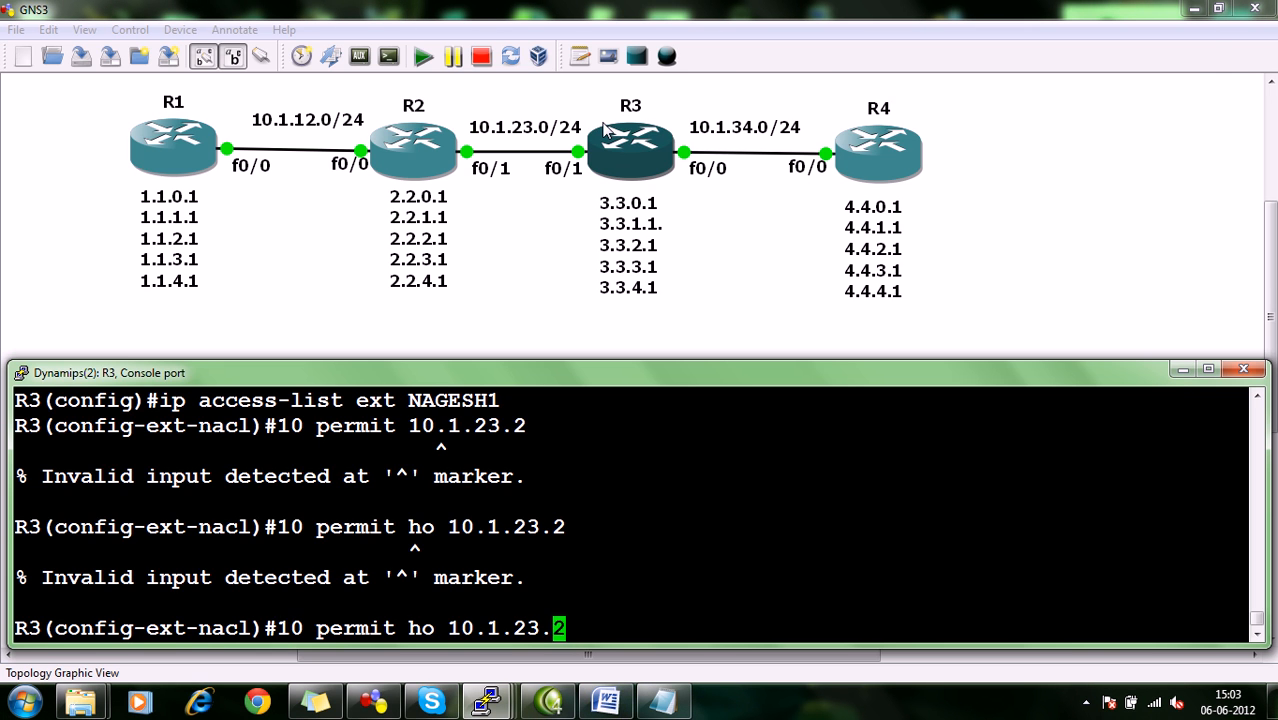
key("Right")
key("BackSpace")
key("BackSpace")
key("BackSpace")
key("BackSpace")
key("BackSpace")
key("BackSpace")
key("BackSpace")
key("BackSpace")
key("BackSpace")
key("BackSpace")
key("BackSpace")
key("BackSpace")
key("BackSpace")
key("BackSpace")
key("BackSpace")
key("BackSpace")
key("BackSpace")
key("BackSpace")
key("BackSpace")
key("BackSpace")
Leave the extended access list's mode for R3's global configuration mode.
type("exit")
key("Return")
key("Return")
key("Return")
Create a named standard IP access list on R3, using the same base name with 3 appended.
type("ip acce")
key("Tab")
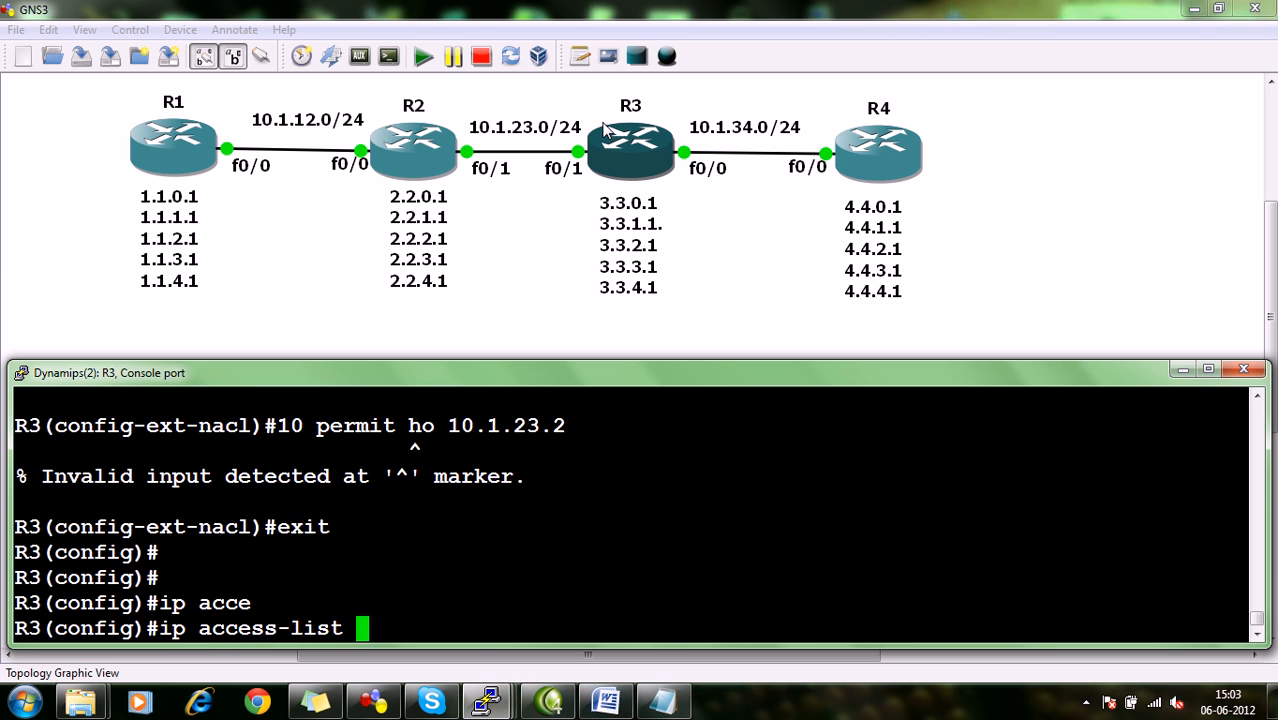
type("st")
key("Tab")
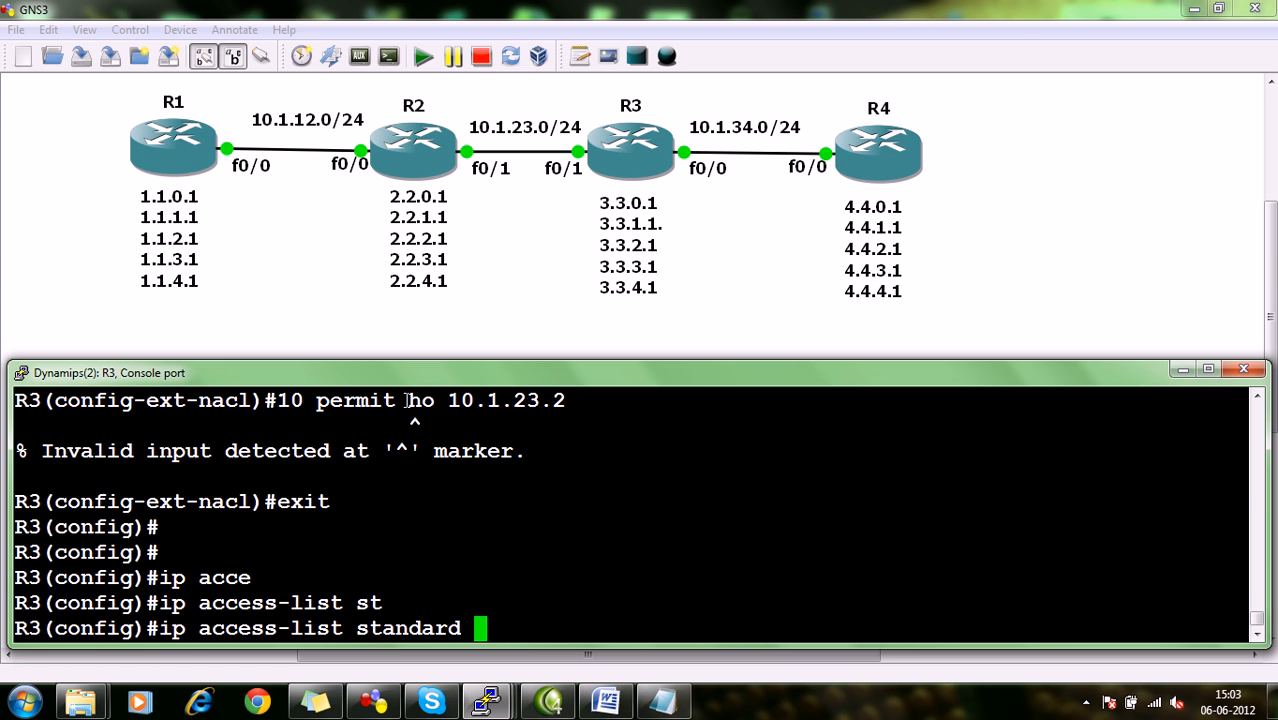
type("B+NAGESH")
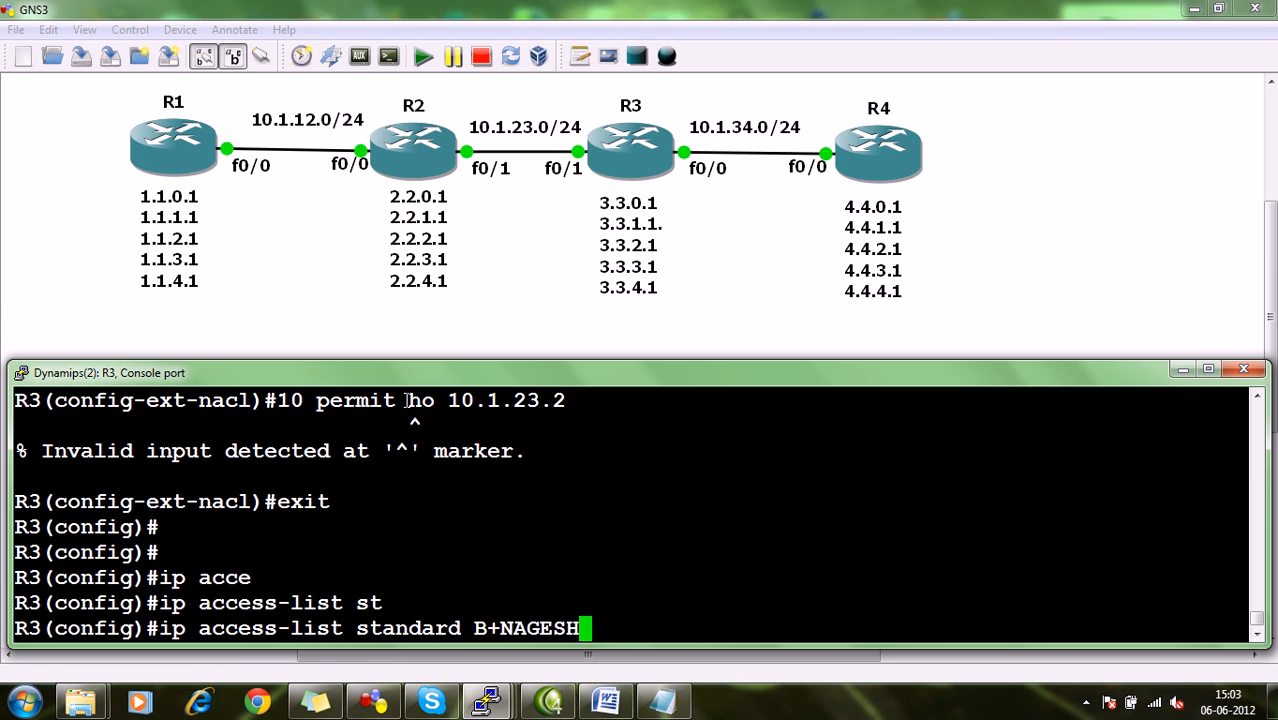
type("3")
key("Left")
key("Left")
key("Left")
key("Left")
key("Left")
key("Left")
key("Left")
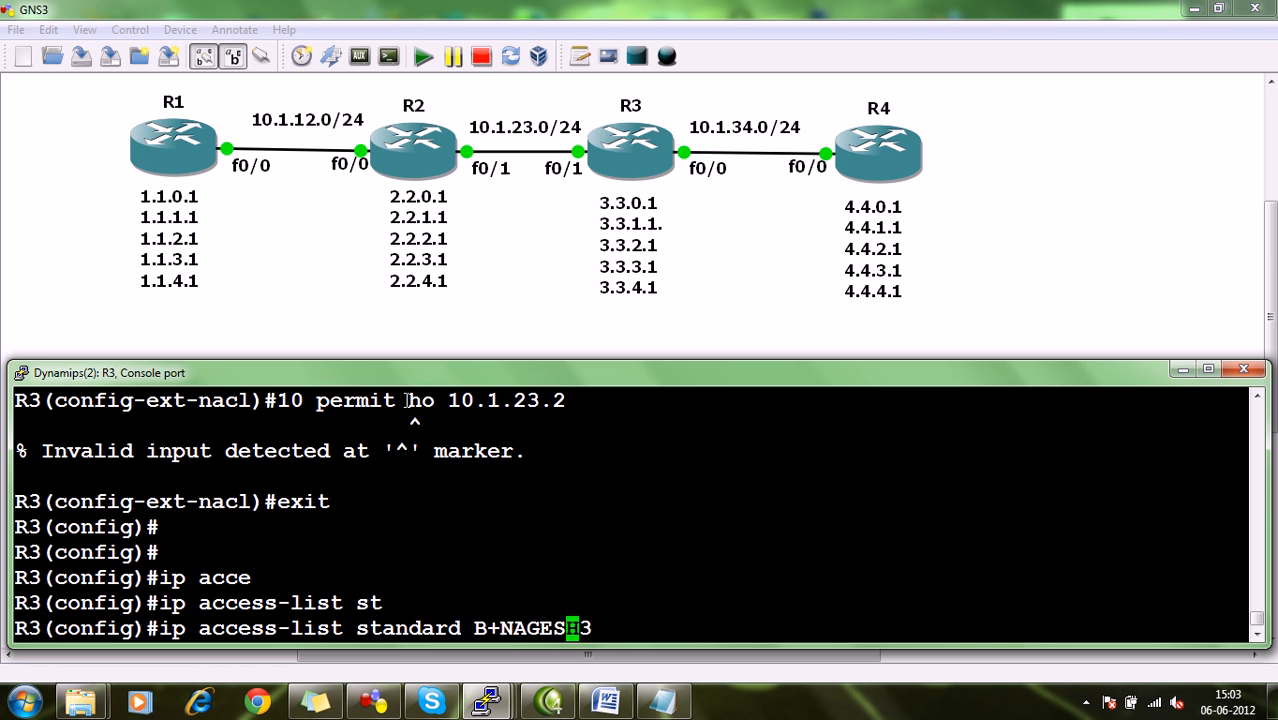
key("BackSpace")
key("BackSpace")
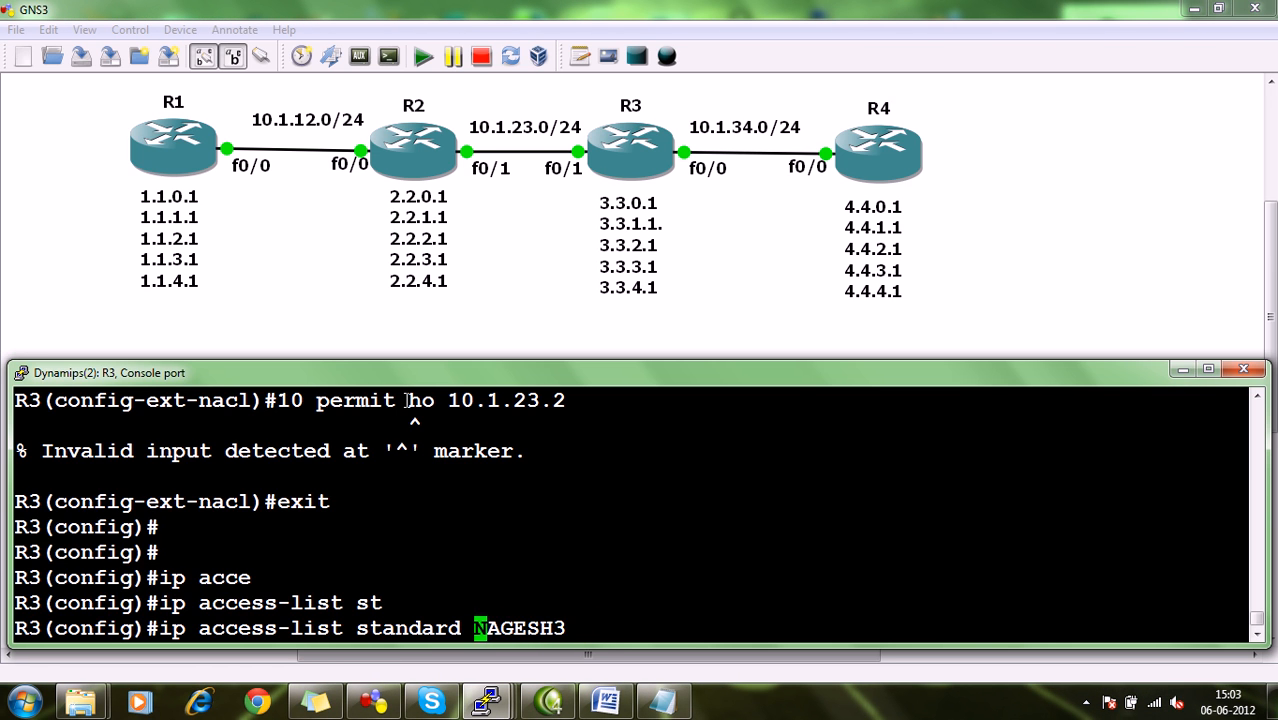
key("Return")
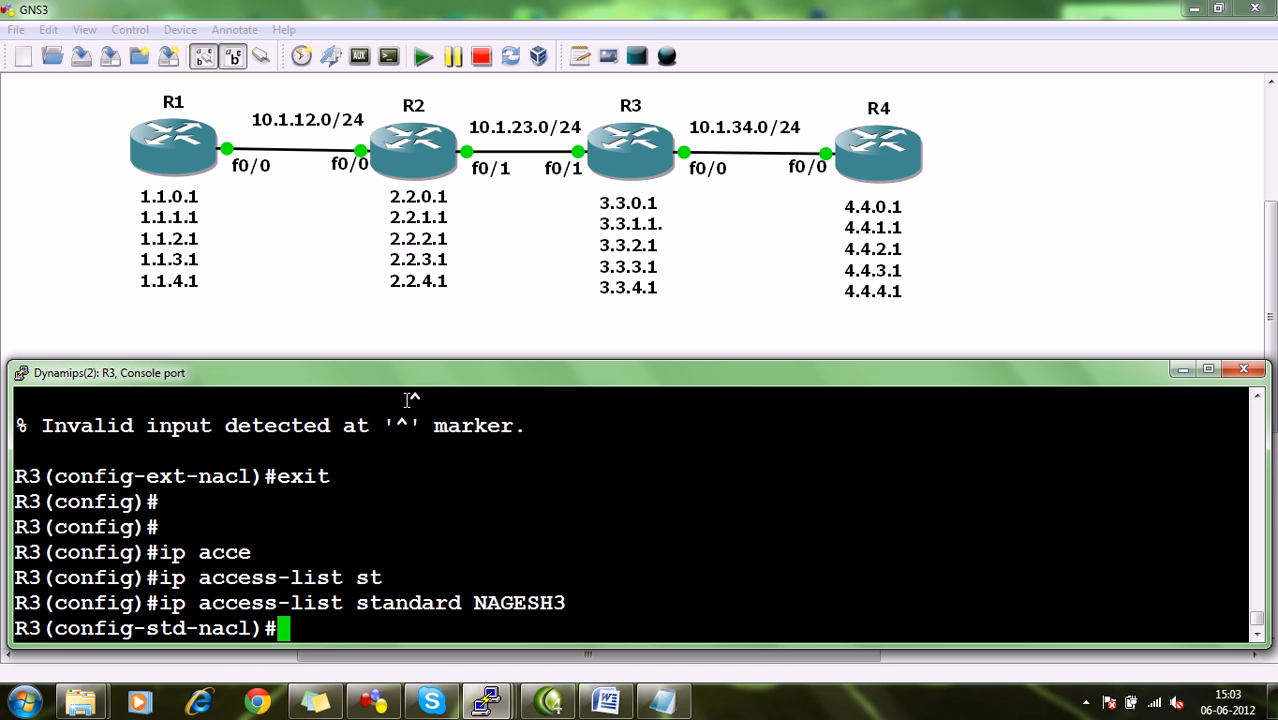
Add entry 10 permitting 10.1.23.2 to the standard access list and return to global configuration mode.
type("10 permit")
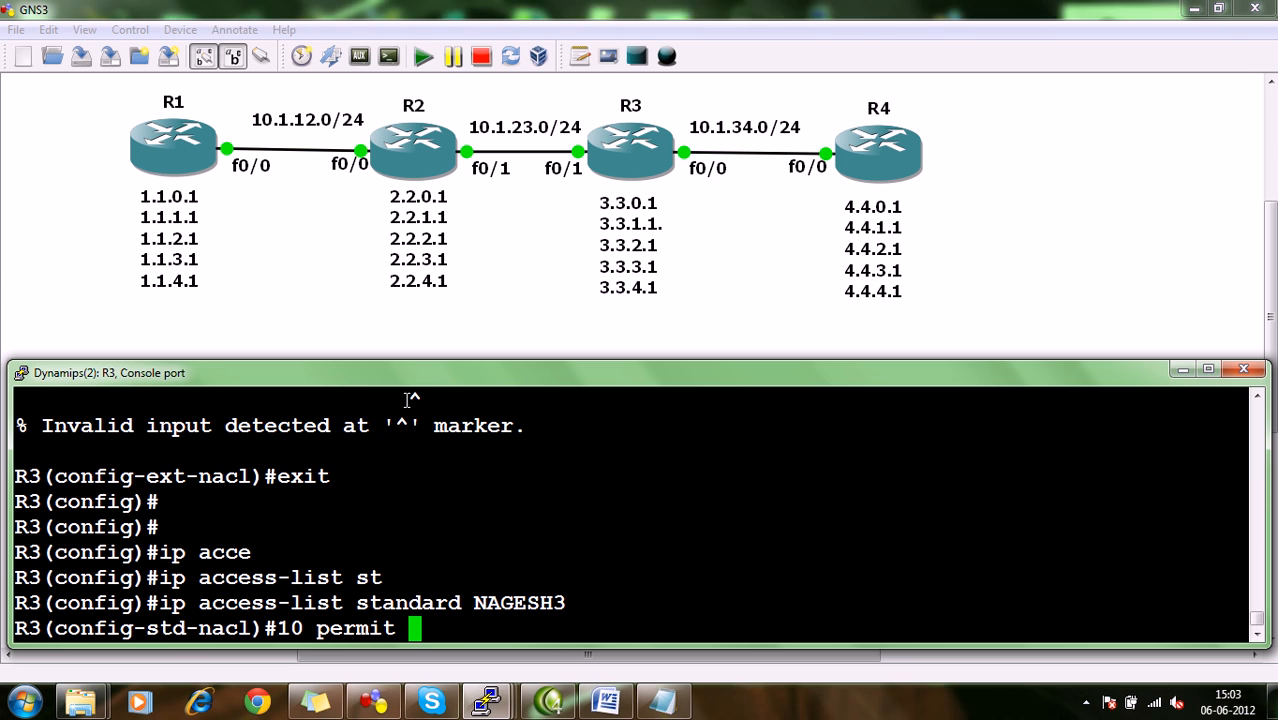
type(" 10.1.23.2")
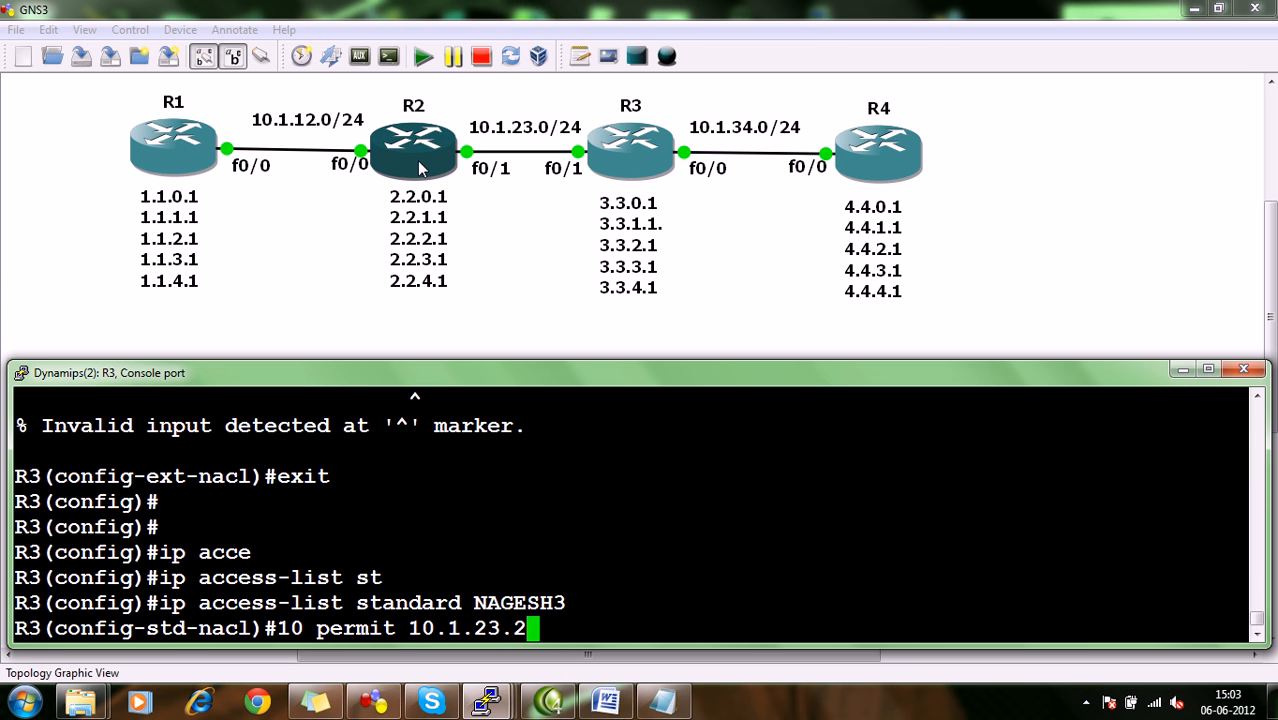
key("Return")
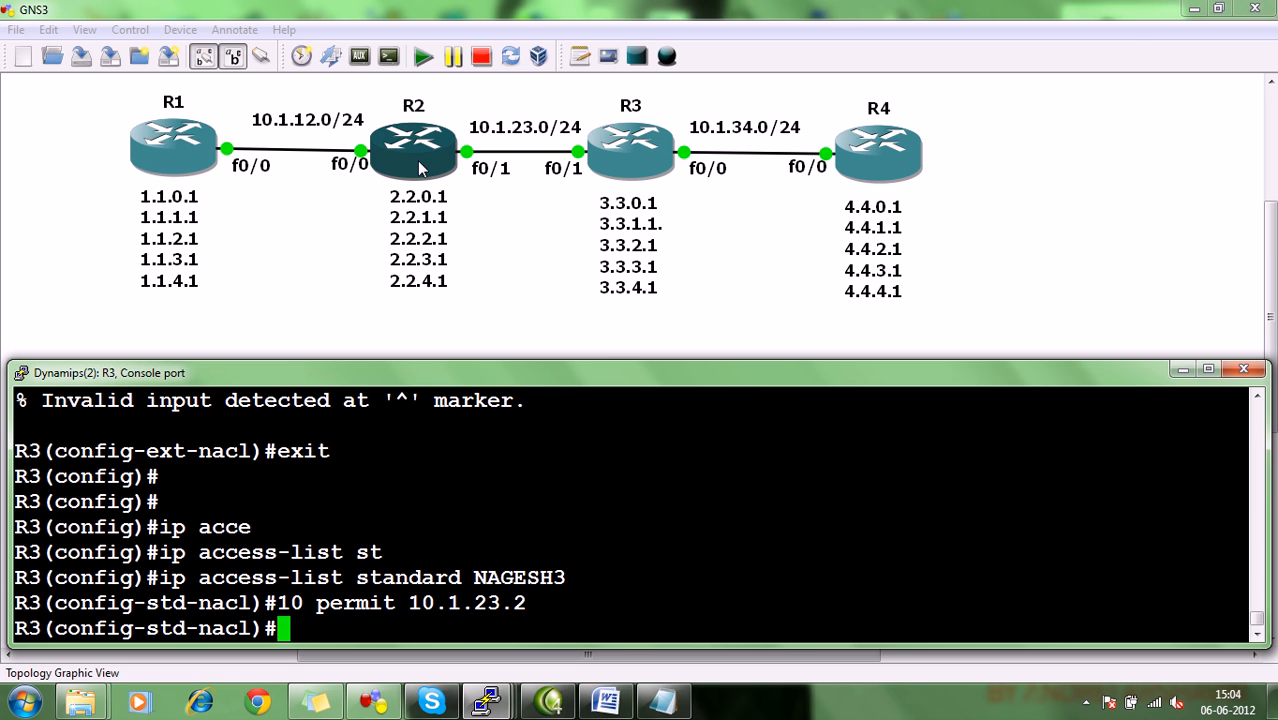
type("exit")
key("Return")
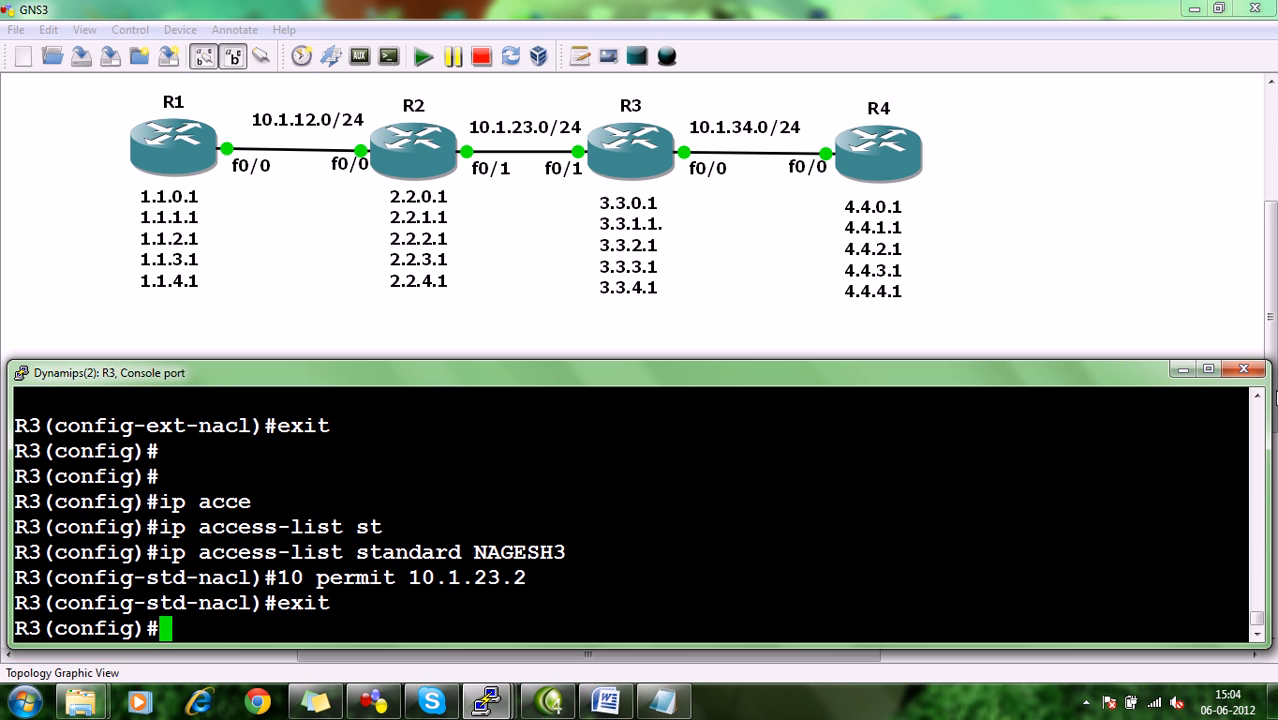
Apply the standard access list ending in 3 inbound on R3's line vty 0 4 with access-class, and leave configuration mode.
type("li")
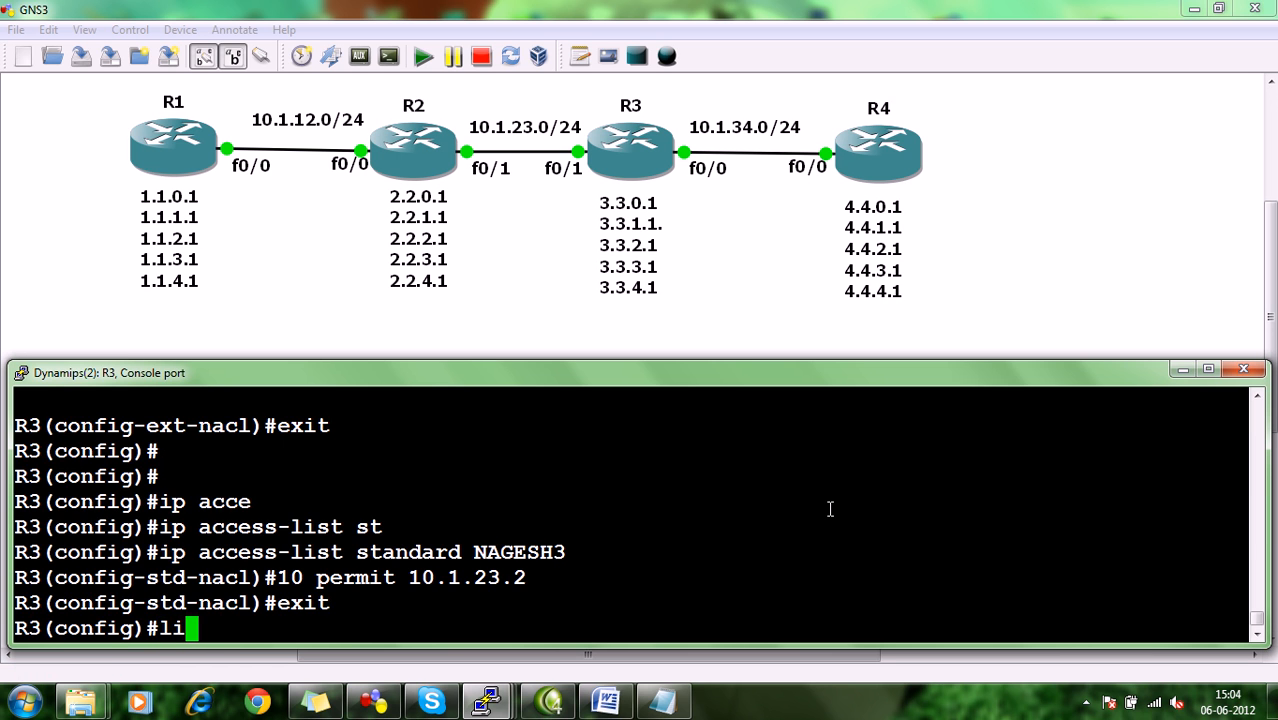
type("ne vty ")
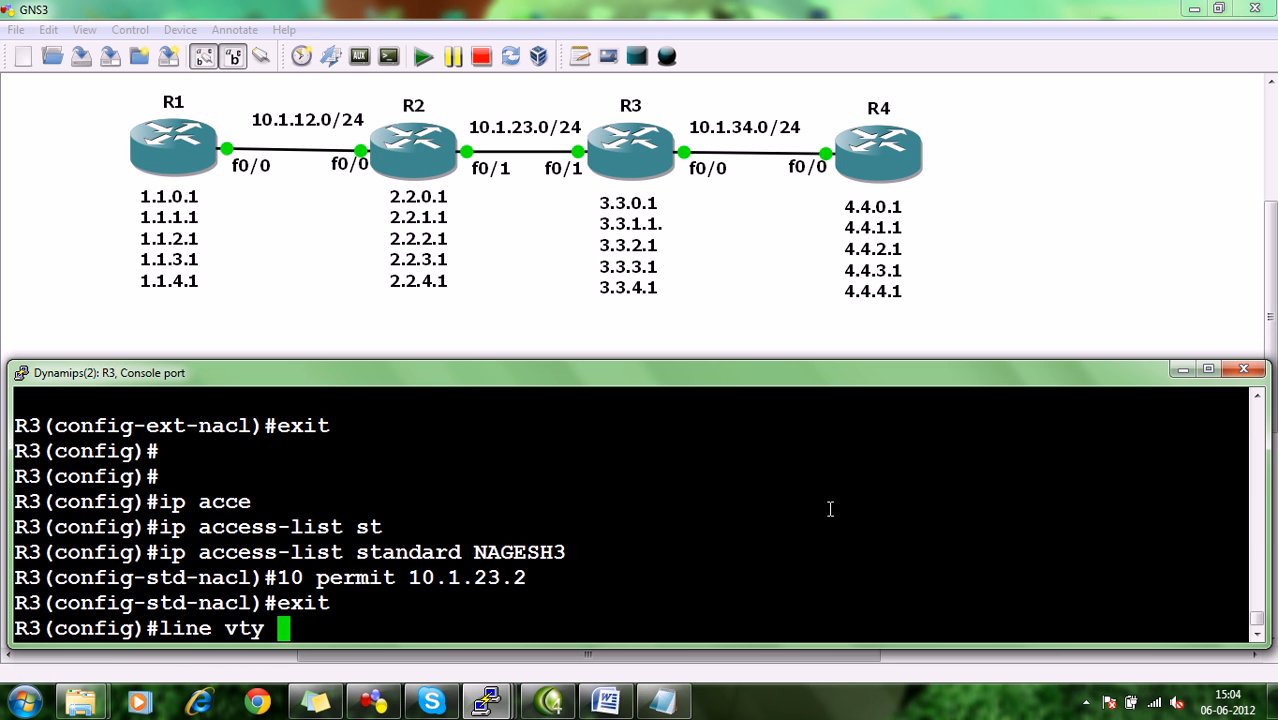
type("0 4")
key("Return")
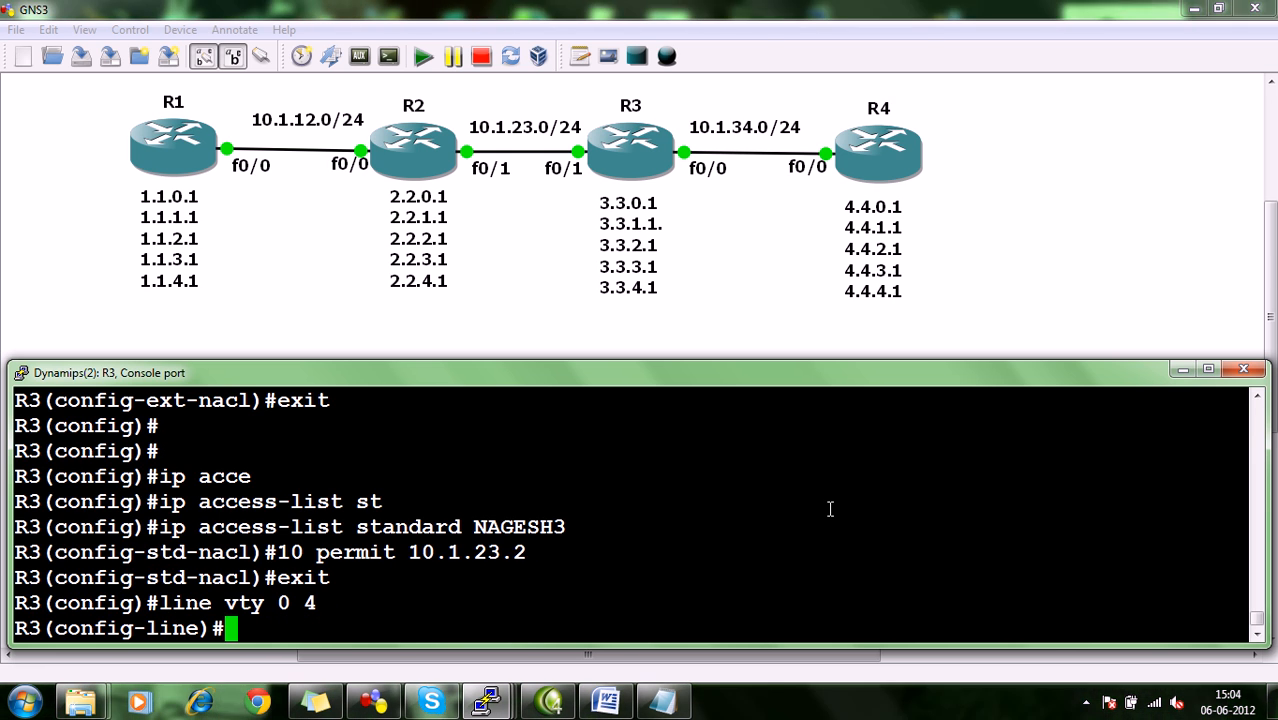
type("access")
key("BackSpace")
key("BackSpace")
key("BackSpace")
type("cess-")
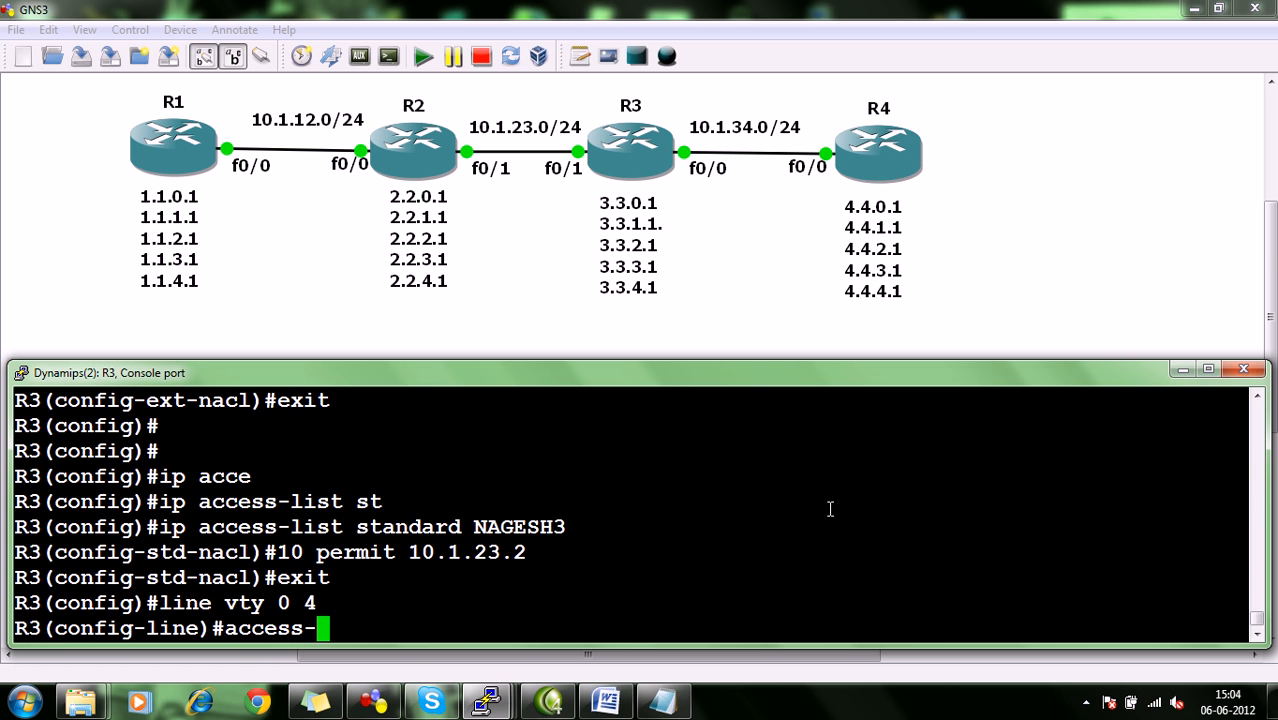
type("class ")
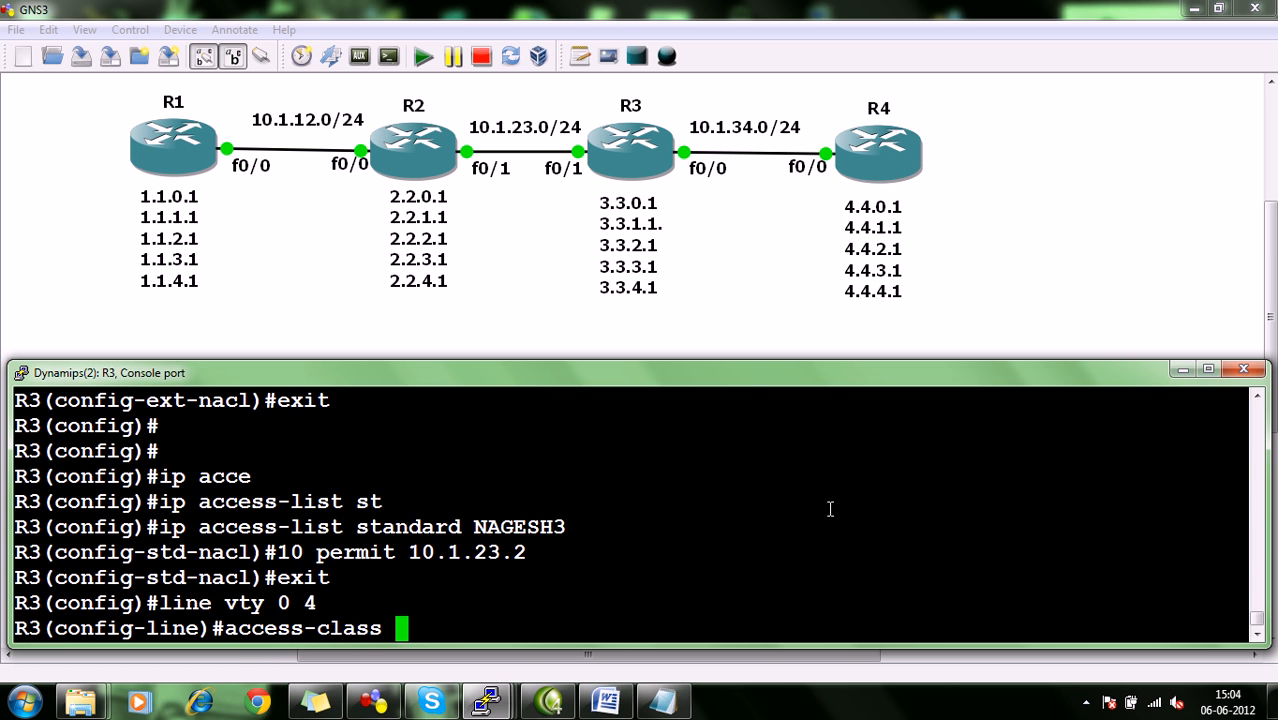
type("?")
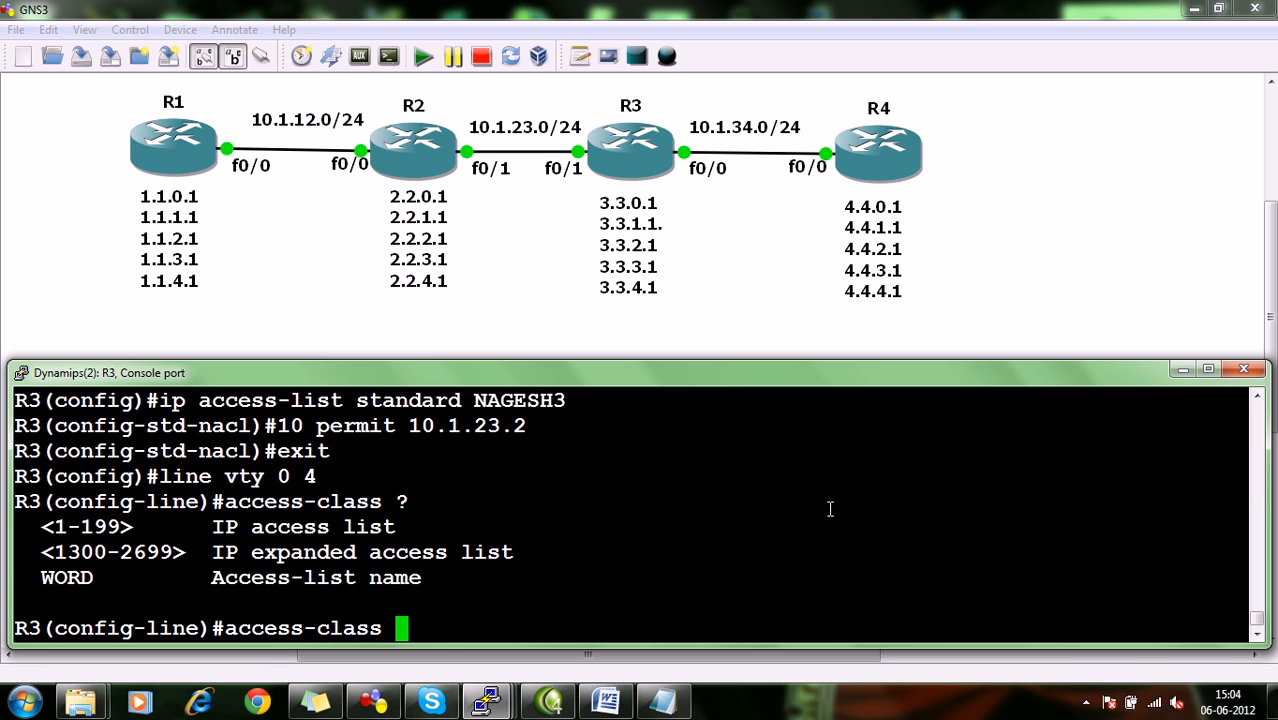
type("NAGESH")
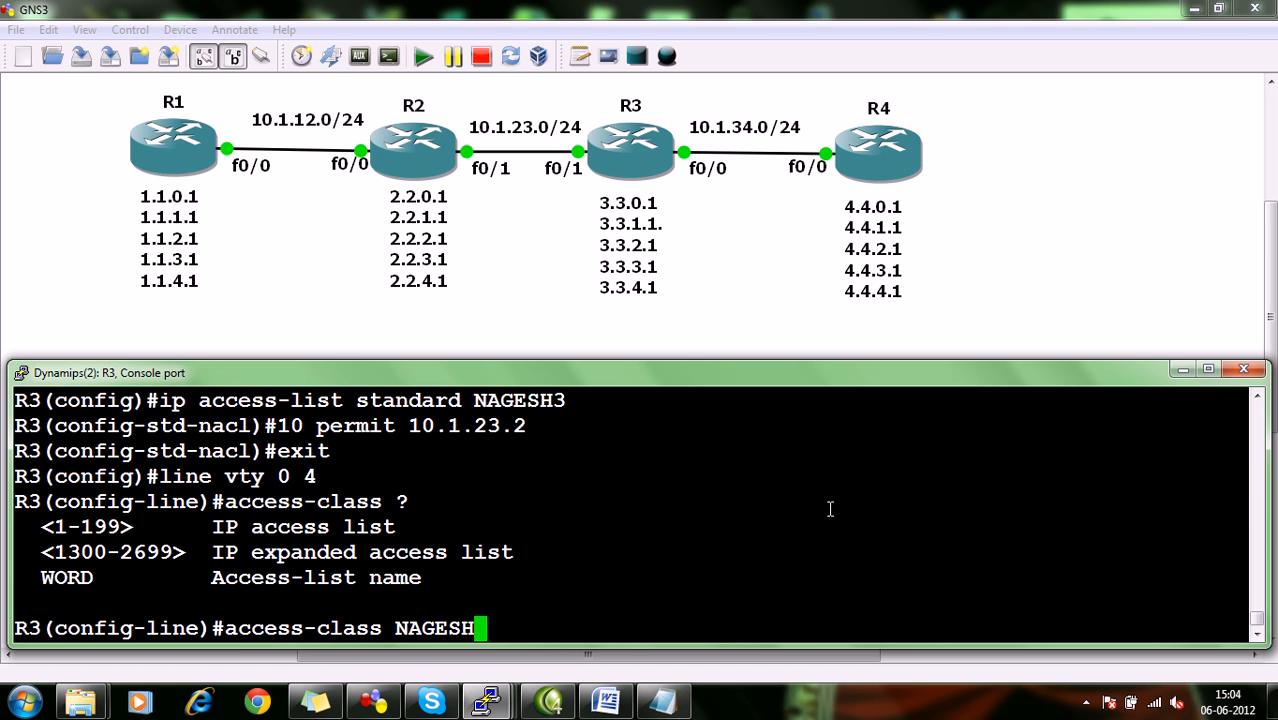
type("3 in")
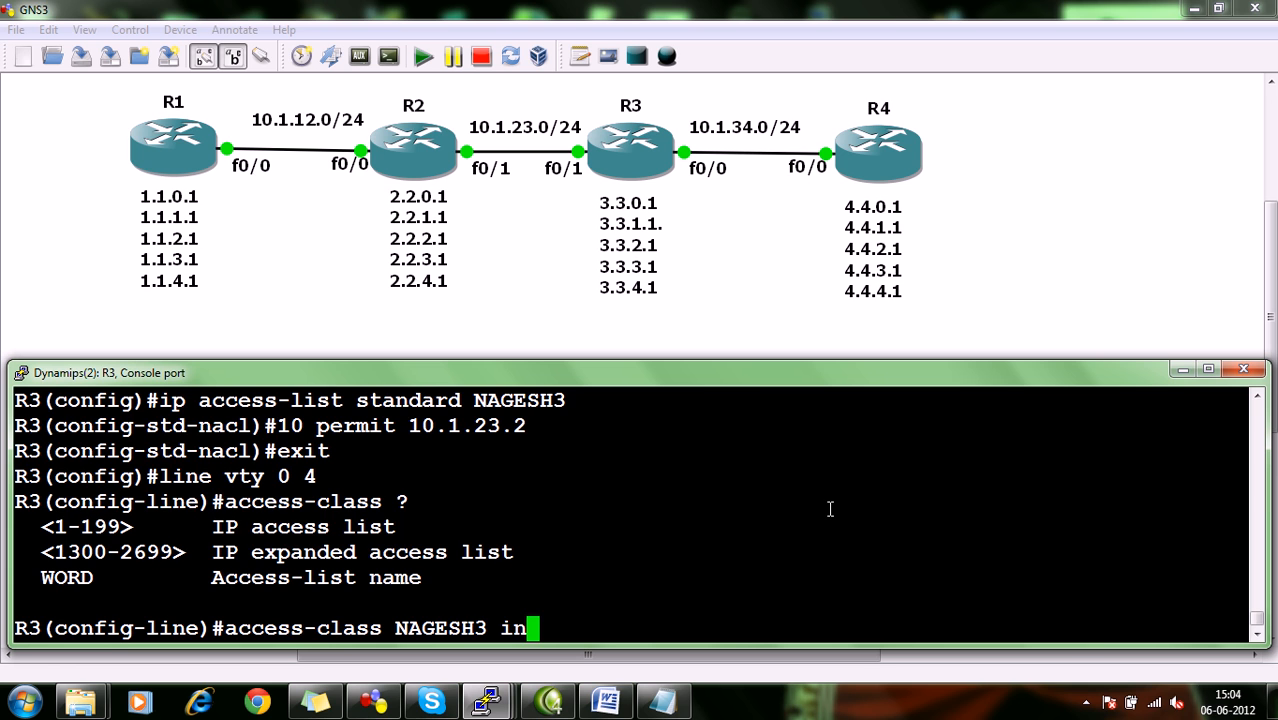
key("Return")
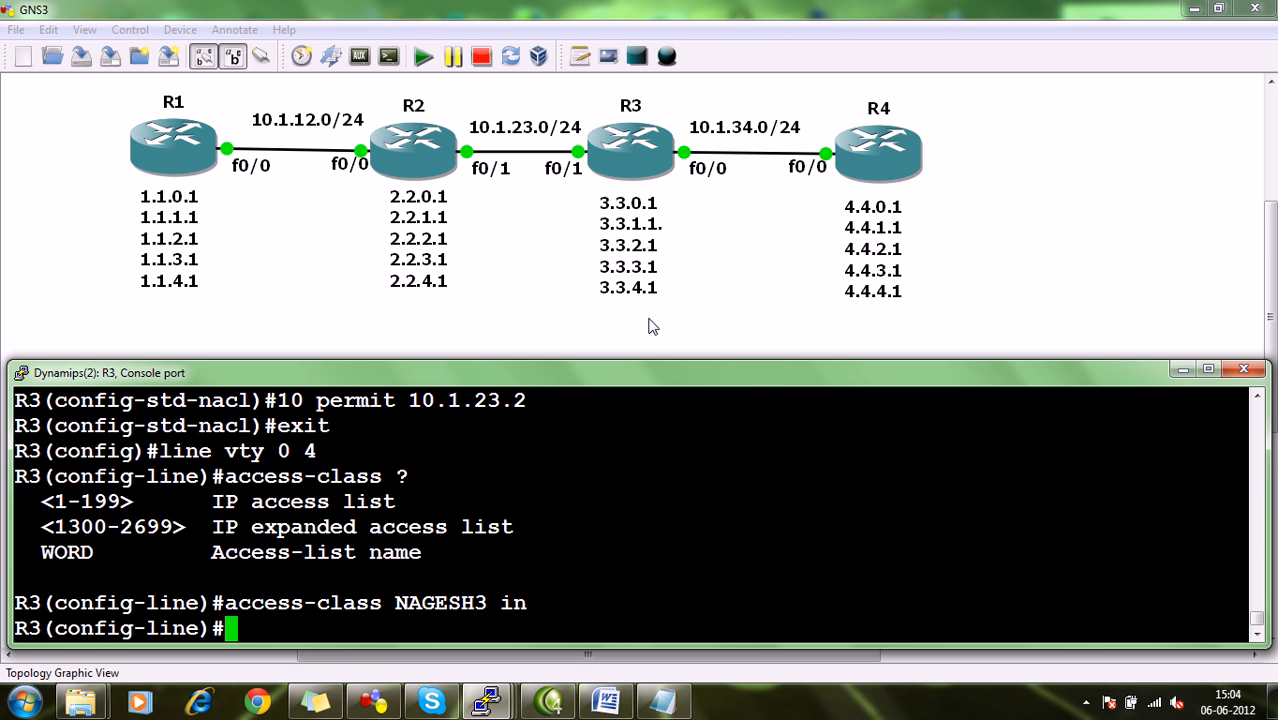
key("ctrl+z")
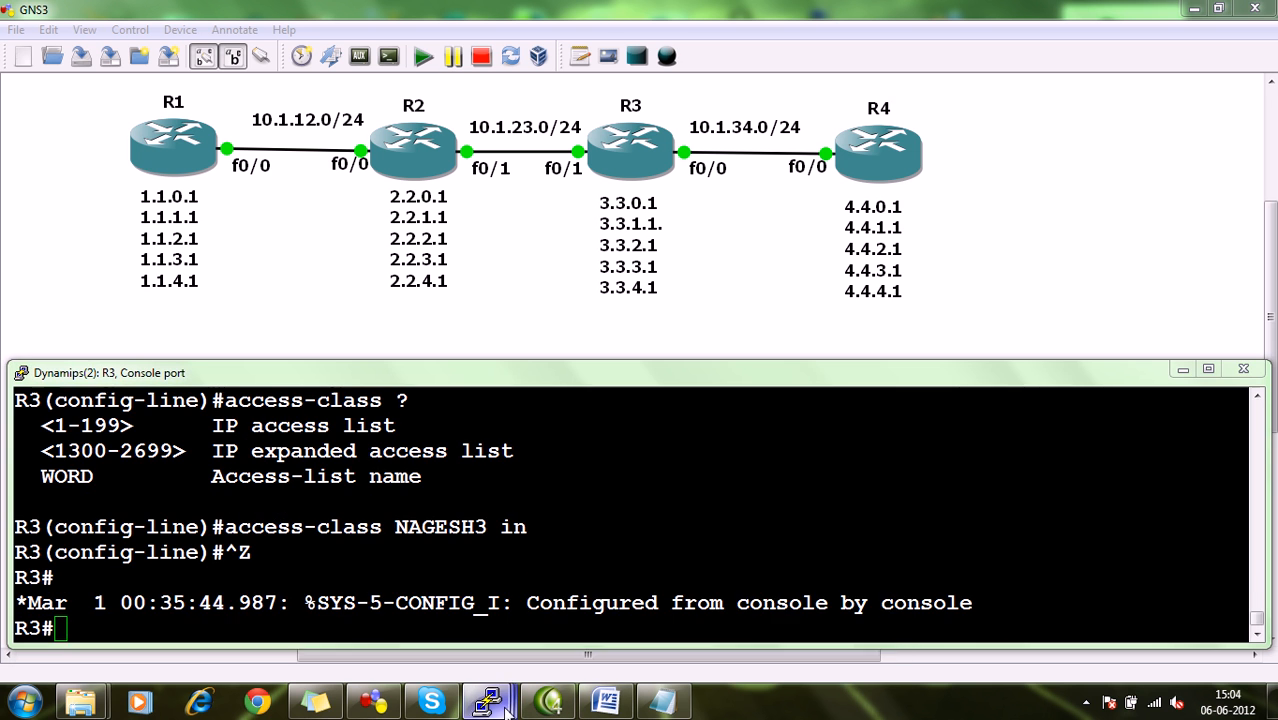
From R4's console, telnet to R3 at 10.1.34.3 again and compare the output with the earlier session.
left_click(831, 617)
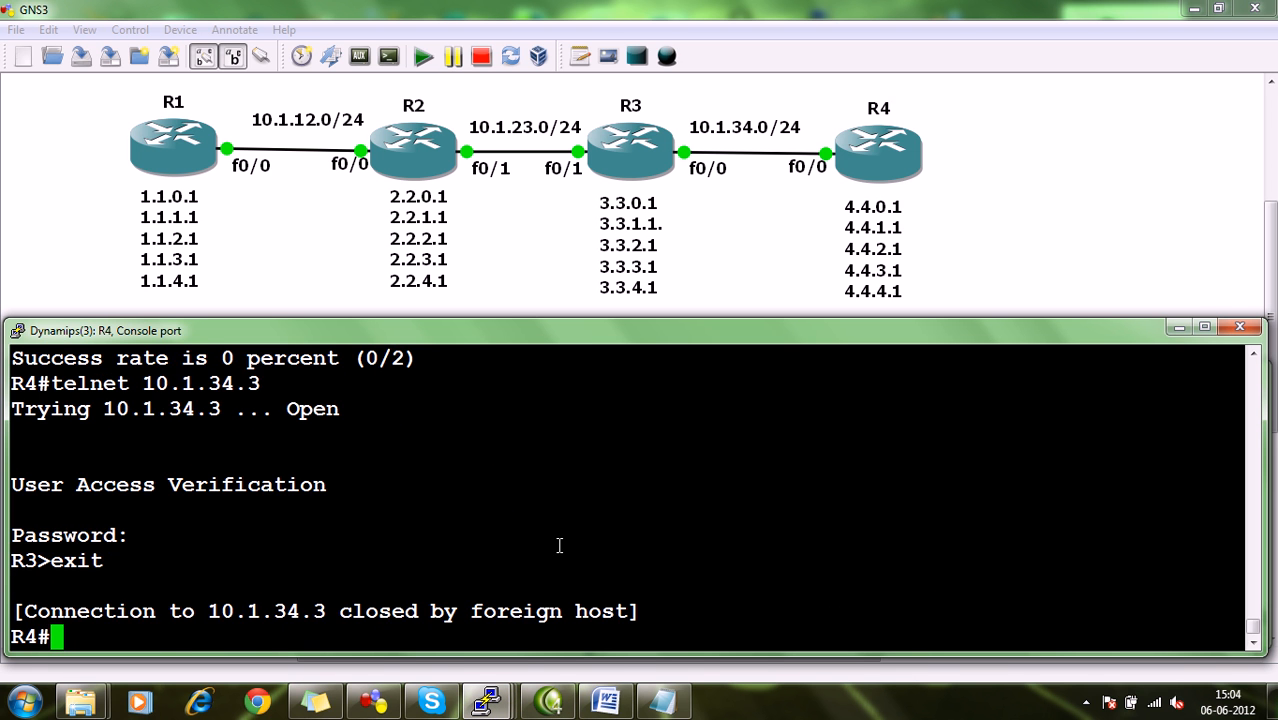
scroll(562, 543, "up", 2)
scroll(628, 596, "up", 5)
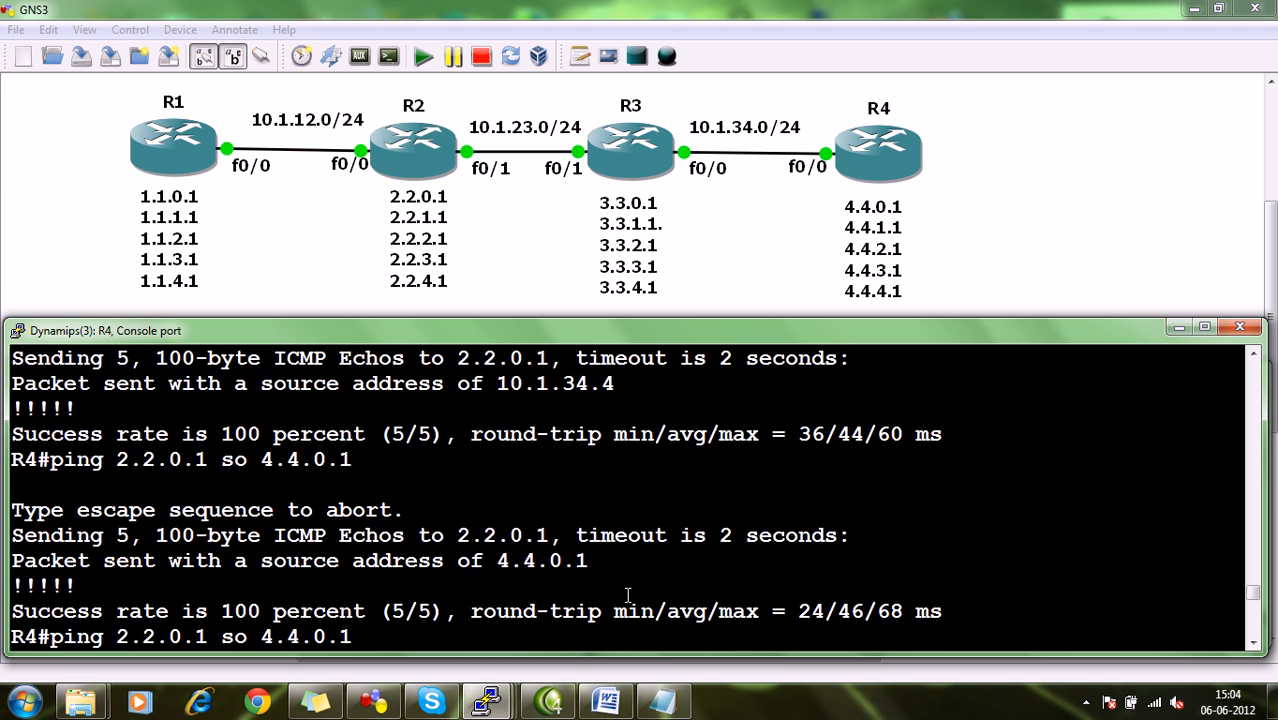
scroll(628, 596, "down", 6)
key("Up")
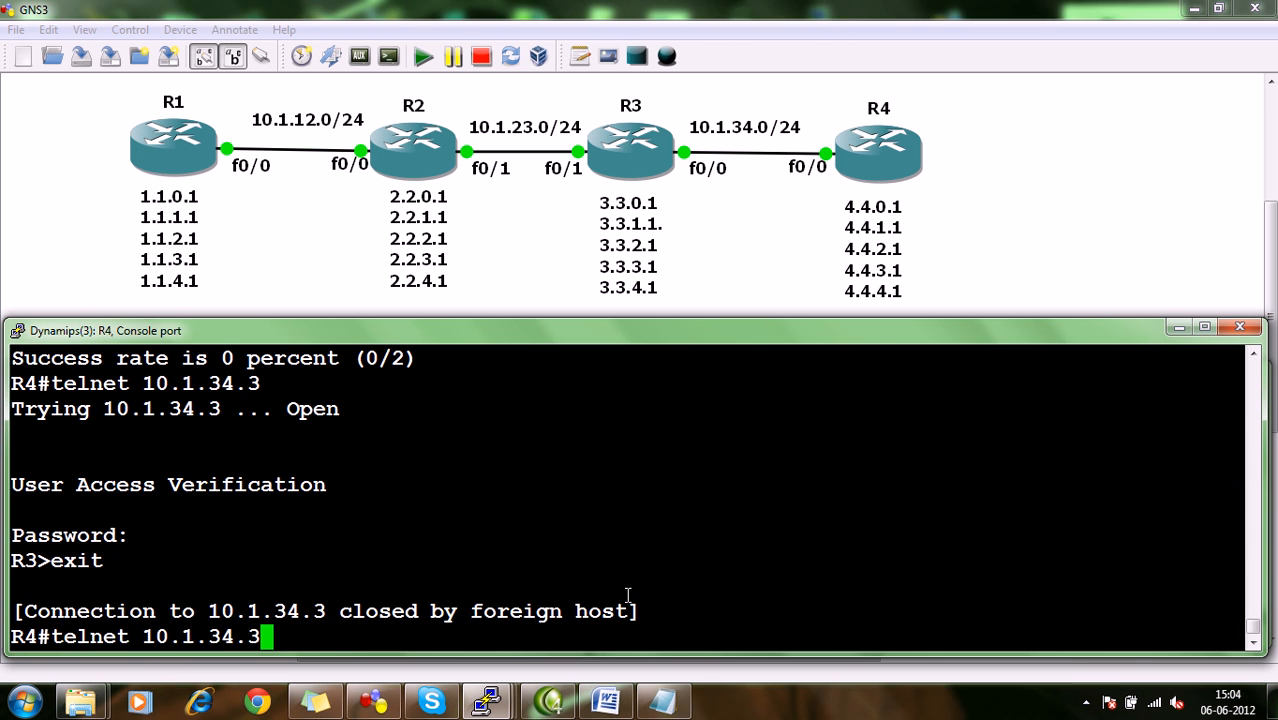
key("Return")
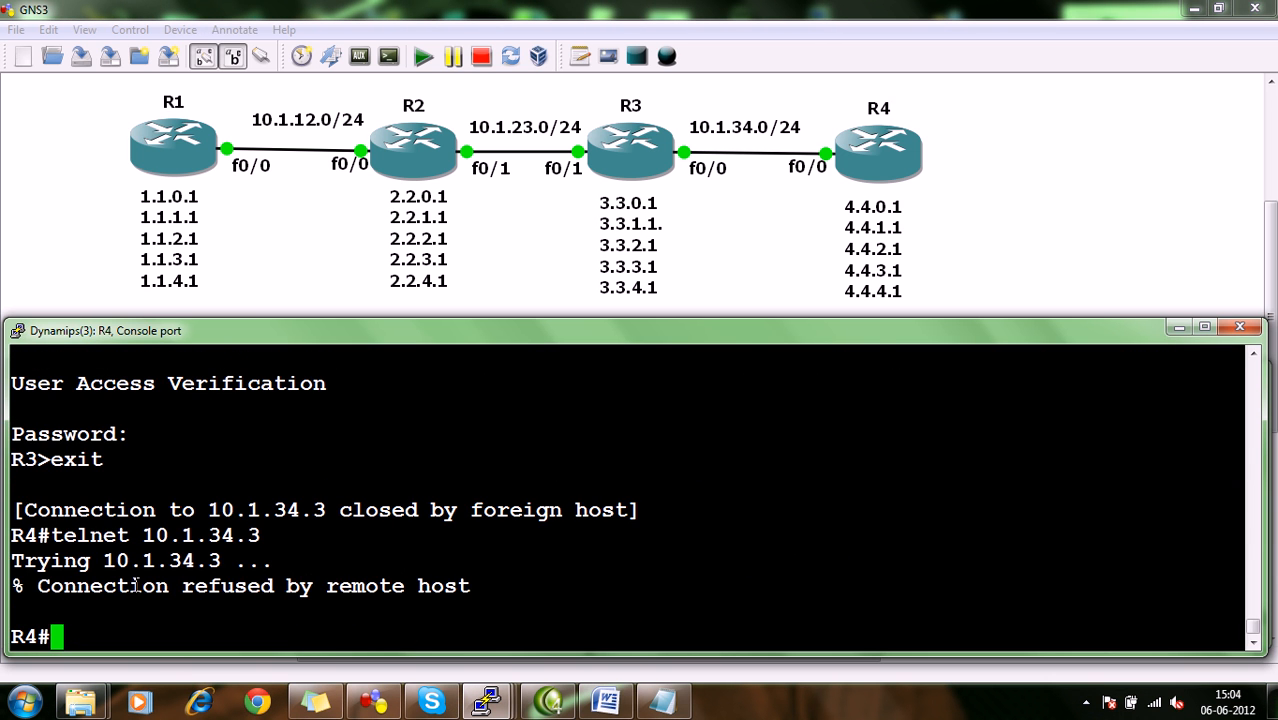
left_click_drag(97, 592, 357, 585)
left_click(357, 585)
scroll(349, 539, "up", 2)
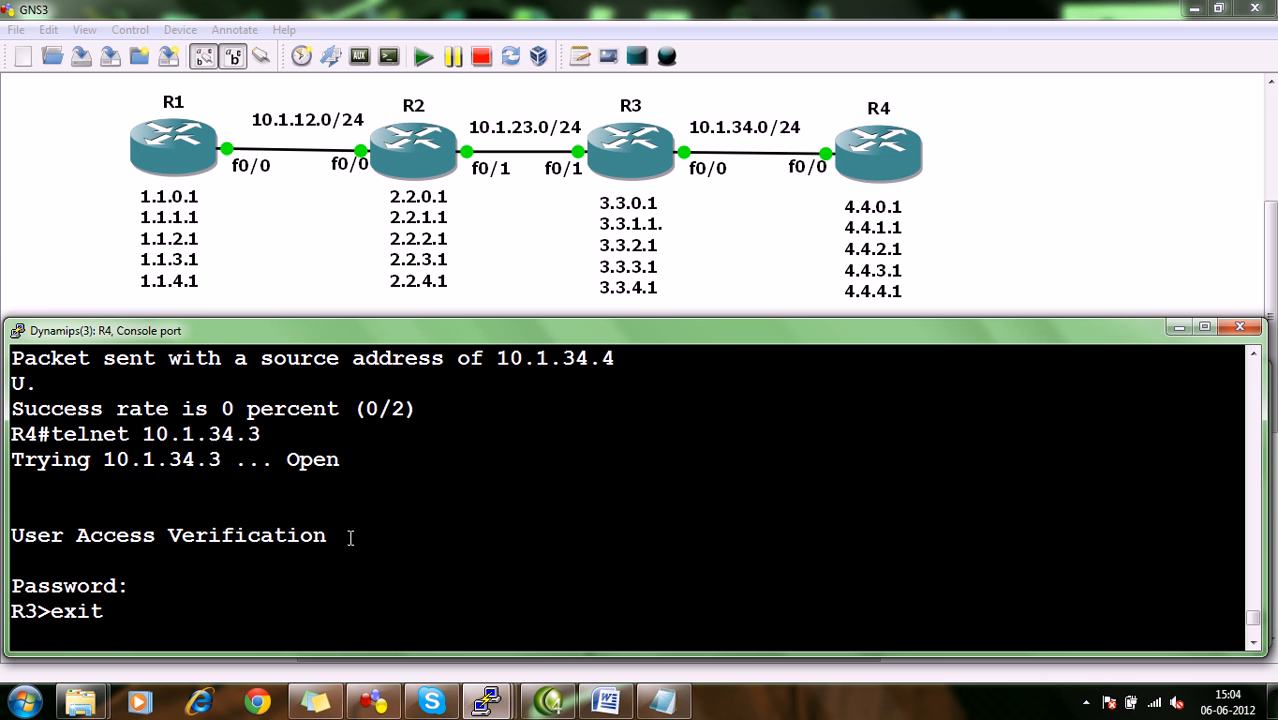
double_click(34, 611)
scroll(253, 595, "down", 2)
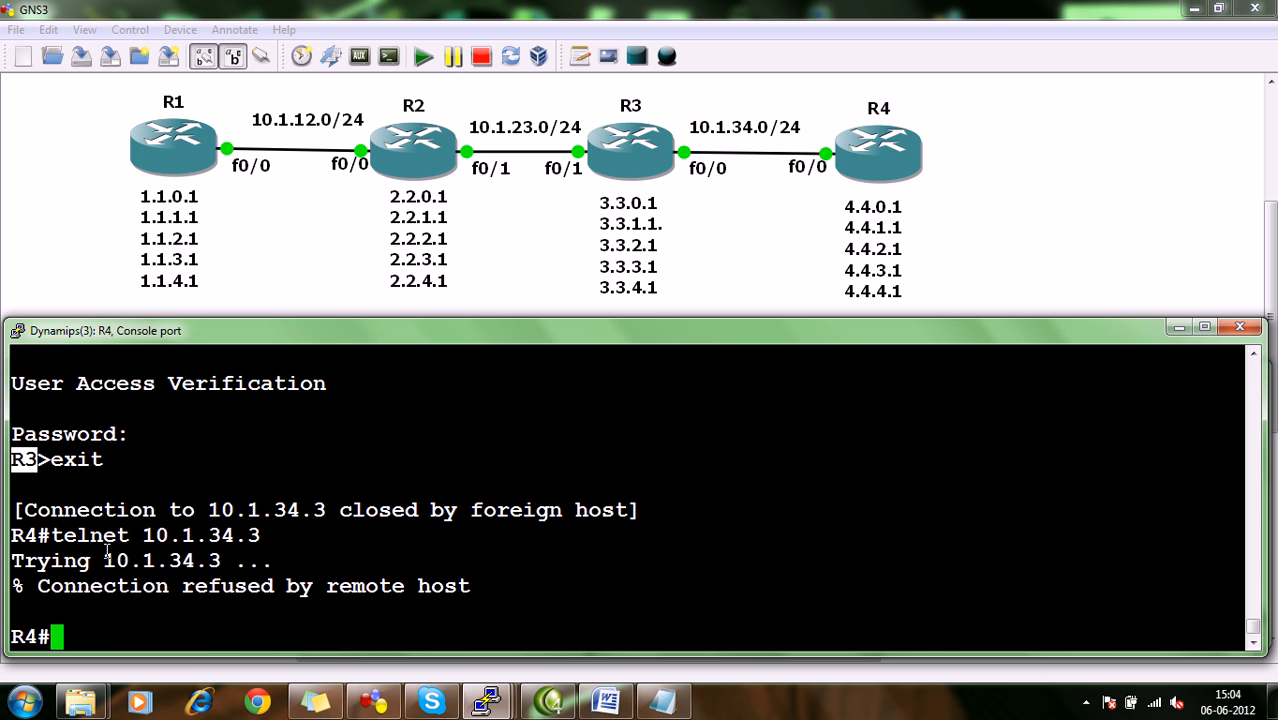
From R1's console, telnet to R3 at 10.1.23.3 to test the vty access restriction.
left_click(487, 700)
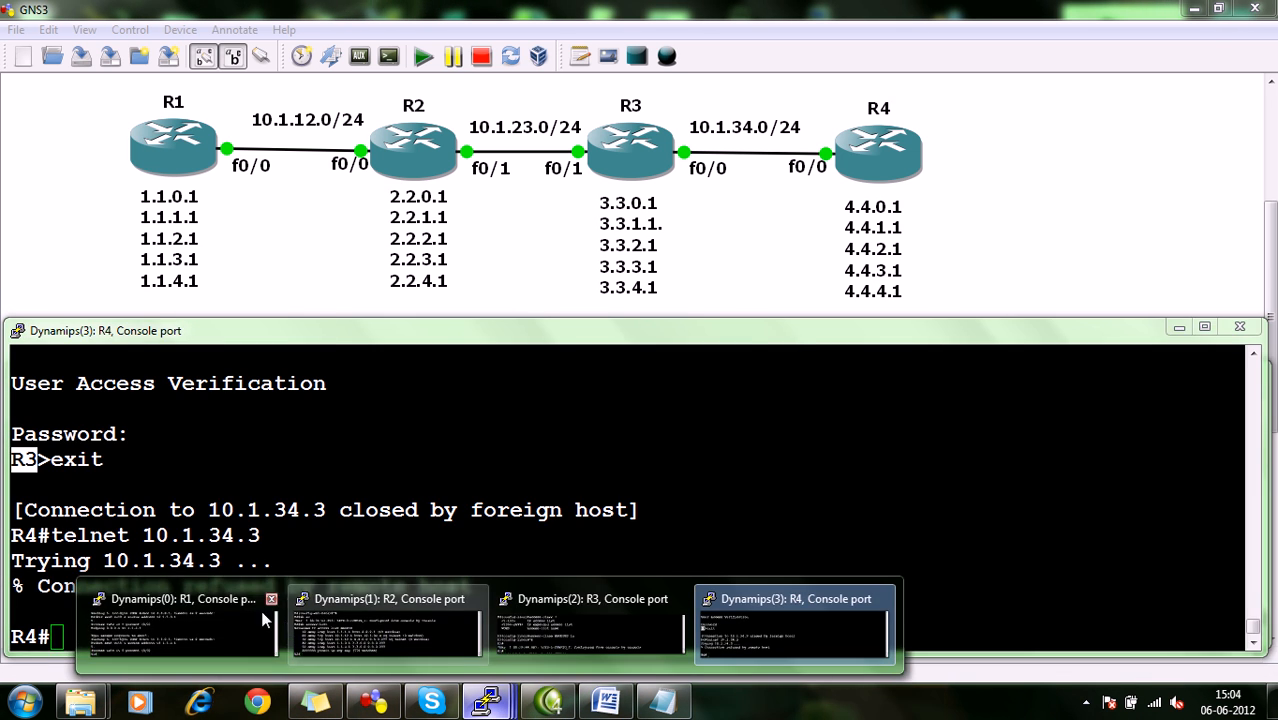
left_click(244, 596)
type("te")
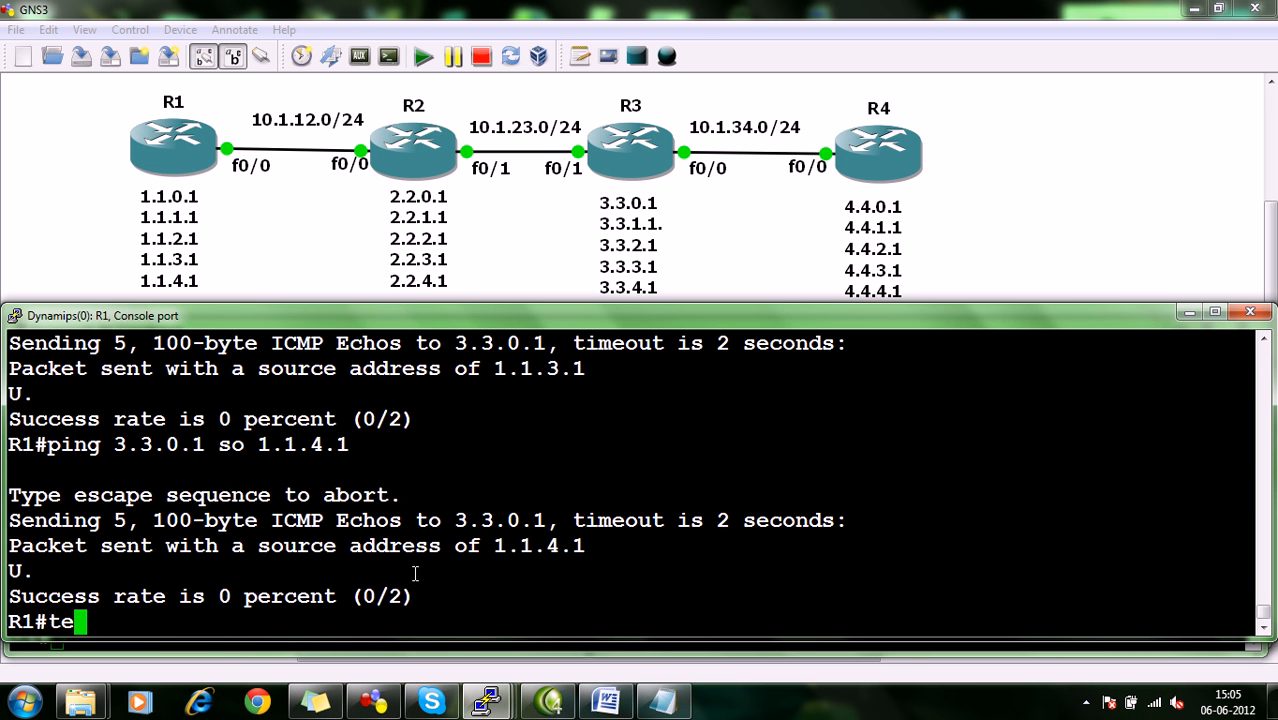
type("lnet 10.1.")
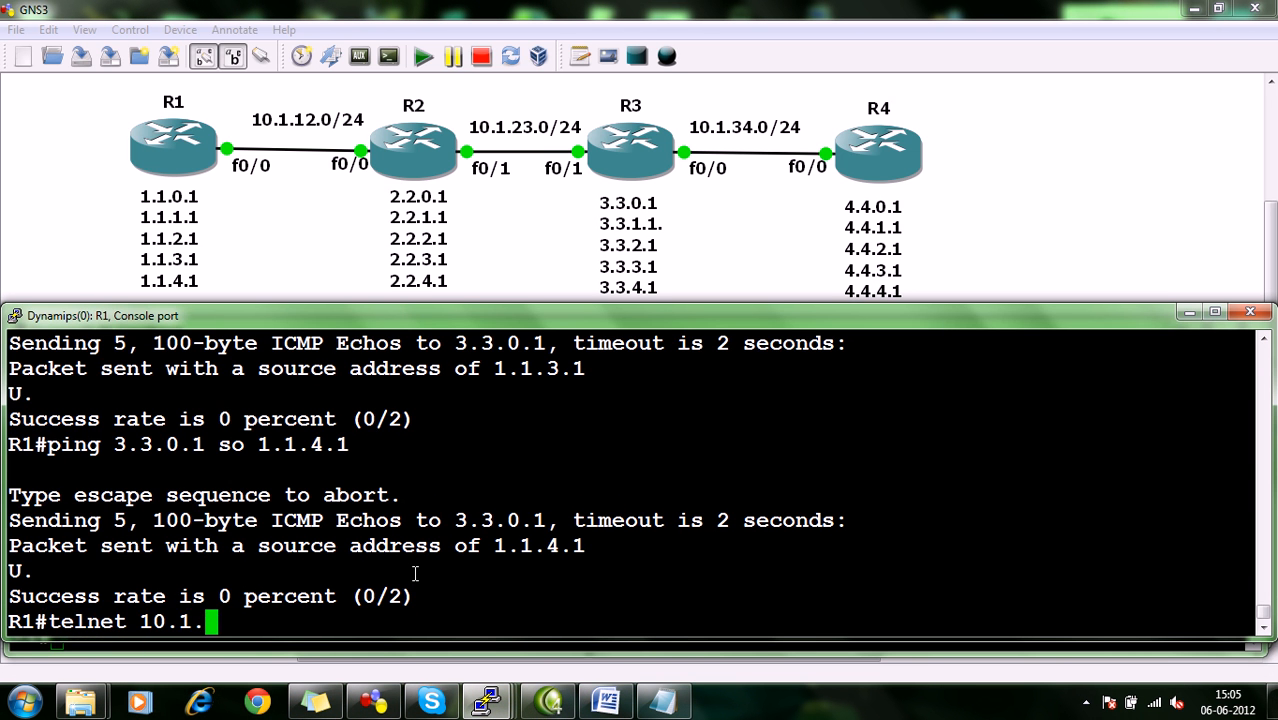
type("23.")
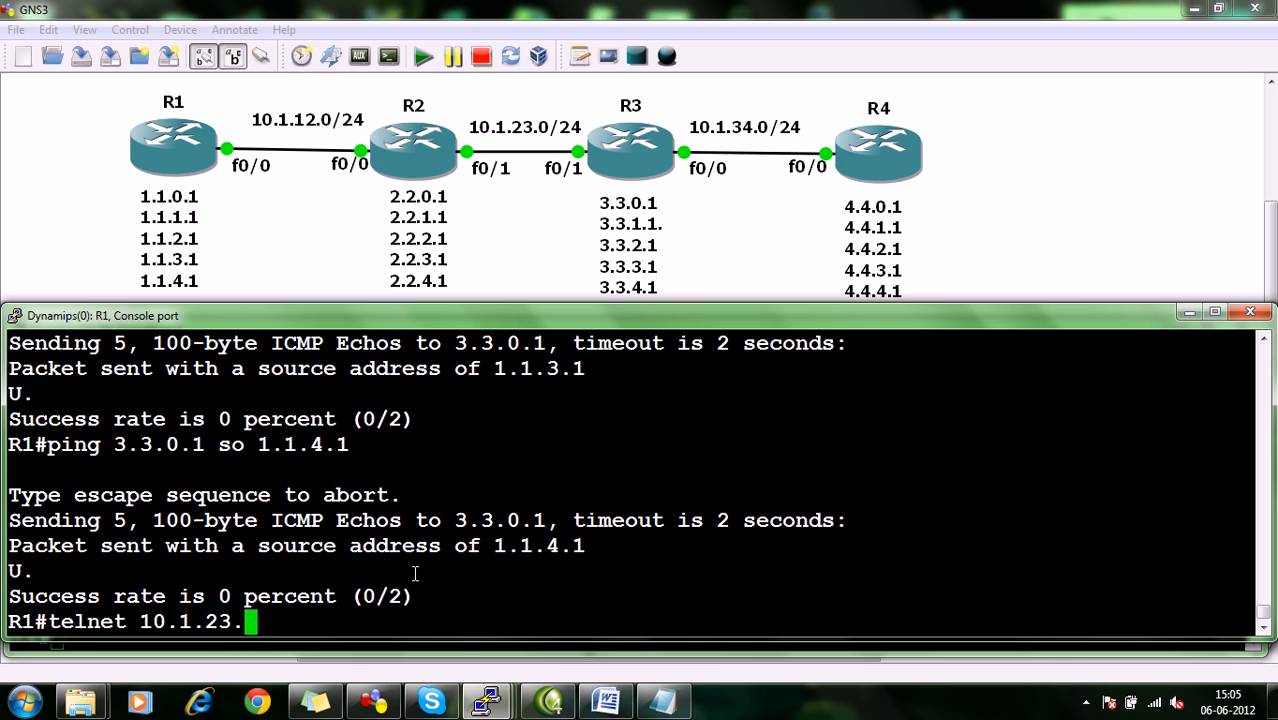
type("3")
key("Return")
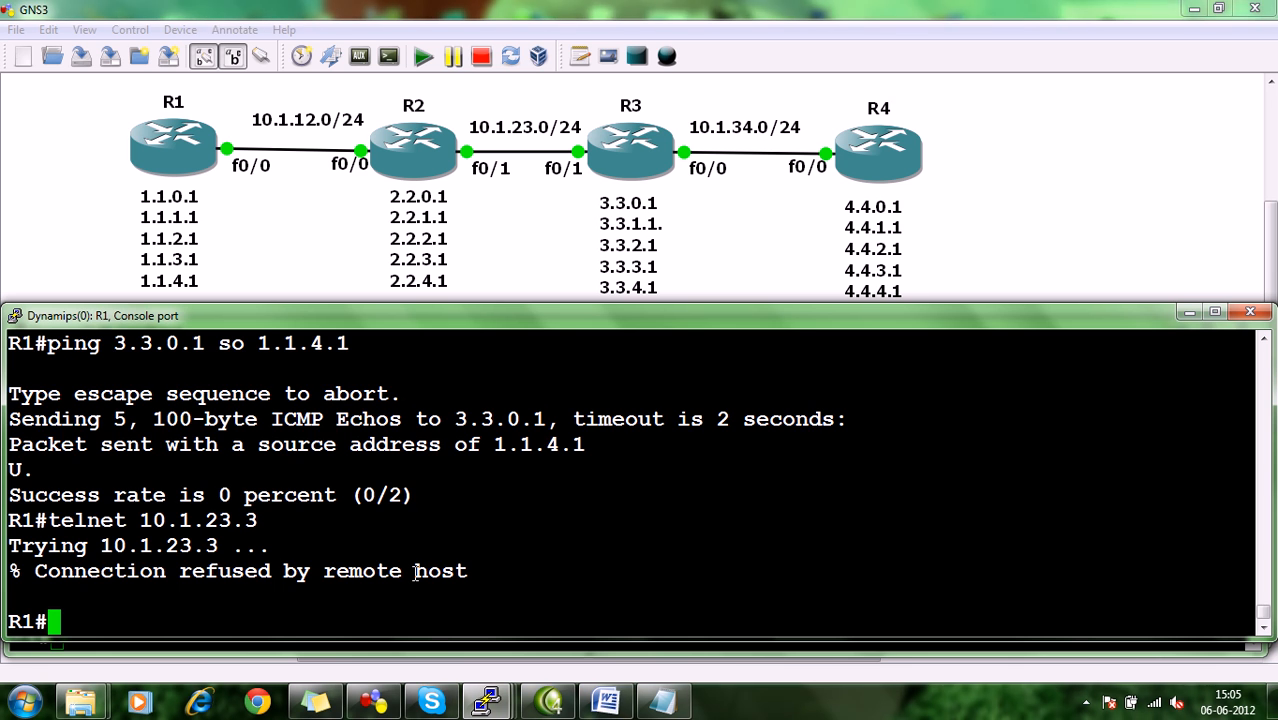
From R2's console, telnet to R3 at 10.1.23.3, enter the login password, and exit the session.
mouse_move(487, 702)
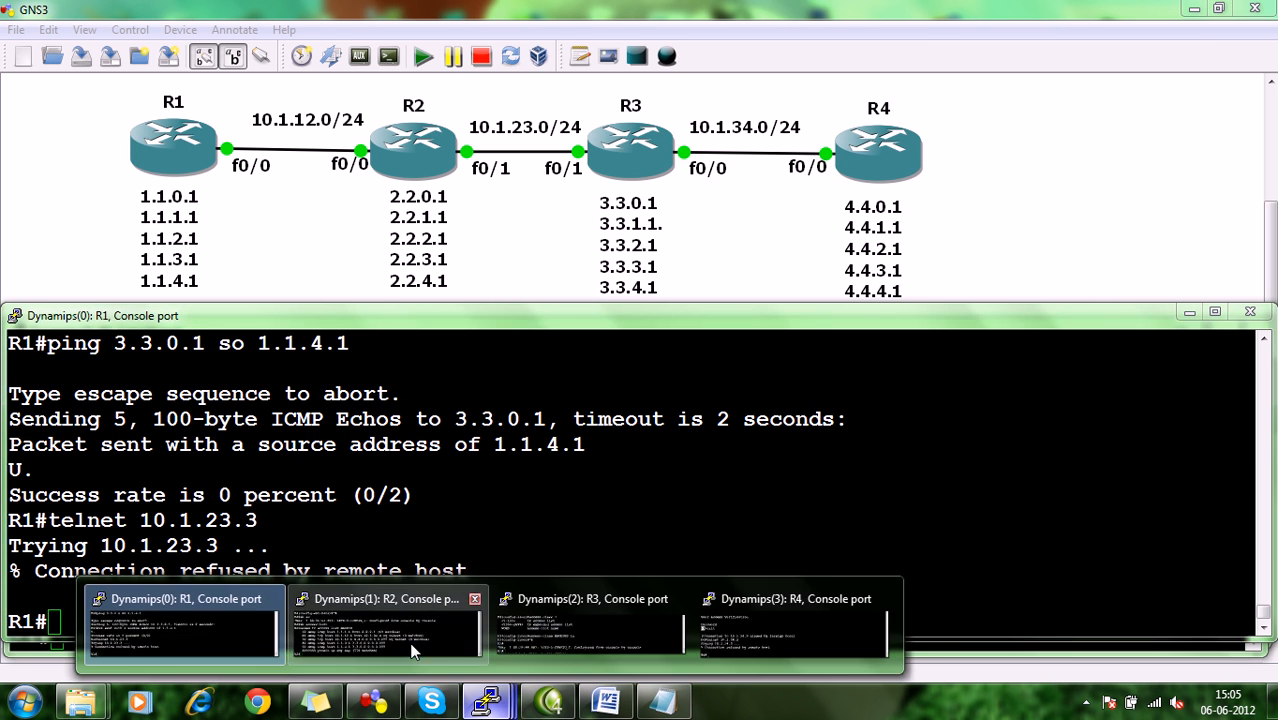
left_click(440, 617)
type("tel")
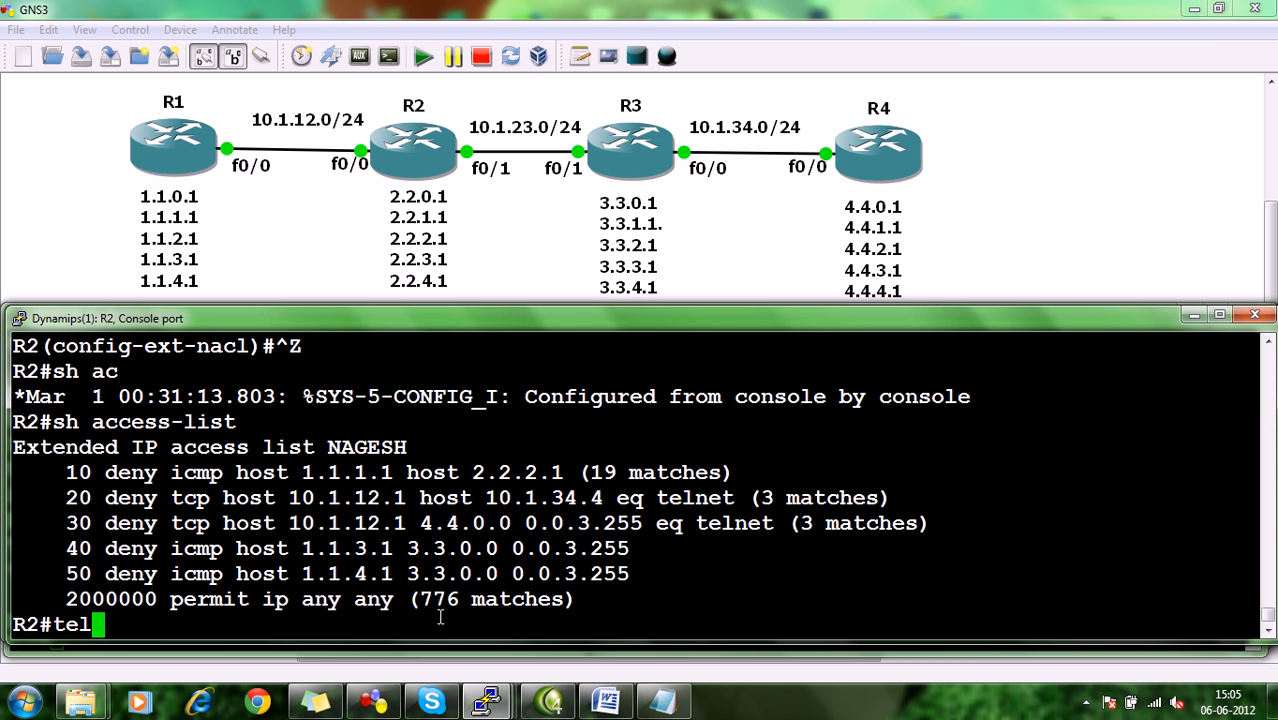
type("net 10.1.")
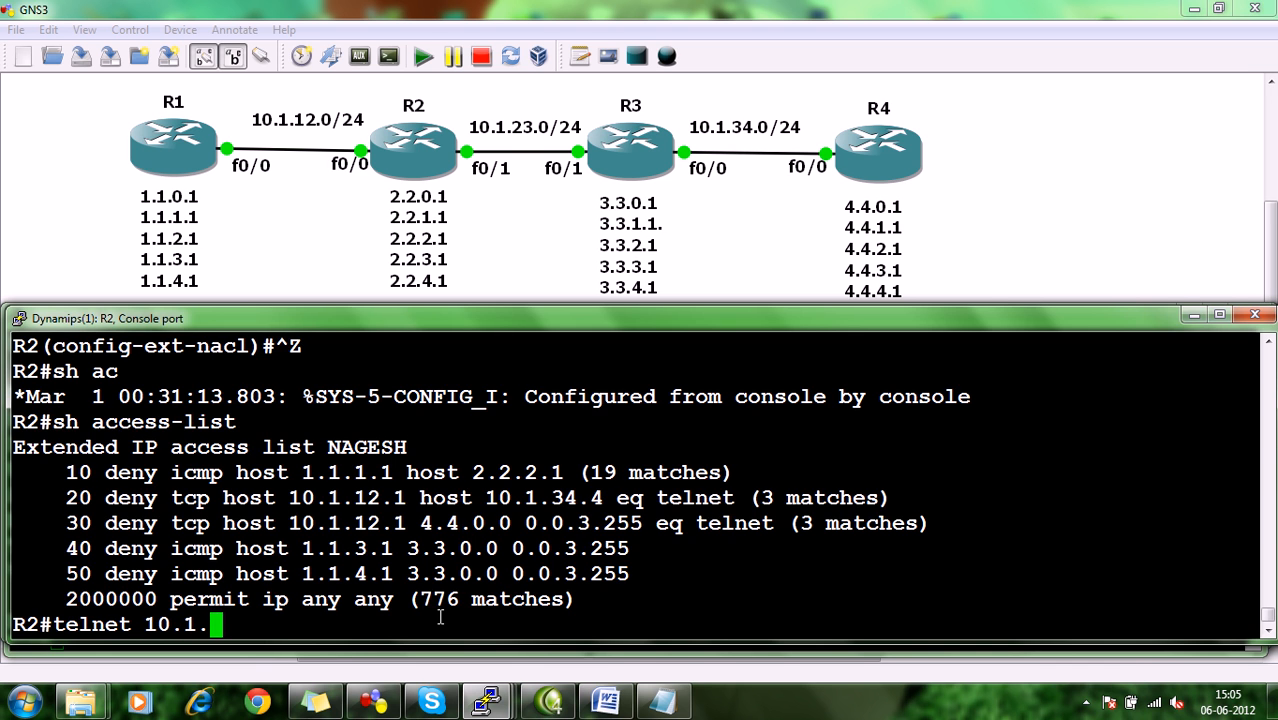
type("23.3")
key("Return")
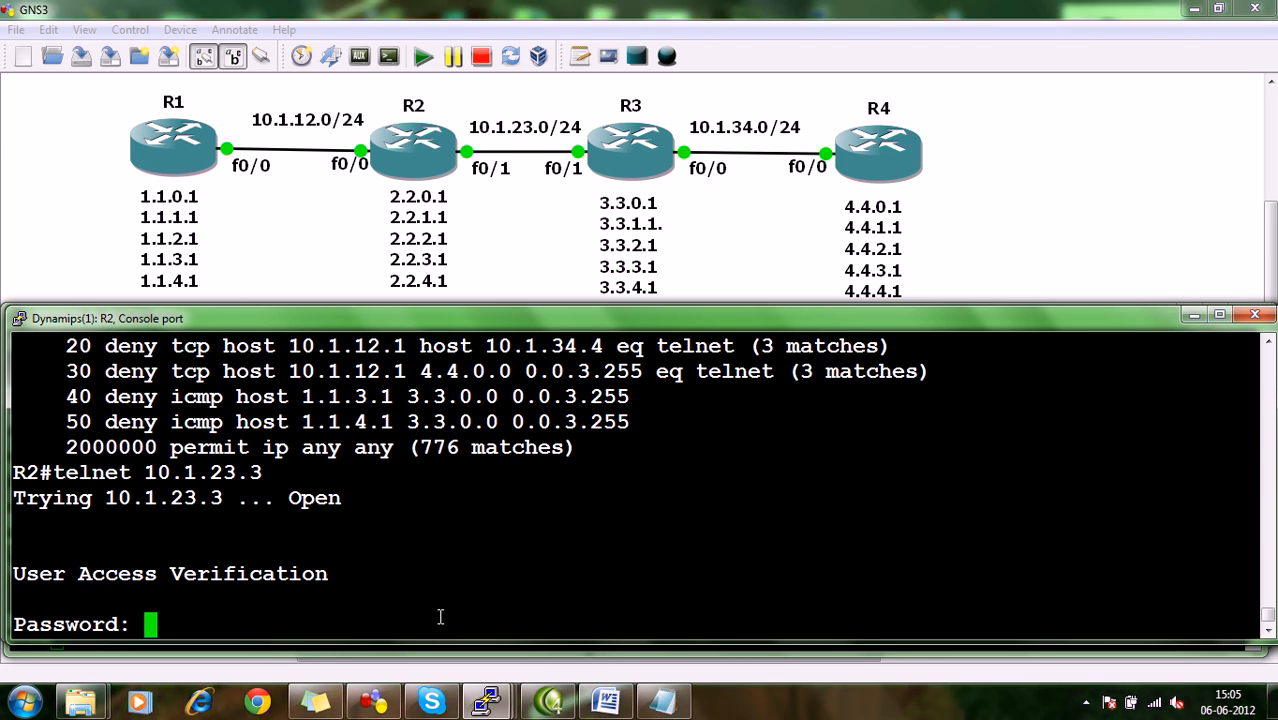
key("Return")
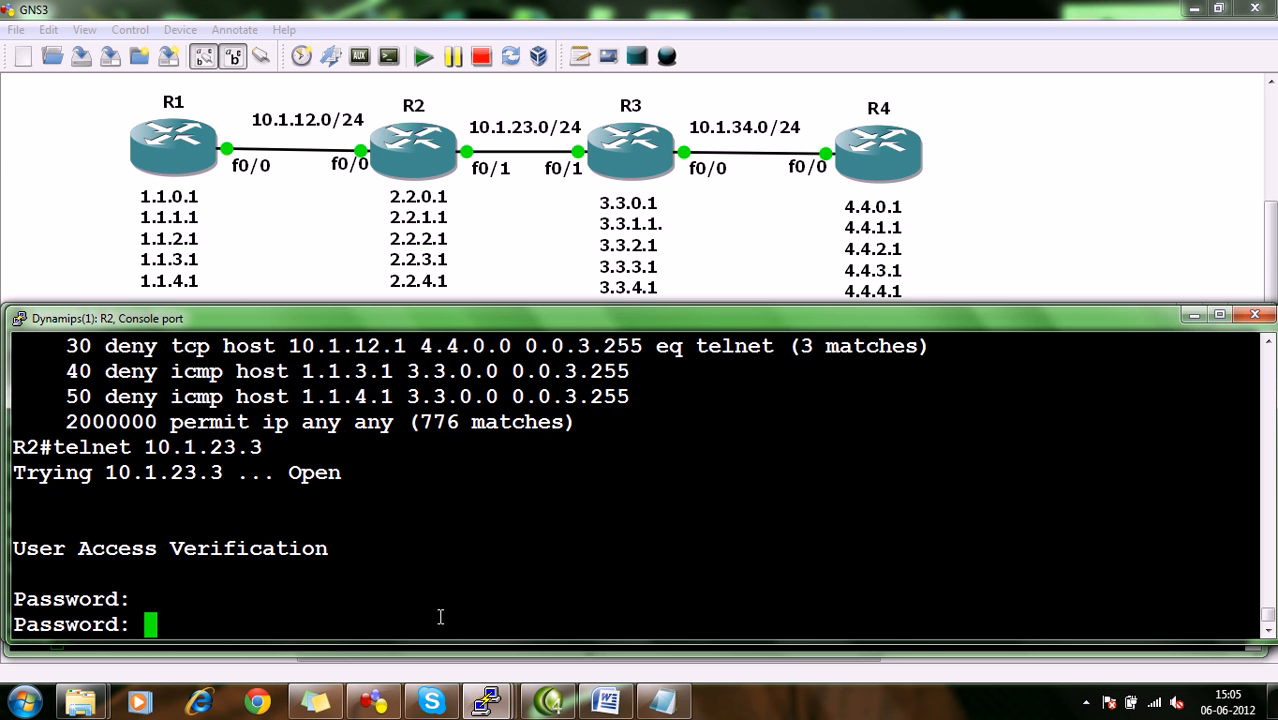
key("Return")
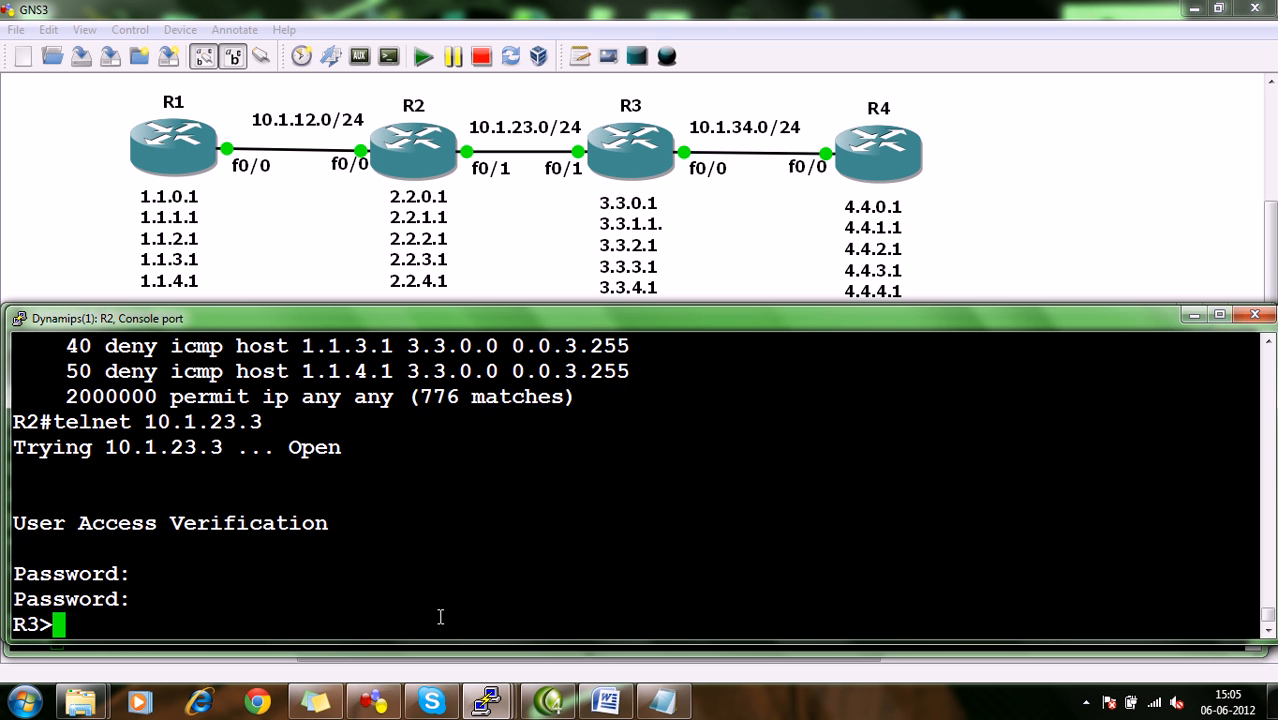
type("exit")
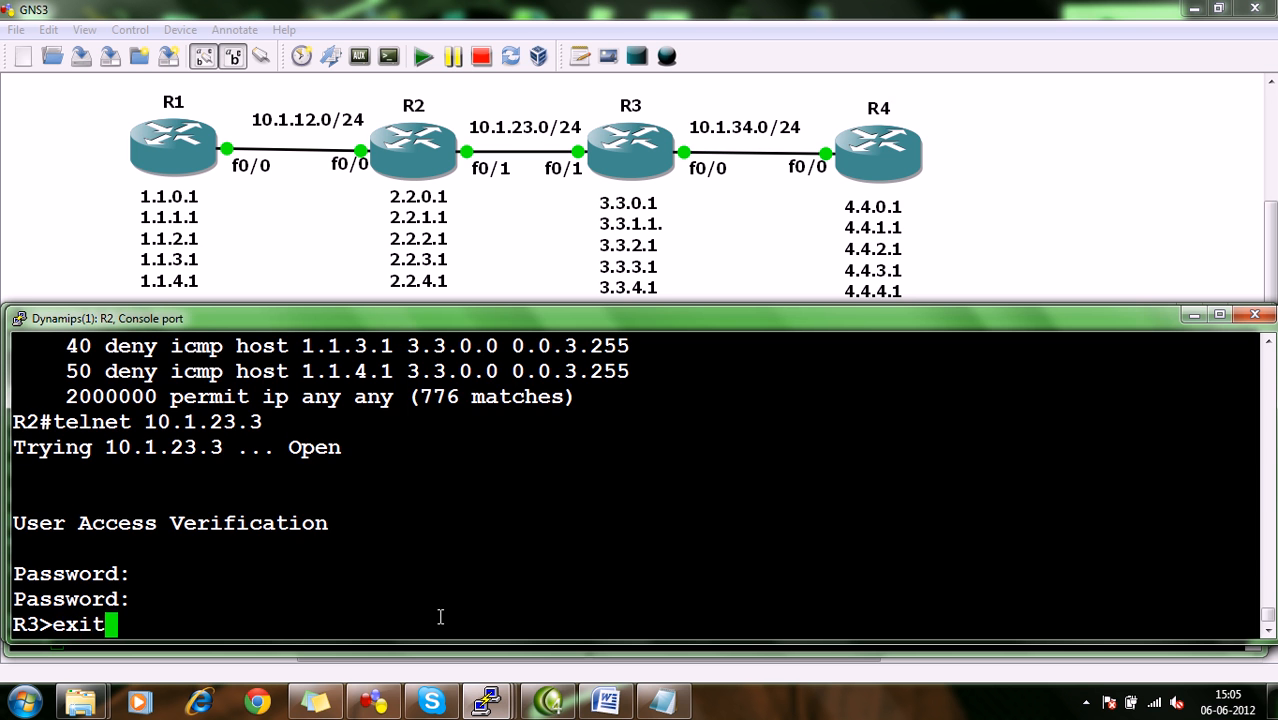
key("Return")
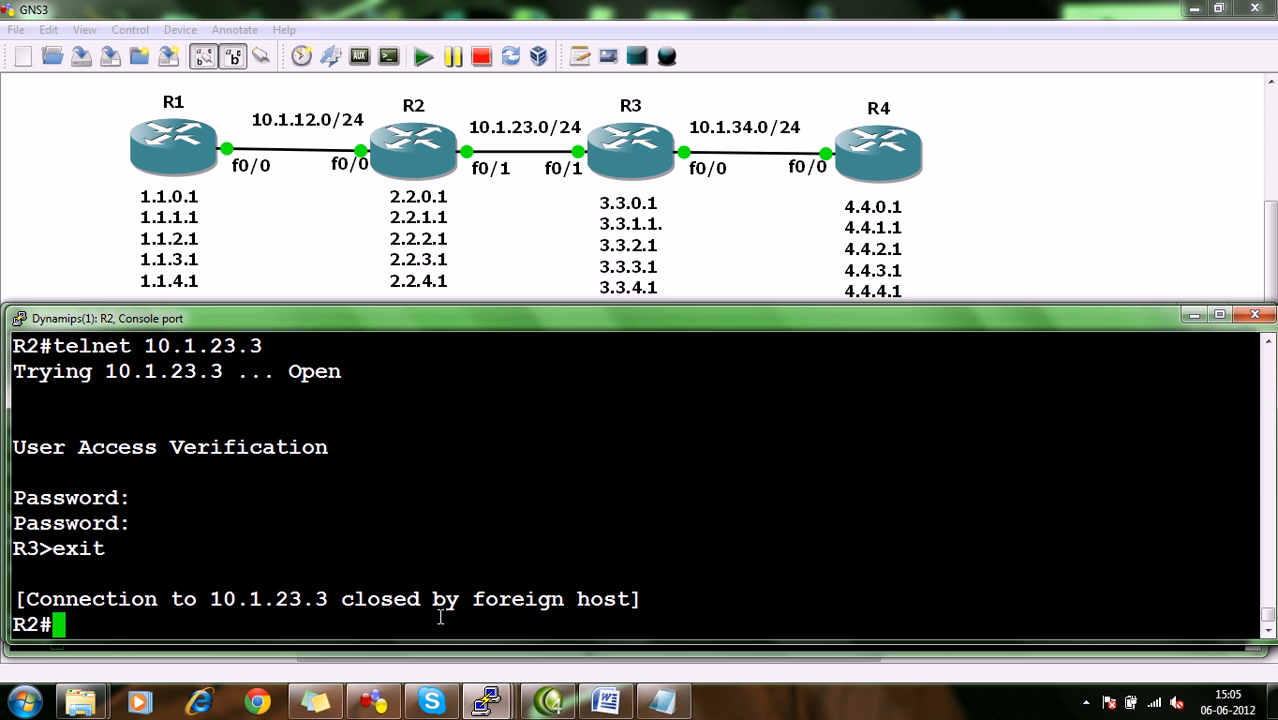
Switch to the ACL document in Word and review task 8, checking the R4 and R3 loopbacks against the GNS3 topology.
left_click(610, 692)
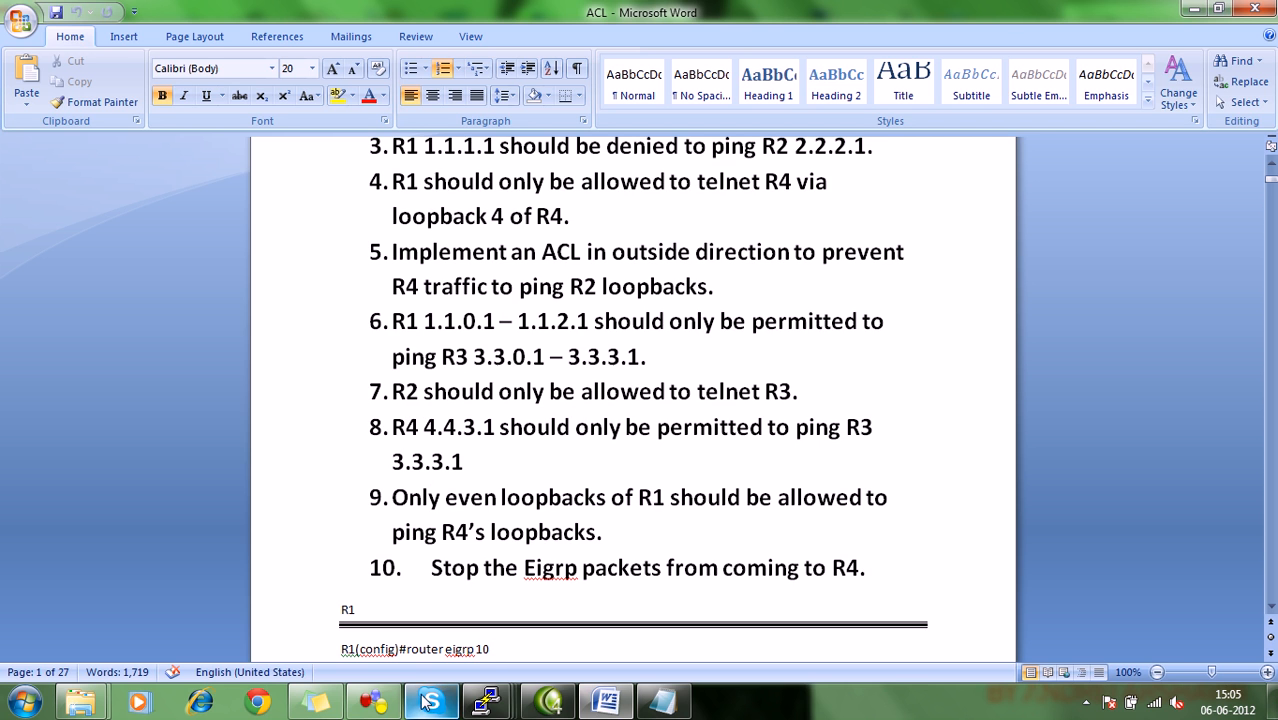
left_click(1086, 702)
left_click(1128, 576)
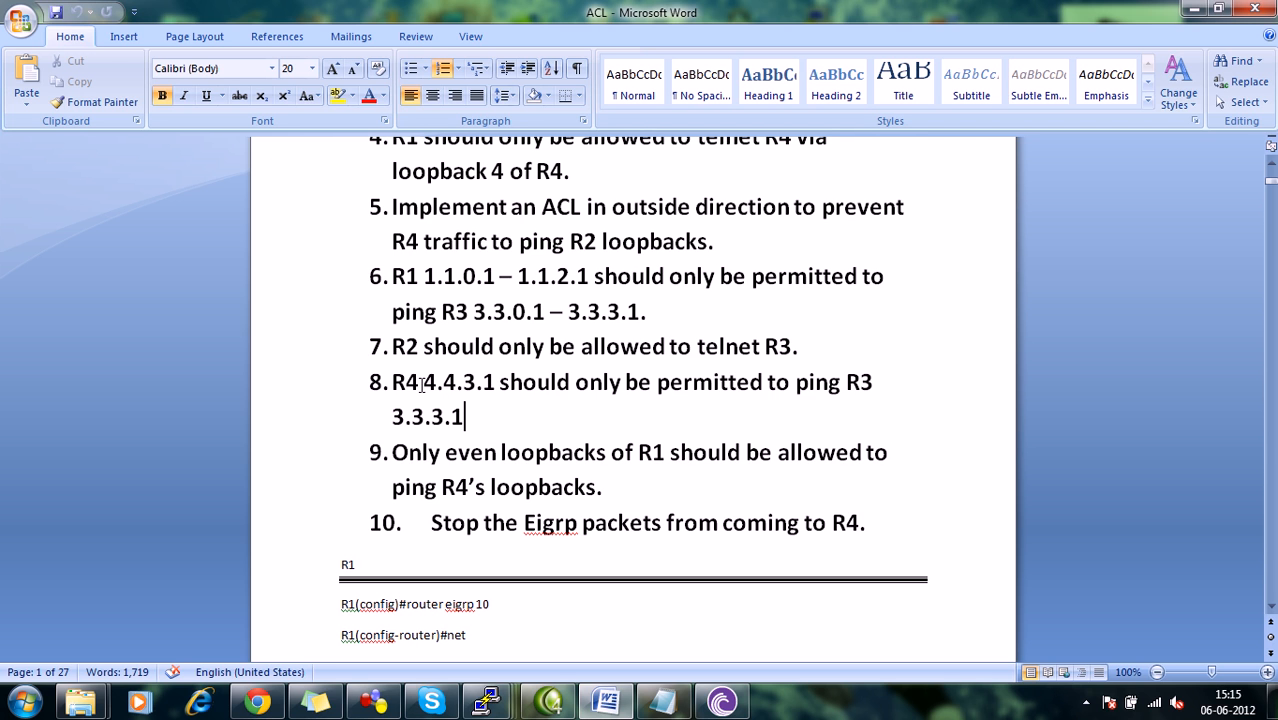
left_click(421, 386)
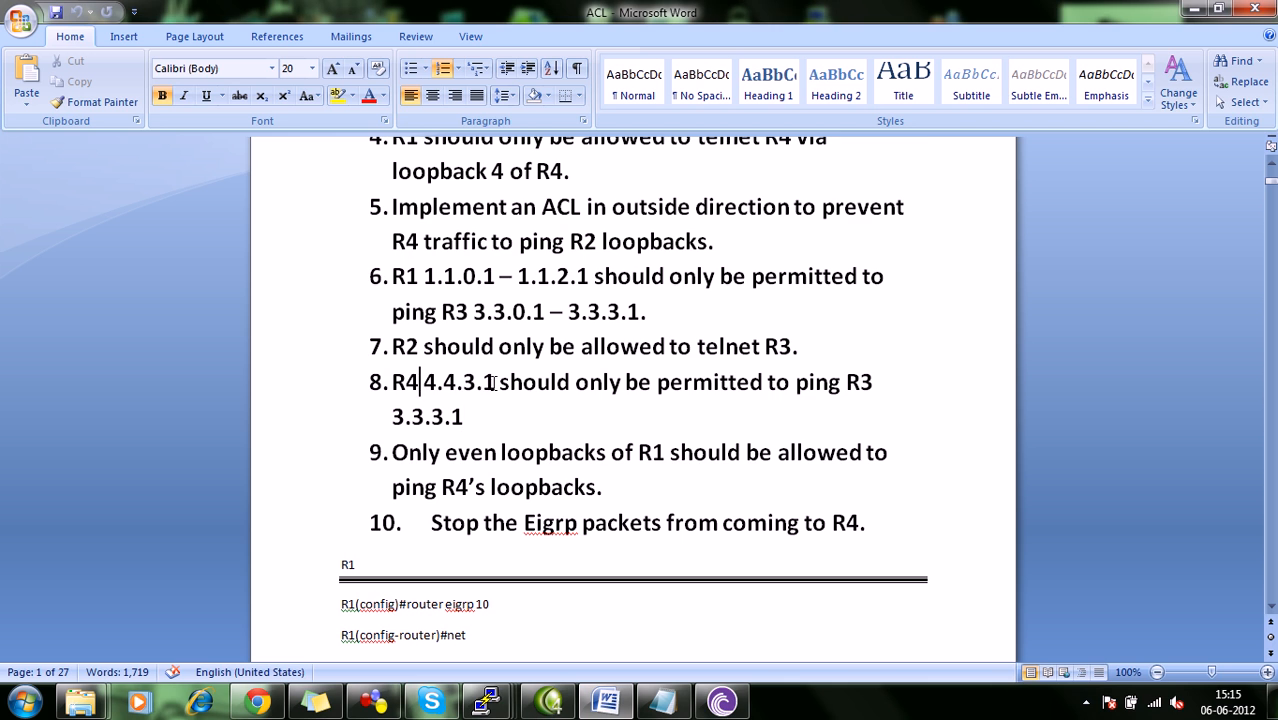
left_click(496, 384)
left_click(468, 416)
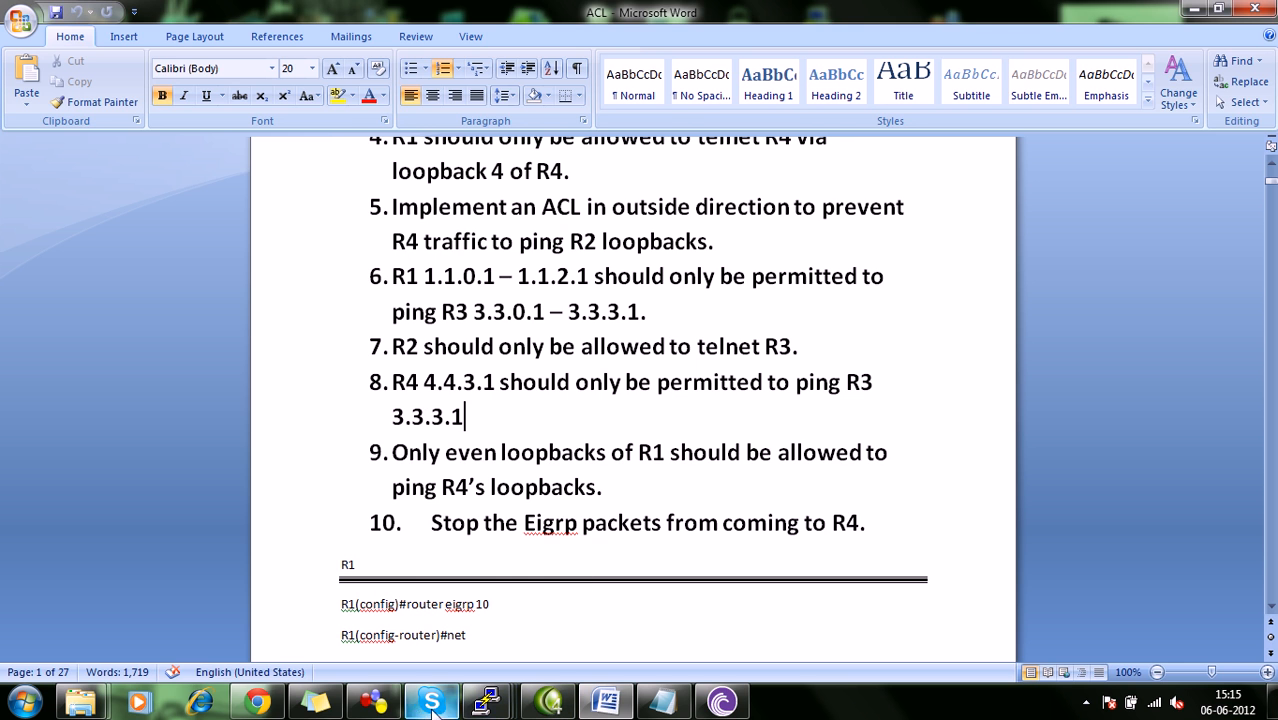
left_click(373, 701)
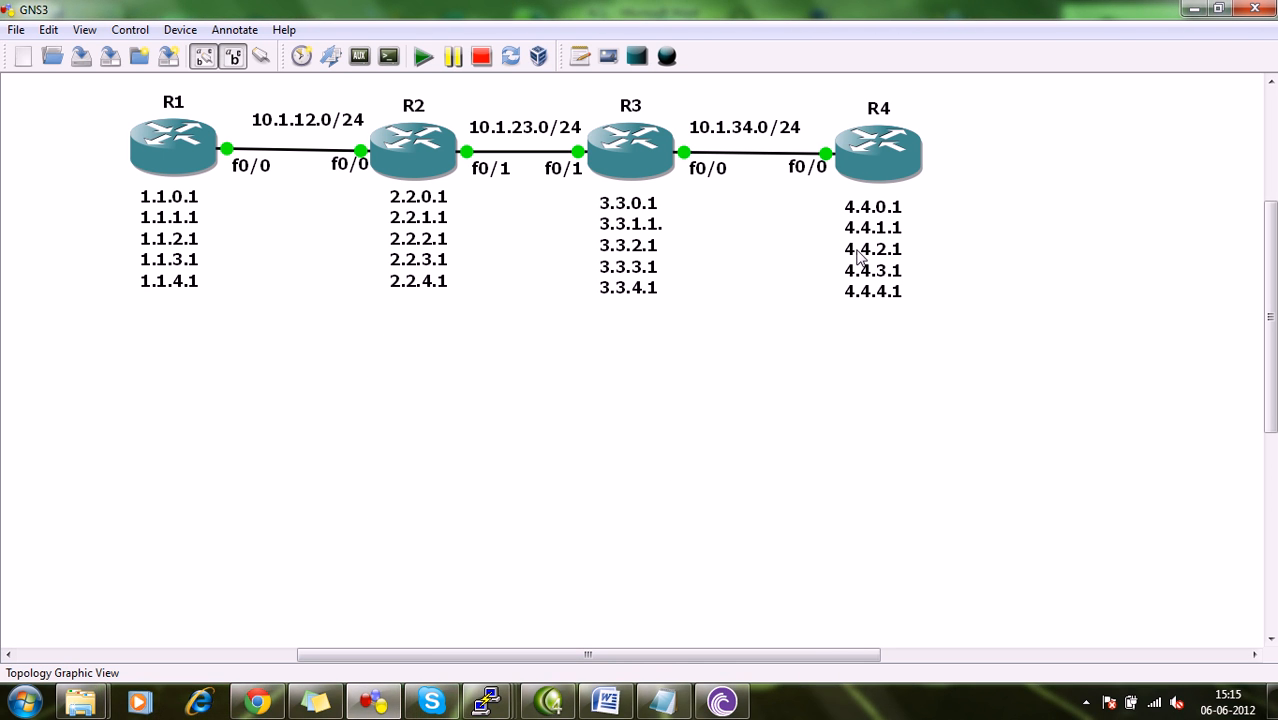
left_click(612, 700)
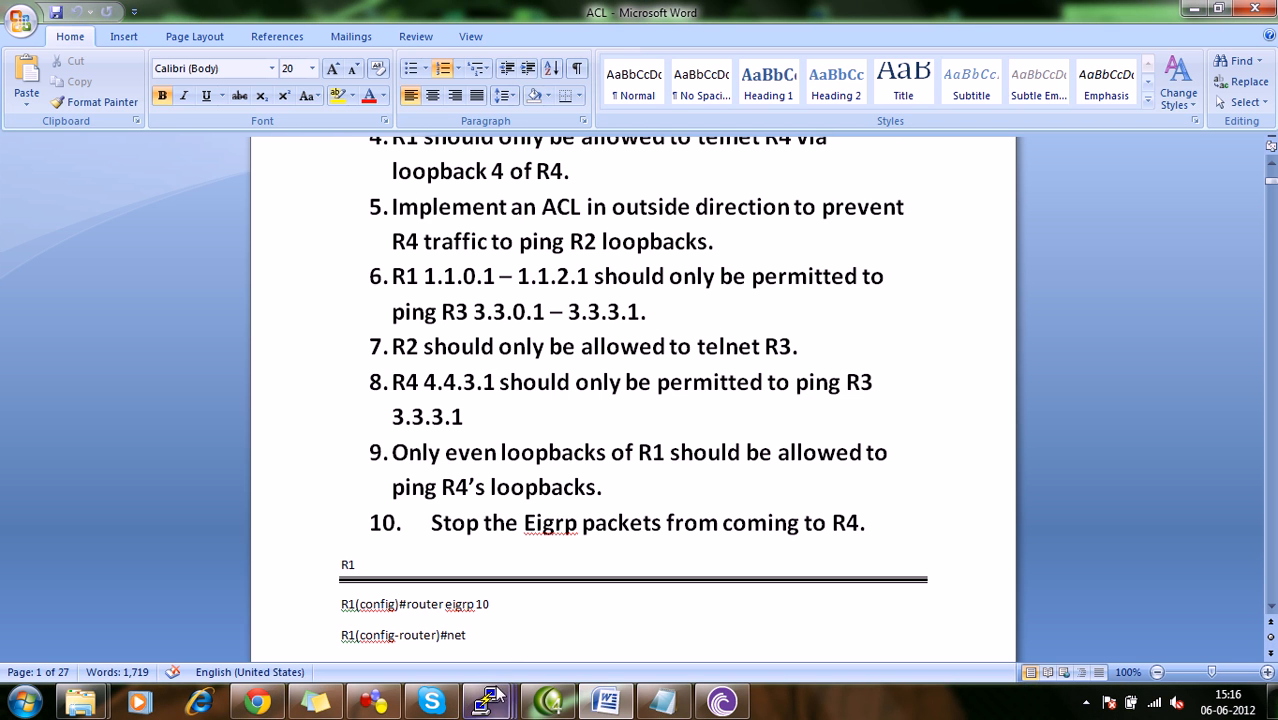
Switch to R3's console and enter global configuration mode from the terminal.
mouse_move(490, 700)
left_click(505, 640)
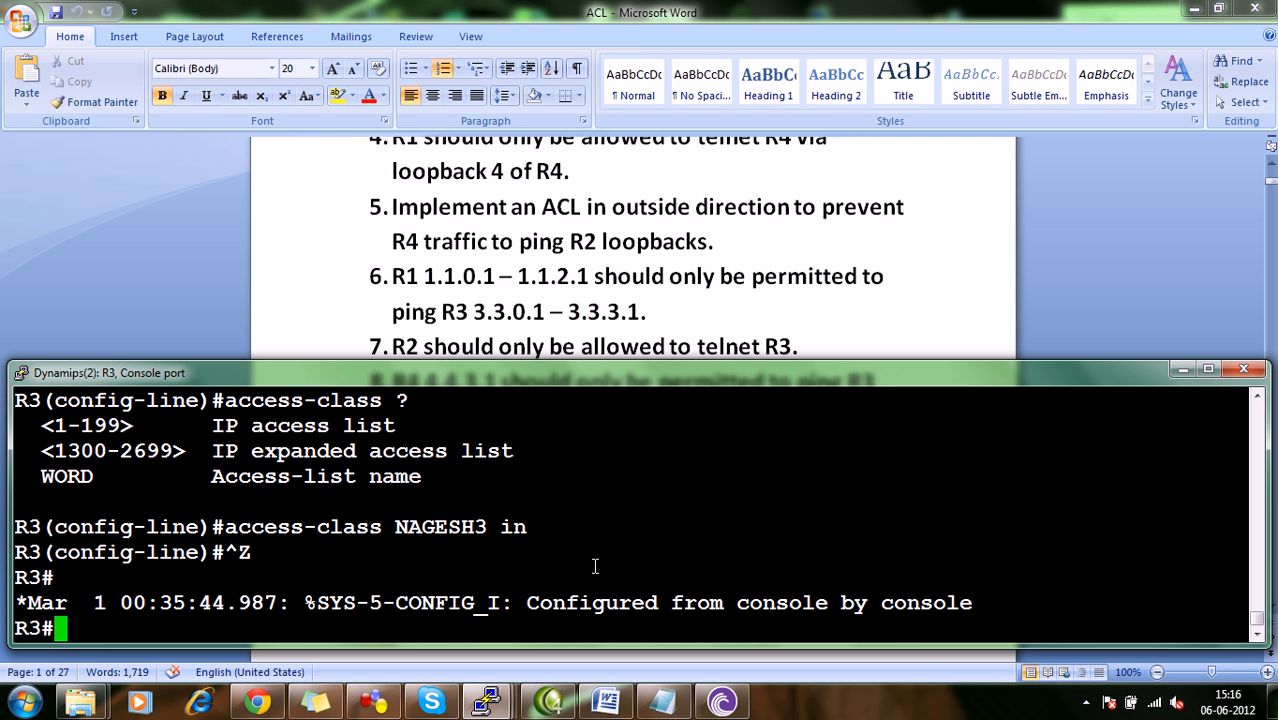
type("config")
key("Return")
key("Return")
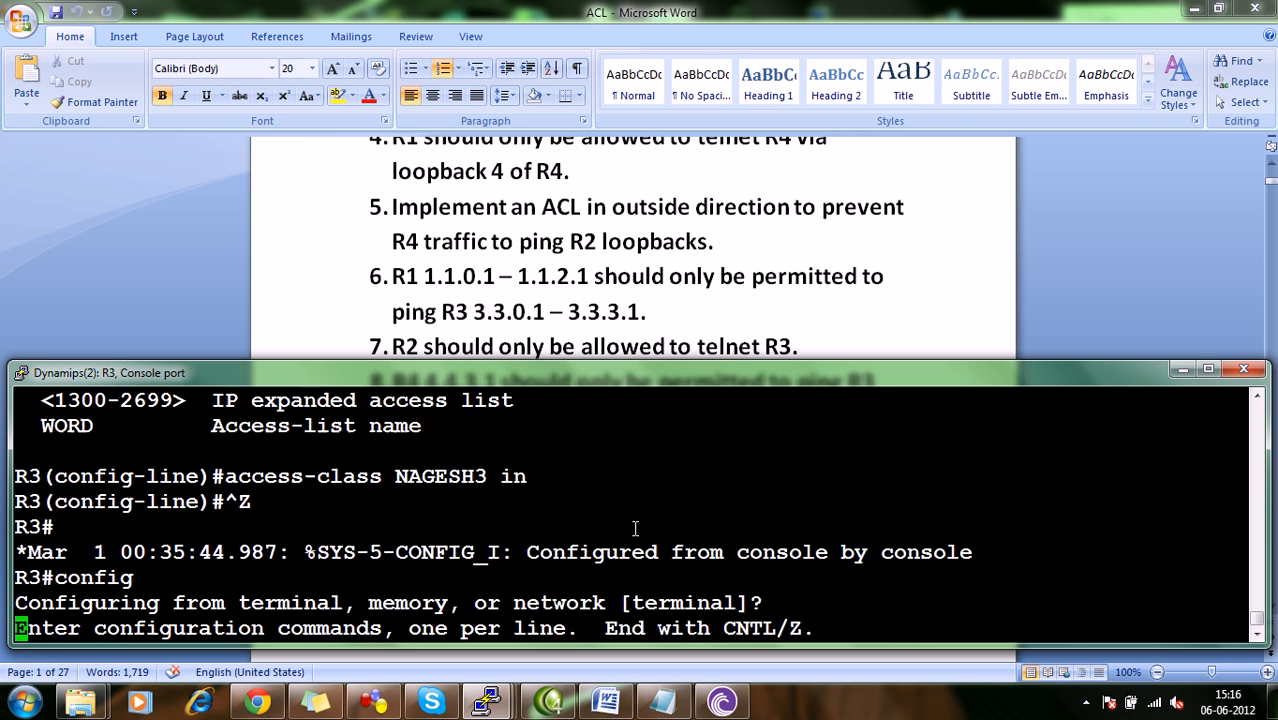
key("Return")
key("Return")
Create a named extended IP access list on R3, using the same base name with 4 appended.
key("Up")
key("Up")
key("Up")
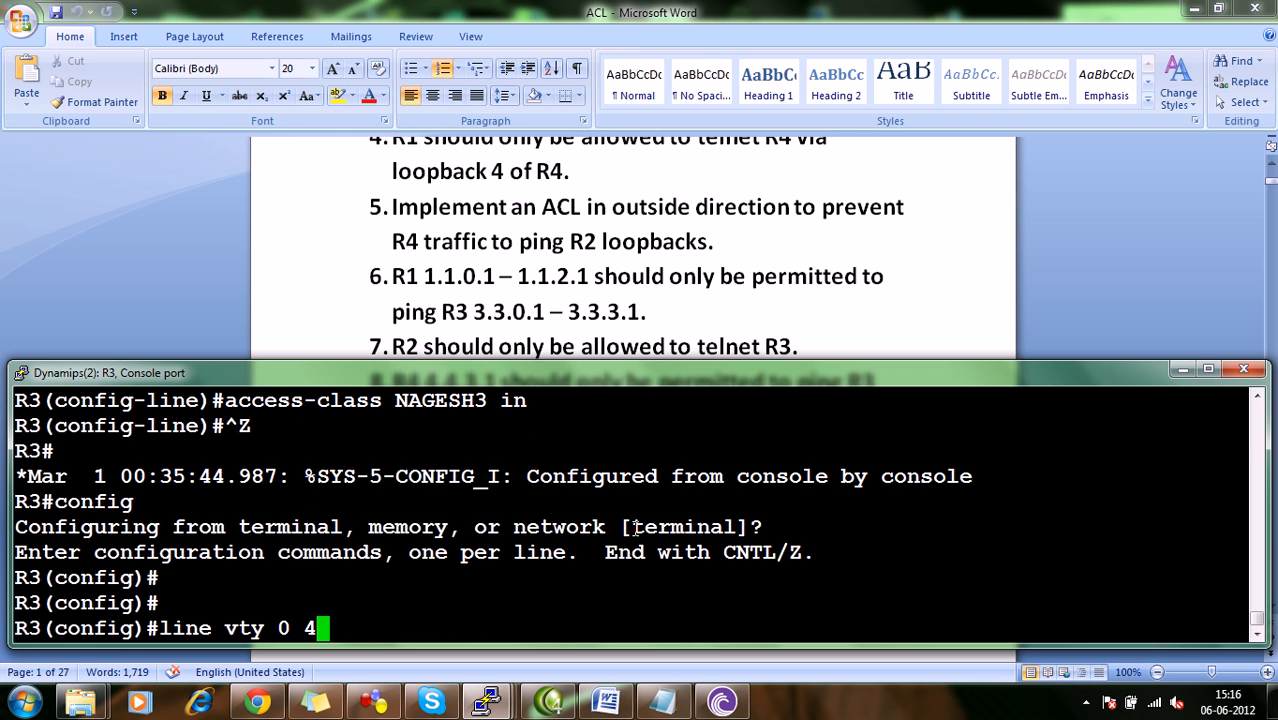
key("Up")
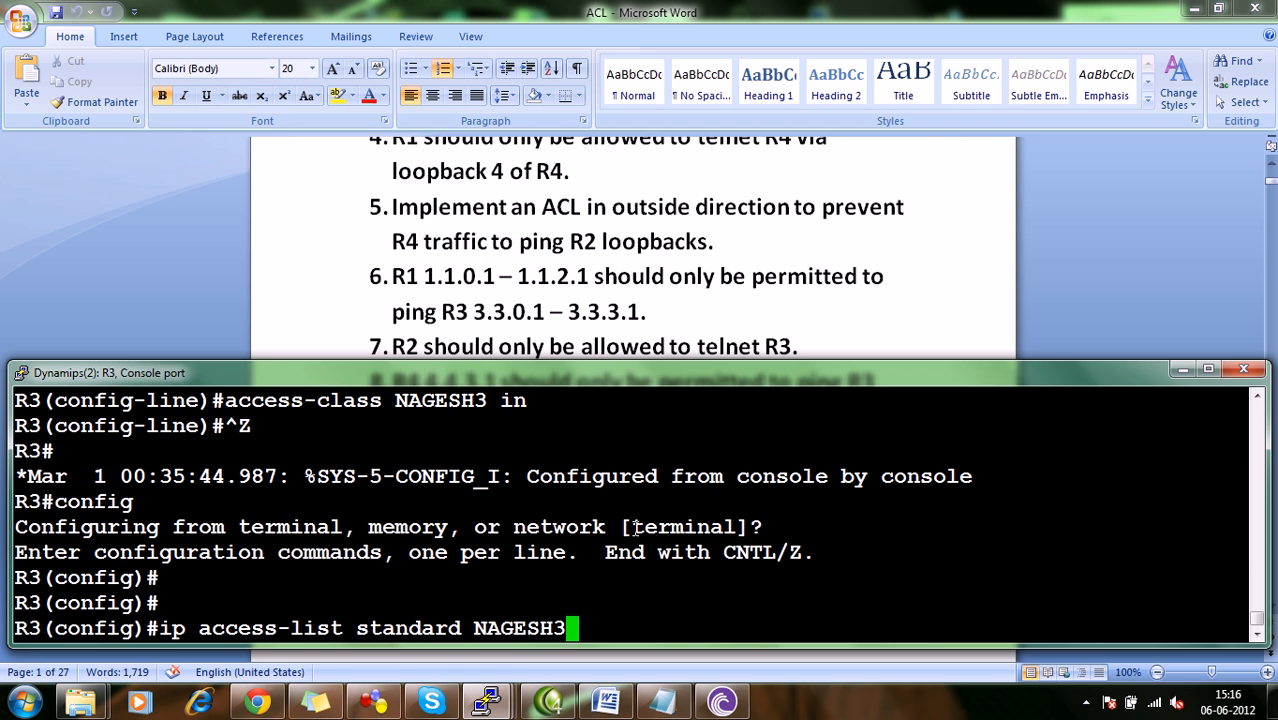
key("BackSpace")
key("BackSpace")
key("BackSpace")
key("BackSpace")
key("BackSpace")
key("BackSpace")
key("BackSpace")
key("BackSpace")
key("BackSpace")
key("BackSpace")
key("BackSpace")
key("BackSpace")
key("BackSpace")
key("BackSpace")
key("BackSpace")
key("BackSpace")
key("BackSpace")
type("e")
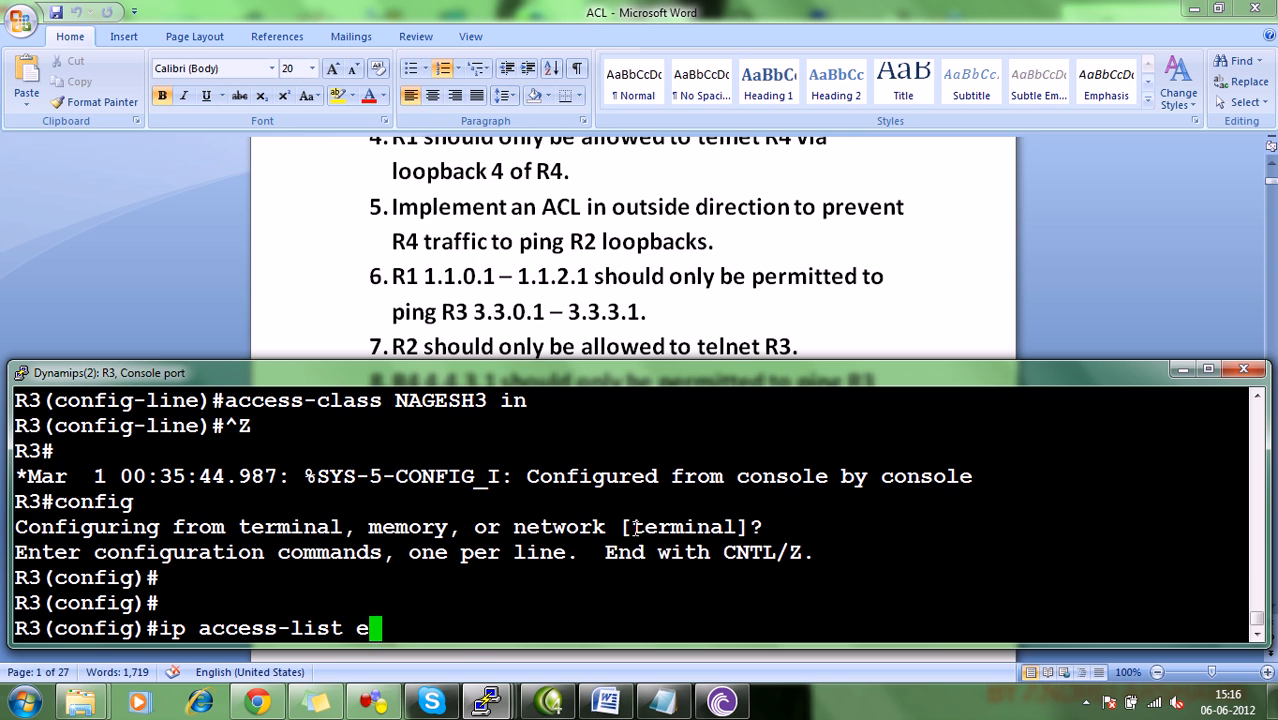
type("xtended ")
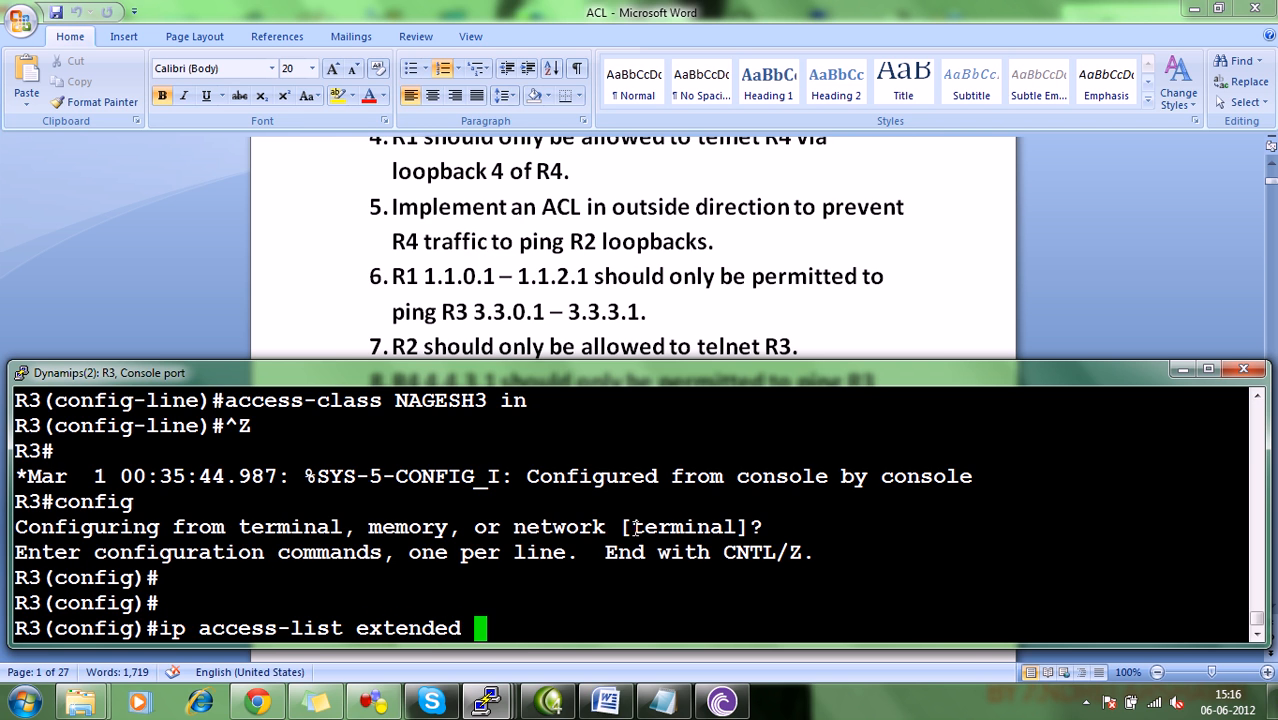
type("NAGESH4")
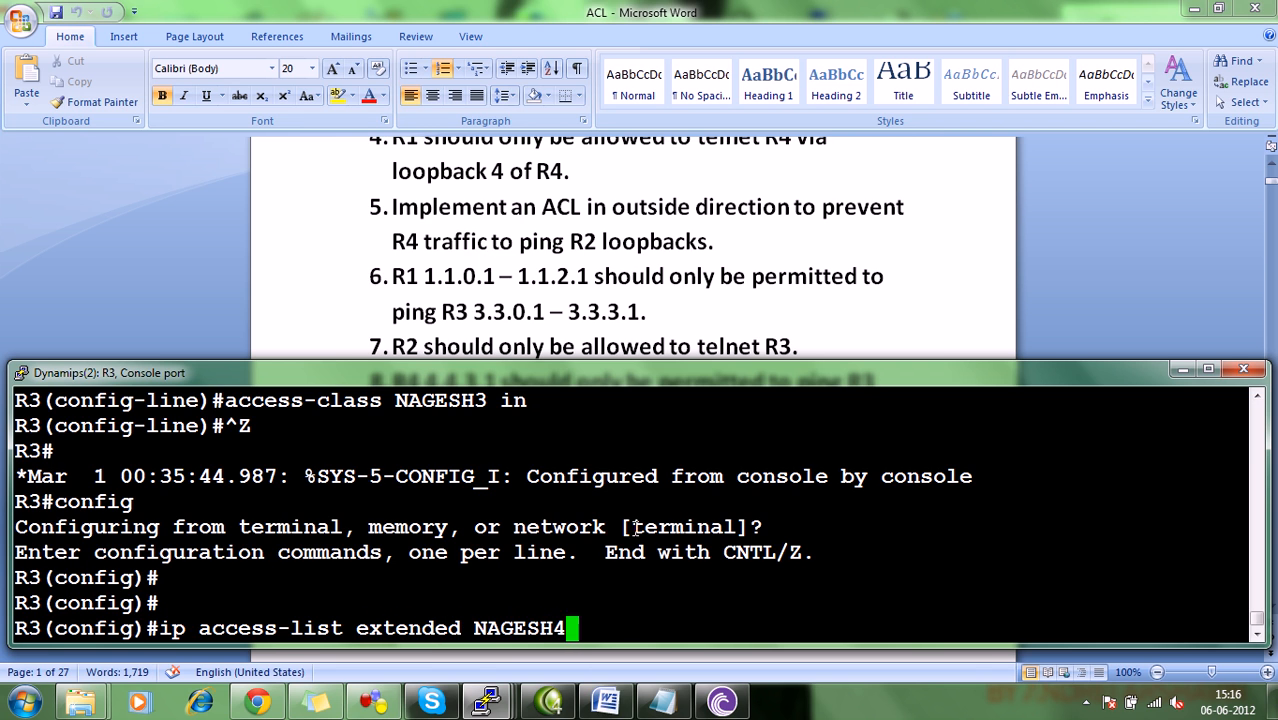
key("Return")
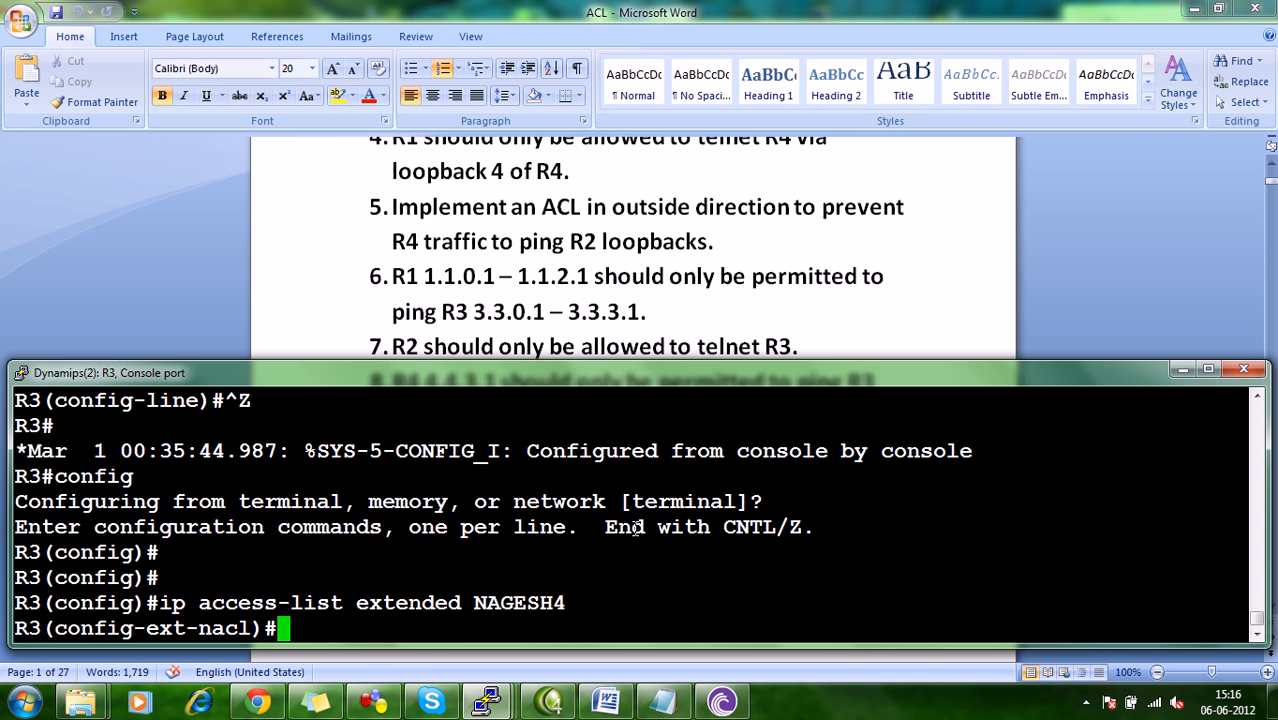
Add entry 10 to the extended access list, permitting ICMP from host 4.4.3.1 to host 3.3.3.1.
type("10 permit")
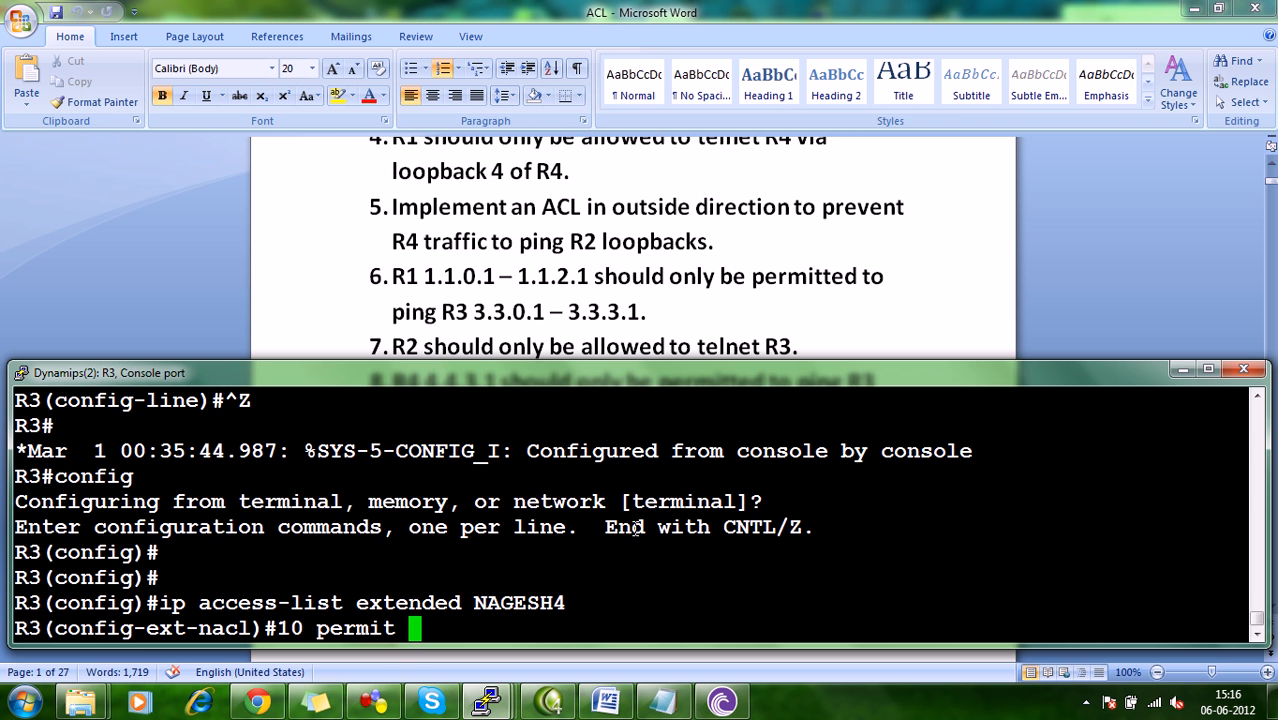
left_click_drag(634, 382, 652, 277)
type("icmp")
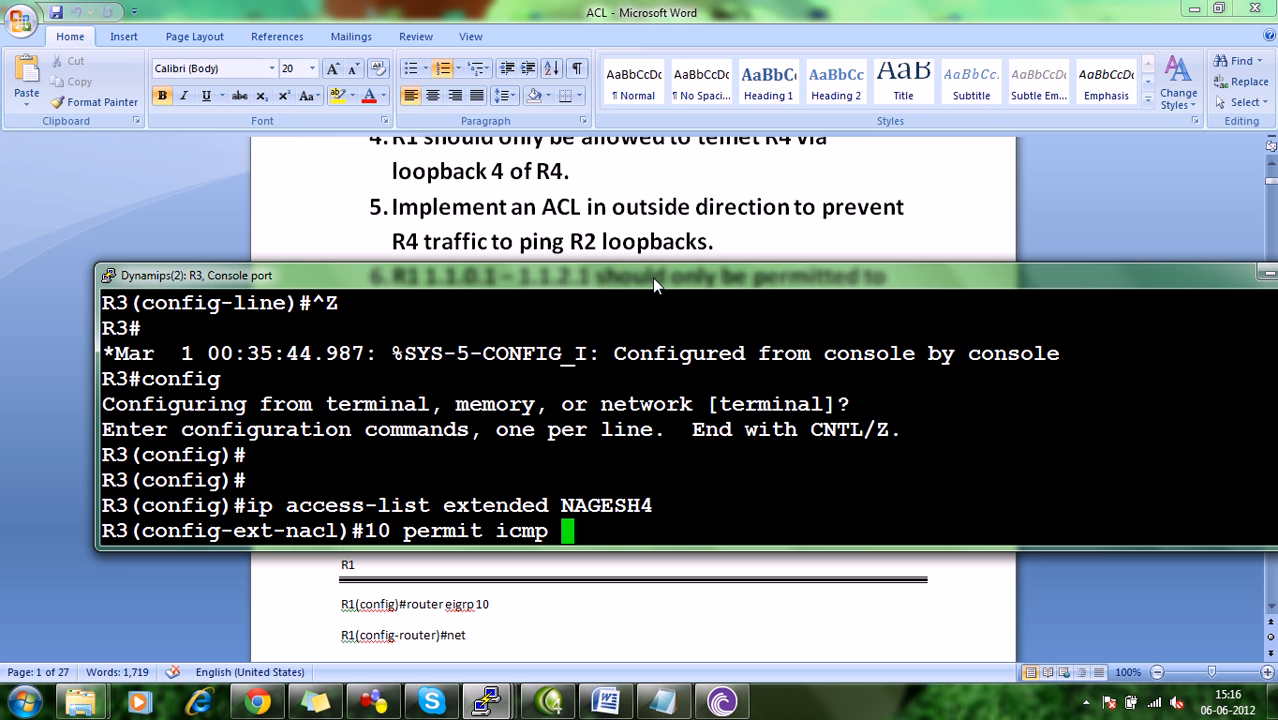
mouse_move(651, 277)
left_mouse_down()
mouse_move(659, 548)
mouse_move(660, 274)
left_mouse_up()
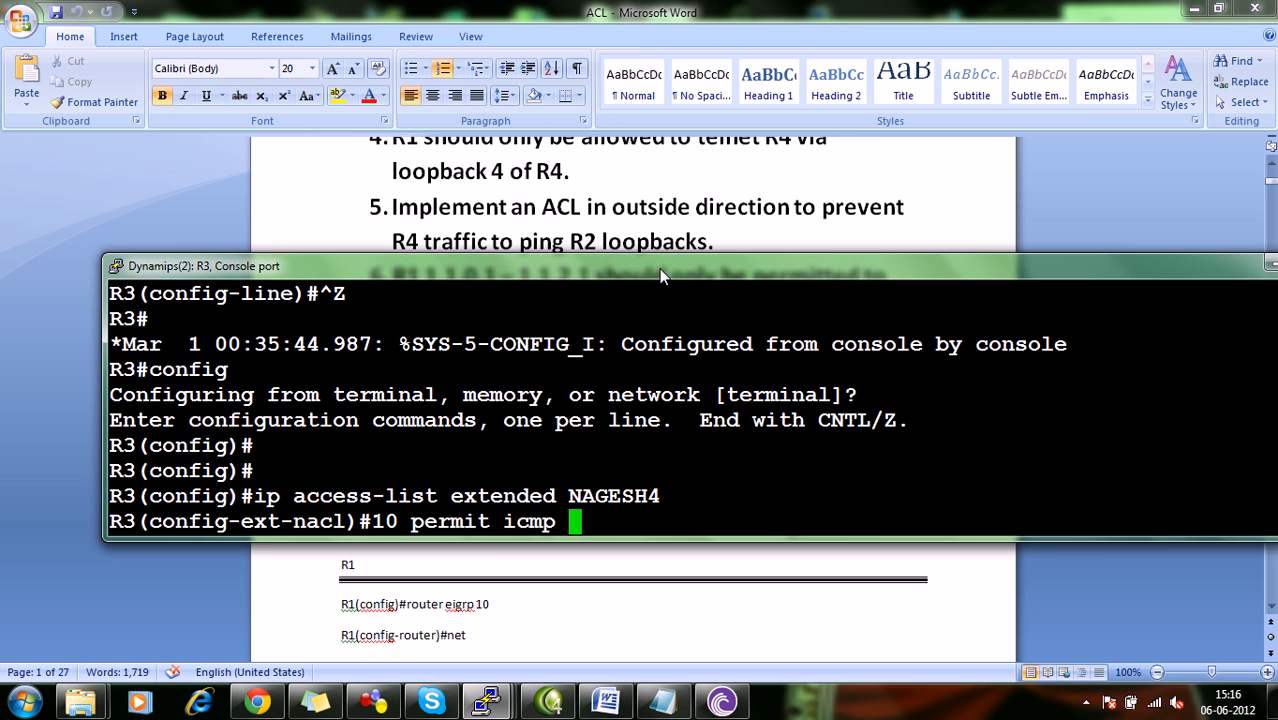
type("ho 4.4.")
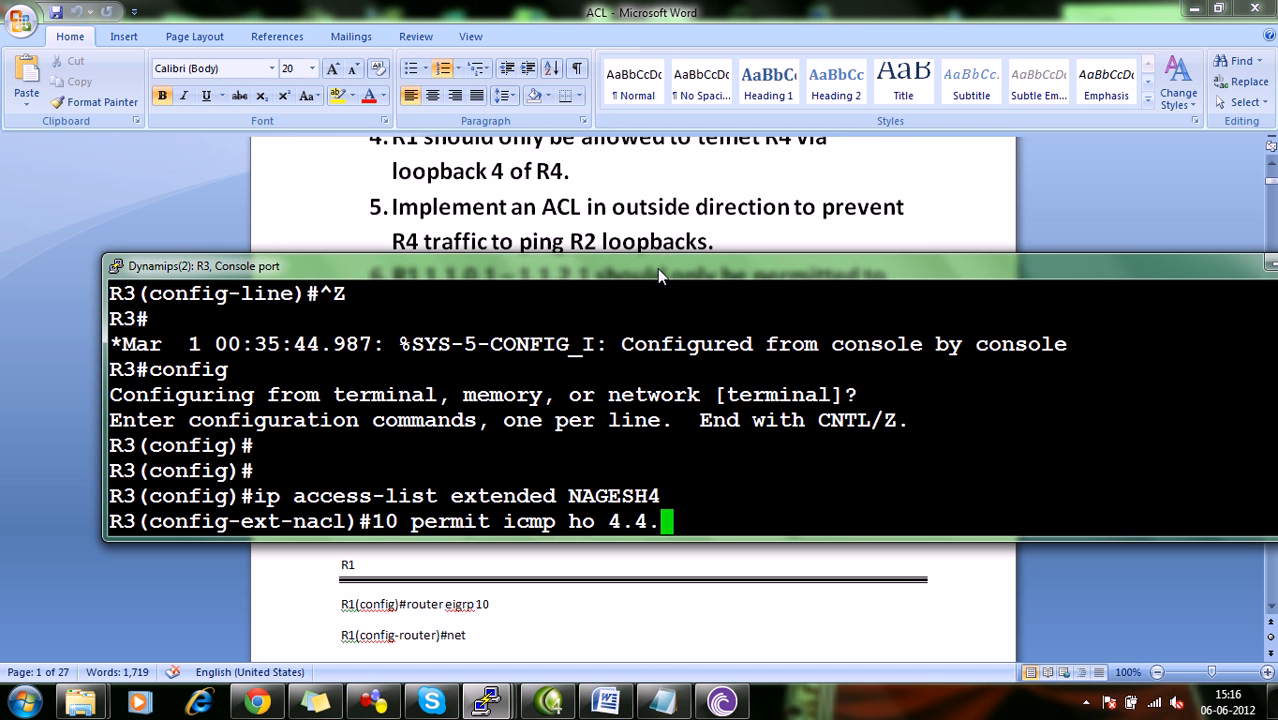
type("3.1 ho ")
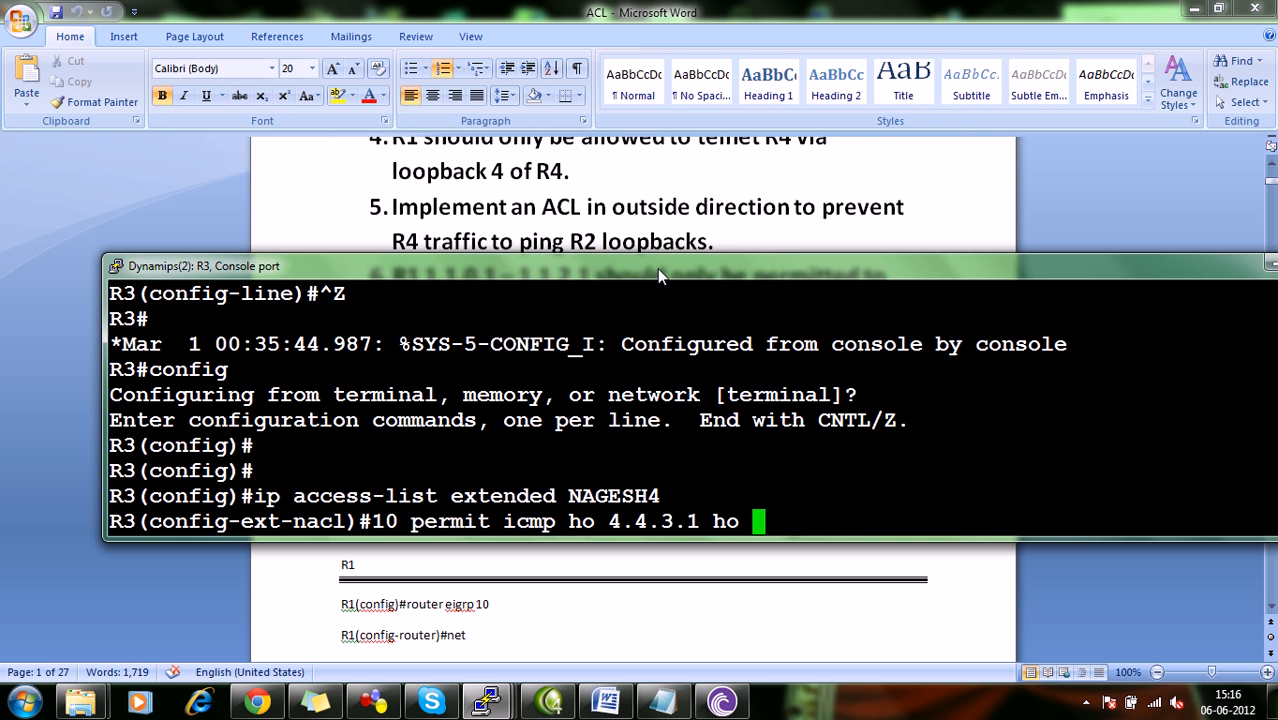
type("3.3.3.1")
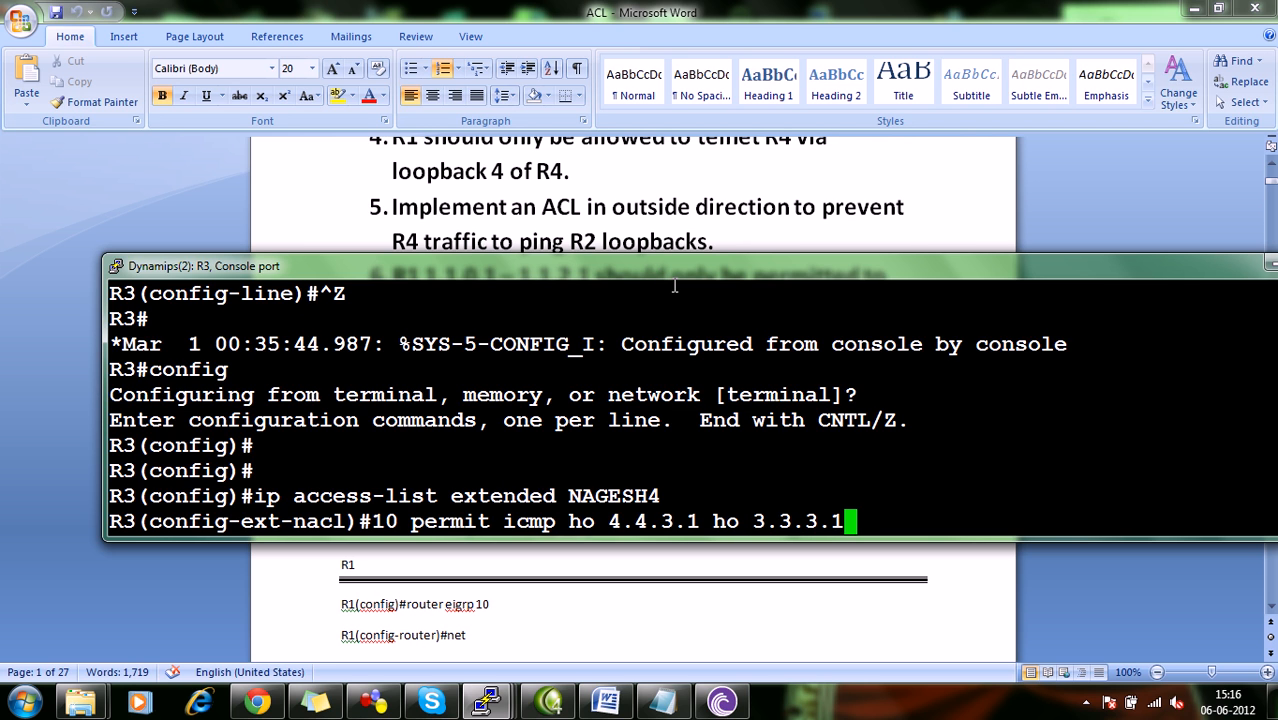
key("Return")
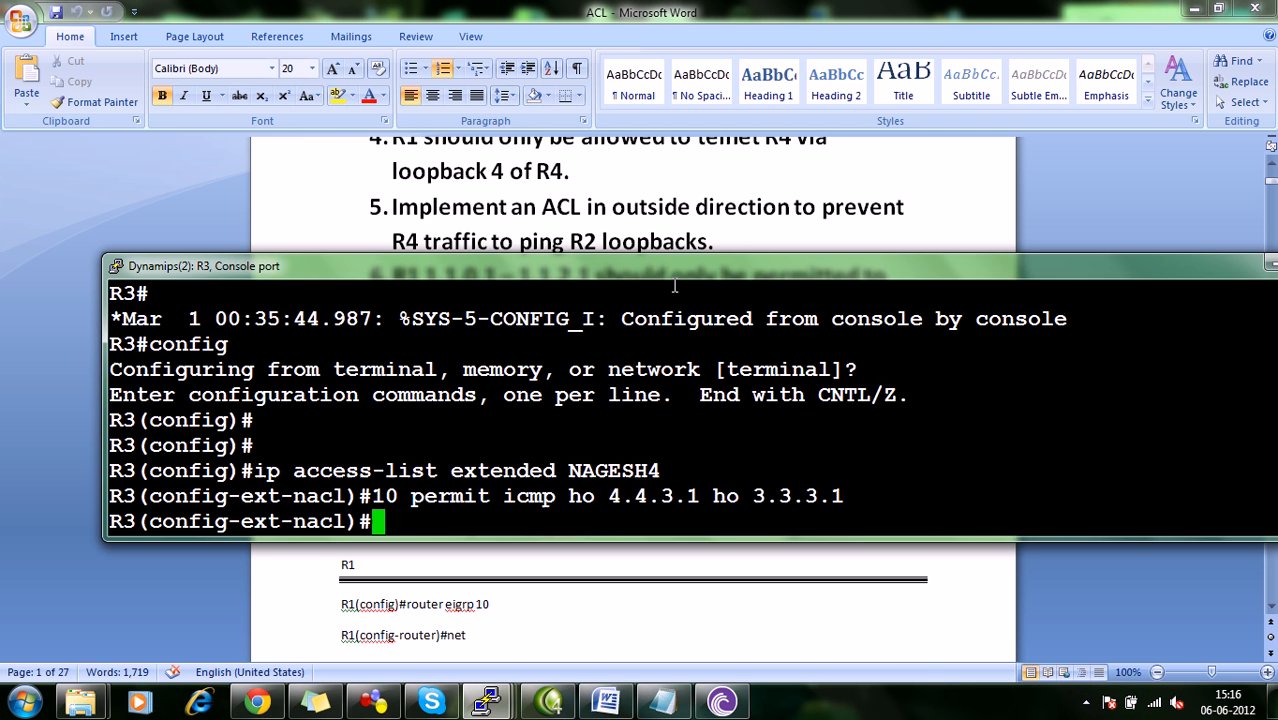
Add entry 20 to the extended access list, denying ICMP from 4.4.0.0 with wildcard 0.0.255.255 to host 3.3.3.1.
type("20 ")
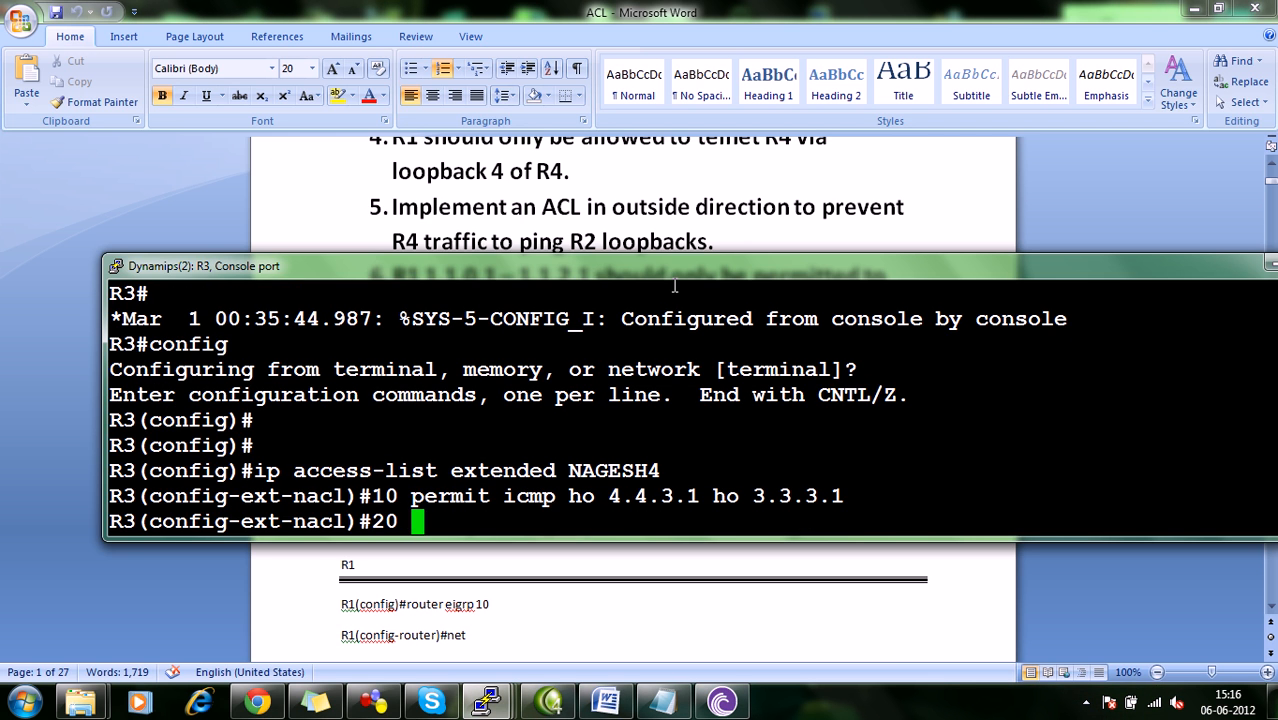
type("deny icmp ")
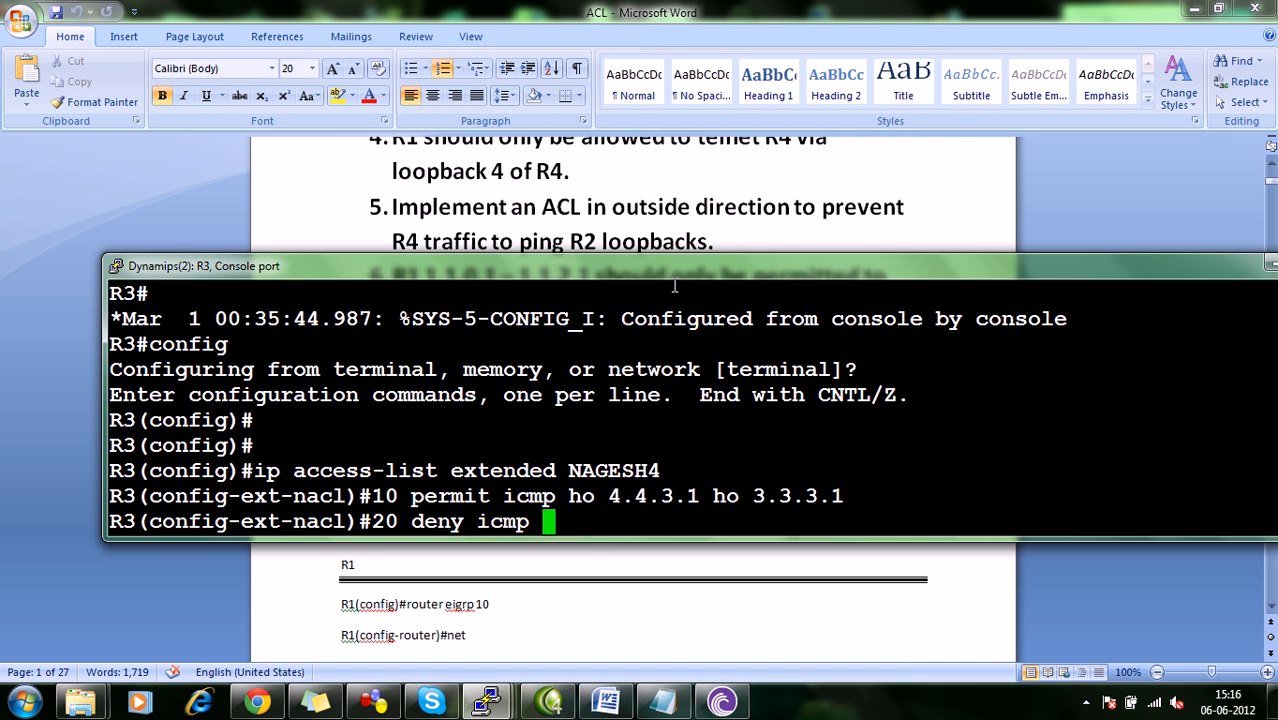
type("4.4.0.0 0.0.")
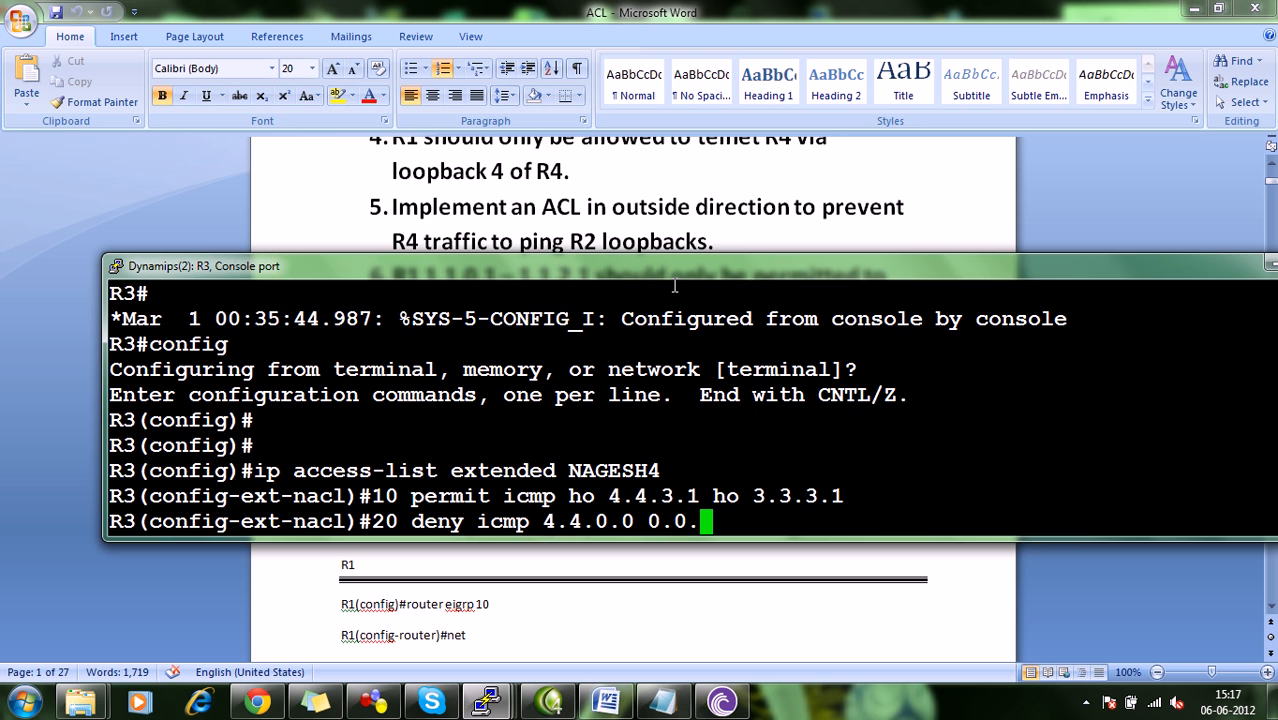
type("255.255 ")
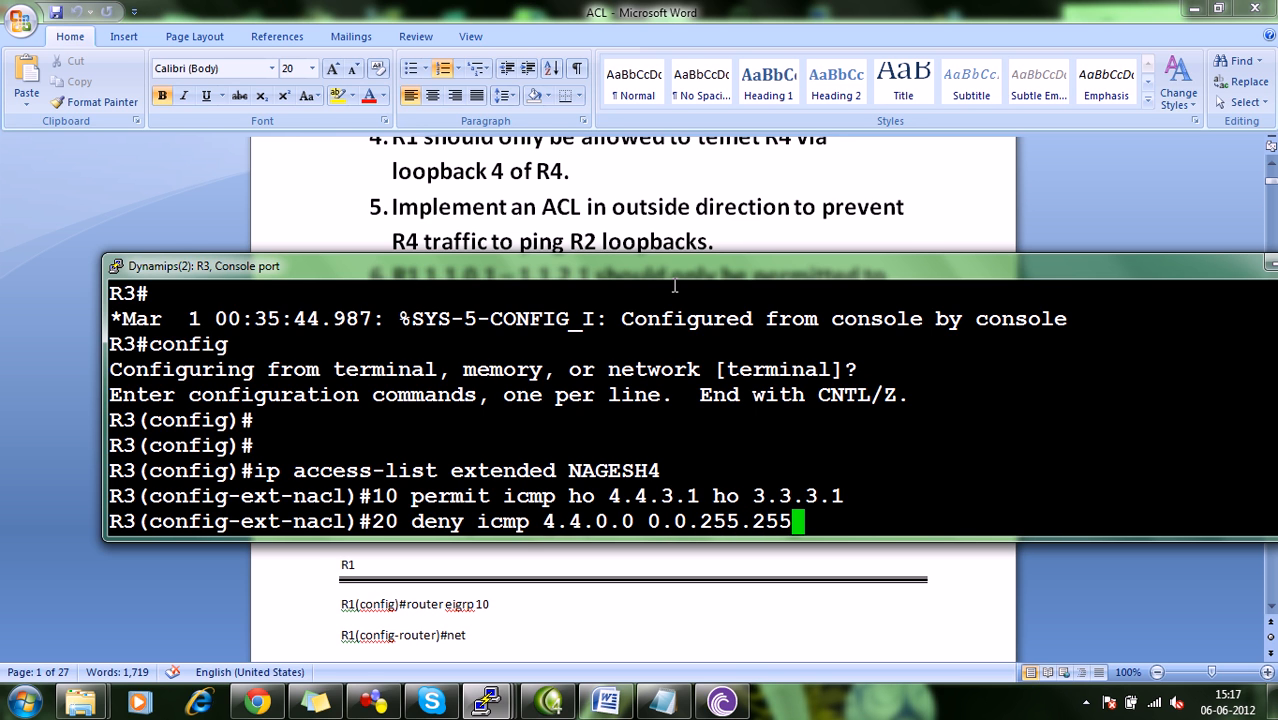
type("ho 3.3.3.3")
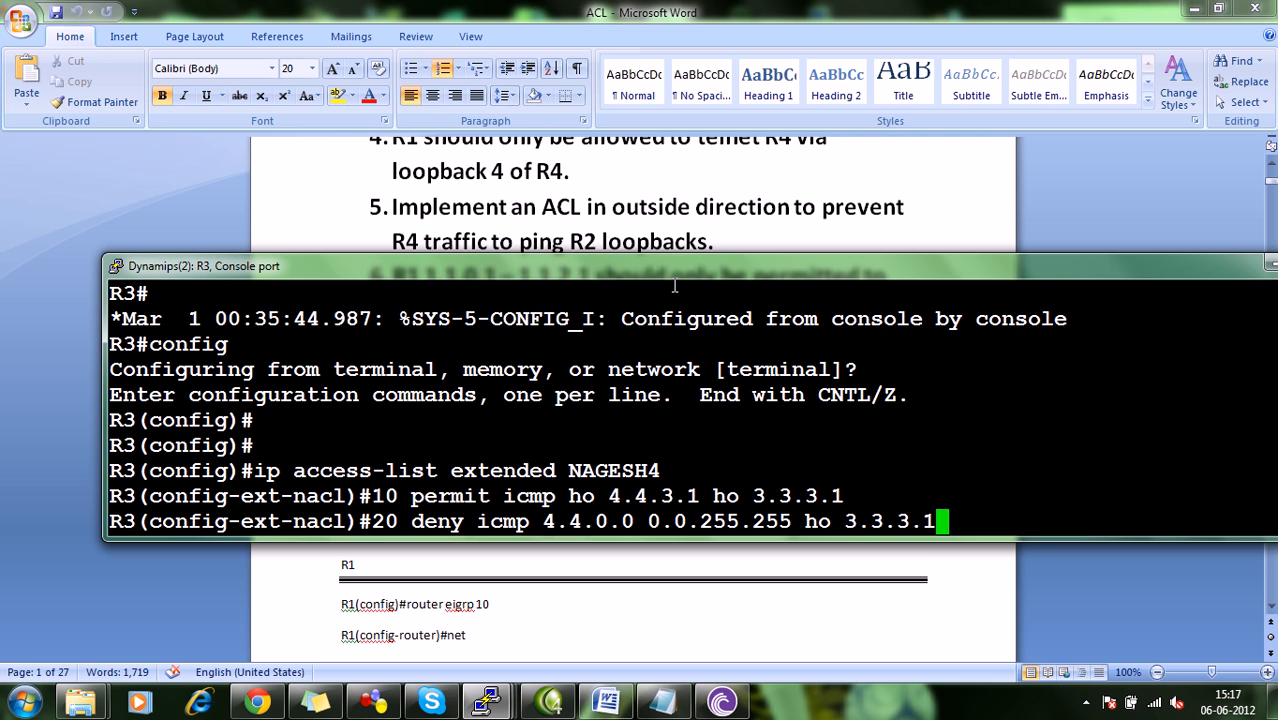
key("Return")
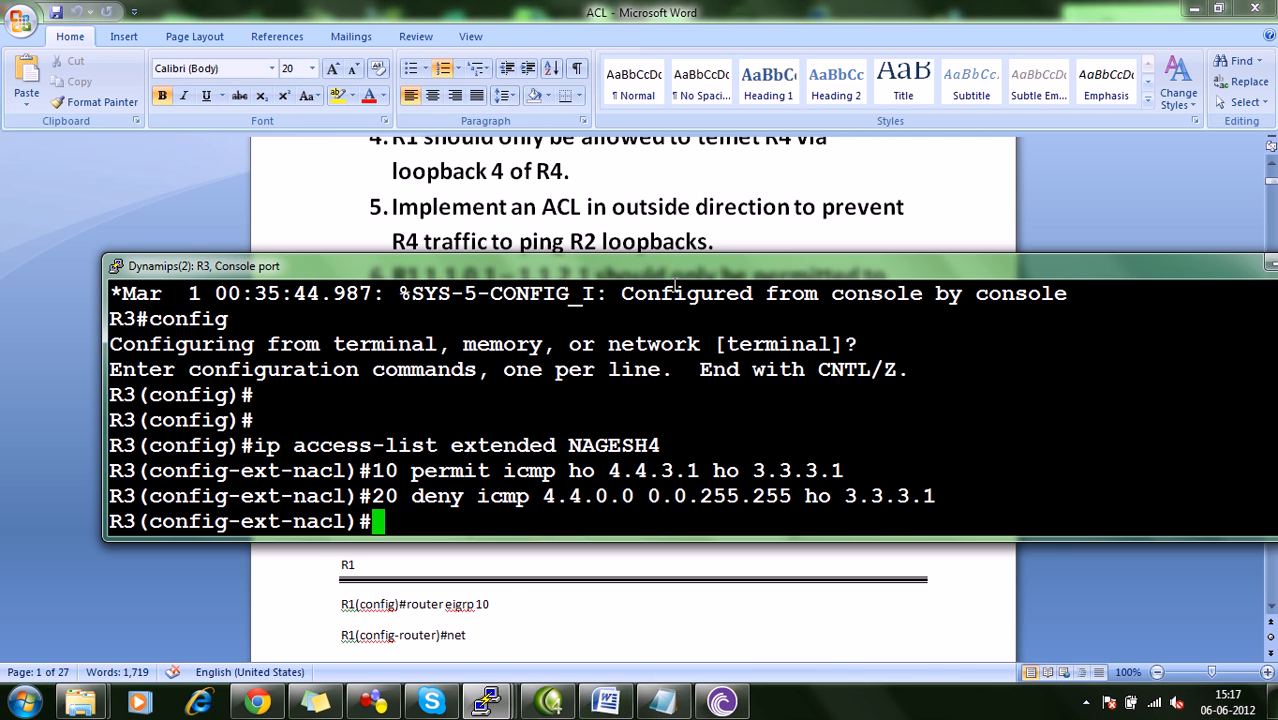
Leave configuration mode on R3 and display its access lists to review the entries of the new extended list.
key("ctrl+z")
type("sh acc")
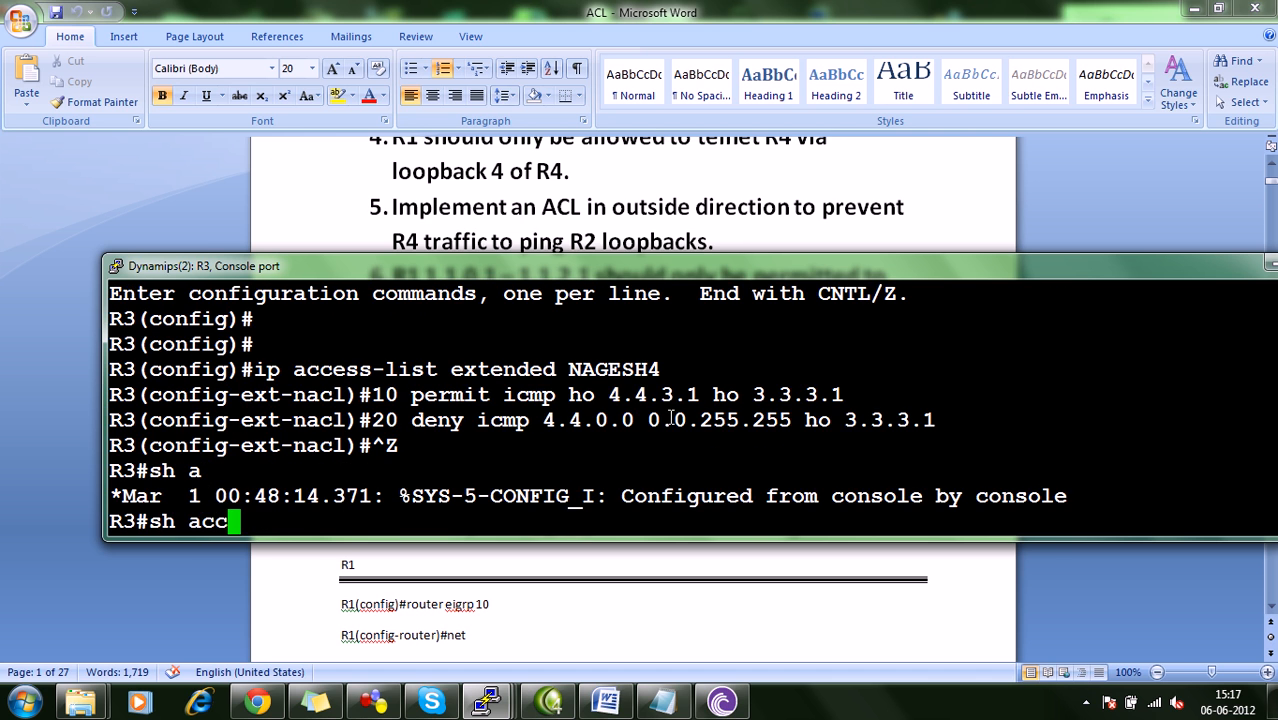
type("ess-")
key("Tab")
key("Tab")
type("lsit")
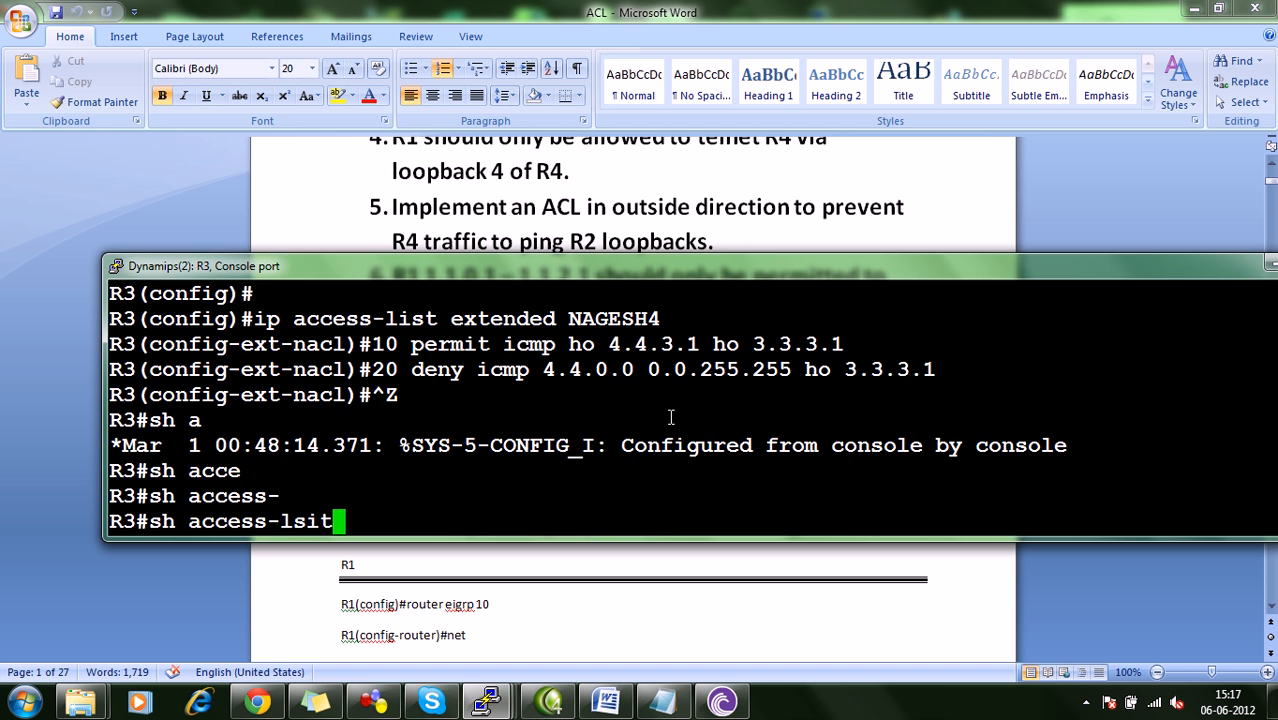
key("Return")
key("Up")
key("BackSpace")
key("BackSpace")
key("BackSpace")
type("ist")
key("Return")
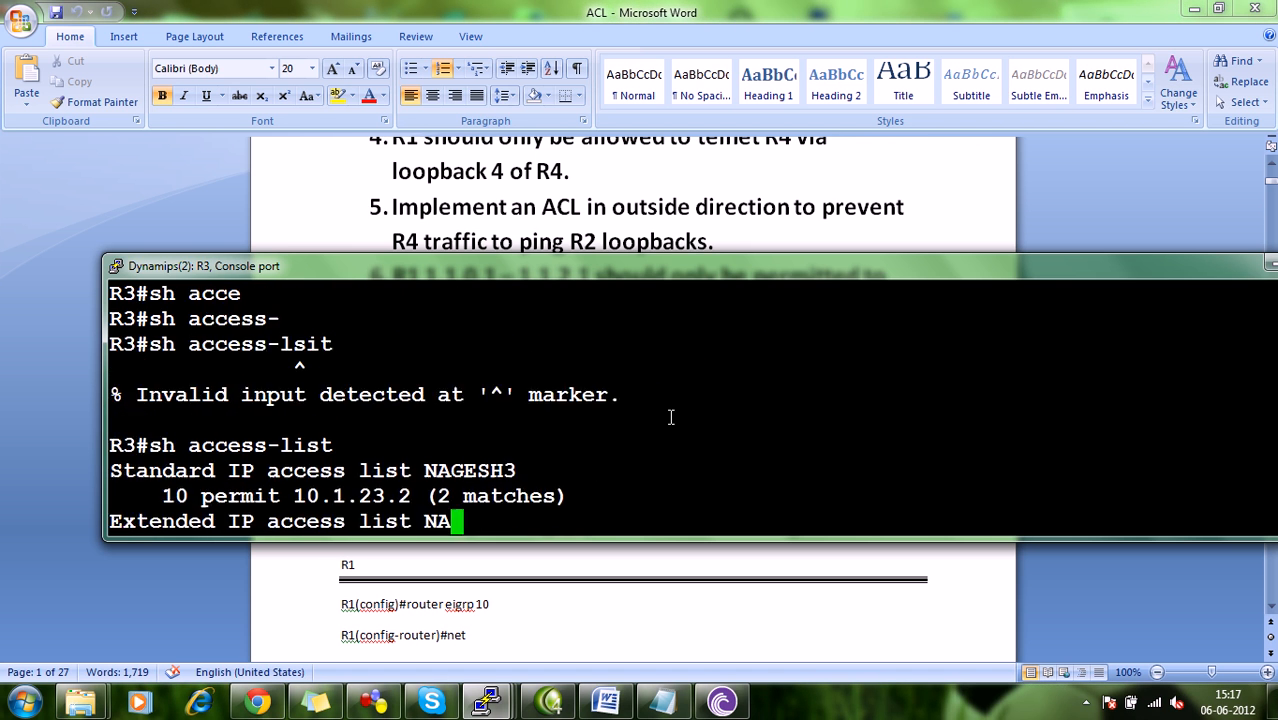
left_click_drag(515, 445, 130, 447)
left_click(165, 451)
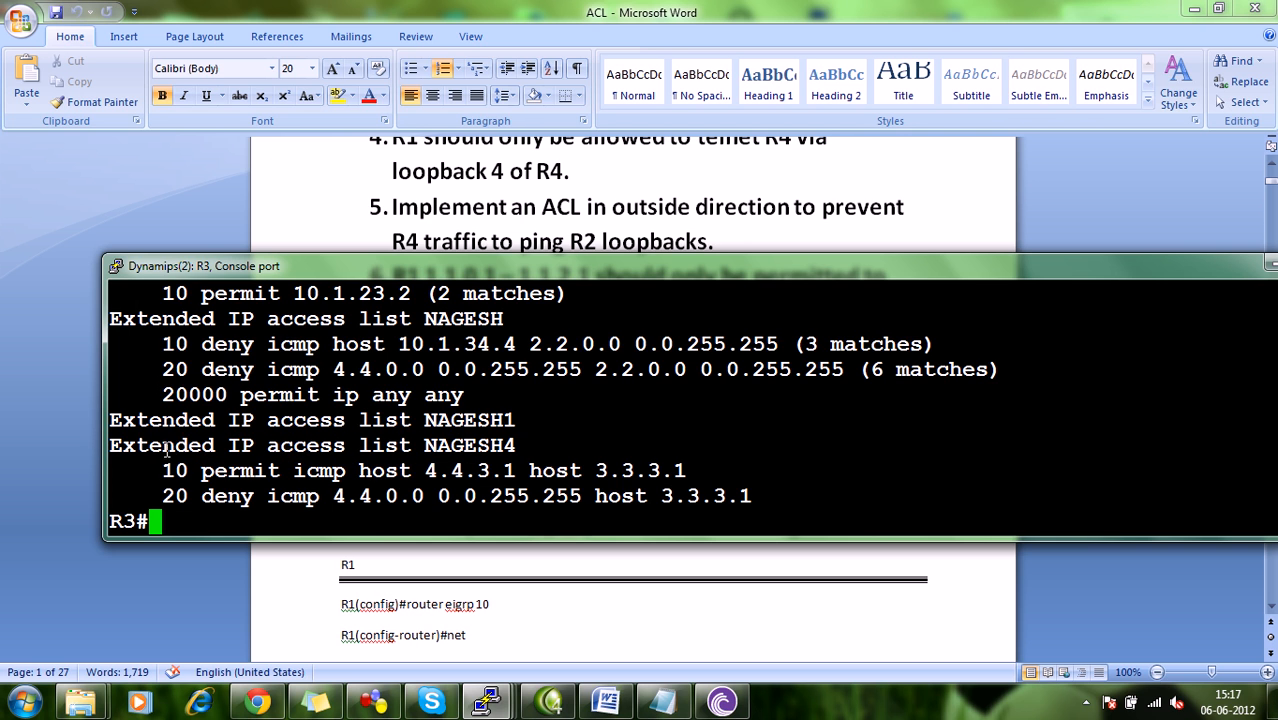
Reopen the extended access list ending in 4 in R3's configuration mode and add entry 200000 permitting IP from any to any.
type("config")
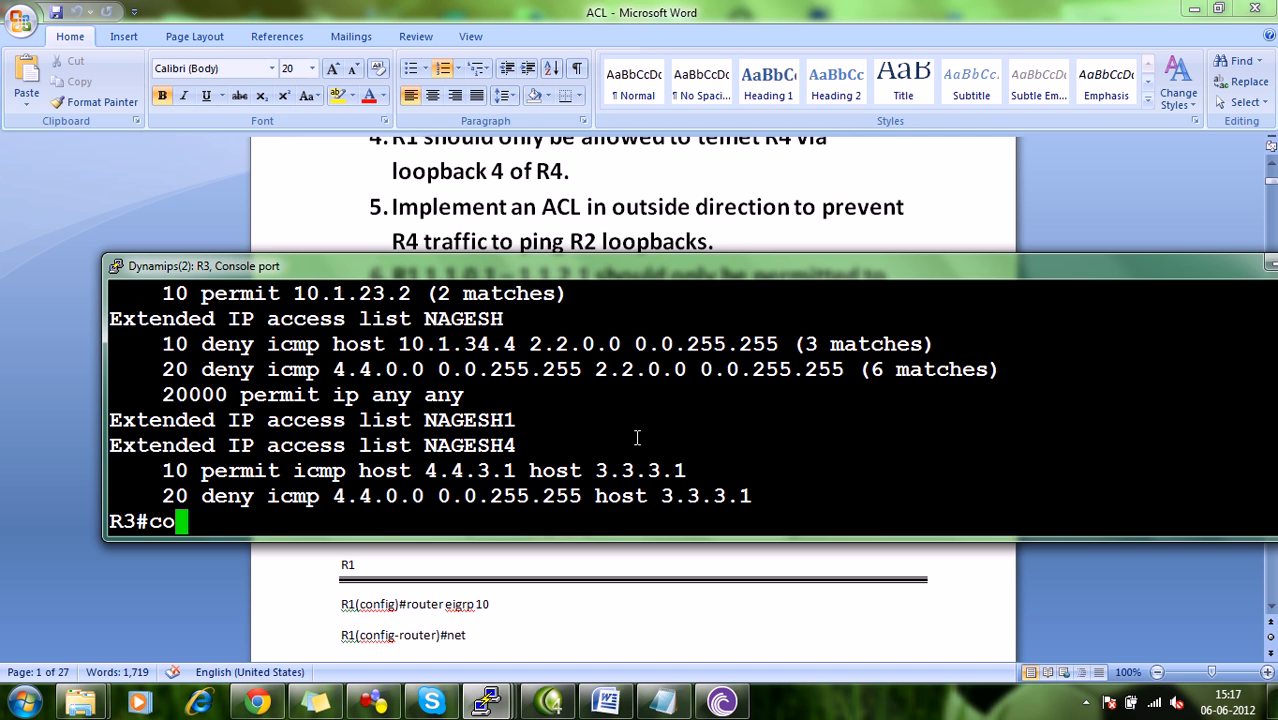
key("Return")
key("Return")
key("Return")
key("Up")
key("Up")
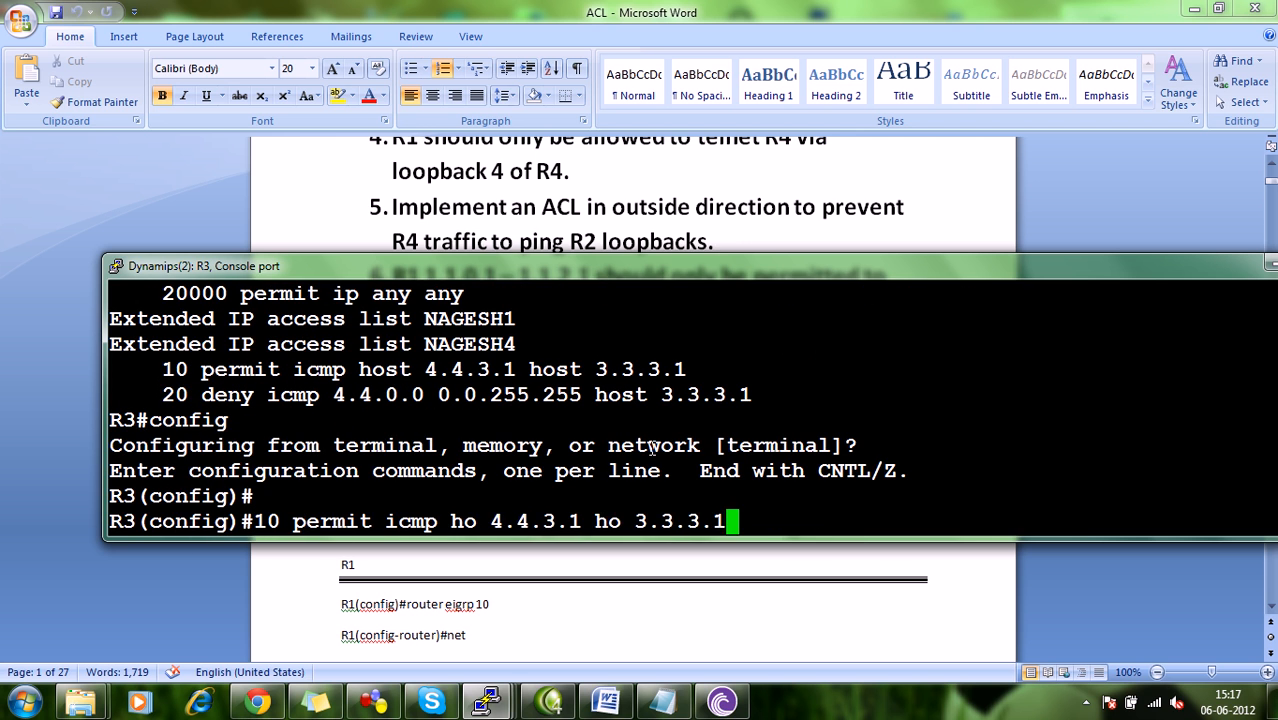
key("Return")
type("200000")
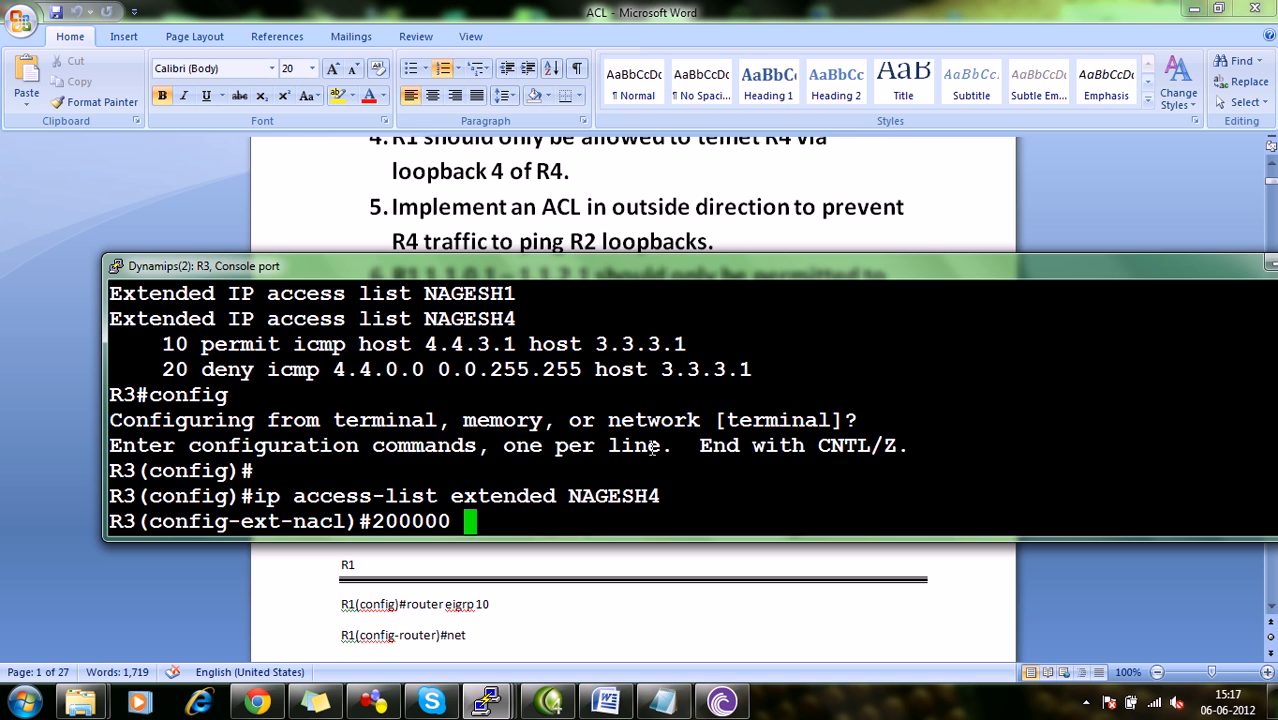
type(" permit ")
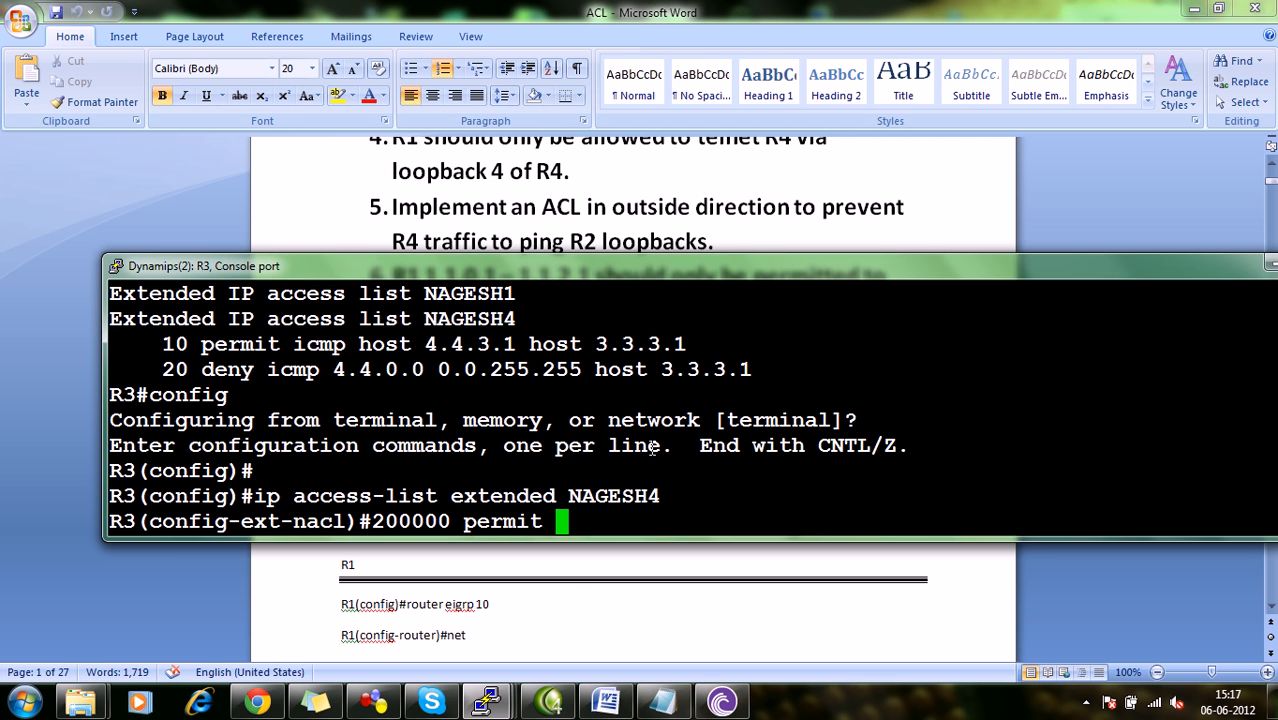
type("ip any any")
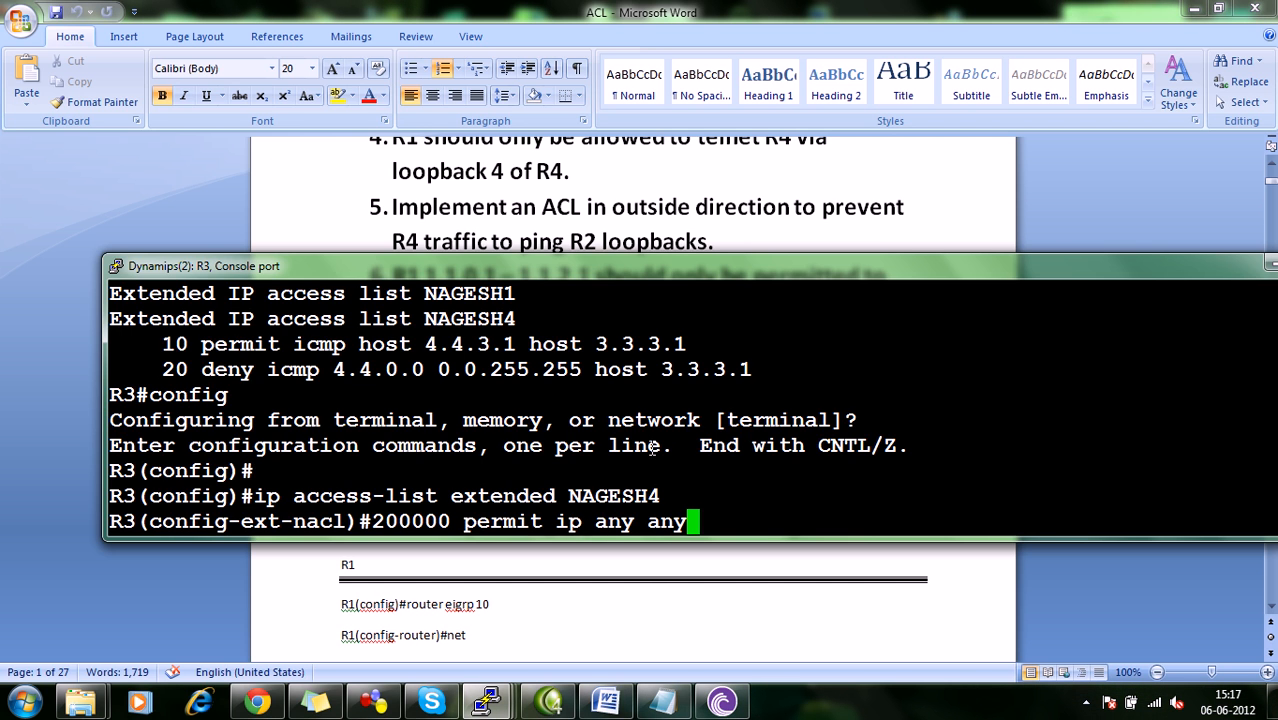
key("Return")
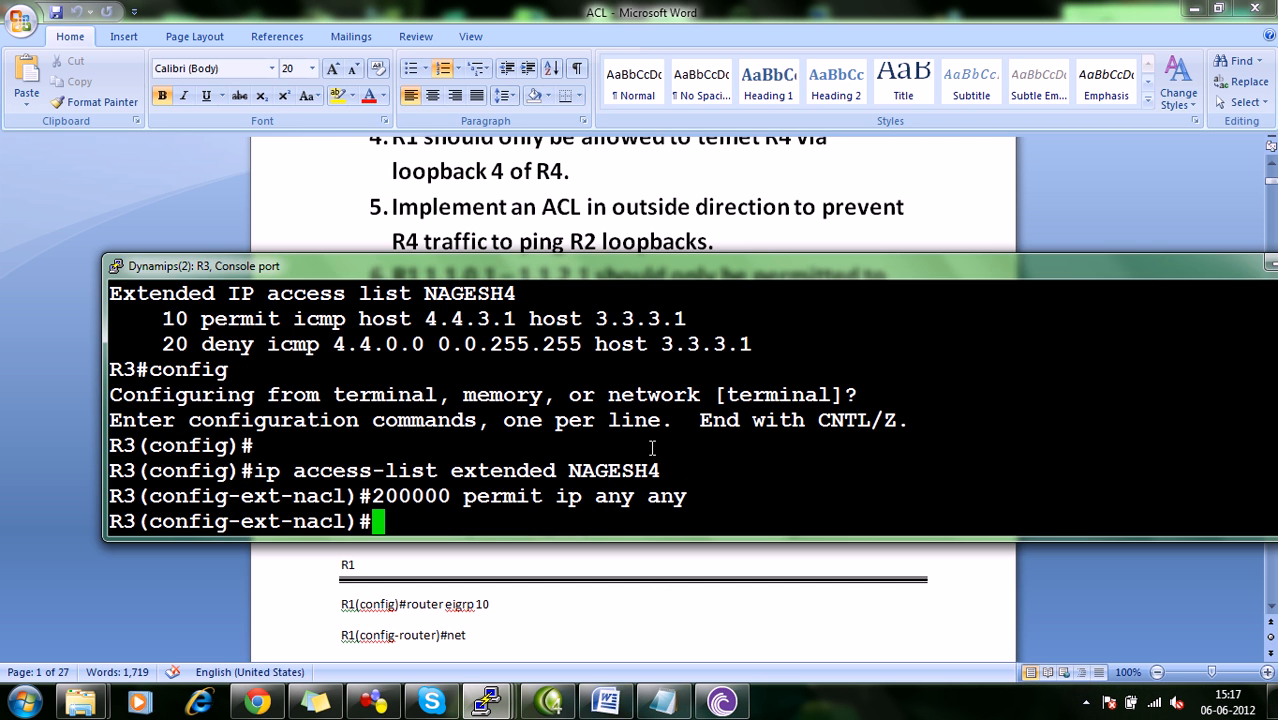
Check R3's link to R4 in the GNS3 topology, apply the new extended access list inbound on R3's f0/0, and exit configuration mode.
type("int")
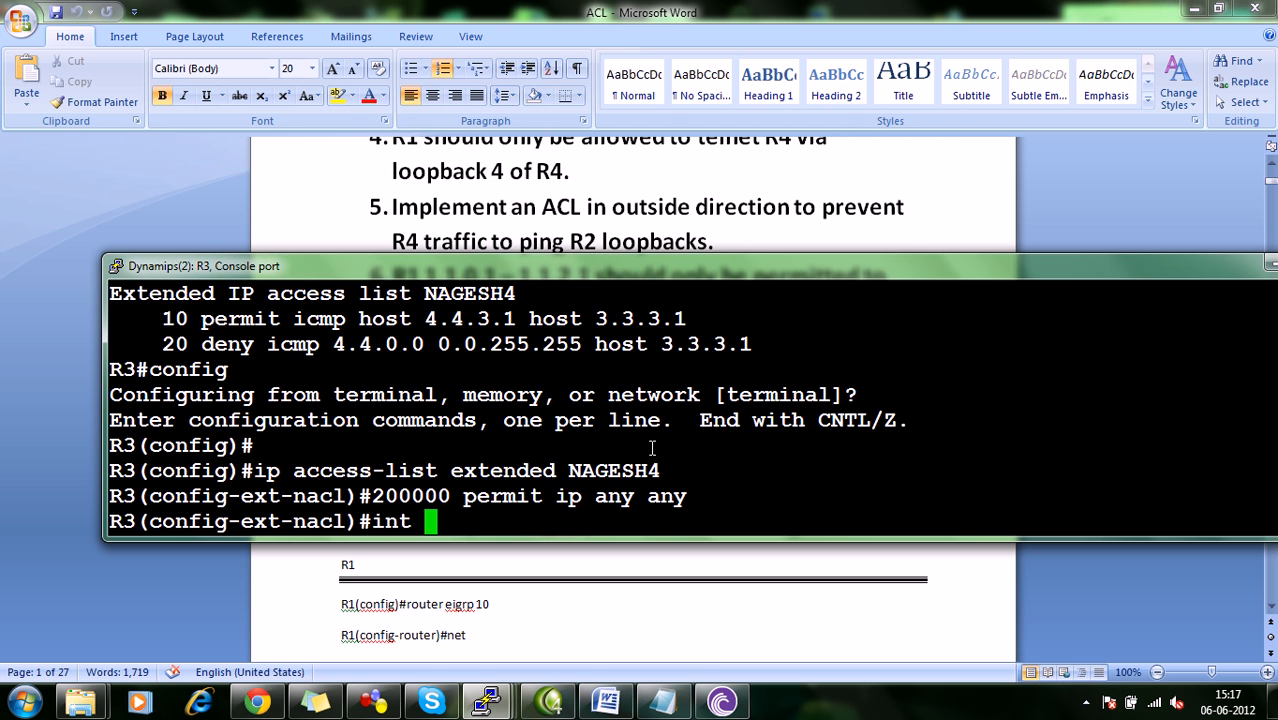
left_click(373, 700)
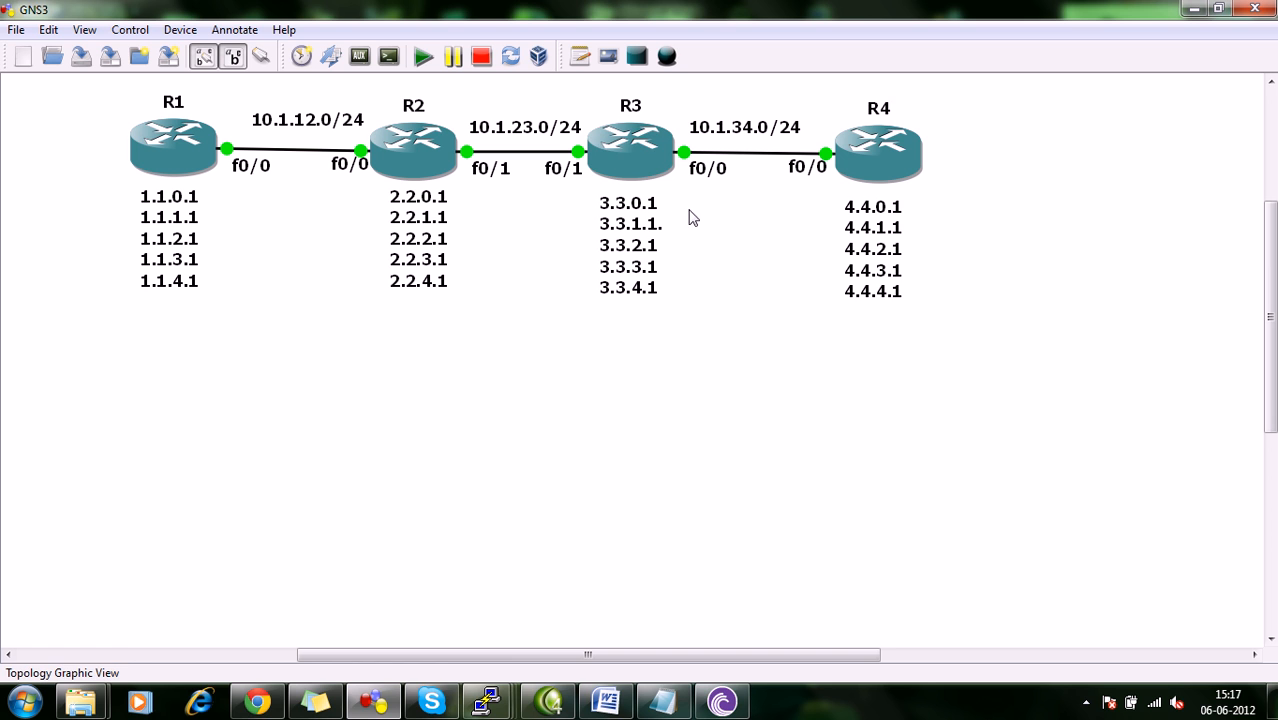
mouse_move(487, 700)
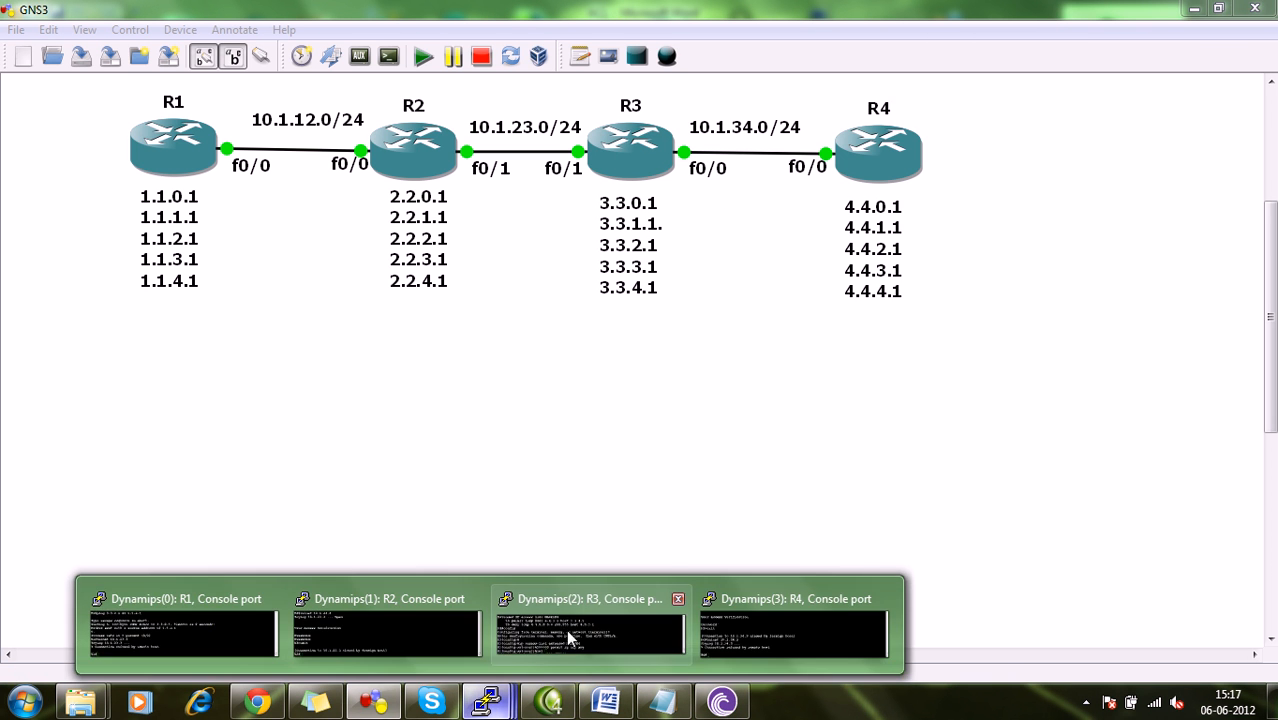
left_click(585, 628)
type("int f0/0")
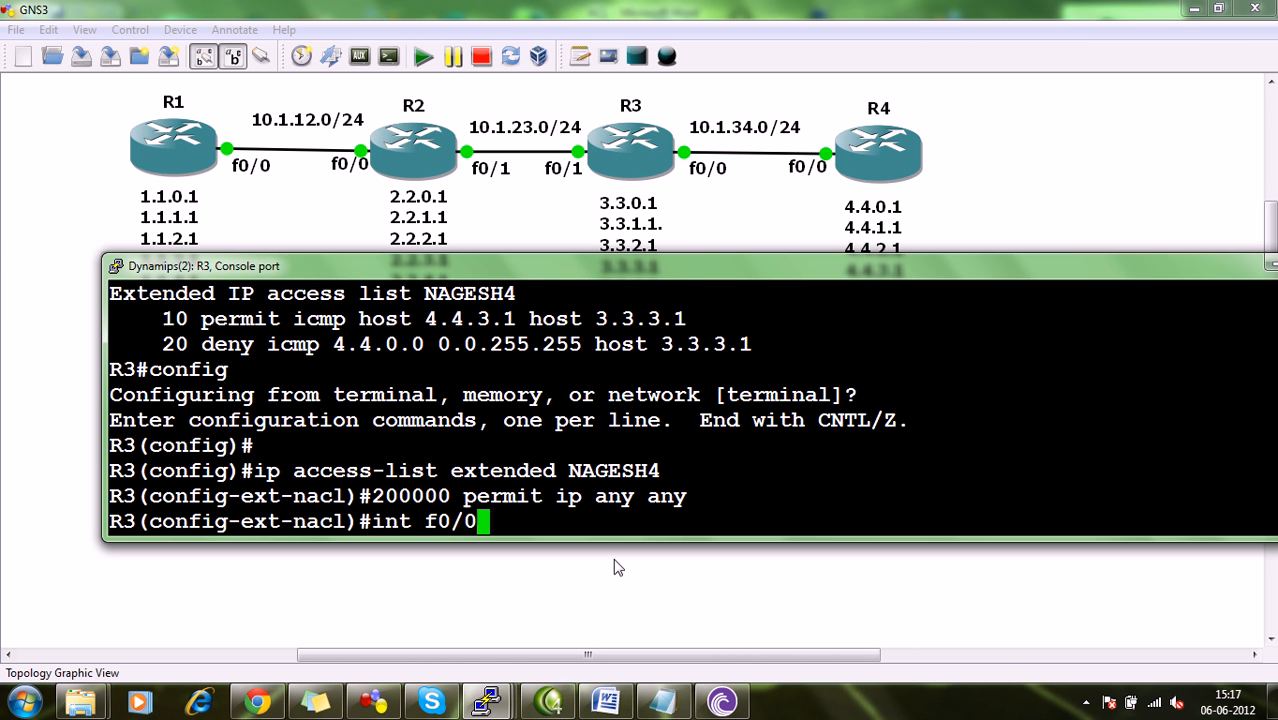
key("Return")
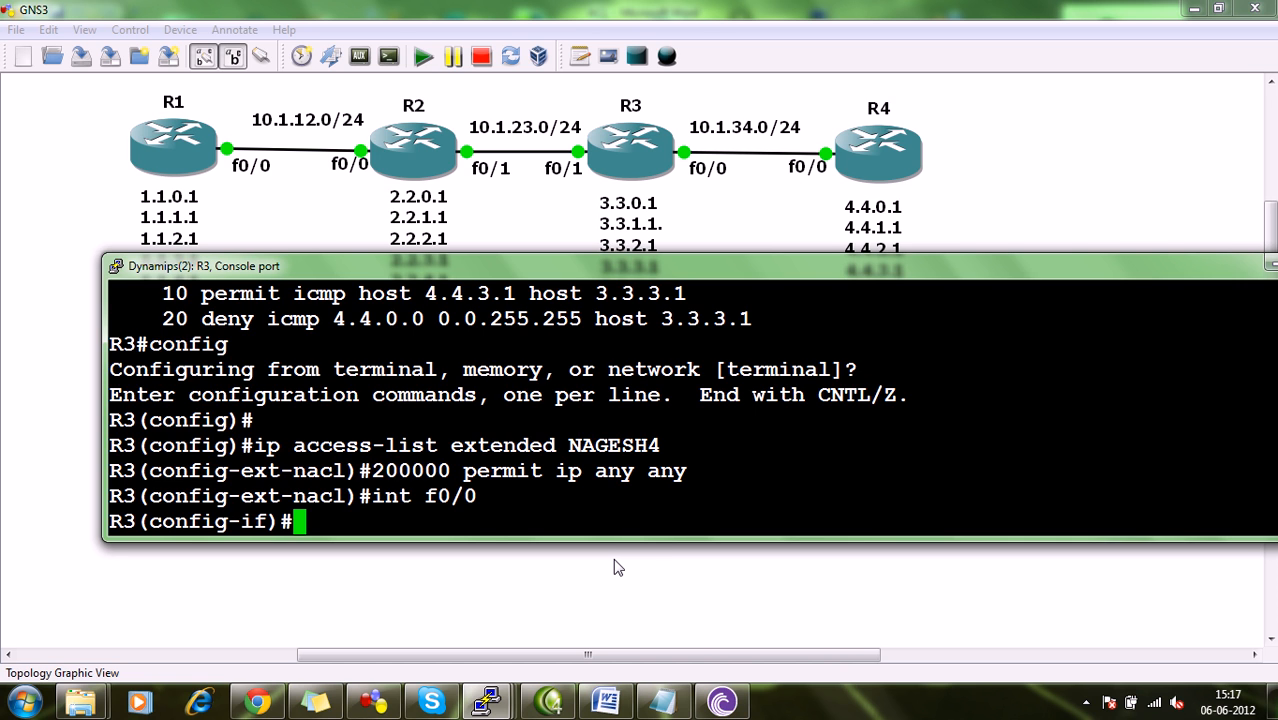
type("ip a")
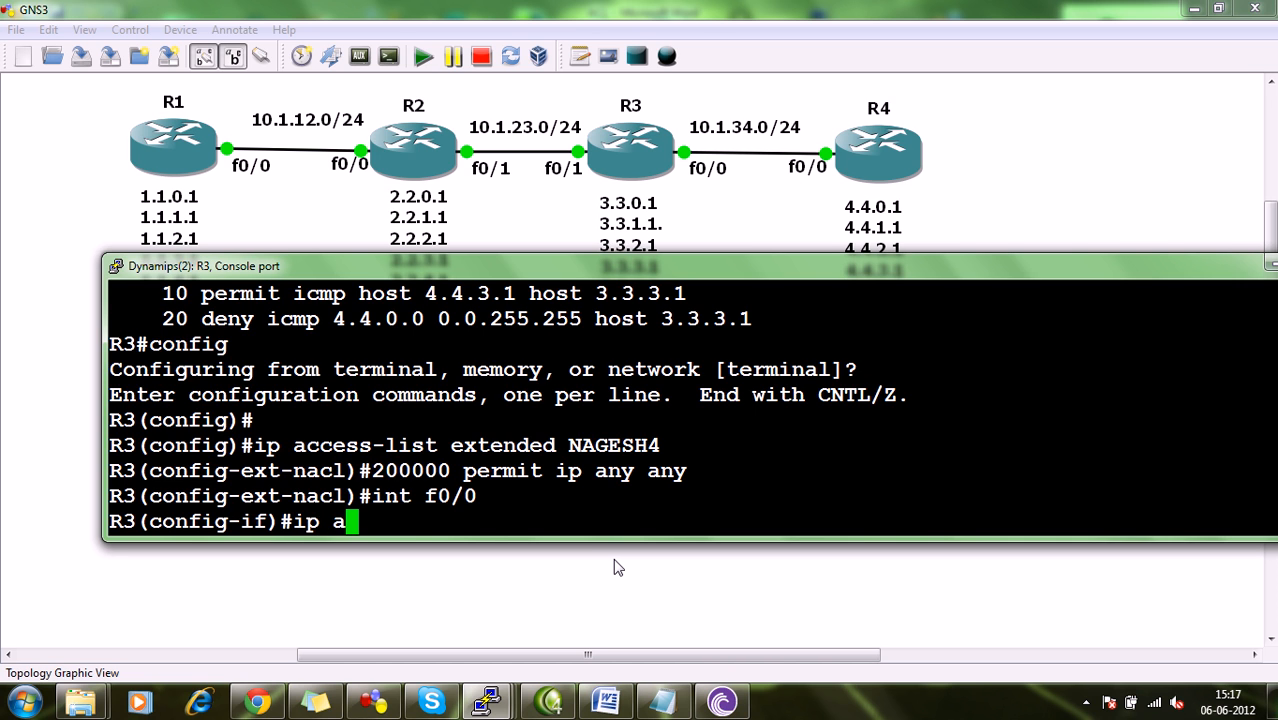
type("ccess-grou")
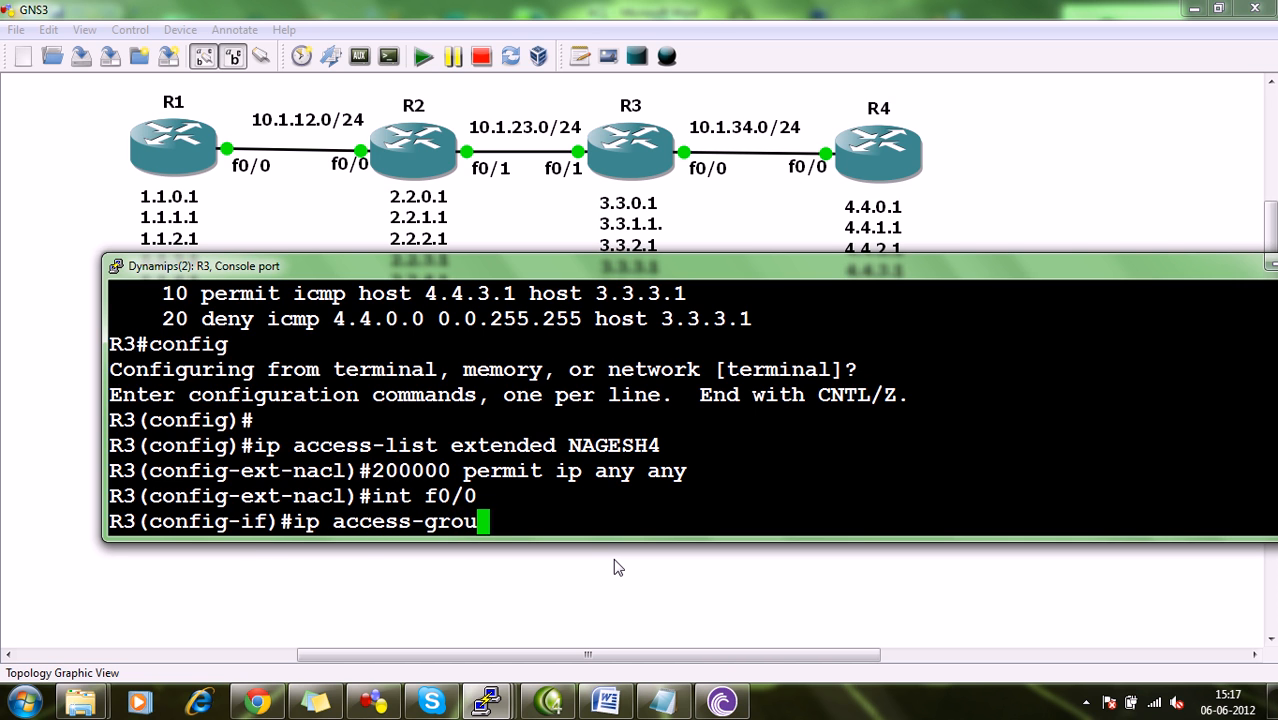
type("p NAGE")
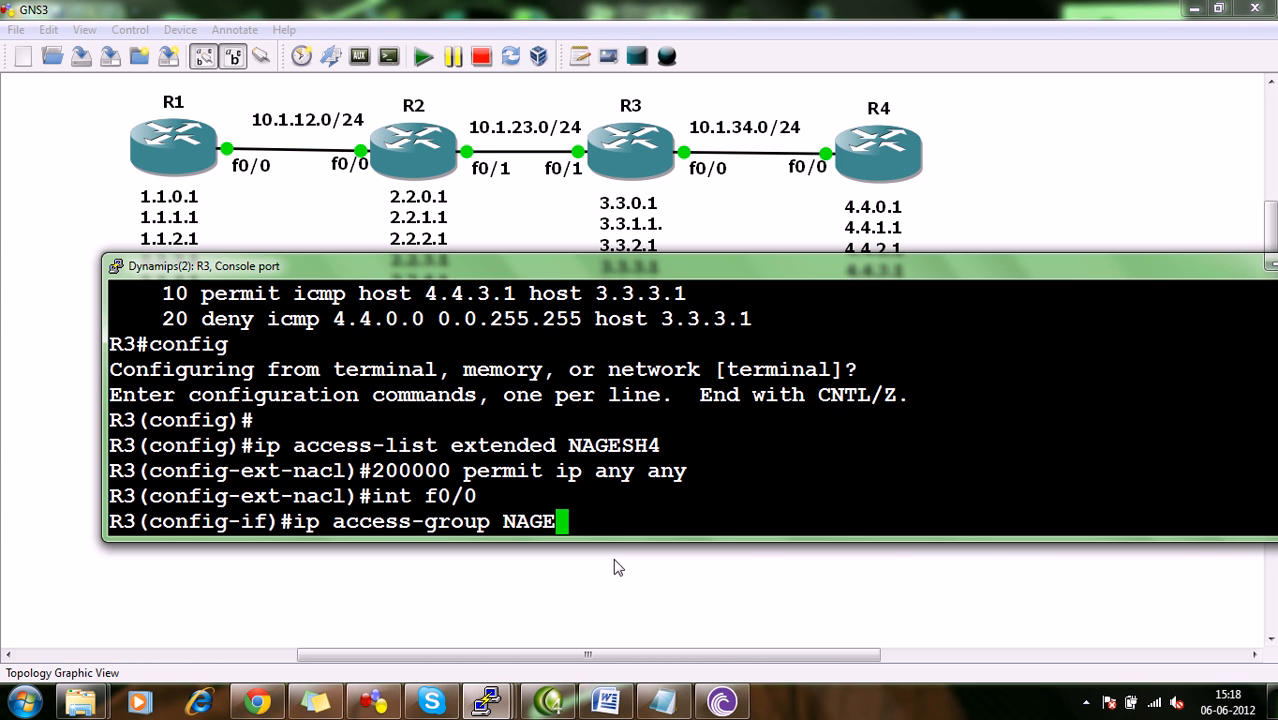
type("SH4 in")
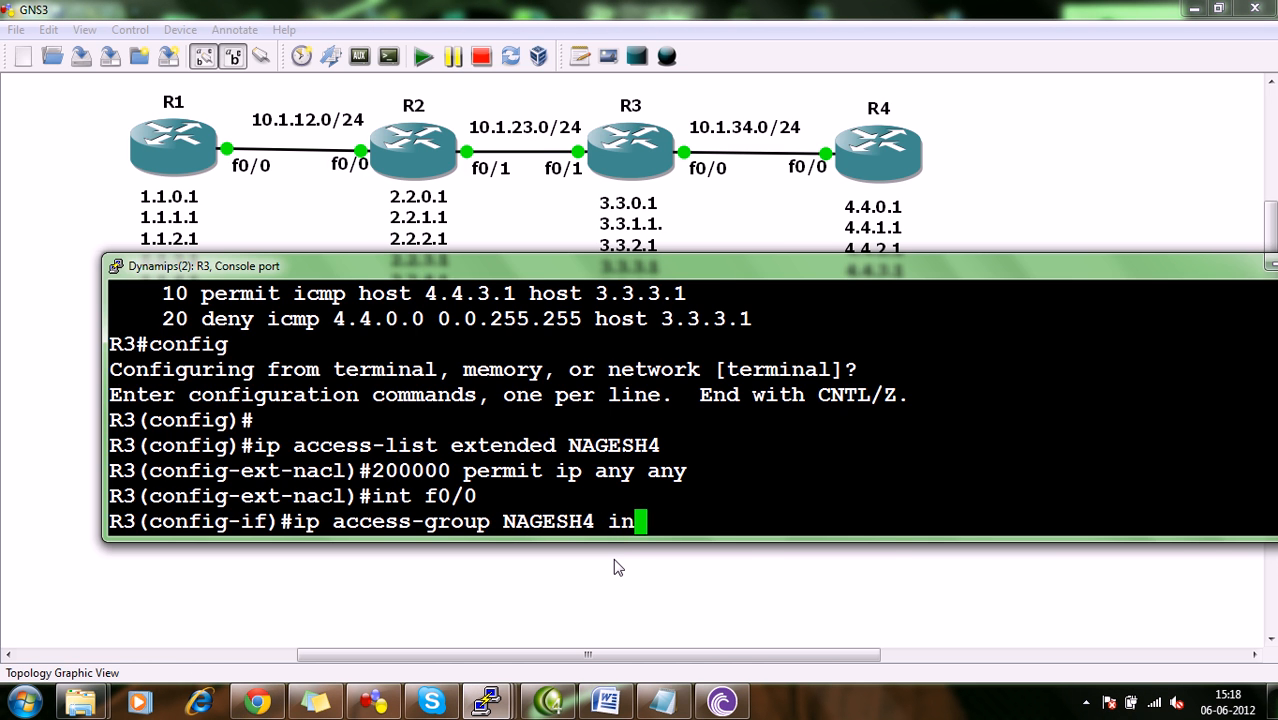
key("Return")
key("ctrl+z")
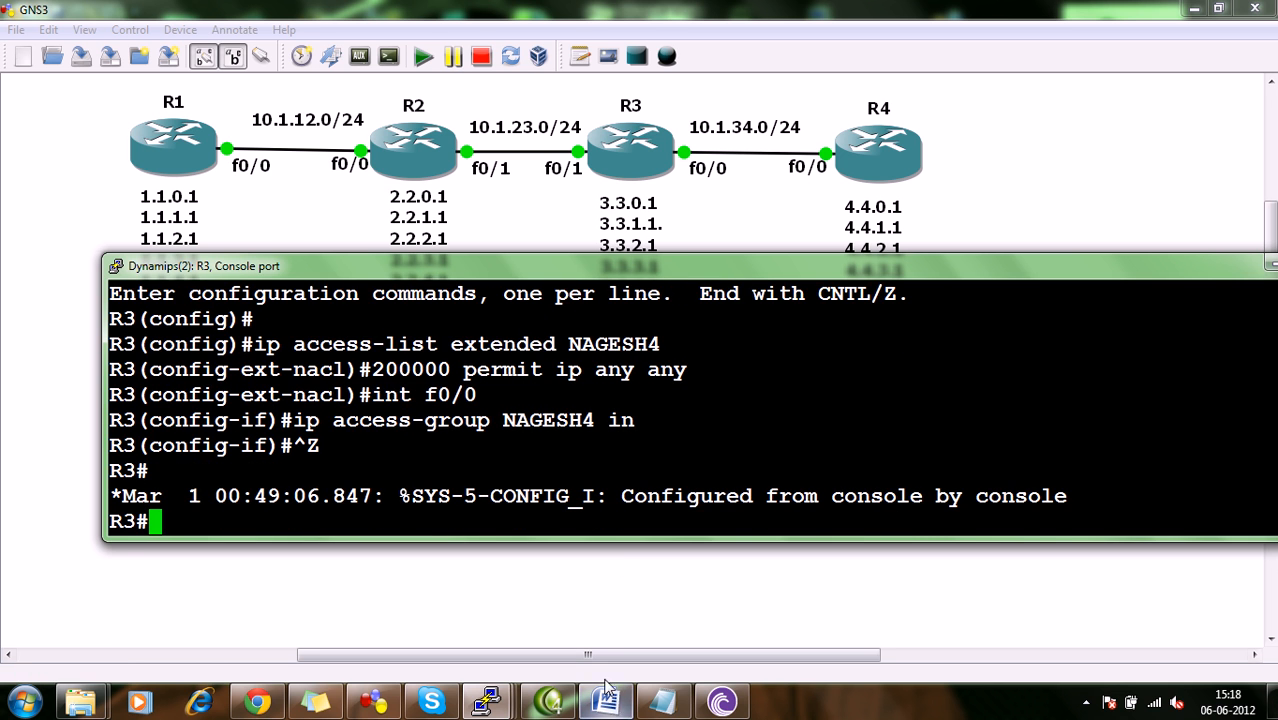
Switch to R4's console and test a ping to 3.3.3.1 from source 4.4.1.1, aborting it partway.
right_click(486, 702)
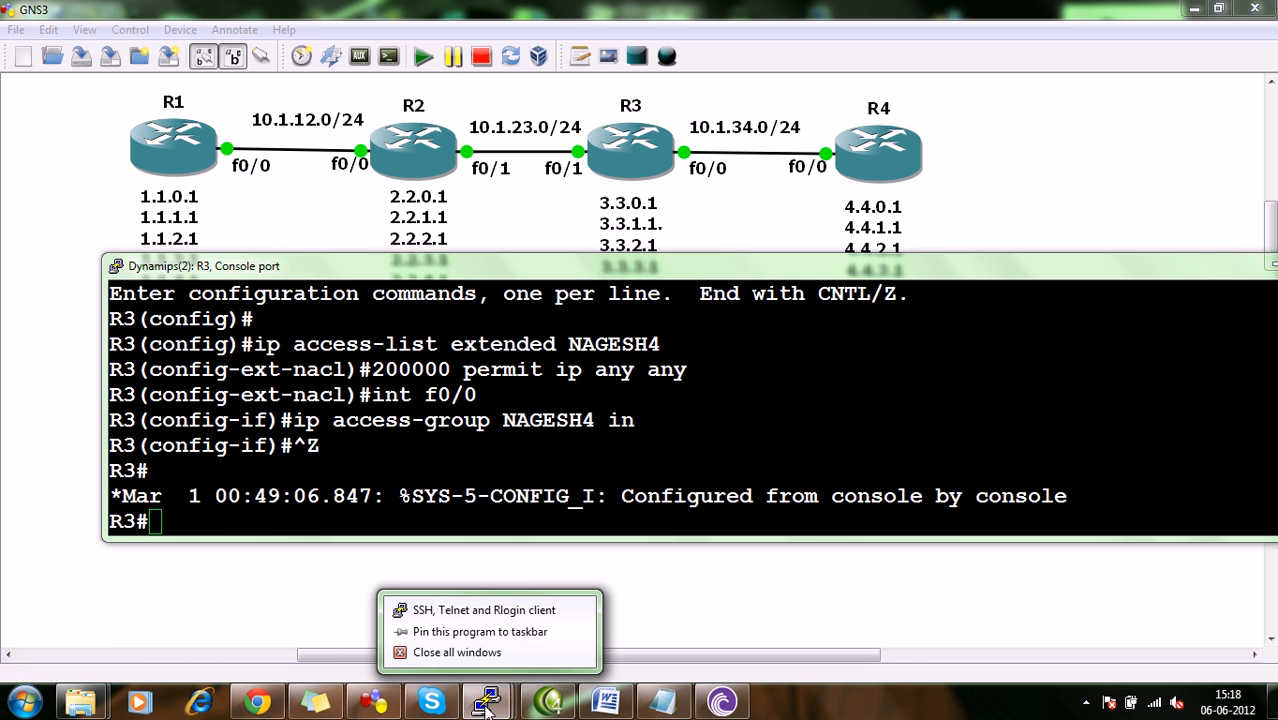
left_click(470, 710)
left_click(770, 628)
type("ping 3.3.3.1 so 4.4.1.1")
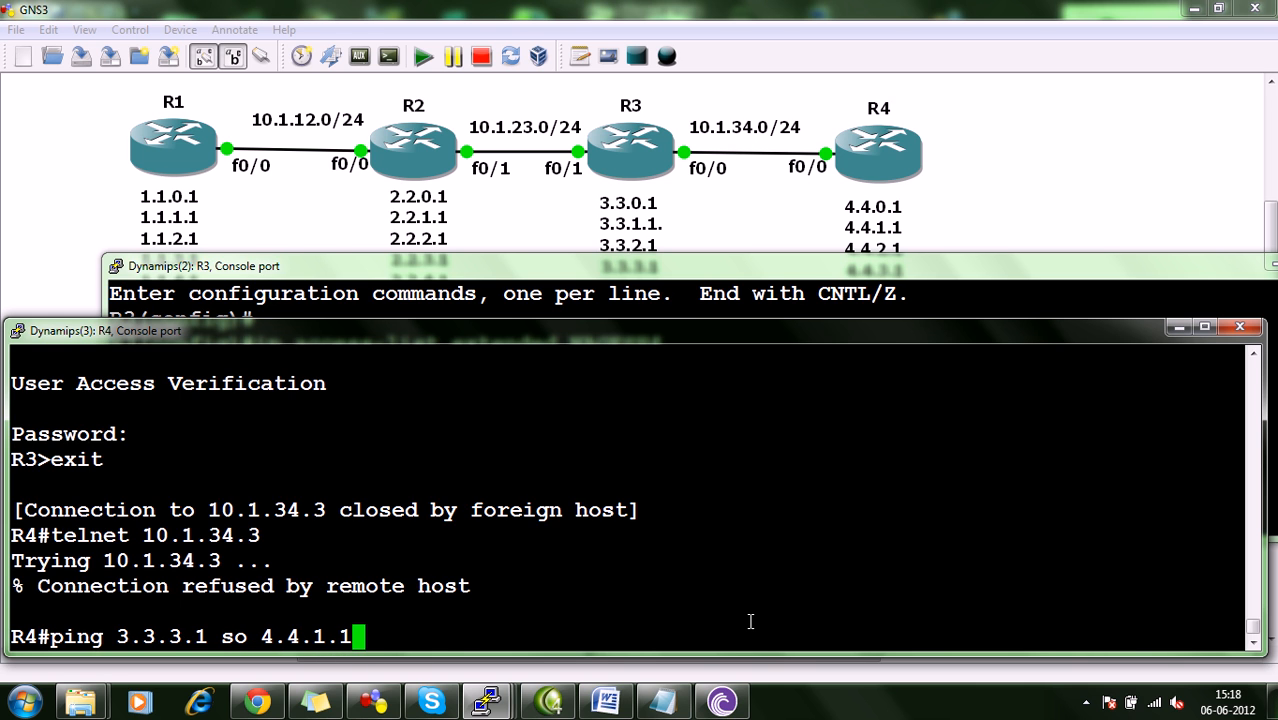
key("Return")
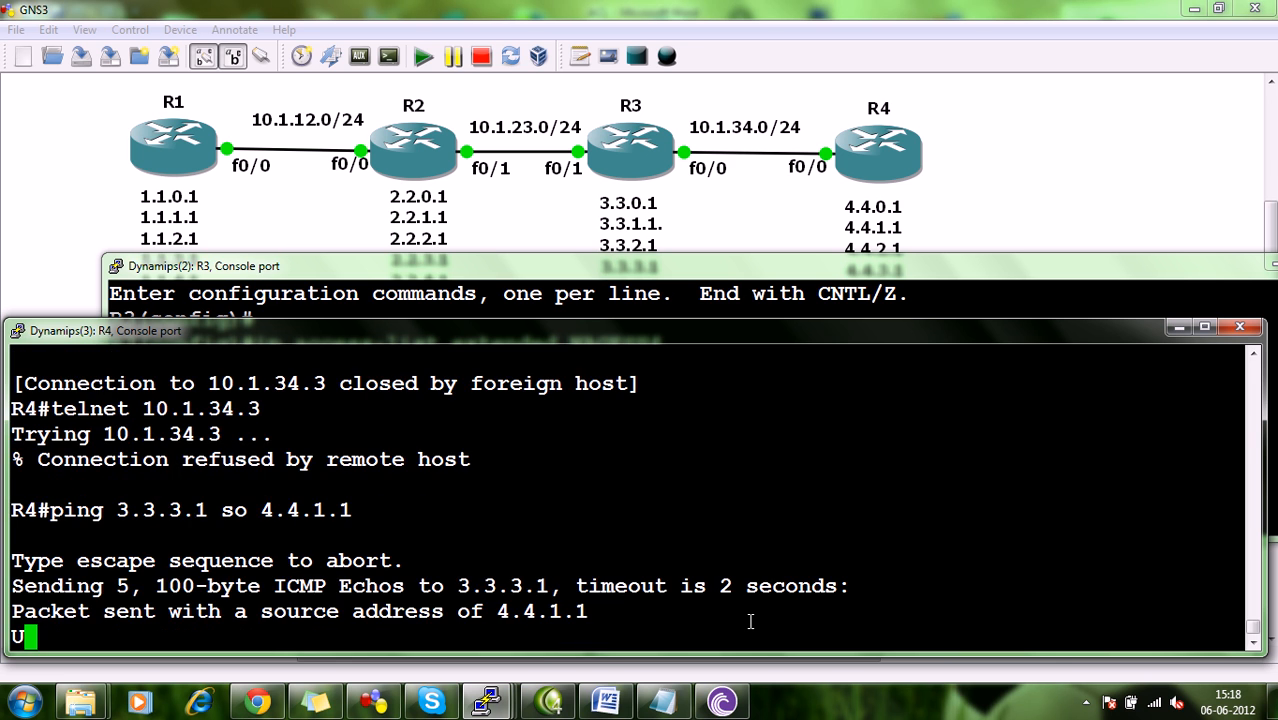
key("ctrl+shift+6")
Repeat the ping from R4 to 3.3.3.1 using 4.4.4.1 as the source address.
key("Up")
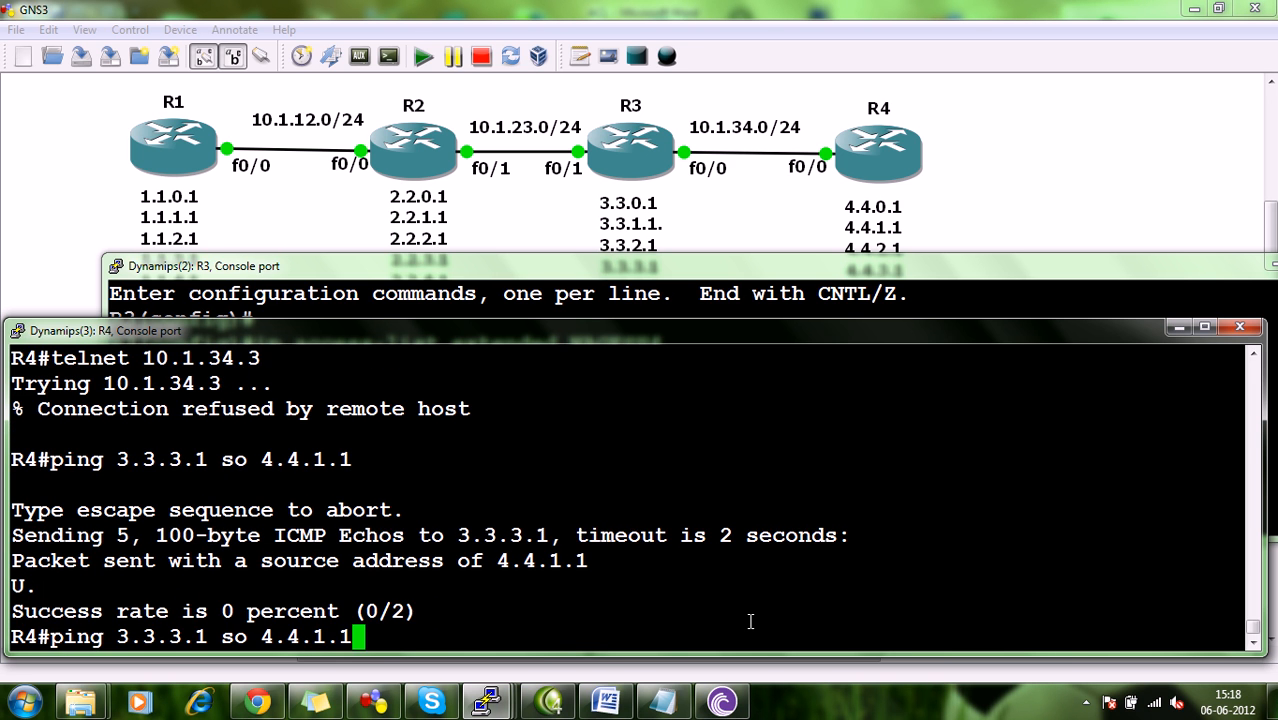
key("BackSpace")
key("BackSpace")
key("BackSpace")
type("4.1")
key("Return")
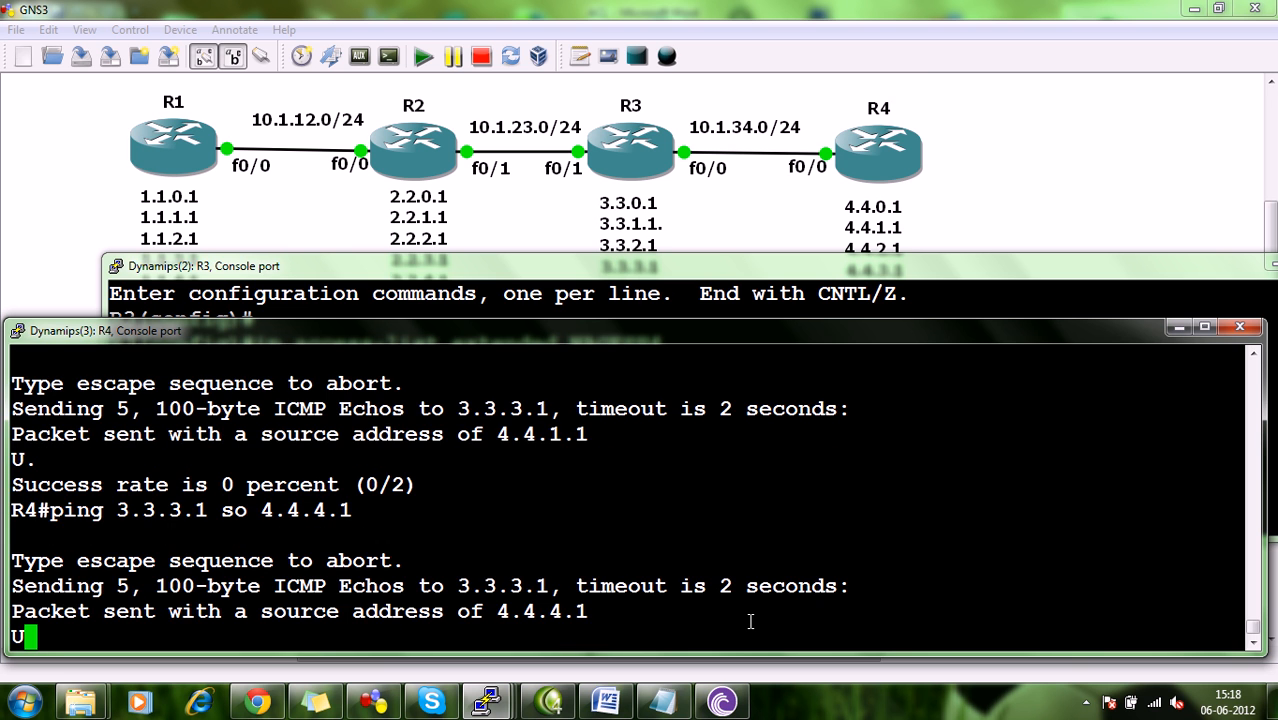
Recheck task 8 in the Word document, then ping 3.3.3.1 from R4's console with source 4.4.3.1.
left_click(605, 701)
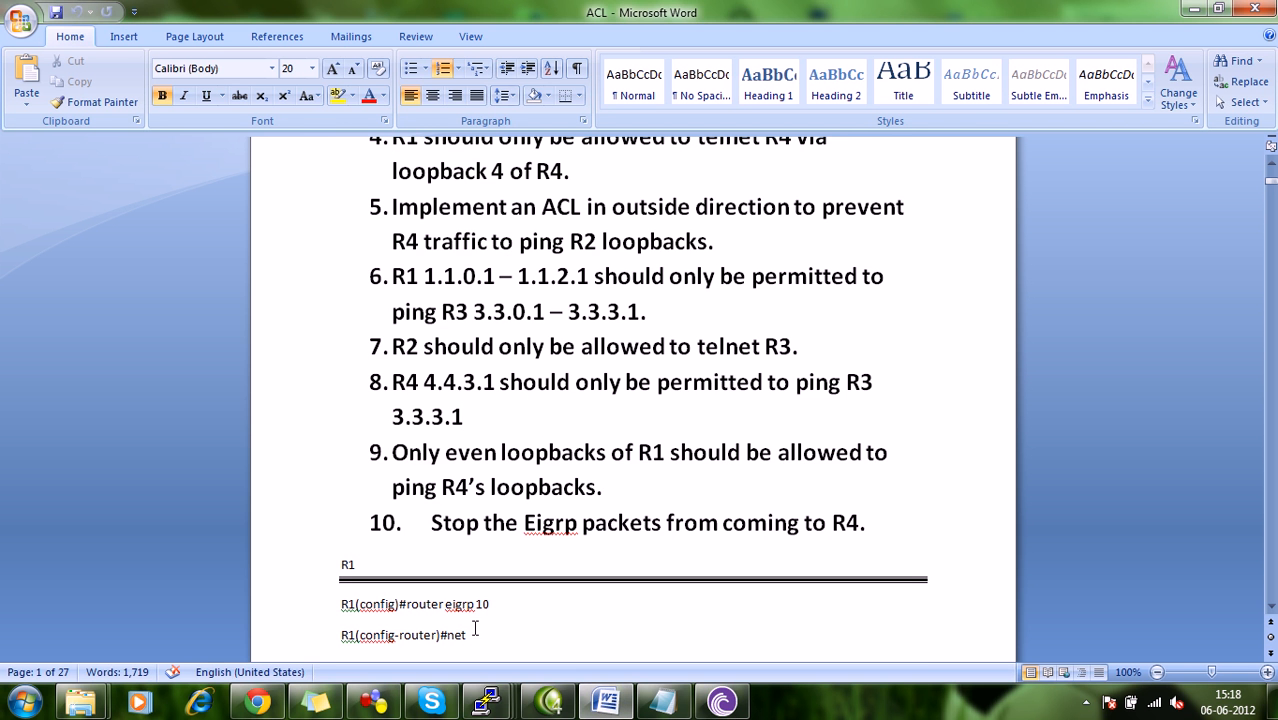
left_click(487, 701)
left_click(664, 638)
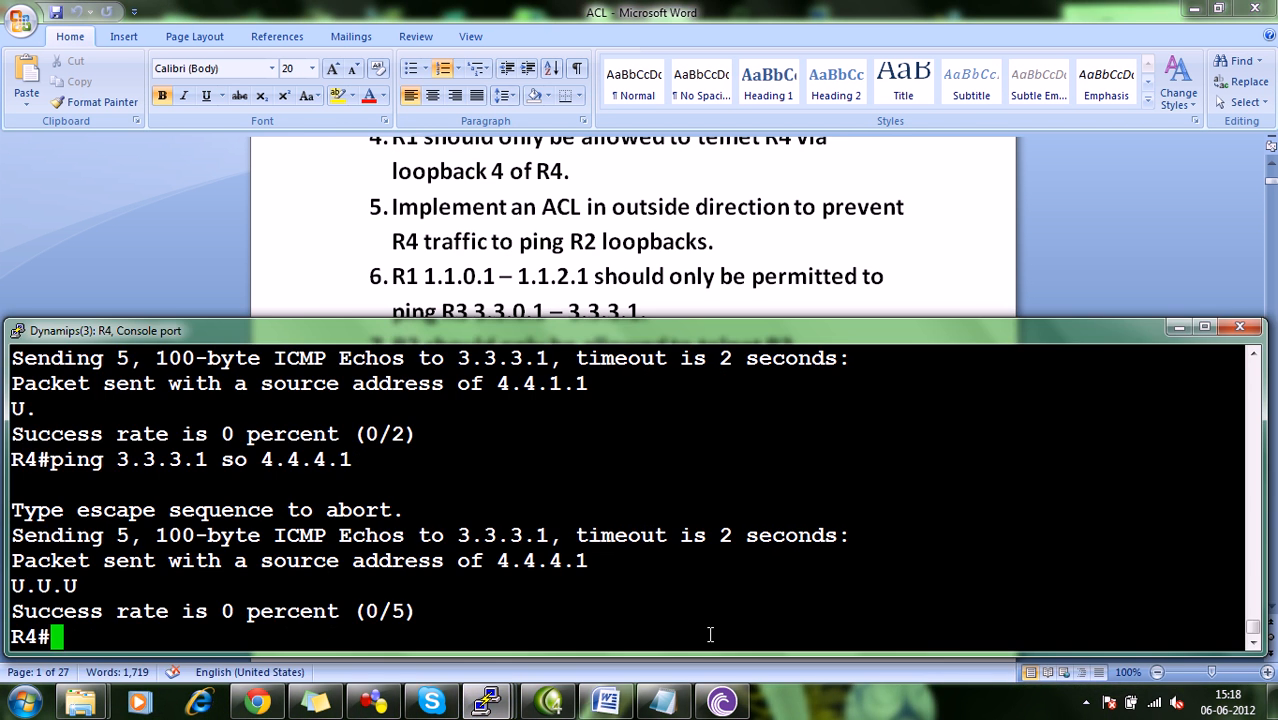
key("Up")
key("BackSpace")
key("BackSpace")
key("BackSpace")
type("3.3.3")
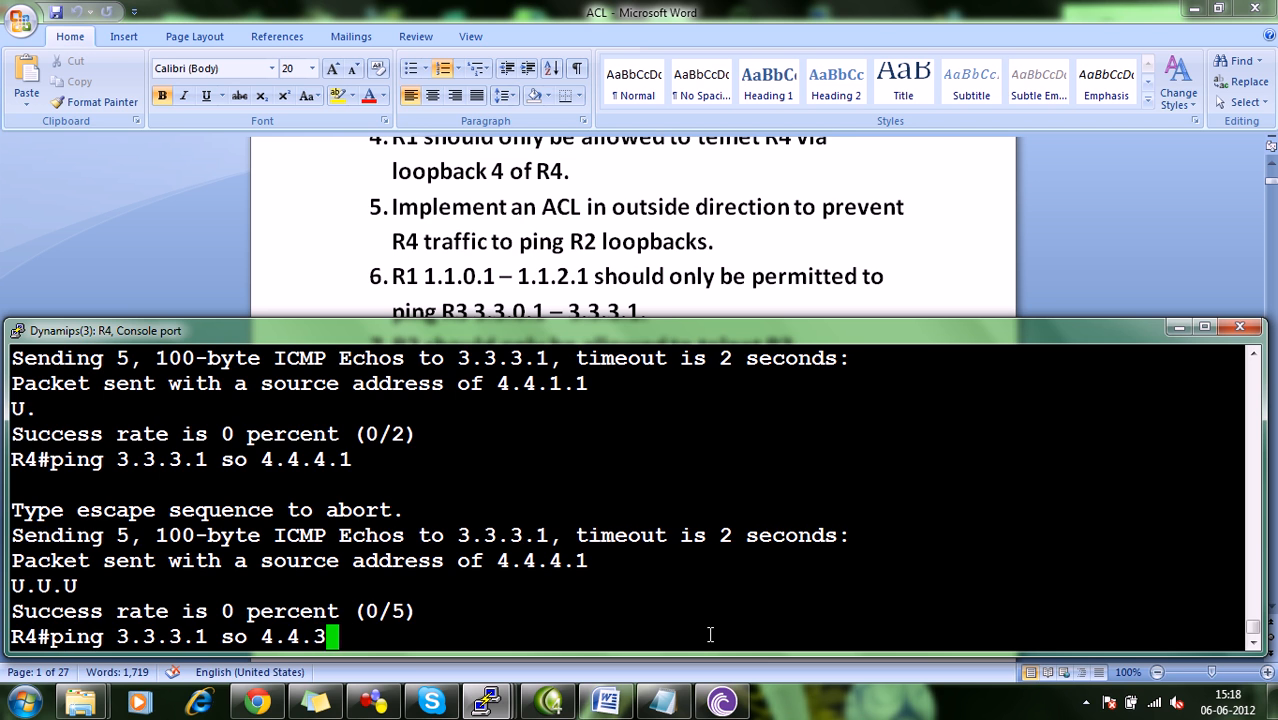
type(".1")
key("Return")
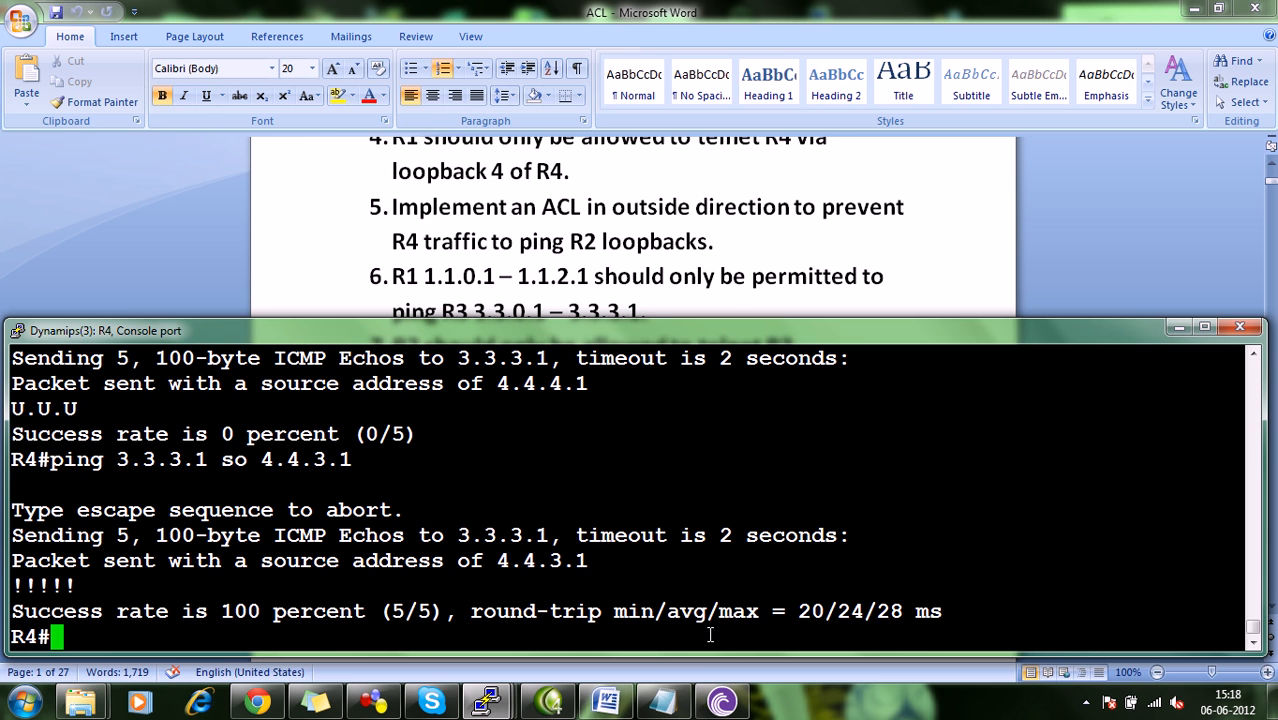
Read task 9 in the Word document about R1's even loopbacks pinging R4, comparing it with the R1 and R4 loopbacks in the GNS3 topology.
left_click(605, 700)
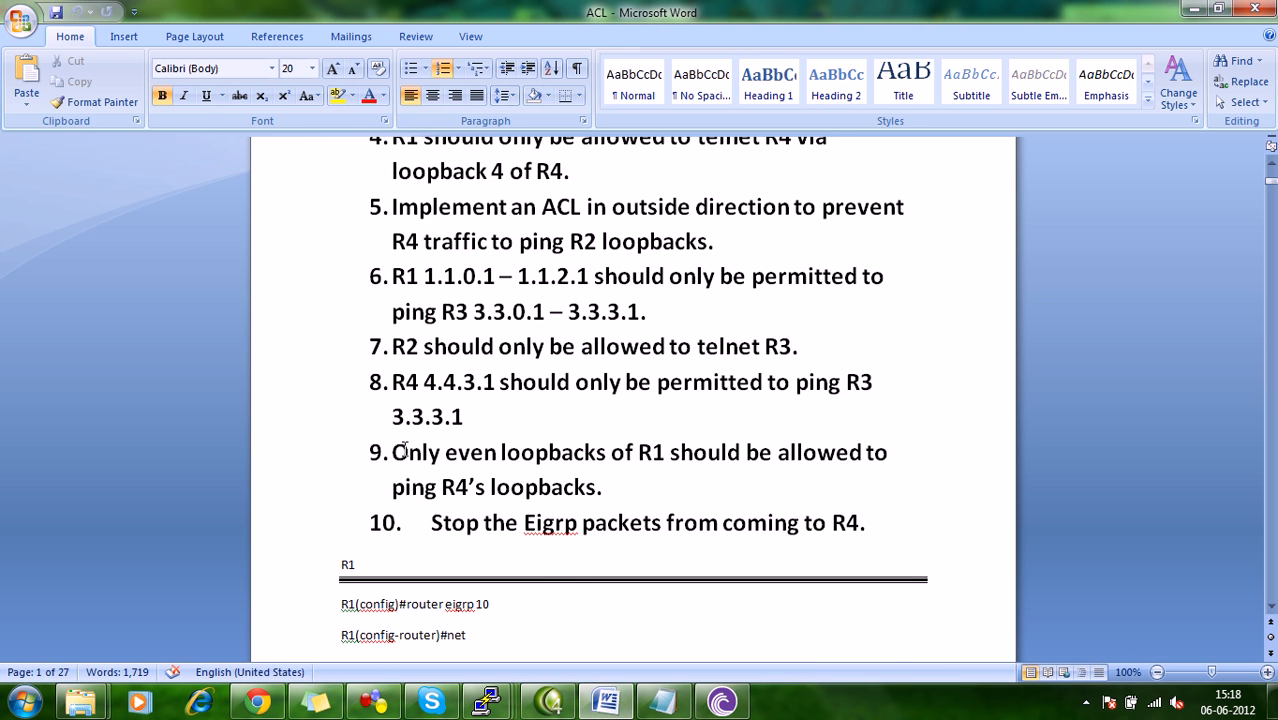
left_click(693, 474)
left_click(374, 702)
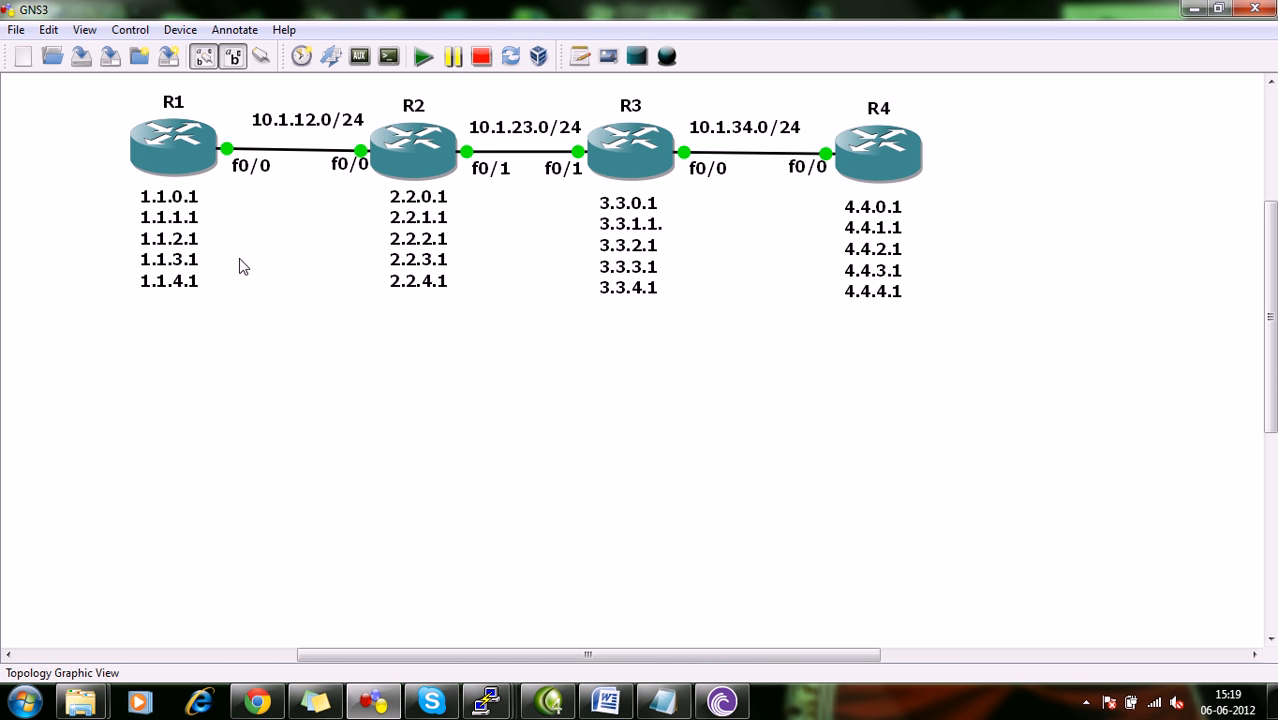
left_click(620, 708)
right_click(620, 708)
left_click(613, 706)
left_click(607, 704)
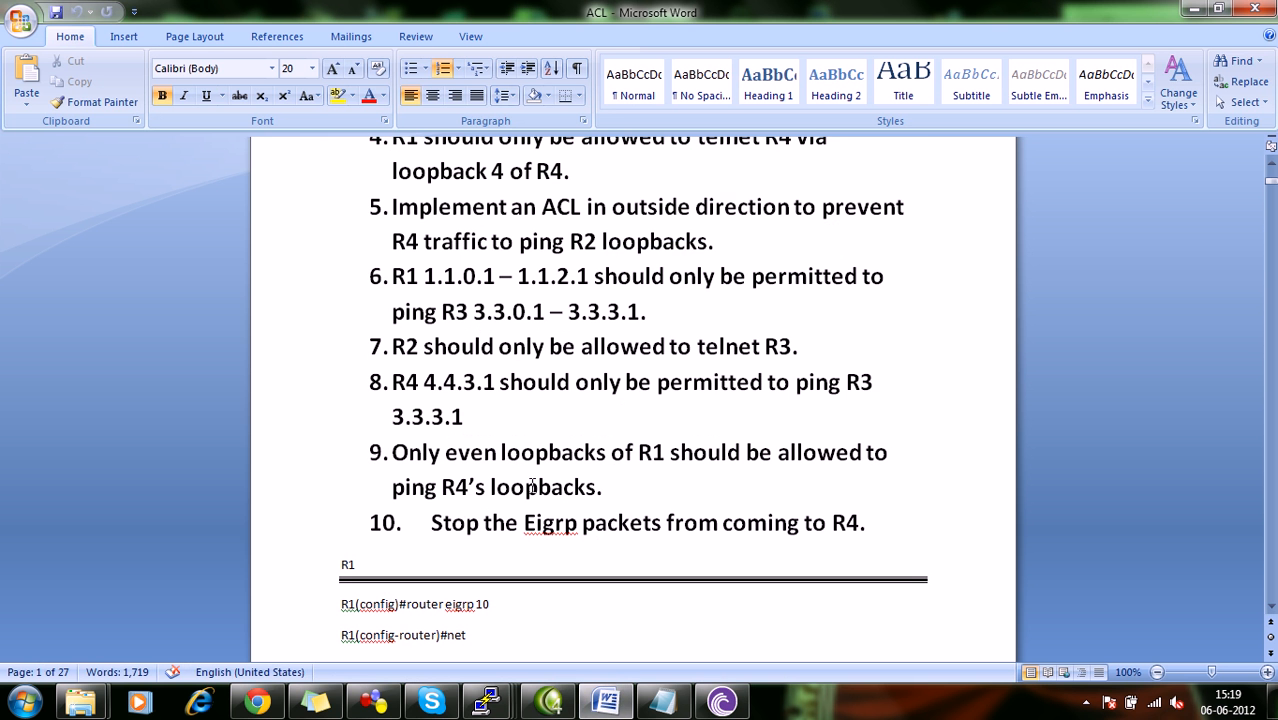
left_click(445, 455)
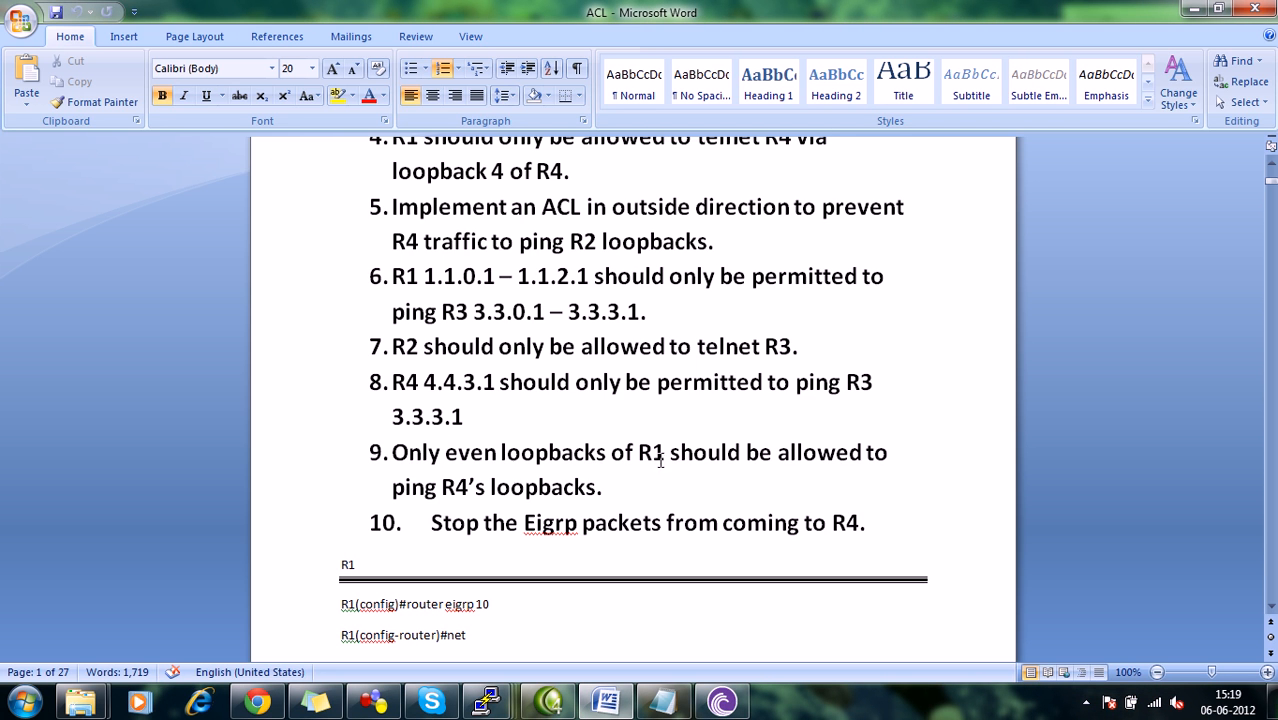
left_click(396, 703)
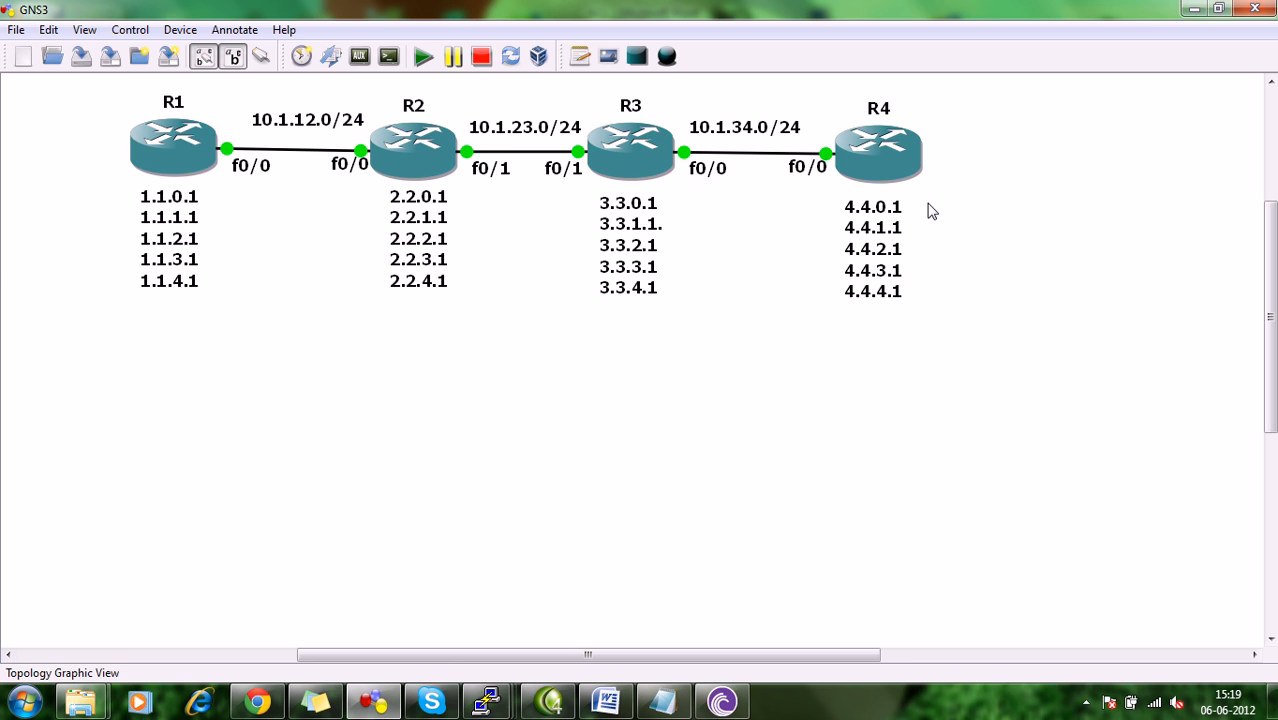
Switch to R2's console, enter global configuration mode, and open the existing named extended access list for editing.
mouse_move(487, 702)
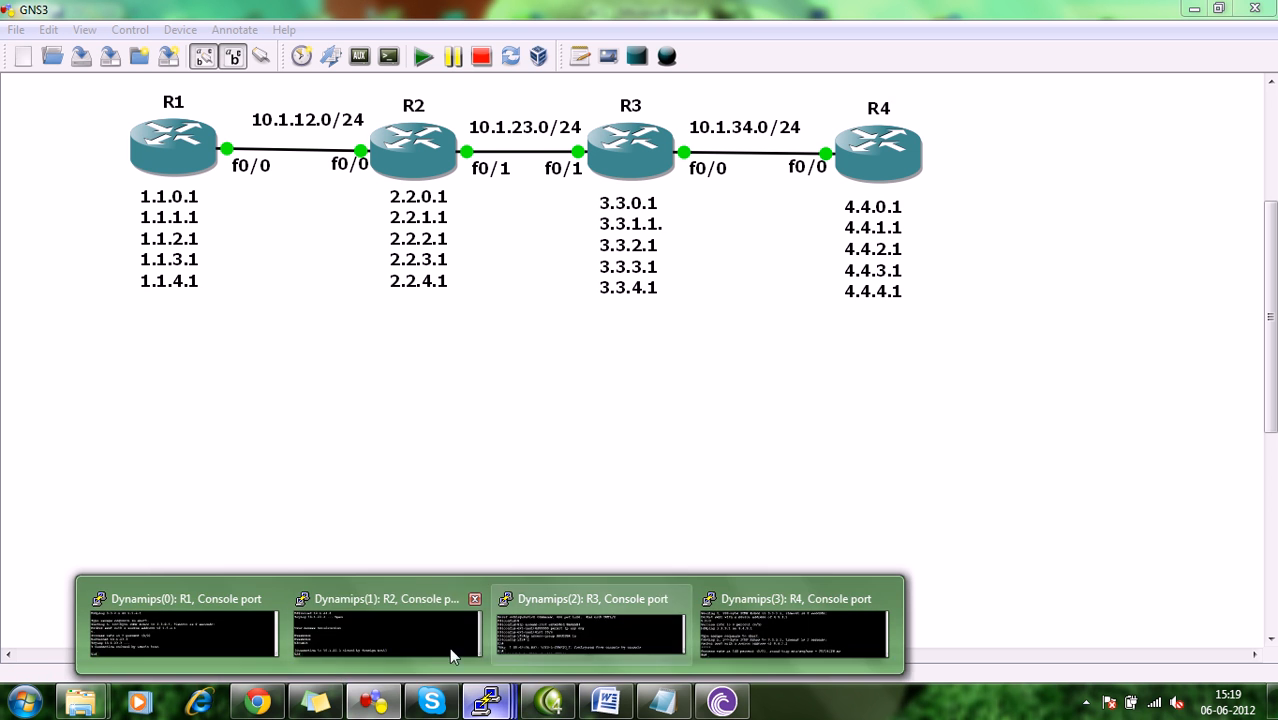
left_click(407, 634)
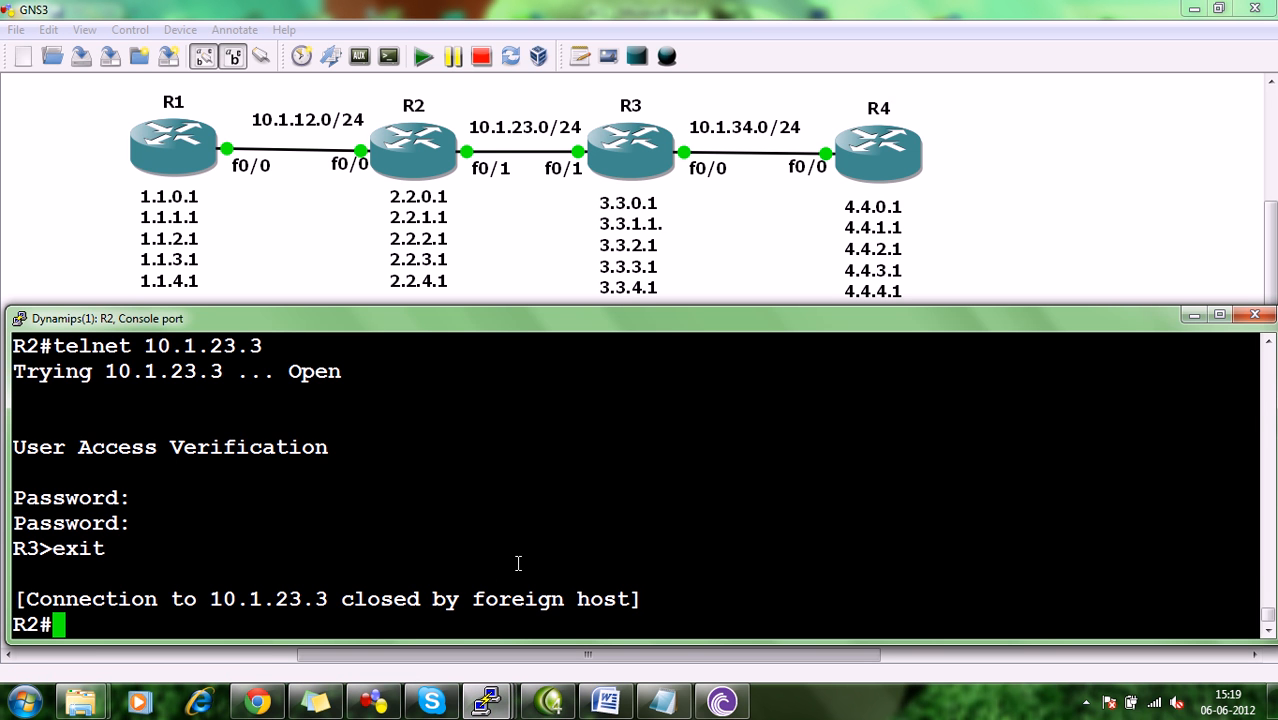
type("config")
key("Return")
key("Return")
key("Return")
key("Return")
key("Up")
key("Up")
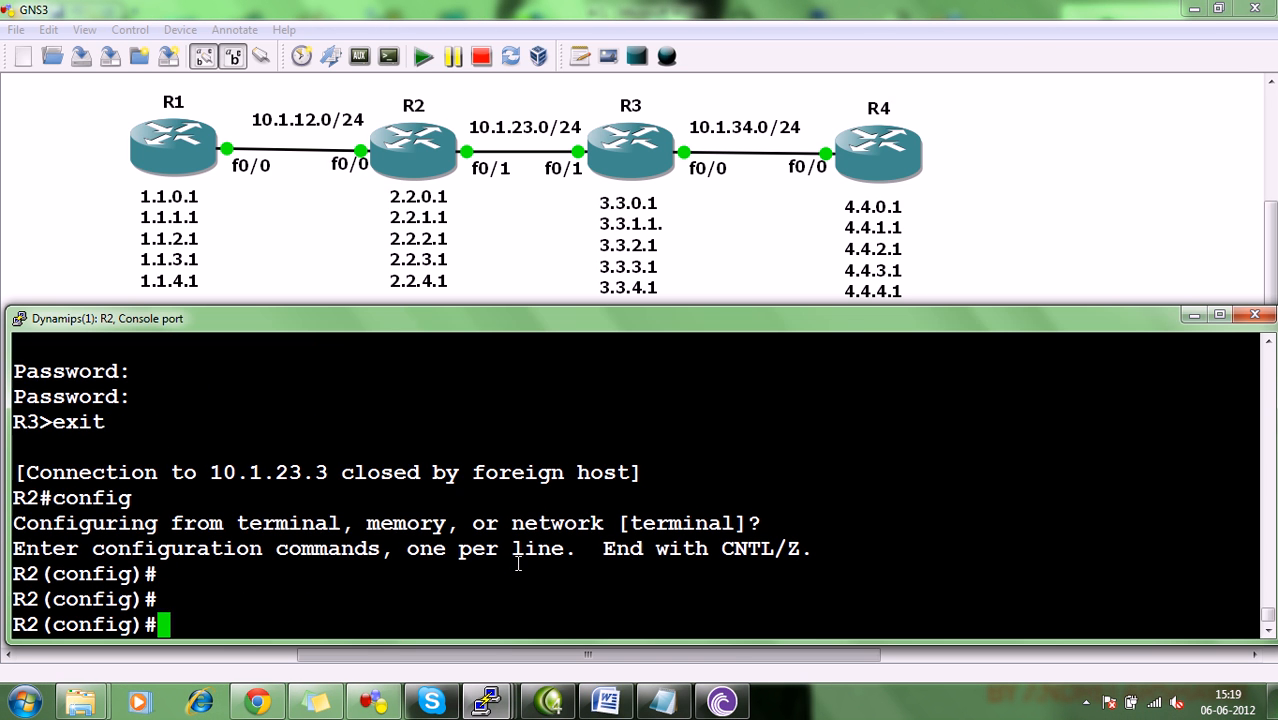
key("Up")
key("Up")
key("Down")
key("Up")
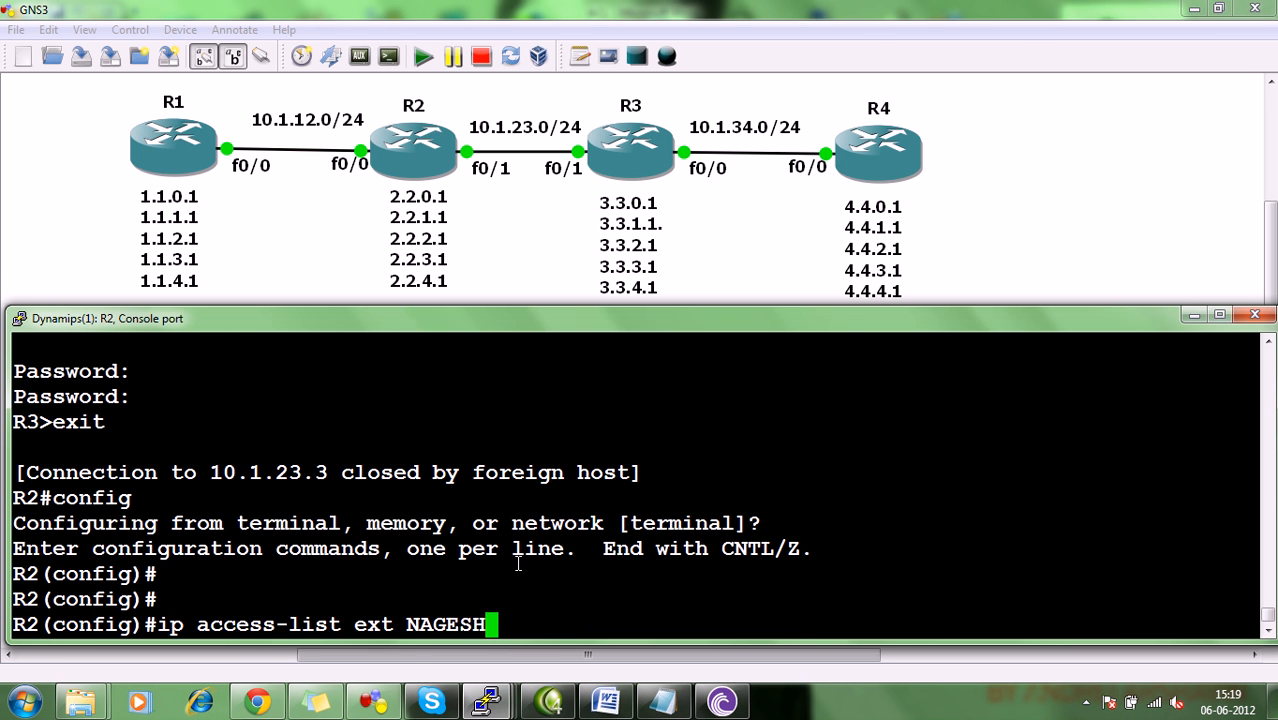
key("Return")
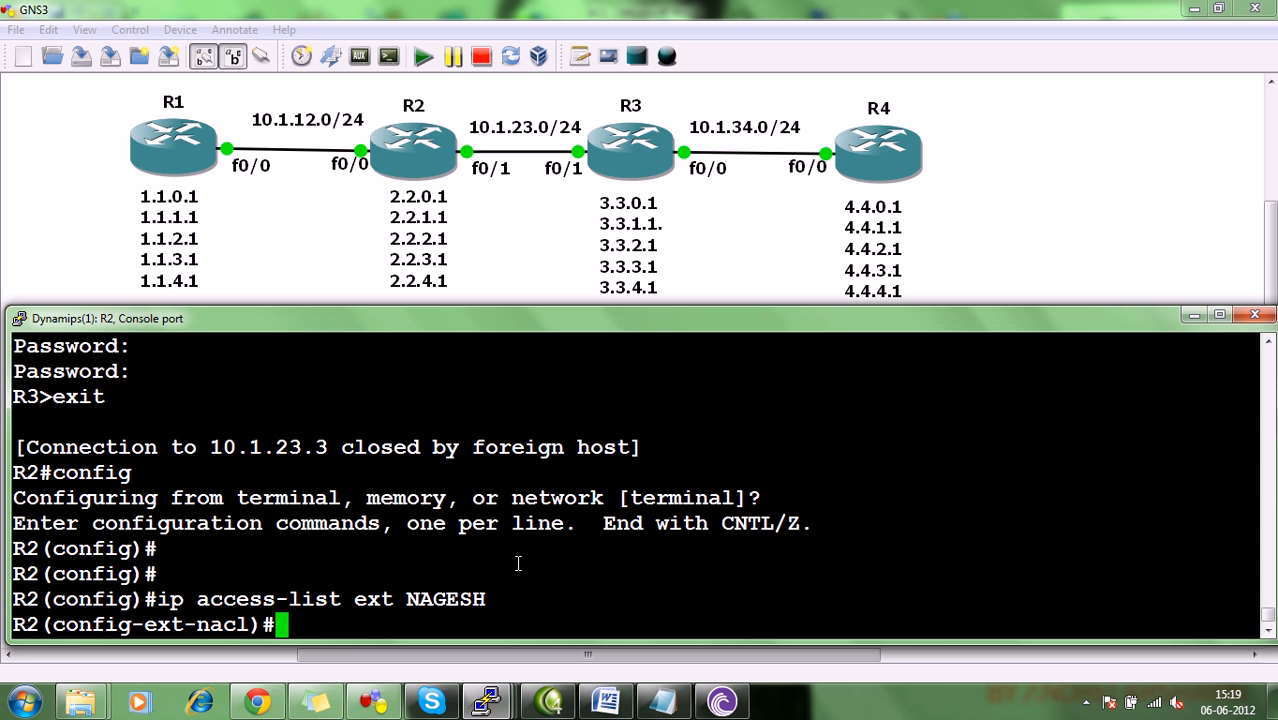
Begin entry 60 in R2's access list as a deny for ICMP with source address 1.1.1.1.
type("60")
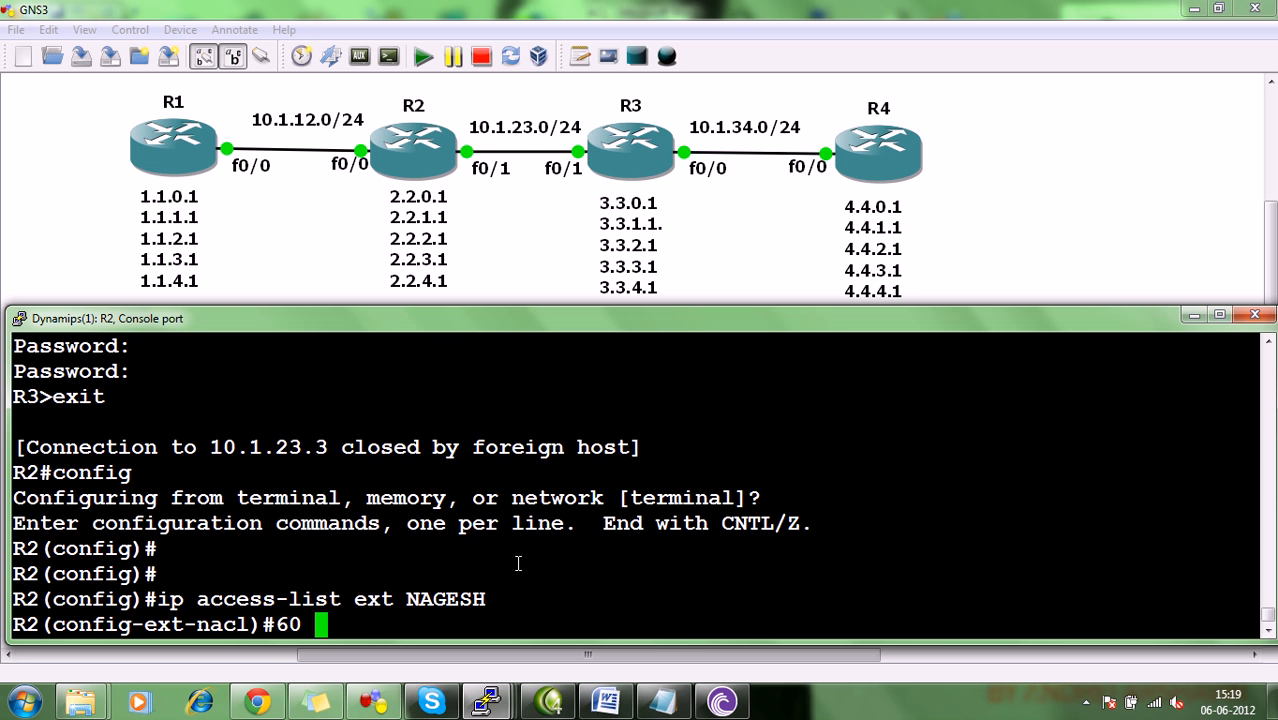
type("deny ")
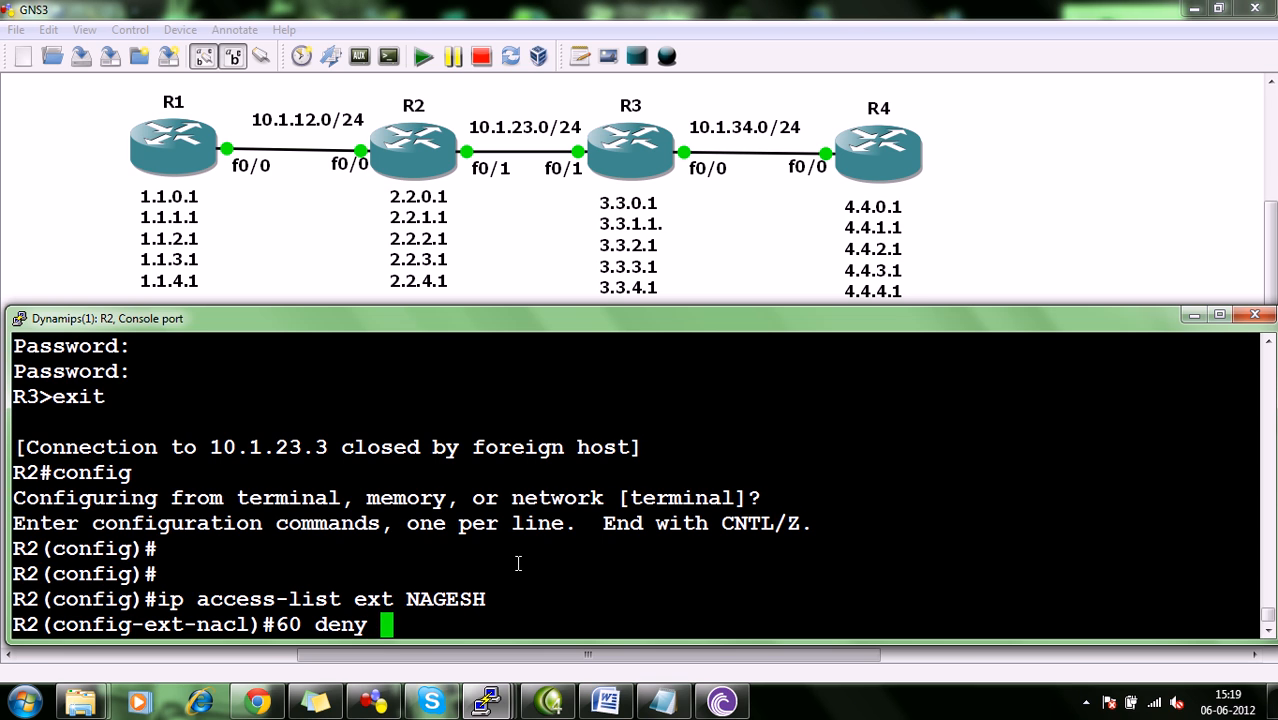
type("icmp ")
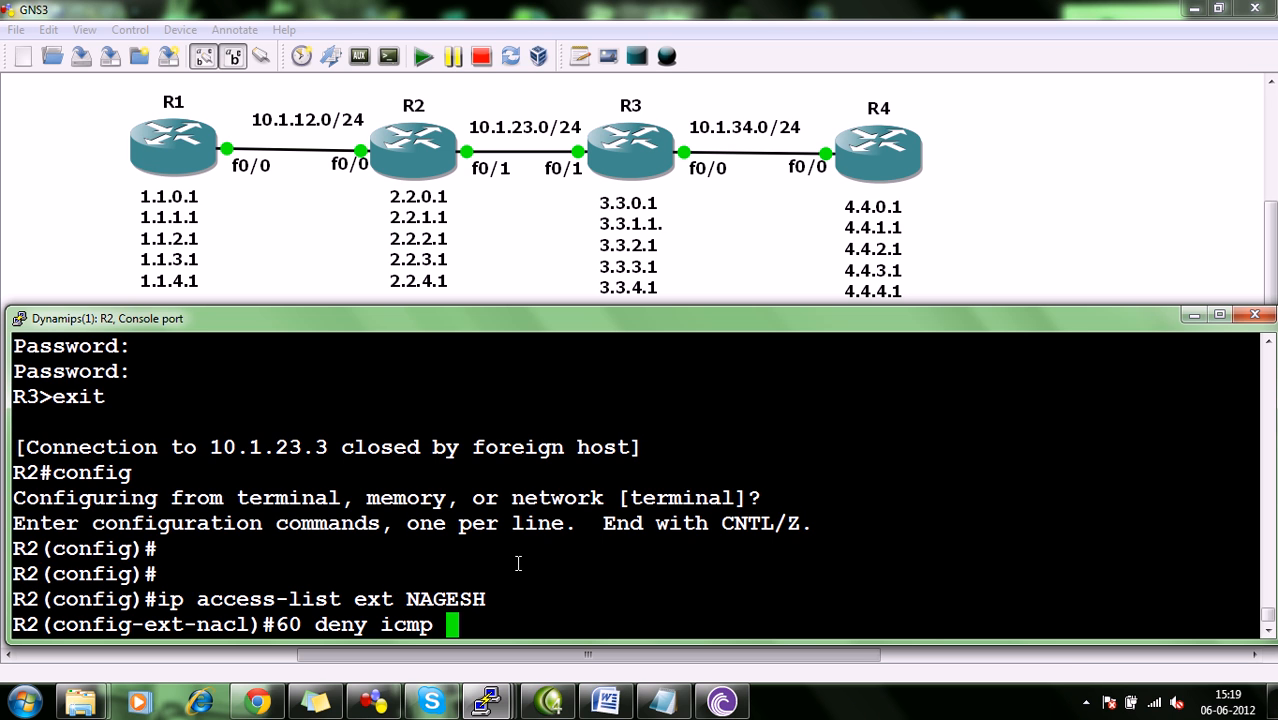
type("1.1.1.1")
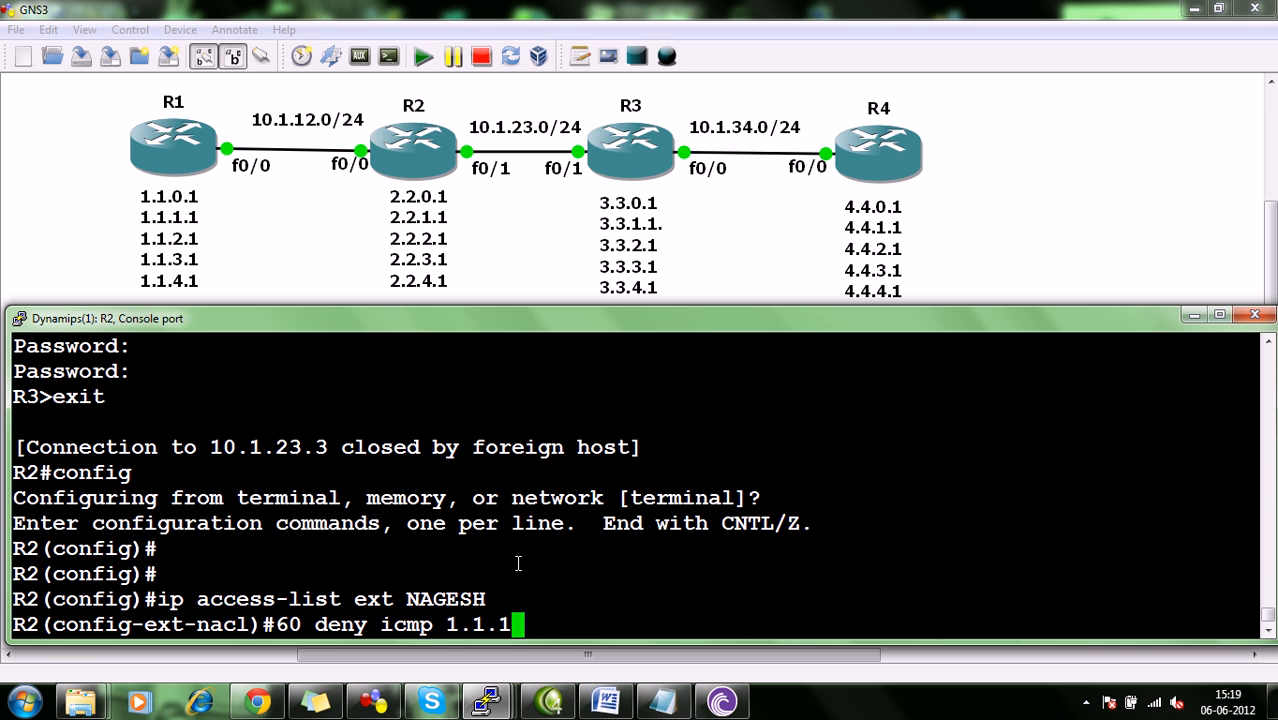
key("Left")
key("Left")
key("Left")
key("Delete")
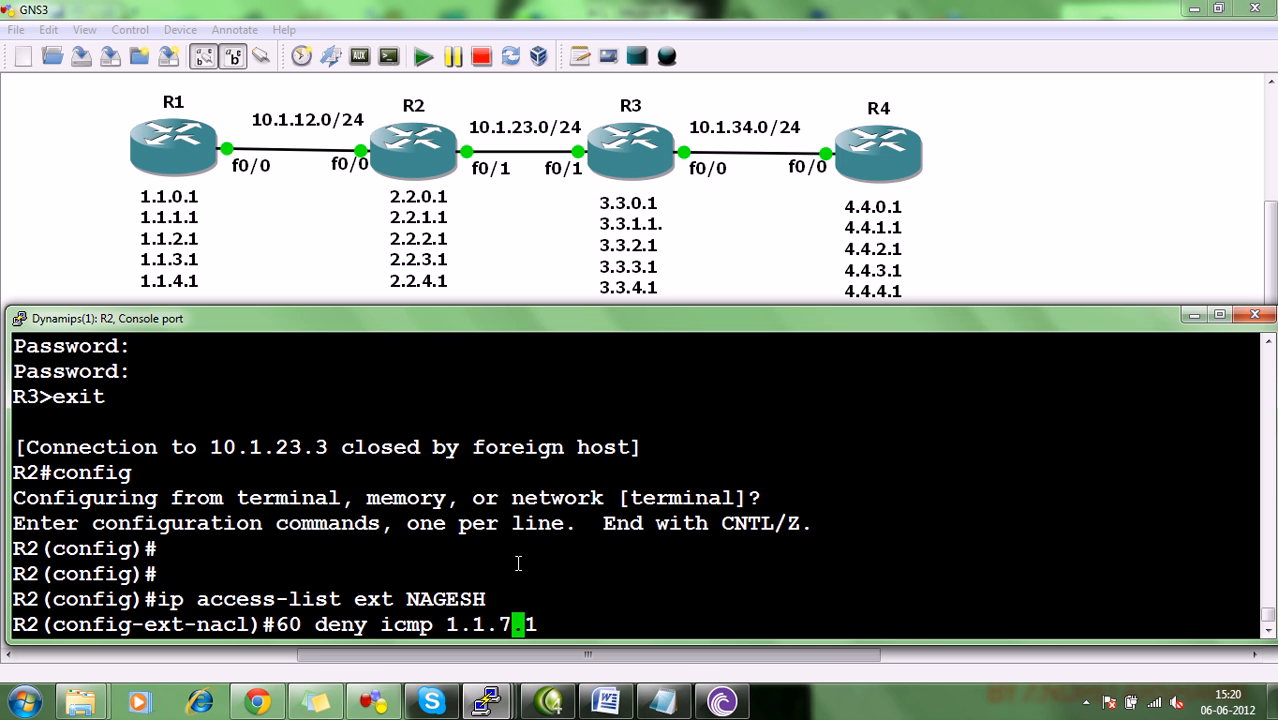
type("1")
key("Right")
key("Right")
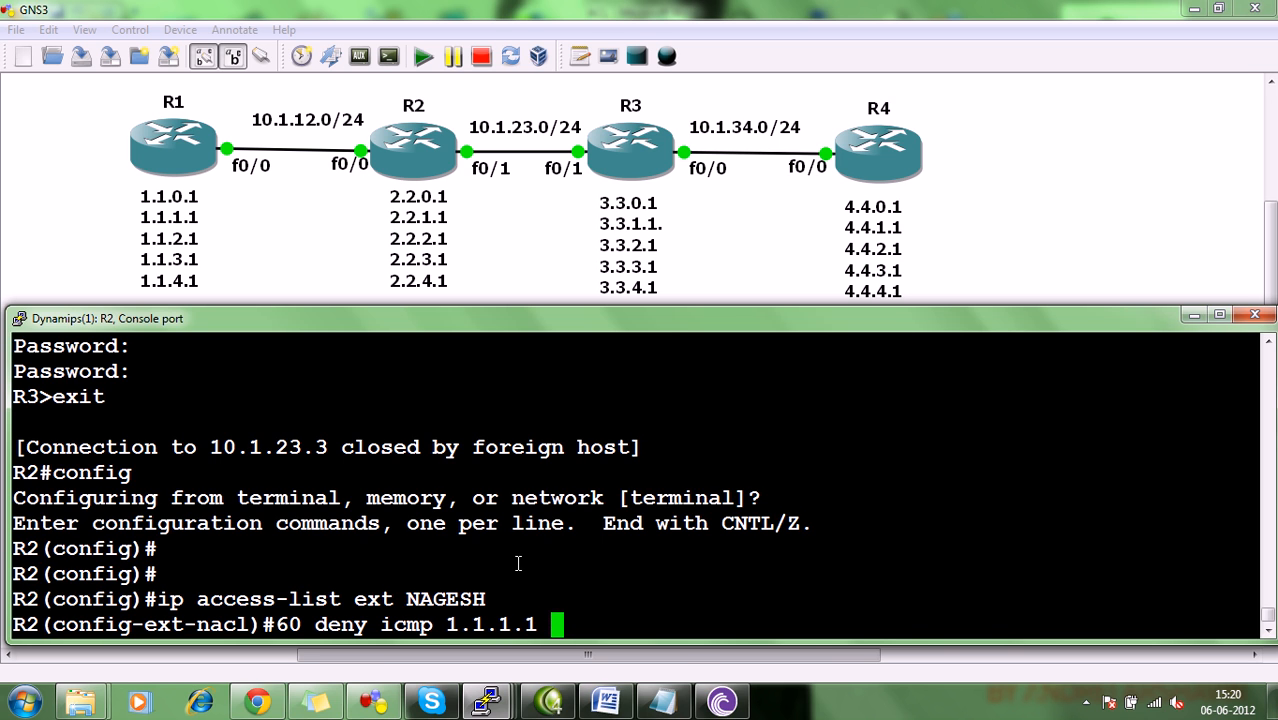
key("Left")
key("Left")
key("Left")
key("Left")
key("Left")
key("Left")
key("Left")
key("Left")
key("Right")
key("Right")
key("Right")
key("Right")
key("Right")
key("Right")
key("Right")
key("Right")
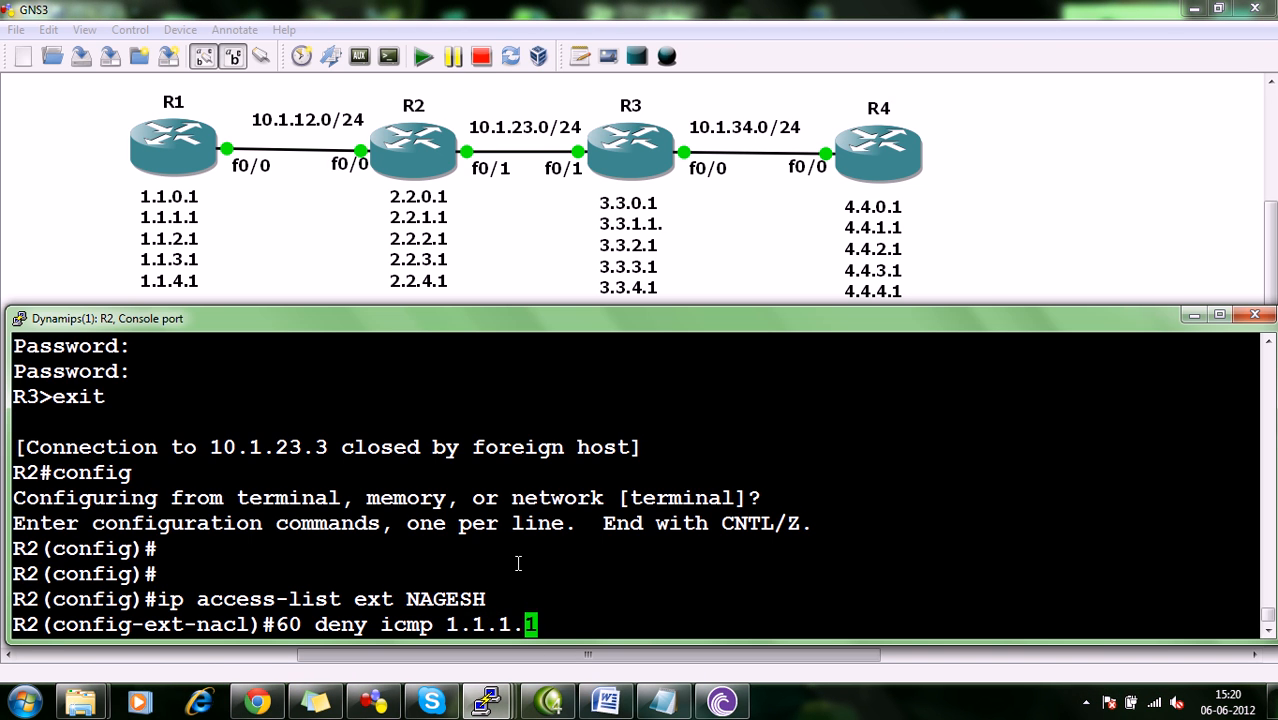
Give the source in entry 60 the wildcard mask 0.0.254.255 to match R1's odd loopbacks.
type("0.0.255")
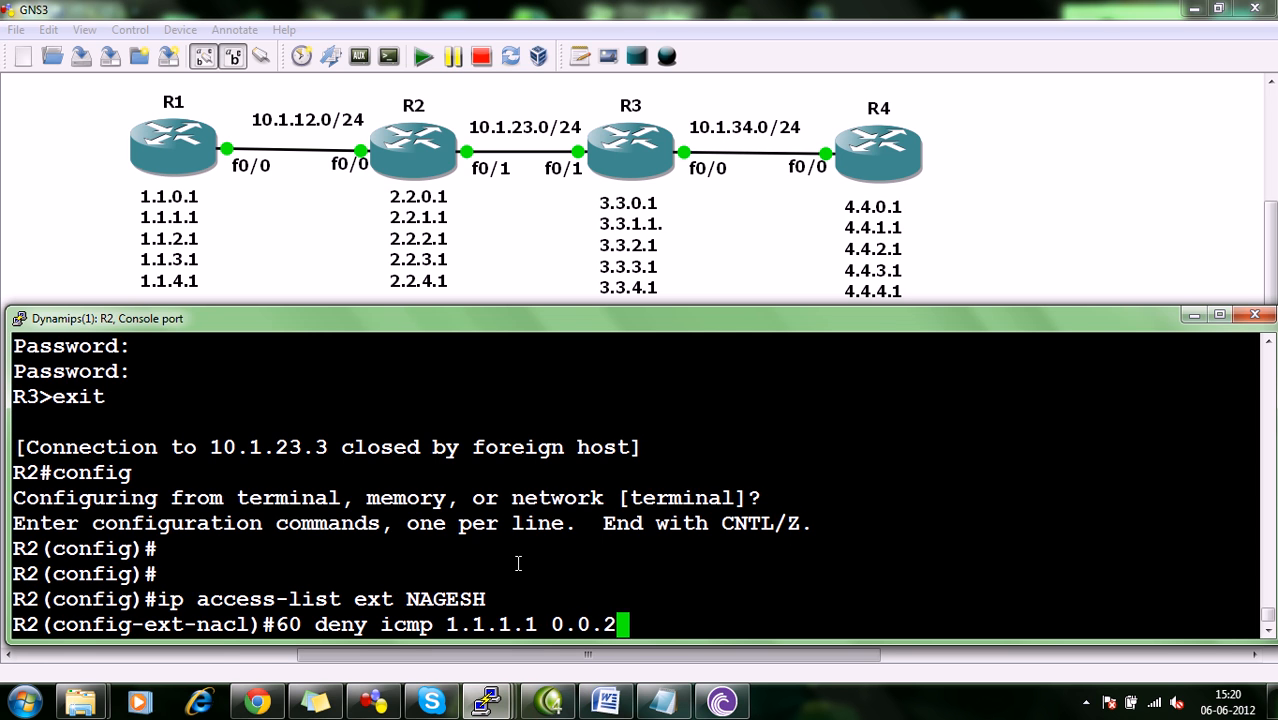
key("BackSpace")
type("4.255")
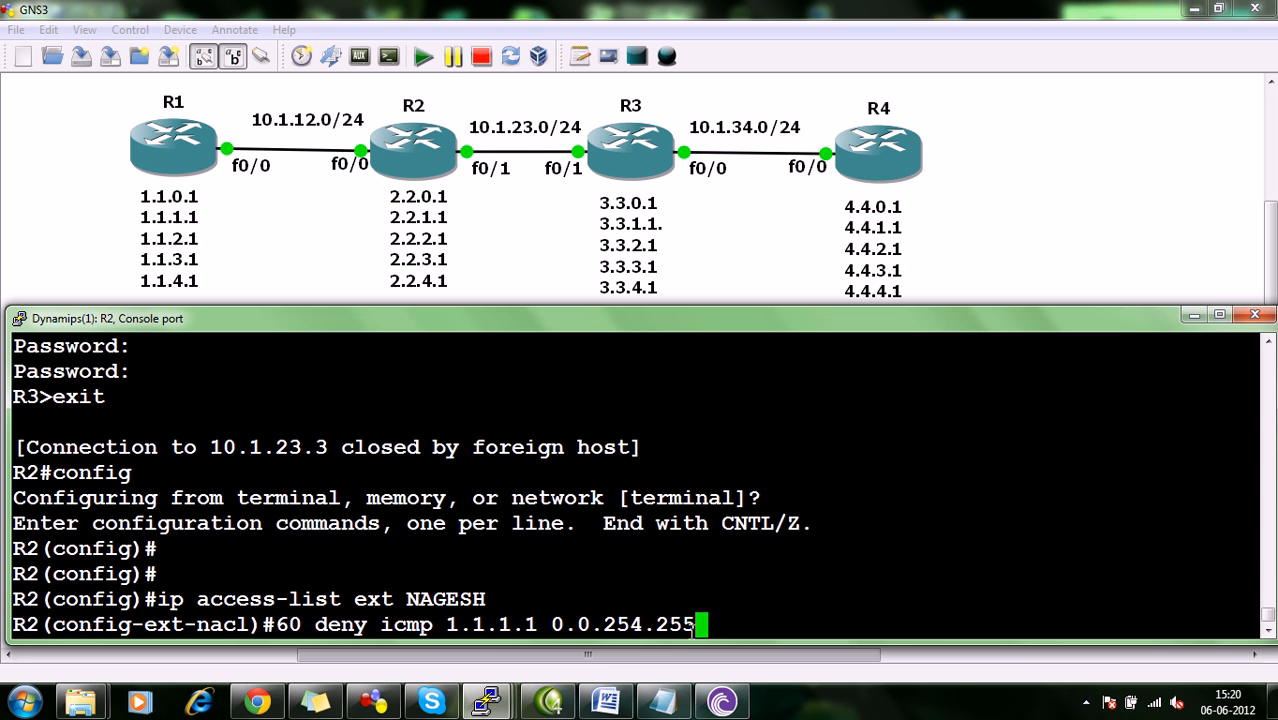
left_click_drag(702, 627, 445, 621)
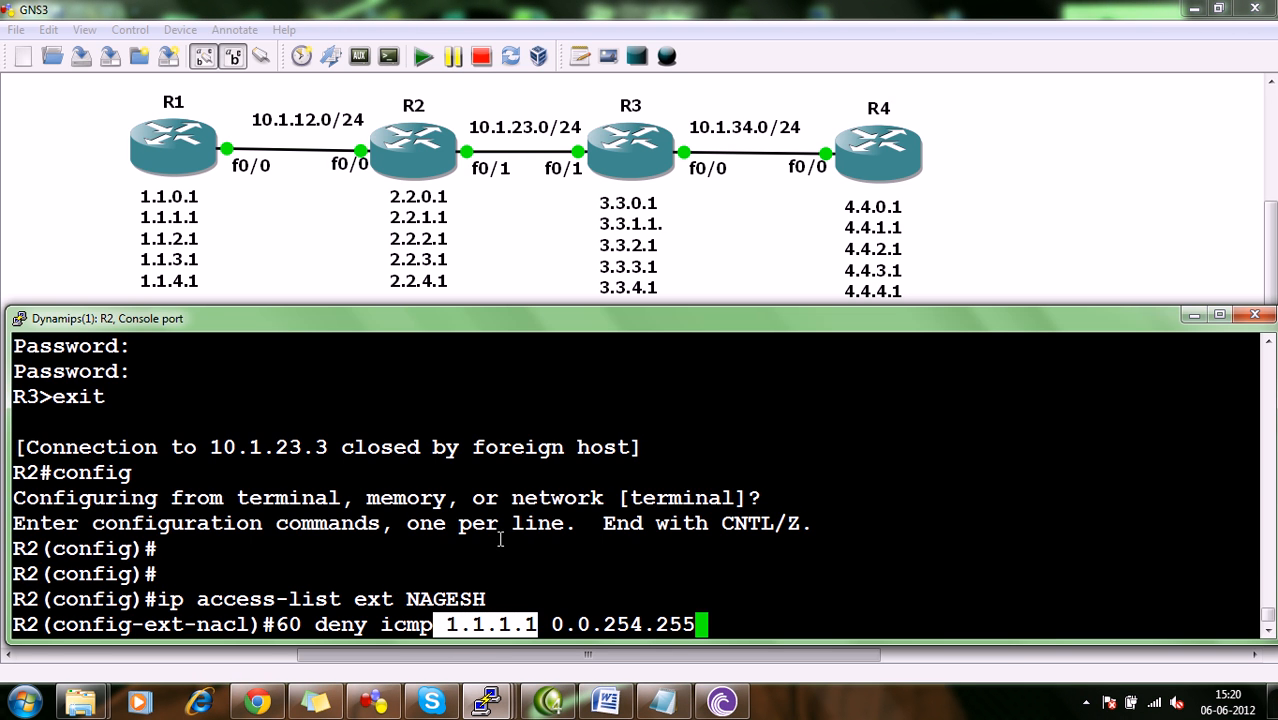
left_click(532, 597)
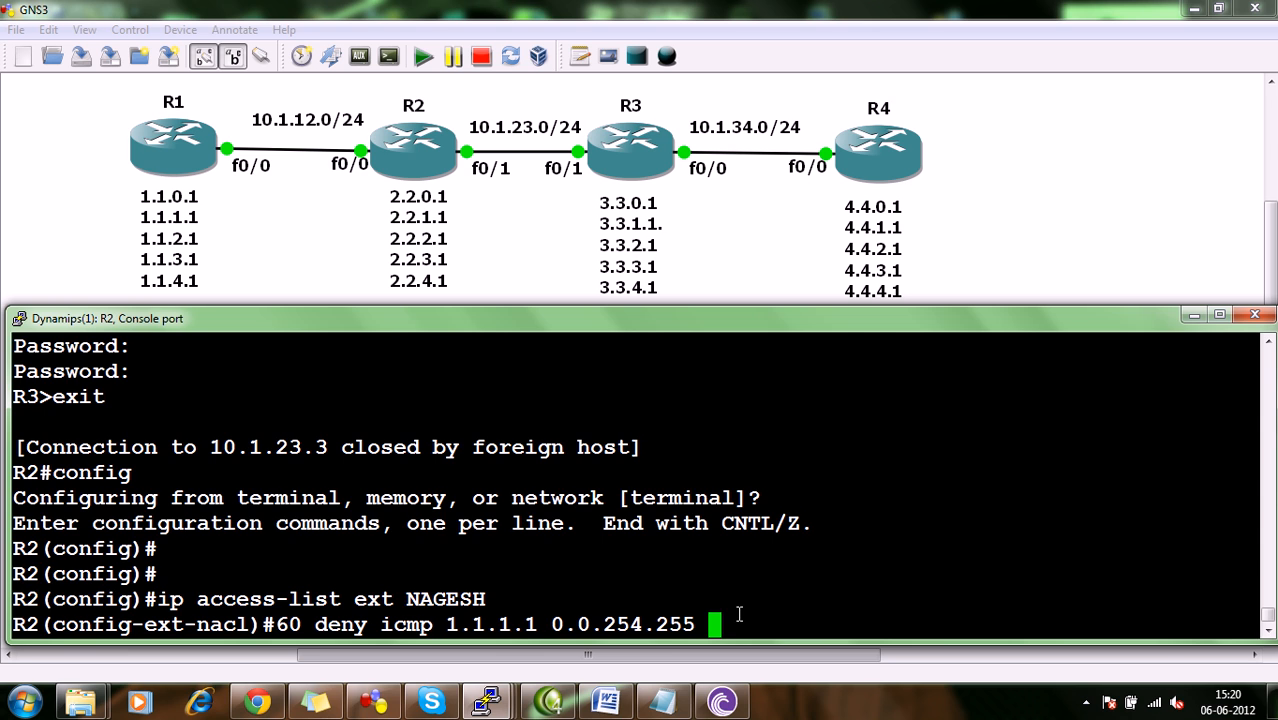
Complete entry 60 with destination 4.4.0.0 and wildcard mask 0.0.255.255, and submit it.
type("4.4.0.0 ")
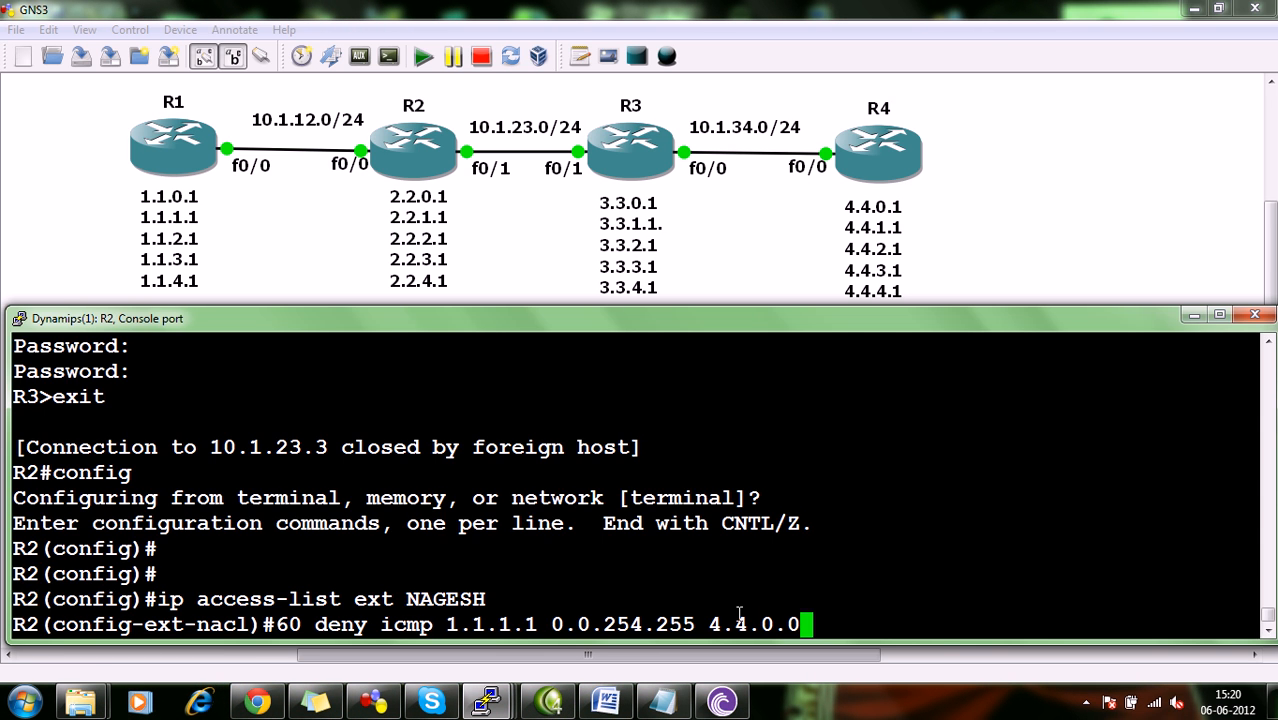
type("0.0")
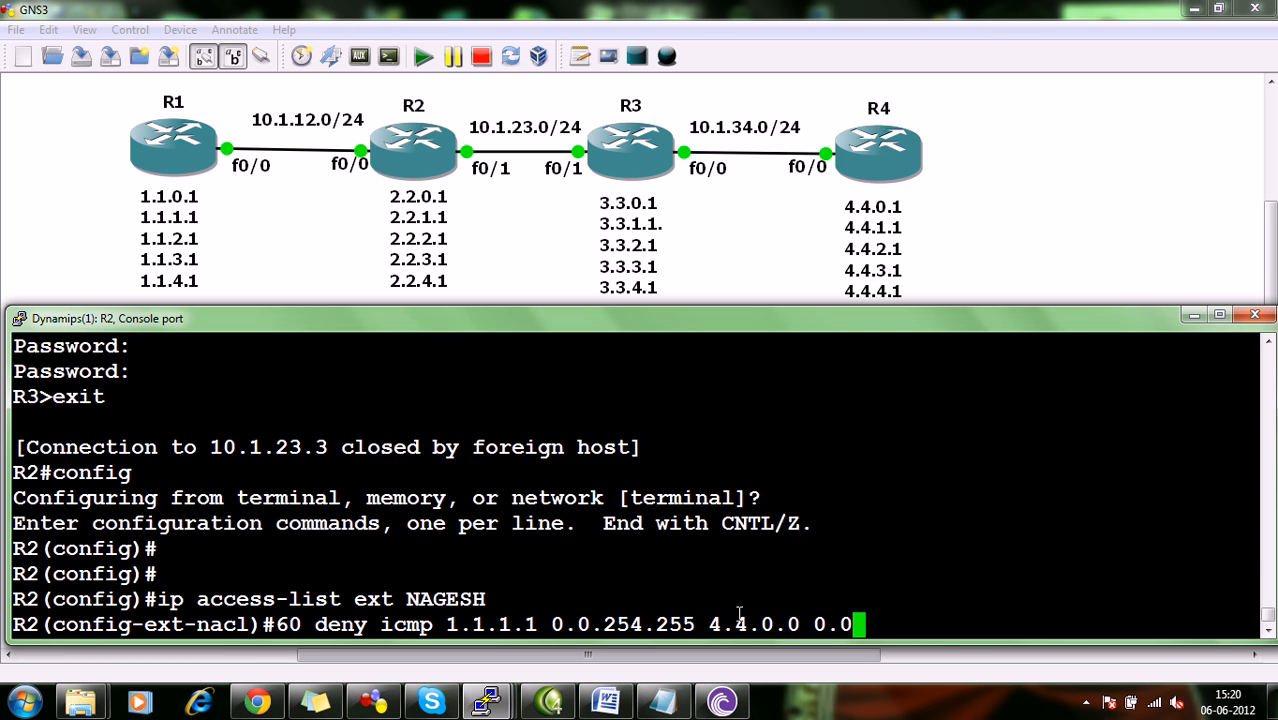
type(".255.255")
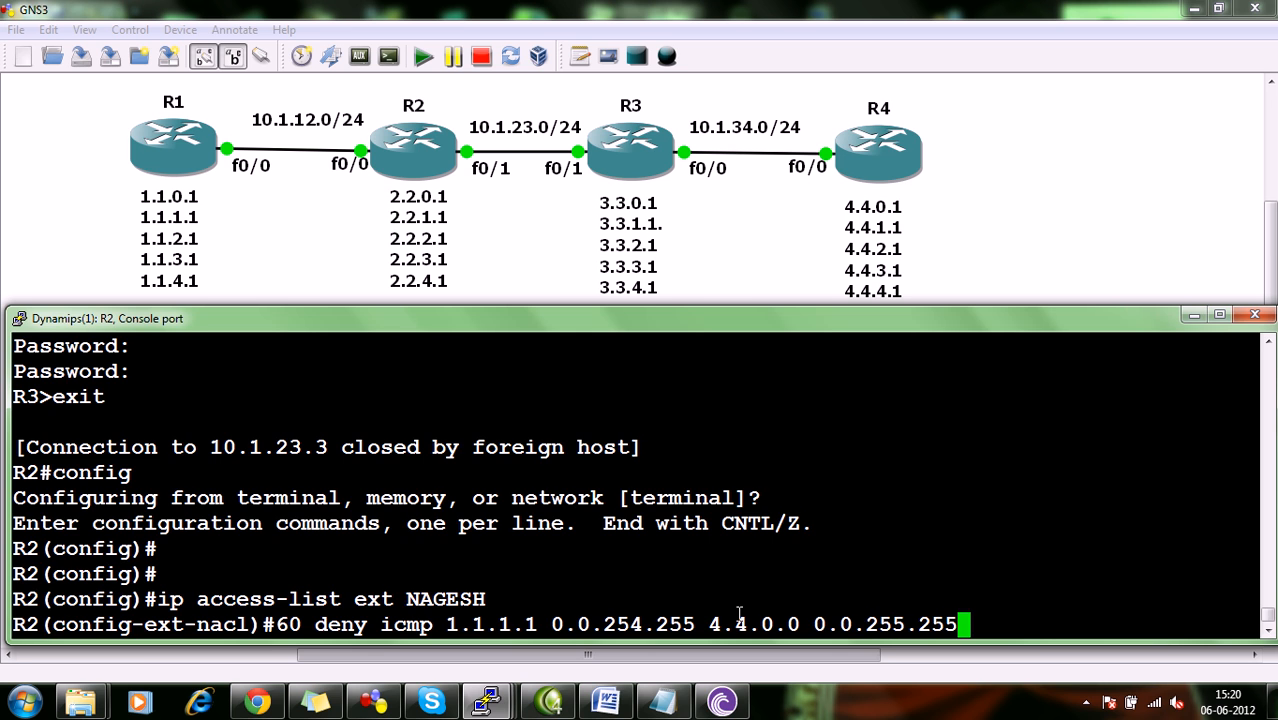
key("Return")
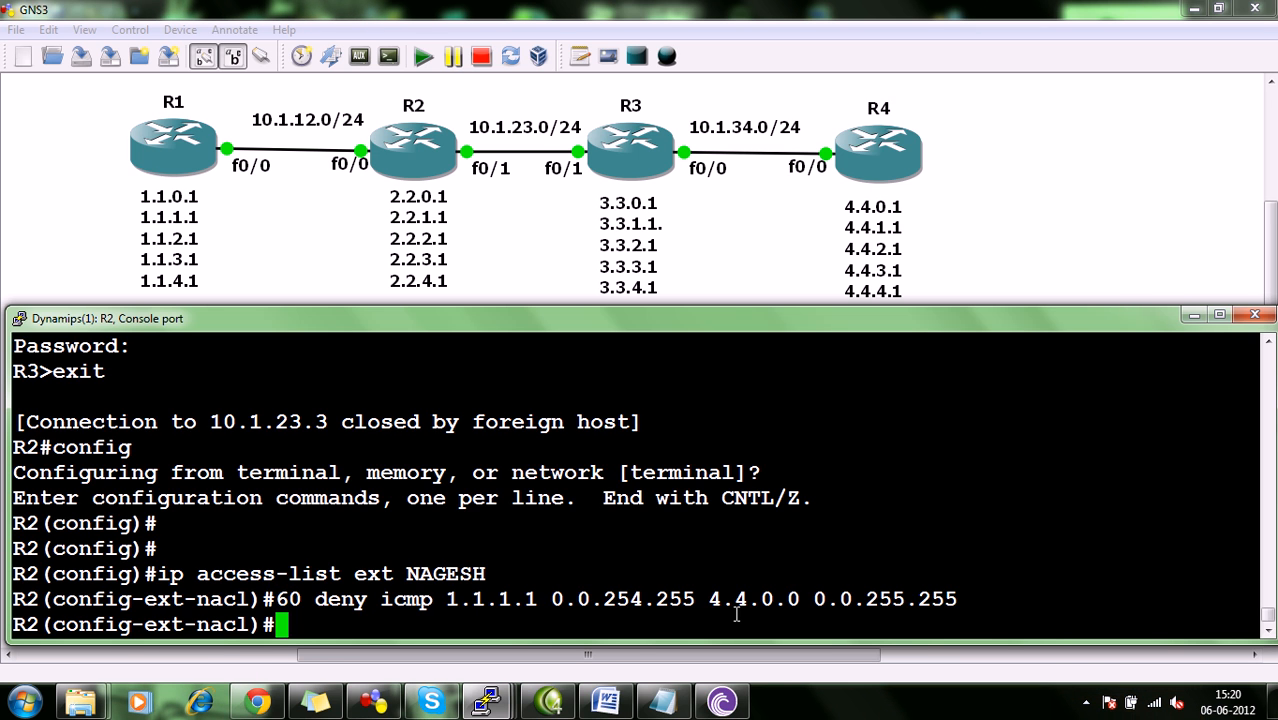
Leave configuration mode on R2 and display its access lists to check the new entry 60.
key("ctrl+z")
type("sdh acc")
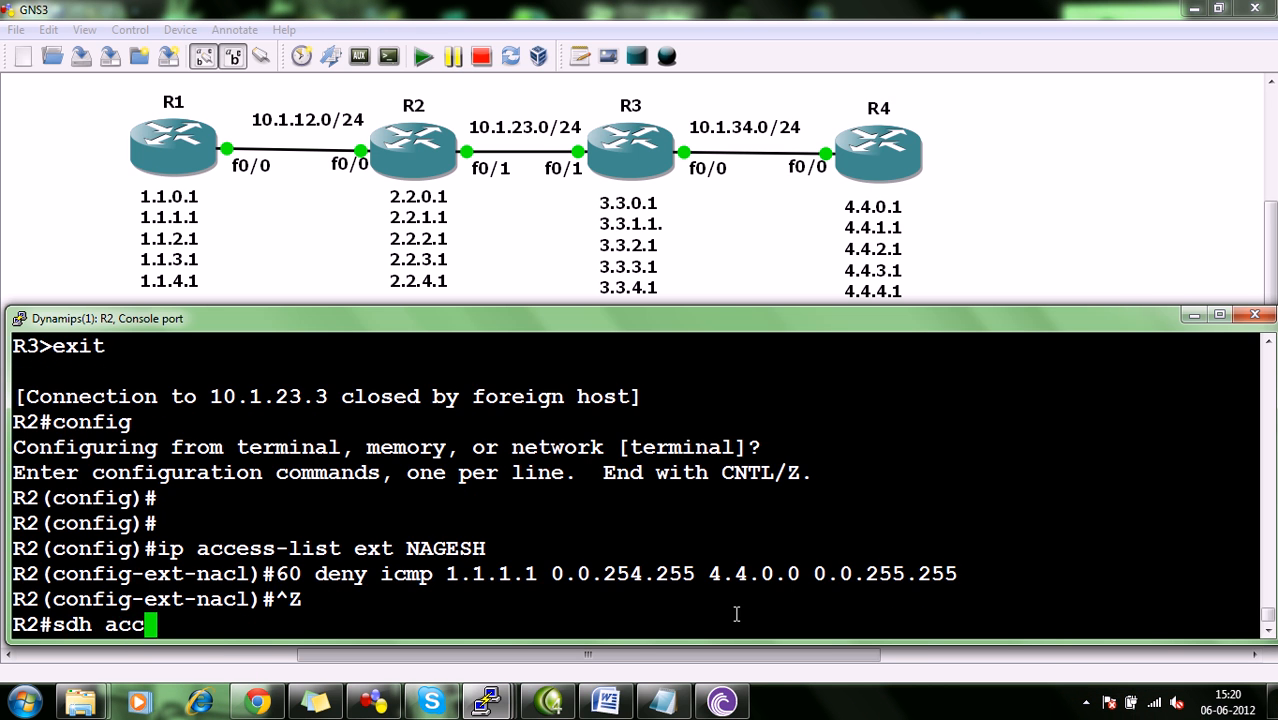
key("BackSpace")
key("BackSpace")
key("BackSpace")
key("BackSpace")
key("BackSpace")
key("BackSpace")
type("h a")
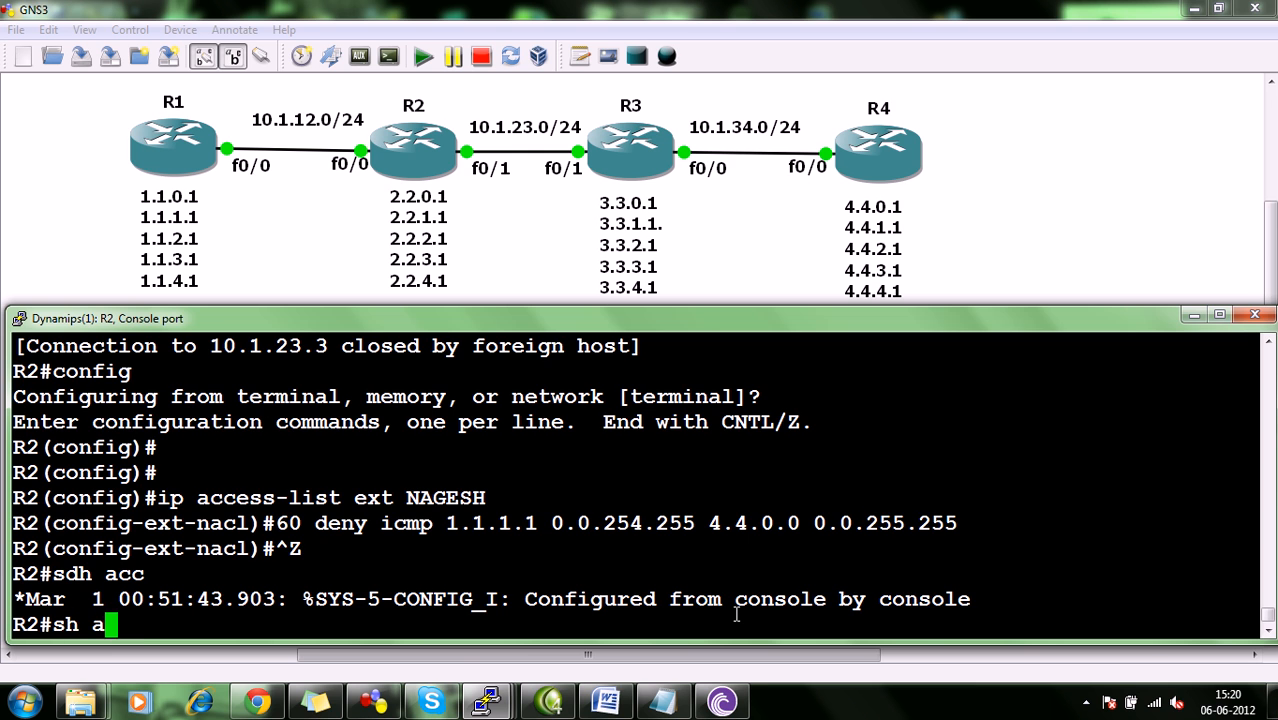
type("ceess-list")
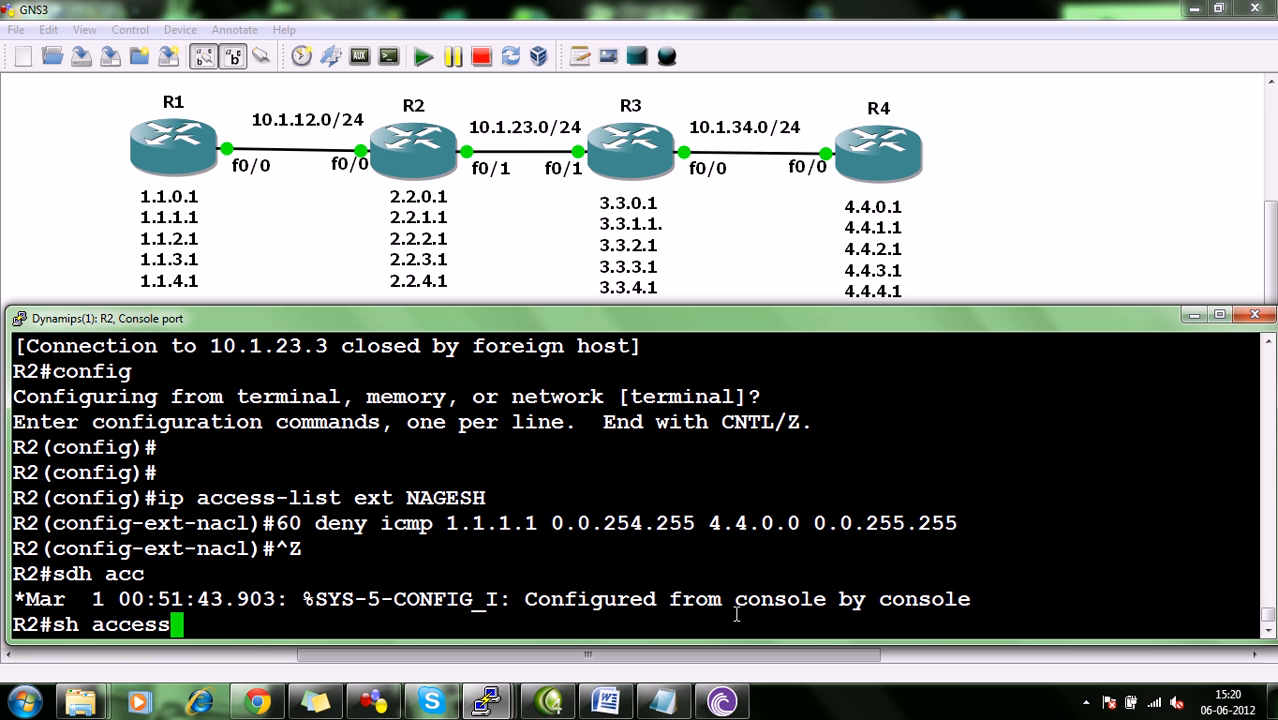
key("Return")
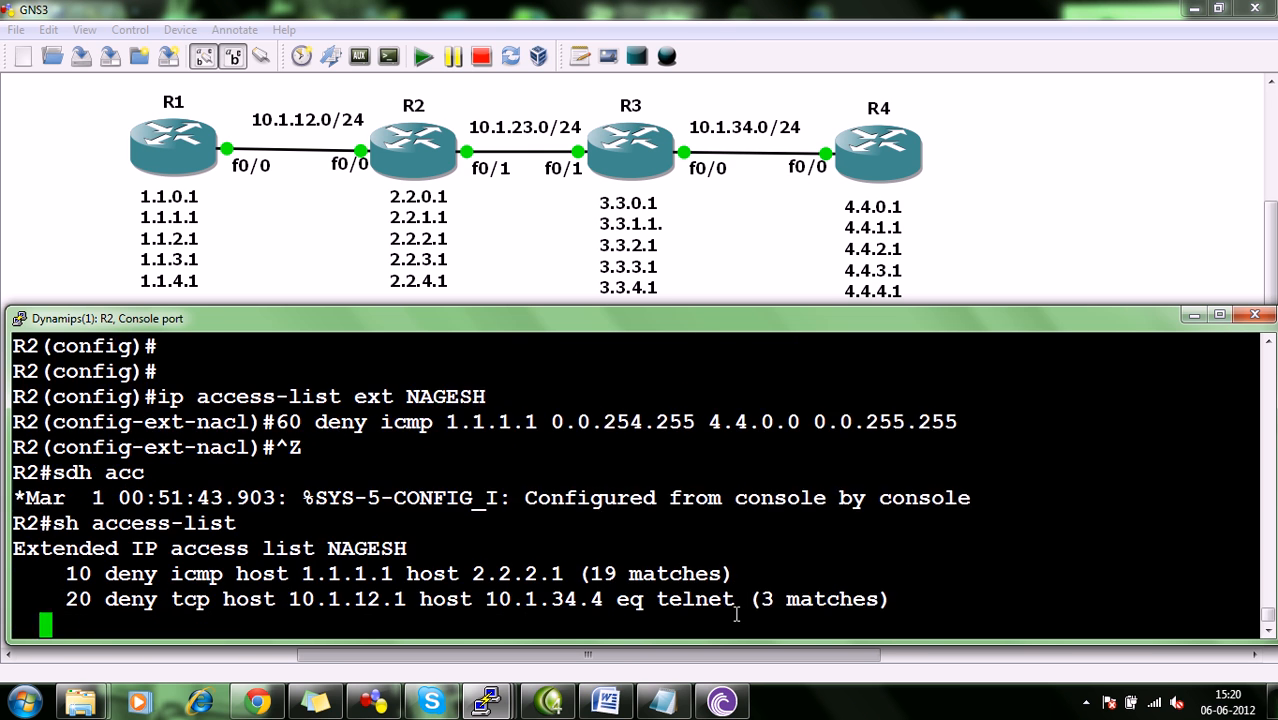
left_click_drag(62, 600, 243, 586)
left_click(243, 586)
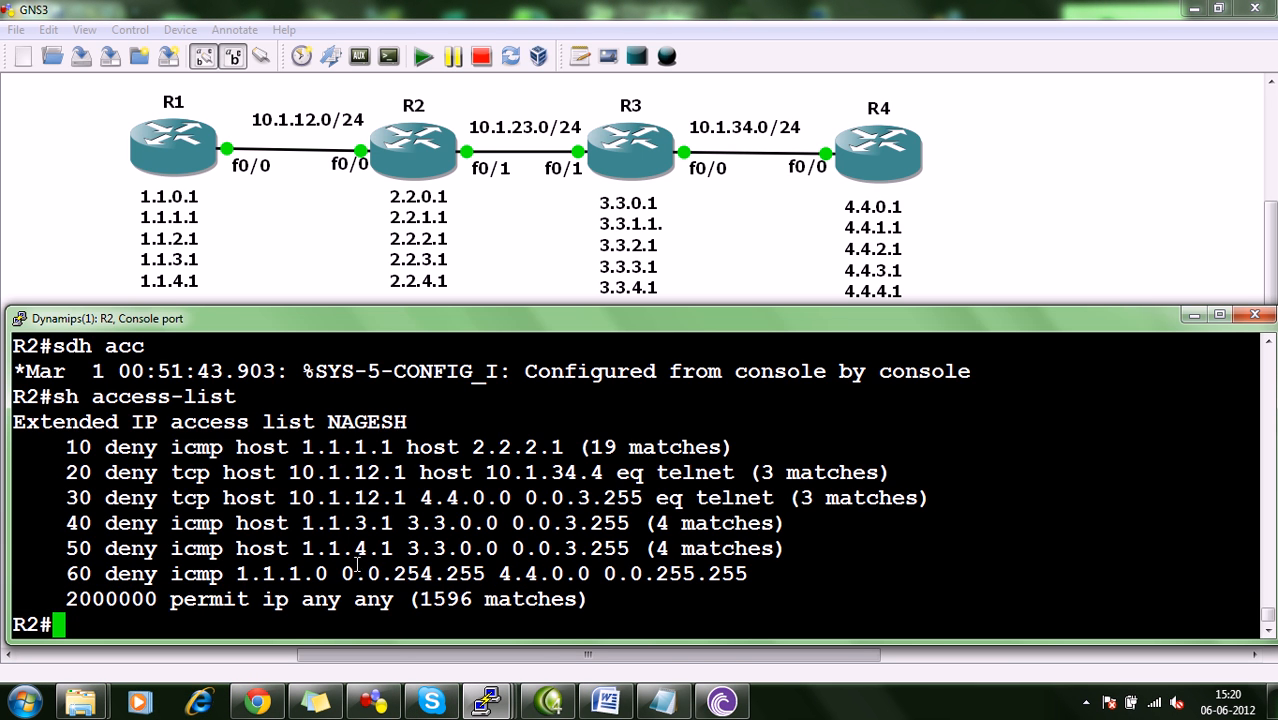
On R1, ping 4.4.0.1 with source address 1.1.1.1 and abort the ping before it finishes.
left_click(490, 700)
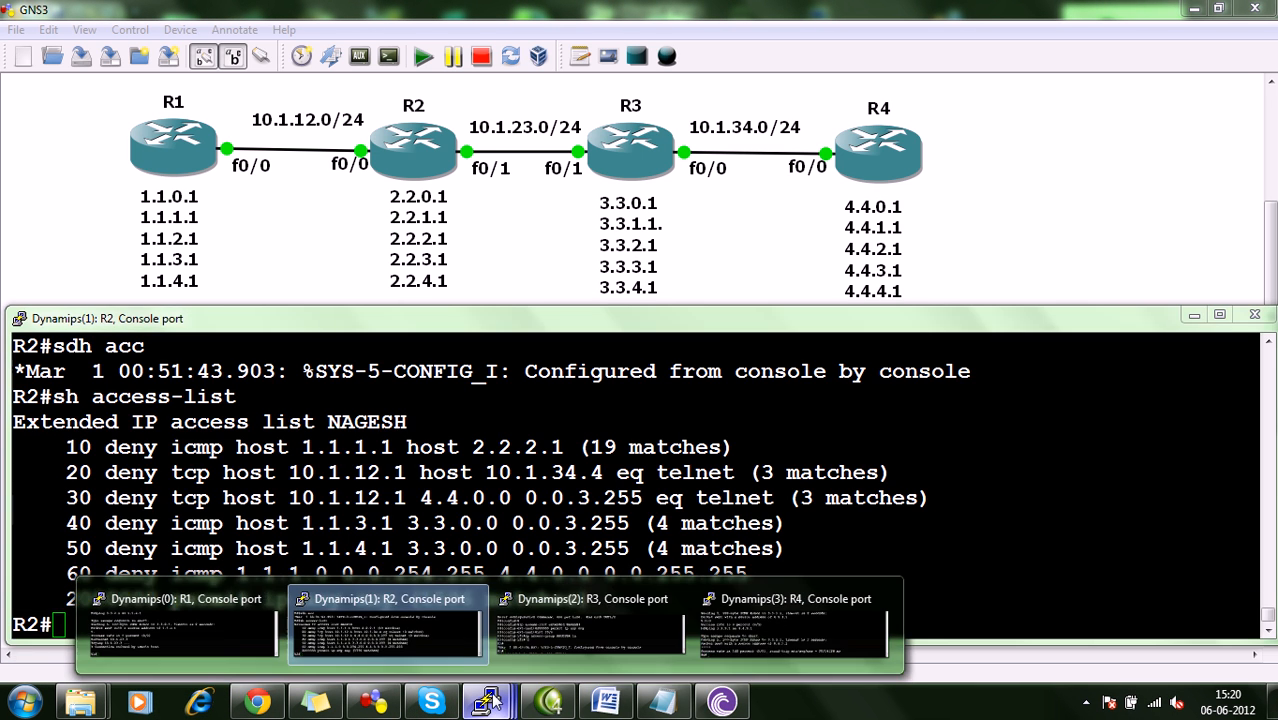
left_click(215, 625)
type("pinh")
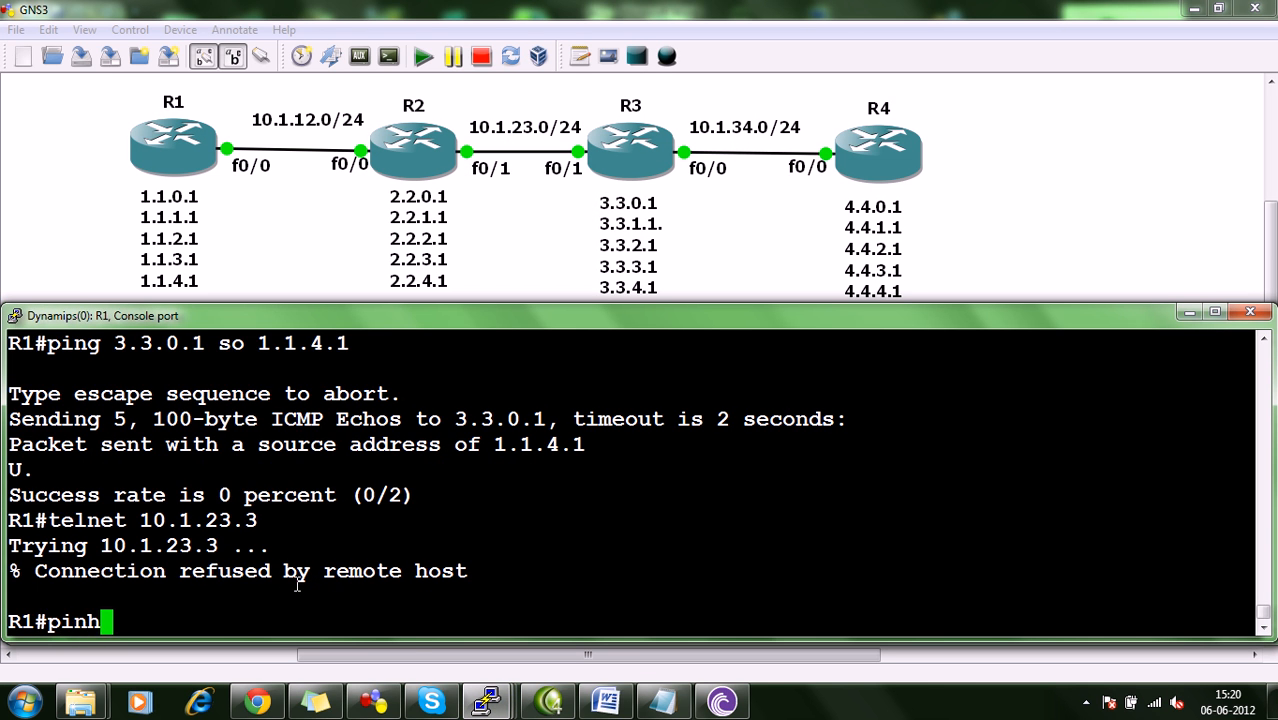
key("BackSpace")
type("g ")
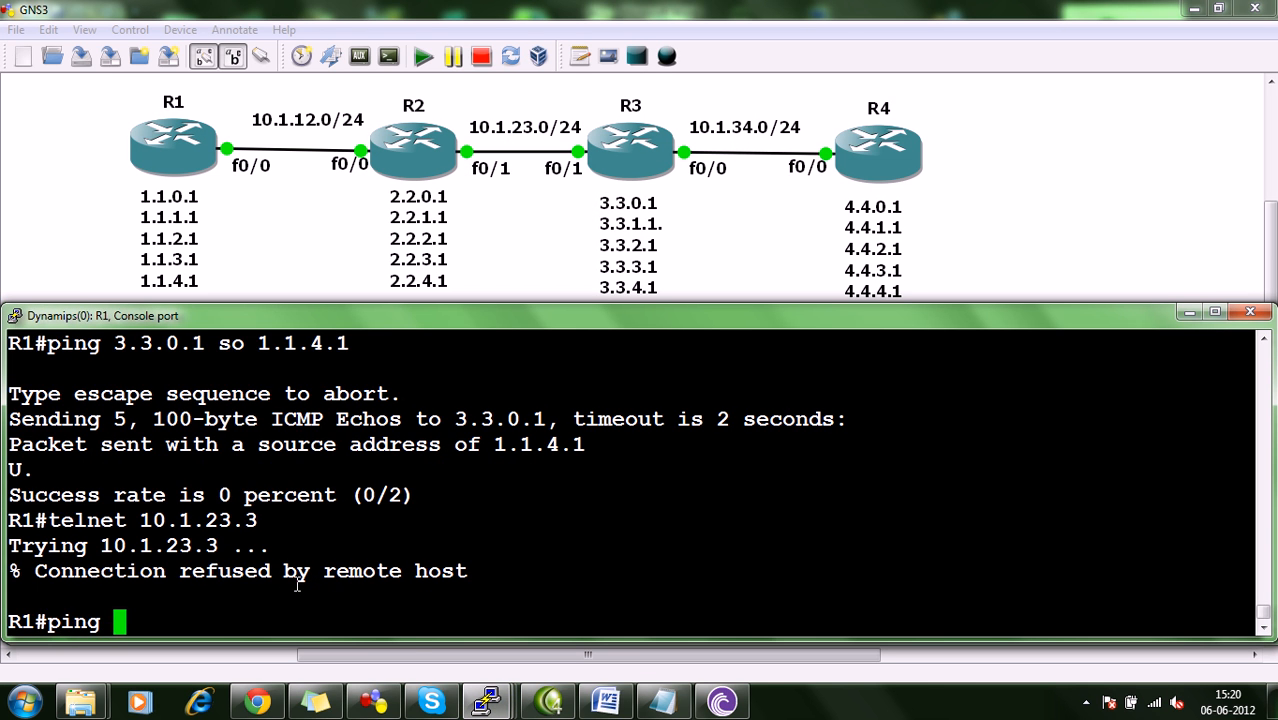
type("4.4.")
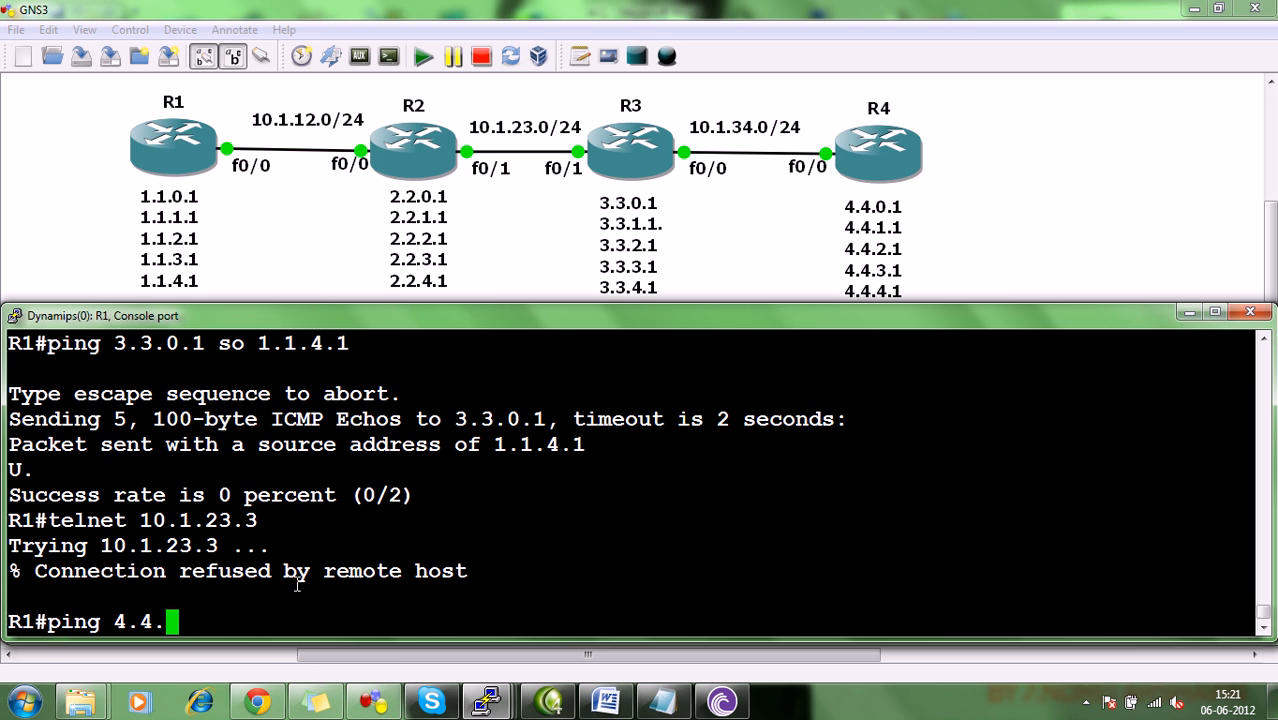
type("0.1 so ")
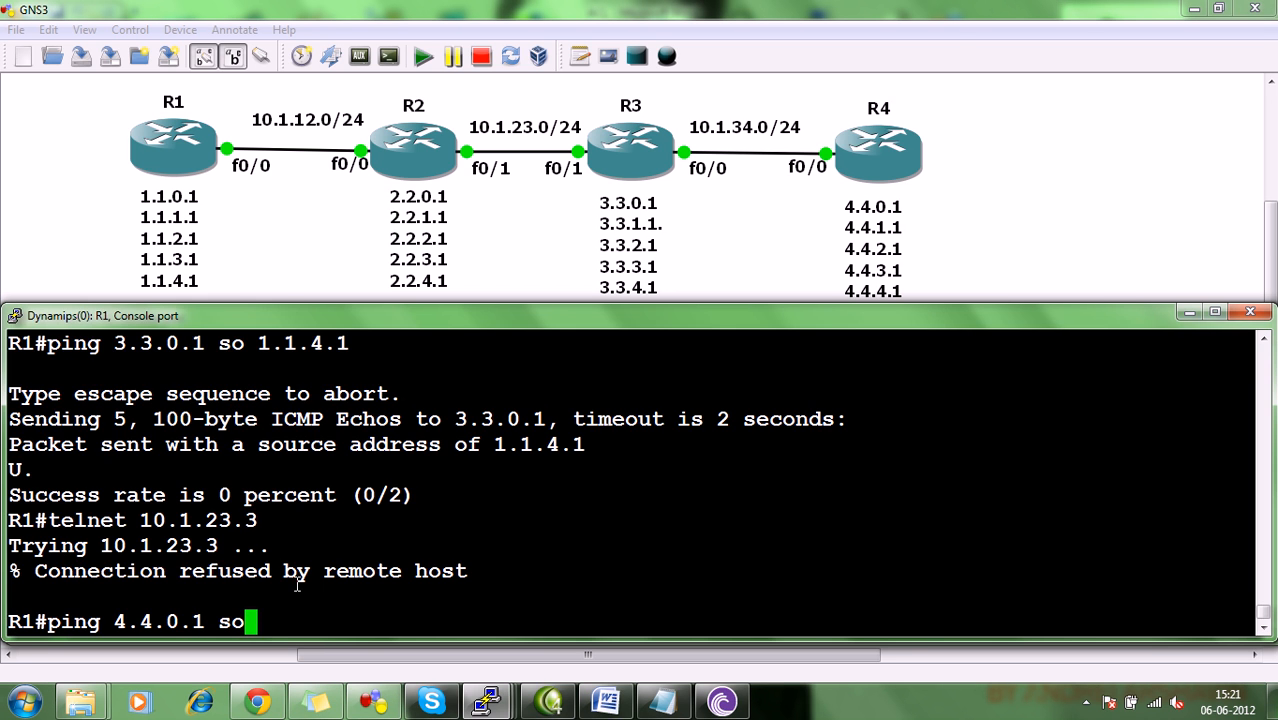
type("1.1.1.1")
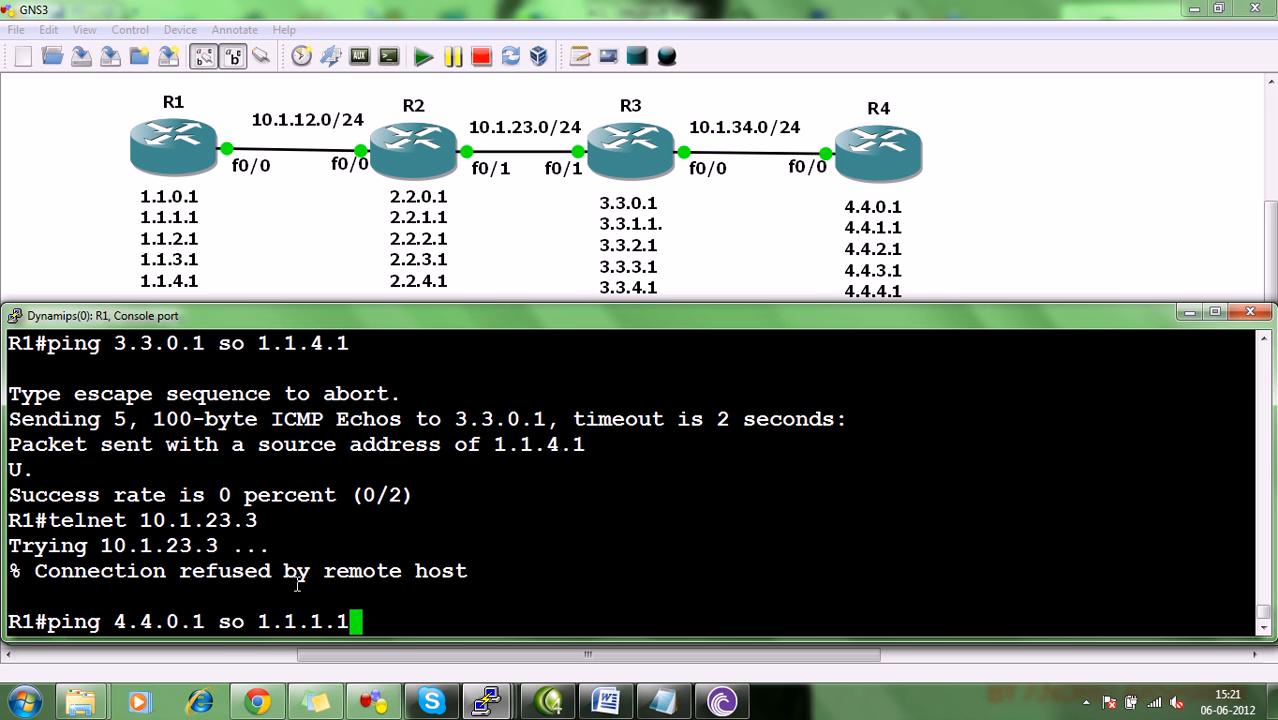
key("Return")
key("ctrl+shift+6")
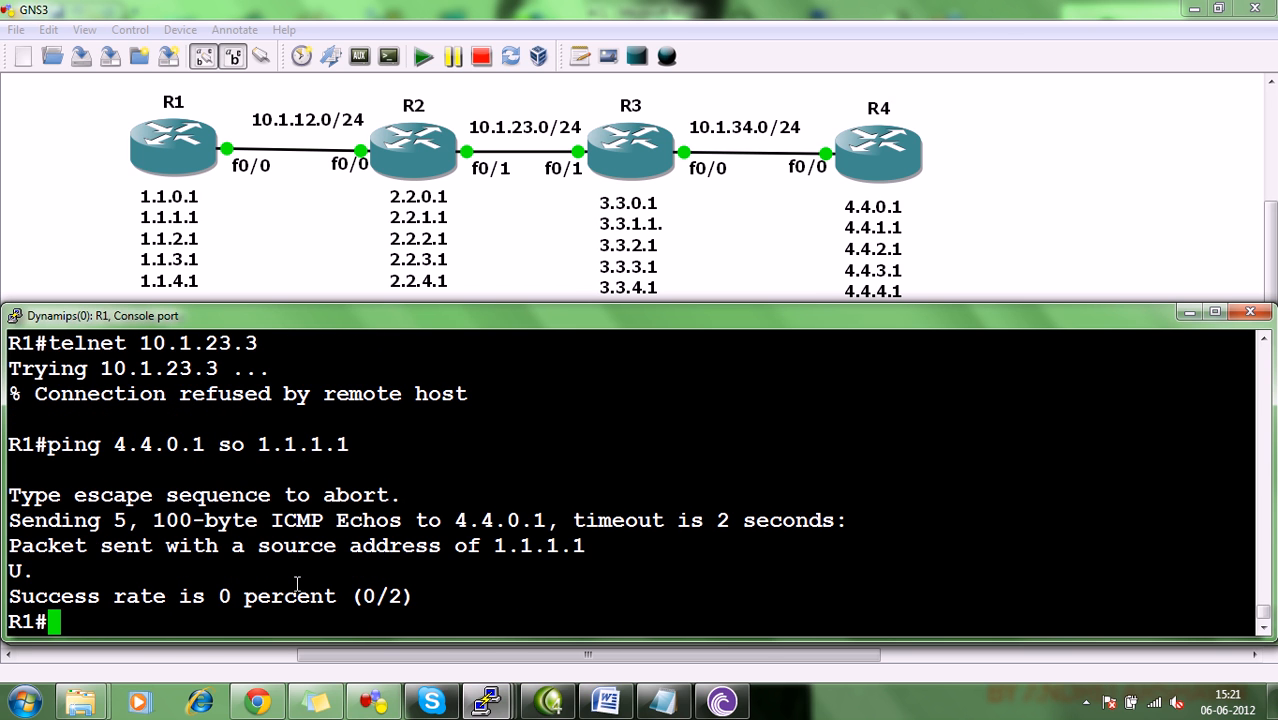
Ping 4.4.0.1 from R1 with the even loopback 1.1.2.1 as source address.
key("Up")
key("BackSpace")
key("BackSpace")
type("2.1")
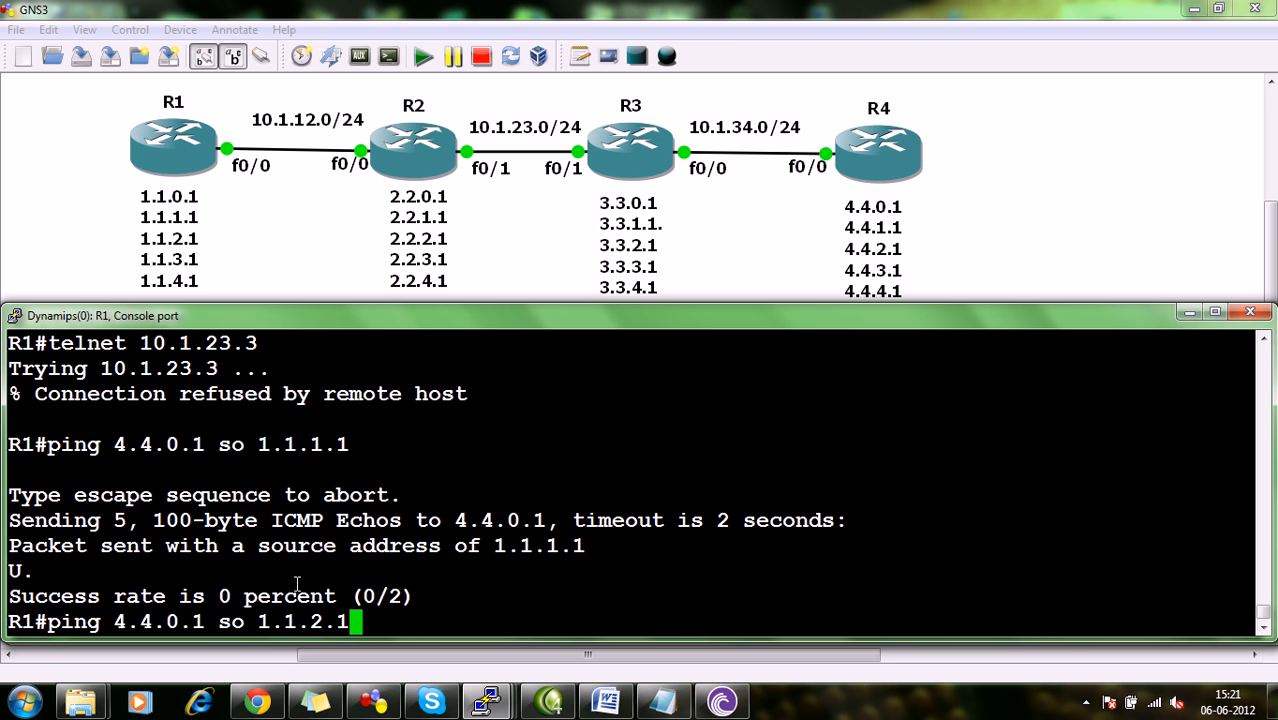
key("Return")
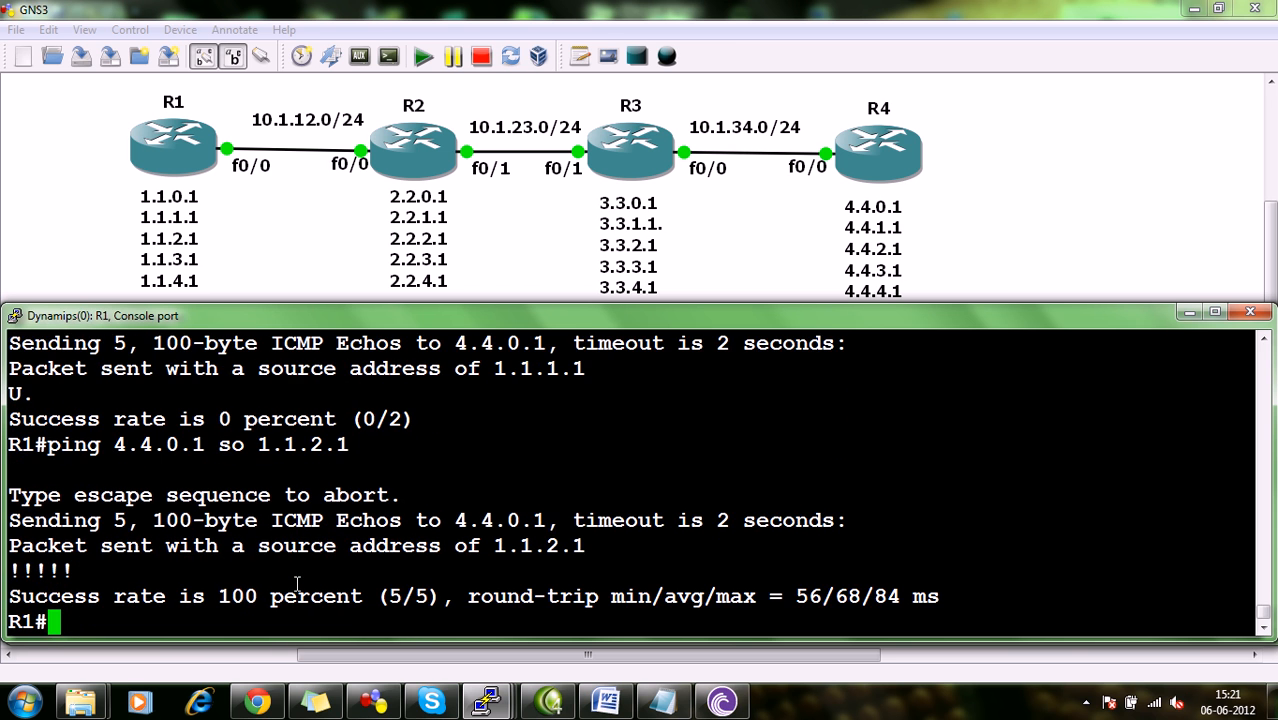
Ping 4.4.0.1 from R1 with the odd loopback 1.1.3.1 as source, aborting the ping early.
key("Up")
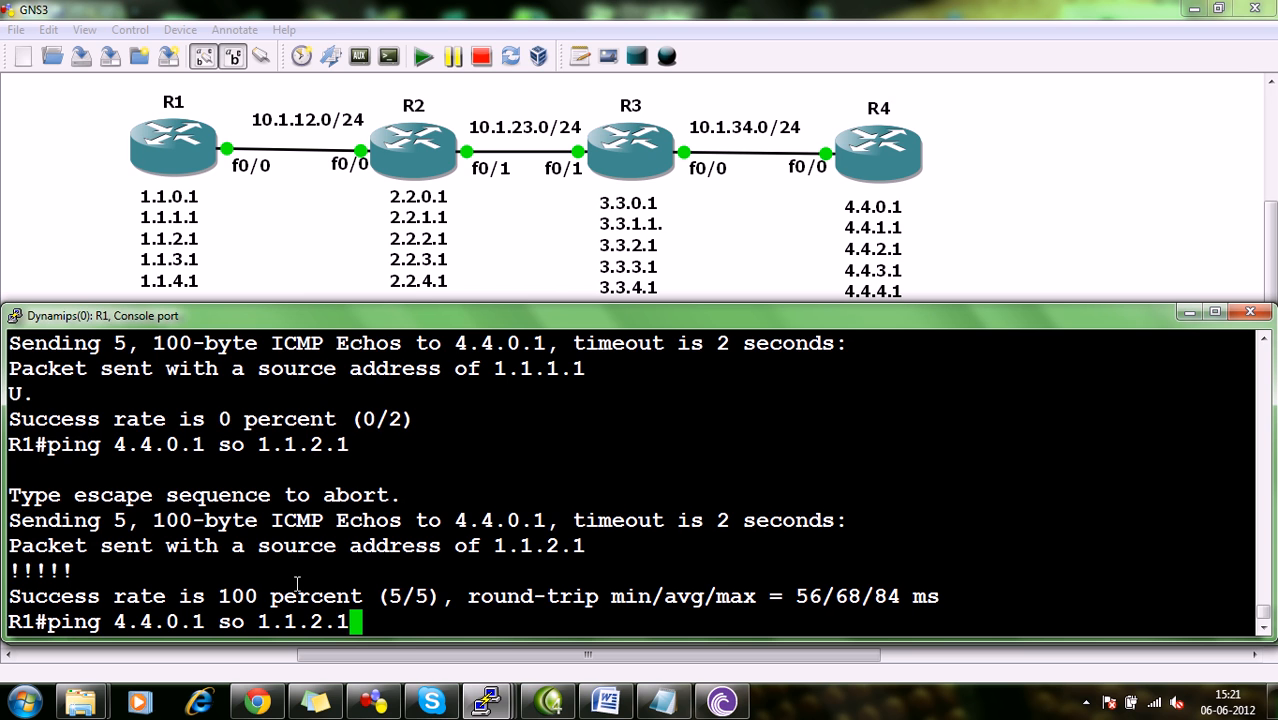
key("BackSpace")
key("BackSpace")
key("BackSpace")
type("3.1")
key("Return")
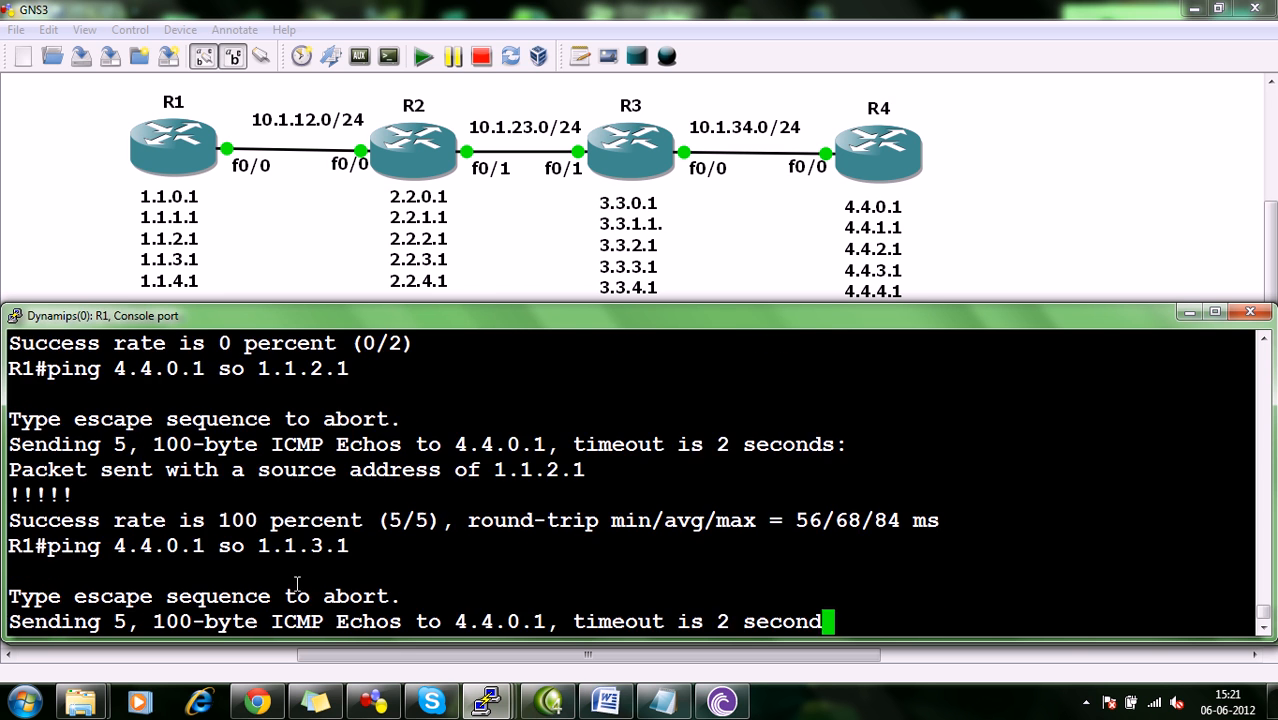
key("ctrl+shift+6")
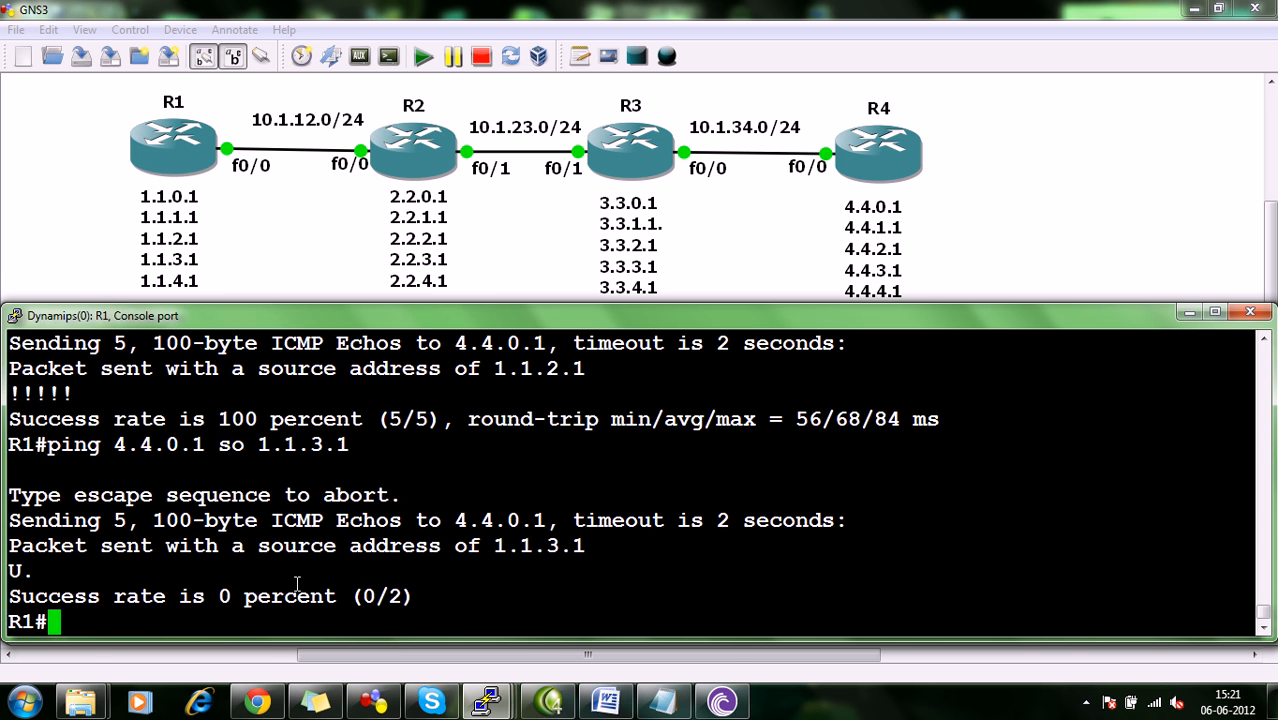
Ping 4.4.0.1 from R1 with the even loopback 1.1.4.1 as source address.
key("Up")
key("BackSpace")
key("BackSpace")
key("BackSpace")
type("4.1")
key("Return")
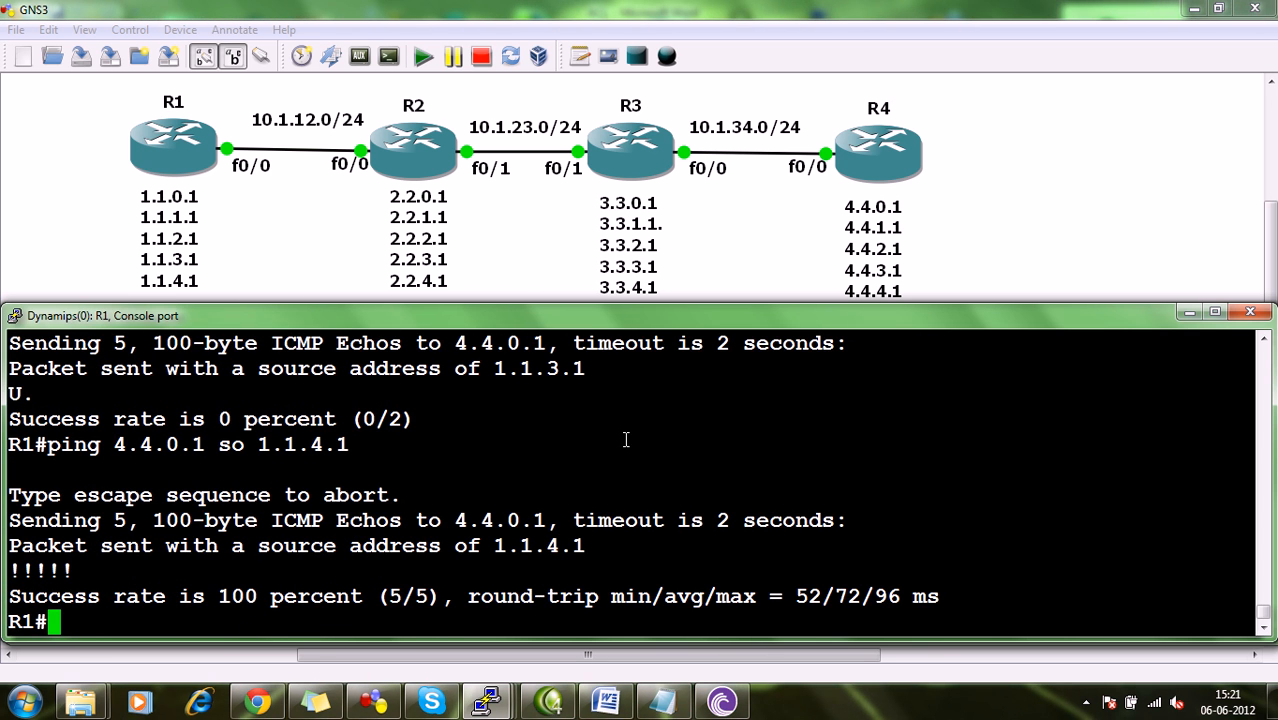
Review the earlier ping and telnet output in R1's console history.
scroll(626, 440, "up", 6)
scroll(626, 440, "up", 15)
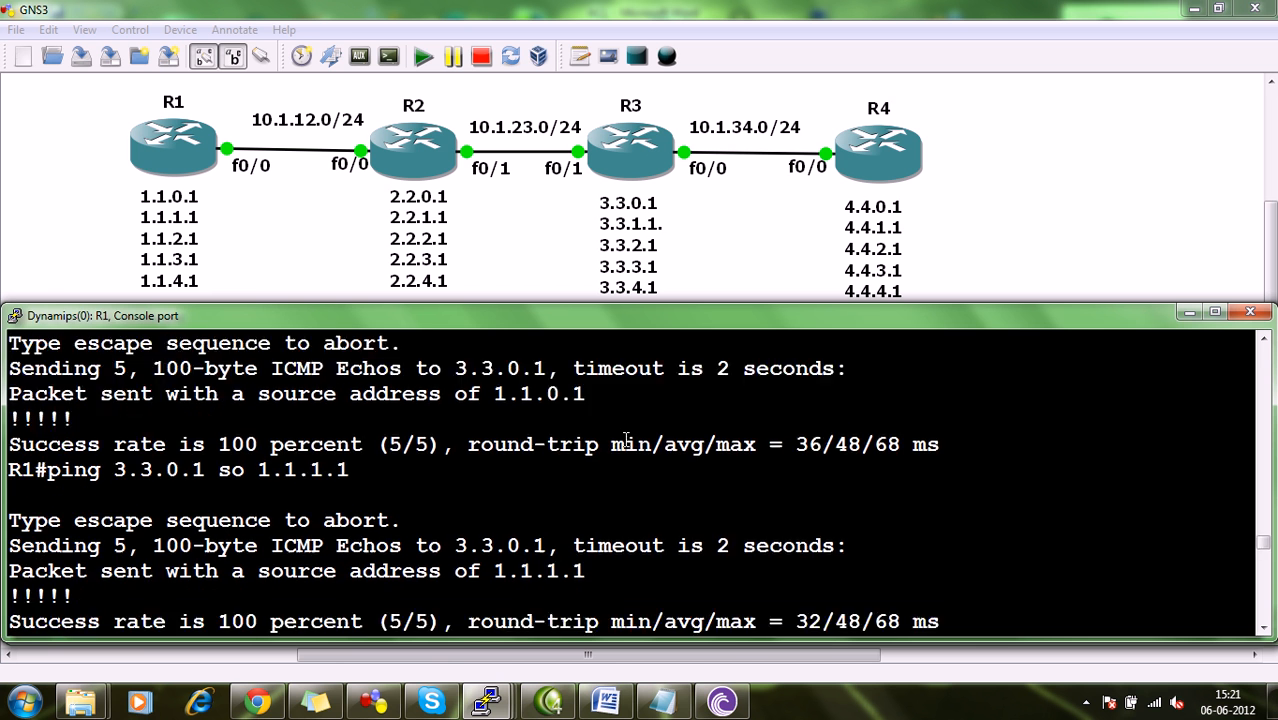
scroll(626, 440, "up", 4)
scroll(615, 448, "down", 20)
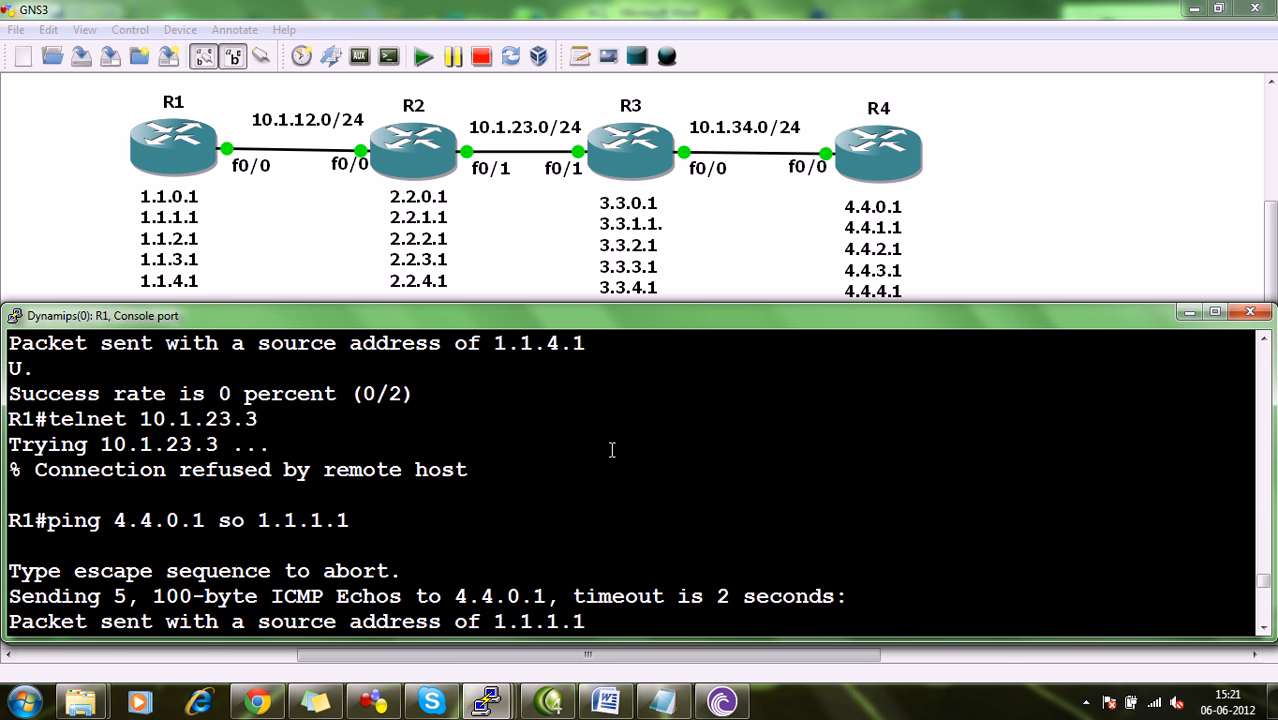
scroll(611, 450, "up", 12)
scroll(599, 466, "up", 6)
scroll(599, 466, "down", 15)
In R2's console, examine the third octet of the source address and wildcard mask in access list entry 60.
mouse_move(484, 703)
left_click(335, 632)
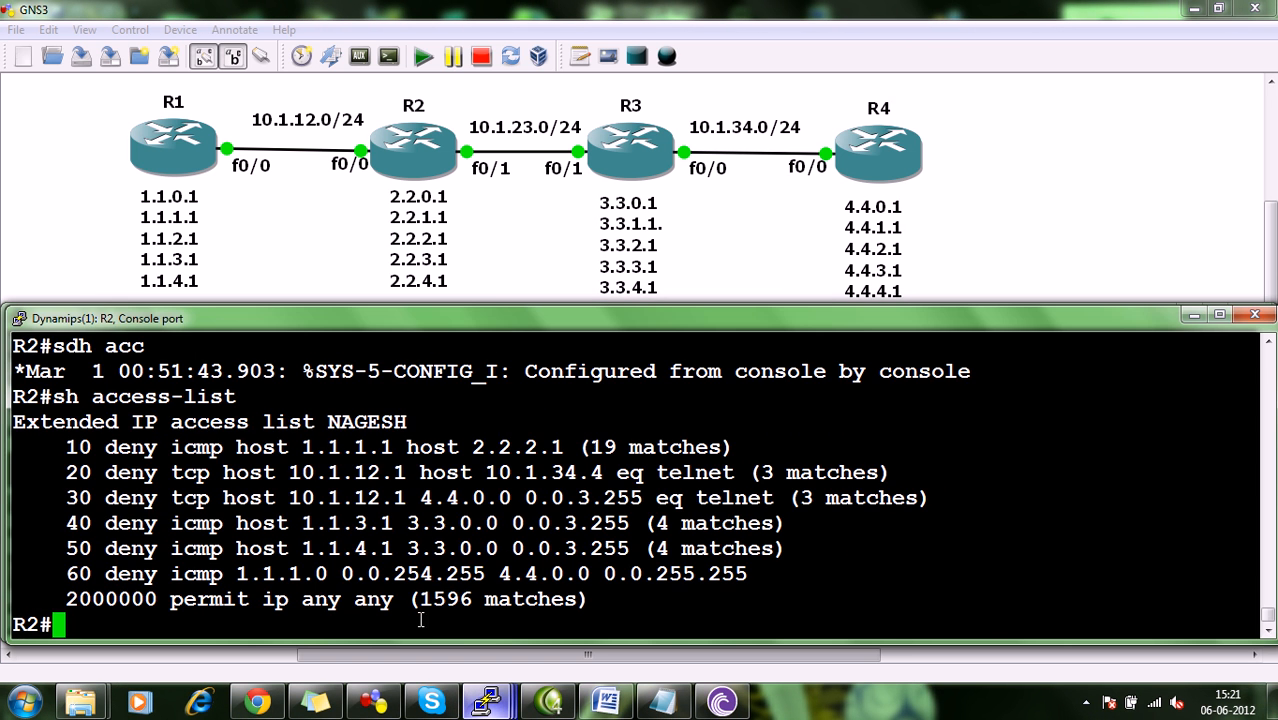
left_click_drag(304, 571, 293, 572)
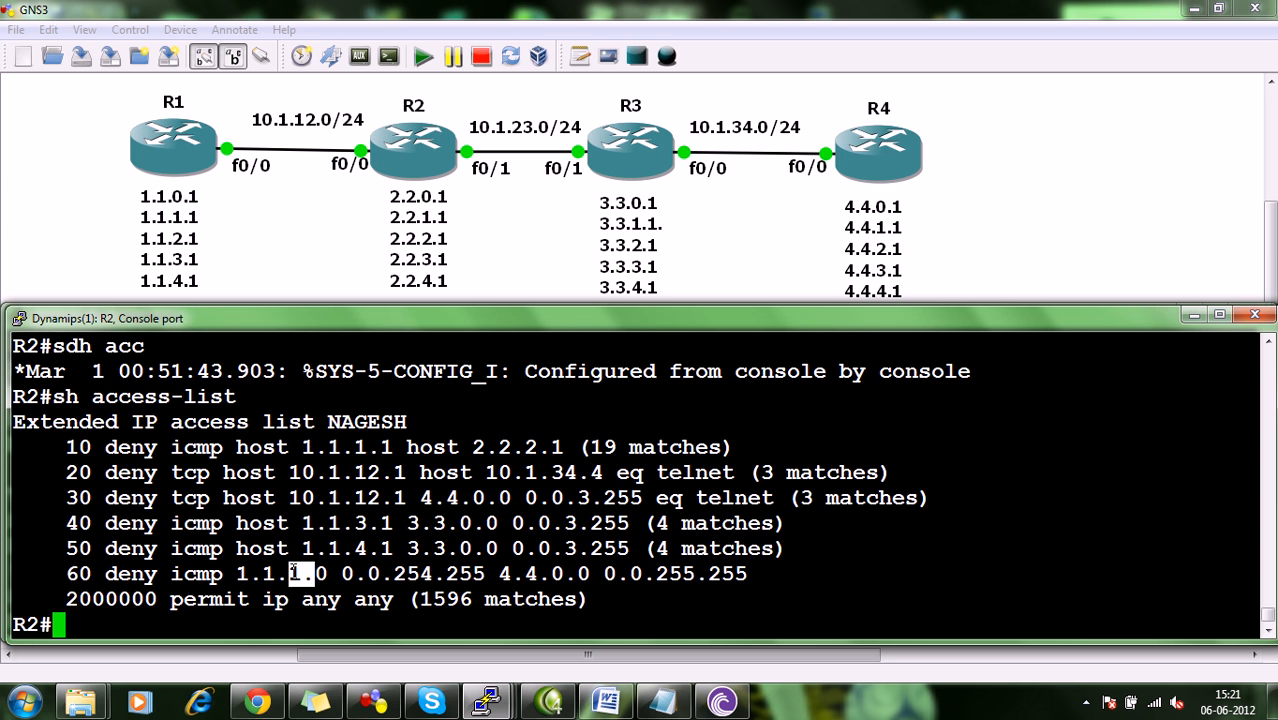
left_click(293, 572)
left_click_drag(435, 572, 395, 573)
left_click(400, 572)
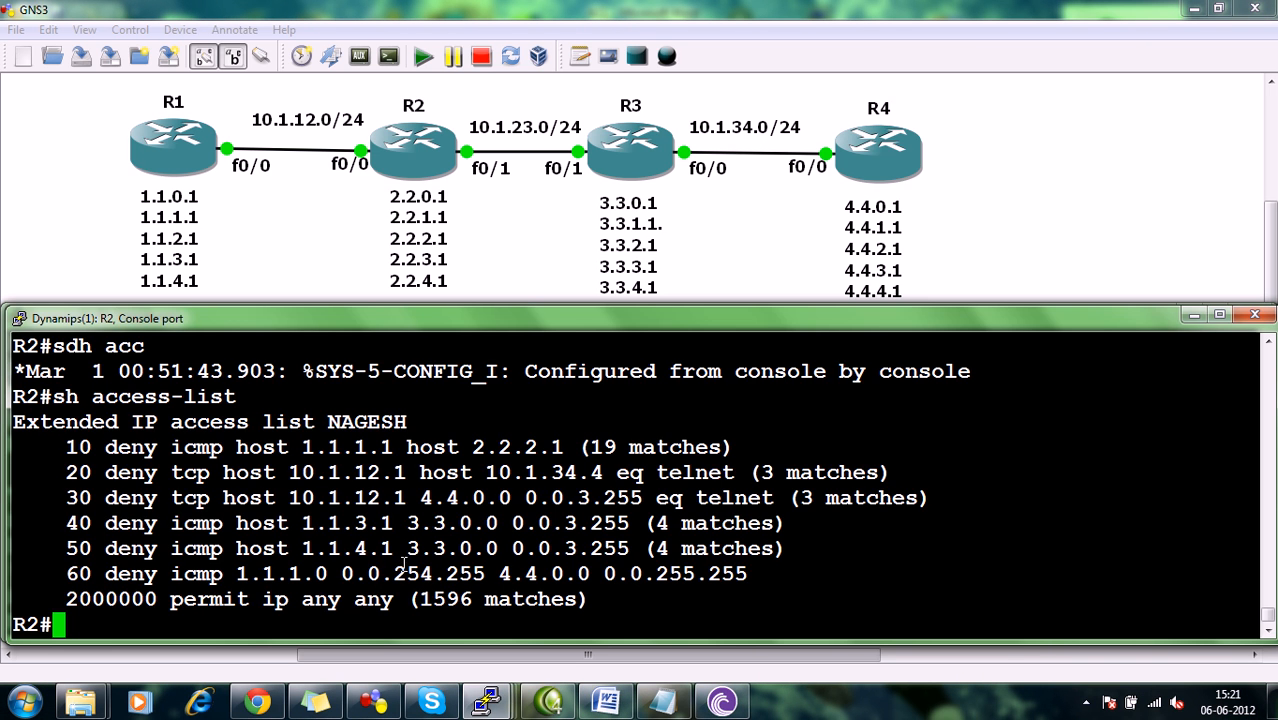
left_click_drag(437, 566, 383, 573)
left_click(416, 572)
scroll(416, 568, "up", 4)
scroll(416, 568, "down", 4)
left_click_drag(297, 567, 286, 567)
left_click(314, 569)
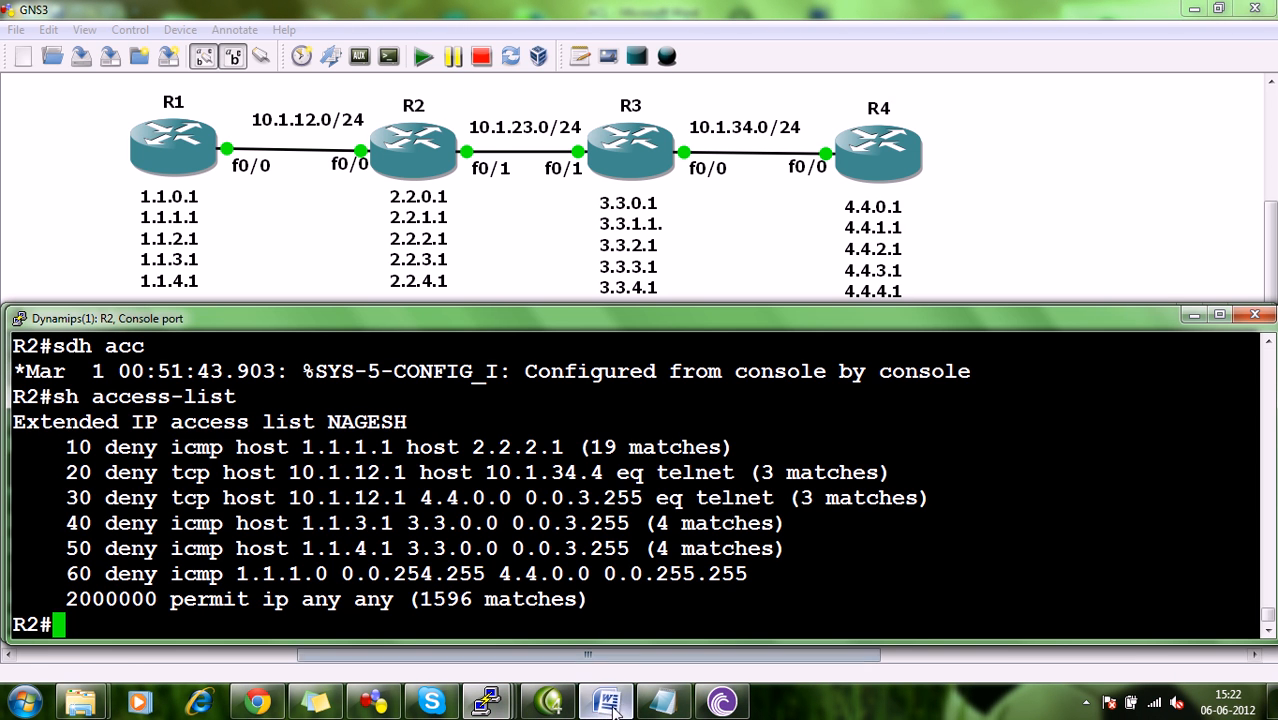
Switch to the ACL document in Word to read task 10 on stopping EIGRP packets, and return to GNS3.
left_click(605, 701)
left_click(433, 520)
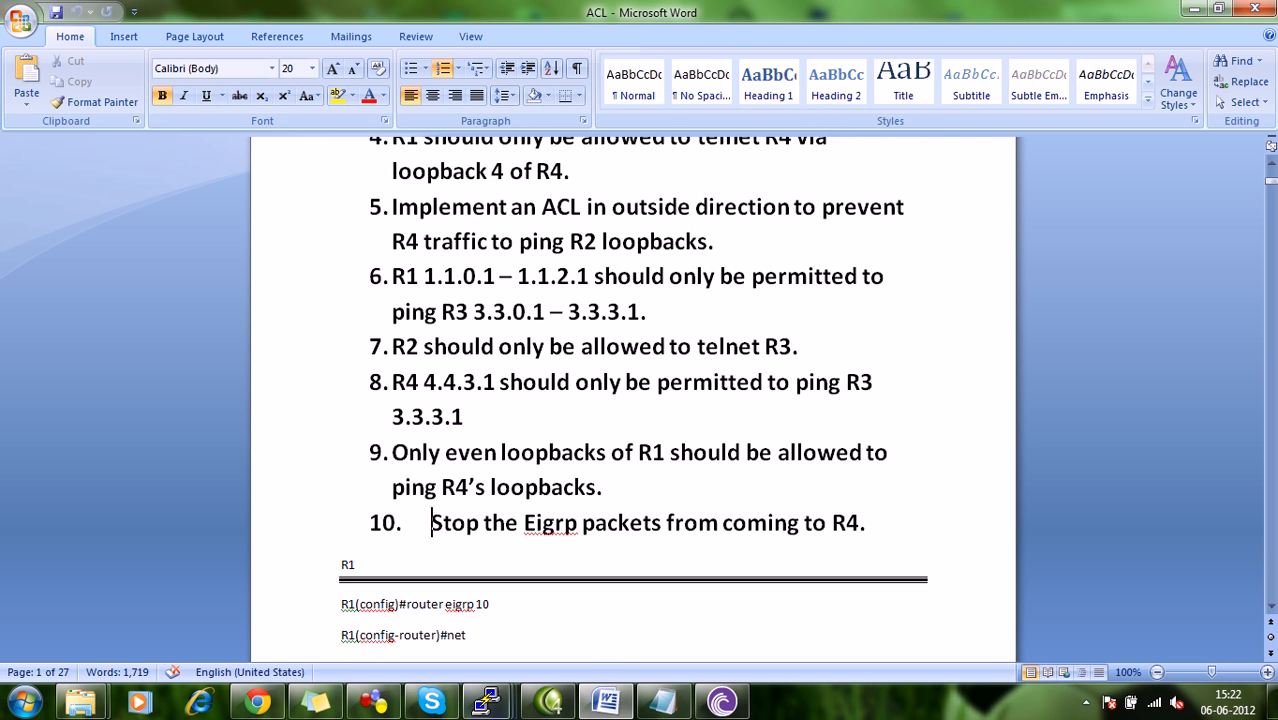
left_click(373, 701)
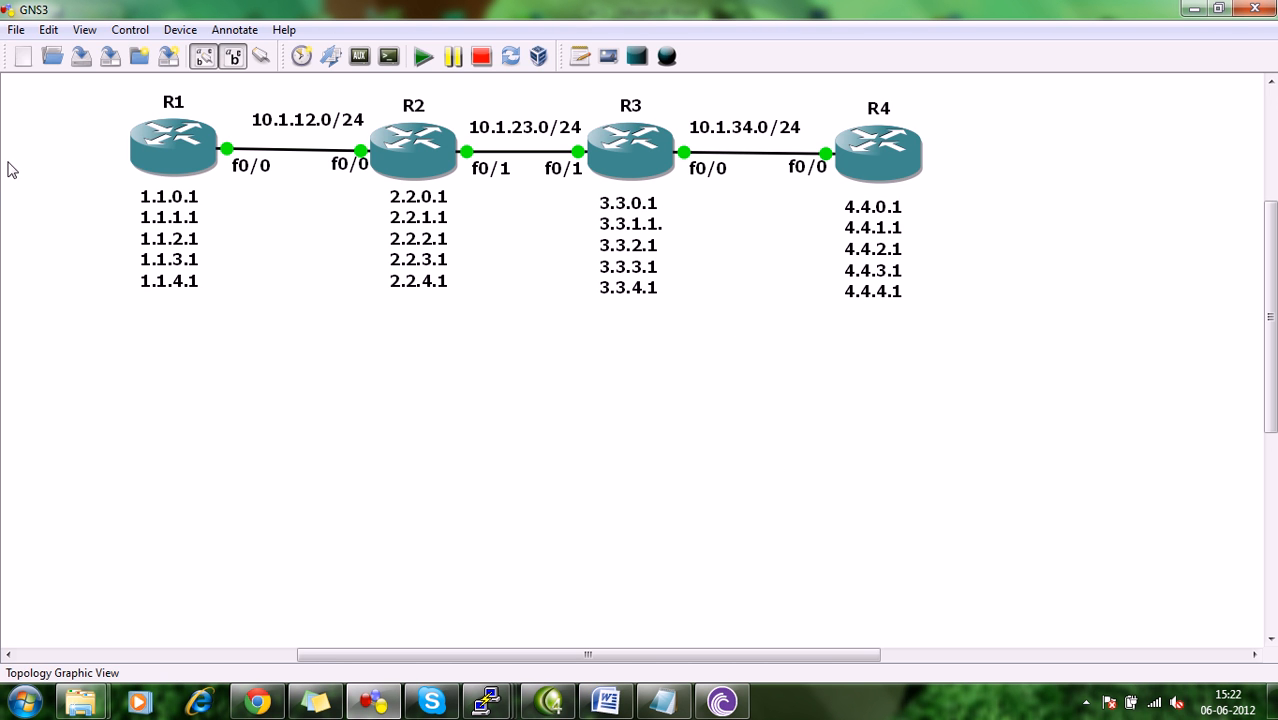
Enter global configuration mode on R4 from its console, configuring from the terminal.
mouse_move(486, 702)
left_click(757, 615)
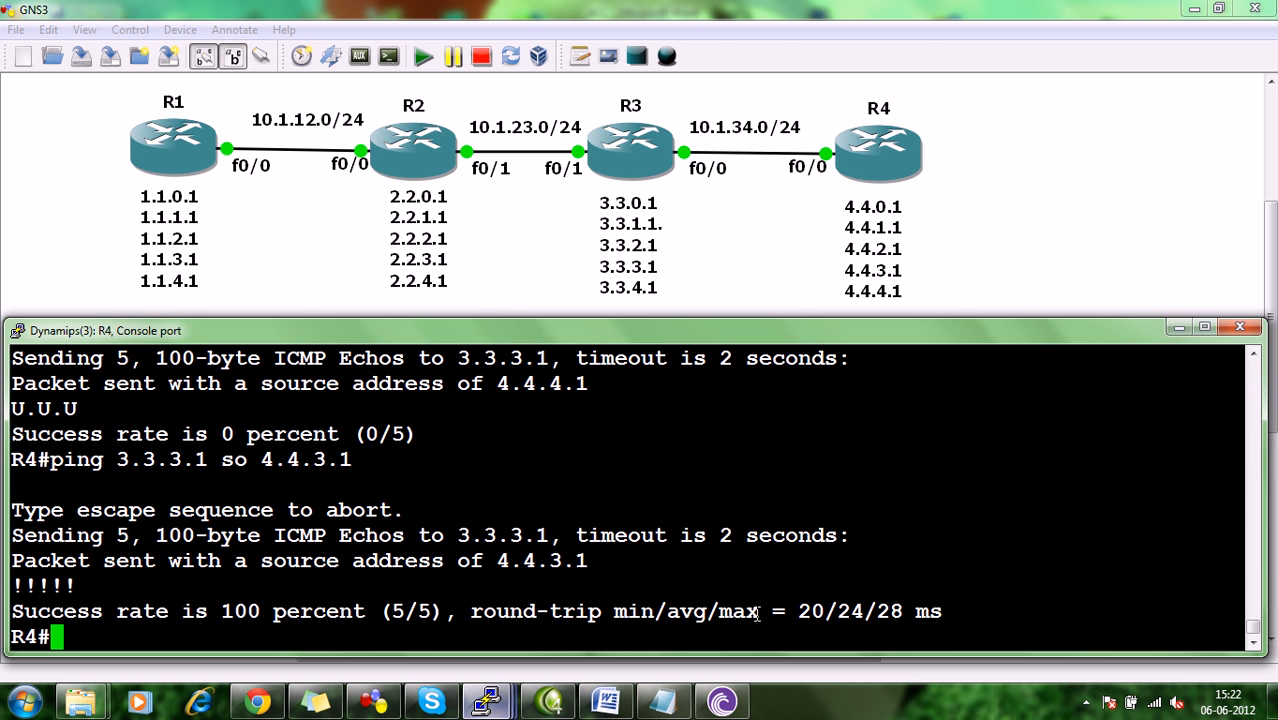
type("config")
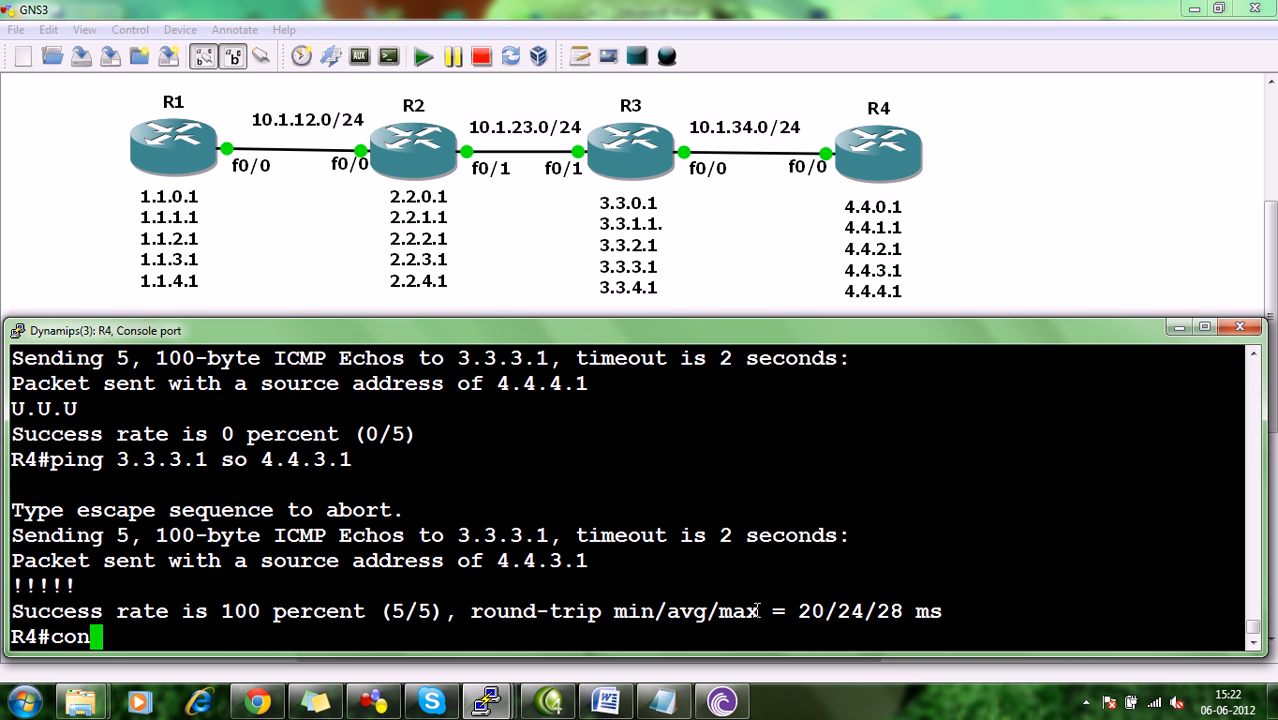
key("Return")
key("Return")
key("Return")
key("Return")
key("Return")
key("Return")
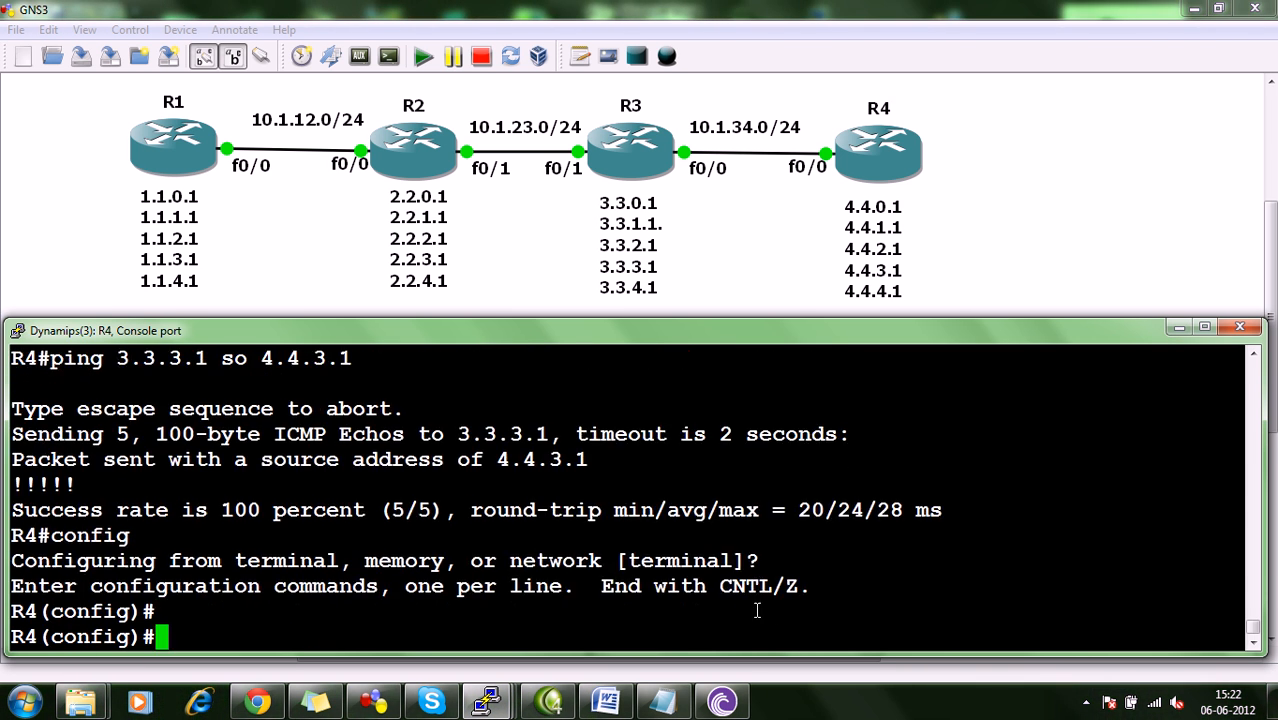
Create an extended named access list on R4, giving it the same name as R2's list.
type("ip a")
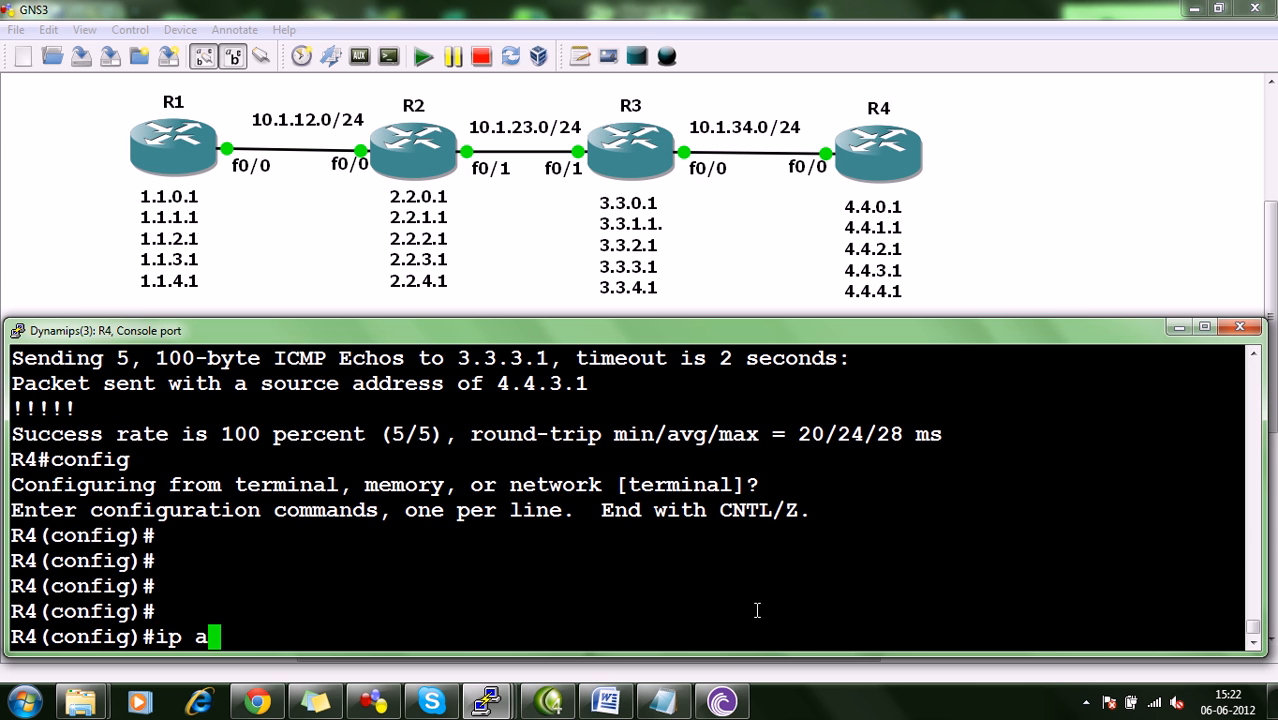
type("ccess-li")
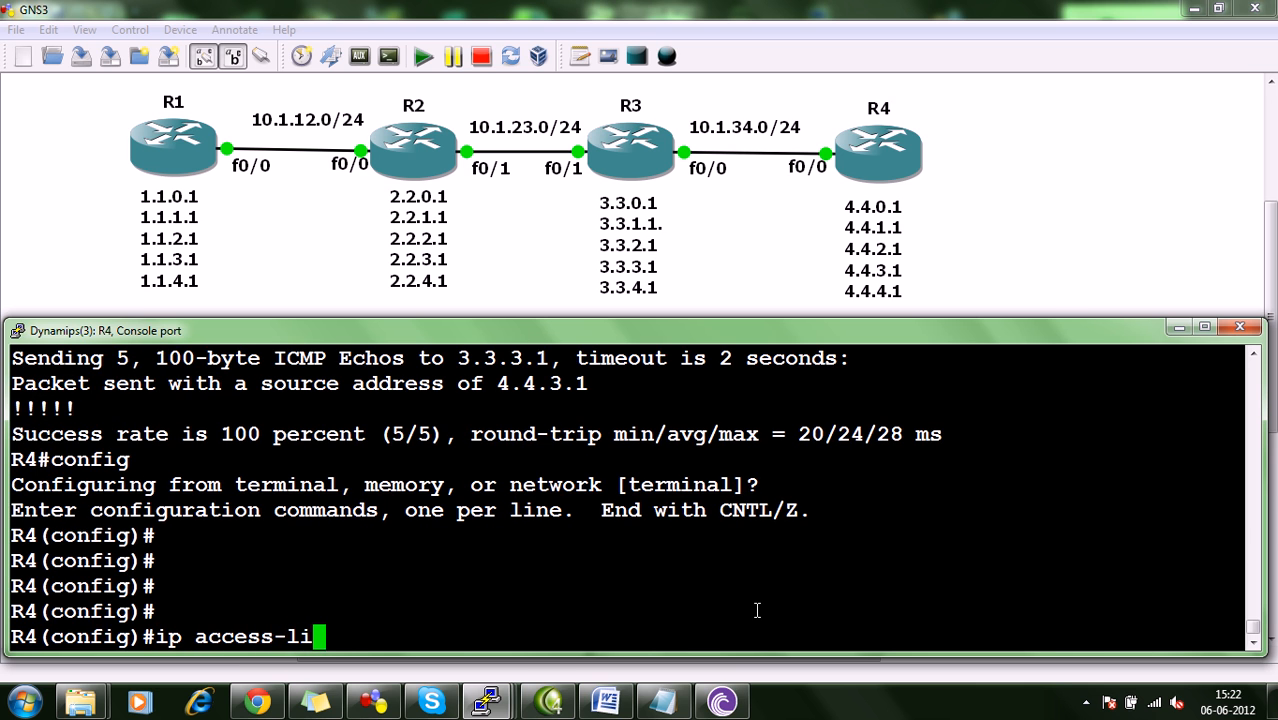
type("st ext ")
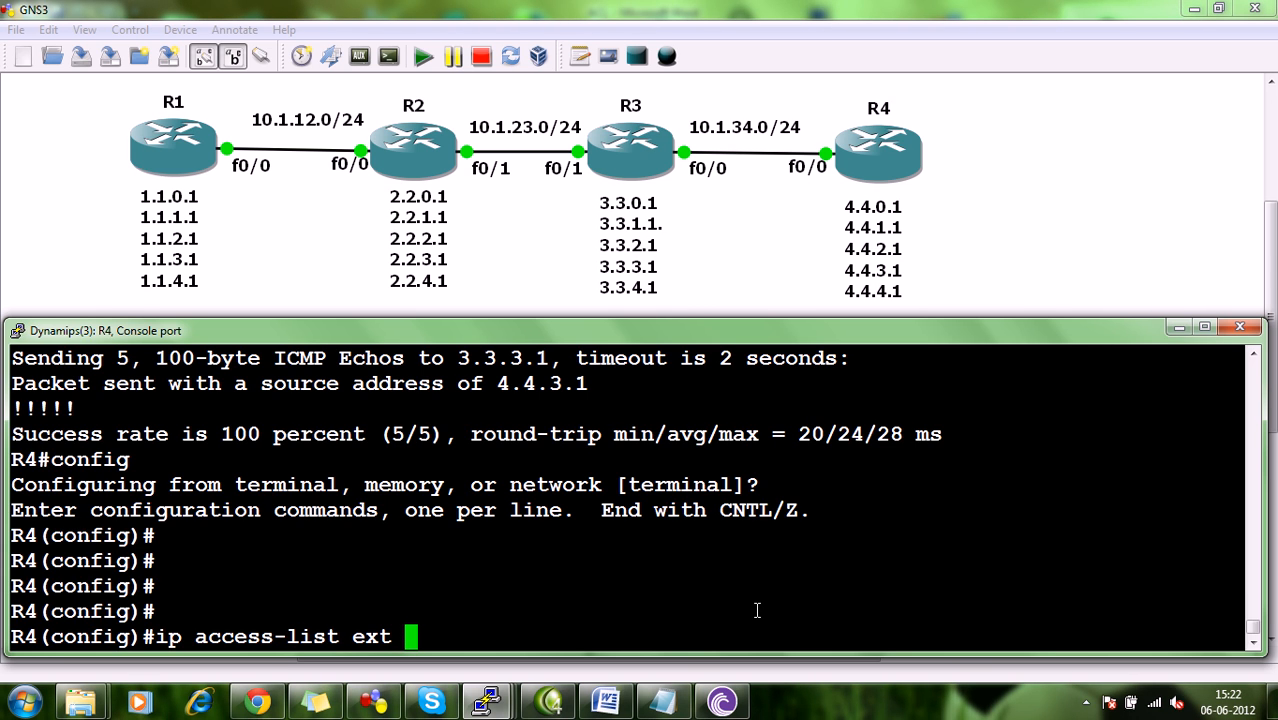
type("NAGESH")
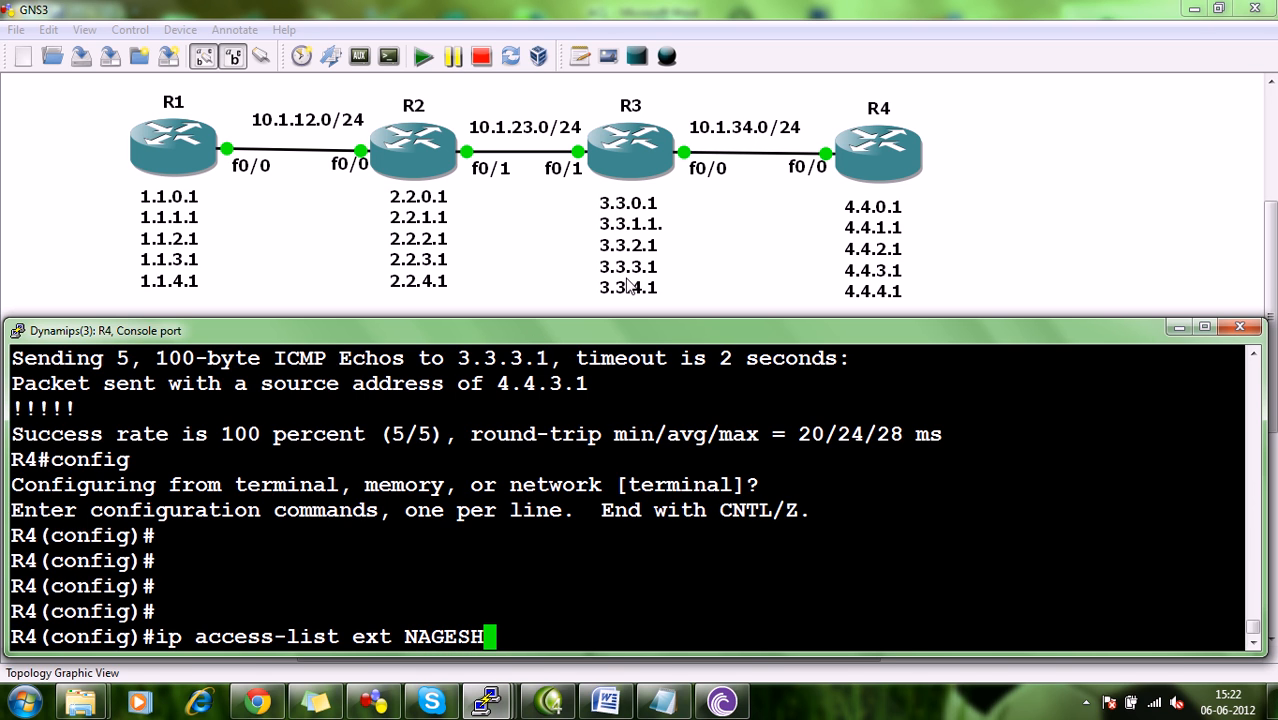
key("Return")
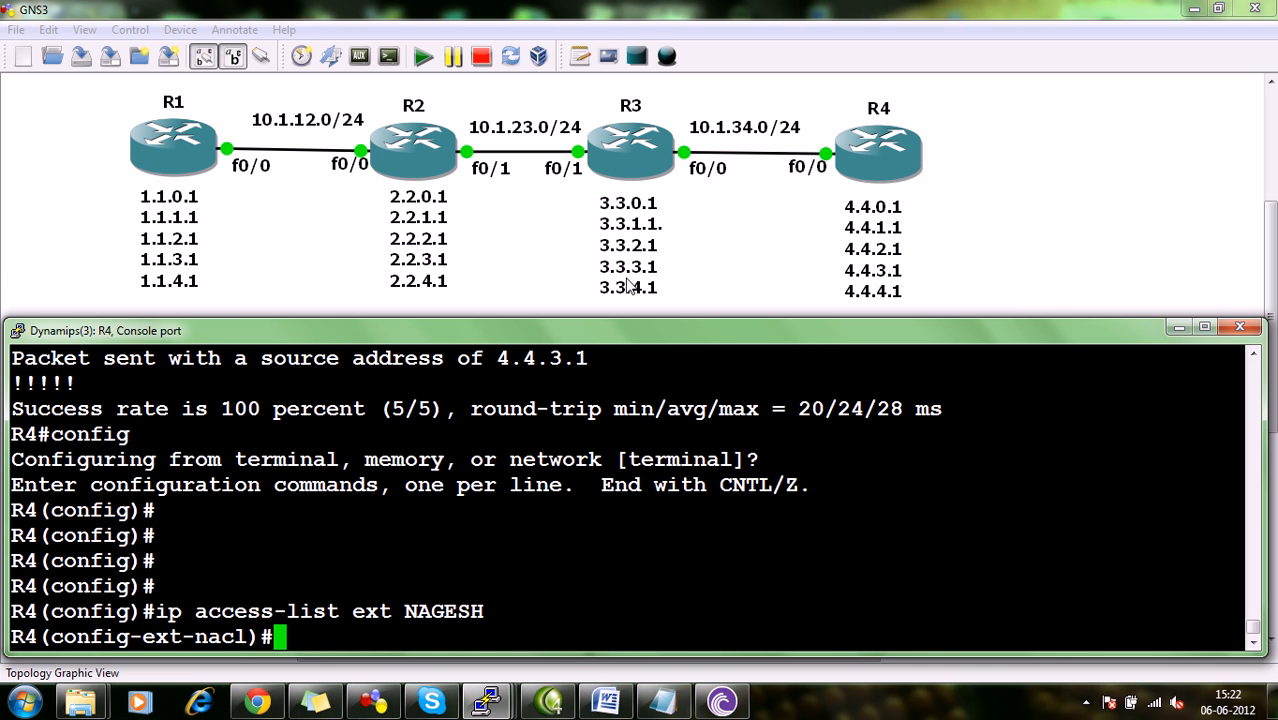
Begin entry 10 in R4's access list as a deny for the EIGRP protocol.
type("10 ")
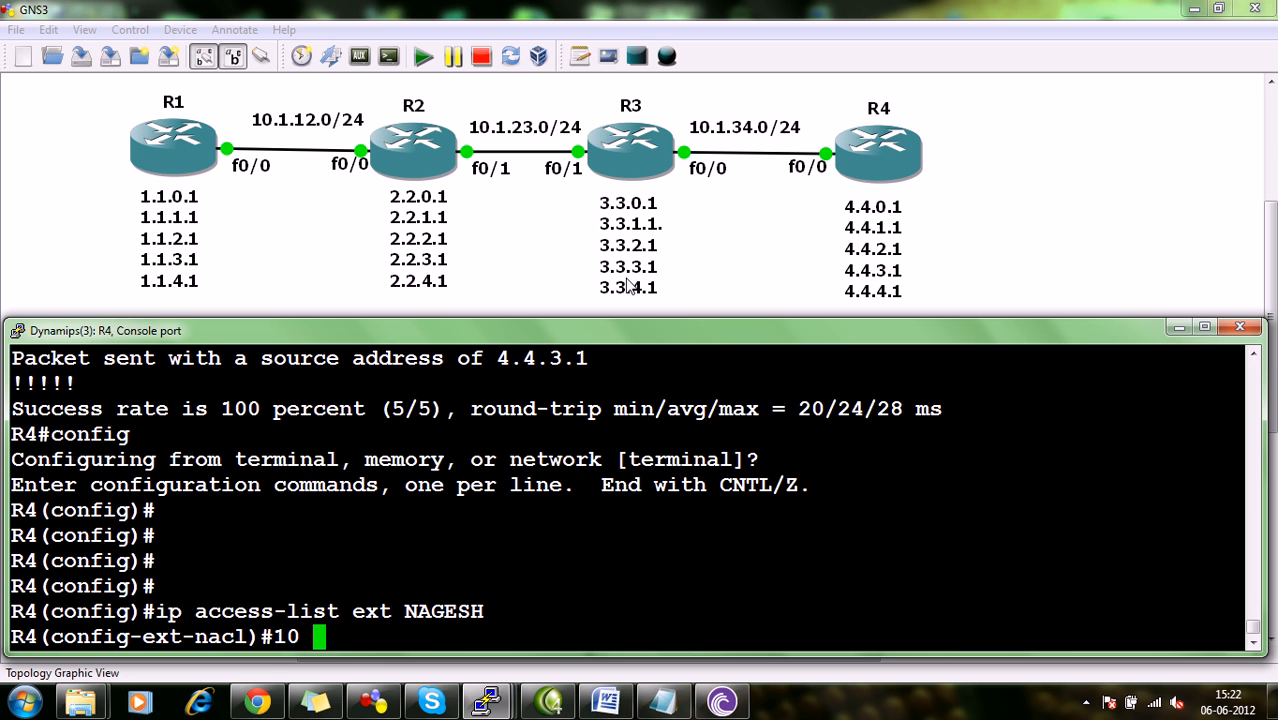
type("deny ei")
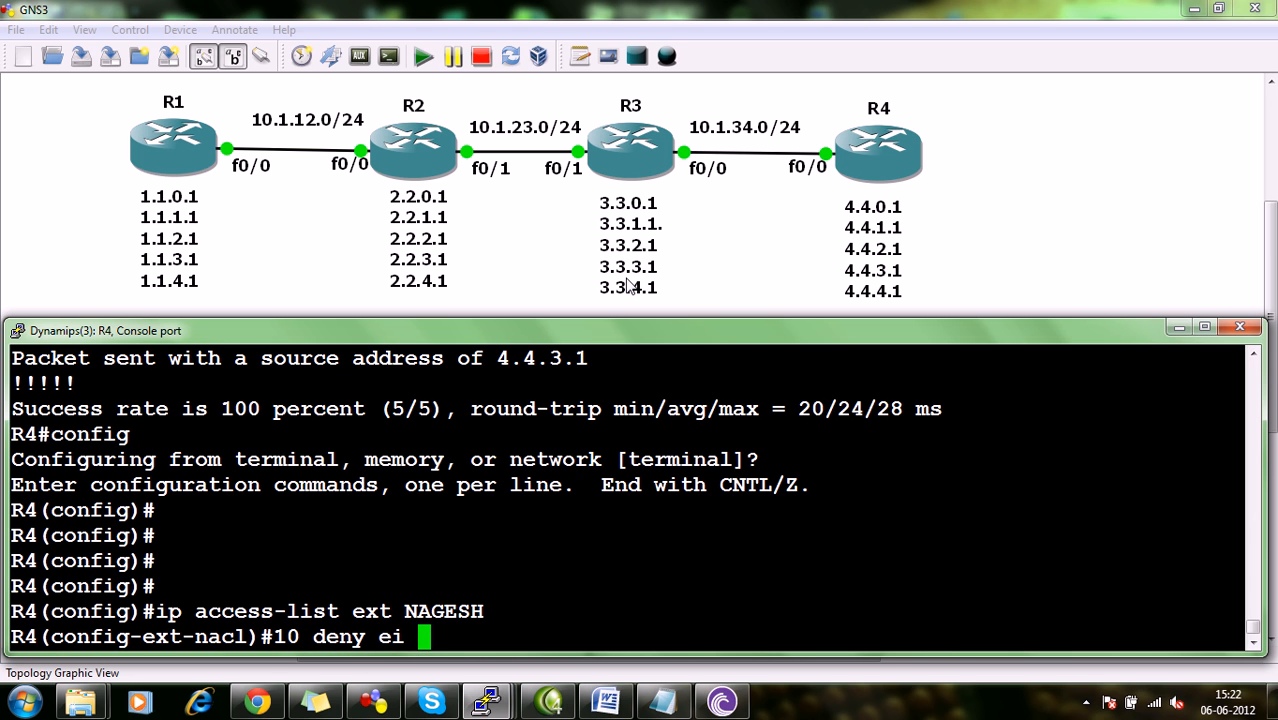
key("BackSpace")
key("BackSpace")
key("BackSpace")
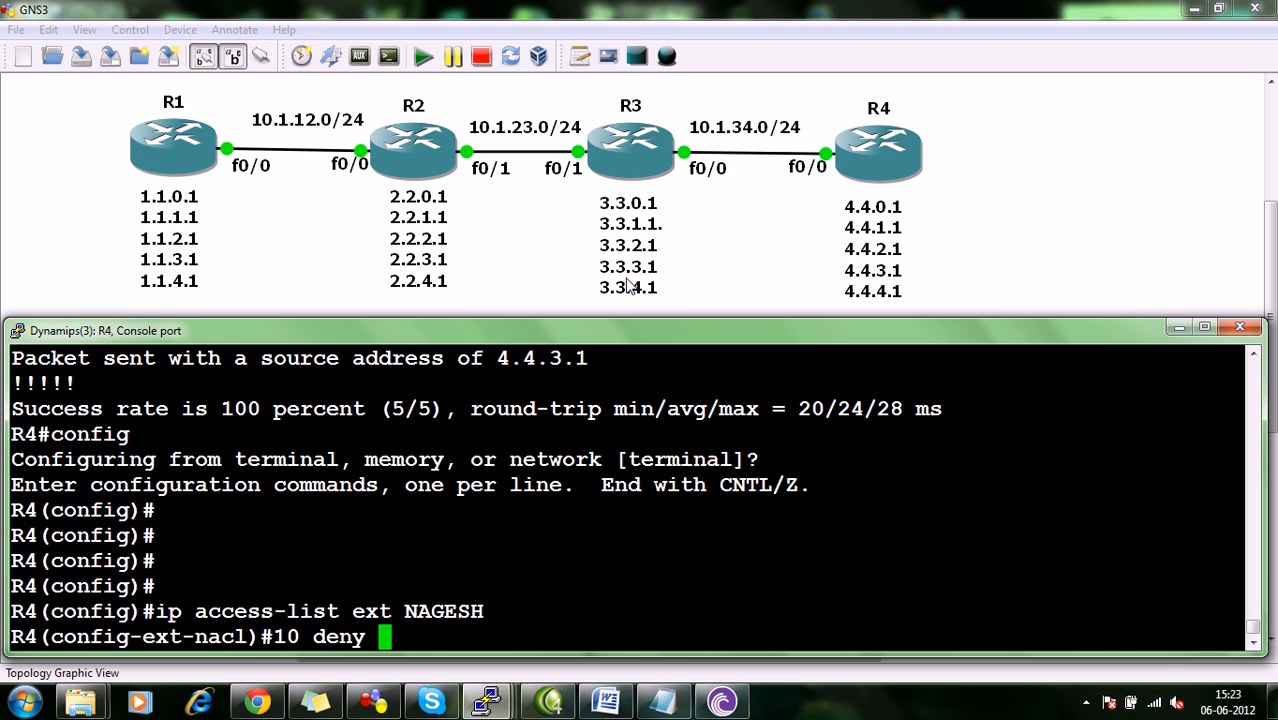
type("eif")
key("BackSpace")
type("grp")
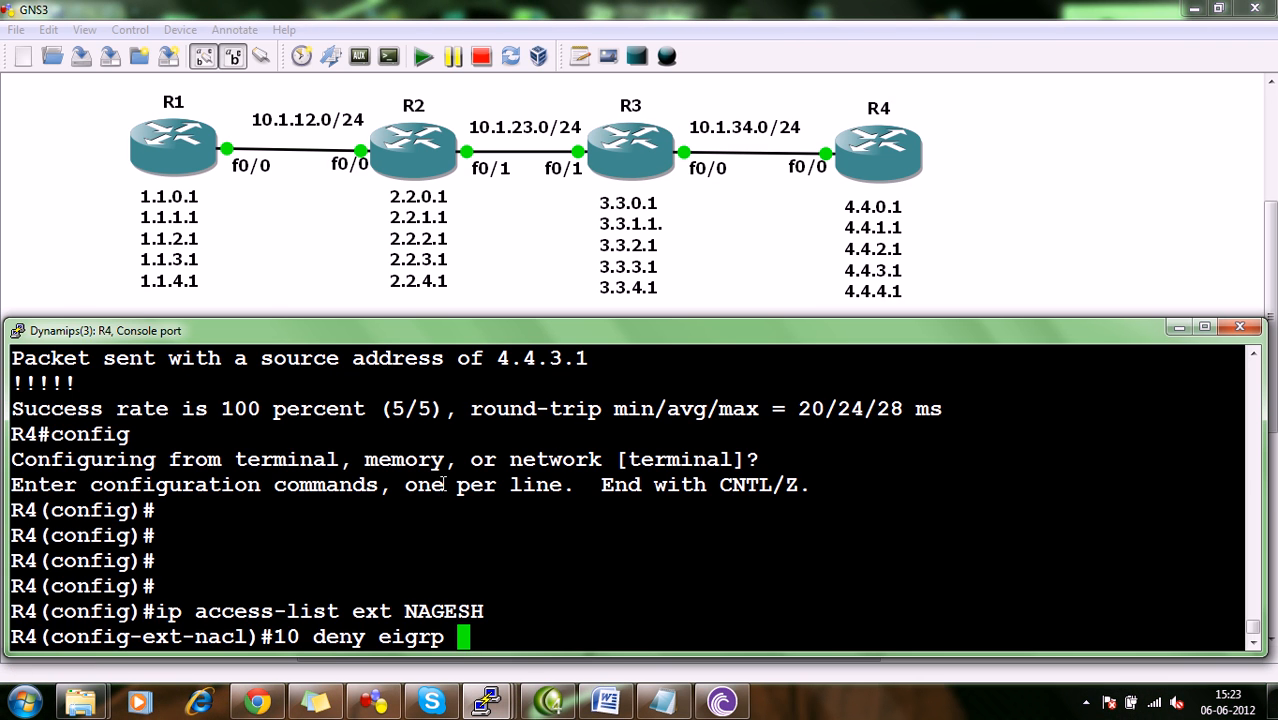
Try to complete R4's entry 10 so it denies EIGRP from any source to host 10.1.34.4.
left_click_drag(452, 637, 375, 645)
left_click(510, 646)
type("any ")
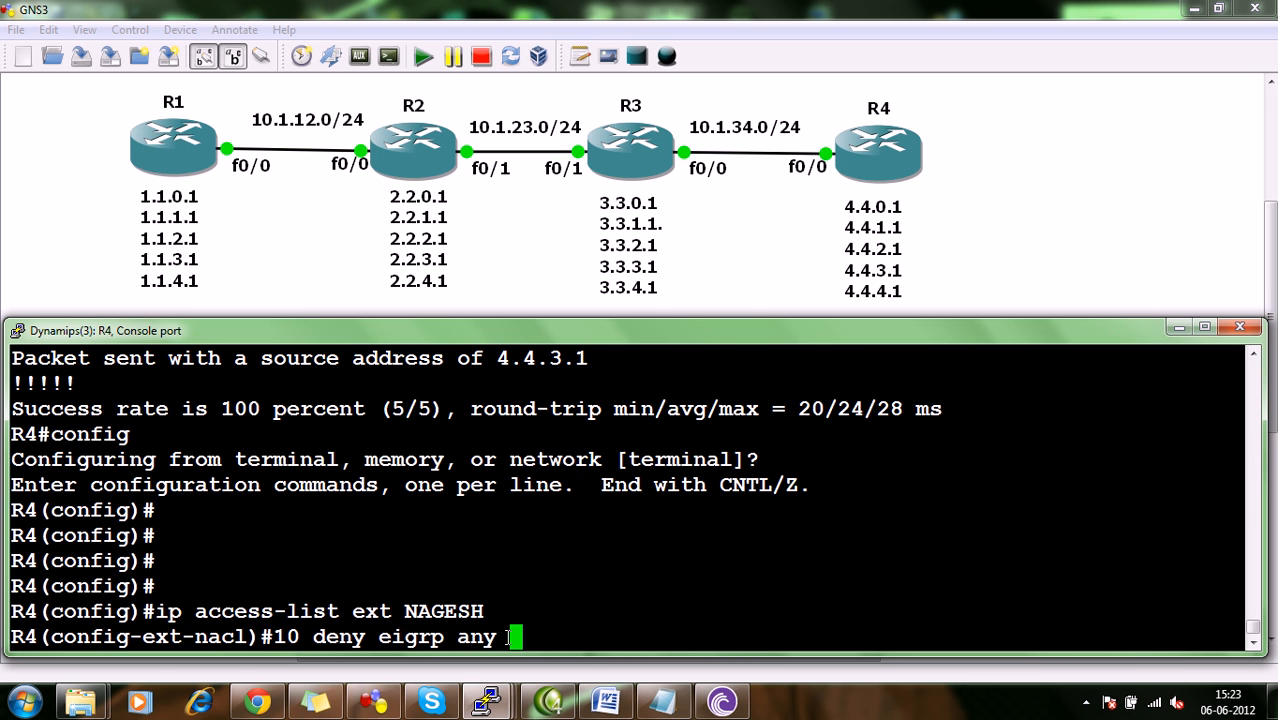
type("h 10")
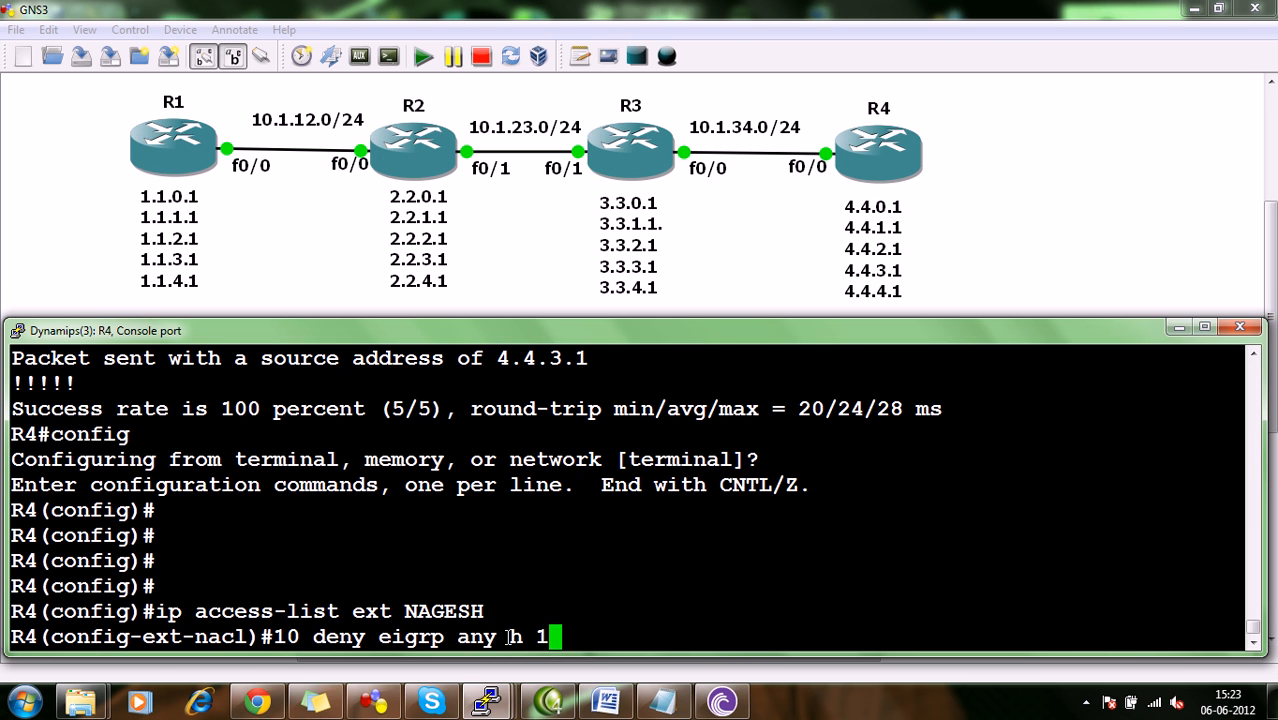
key("BackSpace")
key("BackSpace")
key("BackSpace")
type("o 10.1.34")
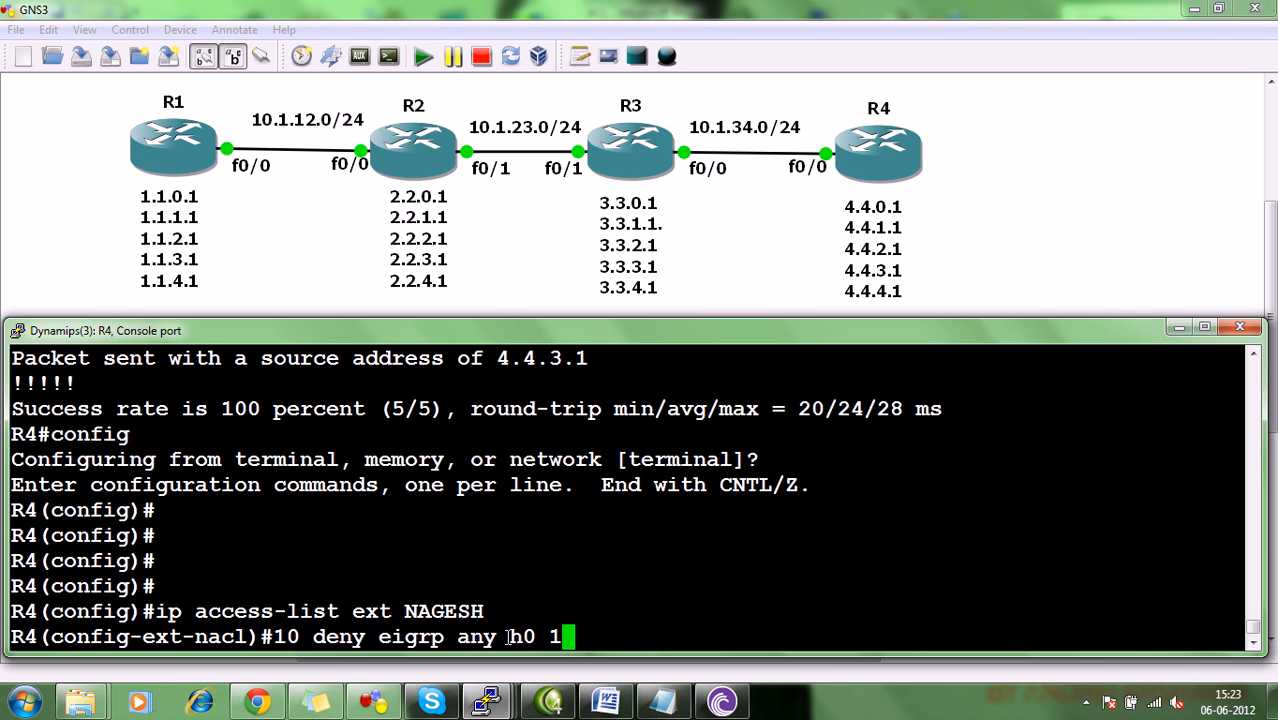
type(".4")
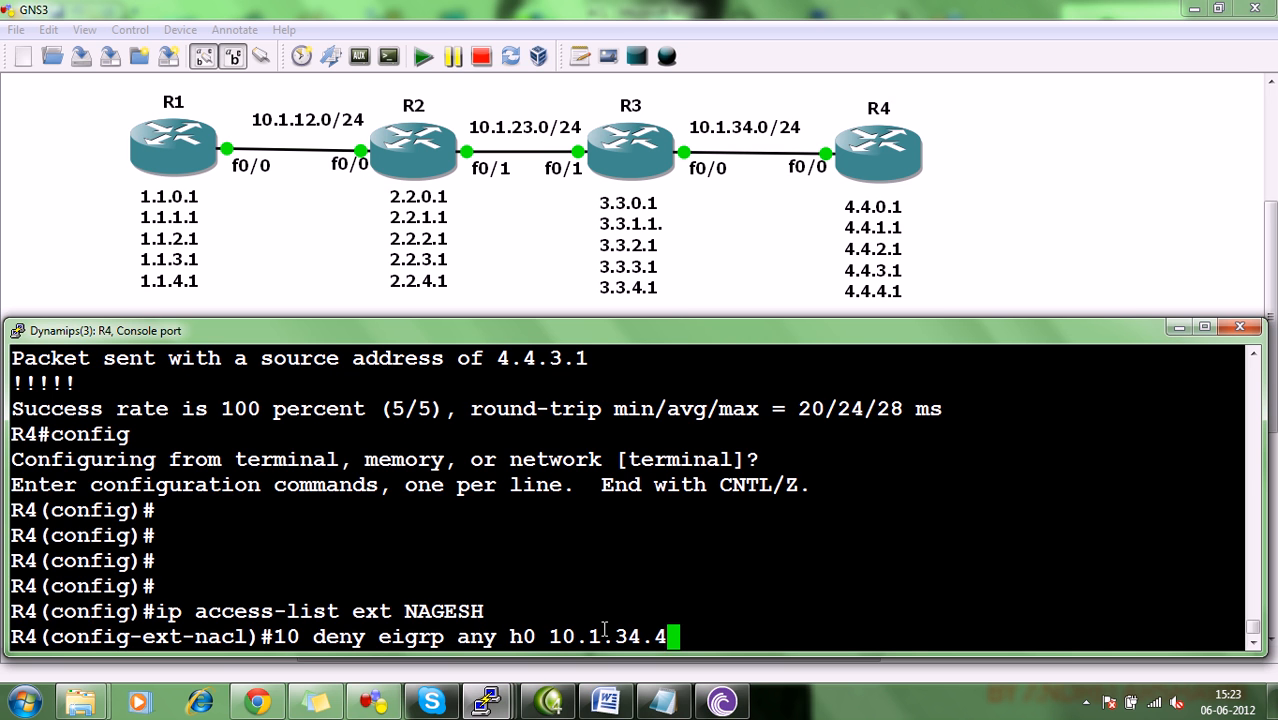
key("Return")
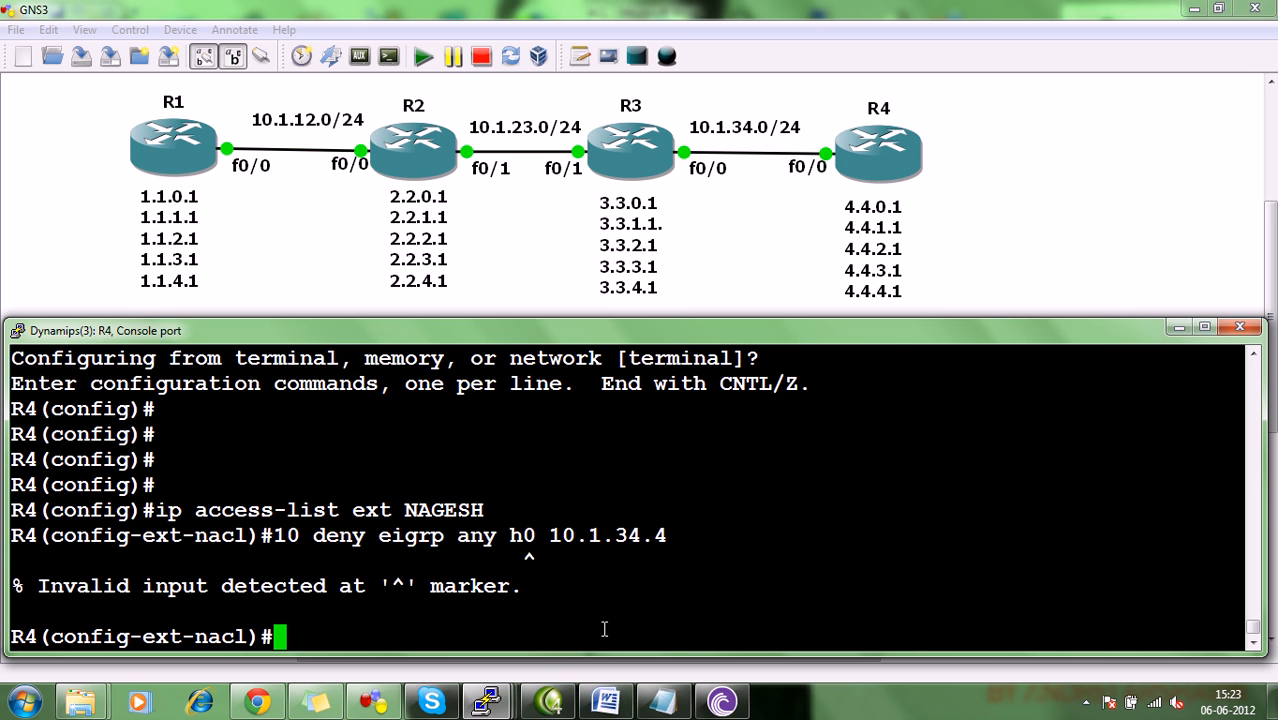
Recall the rejected entry 10 command, correct its host keyword to "ho", and resubmit it for 10.1.34.4.
key("Up")
key("Left")
key("Left")
key("Left")
key("Left")
key("Left")
key("Left")
key("Left")
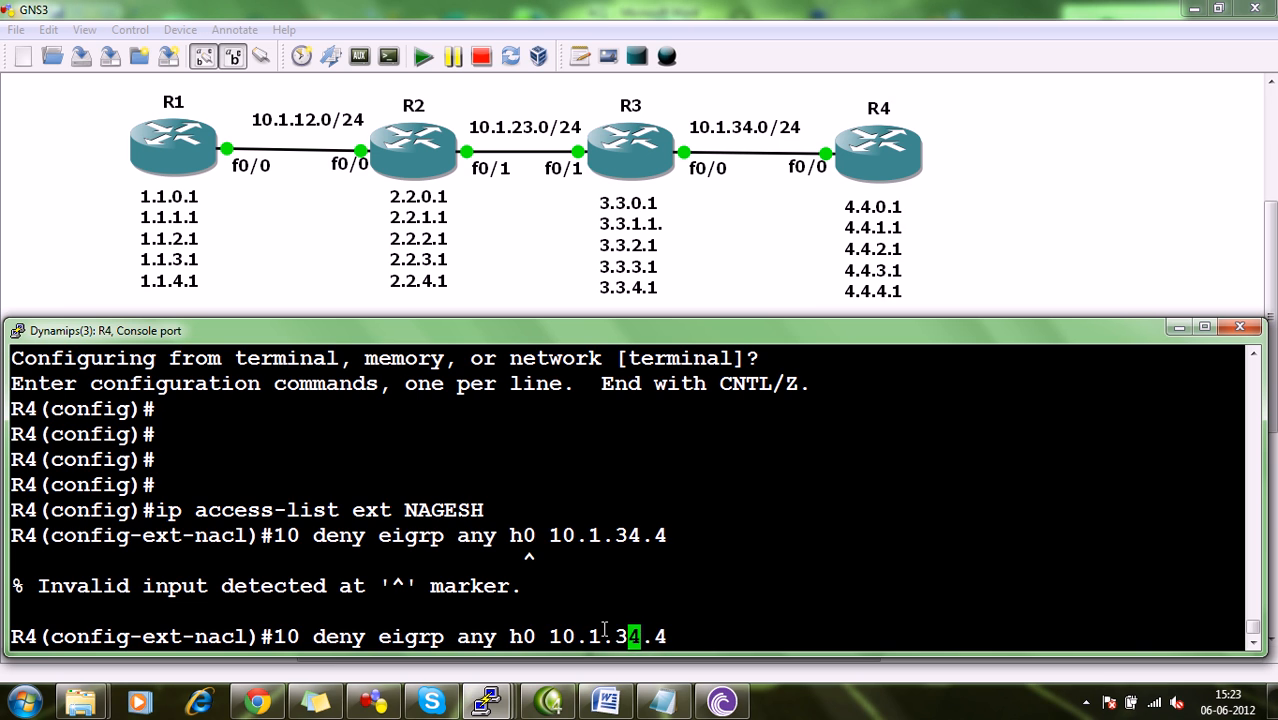
key("Left")
key("Left")
key("Left")
key("BackSpace")
type("o")
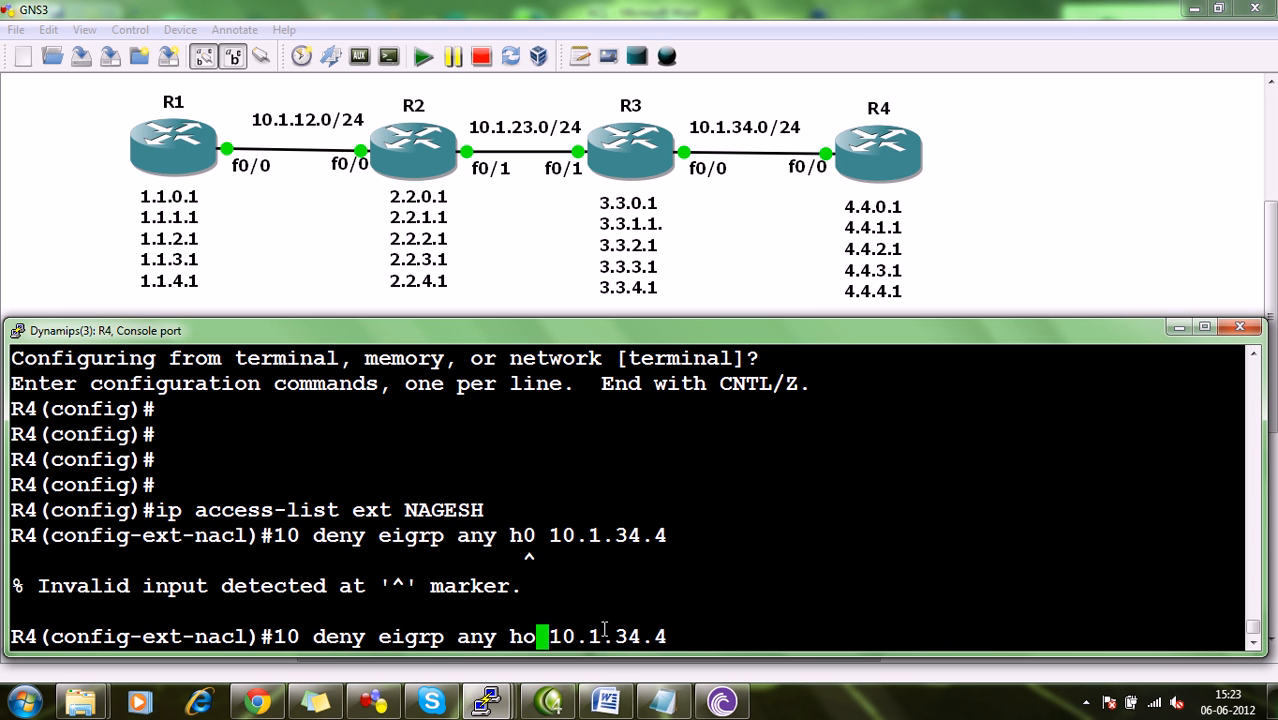
key("Return")
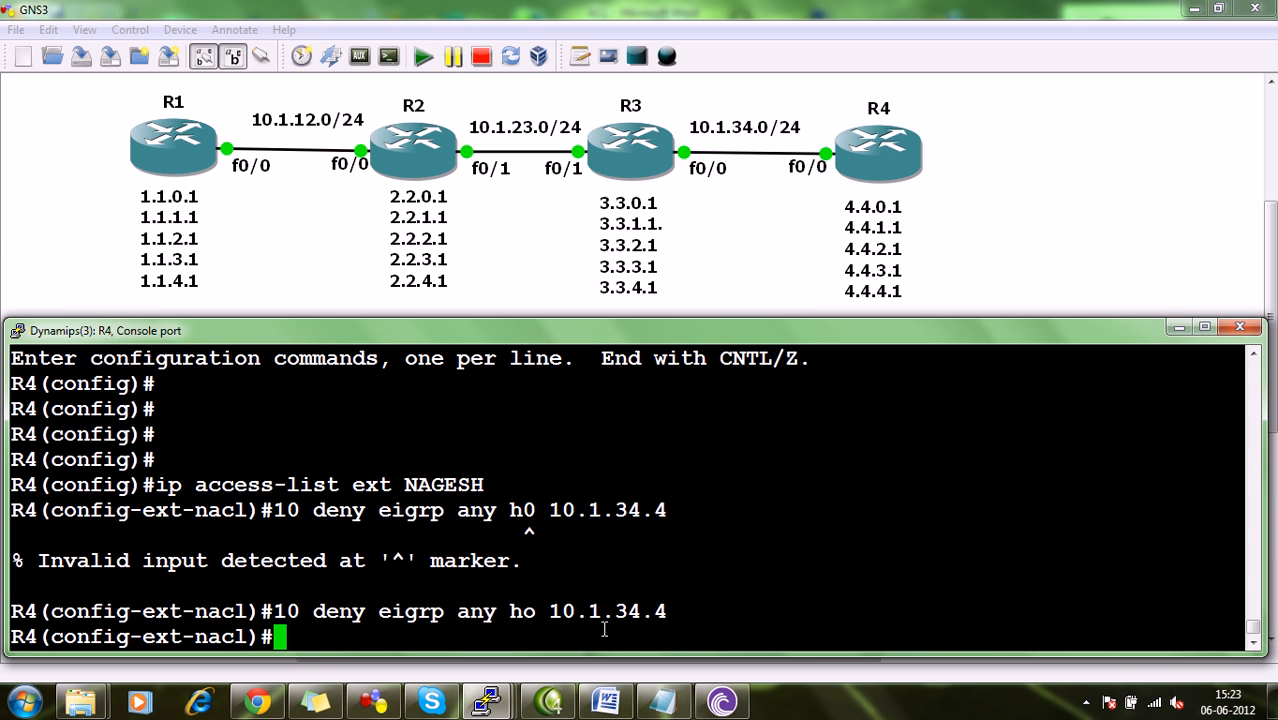
Add entry 200000 to R4's access list, permitting IP traffic from any source to any destination.
type("20 ")
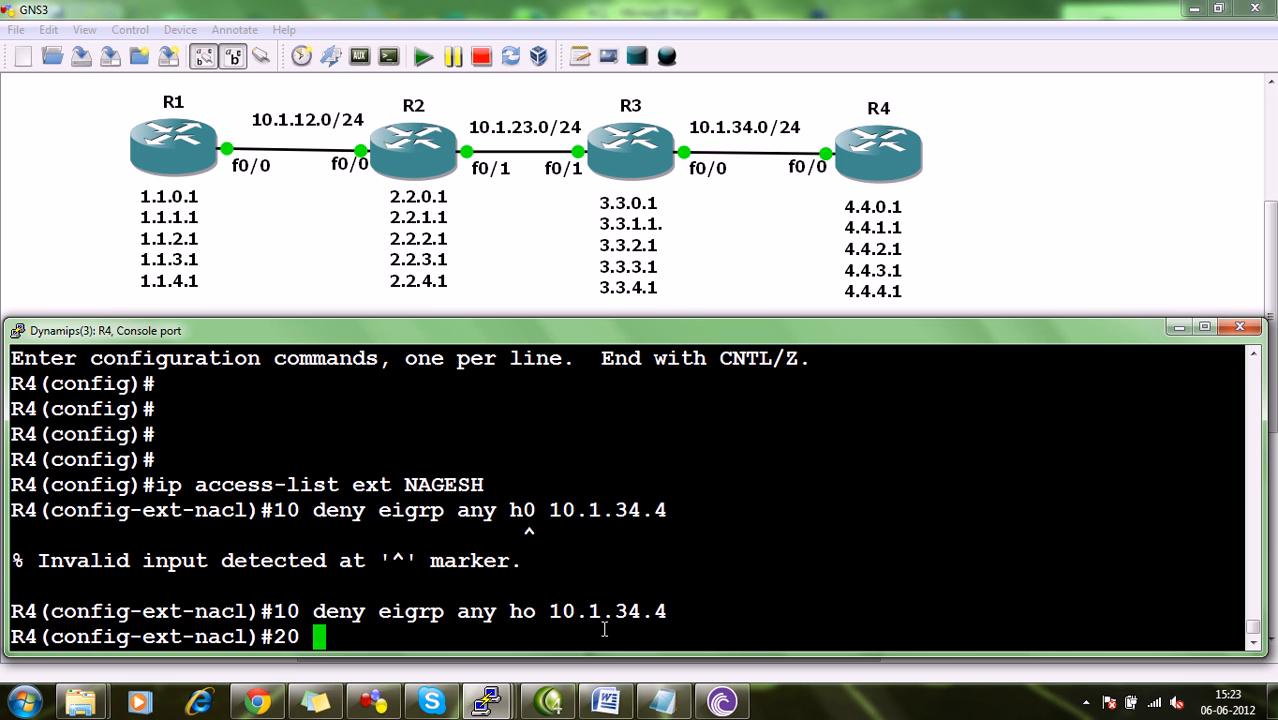
type("p")
key("BackSpace")
key("BackSpace")
type("0000 po")
key("BackSpace")
type("ermit ip any any")
key("Return")
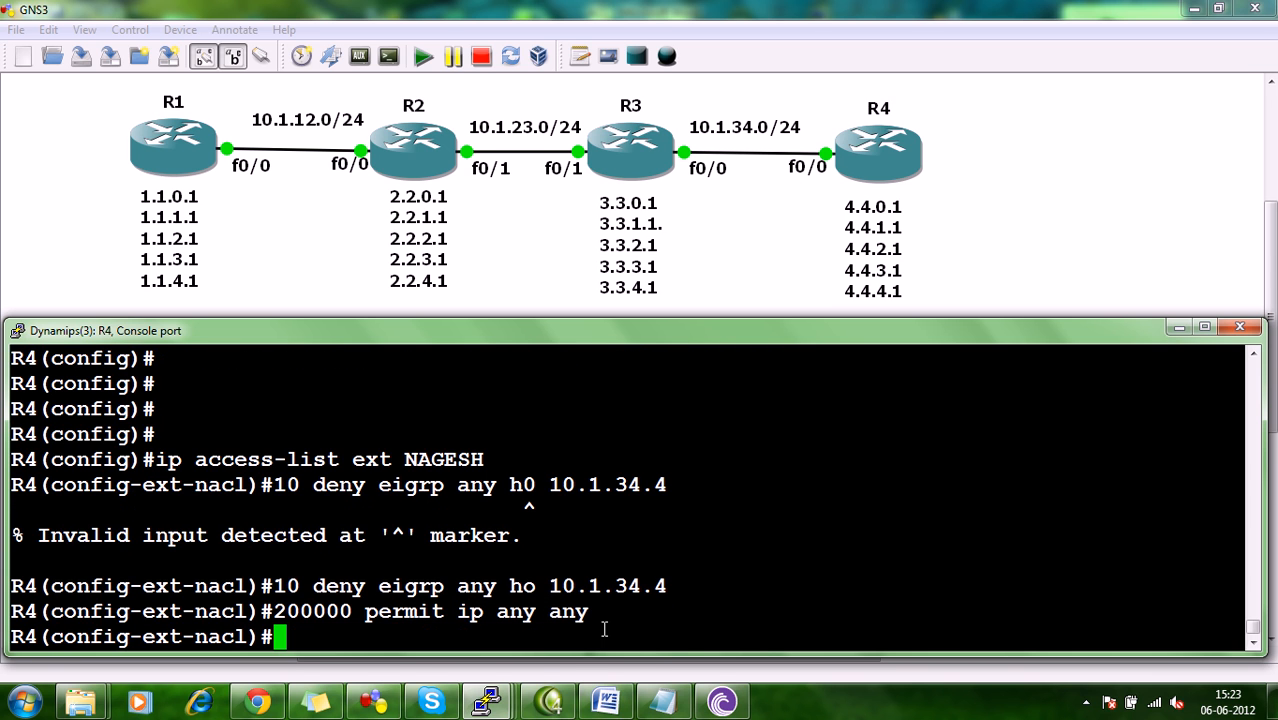
Leave access list configuration on R4 and enter configuration of interface f0/0.
type("exdit")
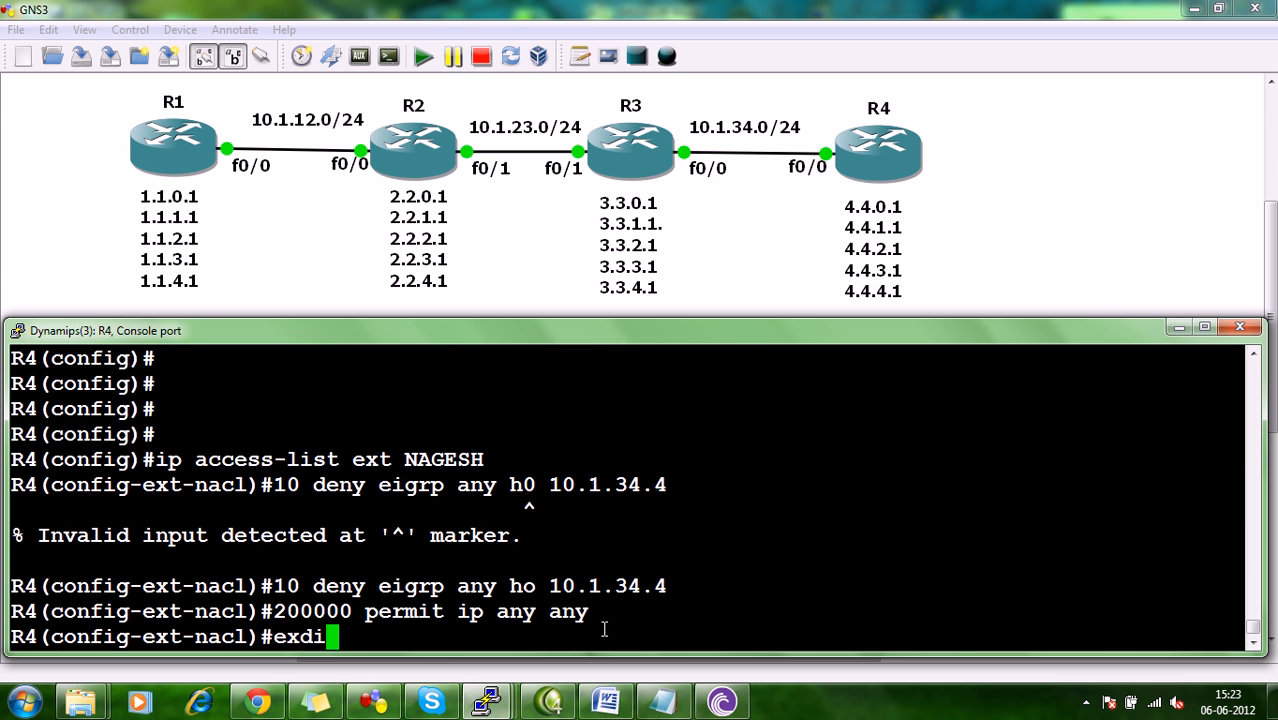
key("BackSpace")
key("BackSpace")
key("BackSpace")
type("it")
key("Return")
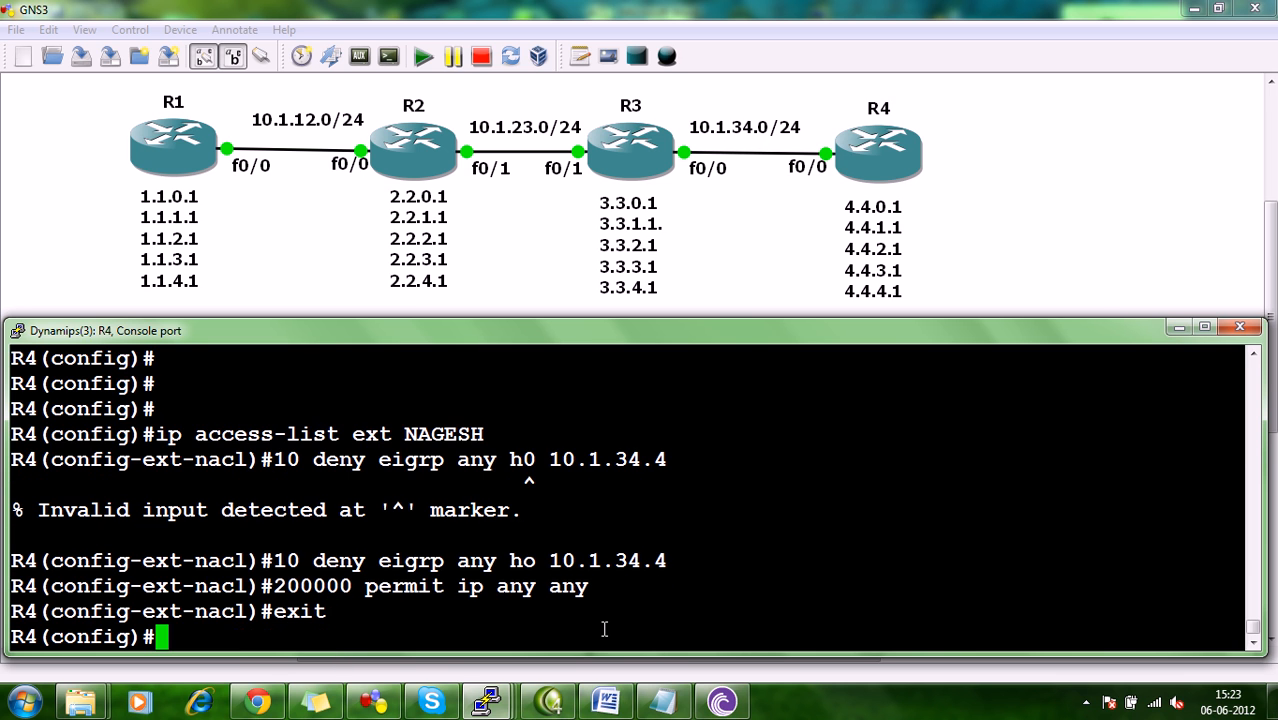
type("int f0/0")
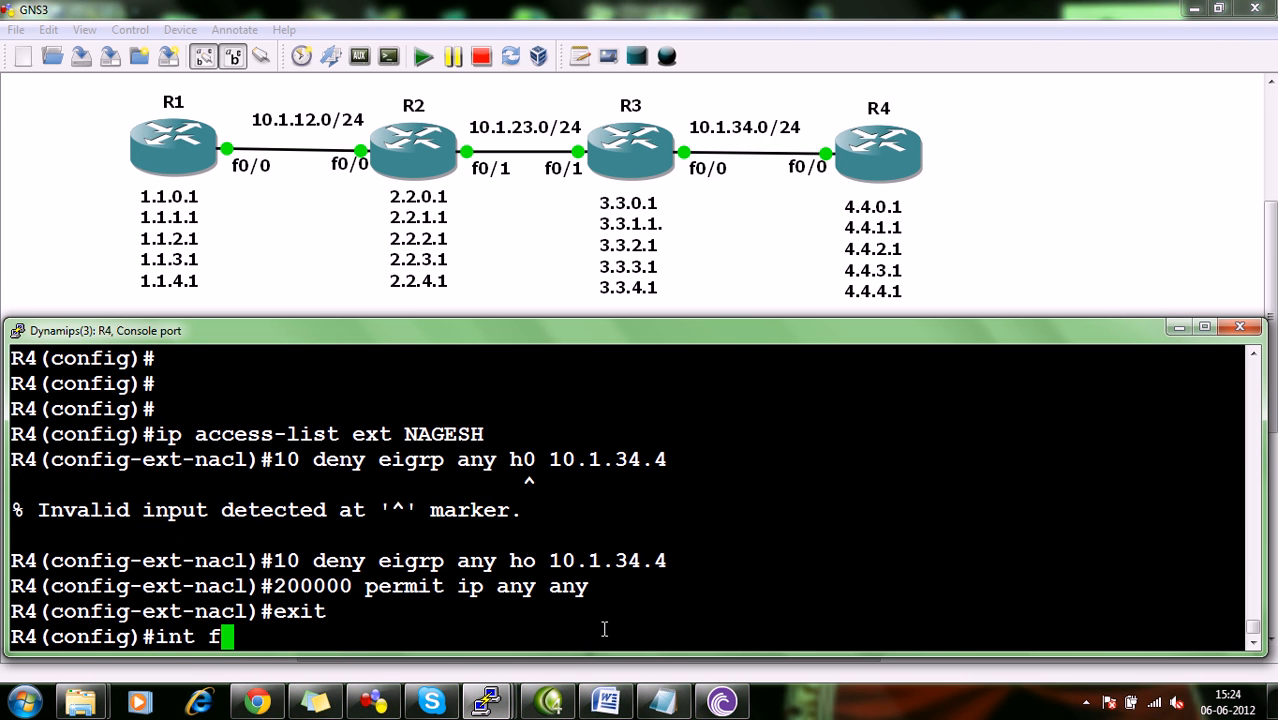
key("Return")
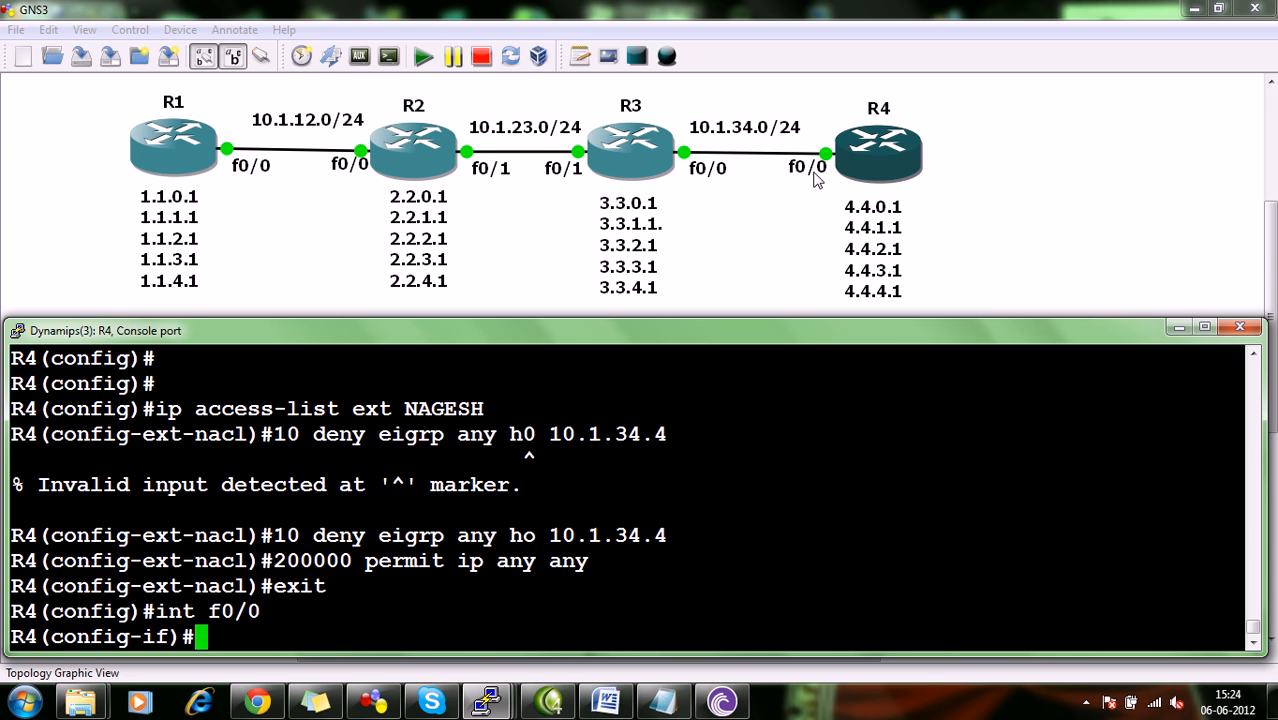
Apply the named access list inbound on R4's f0/0 interface and return to privileged mode.
type("ip access")
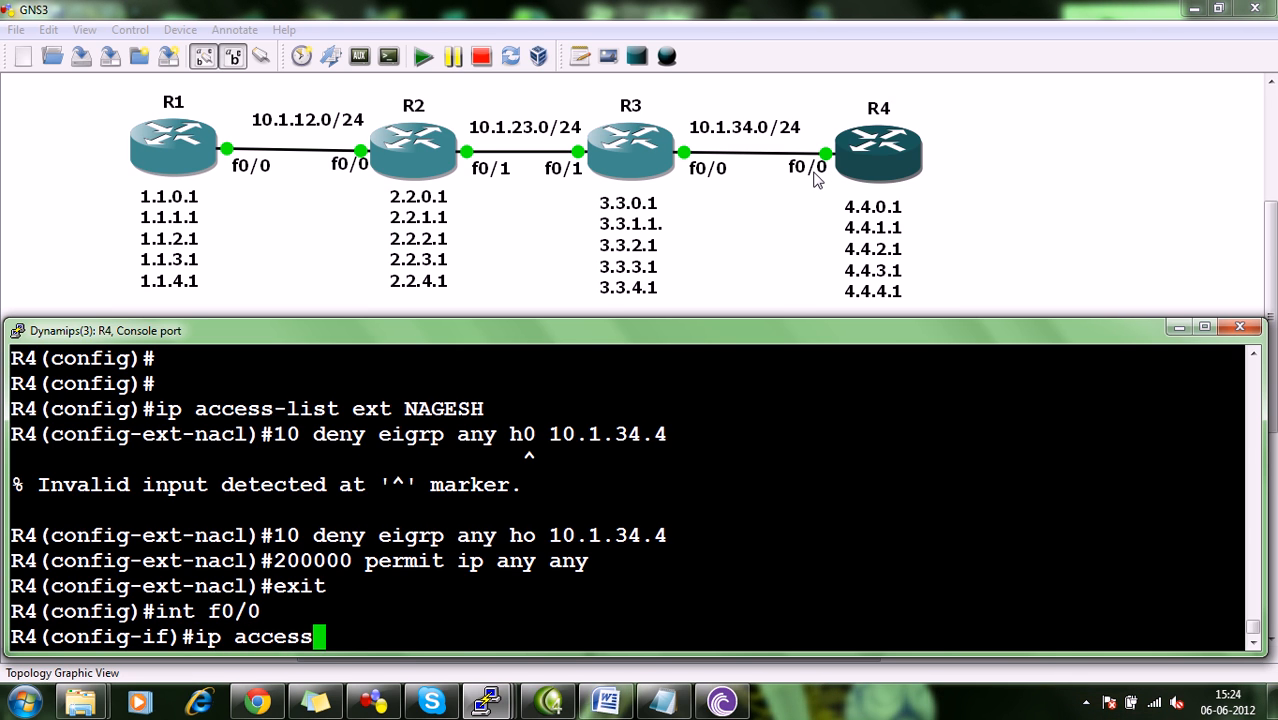
type("-group")
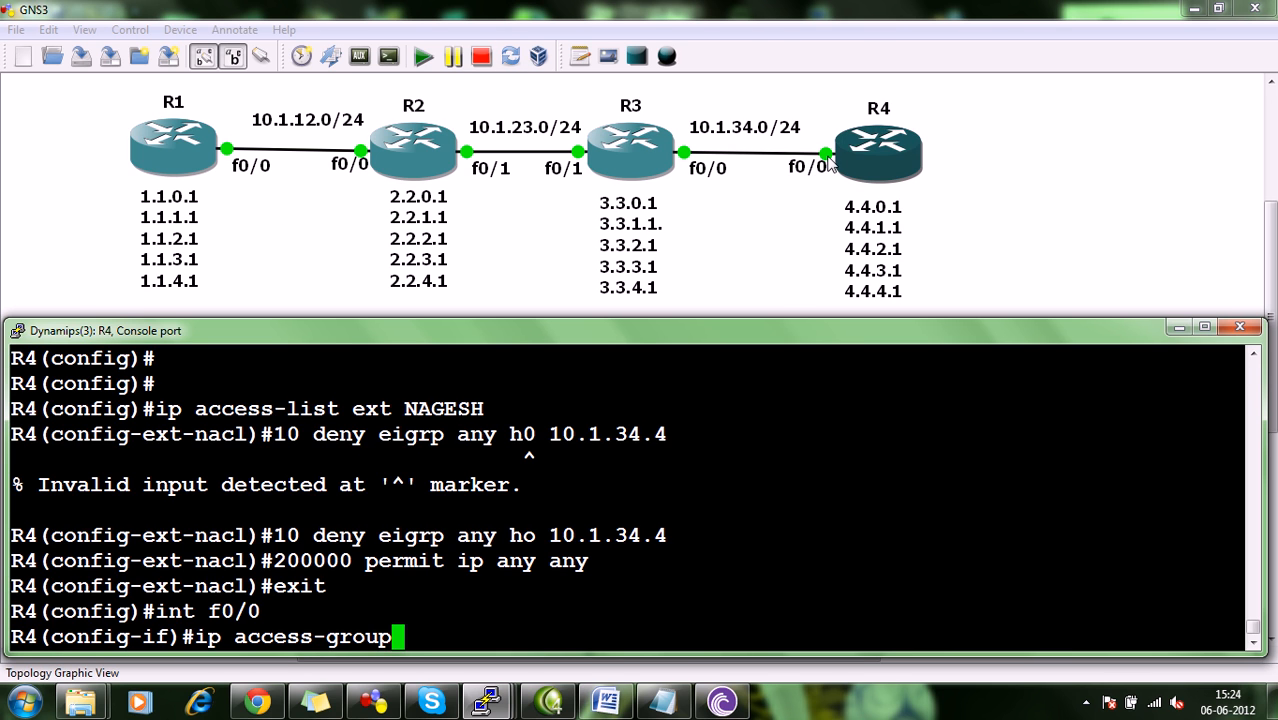
type("NAGESH")
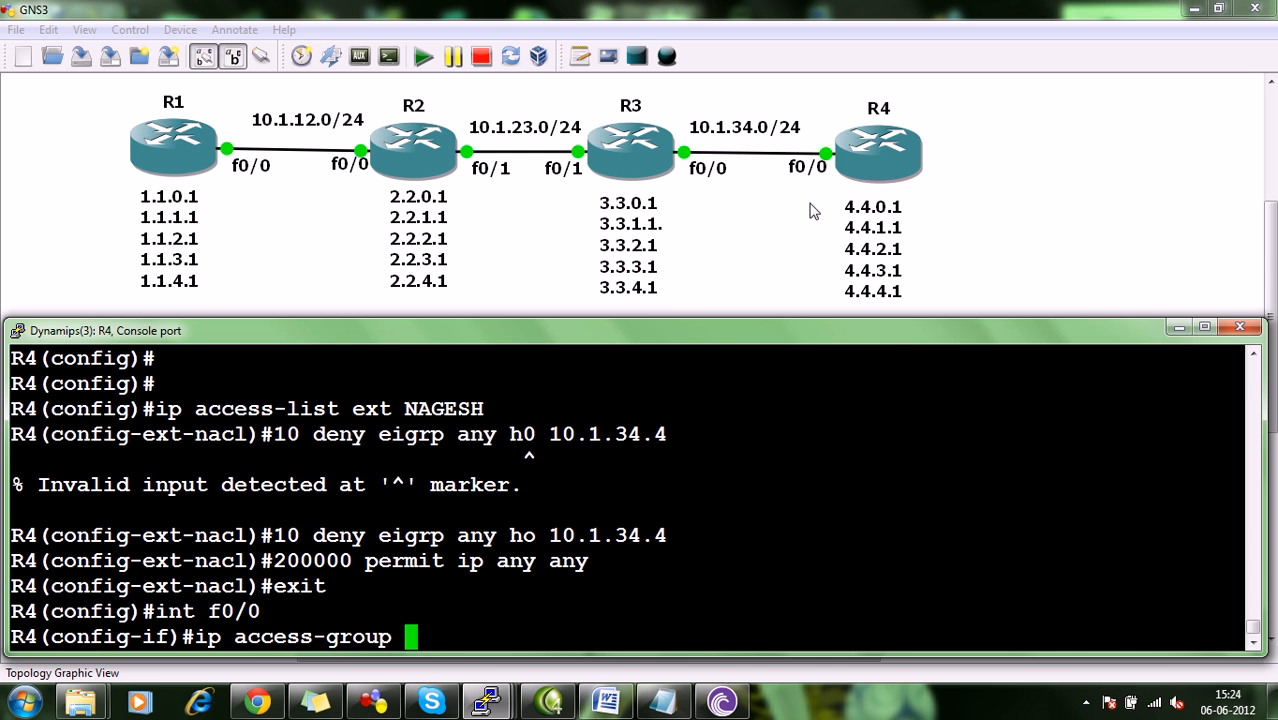
type(" in")
key("Return")
key("ctrl+z")
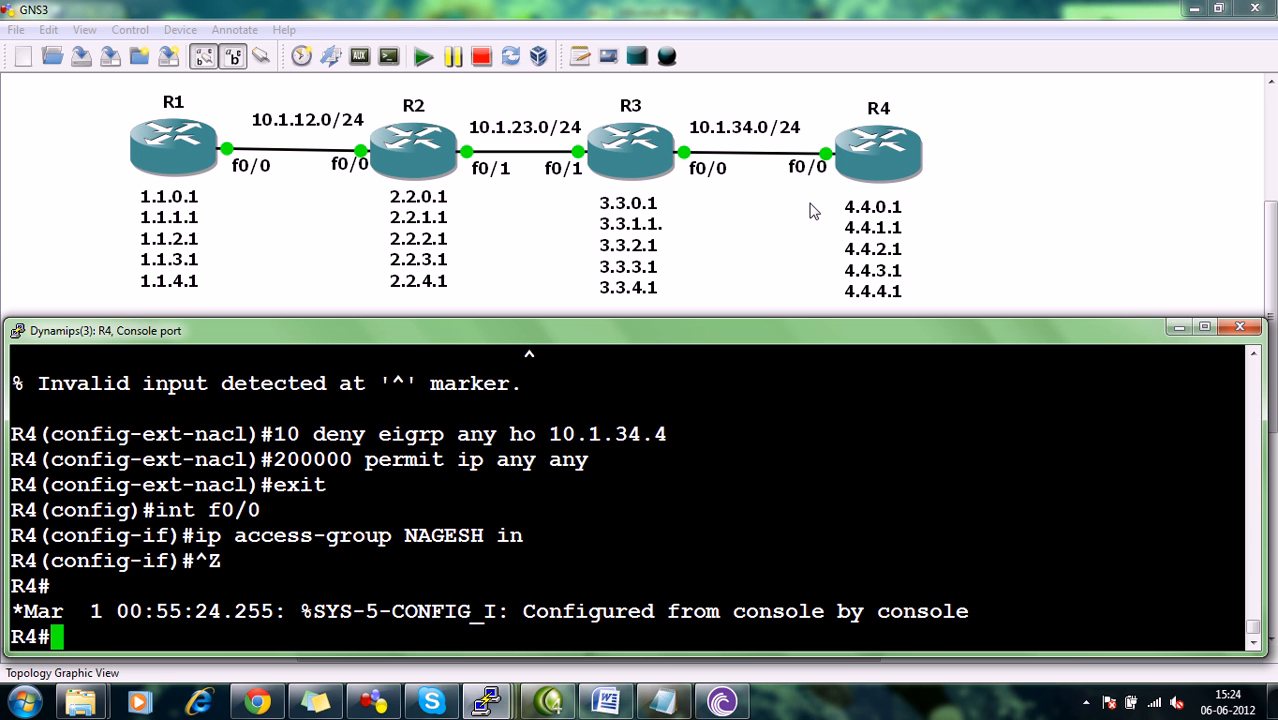
Show R4's IP routing table to check its EIGRP routes, and return to a clear prompt.
type("sh ip r")
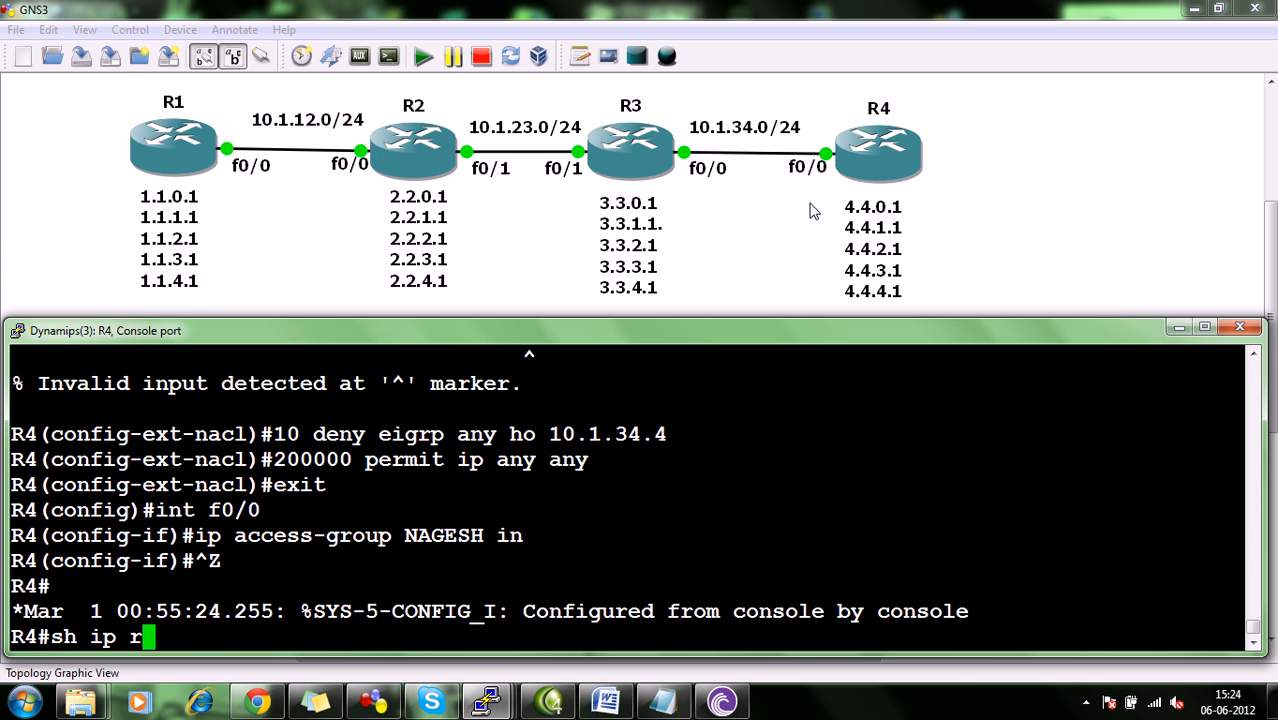
type("oute")
key("Return")
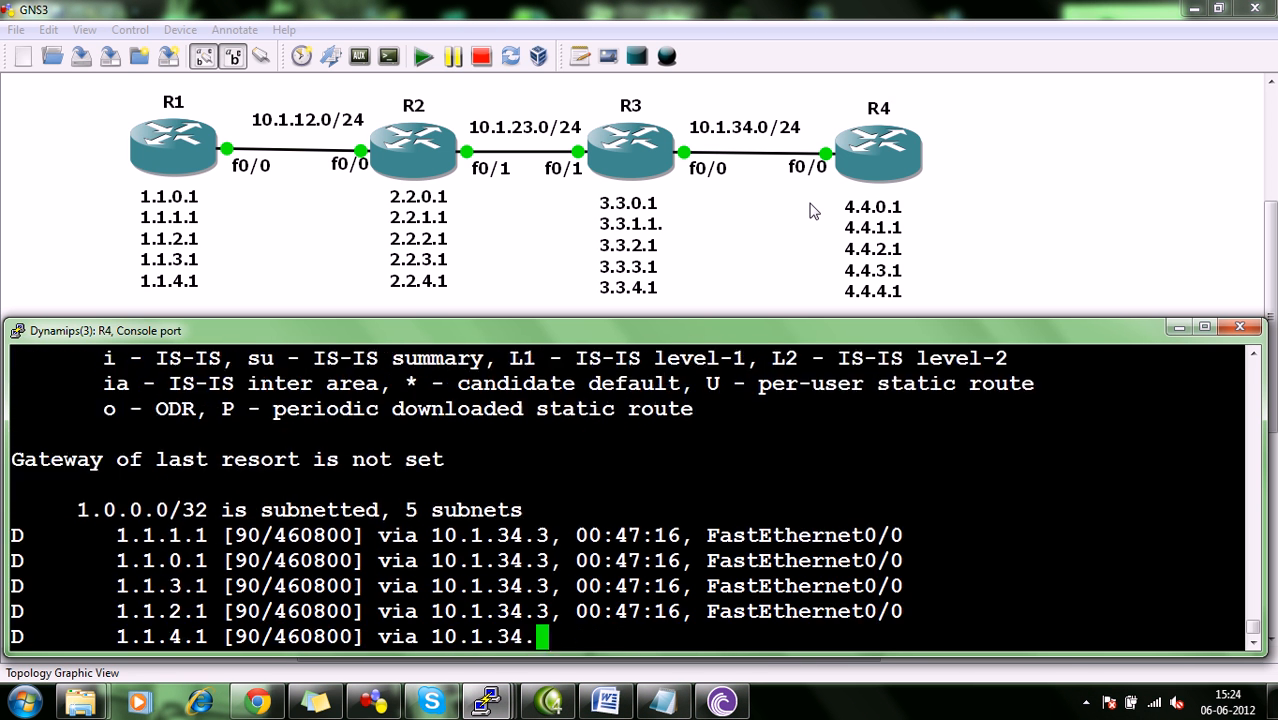
key("ctrl+z")
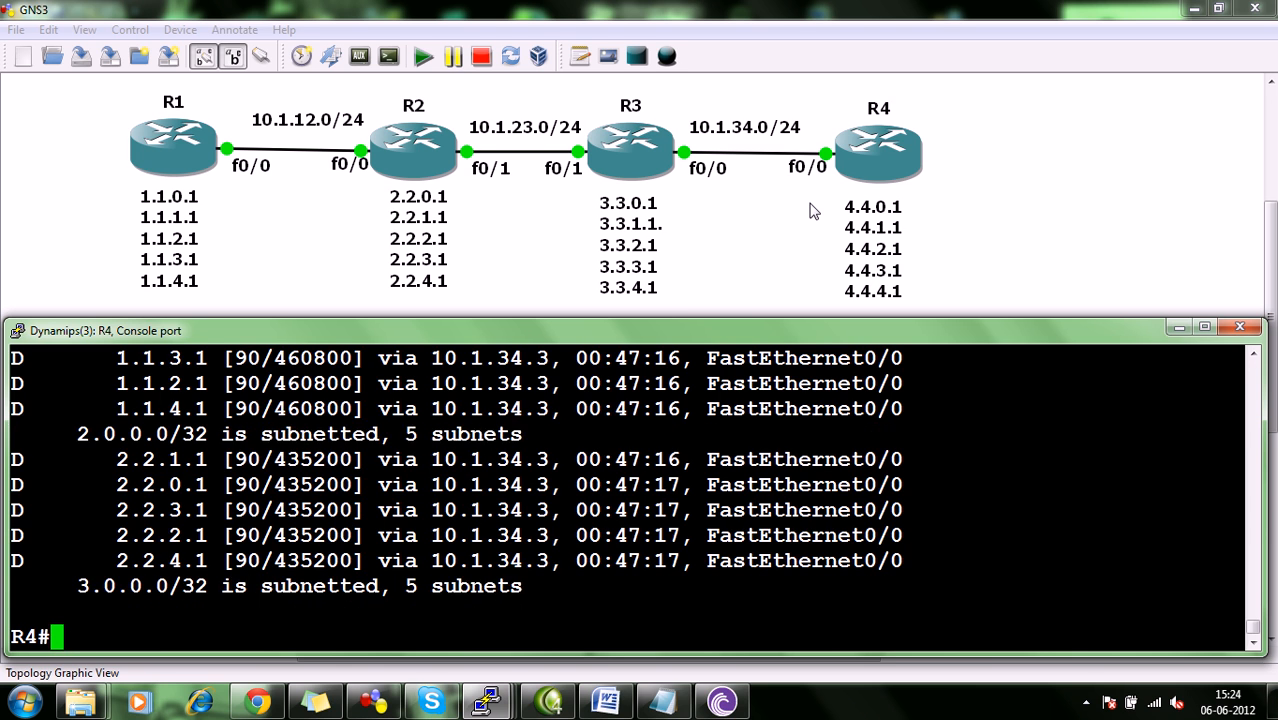
key("ctrl+z")
key("Return")
key("Return")
key("Return")
key("Return")
key("Return")
key("Return")
key("Return")
key("Return")
key("Return")
key("Return")
key("Return")
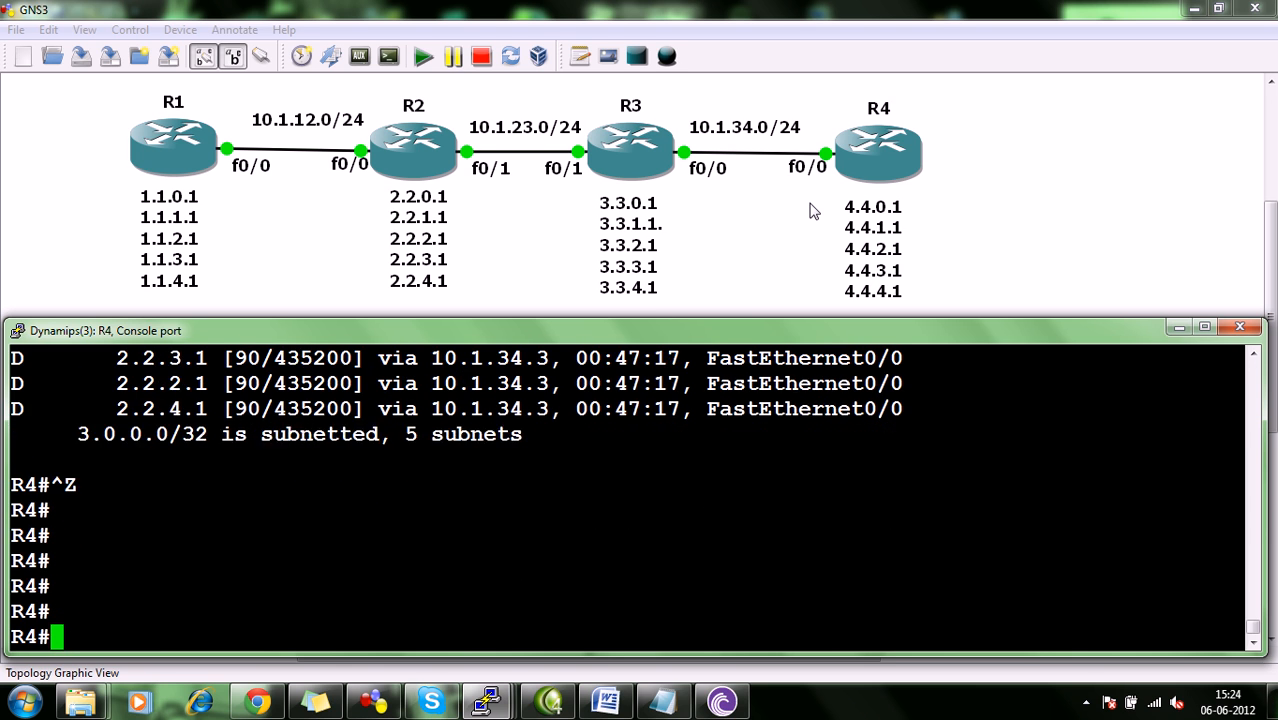